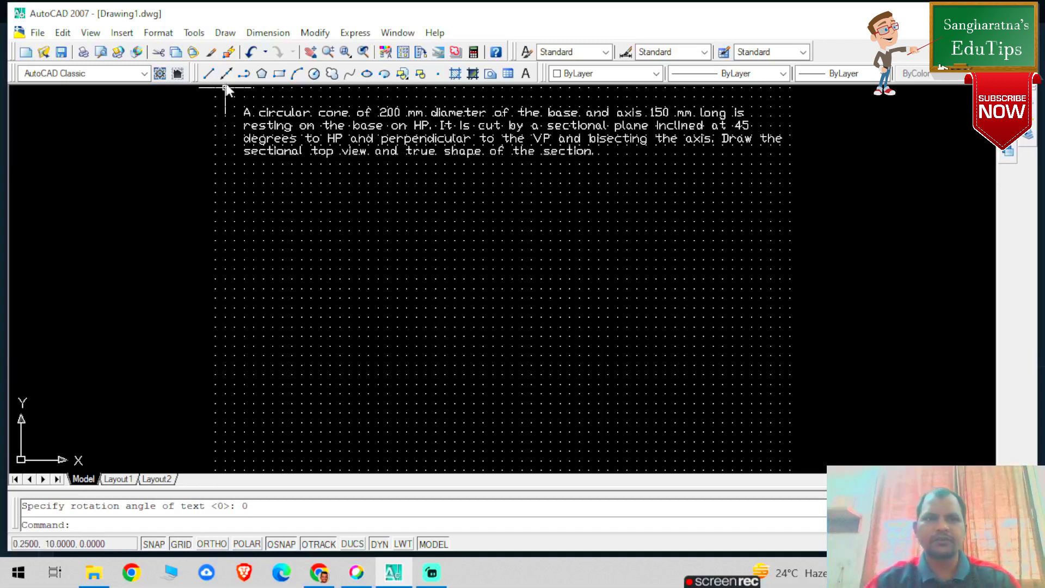
# Draw a long horizontal reference line across the middle of the sheet, below the problem statement
pyautogui.click(210, 75)
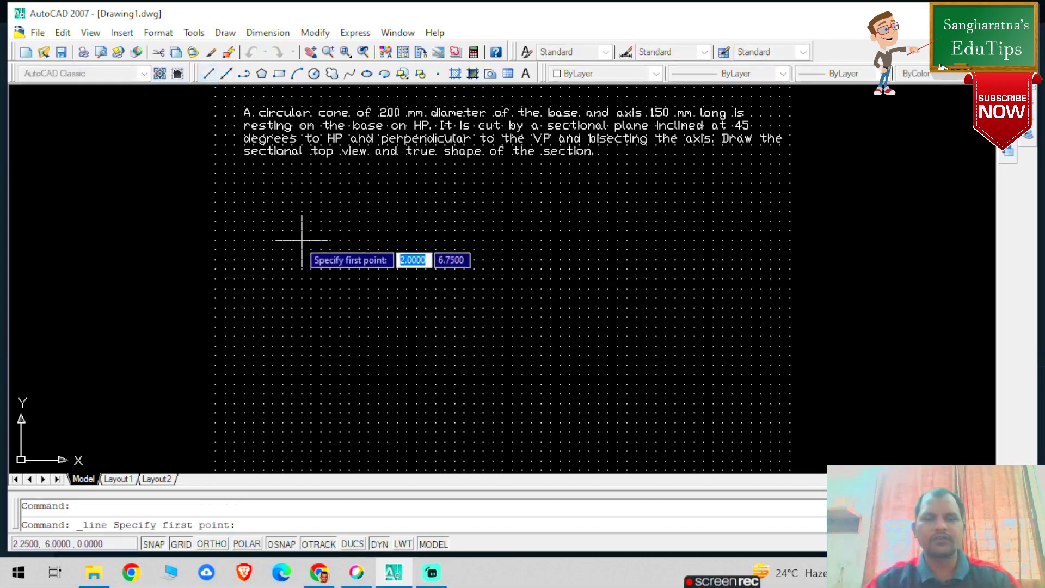
pyautogui.click(292, 327)
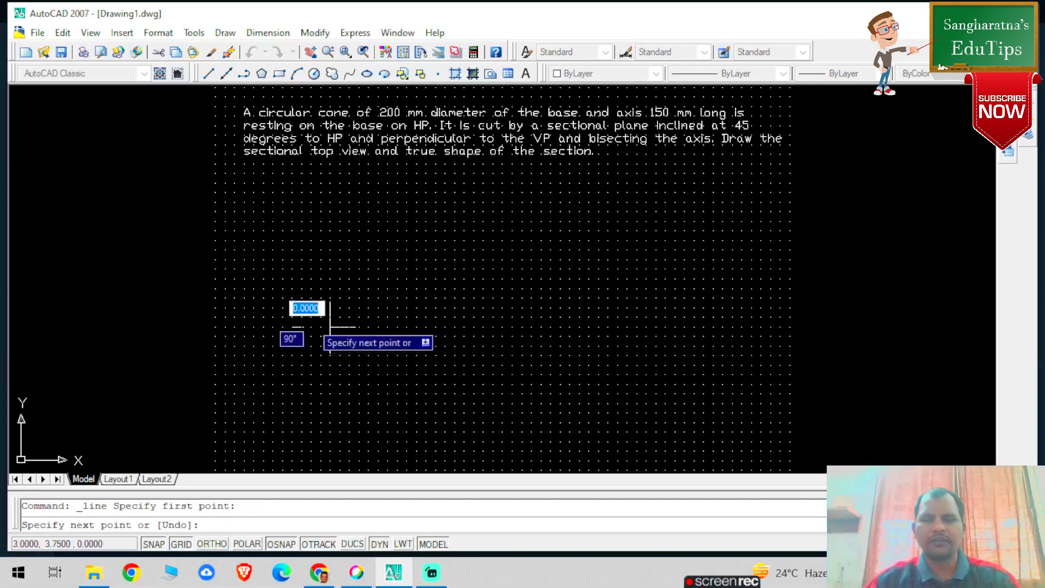
pyautogui.click(627, 327)
pyautogui.press('Escape')
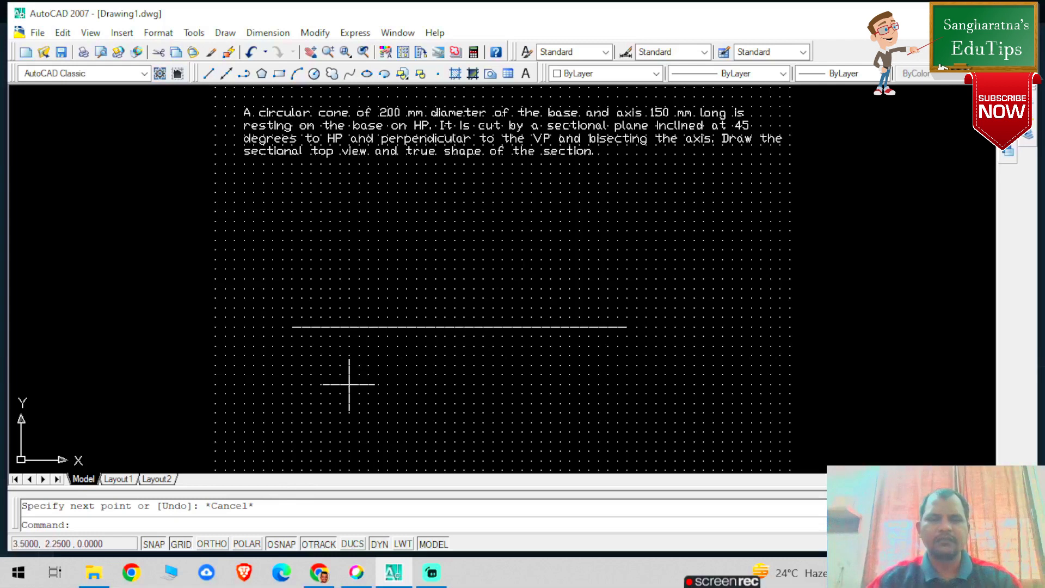
# Draw a circle of radius 1 below the left part of the reference line as the cone's top view
pyautogui.click(315, 75)
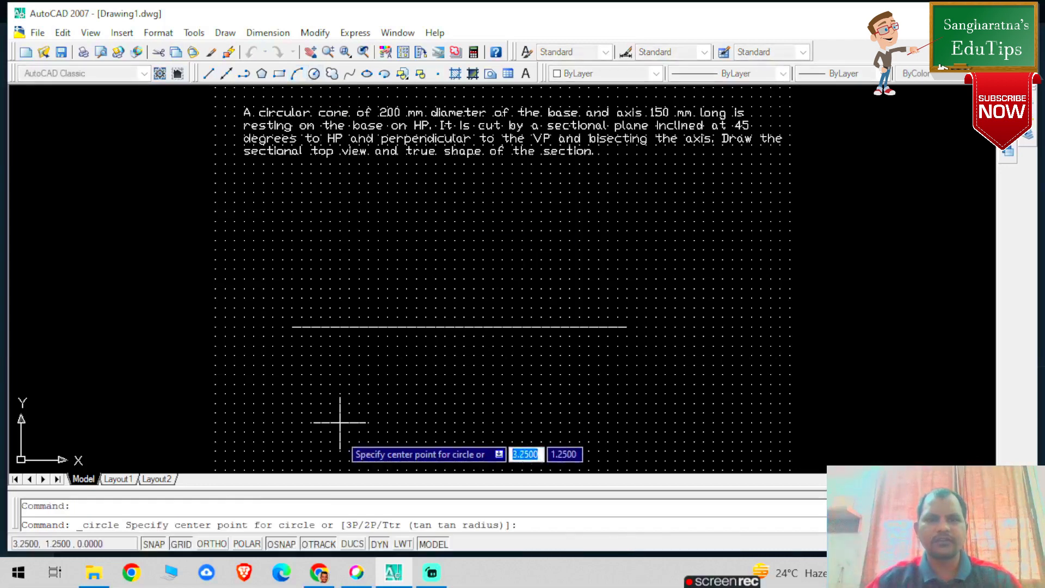
pyautogui.click(368, 412)
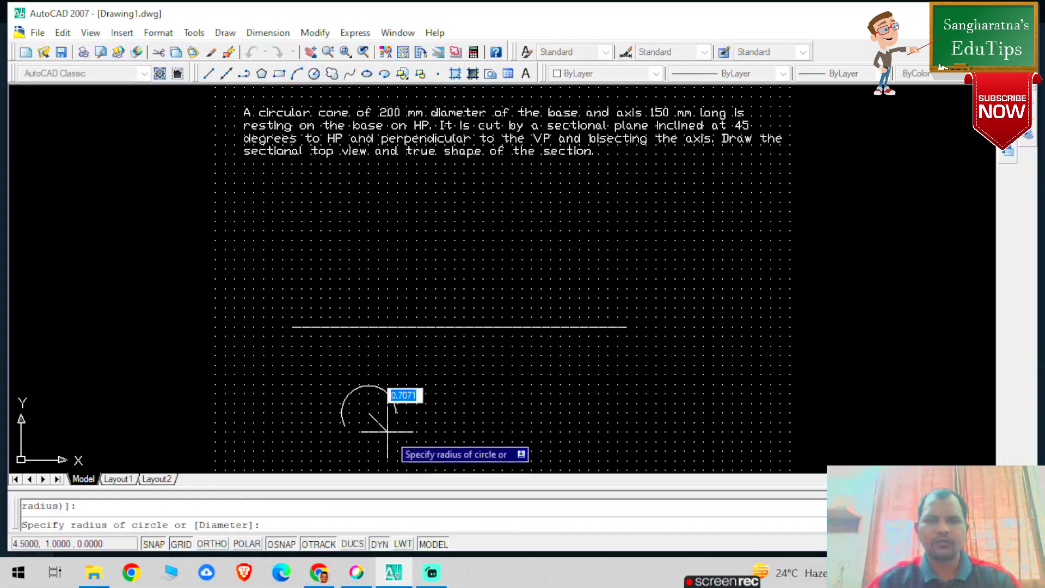
pyautogui.write('1')
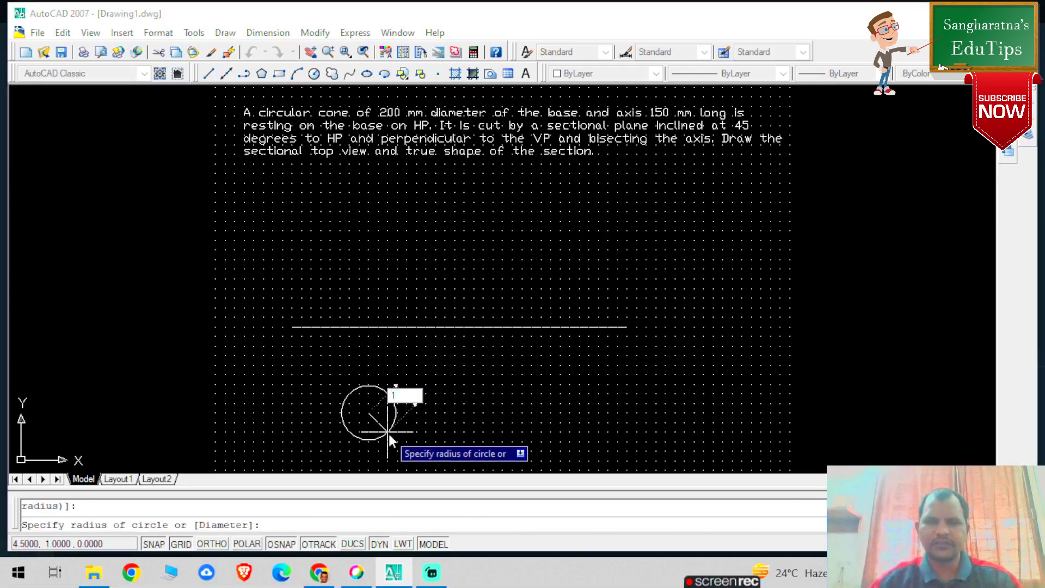
pyautogui.press('Return')
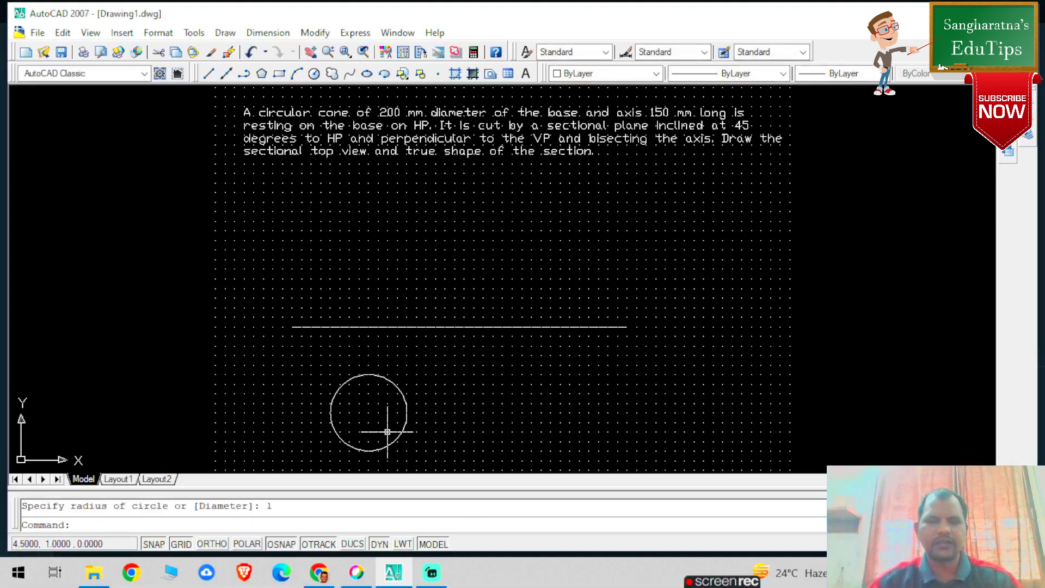
# Add a diameter dimension to the circle, placing its text outside at the circle's lower left
pyautogui.scroll(4, 366, 413)
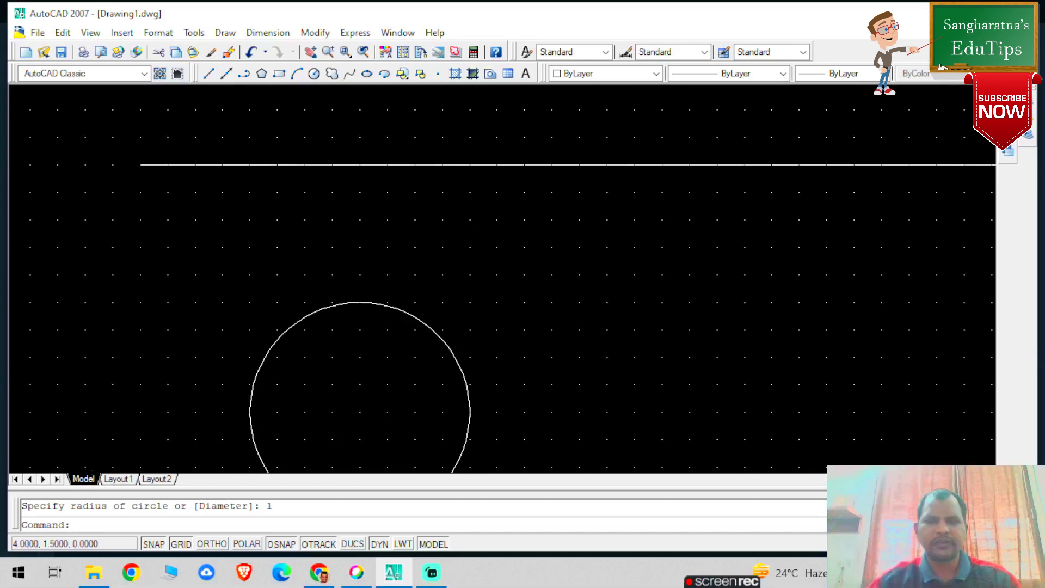
pyautogui.scroll(-2, 366, 414)
pyautogui.scroll(-2, 327, 415)
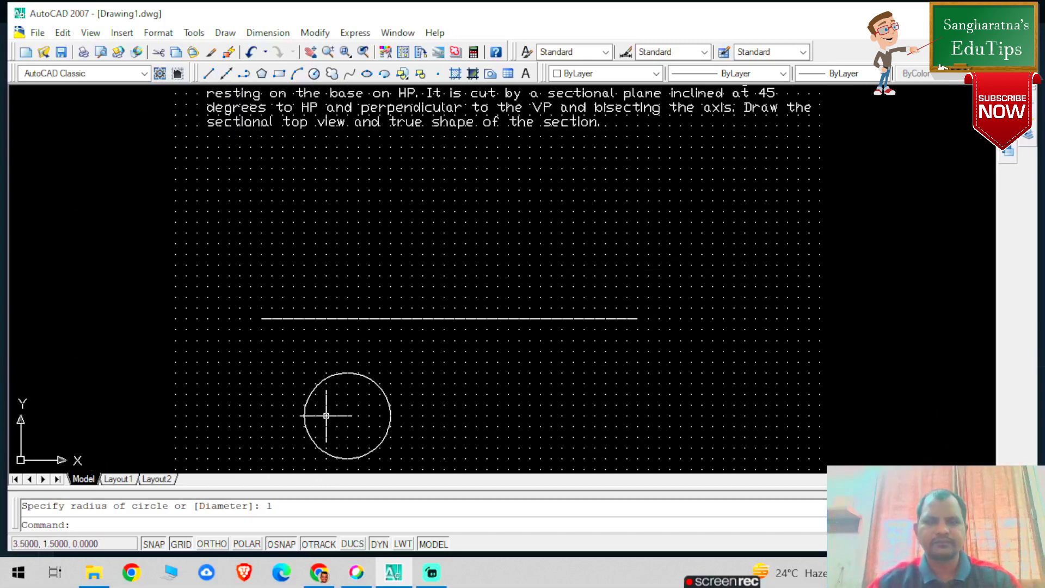
pyautogui.scroll(3, 298, 436)
pyautogui.scroll(-2, 298, 436)
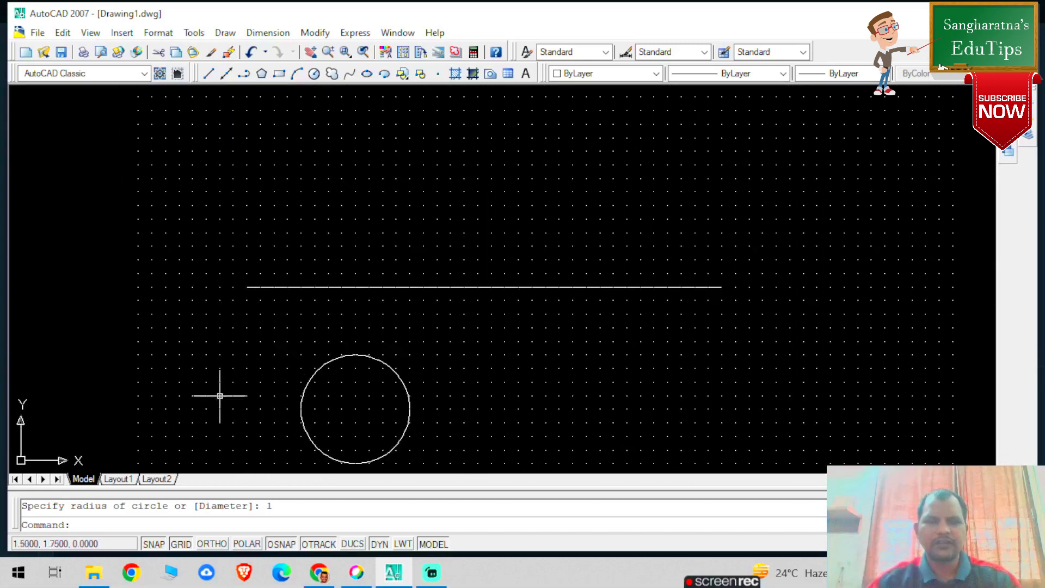
pyautogui.click(268, 32)
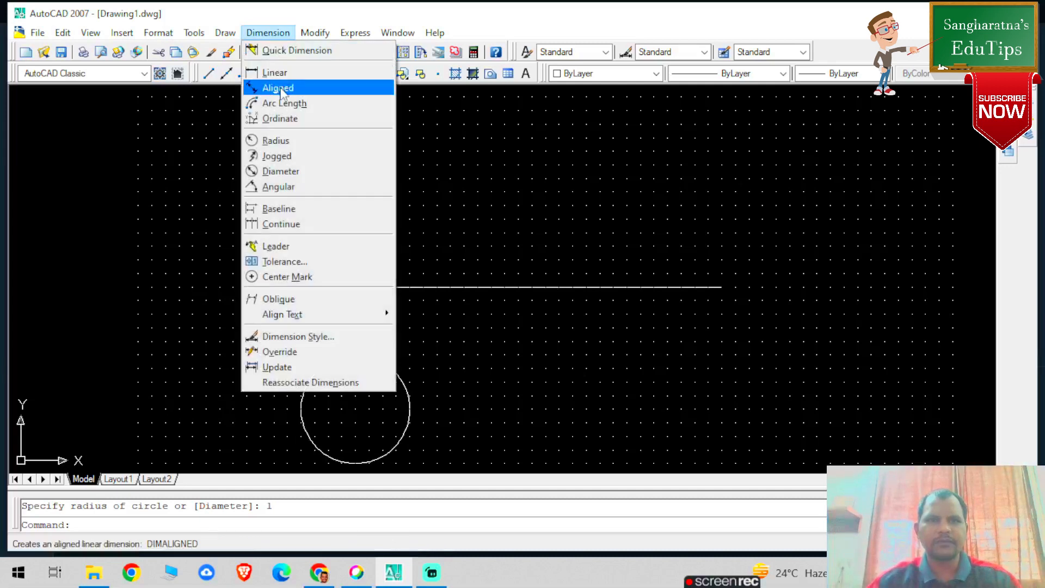
pyautogui.click(281, 89)
pyautogui.click(268, 33)
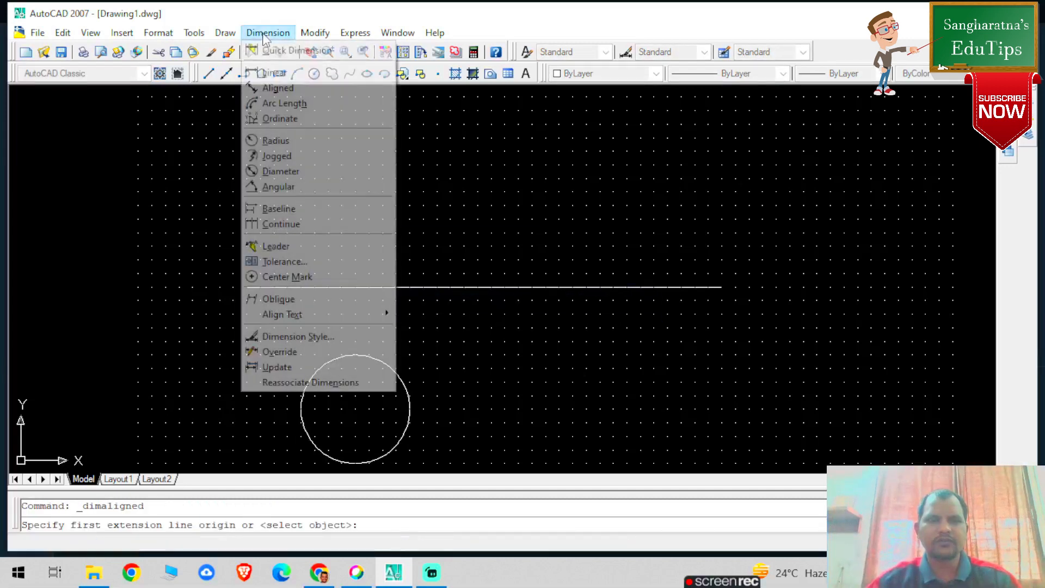
pyautogui.click(282, 171)
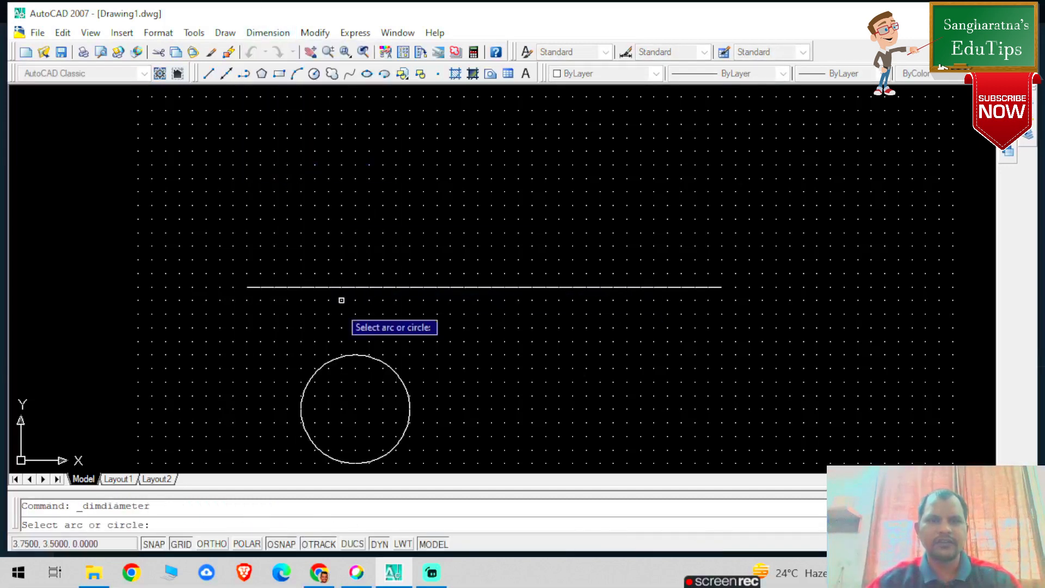
pyautogui.click(341, 355)
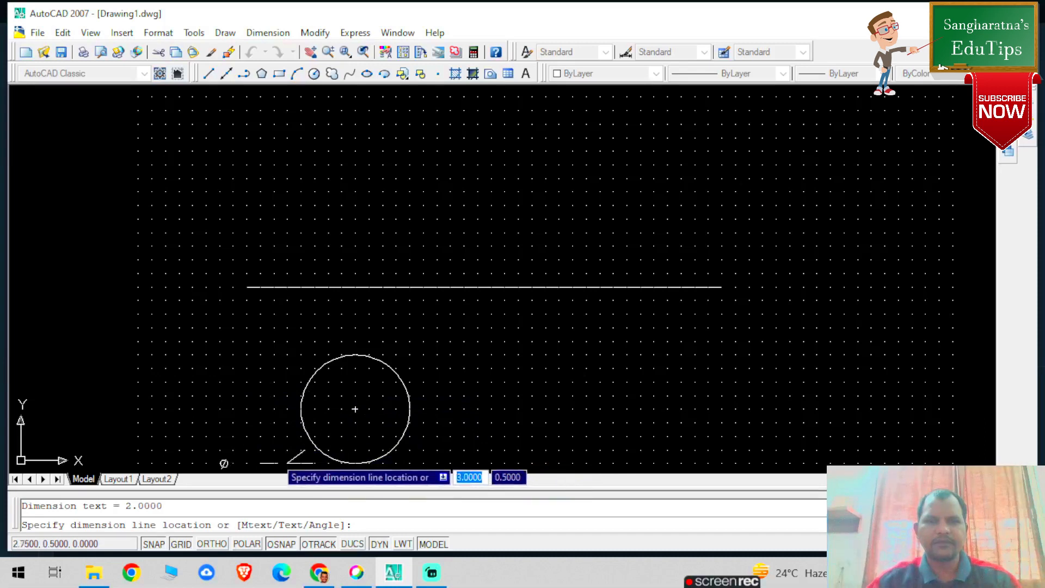
pyautogui.click(275, 462)
pyautogui.press('Escape')
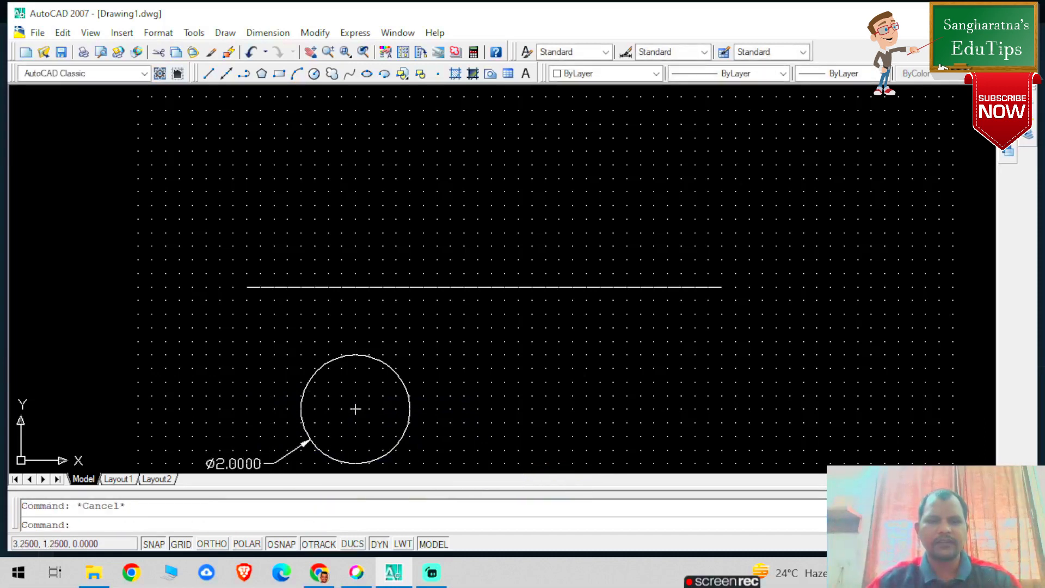
# Change the colour of the circle's diameter dimension to cyan
pyautogui.click(288, 450)
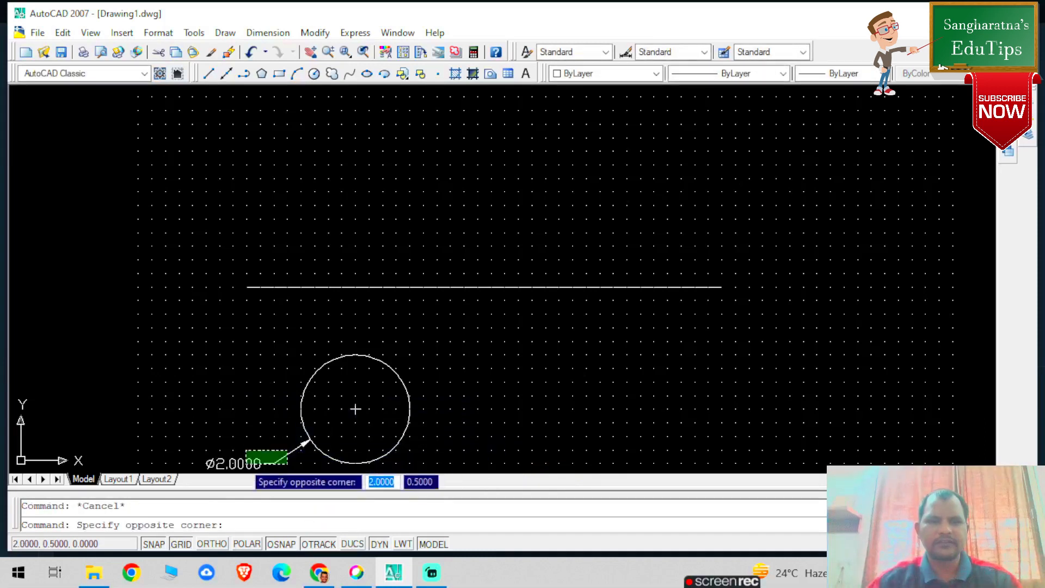
pyautogui.click(246, 464)
pyautogui.click(618, 76)
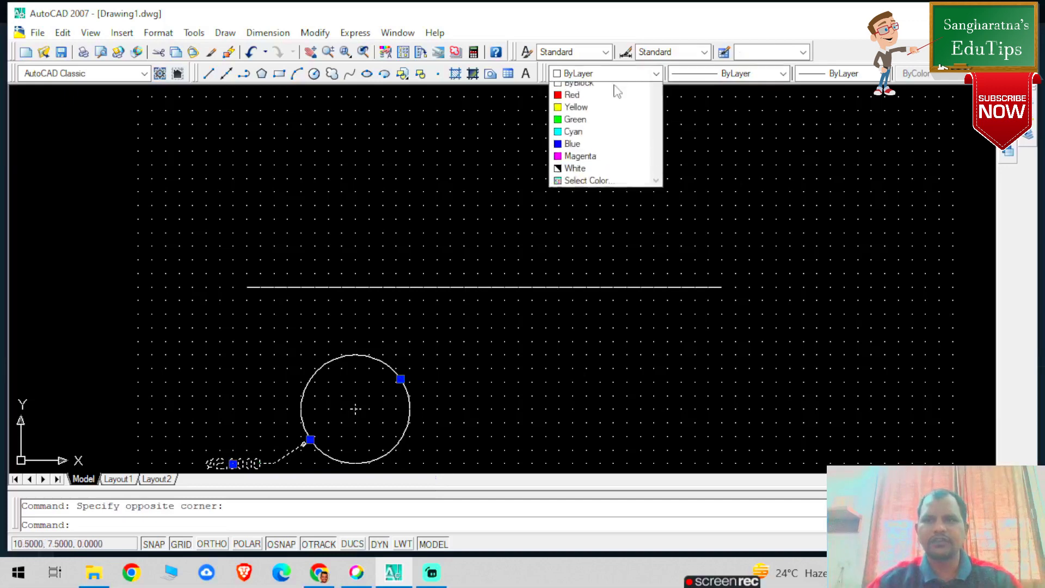
pyautogui.click(586, 158)
pyautogui.press('Escape')
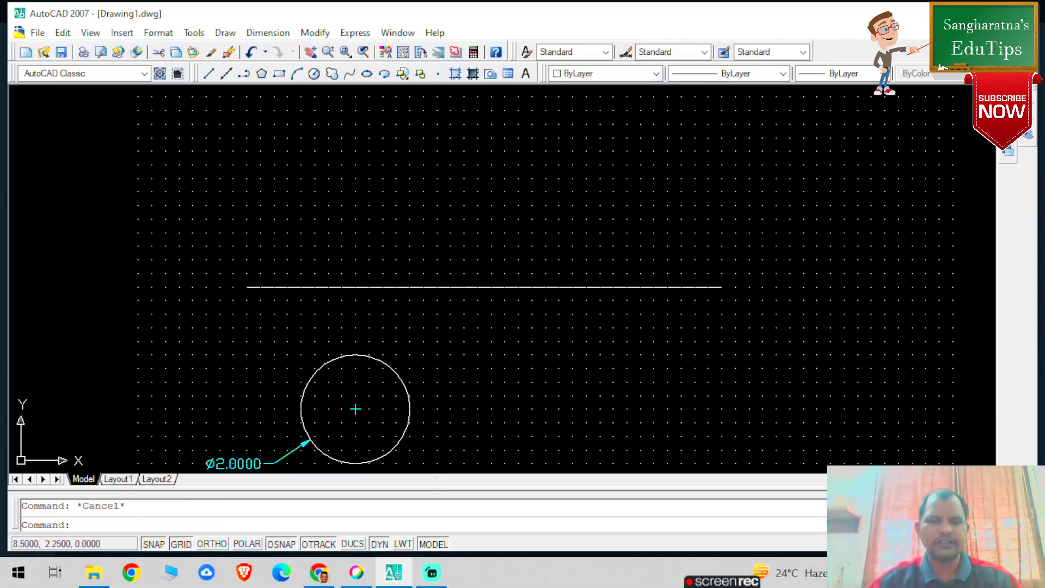
# Draw the horizontal and vertical diameters of the circle as lines between its opposite quadrant points
pyautogui.scroll(3, 303, 395)
pyautogui.scroll(-4, 311, 335)
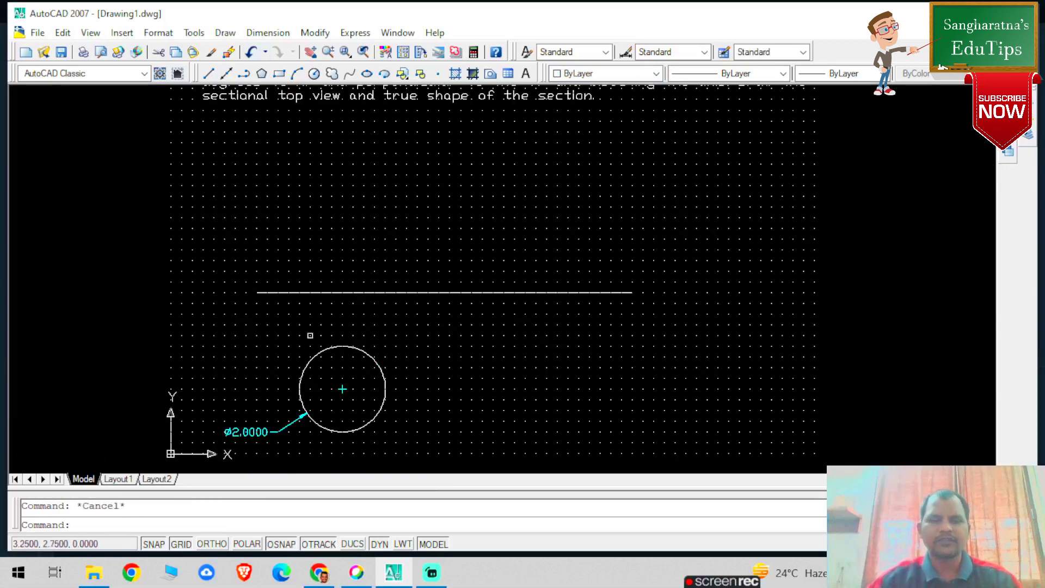
pyautogui.scroll(4, 321, 452)
pyautogui.scroll(-2, 347, 202)
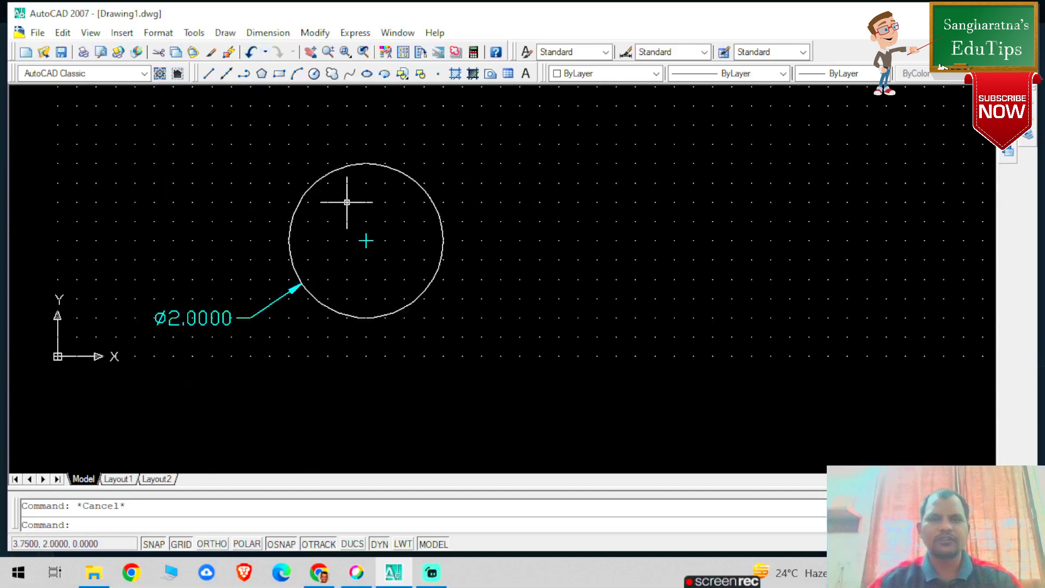
pyautogui.click(209, 72)
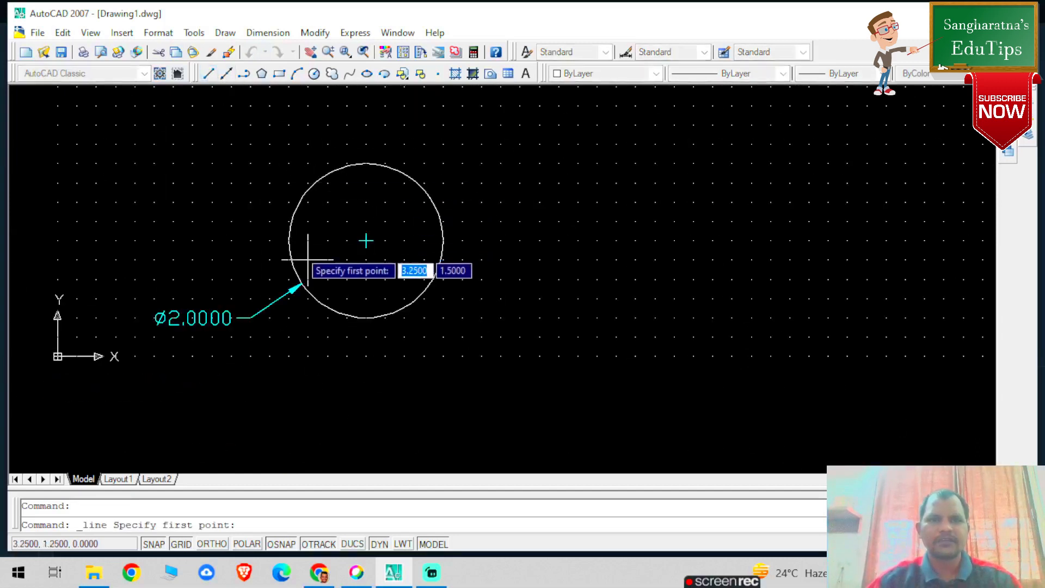
pyautogui.click(366, 240)
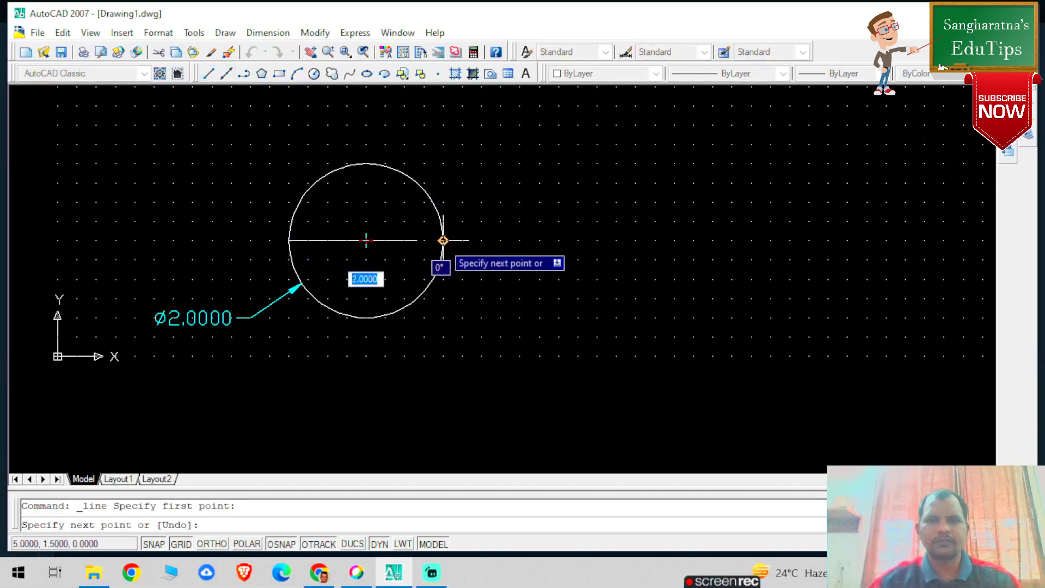
pyautogui.click(443, 240)
pyautogui.press('Escape')
pyautogui.press('Return')
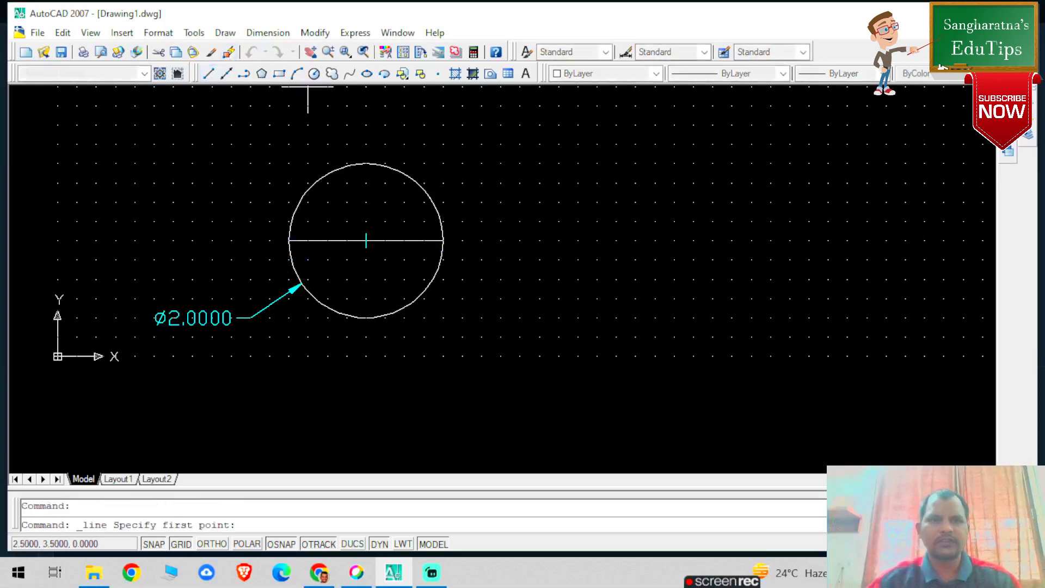
pyautogui.click(366, 162)
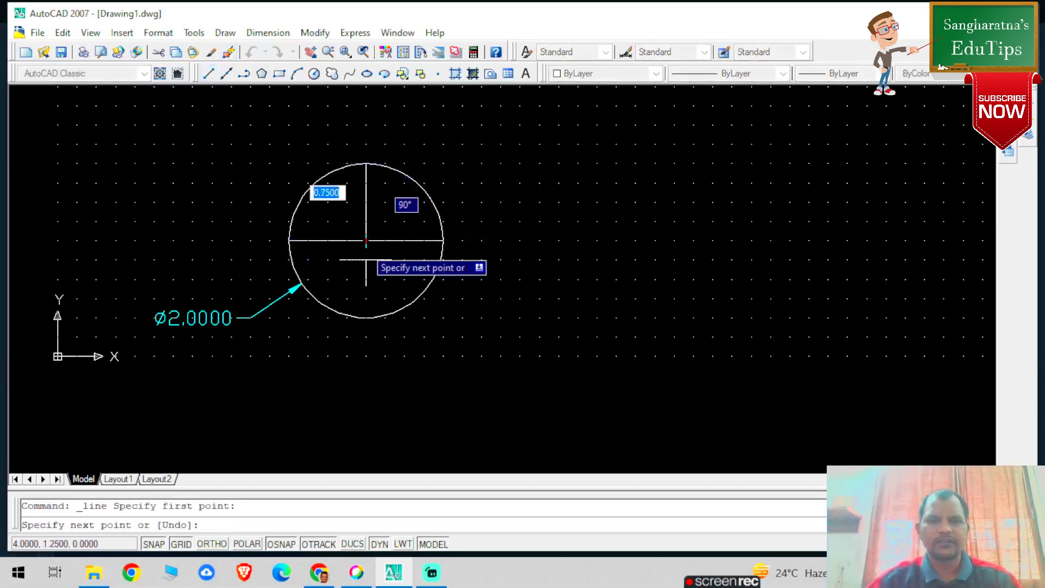
pyautogui.click(366, 318)
pyautogui.press('Escape')
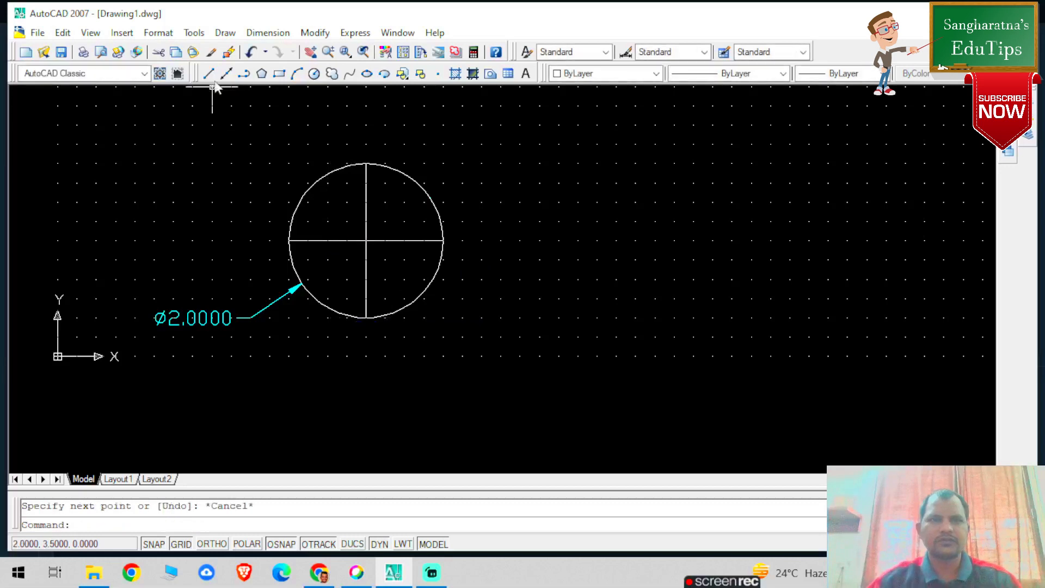
# Draw two diagonal diameters at 45 degrees through the circle's centre, dividing the circle into eight equal parts
pyautogui.click(208, 73)
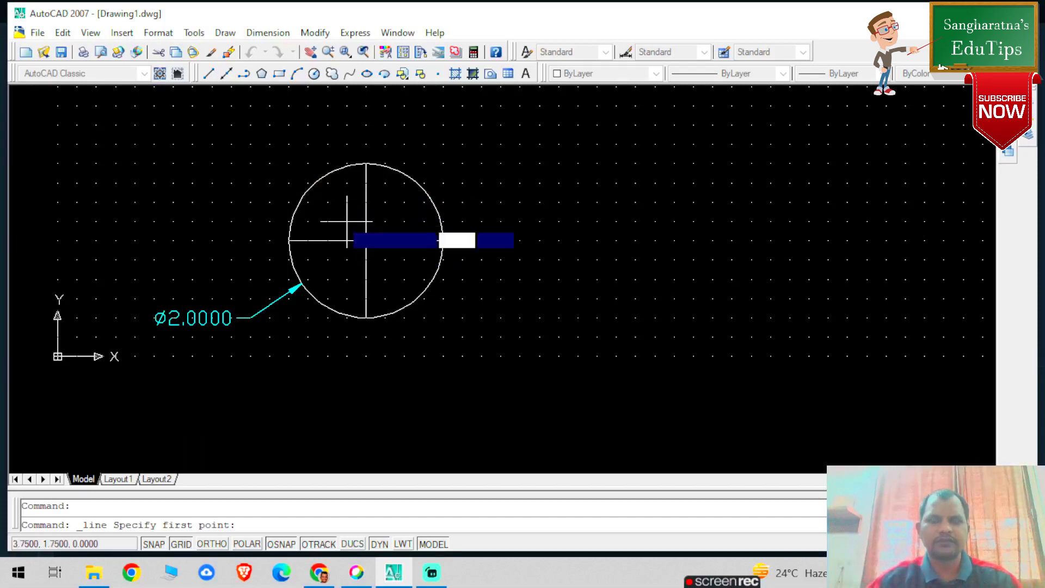
pyautogui.click(312, 187)
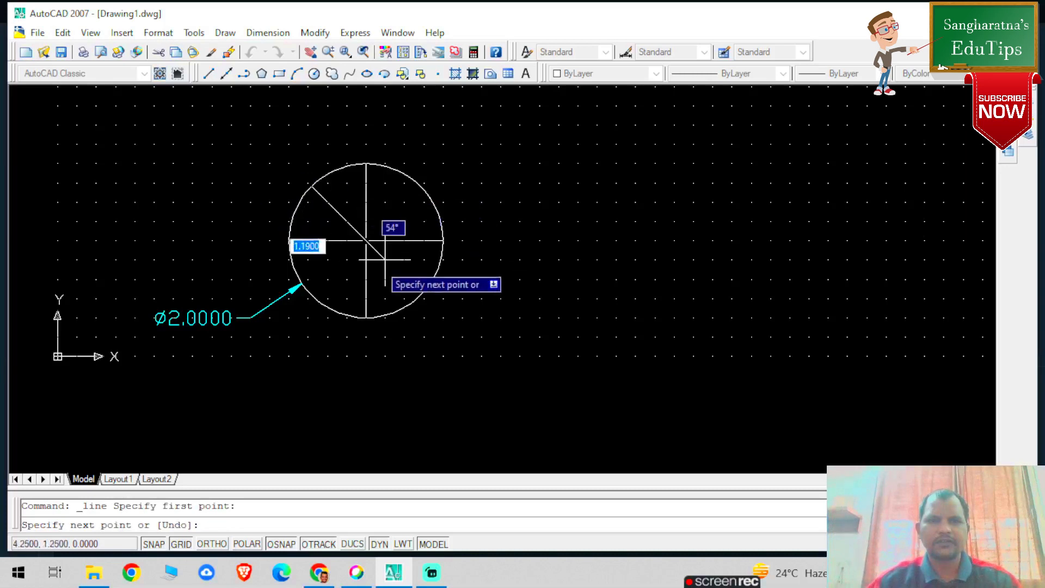
pyautogui.click(419, 295)
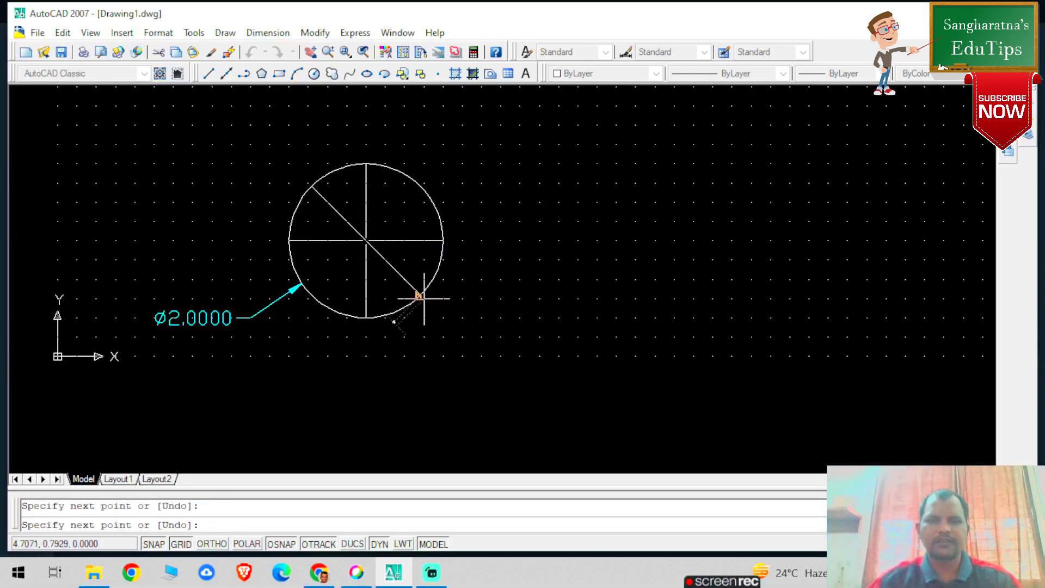
pyautogui.press('Escape')
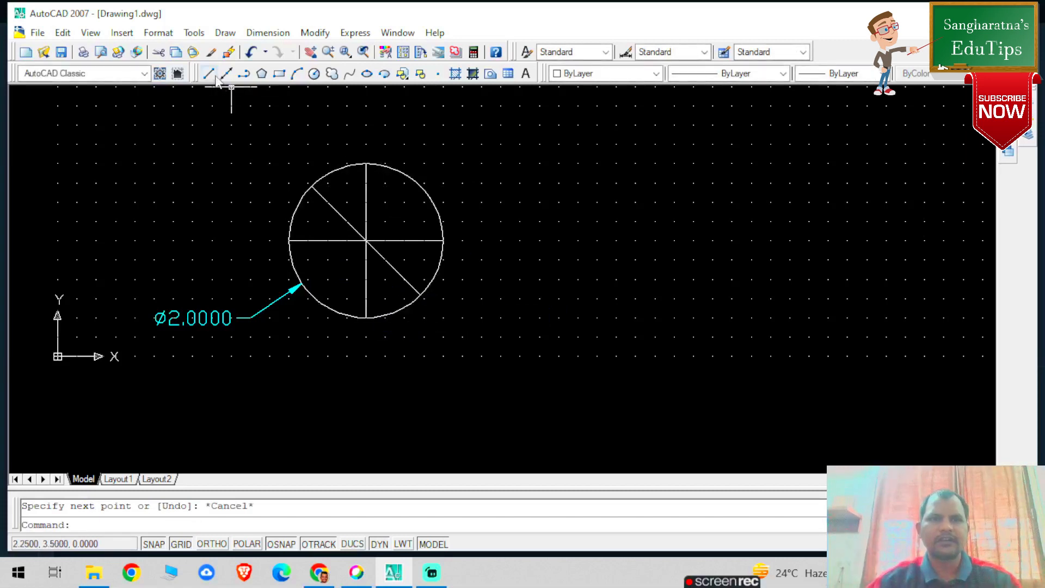
pyautogui.click(209, 73)
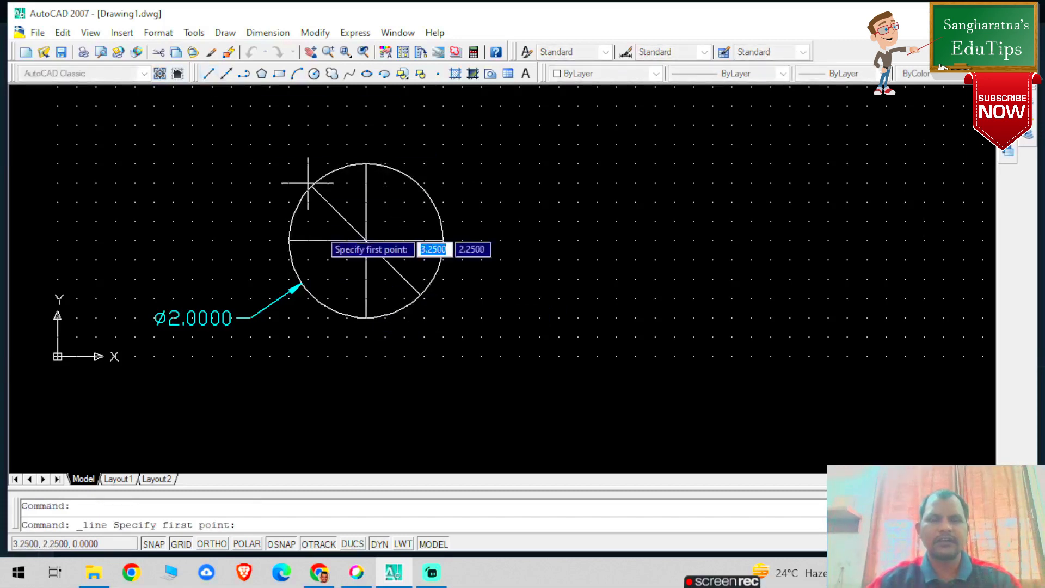
pyautogui.click(308, 298)
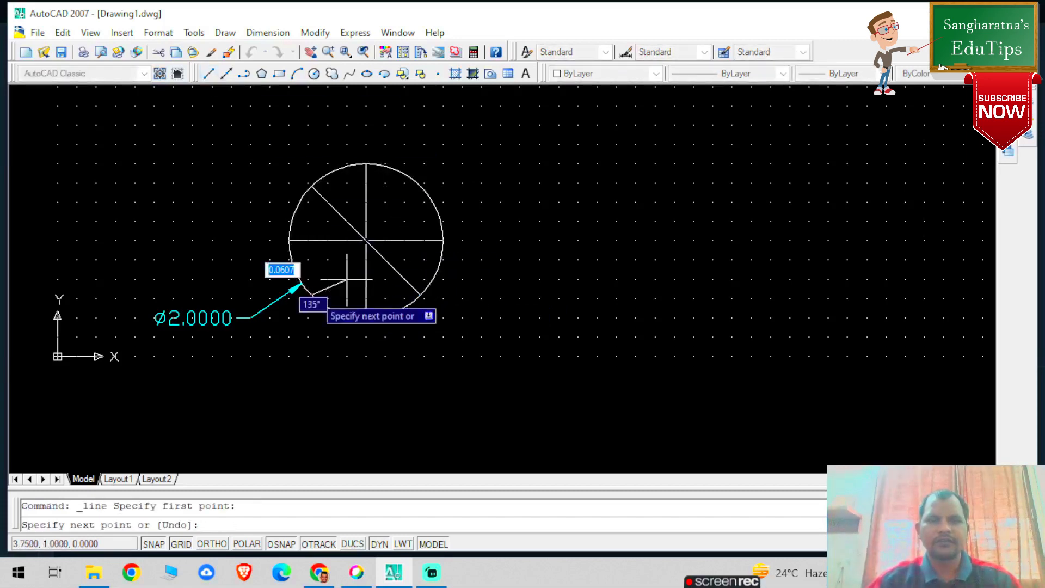
pyautogui.click(420, 186)
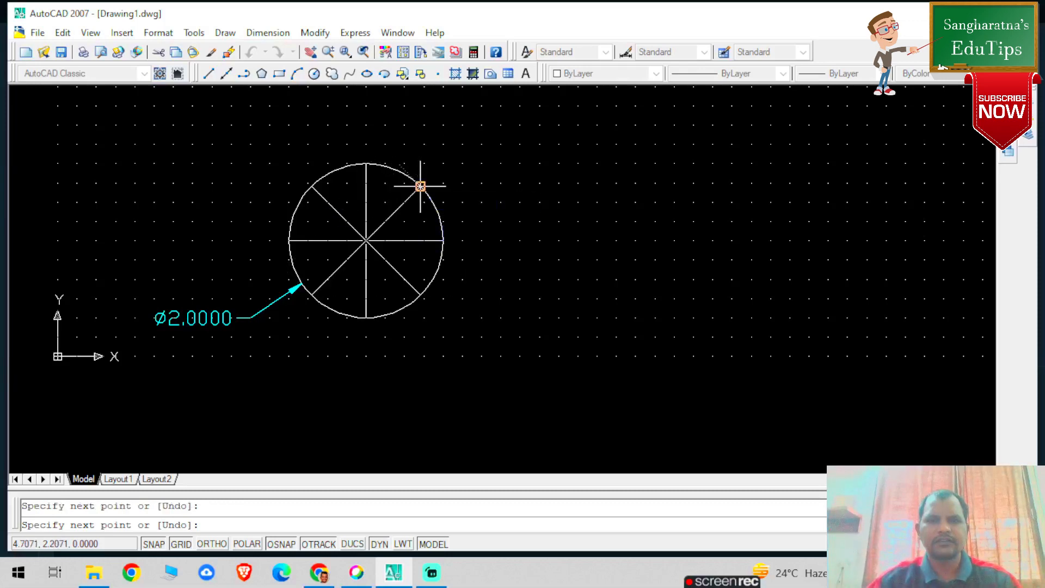
pyautogui.press('Escape')
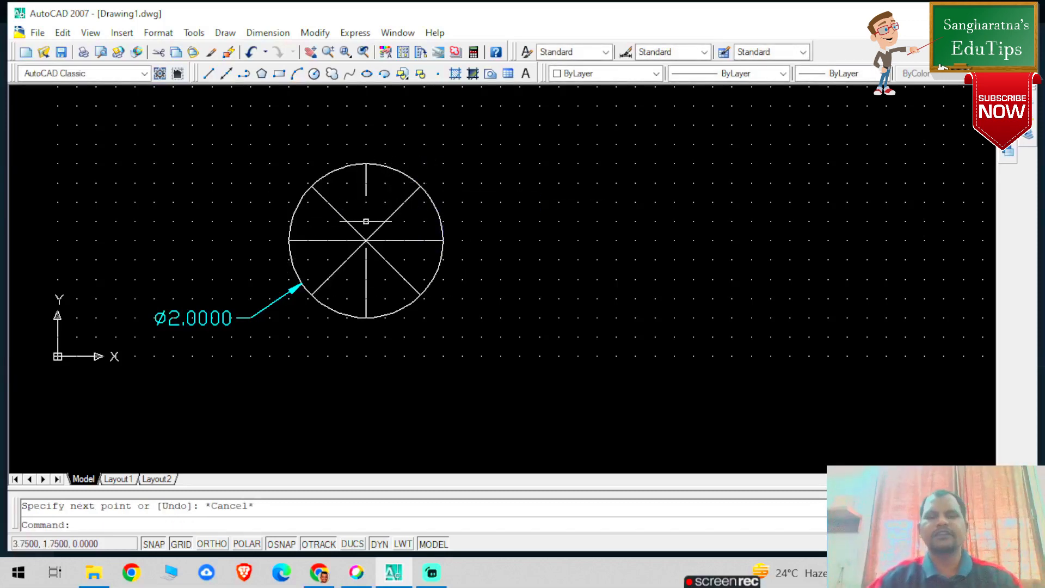
pyautogui.scroll(-3, 326, 158)
pyautogui.scroll(2, 288, 134)
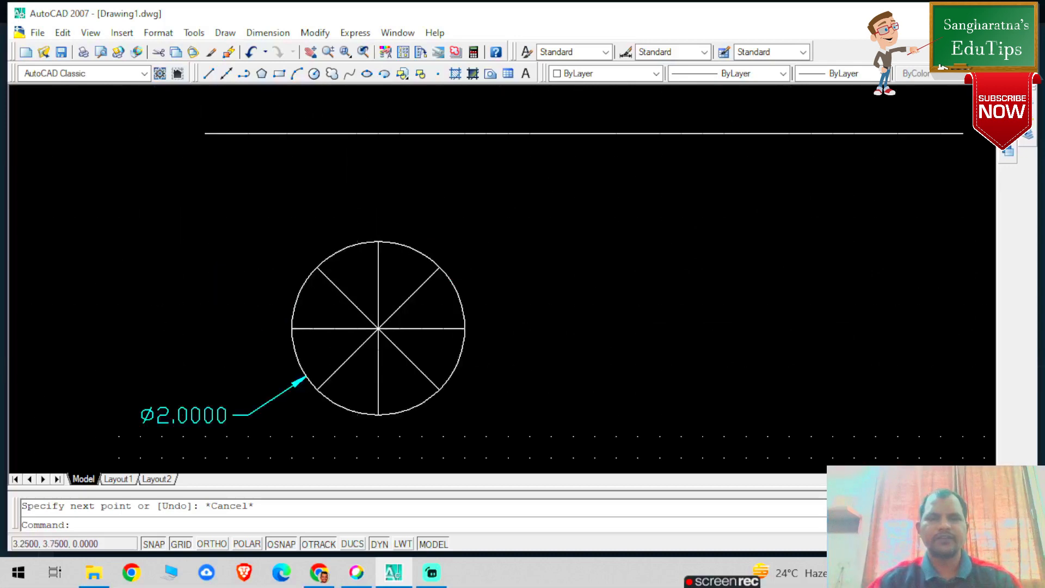
pyautogui.scroll(-3, 320, 138)
pyautogui.scroll(3, 320, 137)
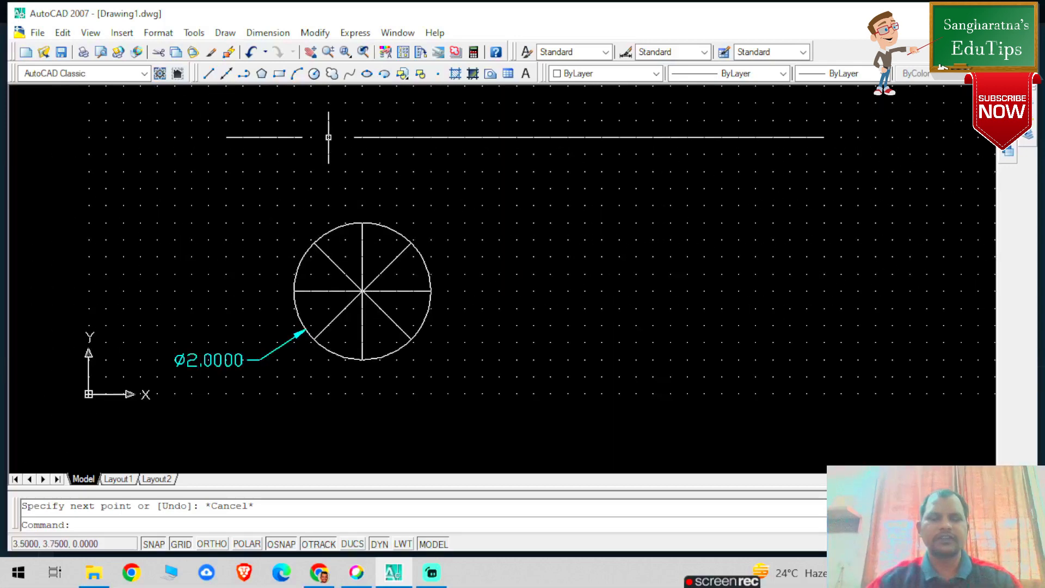
# Start single-line text 0.1 high with 0 rotation and label the circle's left quadrant a and its lower-left division point b
pyautogui.write('d')
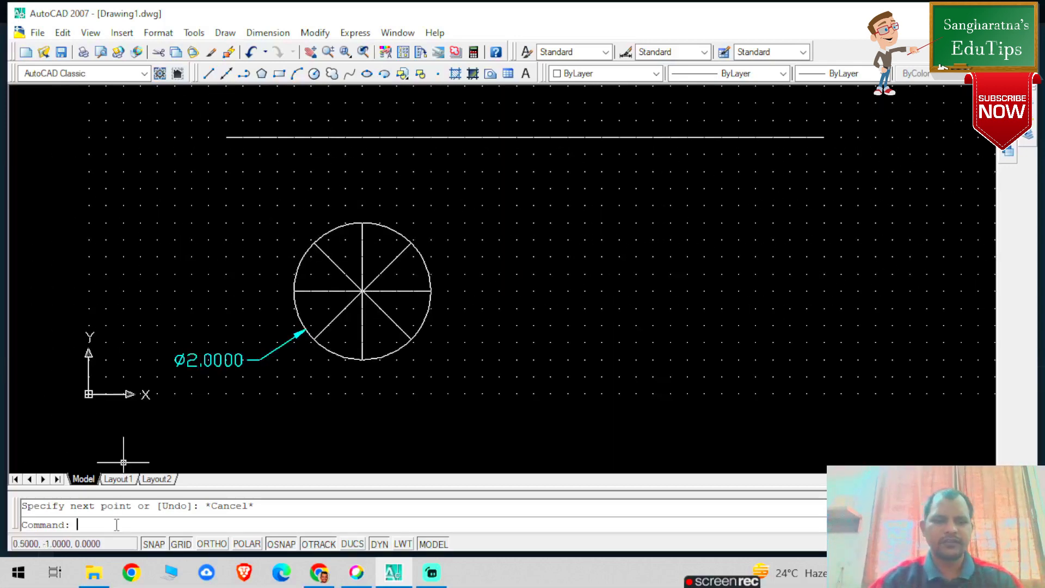
pyautogui.write('text')
pyautogui.press('Return')
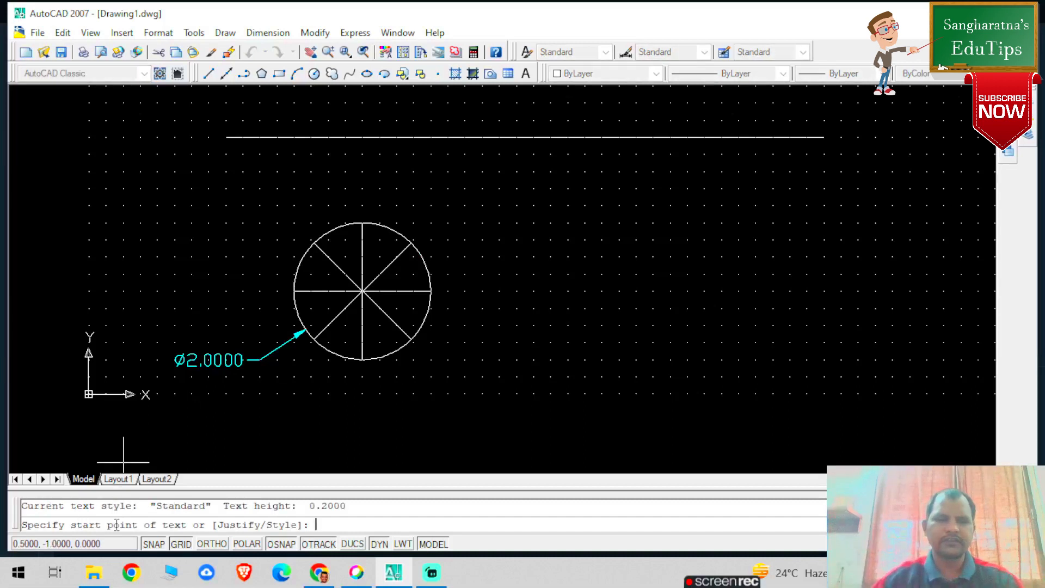
pyautogui.click(140, 309)
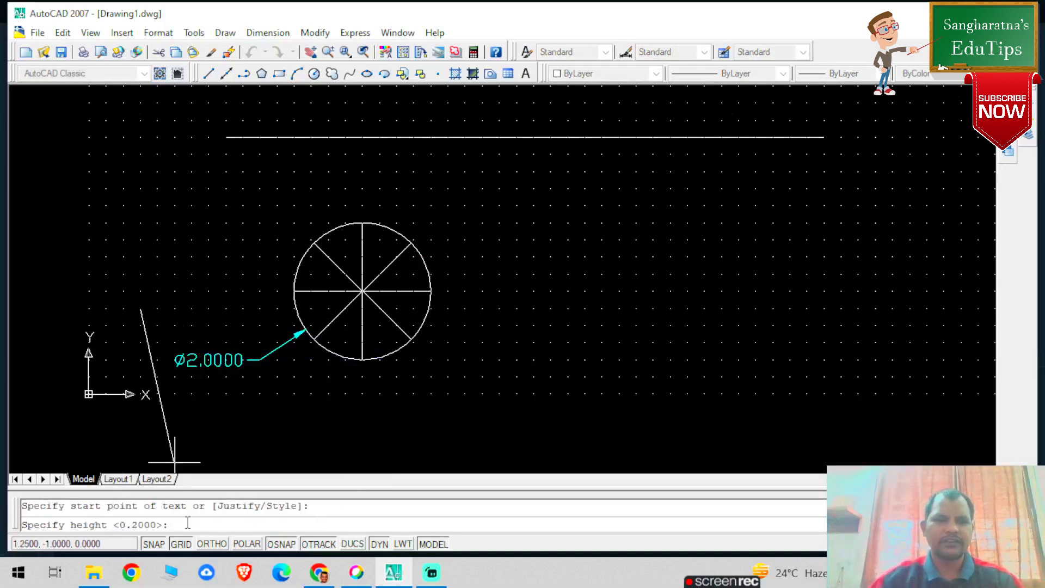
pyautogui.write('0.2')
pyautogui.press('Return')
pyautogui.write('0')
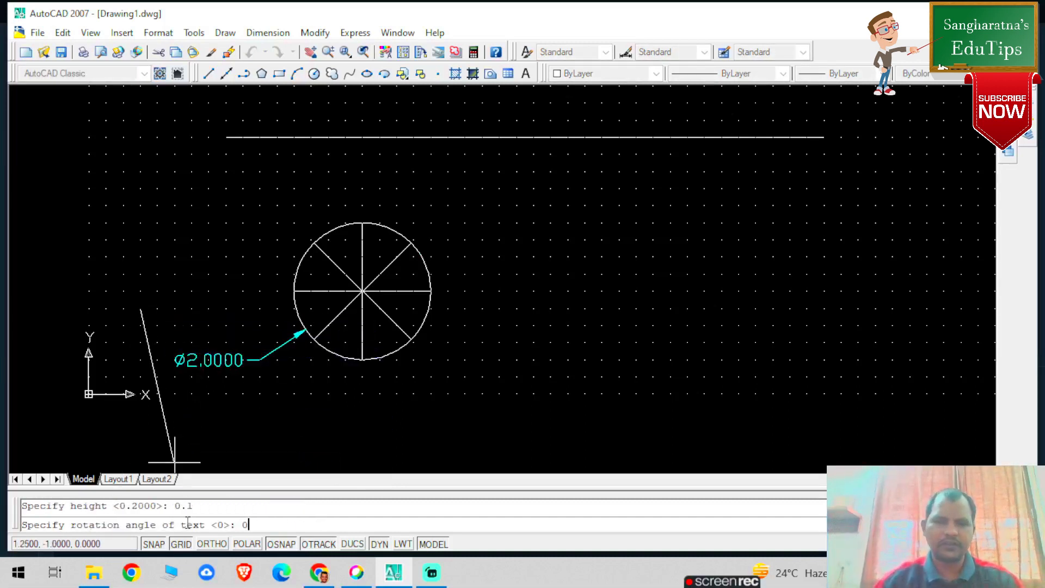
pyautogui.press('Return')
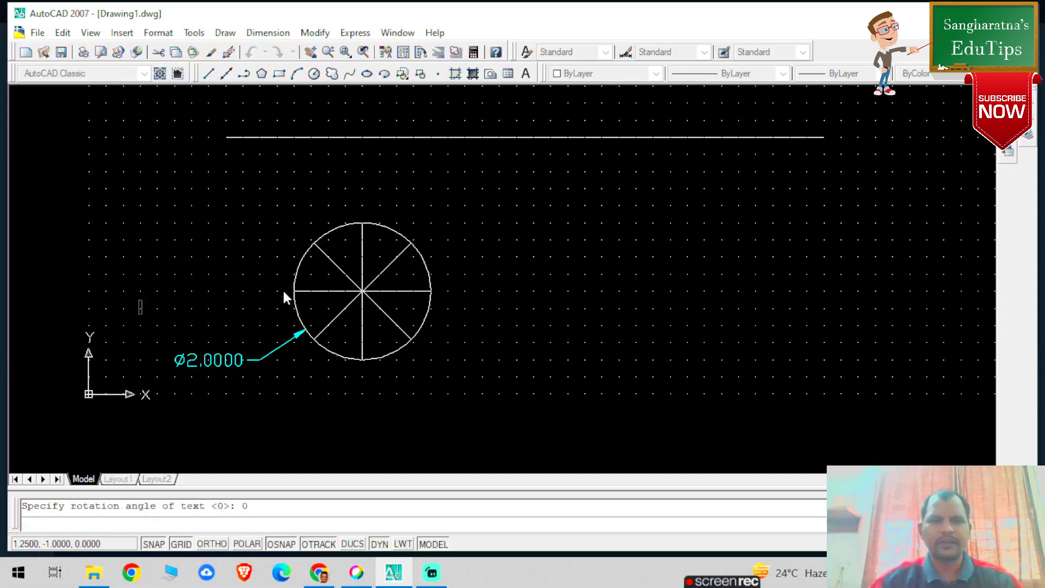
pyautogui.write('o')
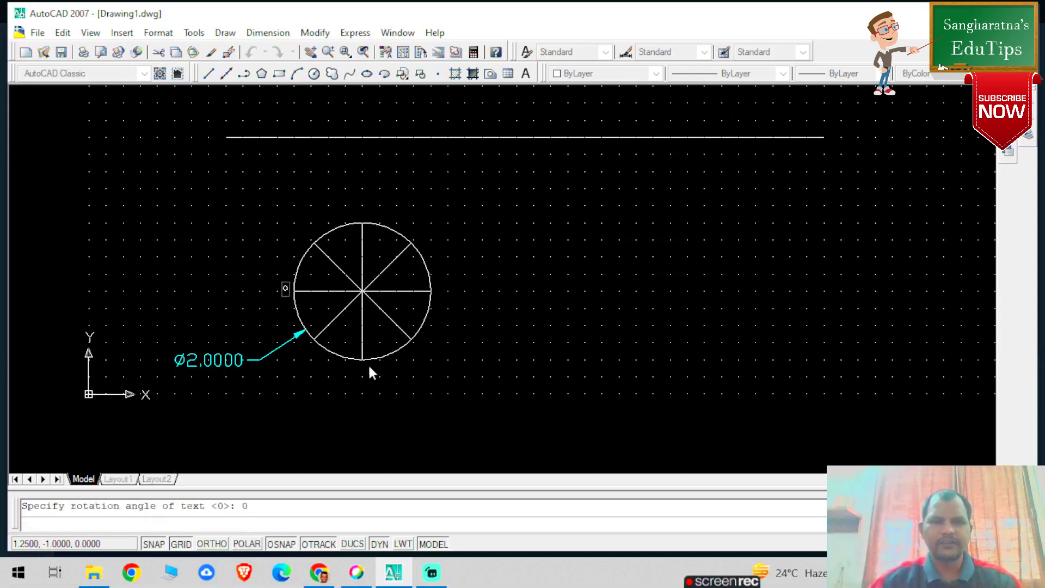
pyautogui.write('b')
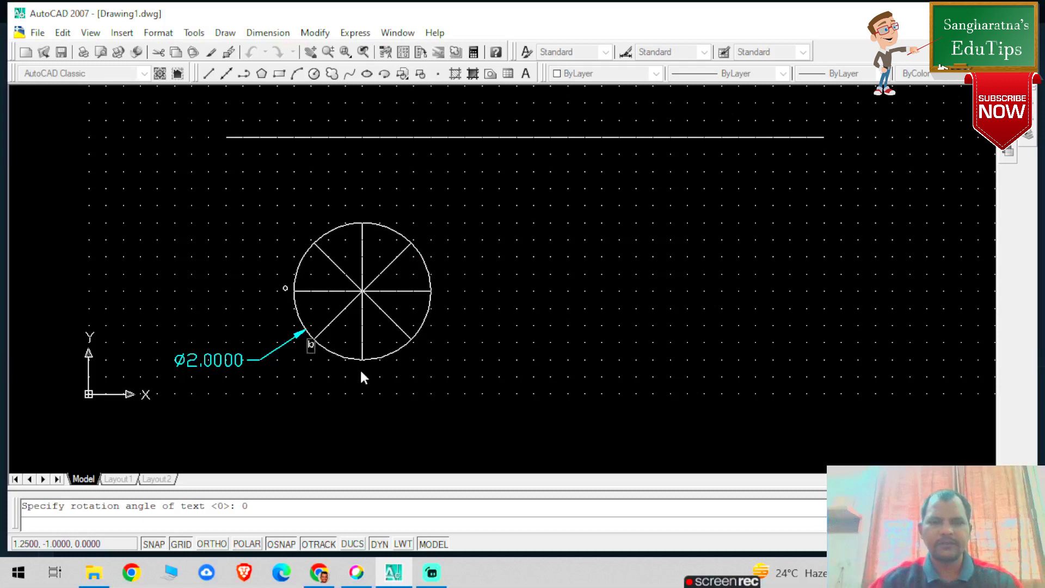
# Label the remaining division points c to h counterclockwise around the circle and its centre o/p, then finish the text
pyautogui.click(361, 369)
pyautogui.write('c')
pyautogui.click(419, 342)
pyautogui.click(301, 231)
pyautogui.write('h')
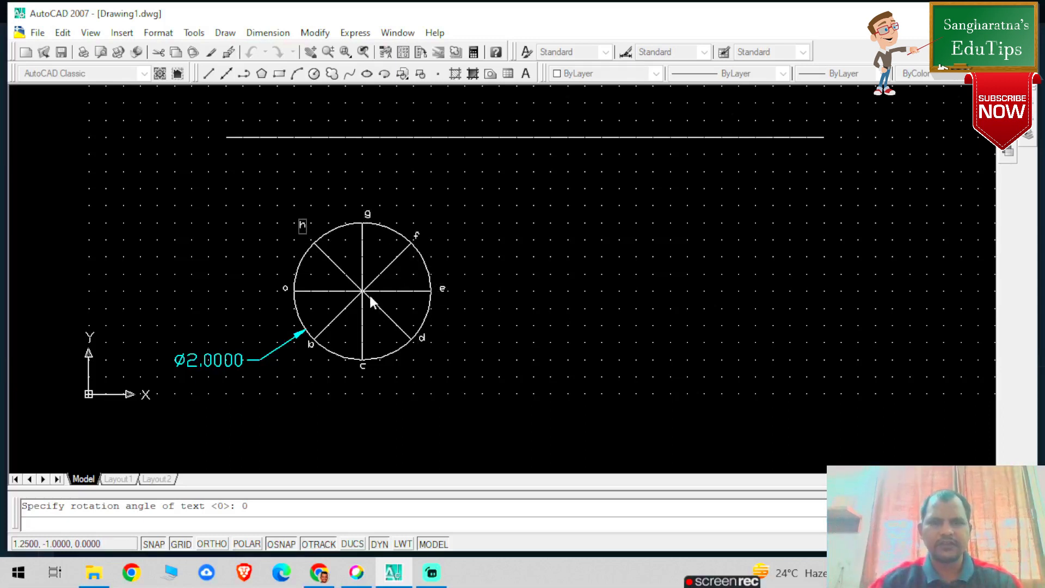
pyautogui.press('BackSpace')
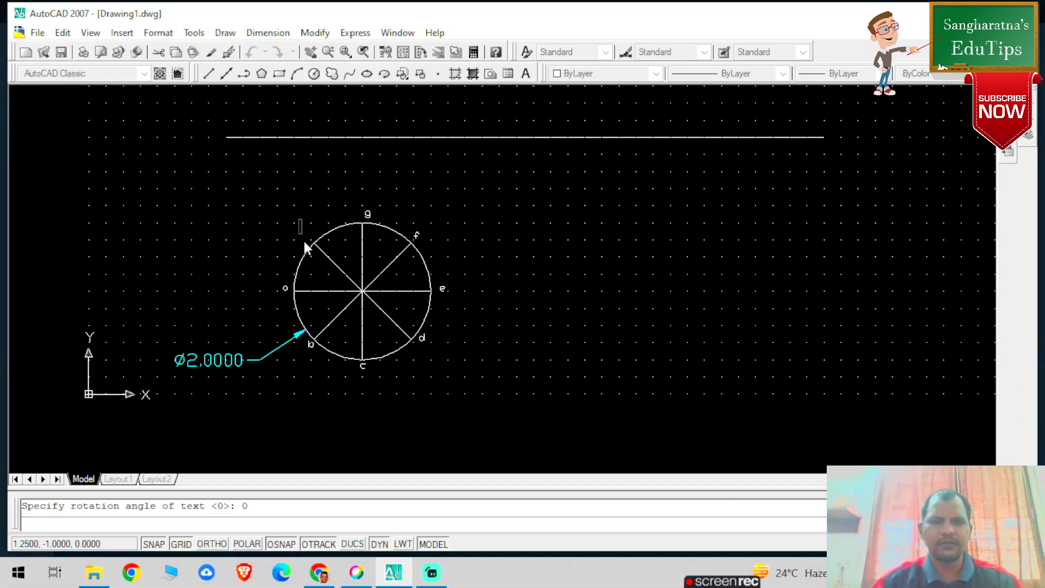
pyautogui.write('h')
pyautogui.write('Ts')
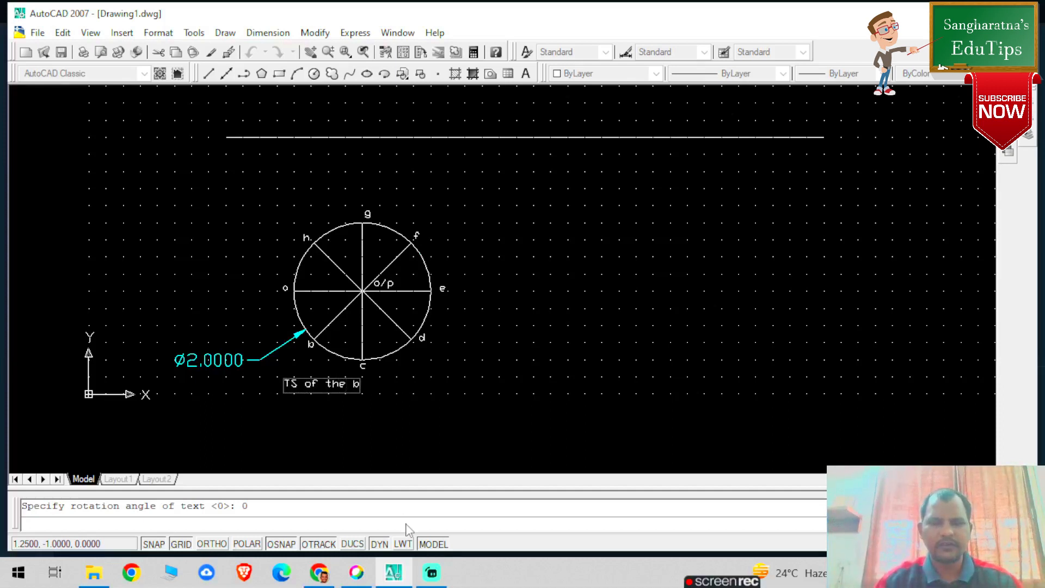
pyautogui.press('BackSpace')
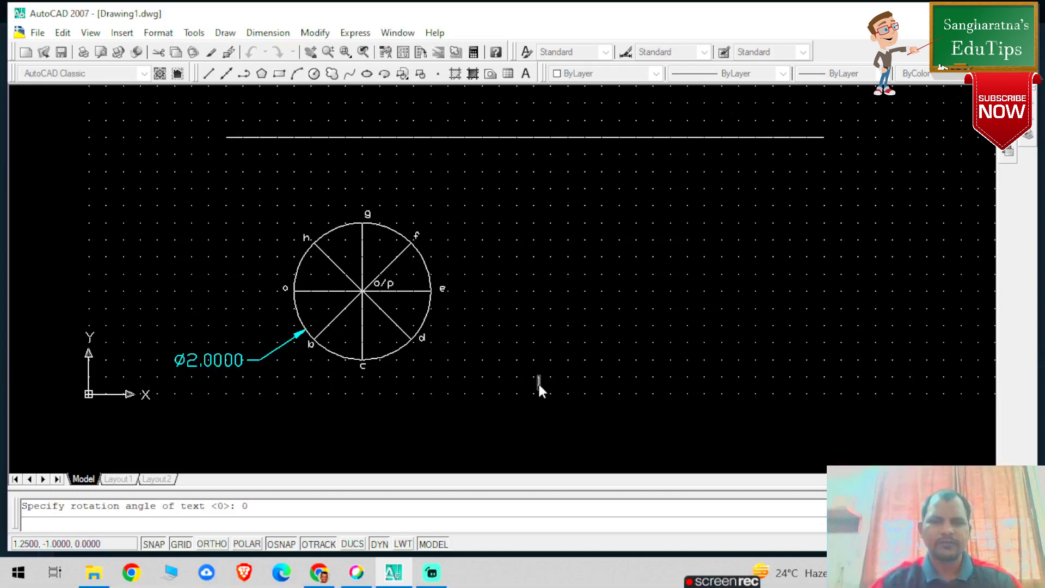
pyautogui.press('Return')
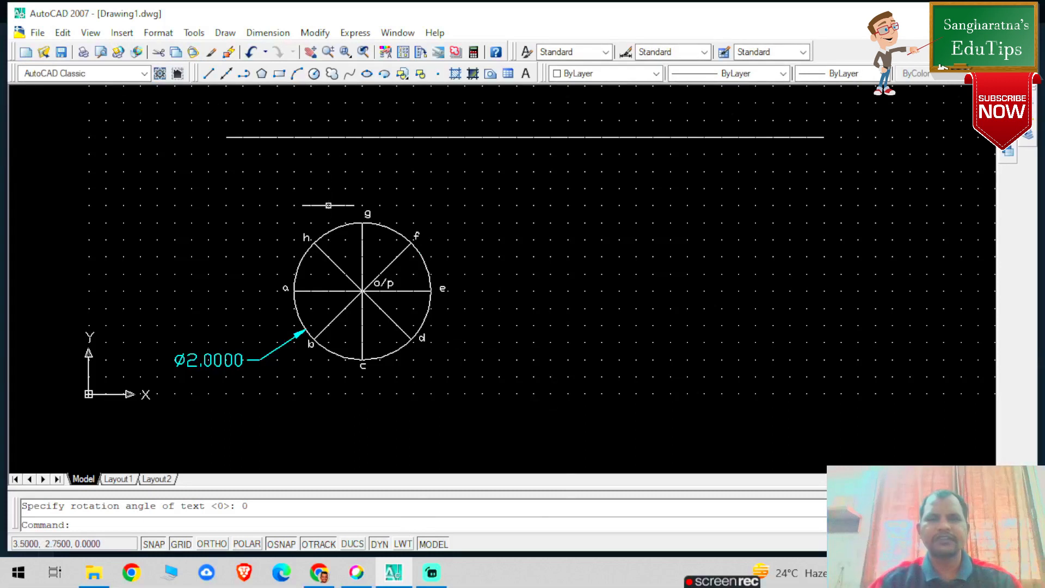
# Set the circle's lineweight to 0.30 mm and turn on lineweight display
pyautogui.click(345, 223)
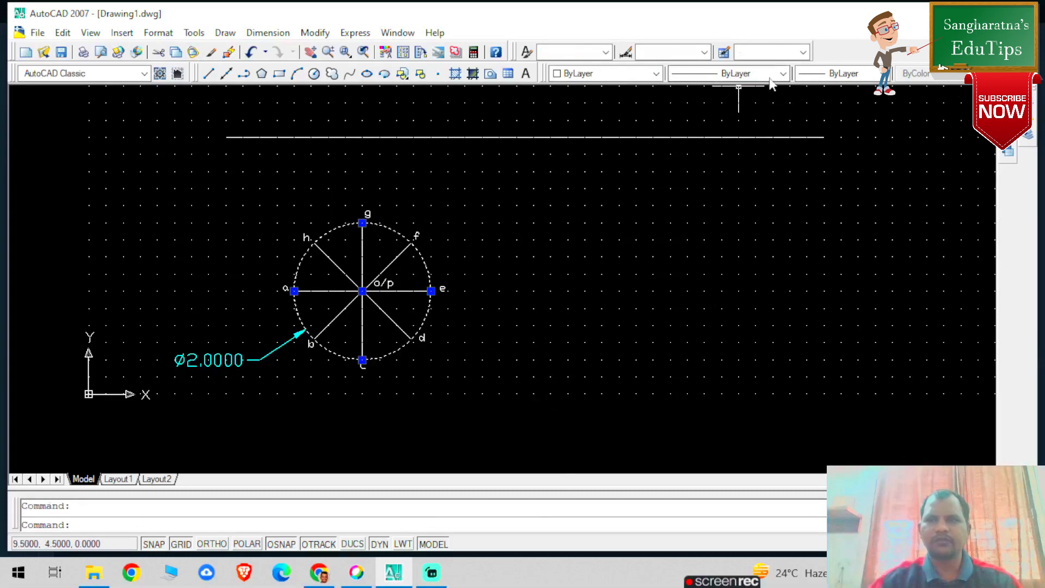
pyautogui.click(827, 80)
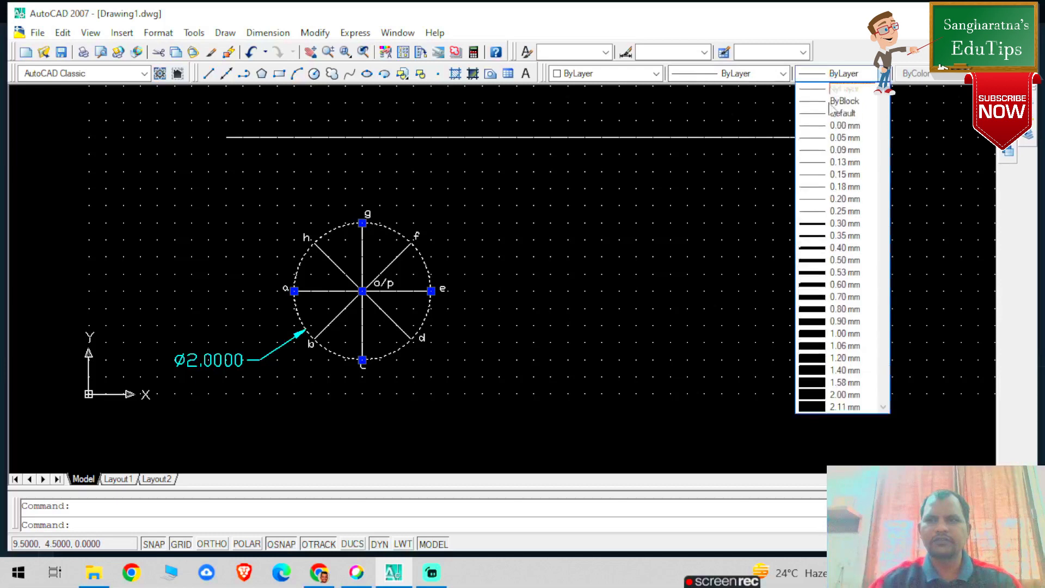
pyautogui.click(825, 225)
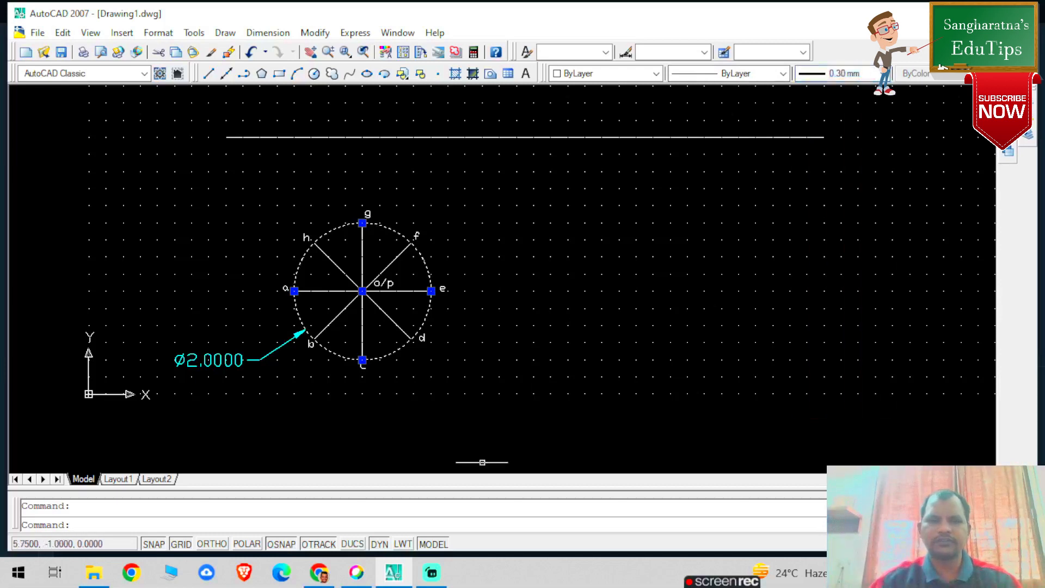
pyautogui.click(398, 544)
pyautogui.click(345, 274)
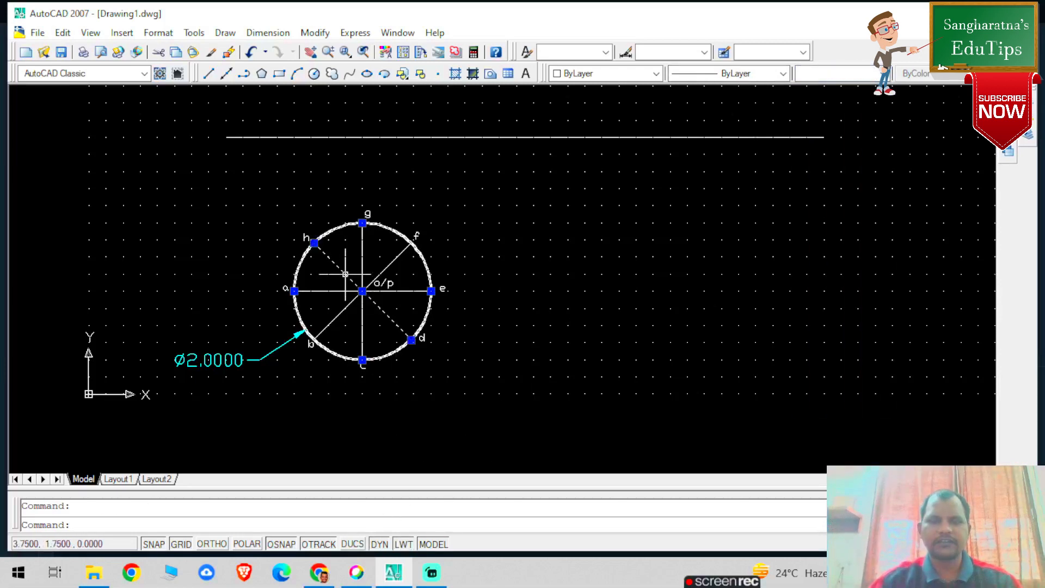
pyautogui.click(380, 274)
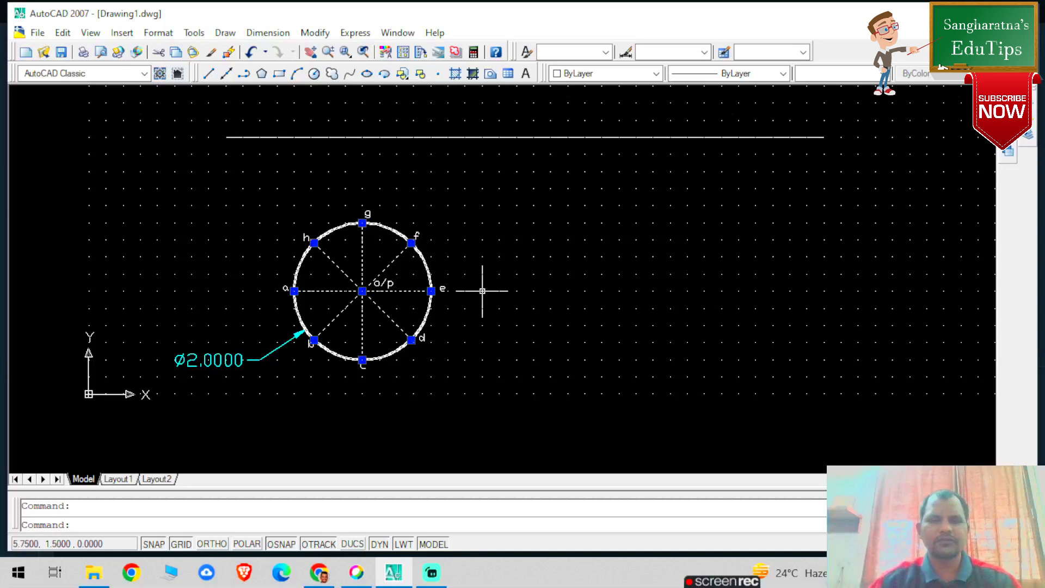
pyautogui.press('Escape')
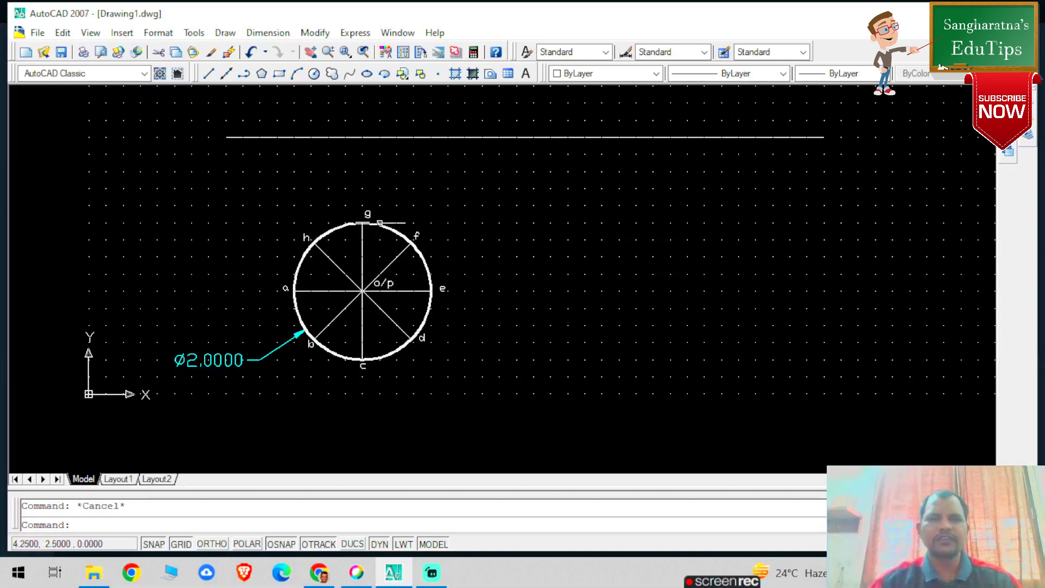
# Draw a vertical projector line from point a of the circle up to the horizontal reference line
pyautogui.click(208, 73)
pyautogui.click(294, 290)
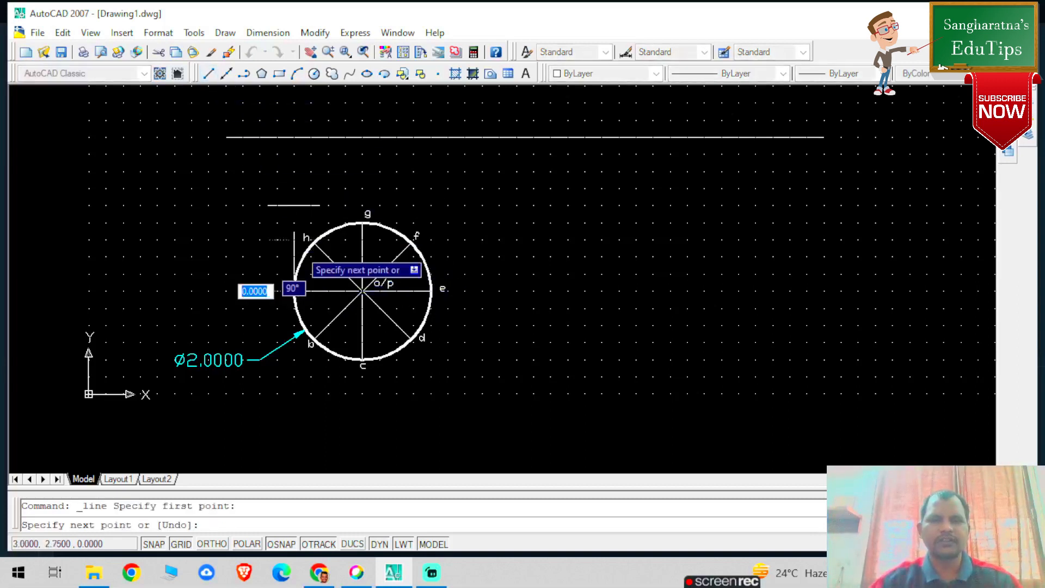
pyautogui.click(294, 137)
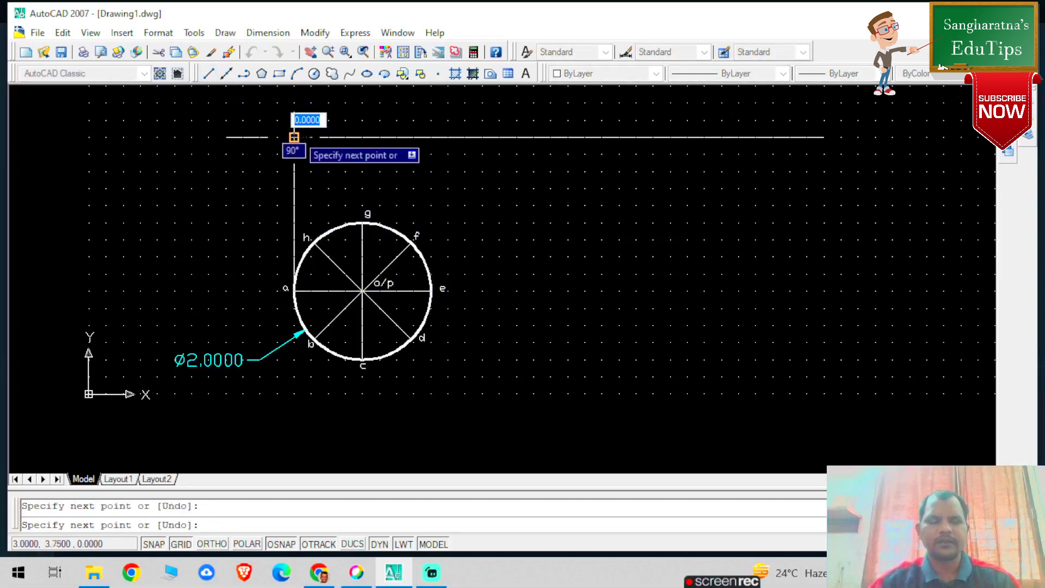
pyautogui.press('Escape')
# Turn off grid snap and try to draw a vertical projector from point b of the circle
pyautogui.click(214, 75)
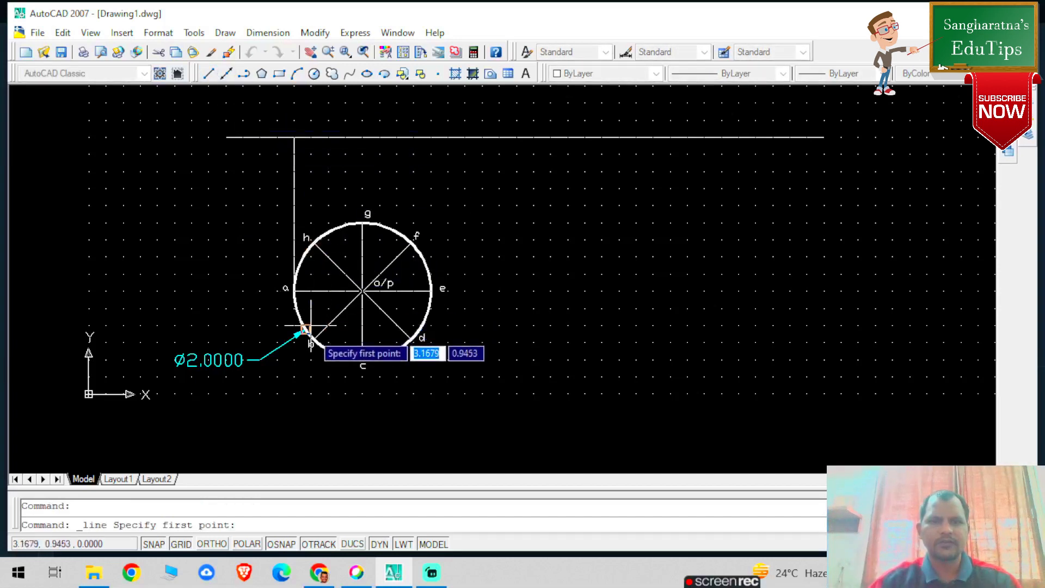
pyautogui.click(146, 545)
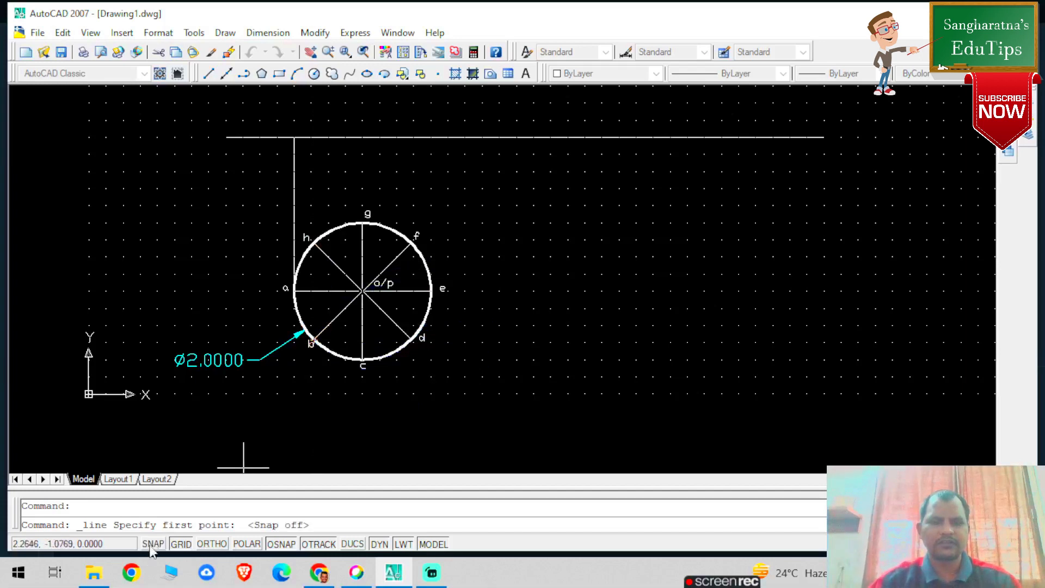
pyautogui.click(319, 337)
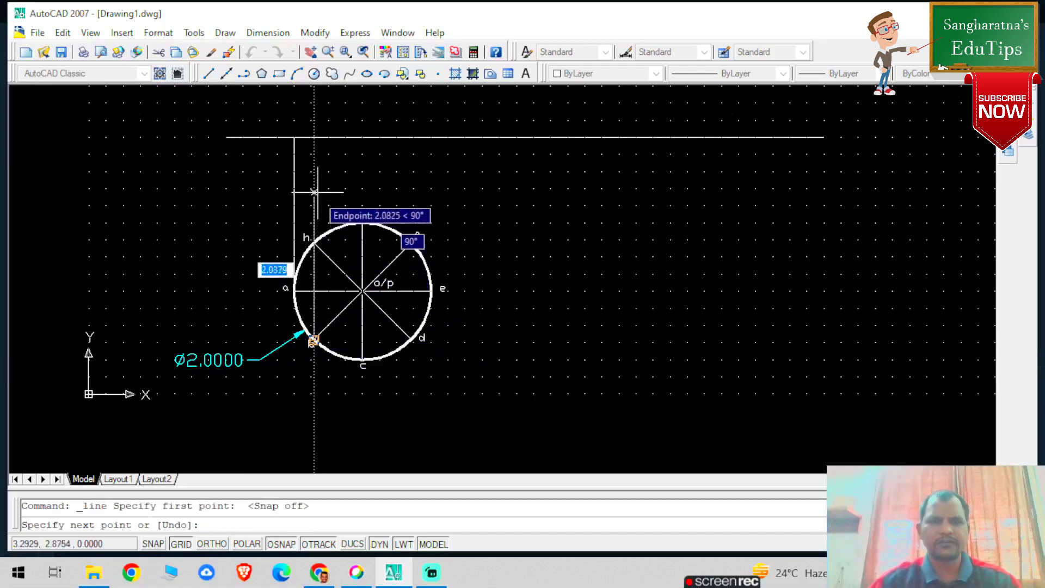
pyautogui.press('Escape')
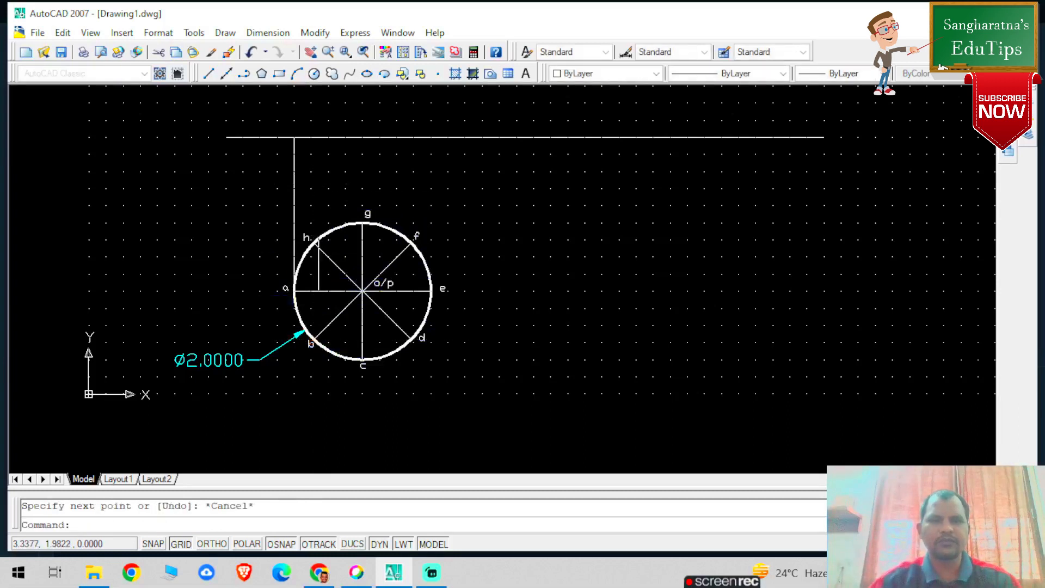
# Draw a vertical projector from point h up to the horizontal reference line with ortho mode turned on
pyautogui.click(210, 74)
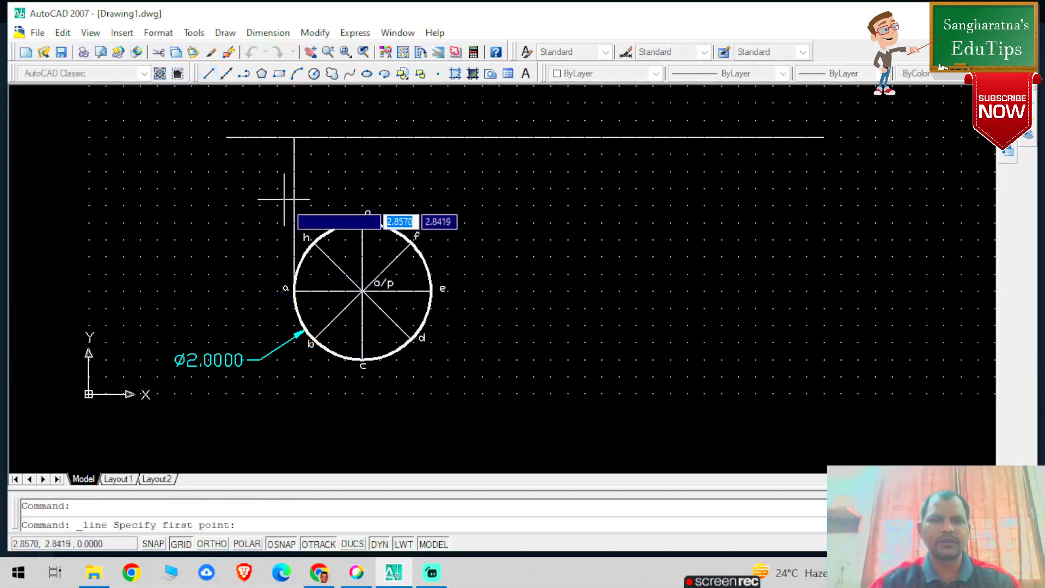
pyautogui.click(306, 238)
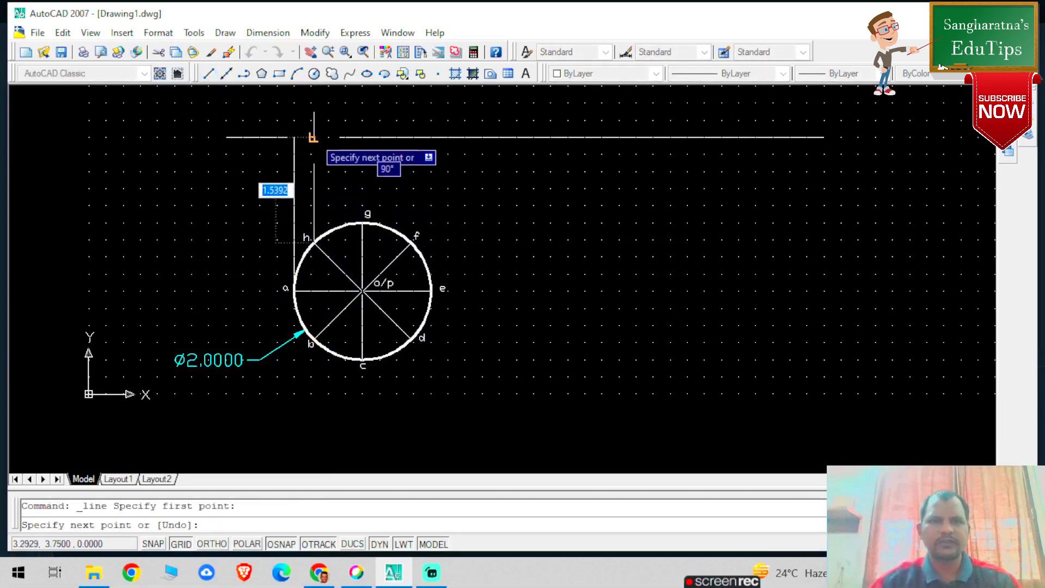
pyautogui.press('F8')
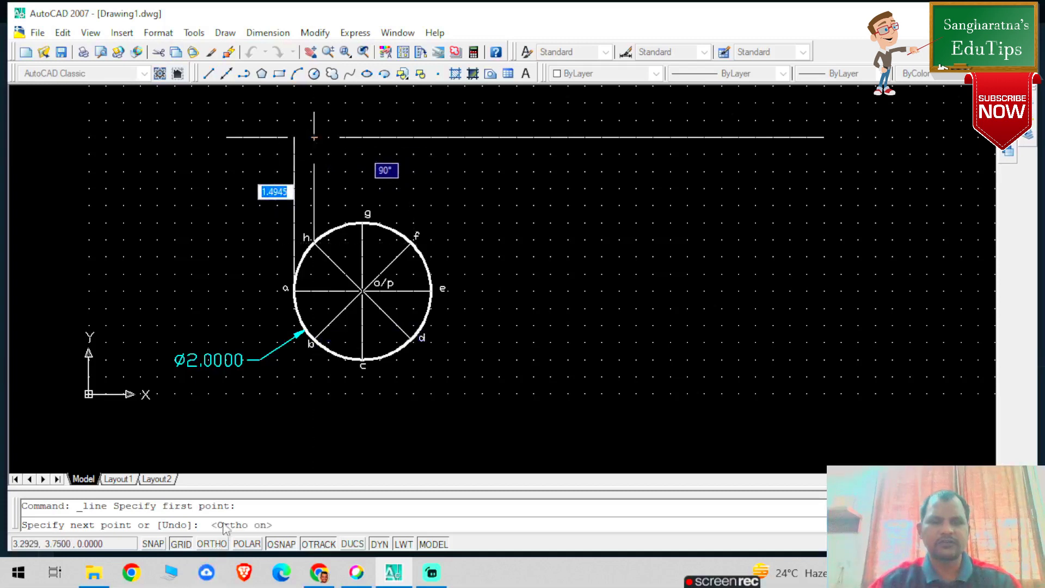
pyautogui.click(315, 111)
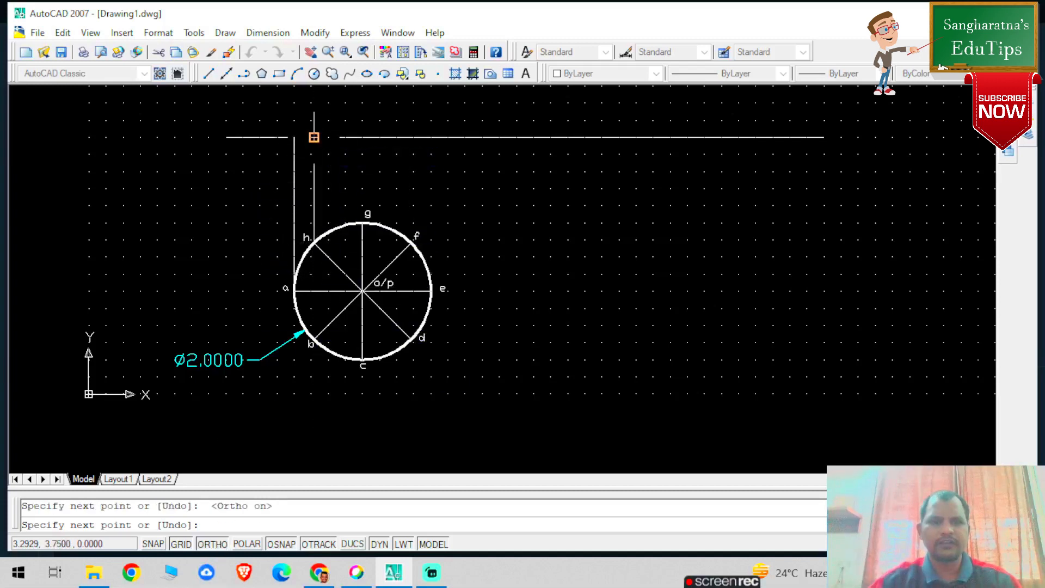
pyautogui.press('Escape')
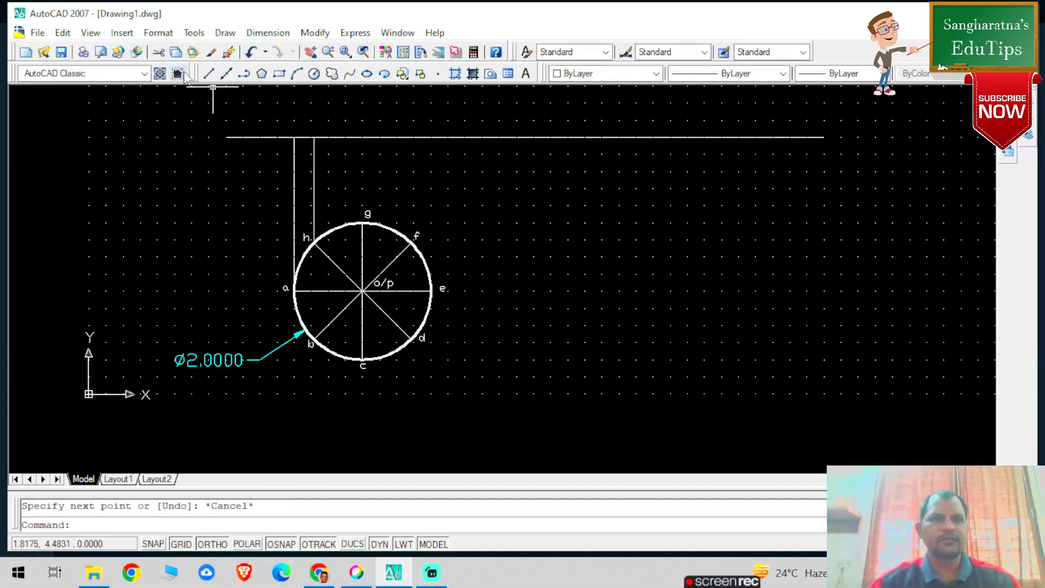
# Draw vertical projectors from points g and f of the circle up to the horizontal reference line
pyautogui.click(210, 74)
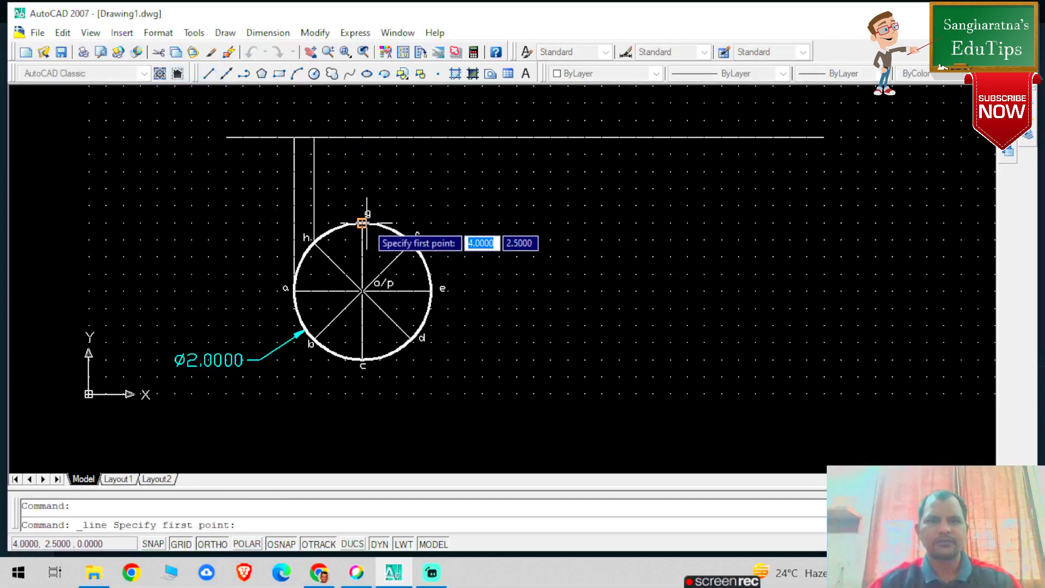
pyautogui.click(362, 223)
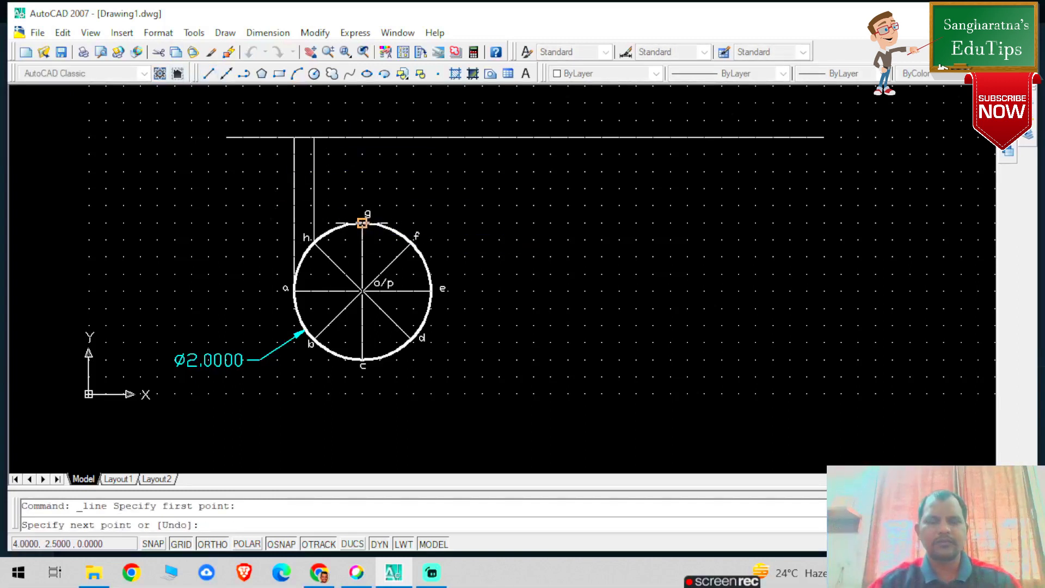
pyautogui.click(362, 137)
pyautogui.press('Escape')
pyautogui.click(208, 73)
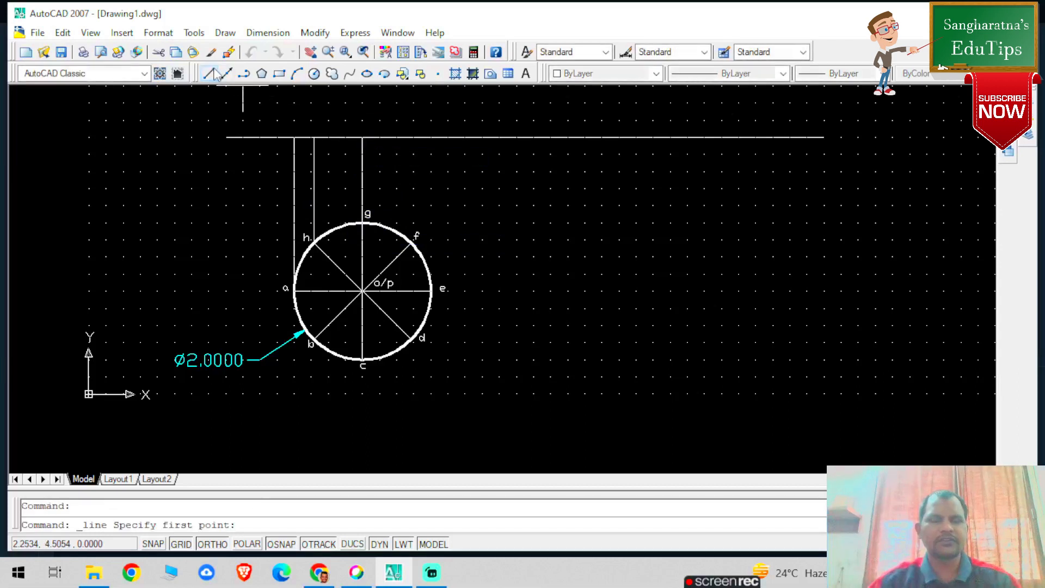
pyautogui.click(412, 238)
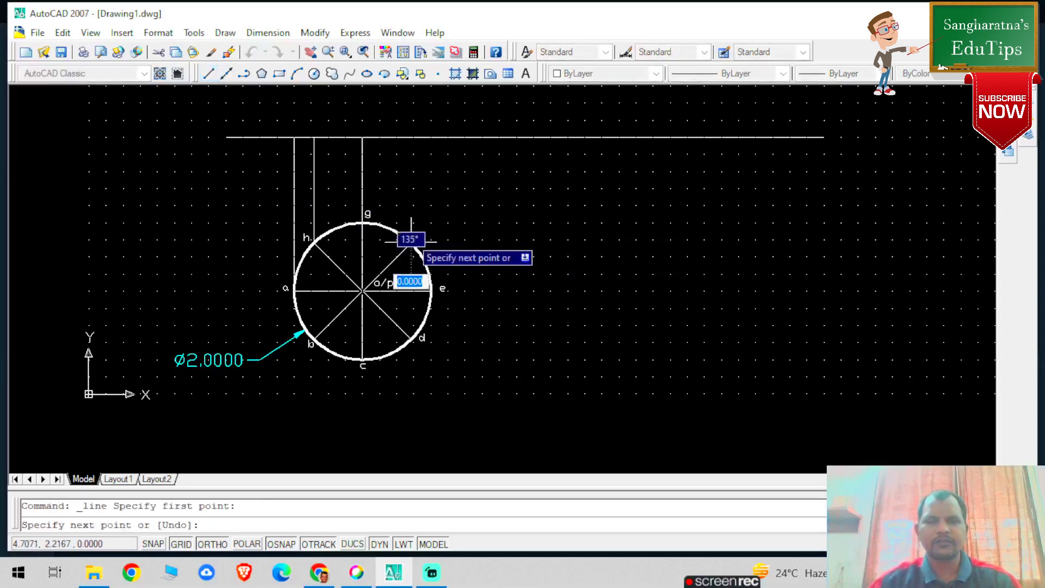
pyautogui.click(412, 137)
pyautogui.press('Escape')
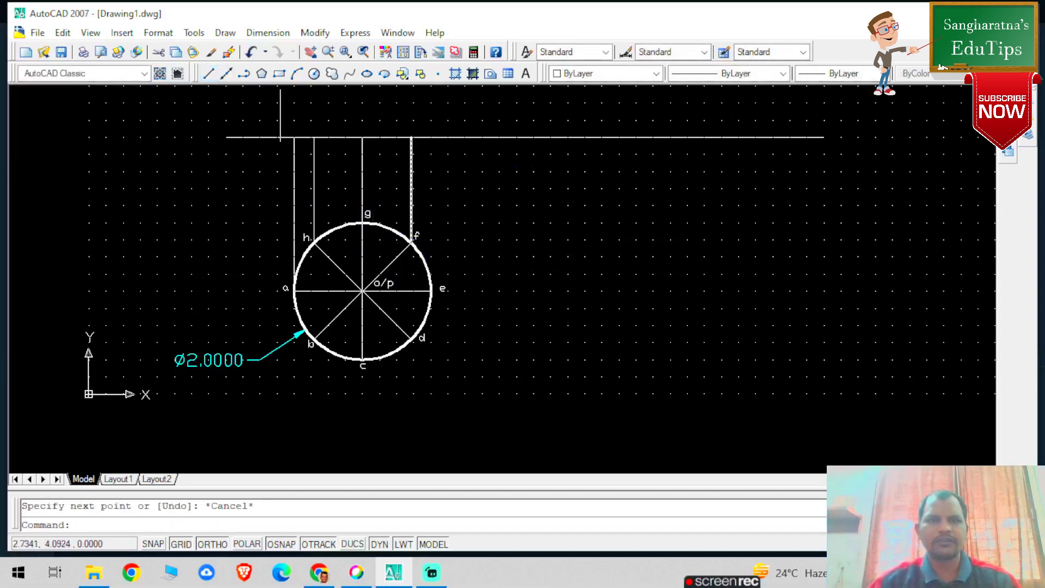
# Draw a vertical projector from point e of the circle up to the horizontal reference line
pyautogui.click(209, 74)
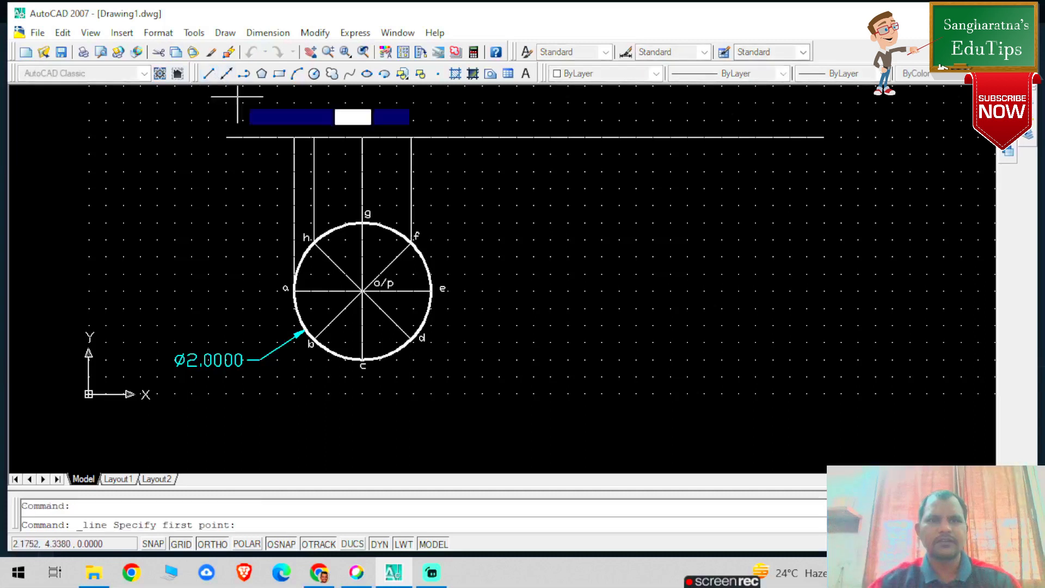
pyautogui.click(432, 291)
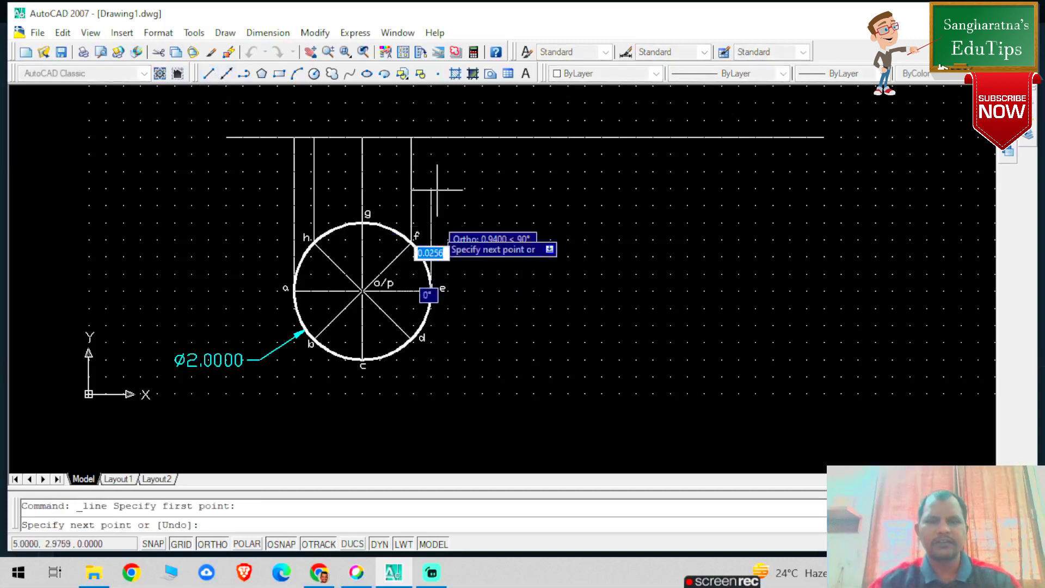
pyautogui.click(433, 137)
pyautogui.press('Escape')
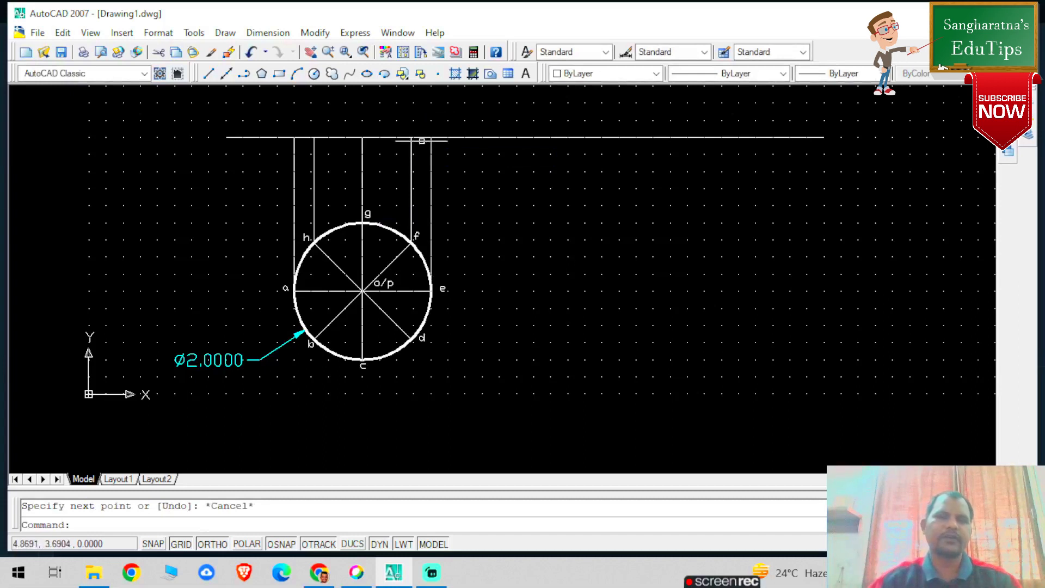
# Draw the cone's base line on the reference line between the projectors of a and e and set its lineweight to 0.30 mm
pyautogui.click(210, 73)
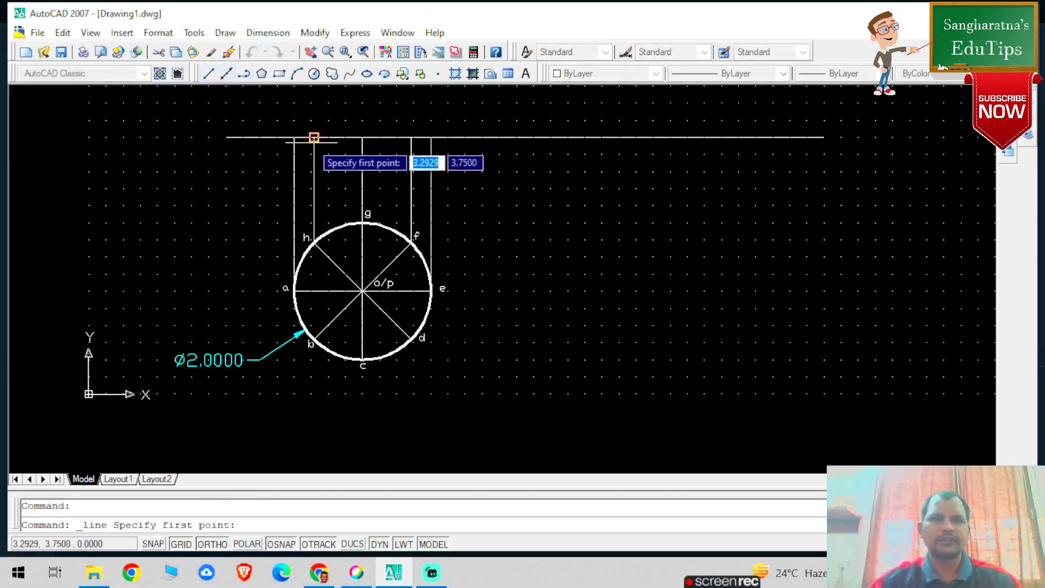
pyautogui.click(295, 137)
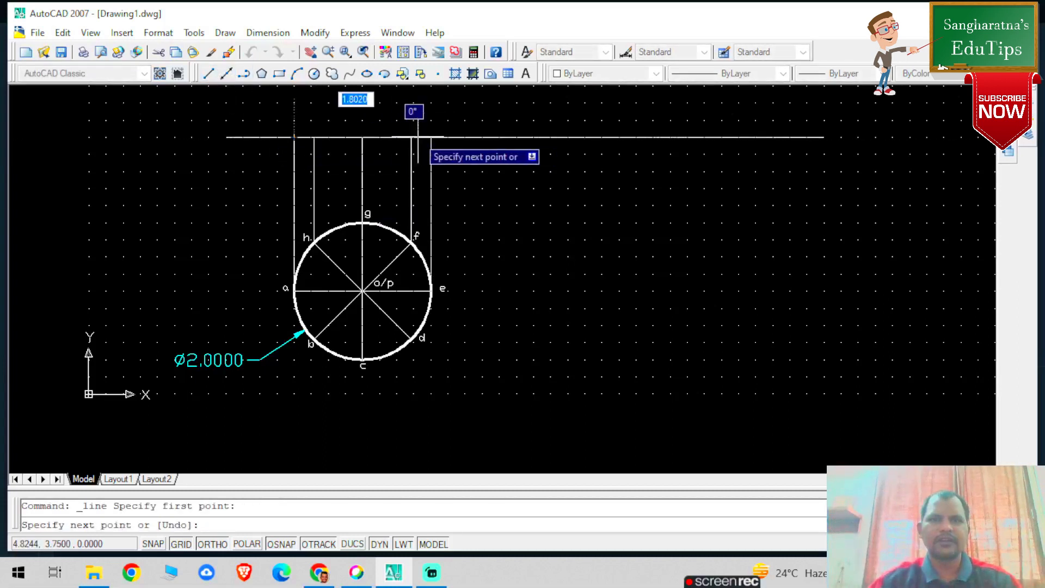
pyautogui.press('Escape')
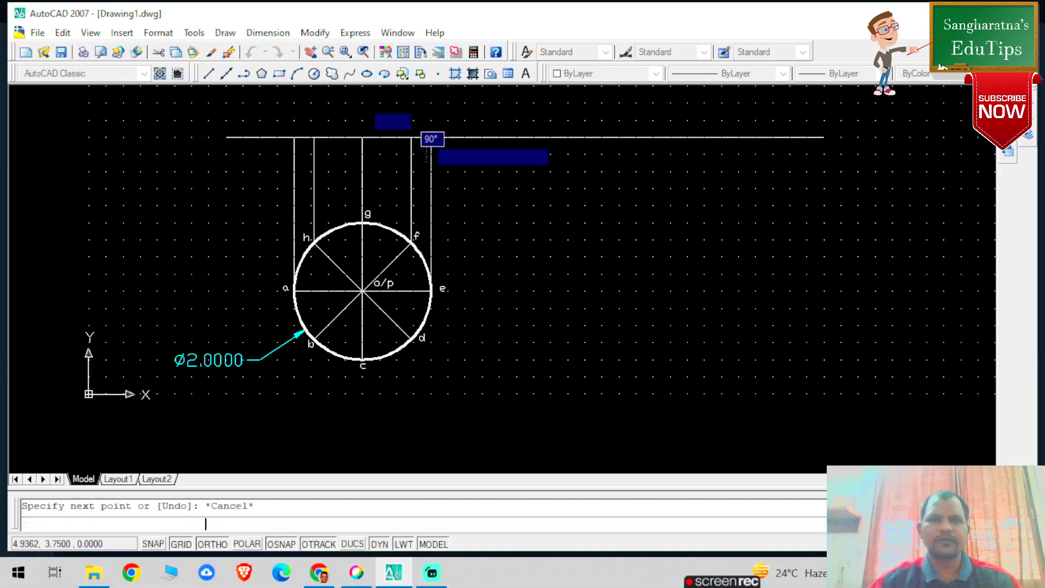
pyautogui.click(385, 137)
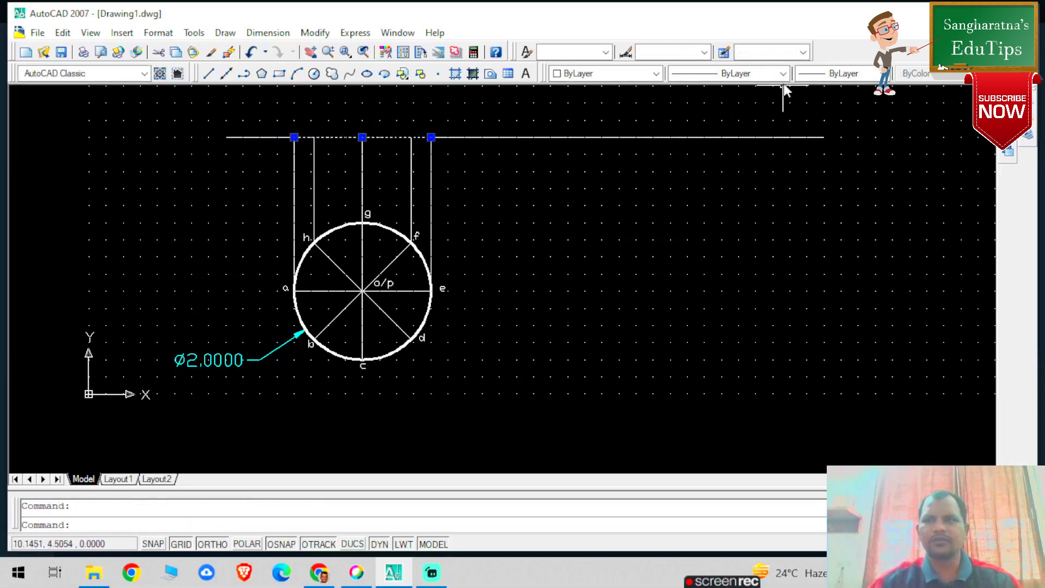
pyautogui.click(808, 75)
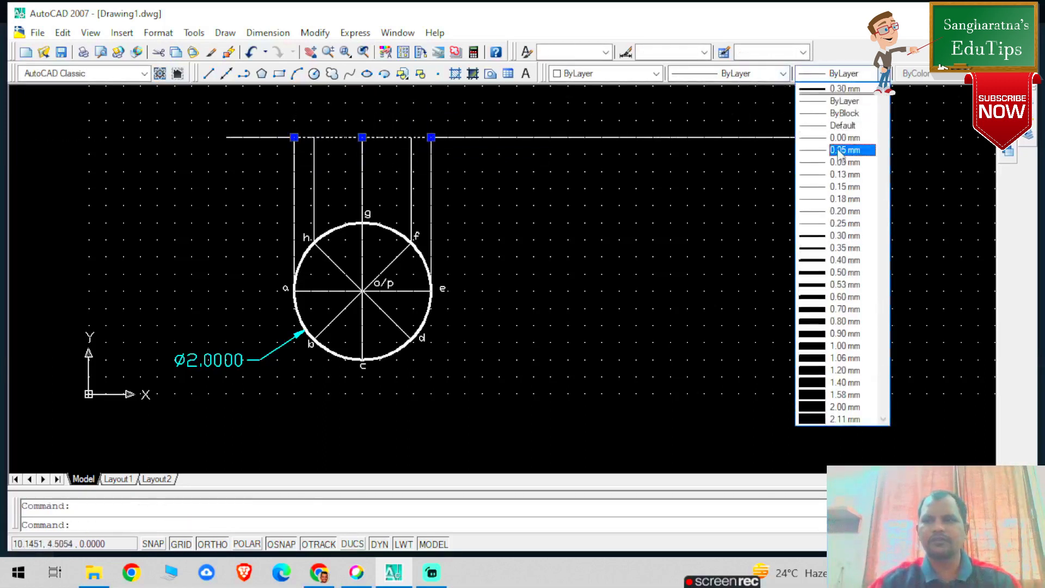
pyautogui.click(838, 237)
pyautogui.press('Escape')
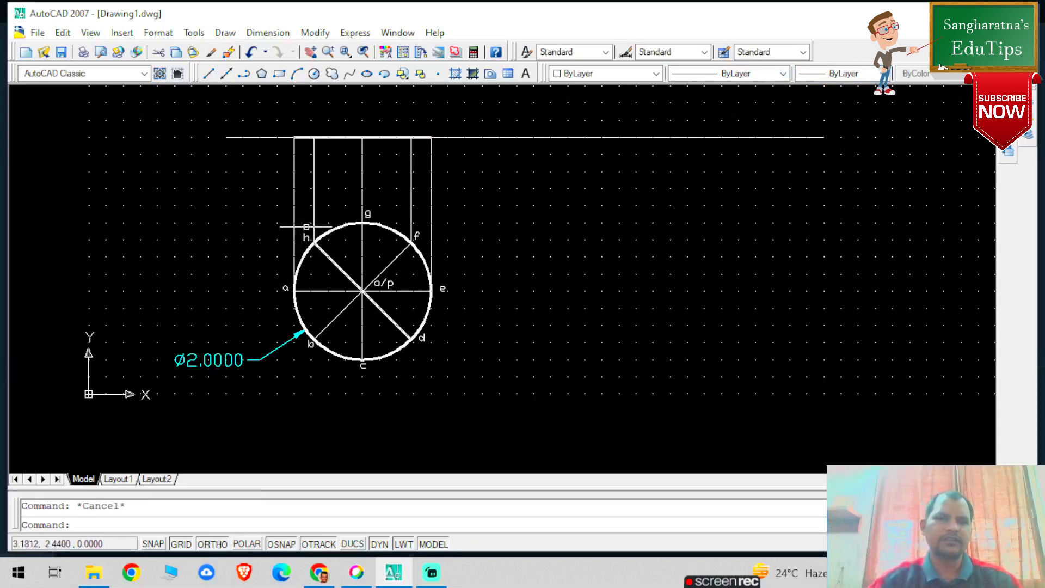
# Change the color of the five vertical projectors from a, h, g, f and e to Cyan
pyautogui.click(295, 207)
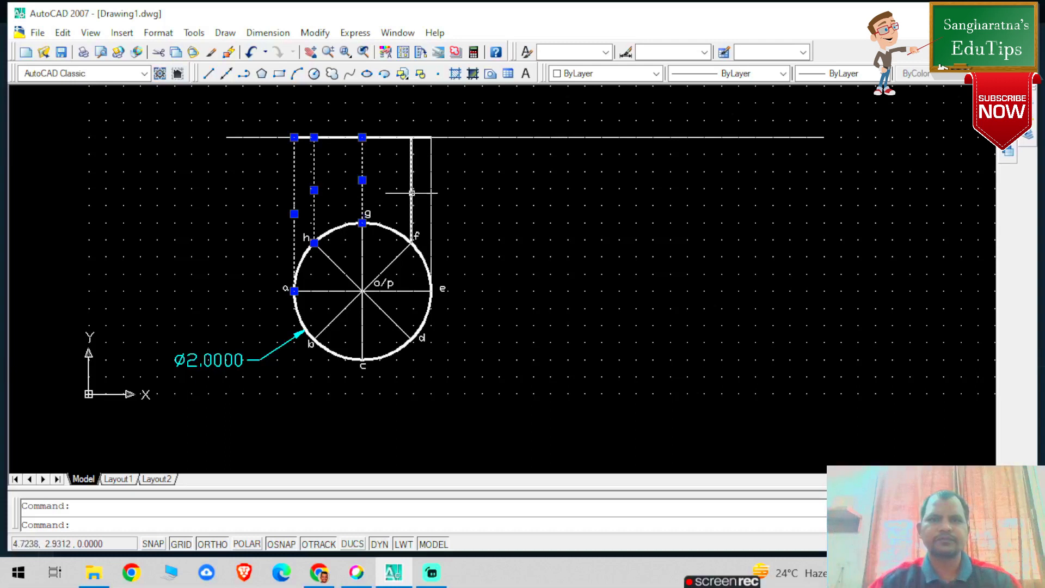
pyautogui.click(656, 74)
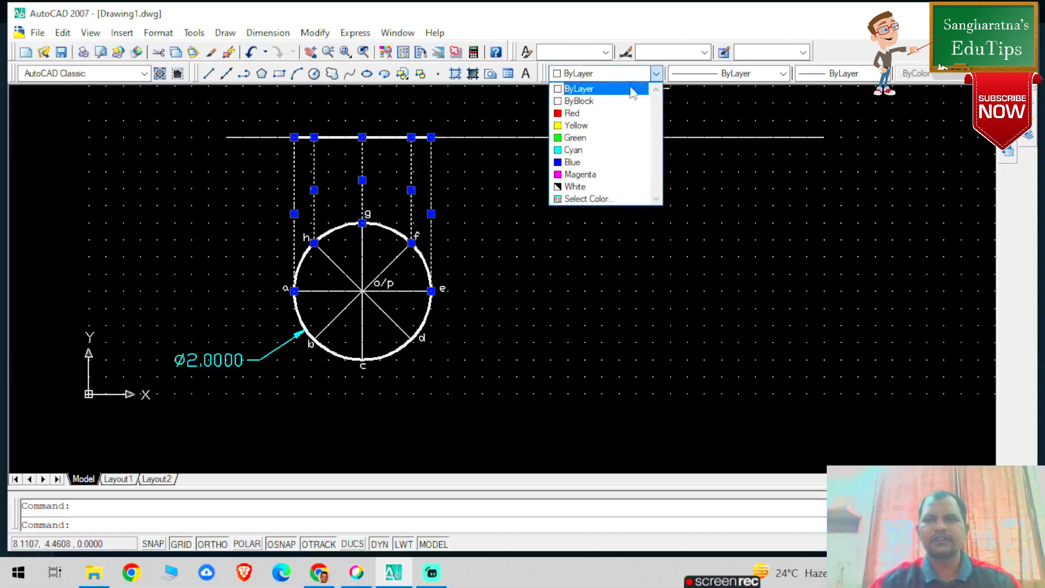
pyautogui.click(599, 147)
pyautogui.press('Escape')
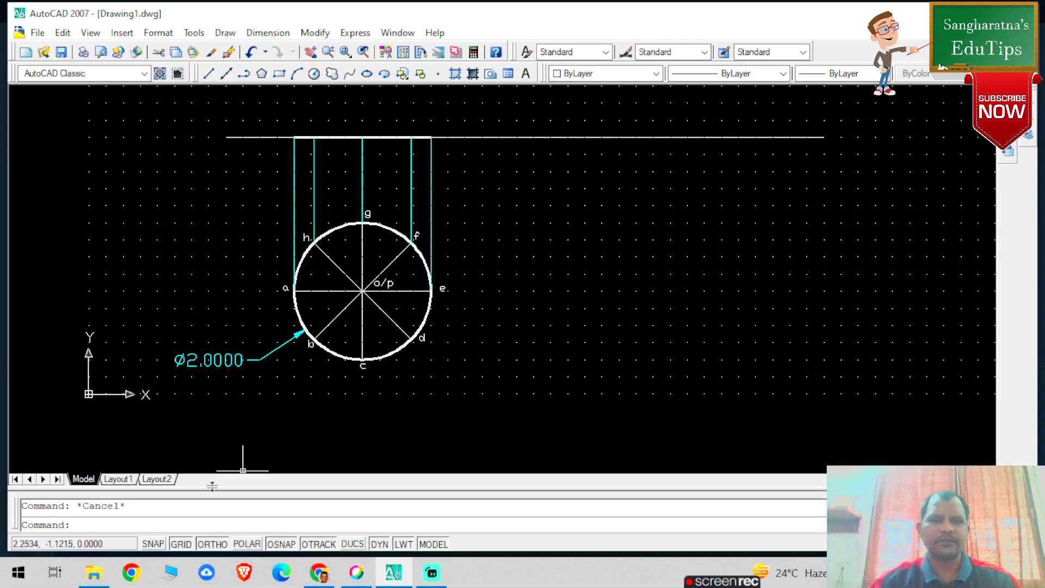
# Zoom to the whole drawing with the All option to review the cone problem statement above the views
pyautogui.scroll(-3, 530, 224)
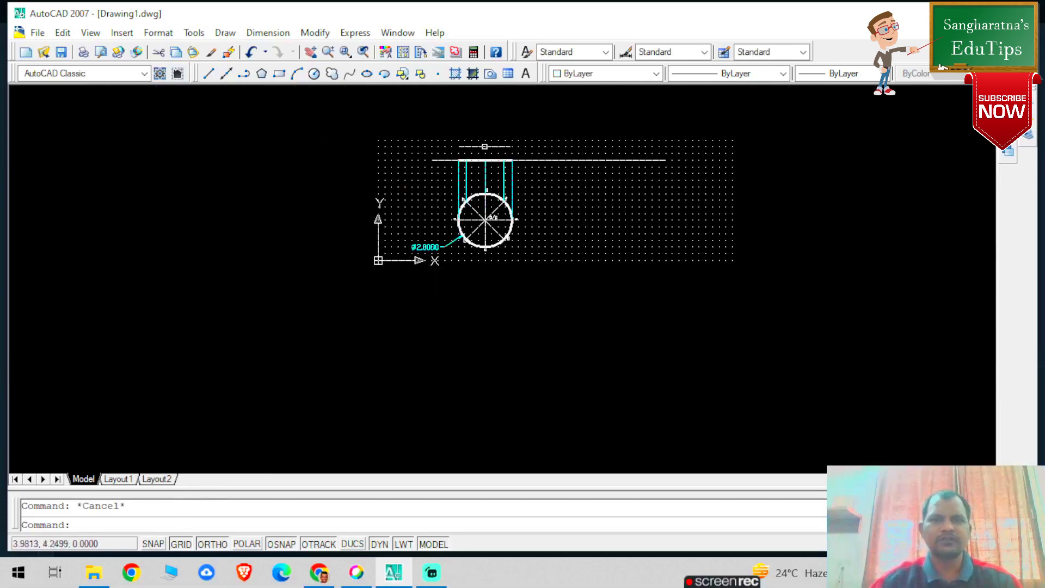
pyautogui.scroll(4, 455, 112)
pyautogui.scroll(-4, 515, 163)
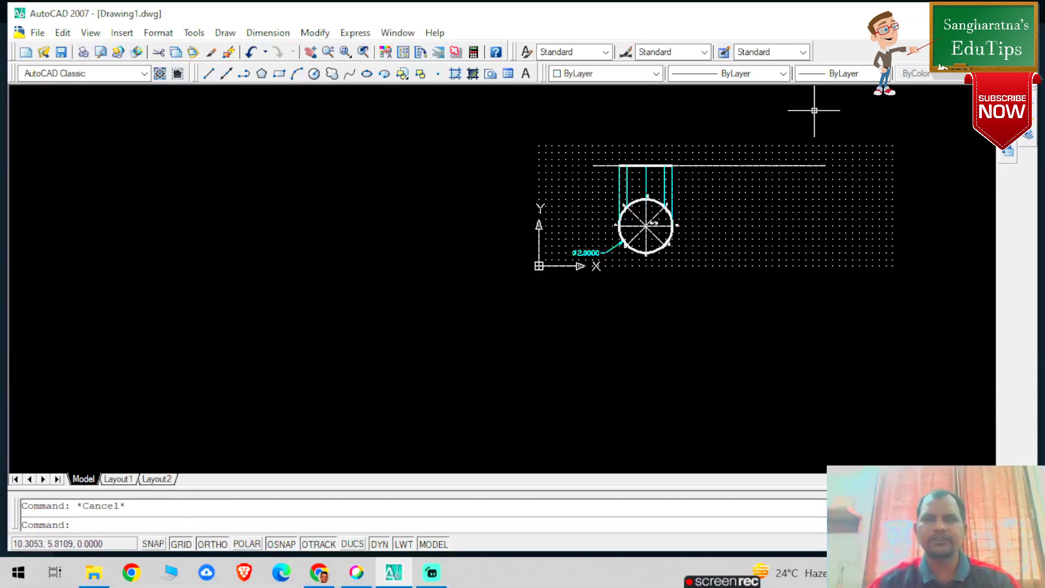
pyautogui.scroll(-2, 814, 111)
pyautogui.write('z')
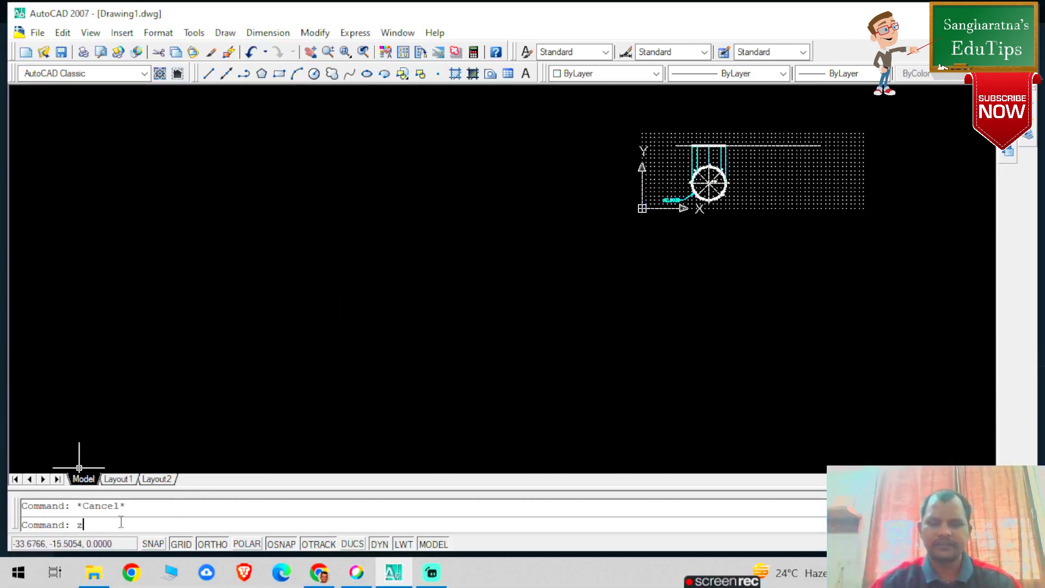
pyautogui.press('Return')
pyautogui.write('a')
pyautogui.press('Return')
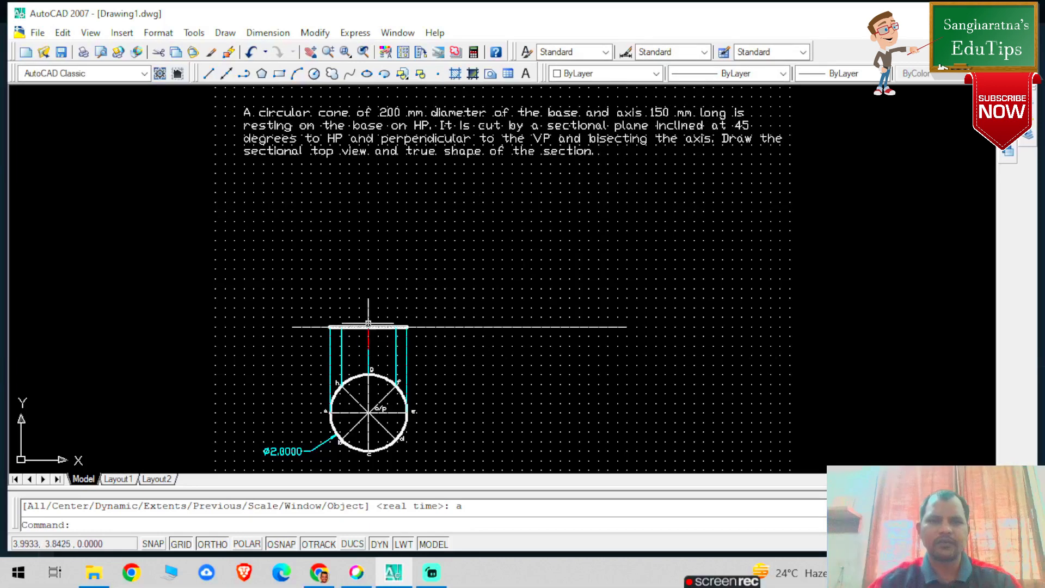
# Turn on grid snap and draw the cone's vertical axis 1.5 units up from the midpoint of the base line
pyautogui.scroll(3, 363, 327)
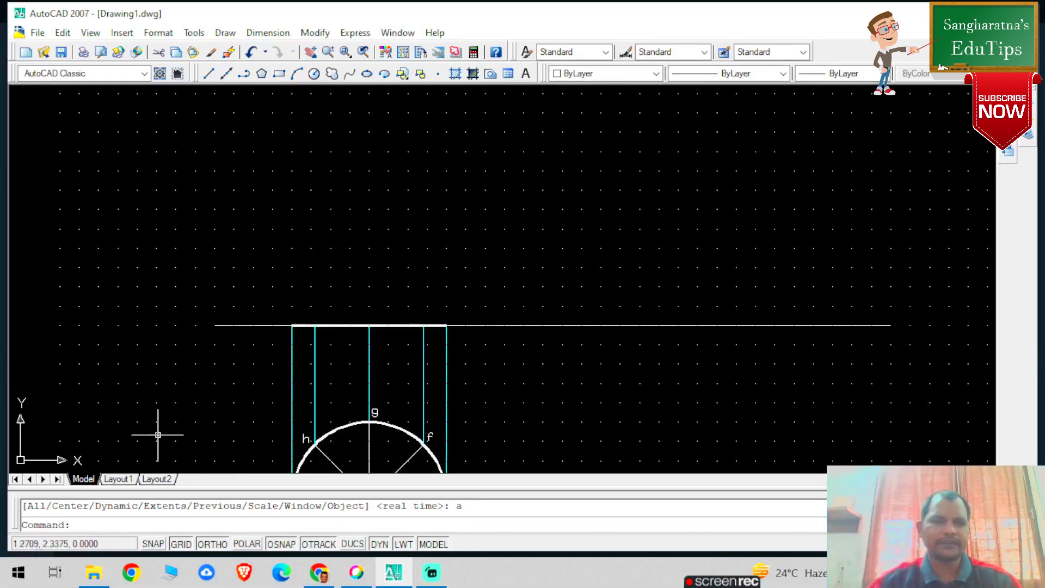
pyautogui.click(147, 546)
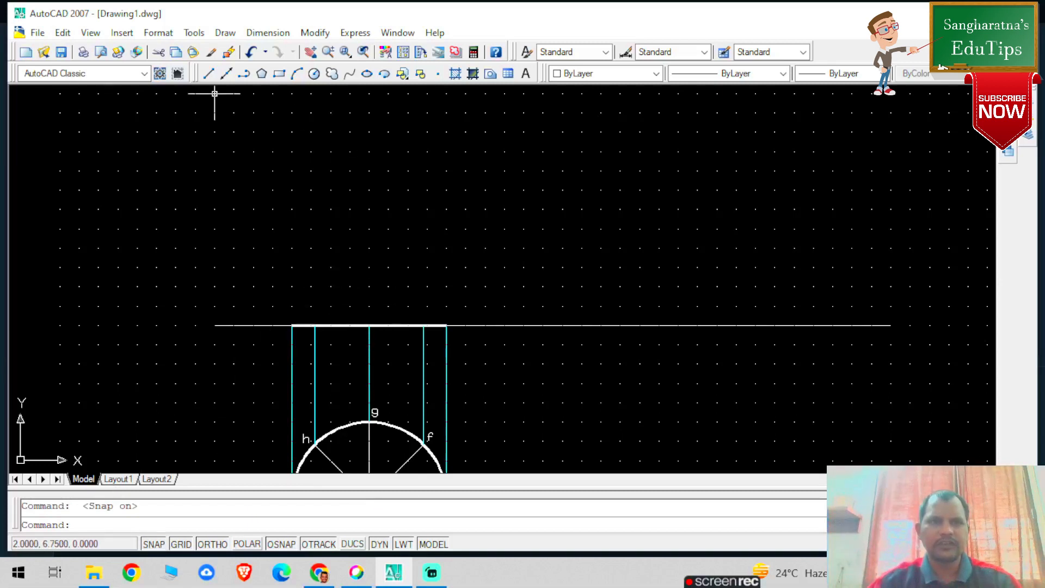
pyautogui.click(209, 74)
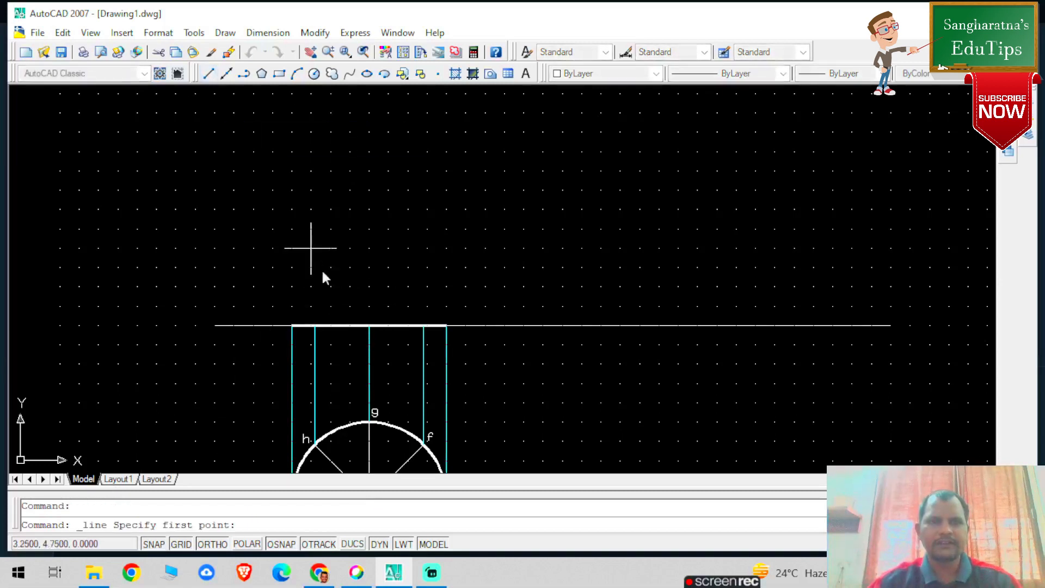
pyautogui.click(369, 326)
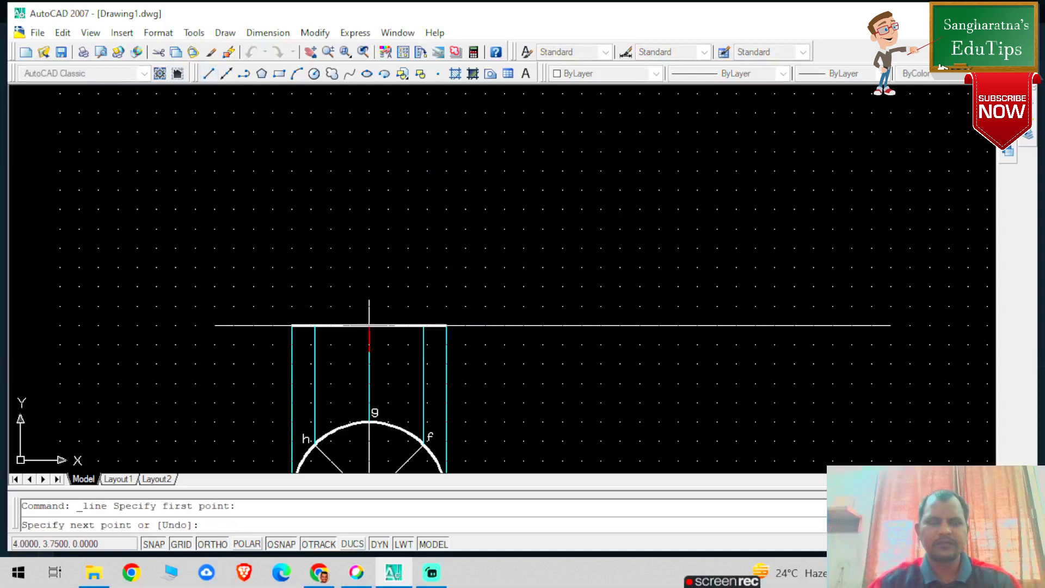
pyautogui.click(370, 210)
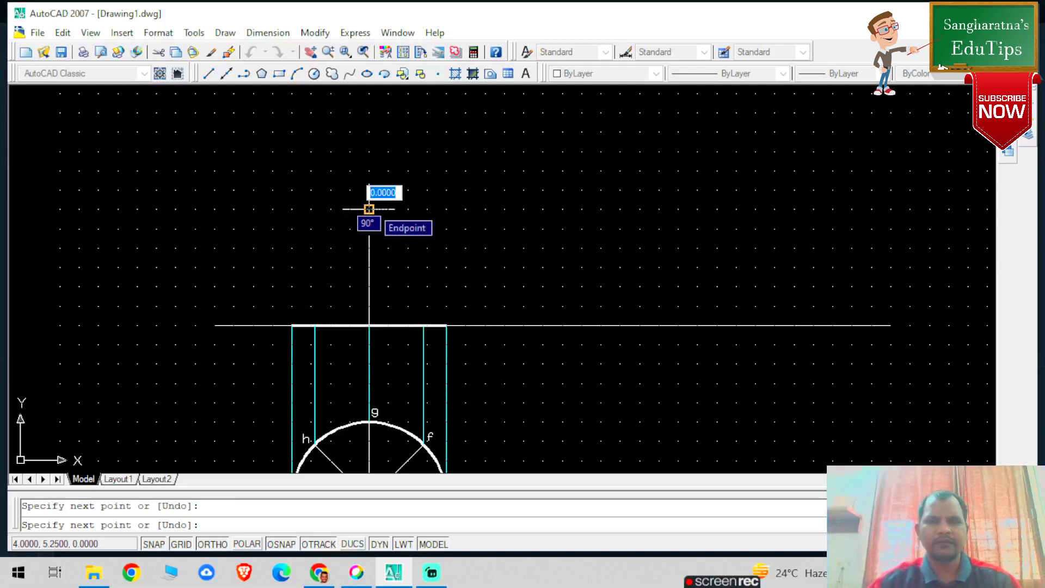
pyautogui.press('Escape')
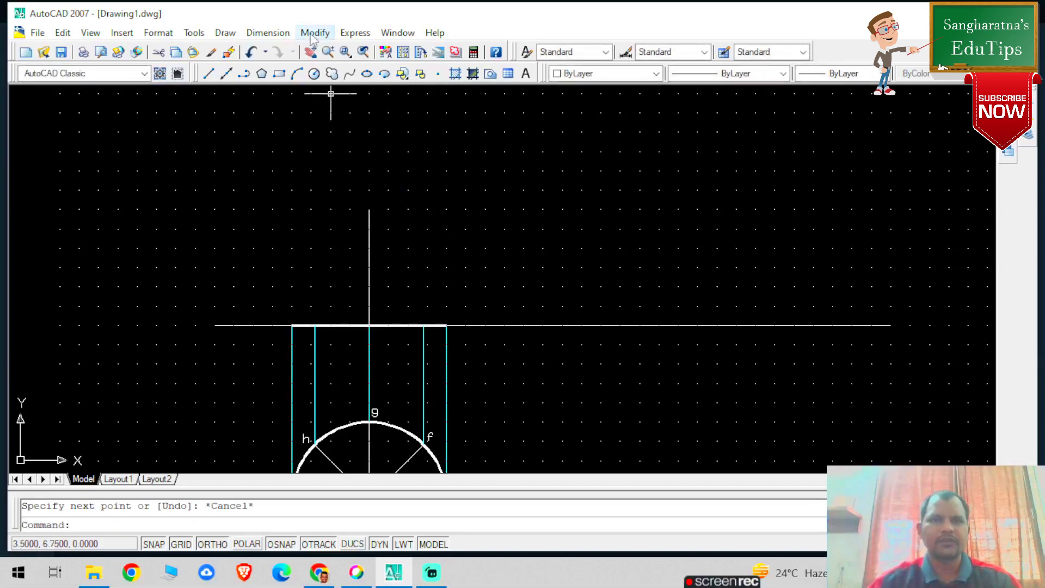
# Load the HIDDENX2 linetype from acad.lin into the drawing
pyautogui.click(751, 73)
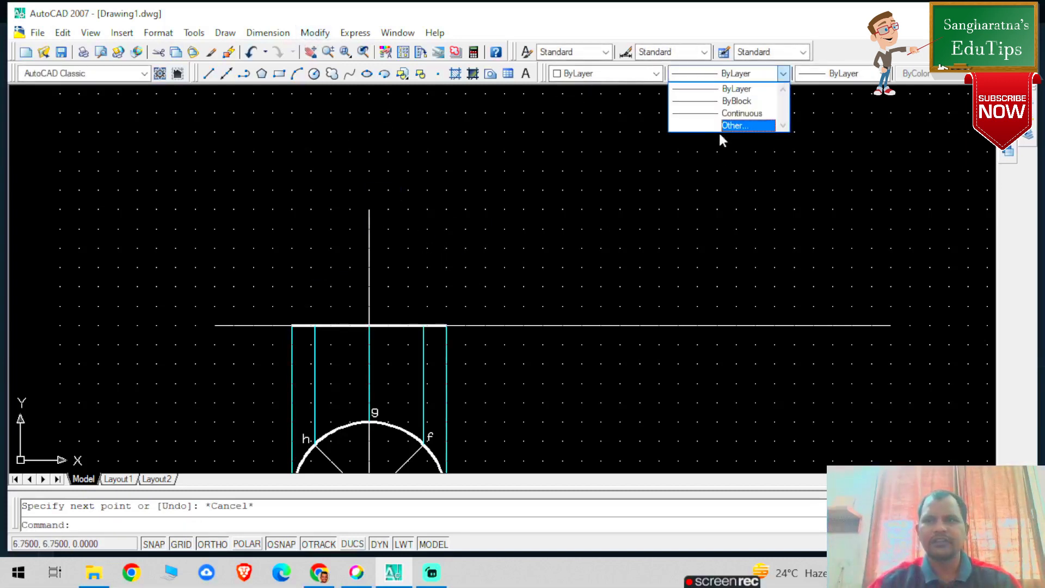
pyautogui.click(721, 128)
pyautogui.click(640, 157)
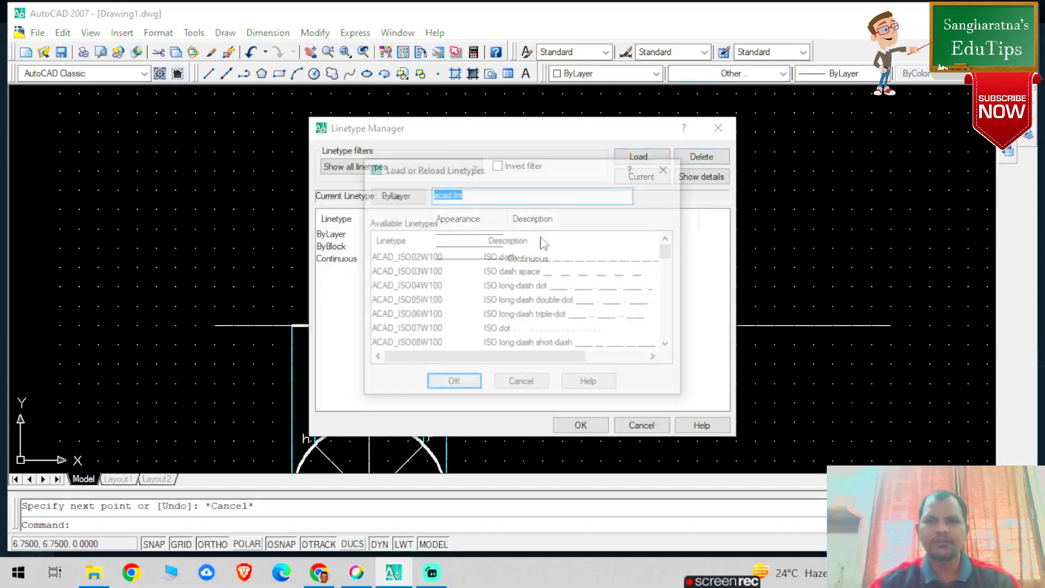
pyautogui.scroll(-9, 489, 292)
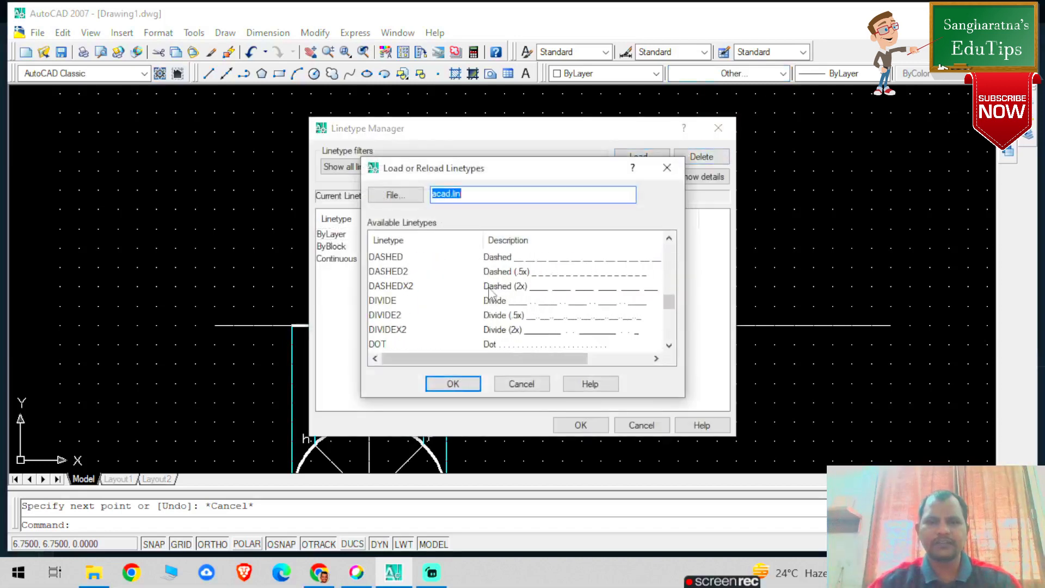
pyautogui.scroll(-4, 489, 292)
pyautogui.scroll(13, 489, 292)
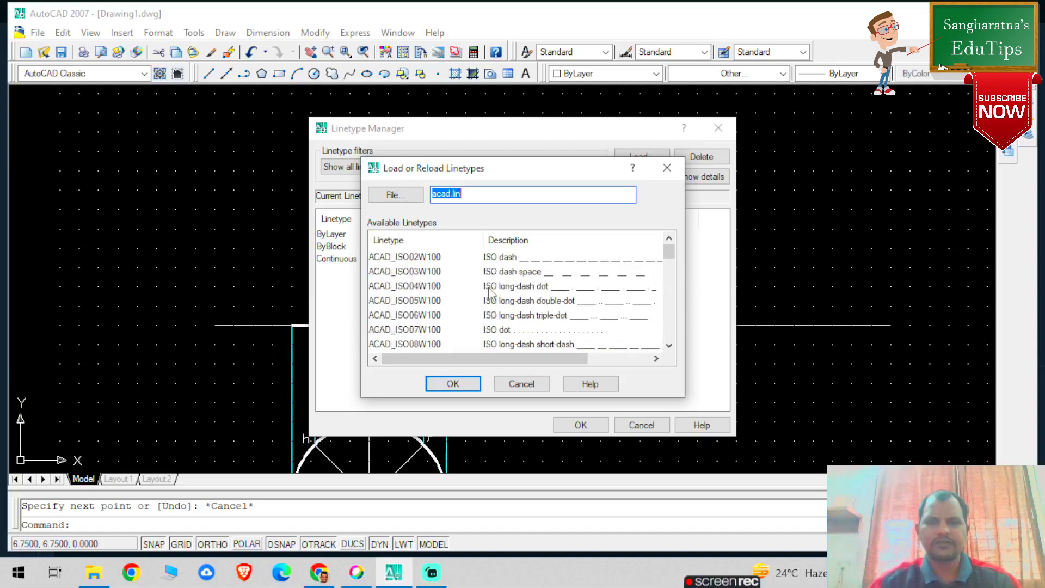
pyautogui.scroll(-7, 489, 292)
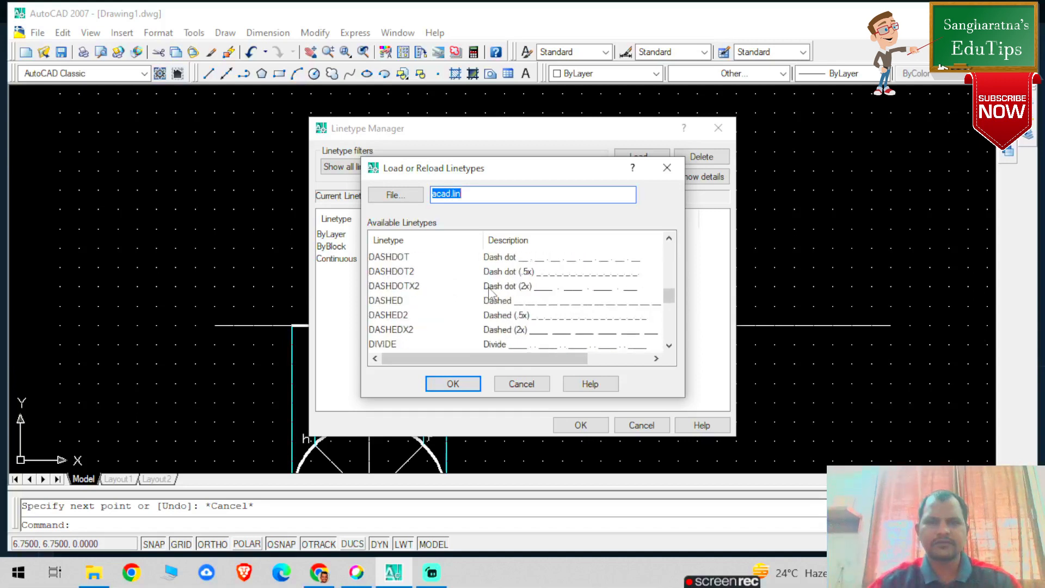
pyautogui.scroll(-4, 489, 294)
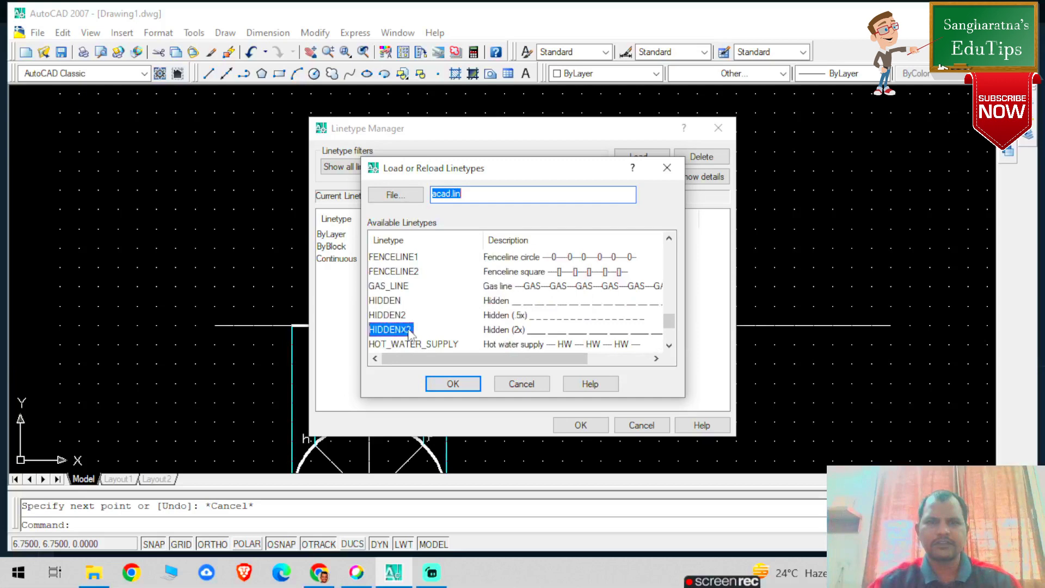
pyautogui.click(469, 383)
pyautogui.click(581, 426)
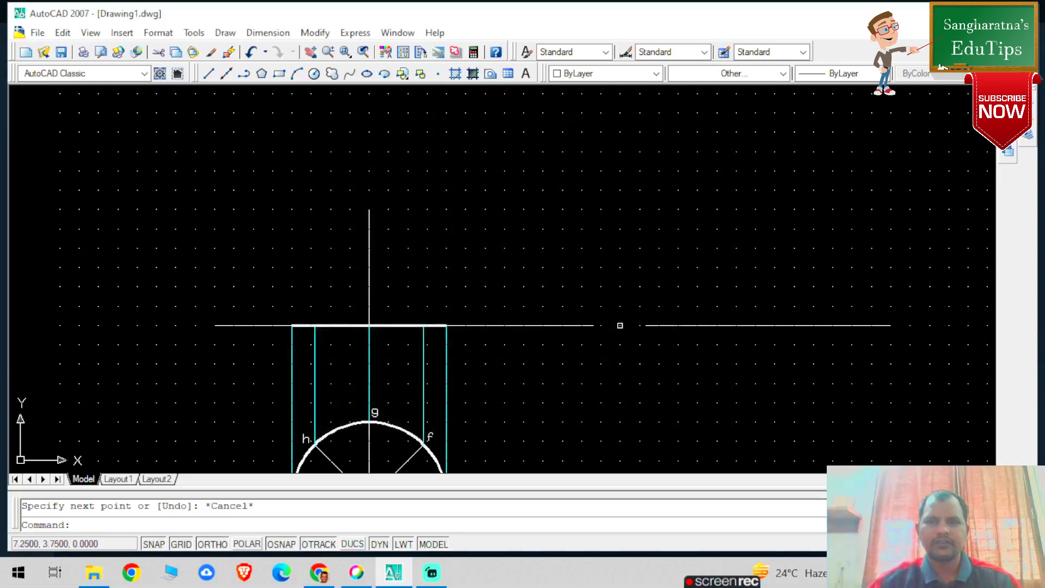
# Apply the HIDDENX2 linetype to the cone's vertical axis line
pyautogui.click(369, 283)
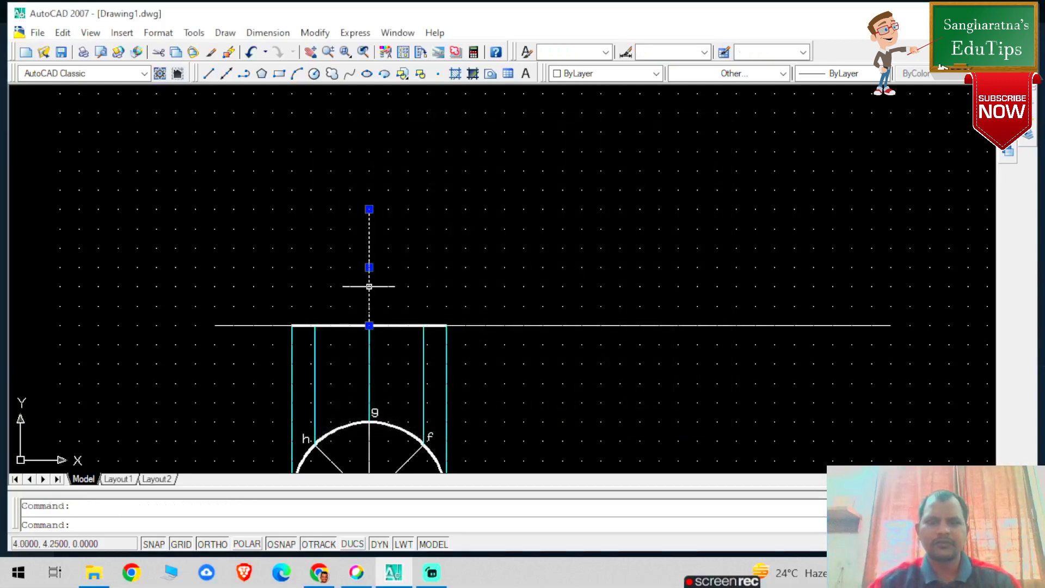
pyautogui.click(746, 73)
pyautogui.click(743, 126)
pyautogui.click(679, 245)
pyautogui.press('Escape')
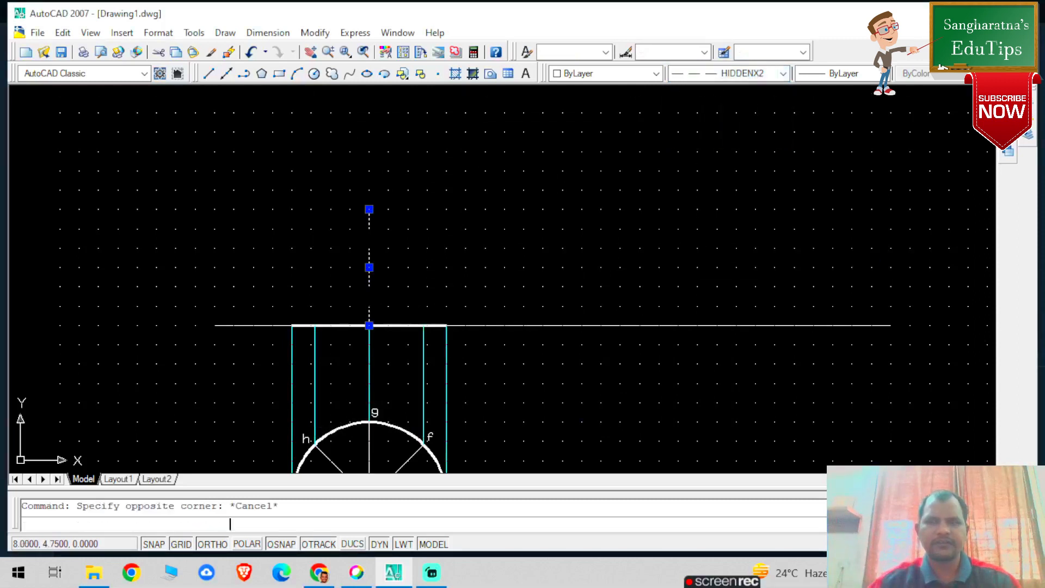
pyautogui.press('Escape')
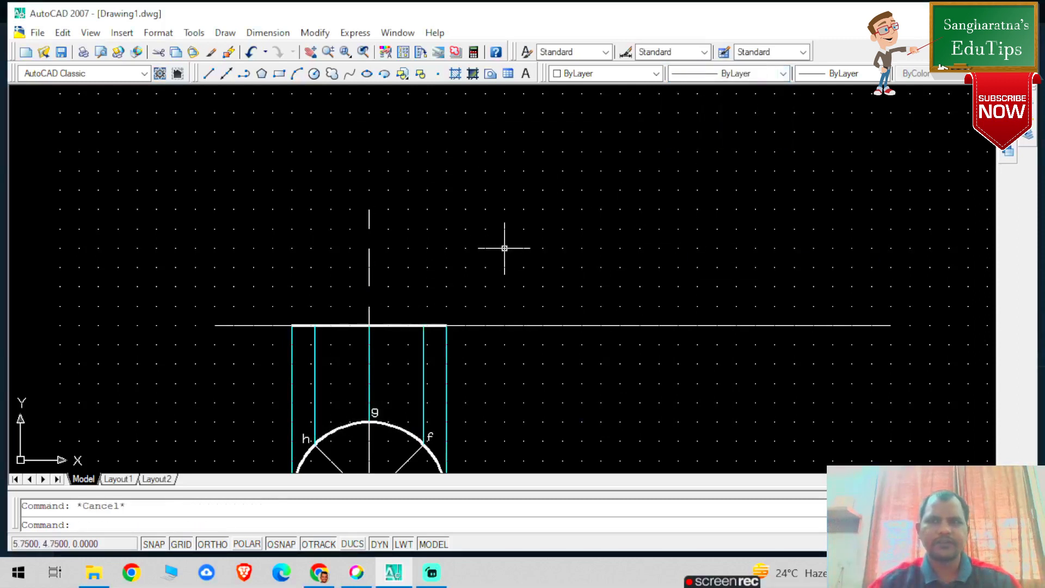
# Turn off Ortho and draw the cone's two slant edges from the ends of the base line to the apex
pyautogui.click(209, 73)
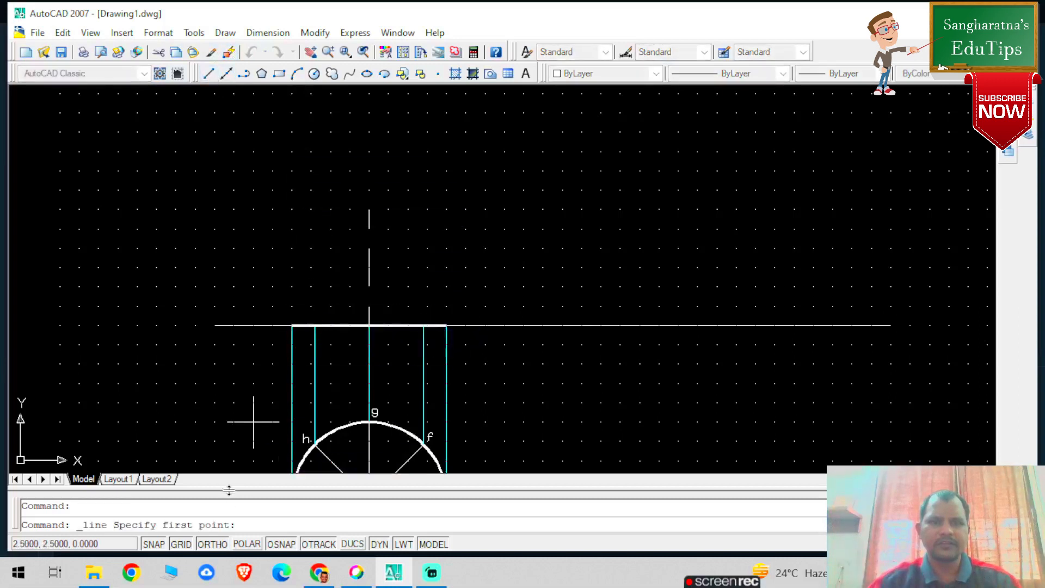
pyautogui.click(212, 544)
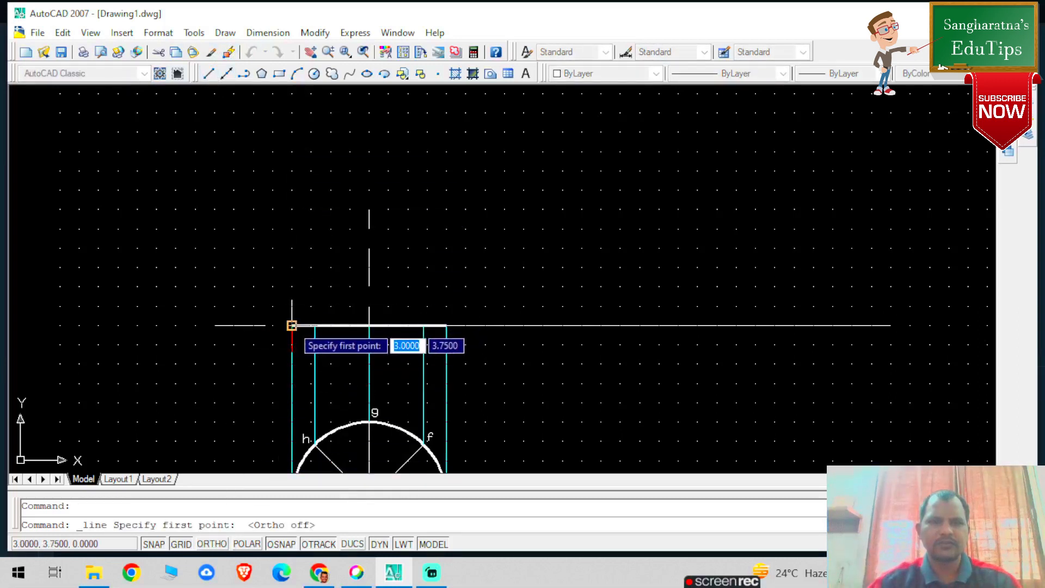
pyautogui.click(292, 326)
pyautogui.click(369, 210)
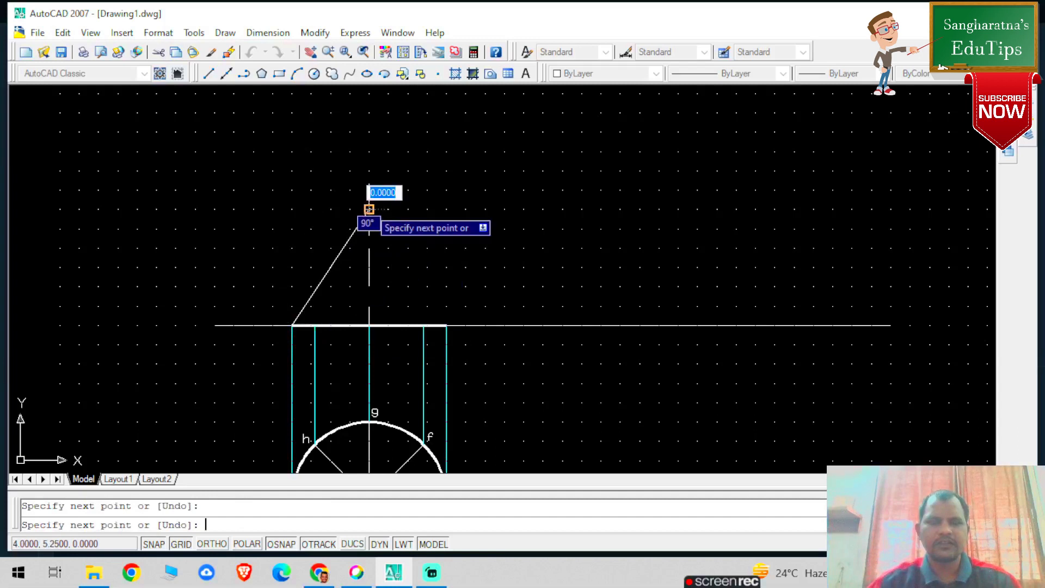
pyautogui.press('Escape')
pyautogui.click(209, 73)
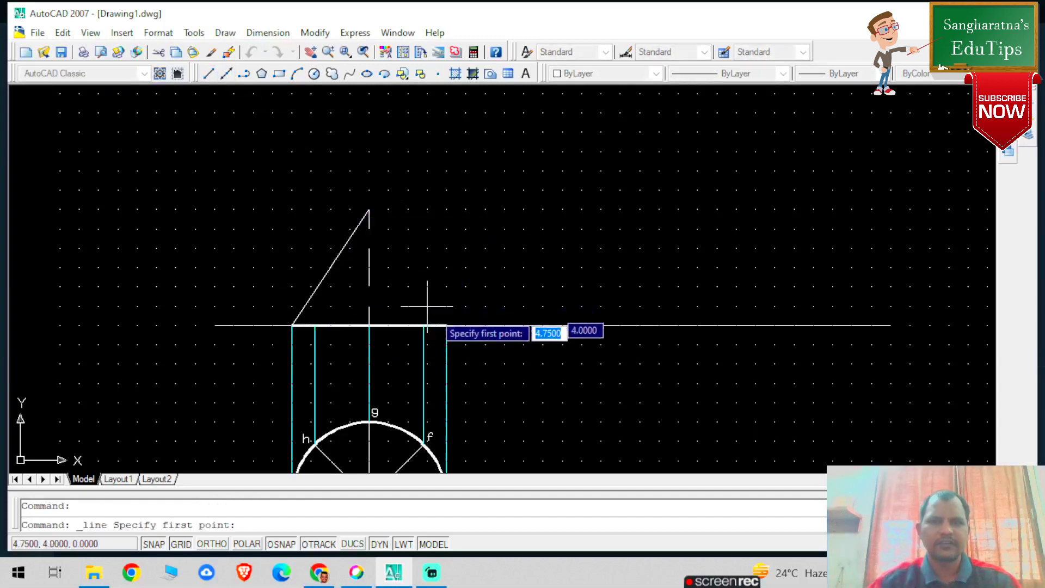
pyautogui.click(446, 326)
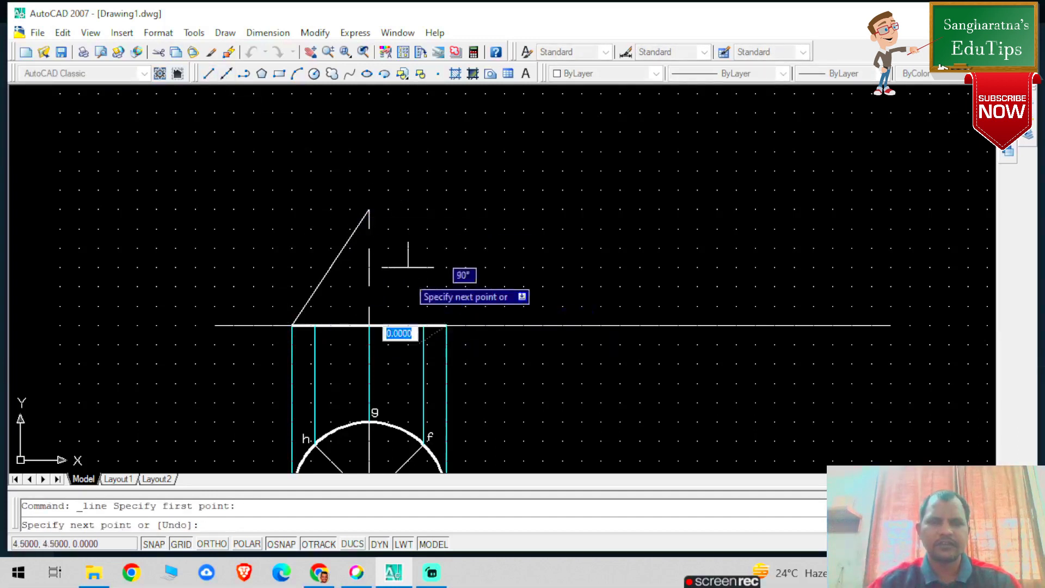
pyautogui.click(369, 210)
pyautogui.press('Escape')
# Draw two generator lines to the apex from where the h and f projectors meet the base line
pyautogui.click(211, 73)
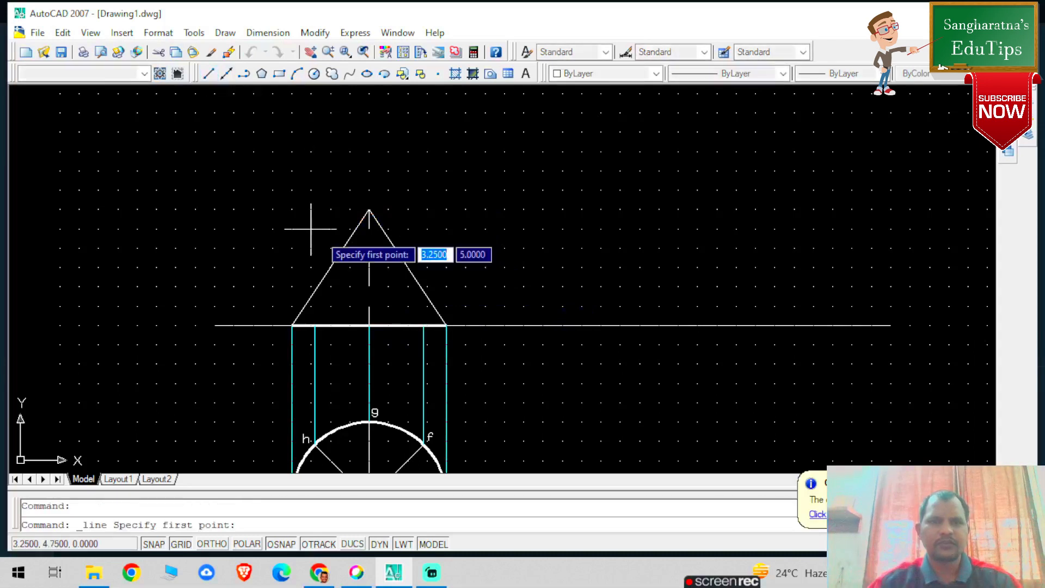
pyautogui.click(315, 326)
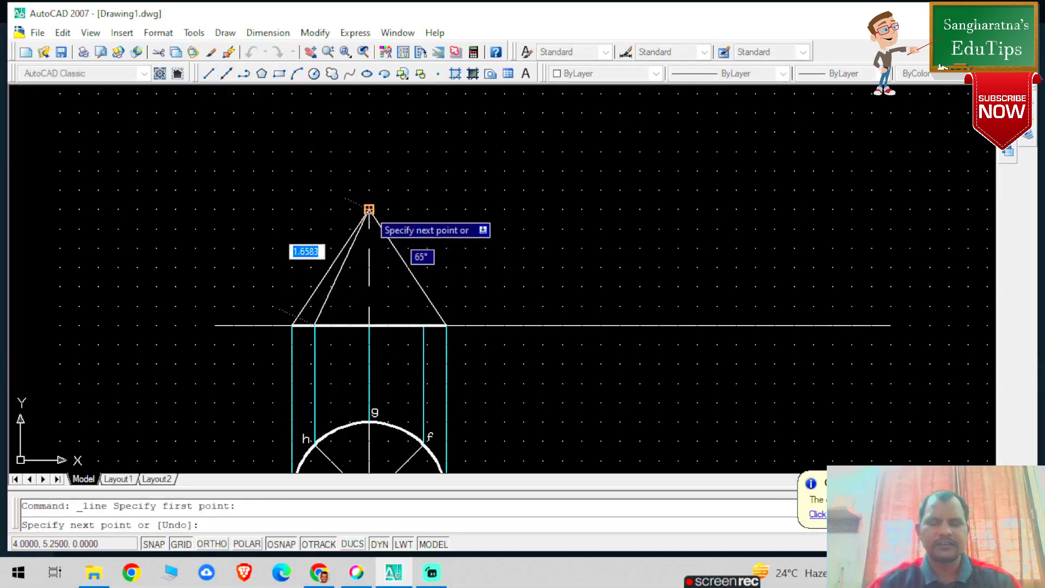
pyautogui.click(369, 210)
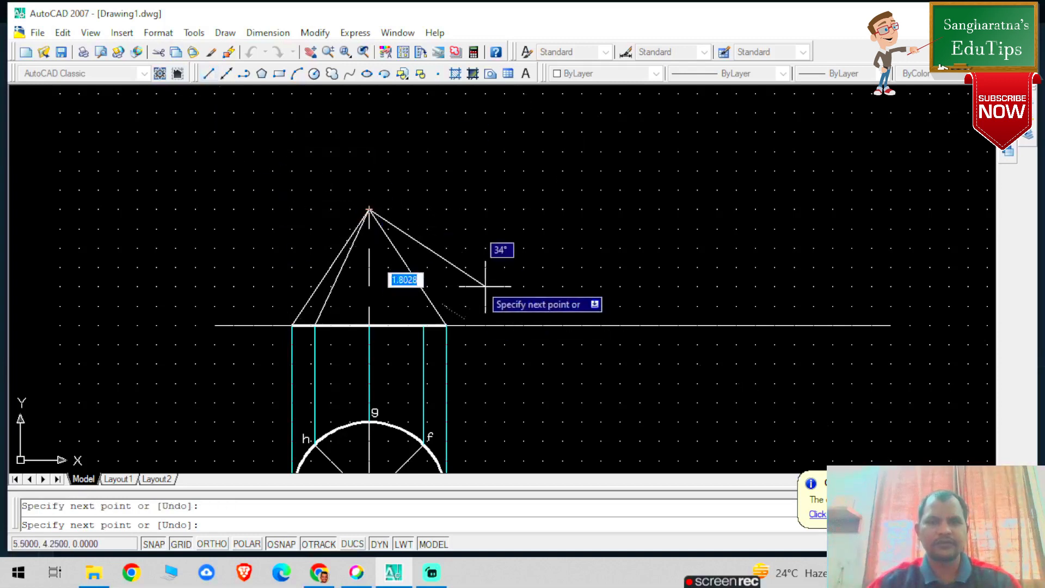
pyautogui.press('Return')
pyautogui.click(207, 73)
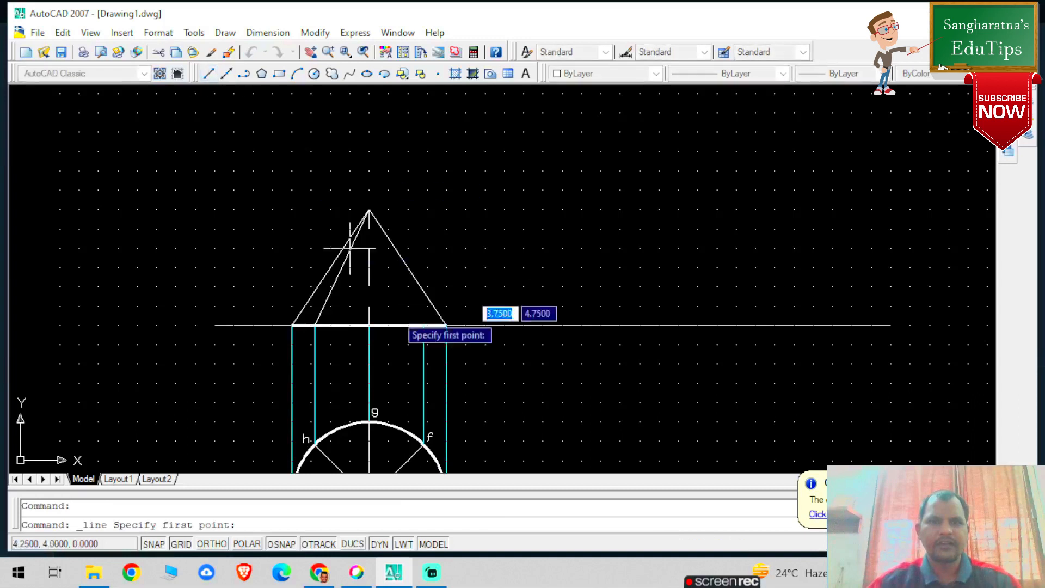
pyautogui.click(424, 326)
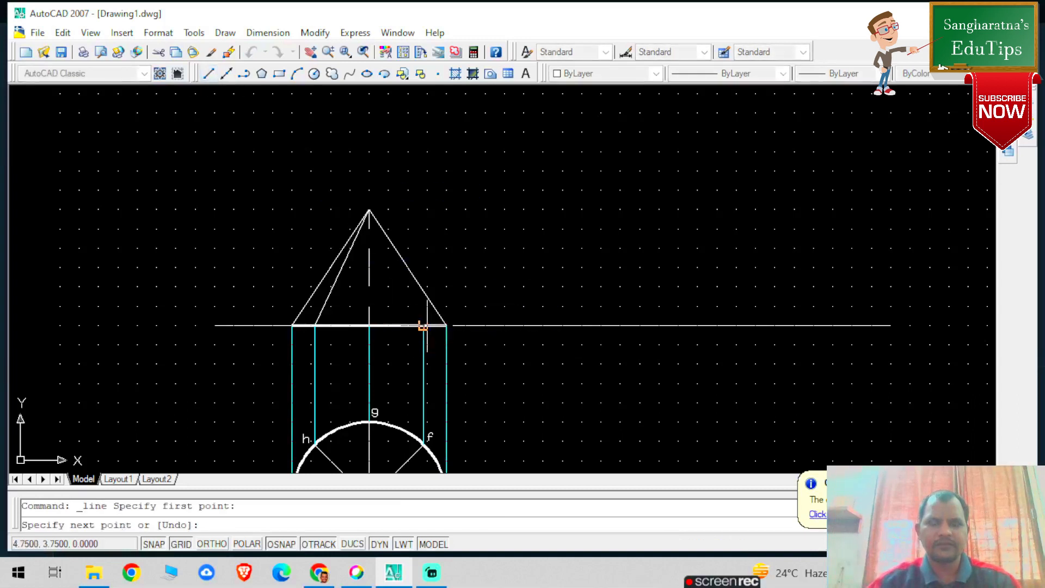
pyautogui.click(369, 210)
pyautogui.press('Escape')
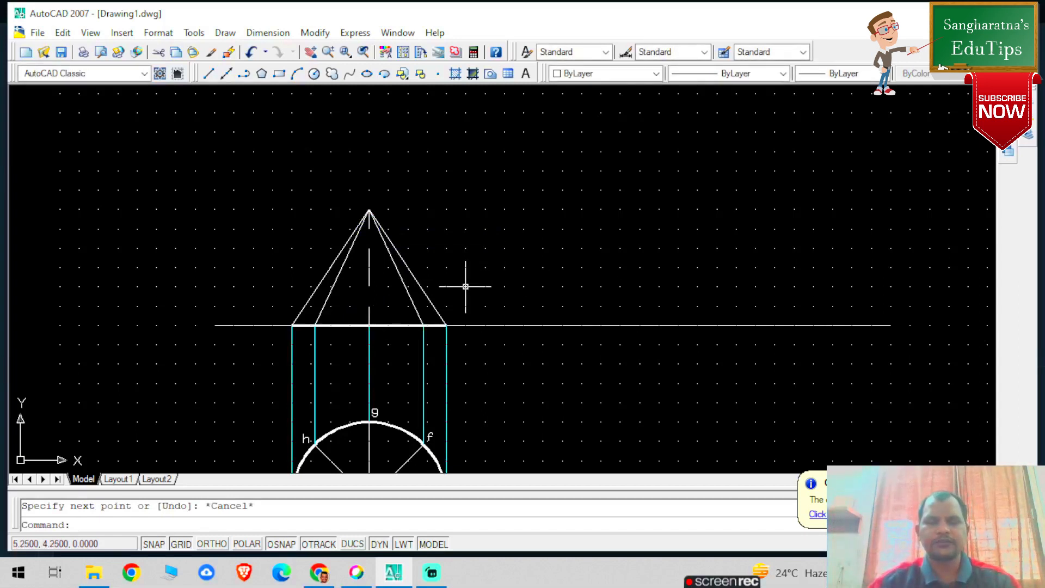
# Add an aligned dimension for the cone's height left of the front view and colour it cyan
pyautogui.click(268, 32)
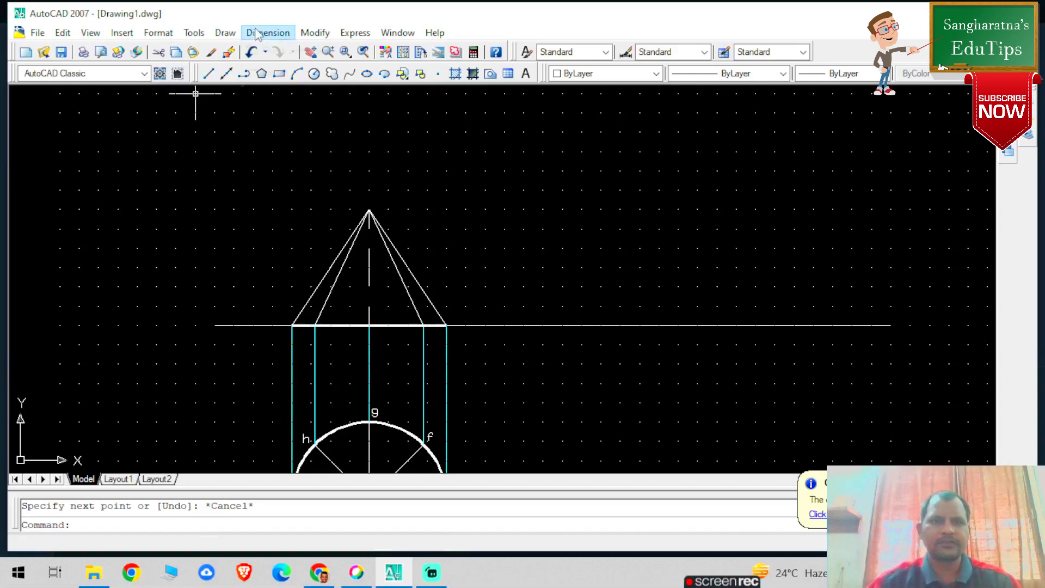
pyautogui.click(295, 89)
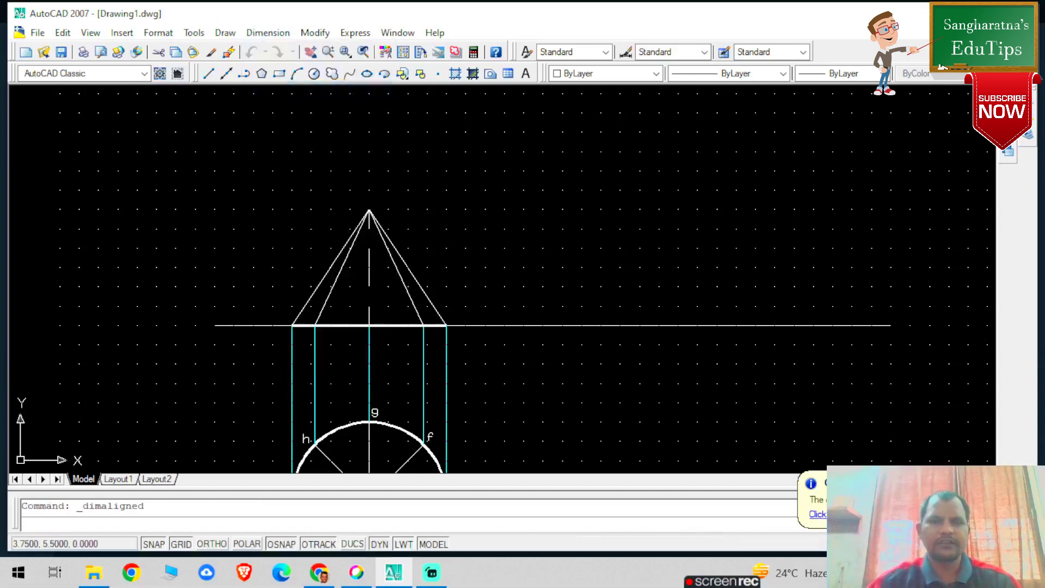
pyautogui.click(369, 211)
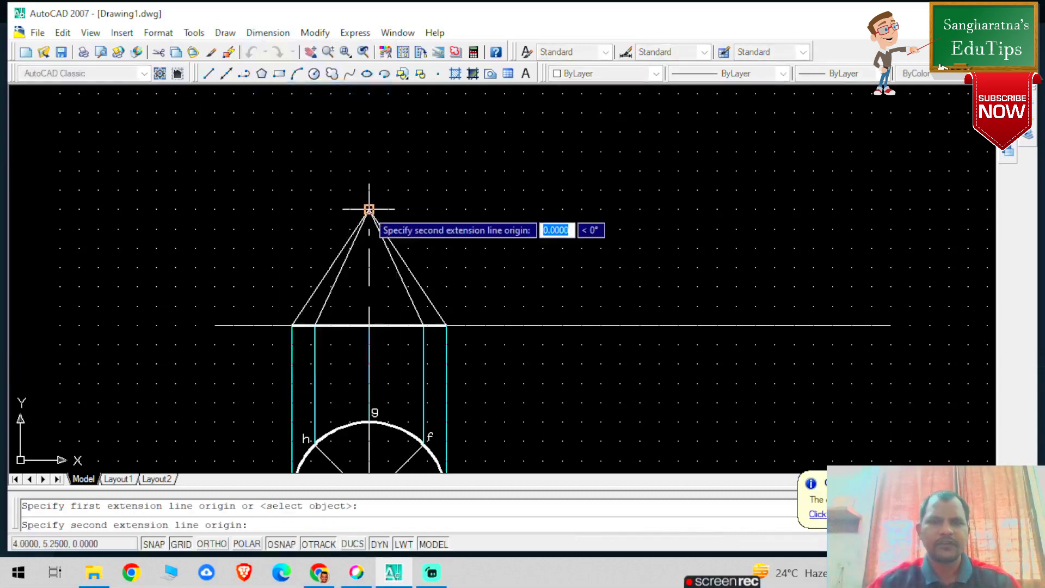
pyautogui.click(369, 326)
pyautogui.click(233, 267)
pyautogui.click(234, 267)
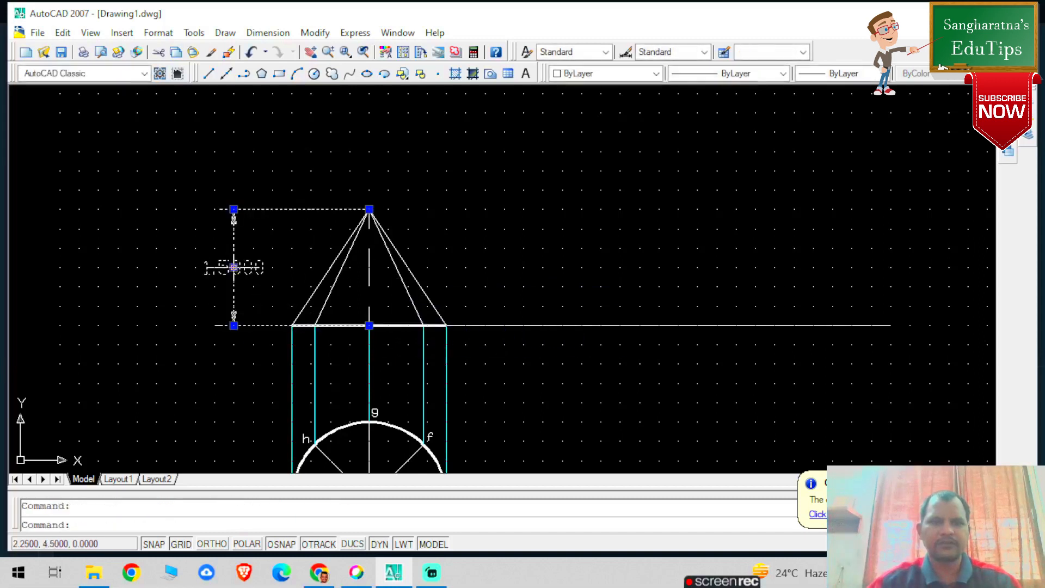
pyautogui.click(596, 73)
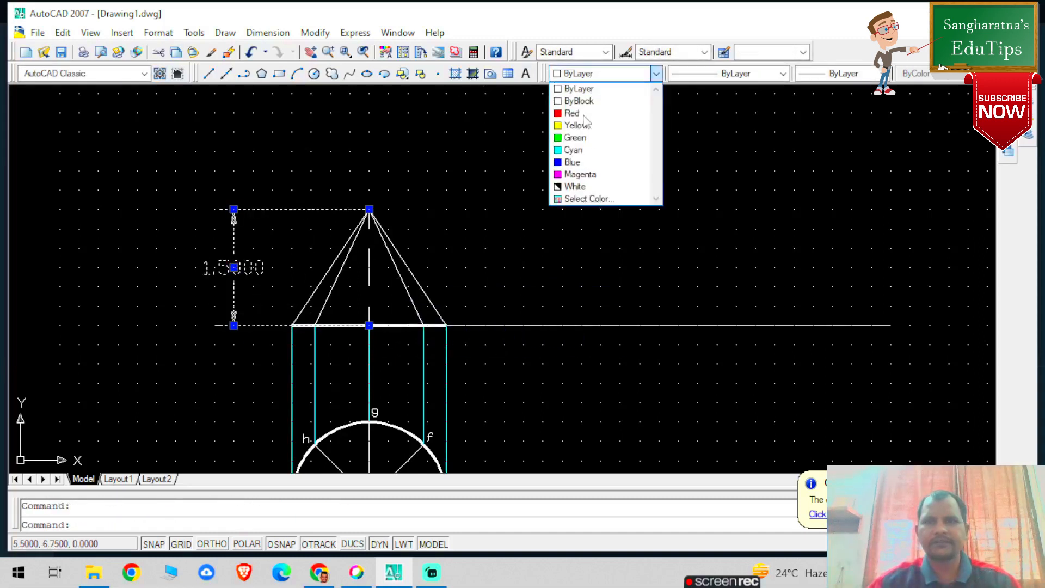
pyautogui.click(577, 146)
pyautogui.press('Escape')
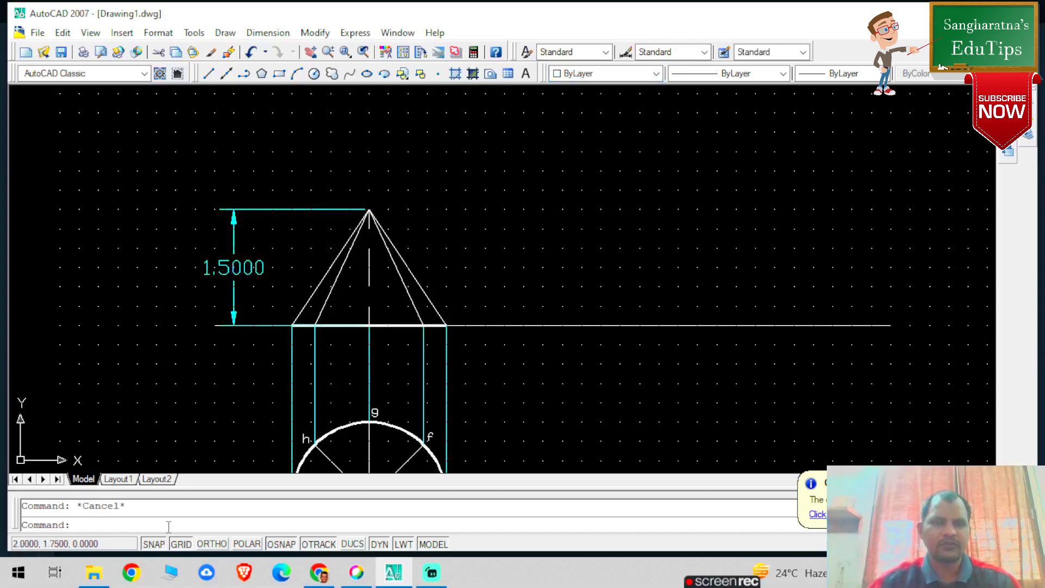
# Start single-line text with height 0.1 and rotation 0, and label the front view's left base corner a'
pyautogui.write('dtext')
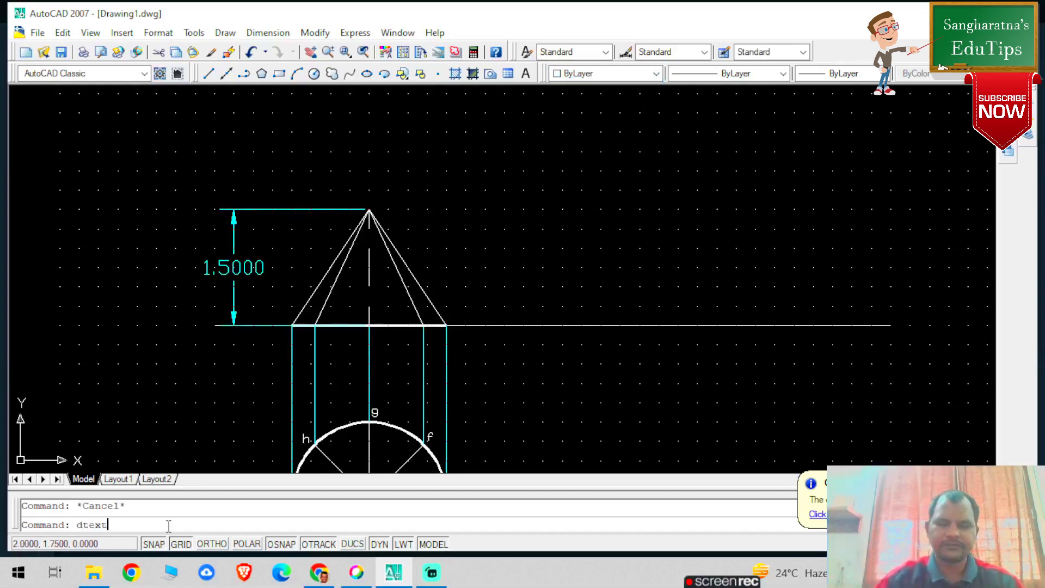
pyautogui.press('Return')
pyautogui.click(156, 422)
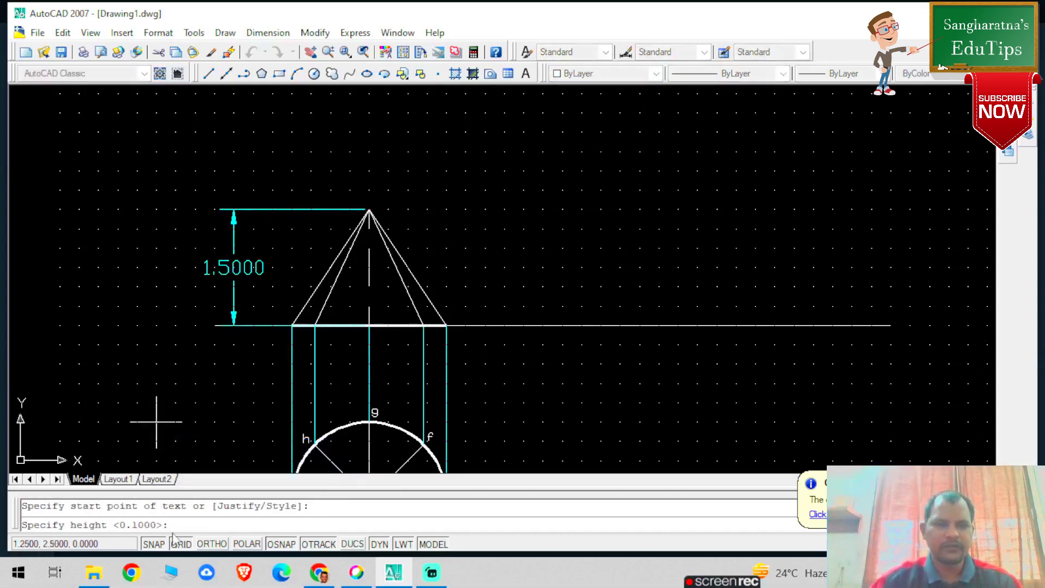
pyautogui.write('0.1')
pyautogui.press('Return')
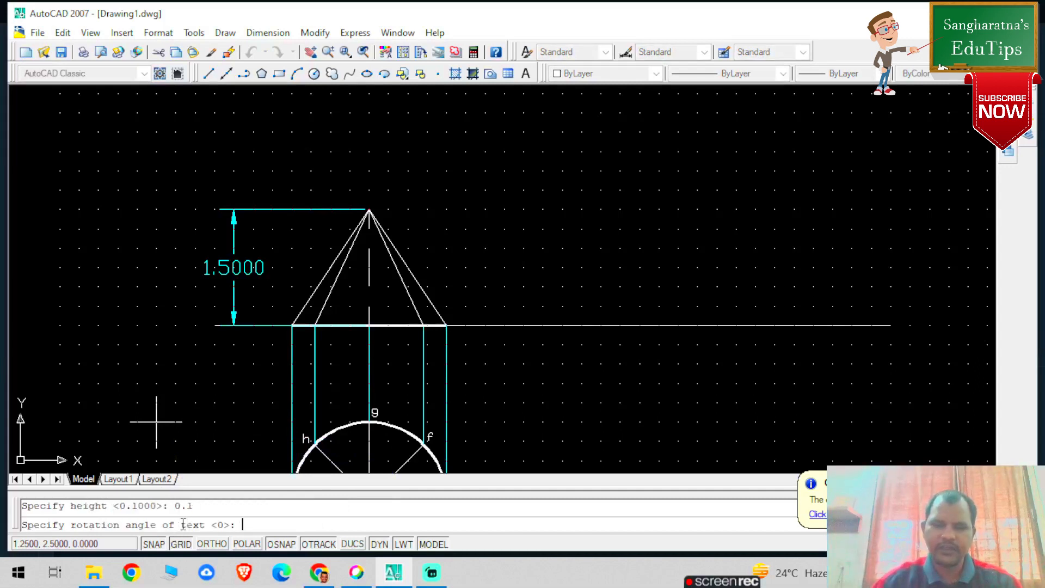
pyautogui.write('0')
pyautogui.press('Return')
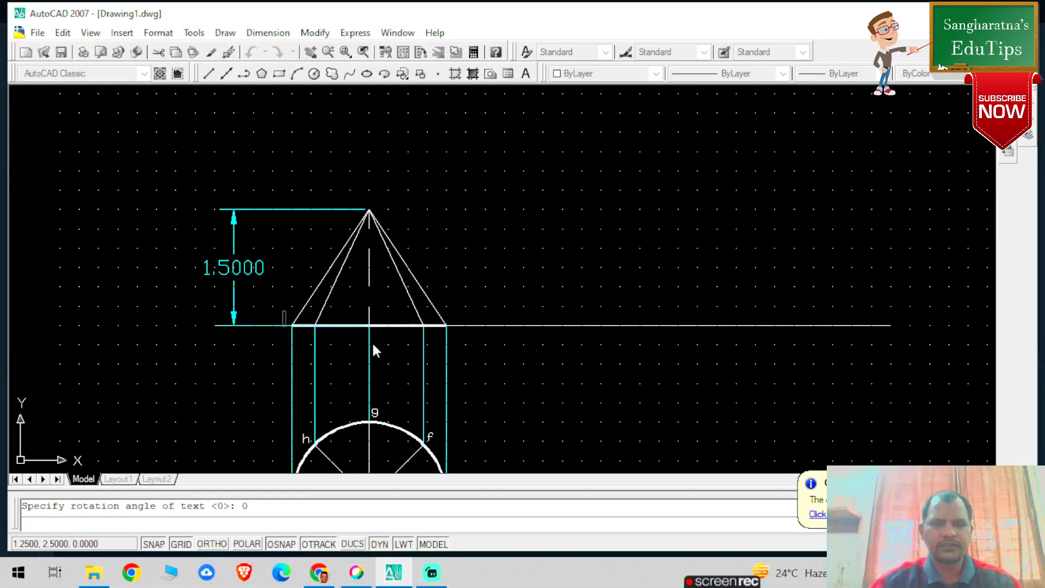
pyautogui.scroll(-3, 374, 349)
pyautogui.scroll(2, 351, 424)
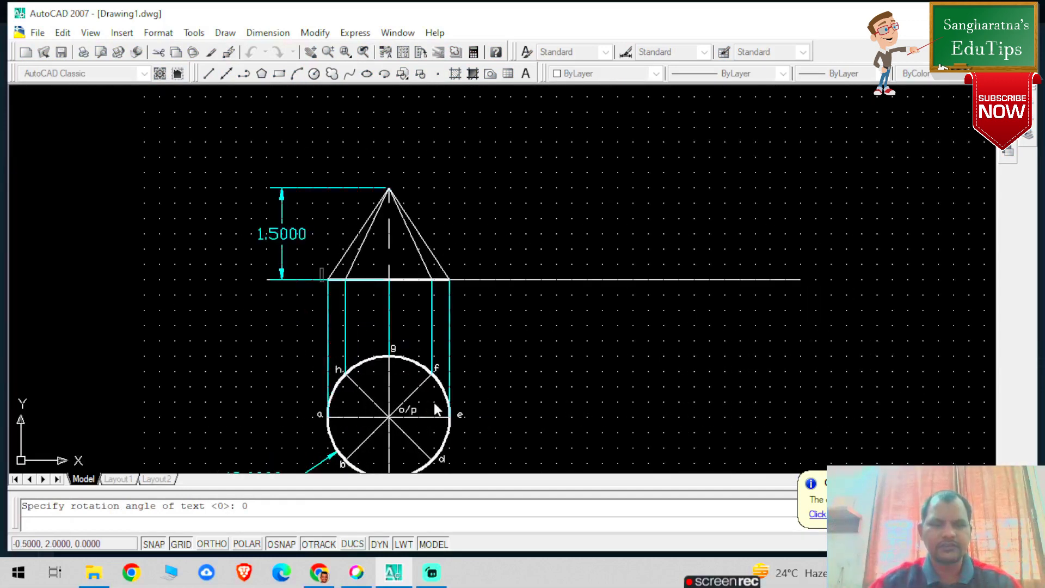
pyautogui.write("o'")
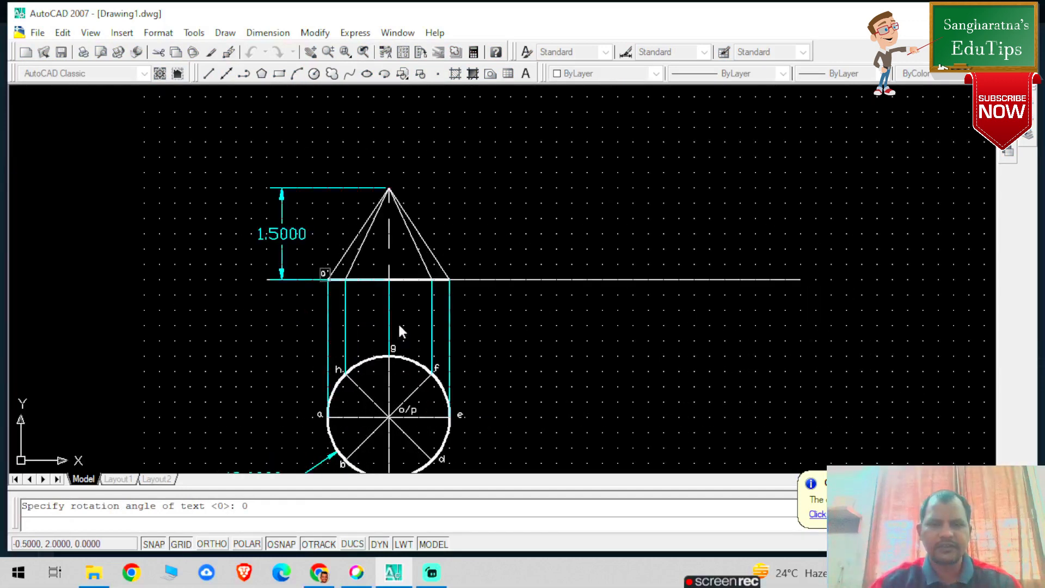
# Label the remaining base points b'h', p', d'f' and e' from left to right, and the apex o'
pyautogui.click(355, 274)
pyautogui.write('b')
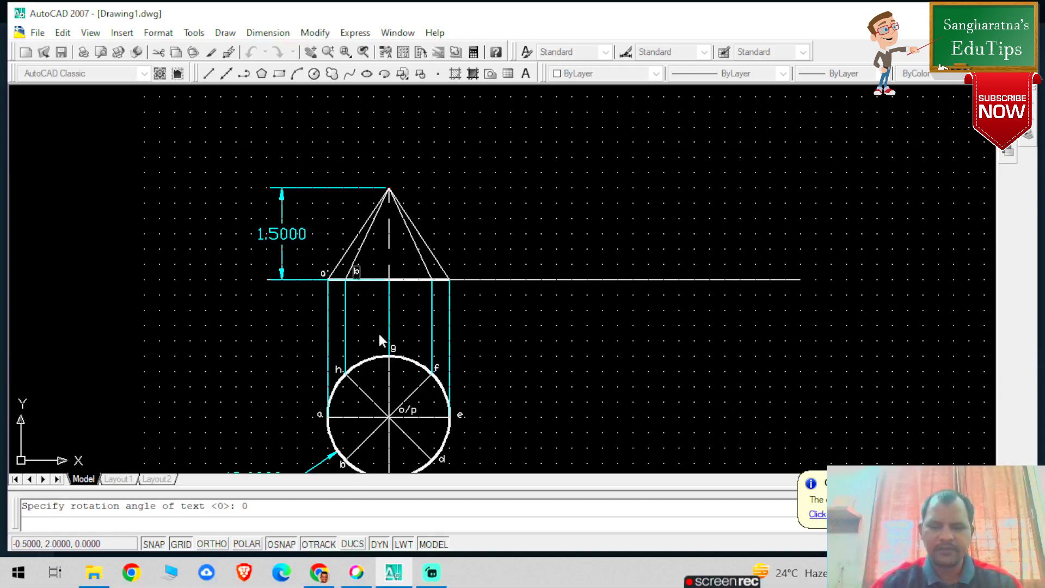
pyautogui.write("'h'")
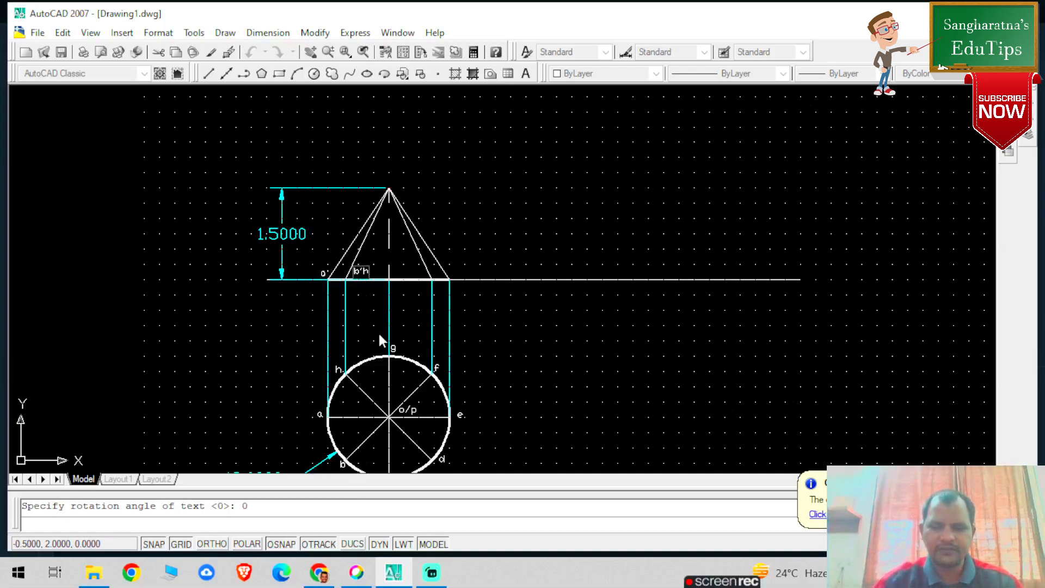
pyautogui.click(393, 275)
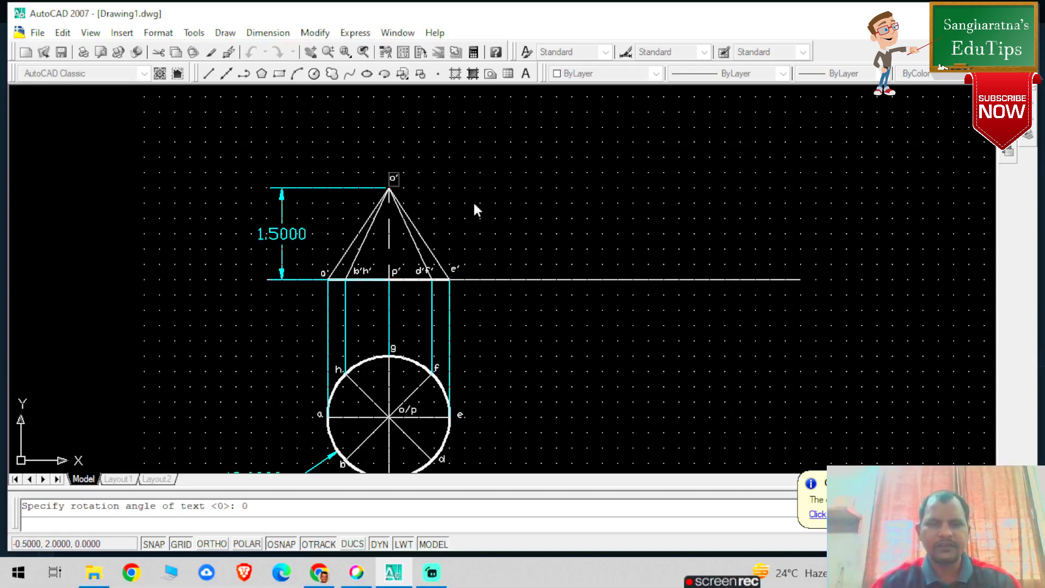
pyautogui.press('Return')
# Add the single-line text "TS of the base" below the circle with height 0.2 and rotation 0
pyautogui.scroll(-4, 403, 417)
pyautogui.scroll(3, 397, 419)
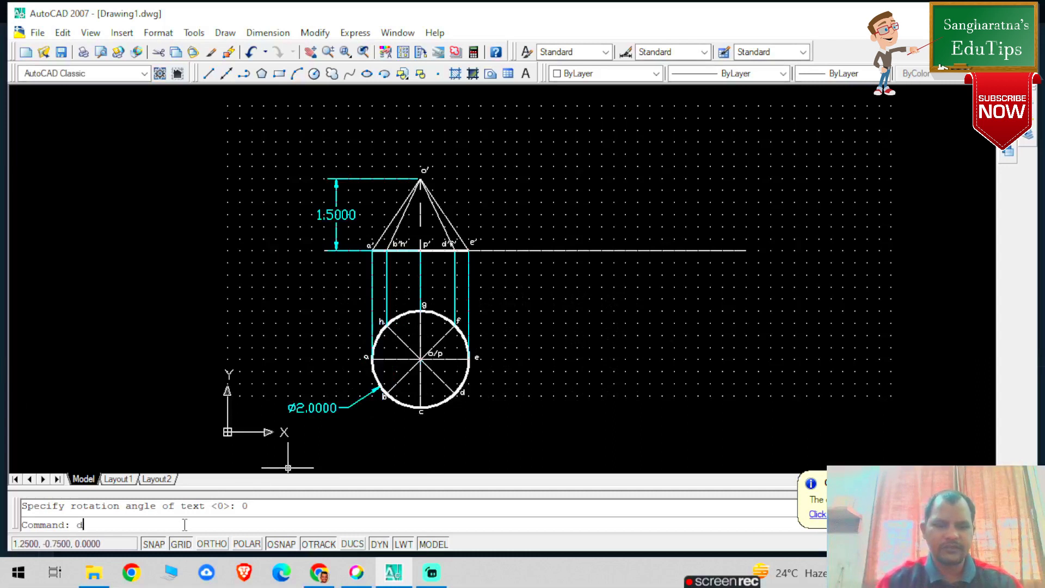
pyautogui.press('Return')
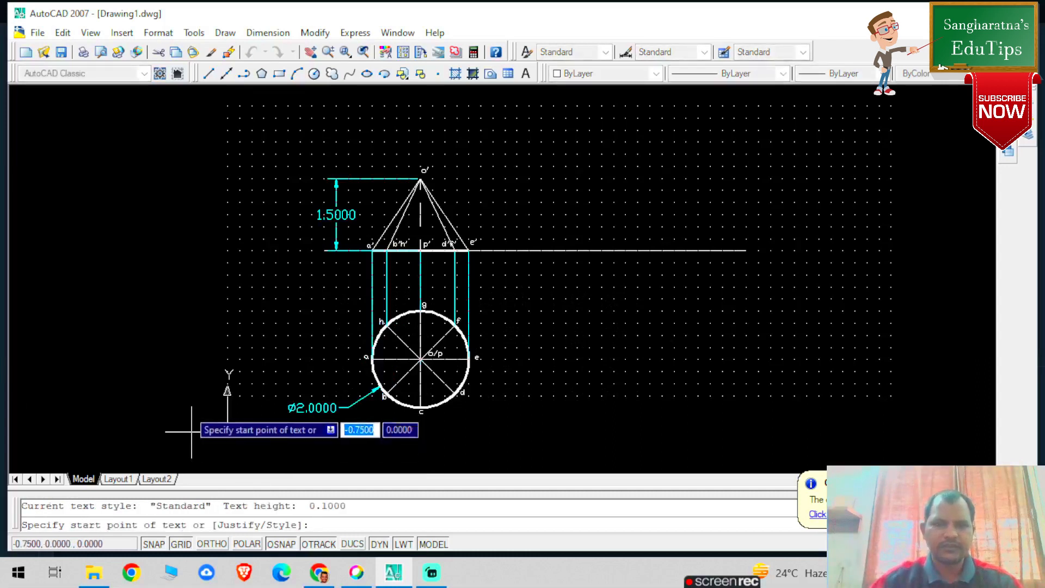
pyautogui.click(275, 263)
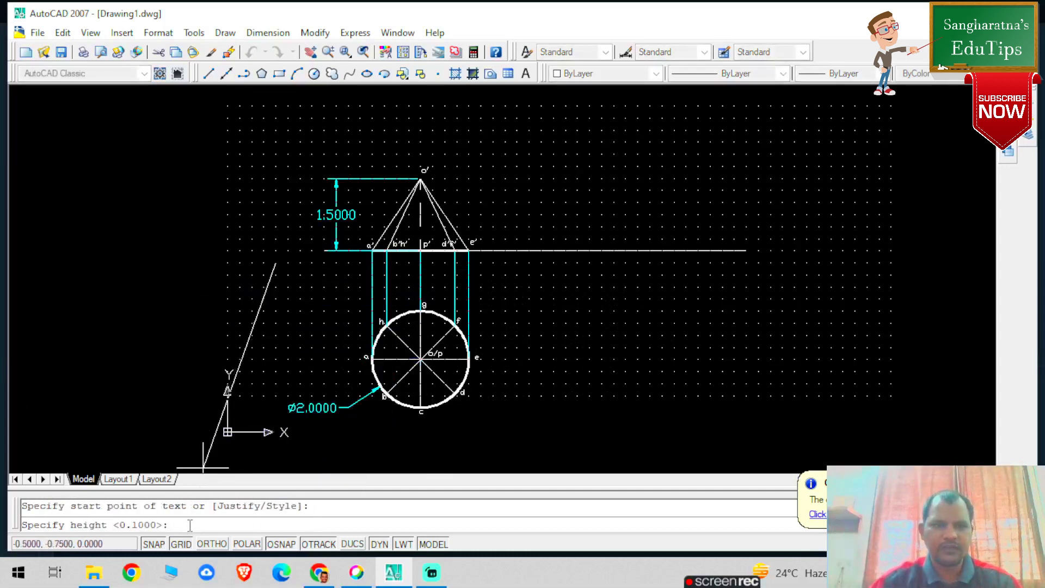
pyautogui.write('0.2')
pyautogui.press('Return')
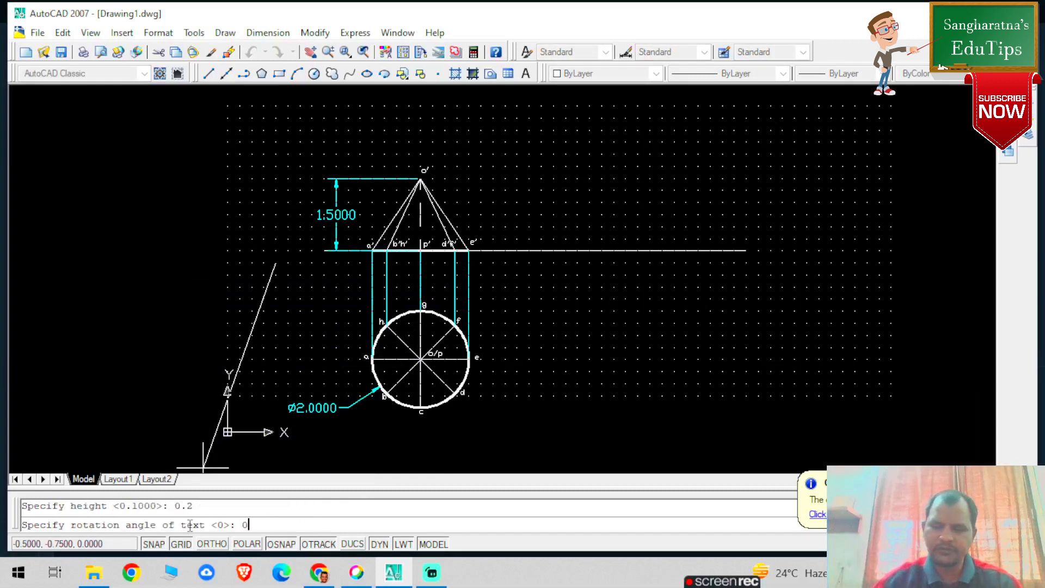
pyautogui.write('0')
pyautogui.press('Return')
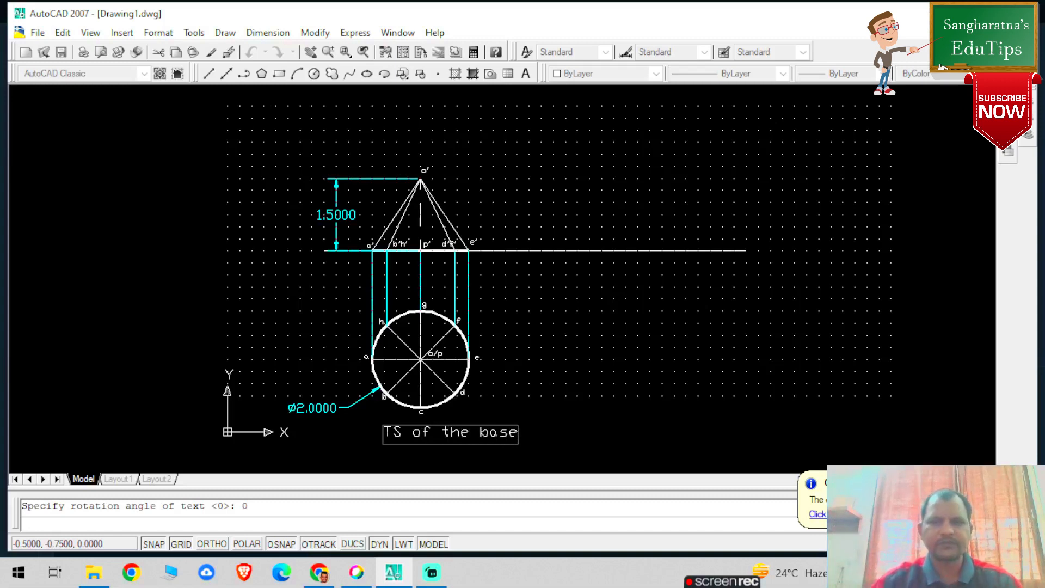
# Add the caption "TS of the solid" above the cone's front view
pyautogui.click(382, 157)
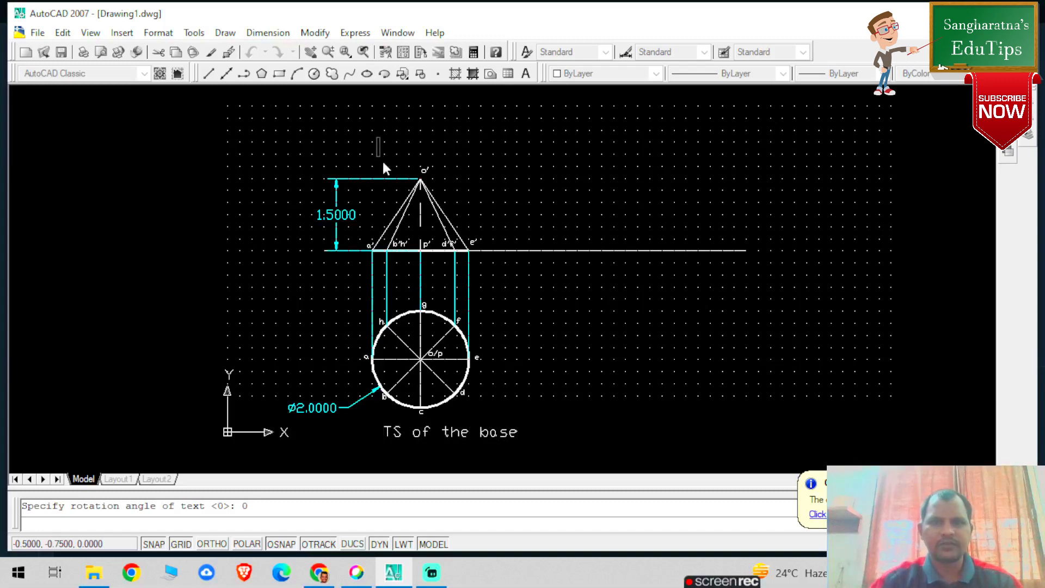
pyautogui.write('TS of t')
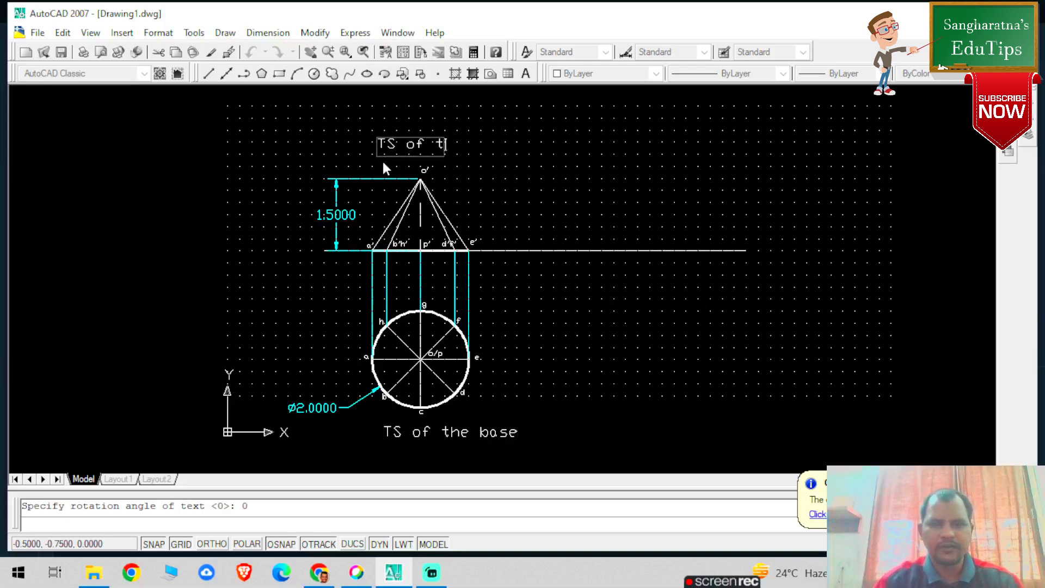
pyautogui.write('he solid')
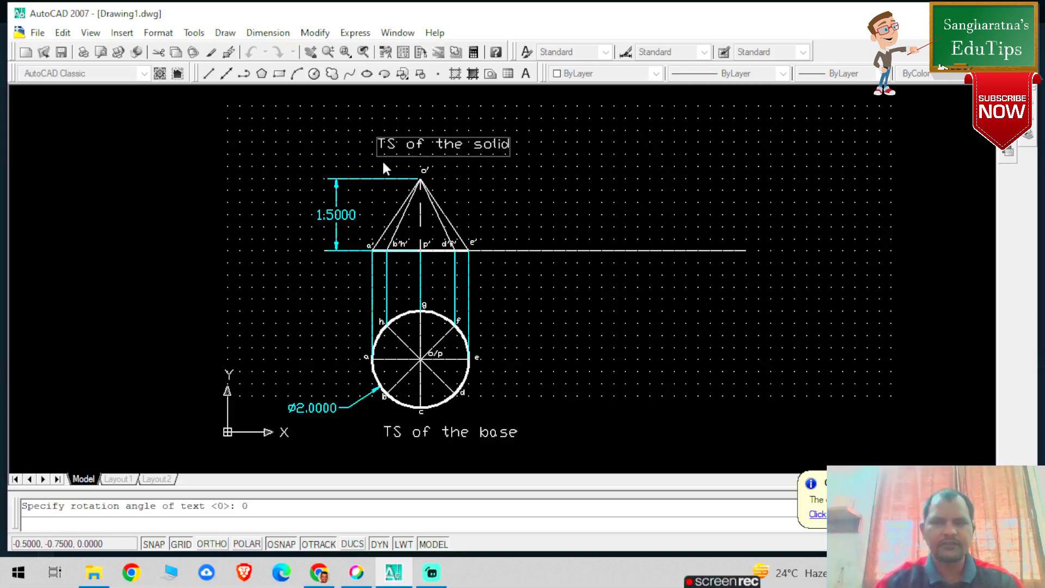
pyautogui.click(310, 256)
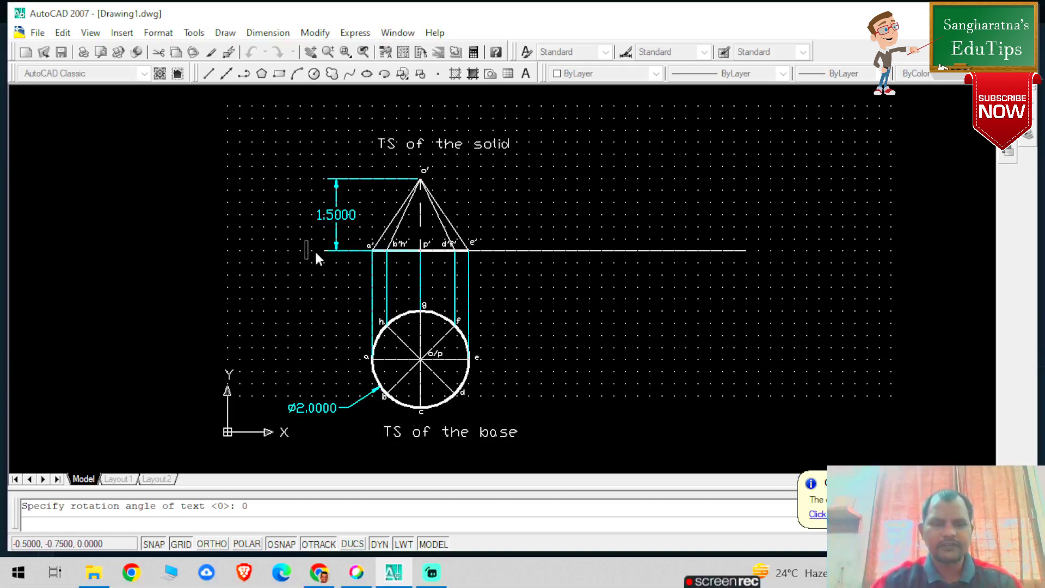
# Label the reference line's ends X and Y, and add VP over FV above it and HP over TV below it
pyautogui.write('X')
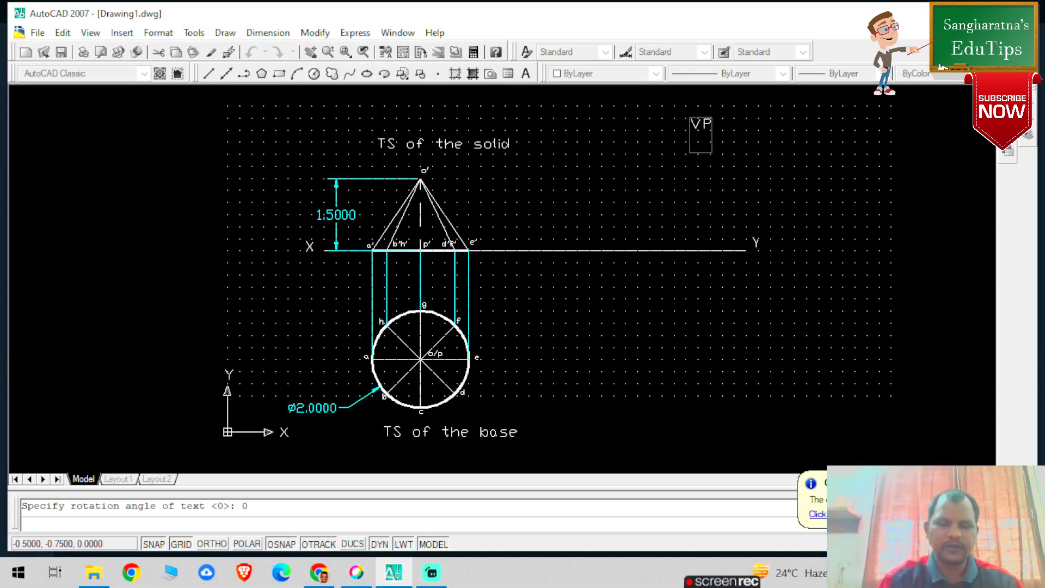
pyautogui.click(697, 289)
pyautogui.write('HP')
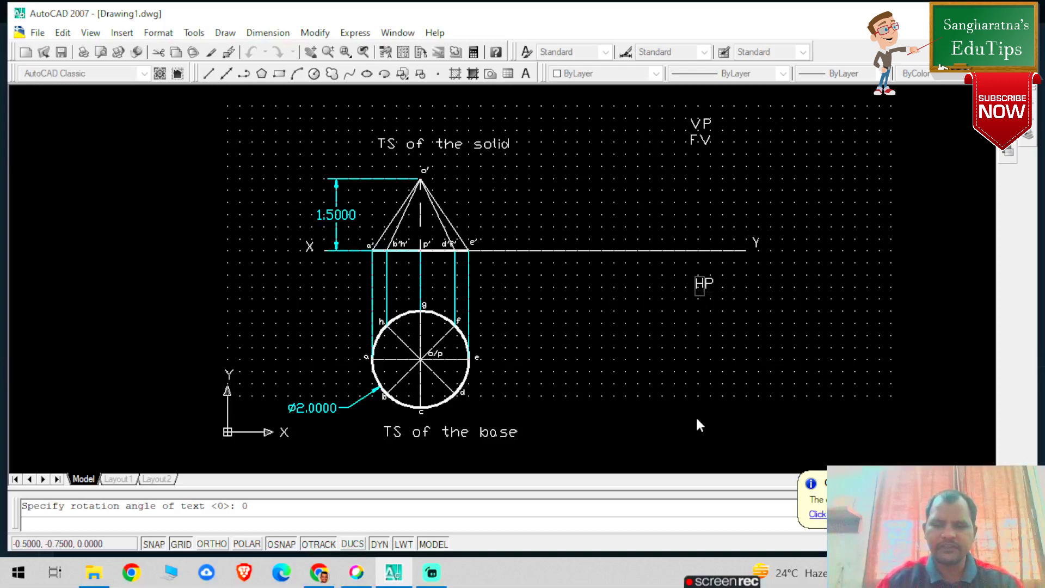
pyautogui.press('Return')
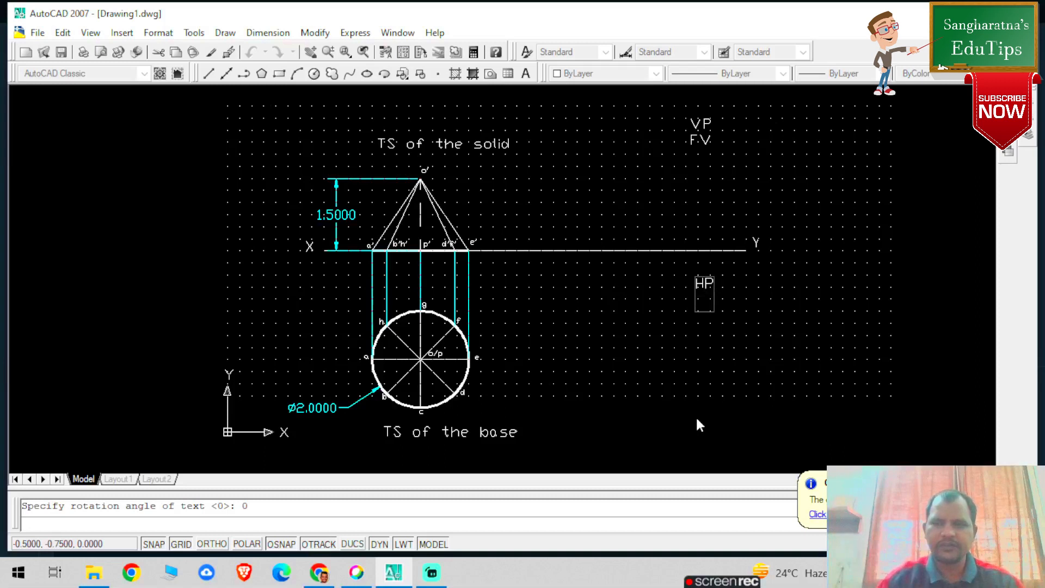
pyautogui.write('TV')
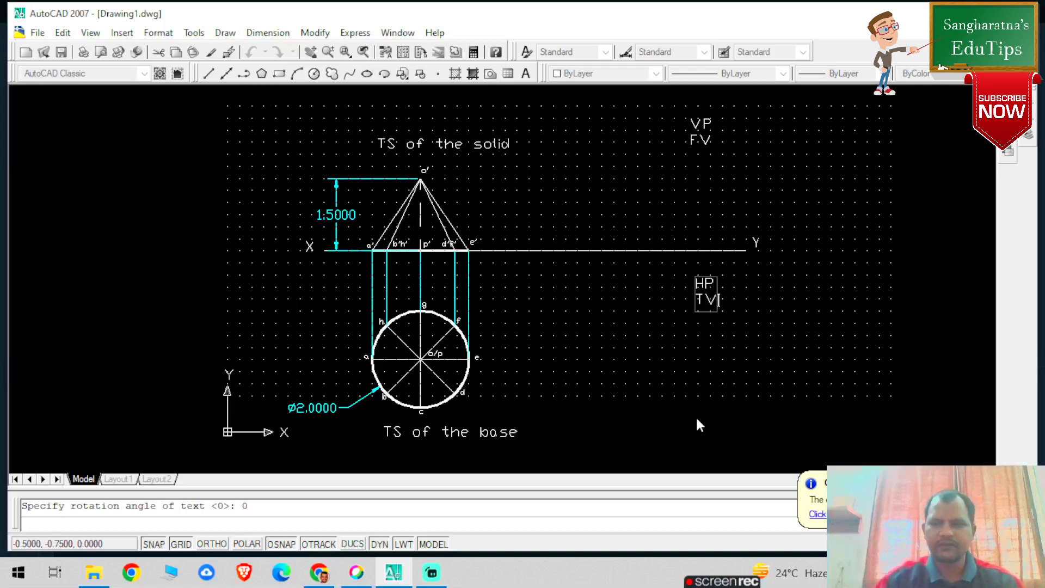
# Add a two-line note below the HP and TV labels with the author's titled name and "GHRCE, Nagpur", and finish the text command
pyautogui.click(736, 336)
pyautogui.write('Dr.')
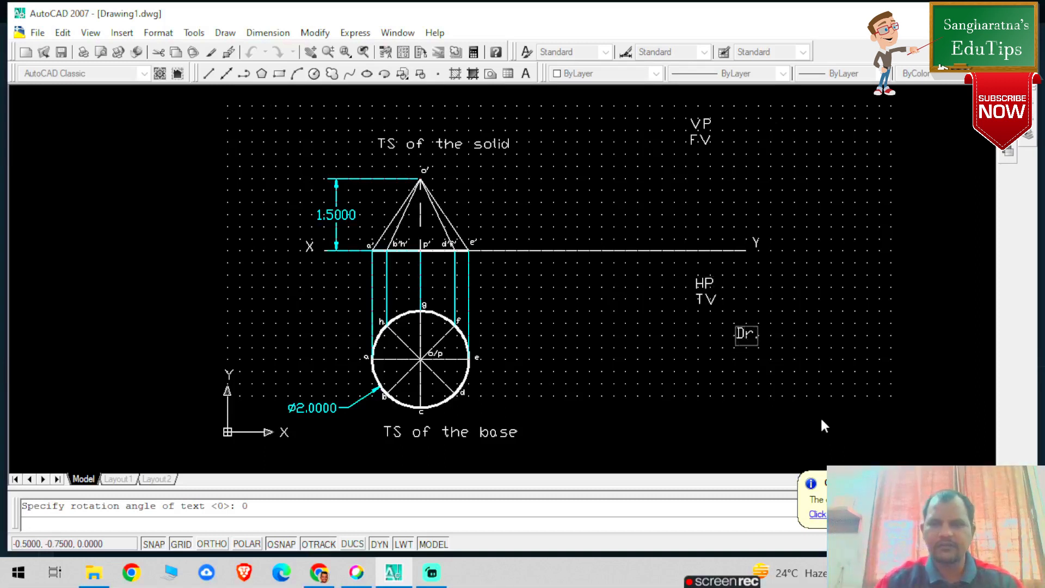
pyautogui.write(' Sangharatna')
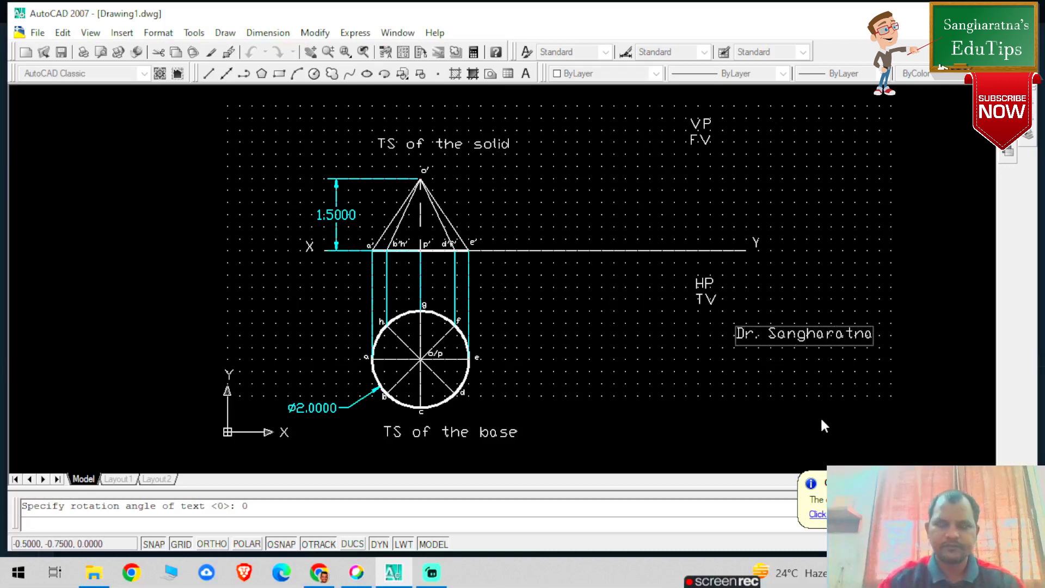
pyautogui.press('Return')
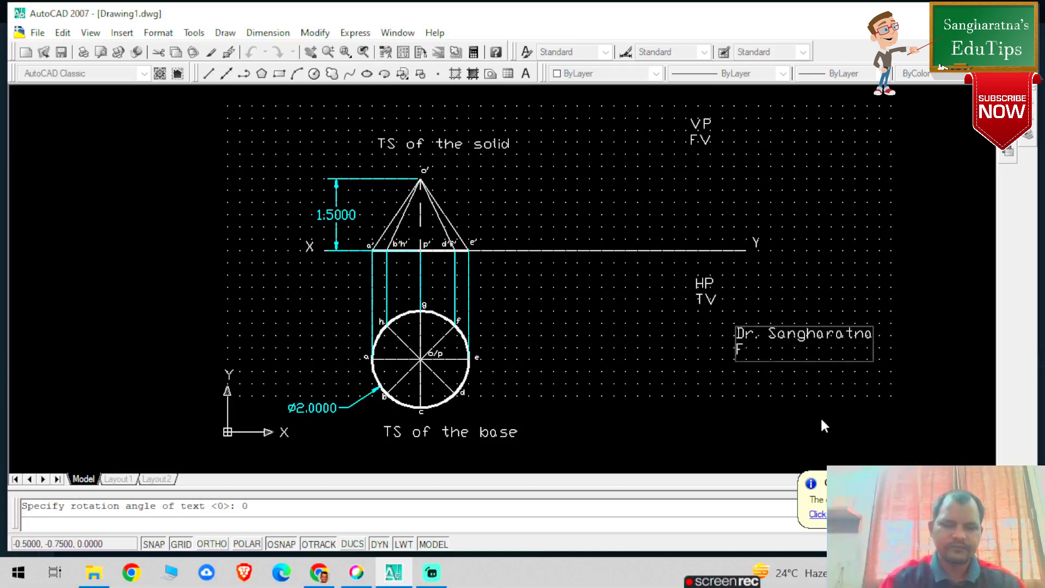
pyautogui.write('GHRCE')
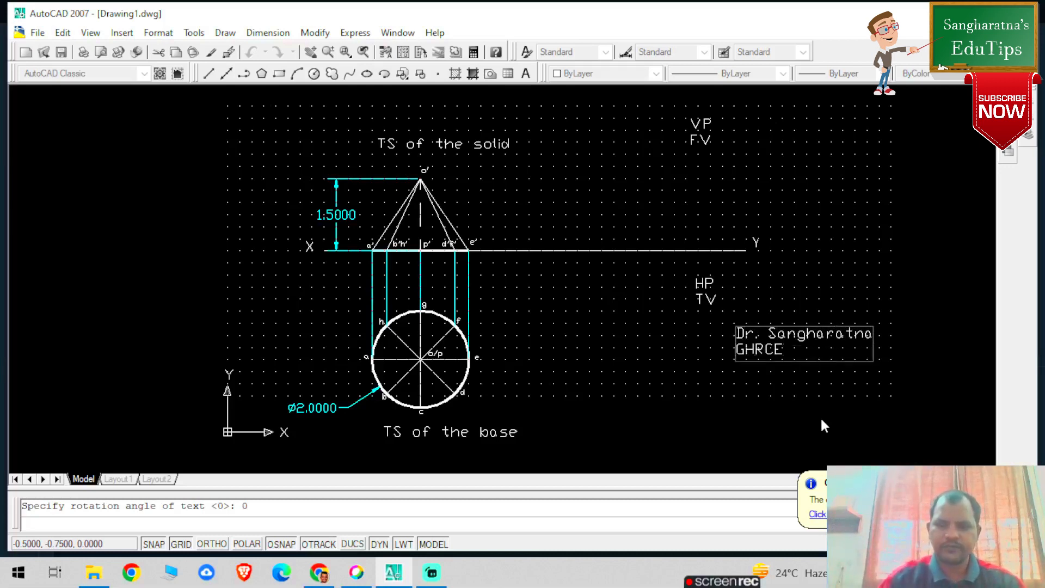
pyautogui.write('. N')
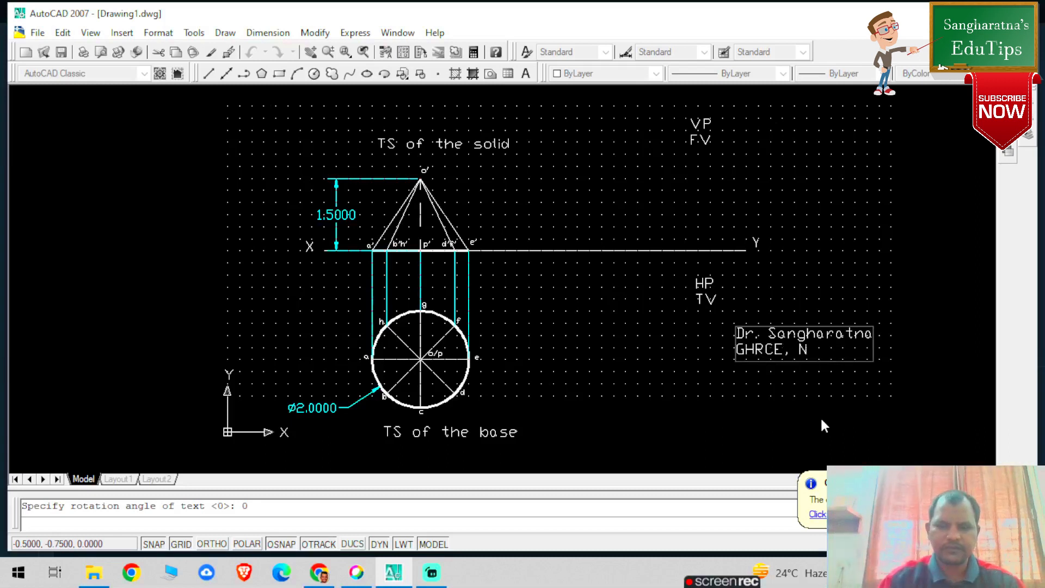
pyautogui.write('agpur')
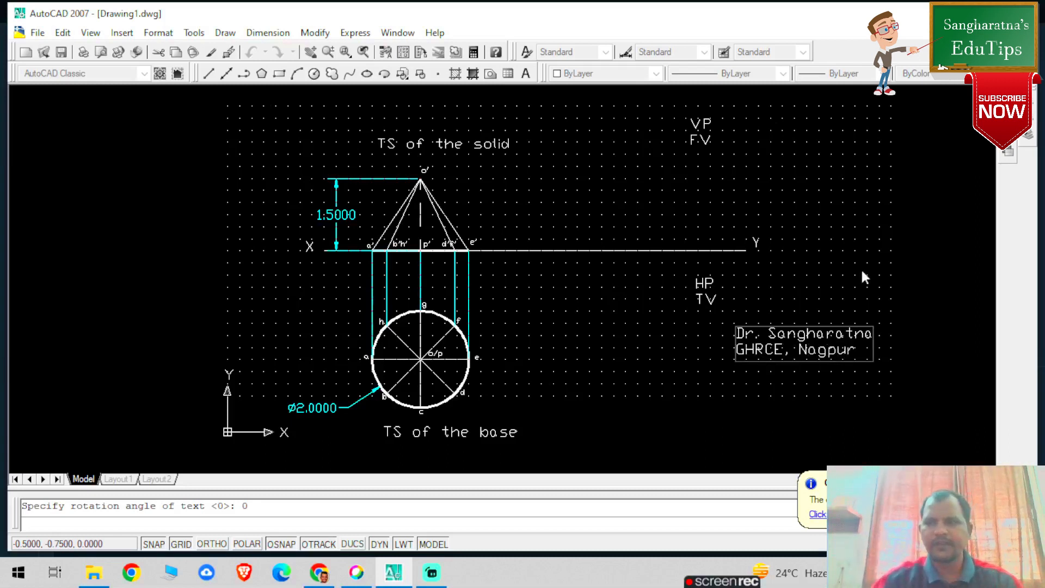
pyautogui.click(861, 266)
pyautogui.press('Return')
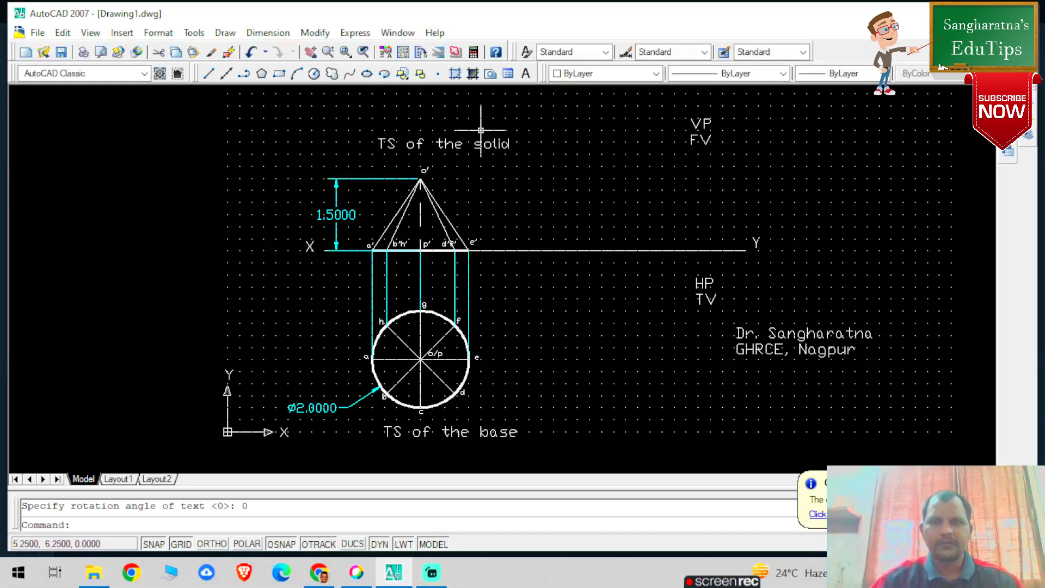
# Move the "TS of the solid" caption to the left of the cone's apex, above the height dimension
pyautogui.click(481, 142)
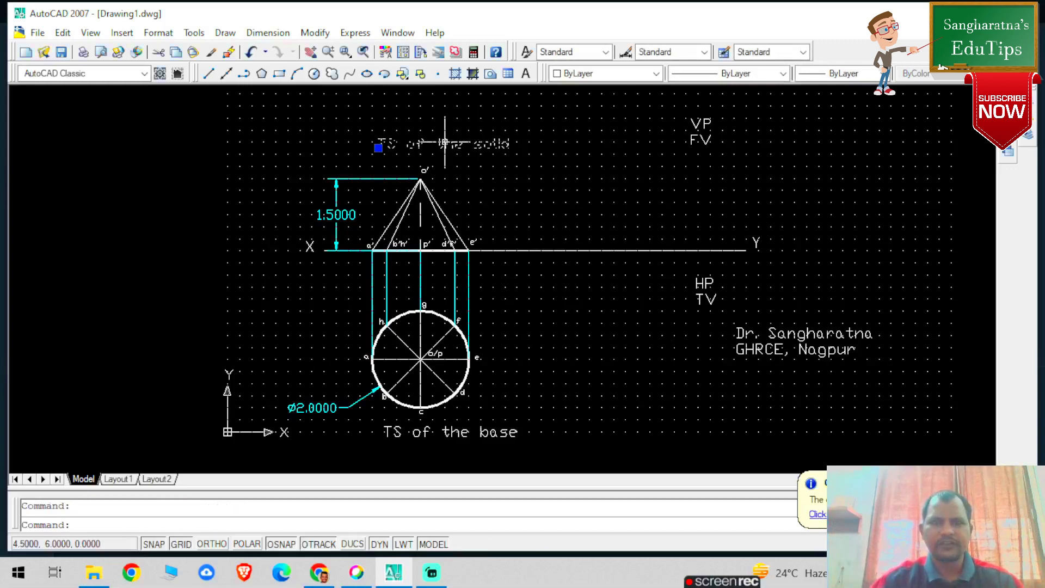
pyautogui.moveTo(445, 142); pyautogui.dragTo(372, 154)
pyautogui.click(312, 154)
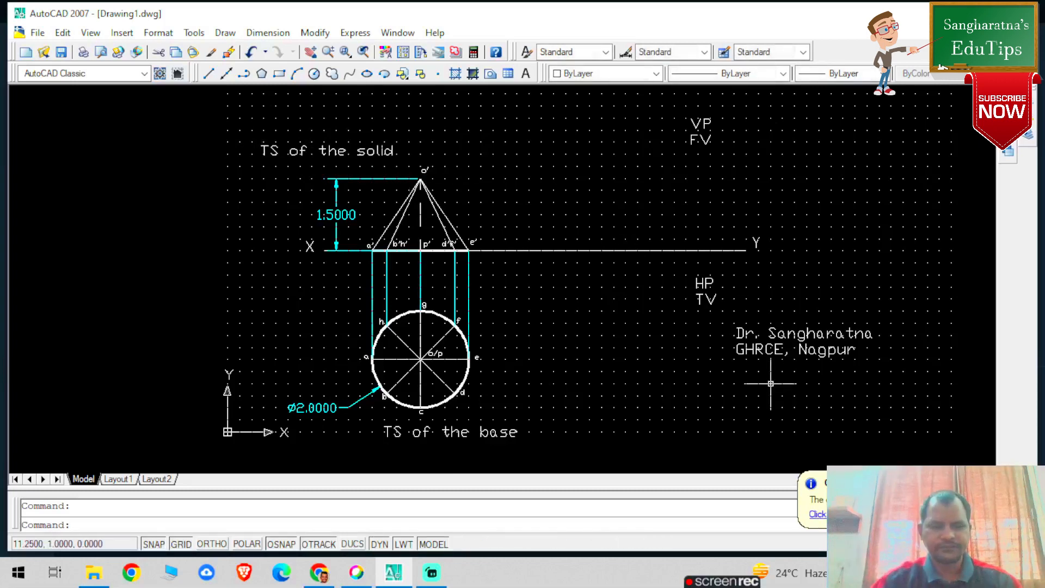
pyautogui.press('Escape')
# Review the problem statement above the drawing and examine the cone's front view and axis where the cutting plane passes
pyautogui.scroll(2, 503, 239)
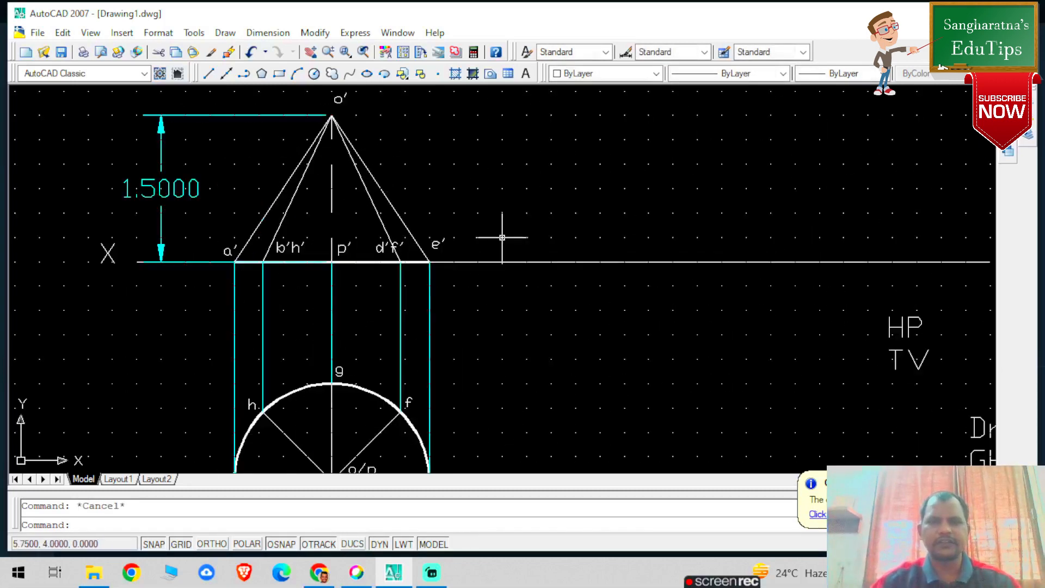
pyautogui.scroll(-2, 478, 237)
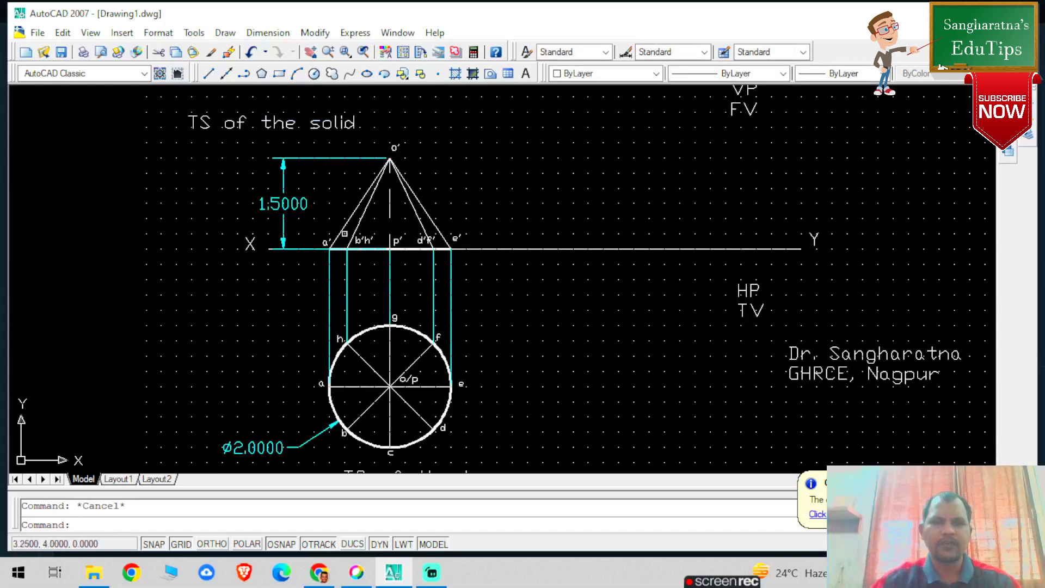
pyautogui.scroll(1, 467, 203)
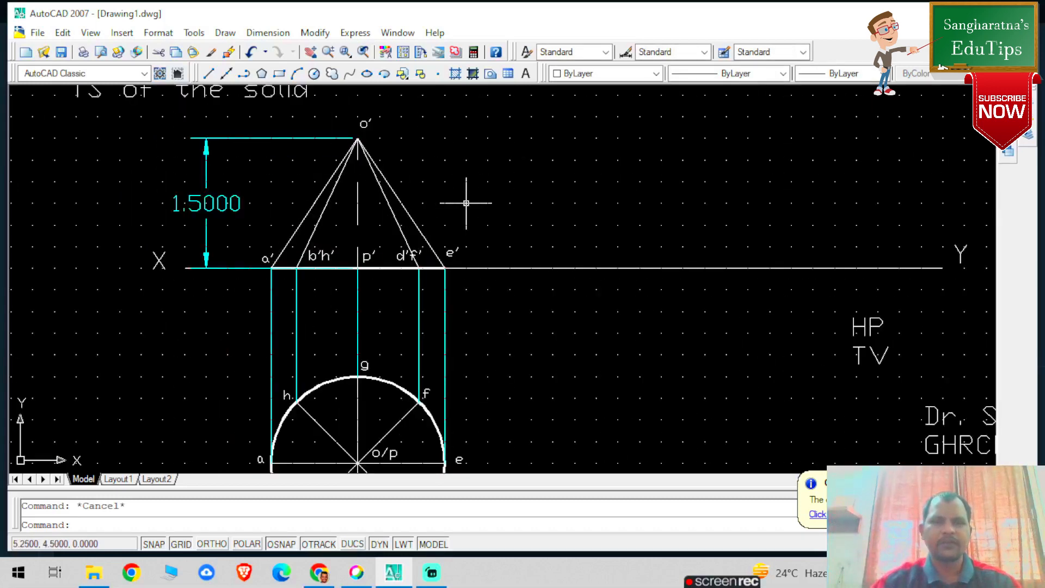
pyautogui.scroll(-1, 467, 203)
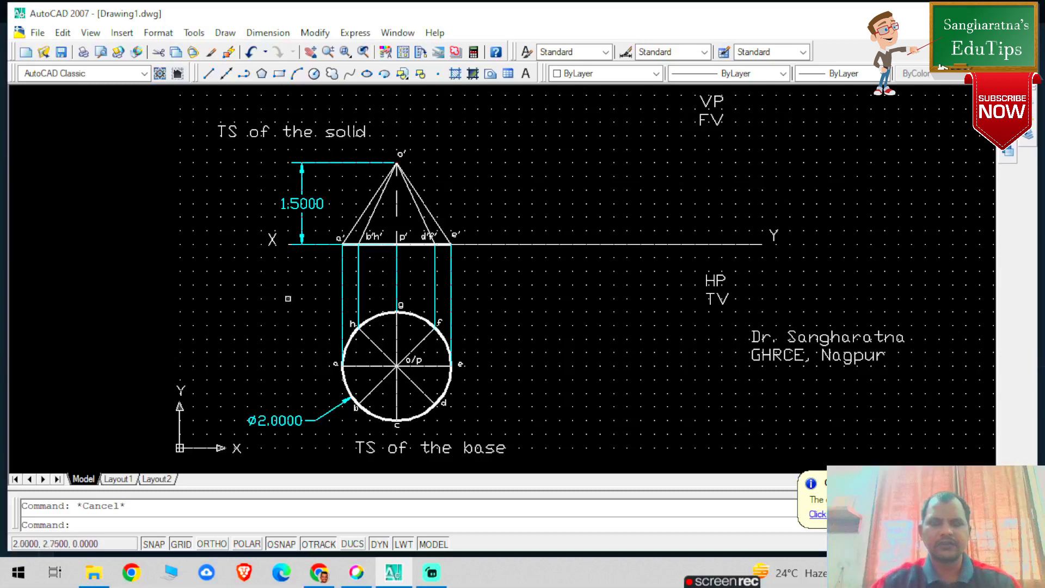
pyautogui.scroll(2, 384, 217)
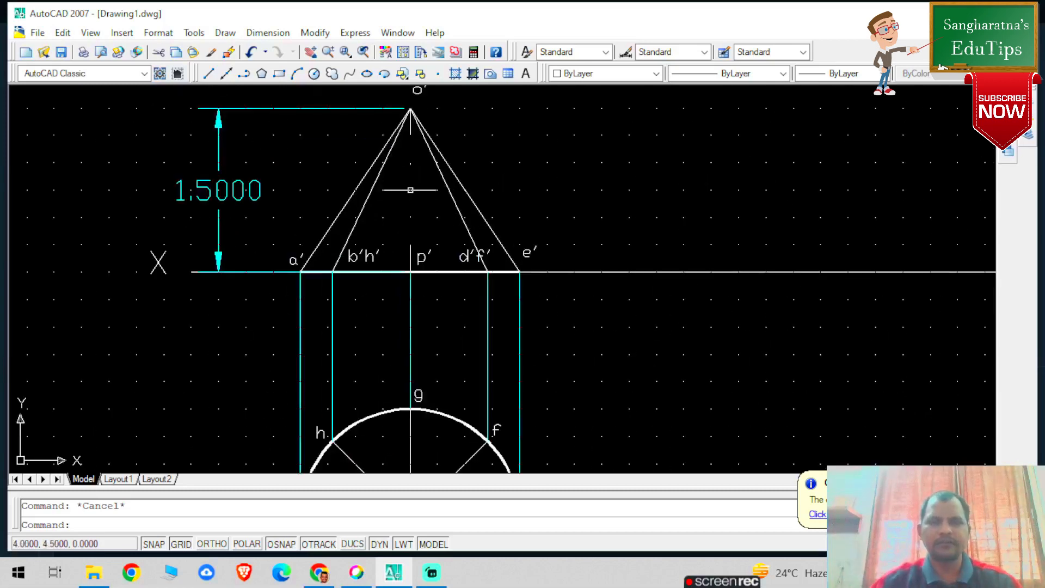
pyautogui.scroll(-1, 452, 117)
pyautogui.scroll(-2, 628, 122)
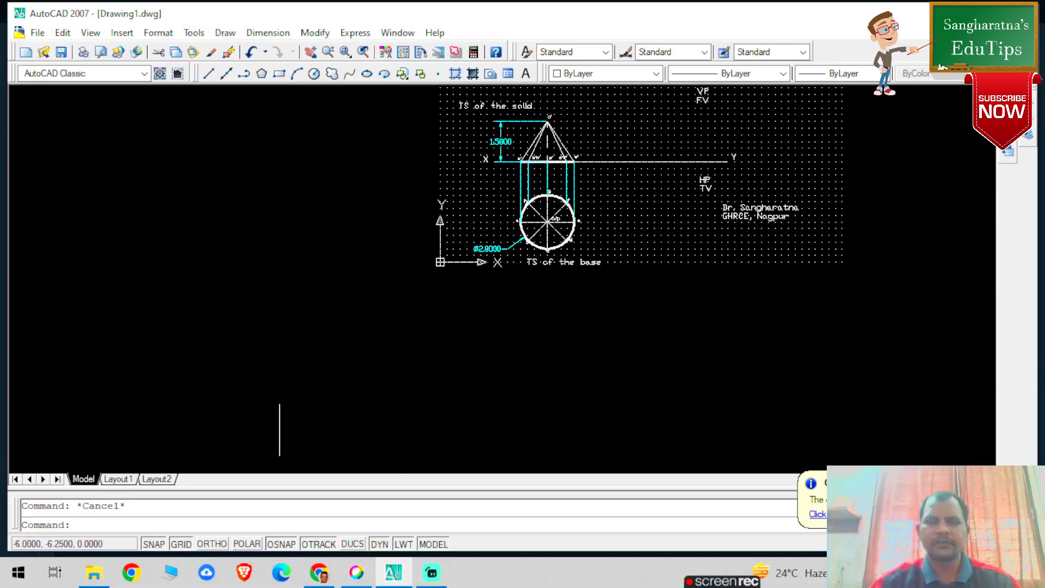
pyautogui.press('Return')
pyautogui.write('a')
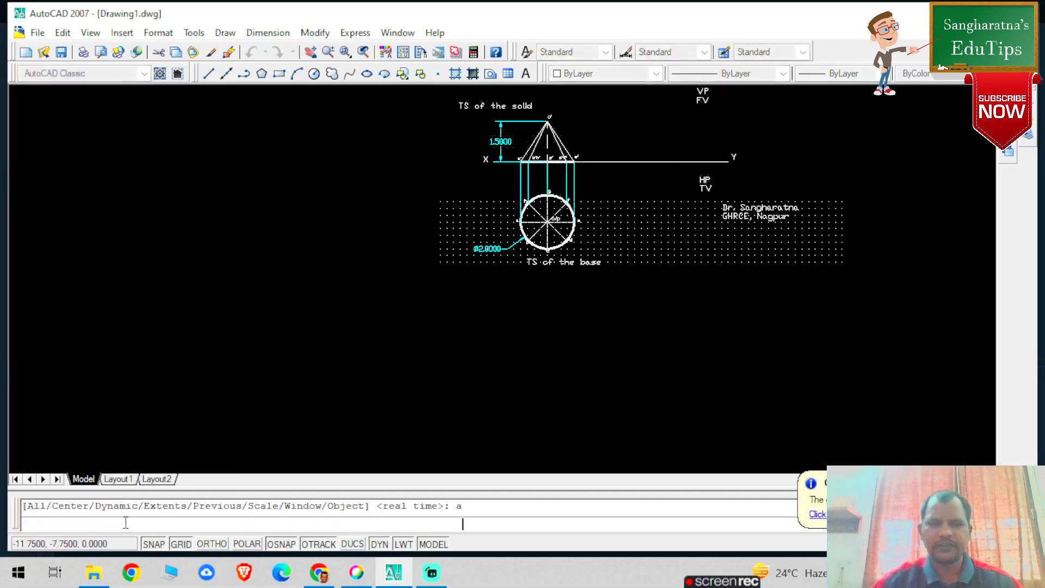
pyautogui.press('Return')
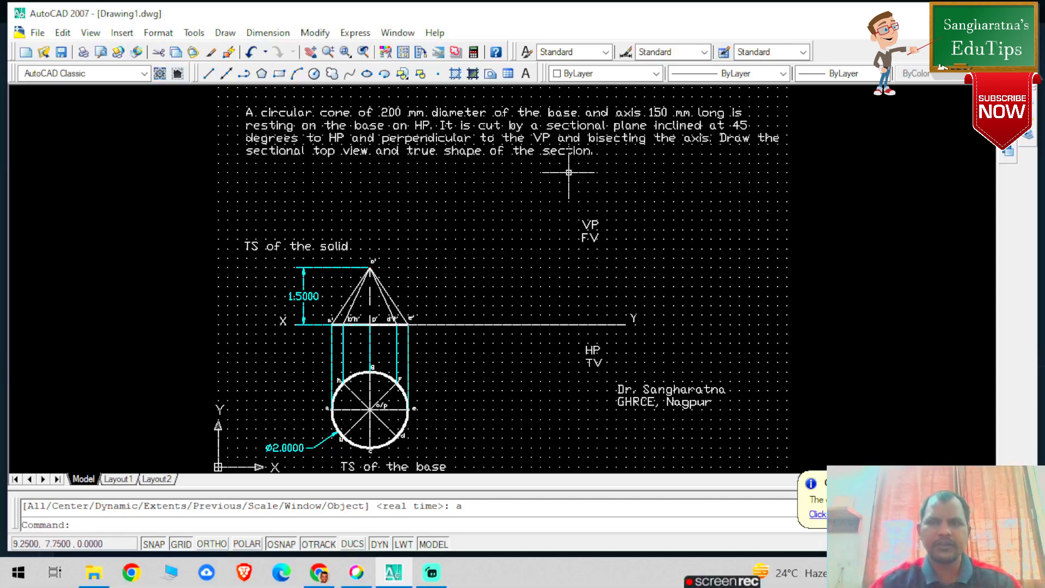
pyautogui.scroll(1, 369, 305)
pyautogui.scroll(5, 368, 306)
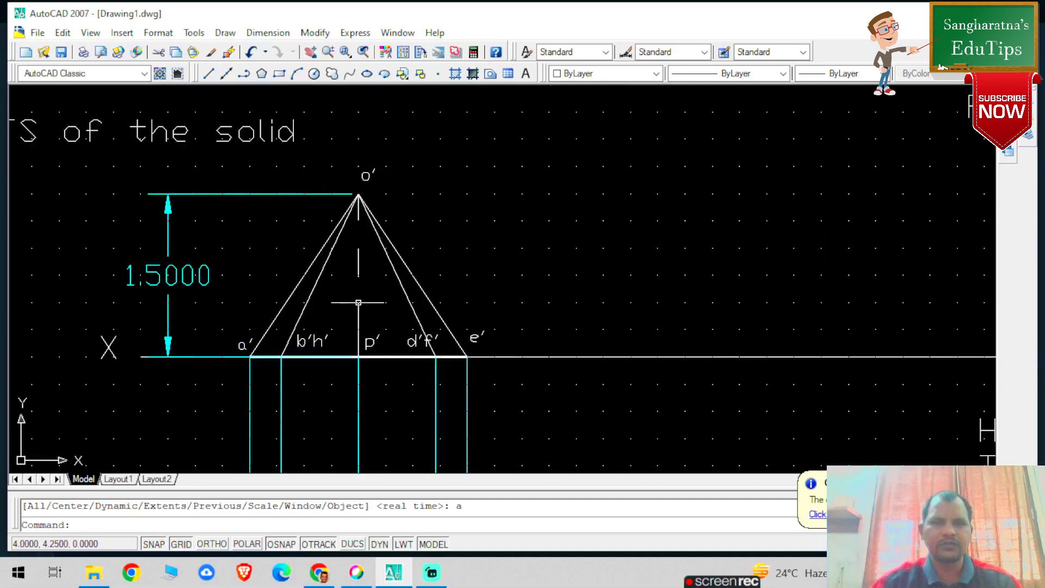
pyautogui.scroll(-2, 350, 269)
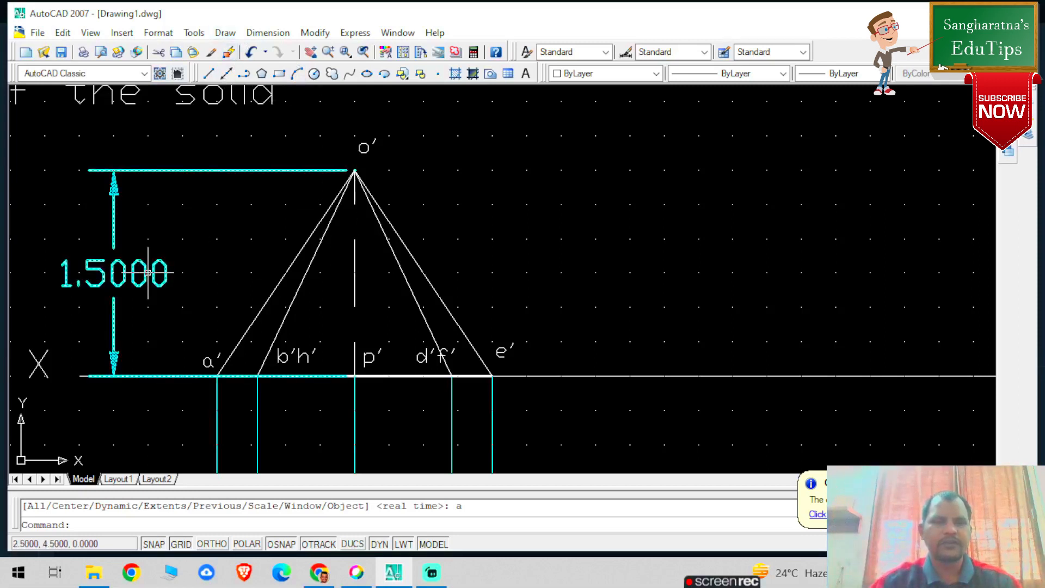
# Draw a 0.75 vertical construction line from p' up to the midpoint of the cone's axis and colour it red
pyautogui.click(210, 74)
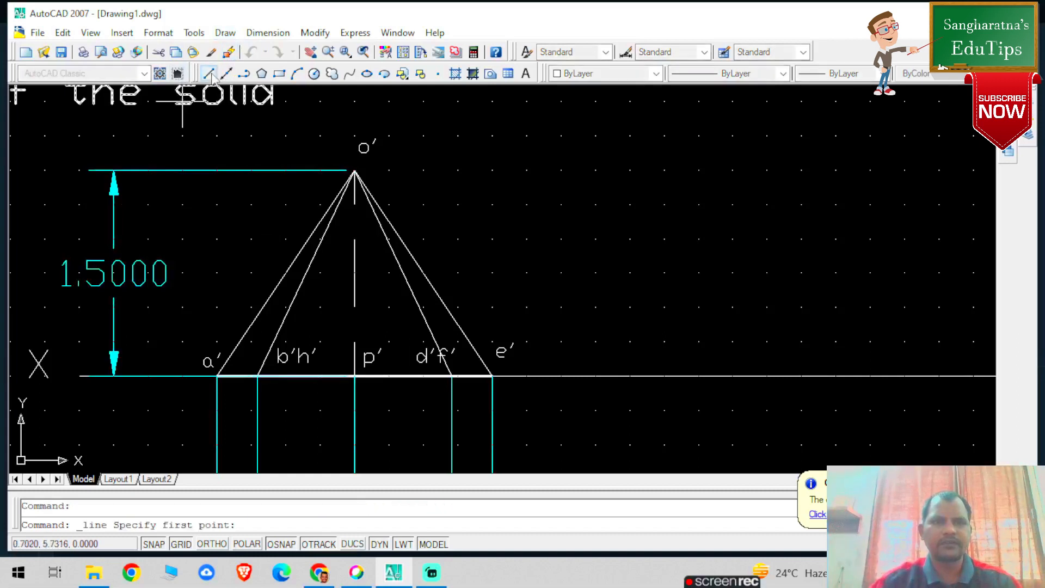
pyautogui.click(355, 376)
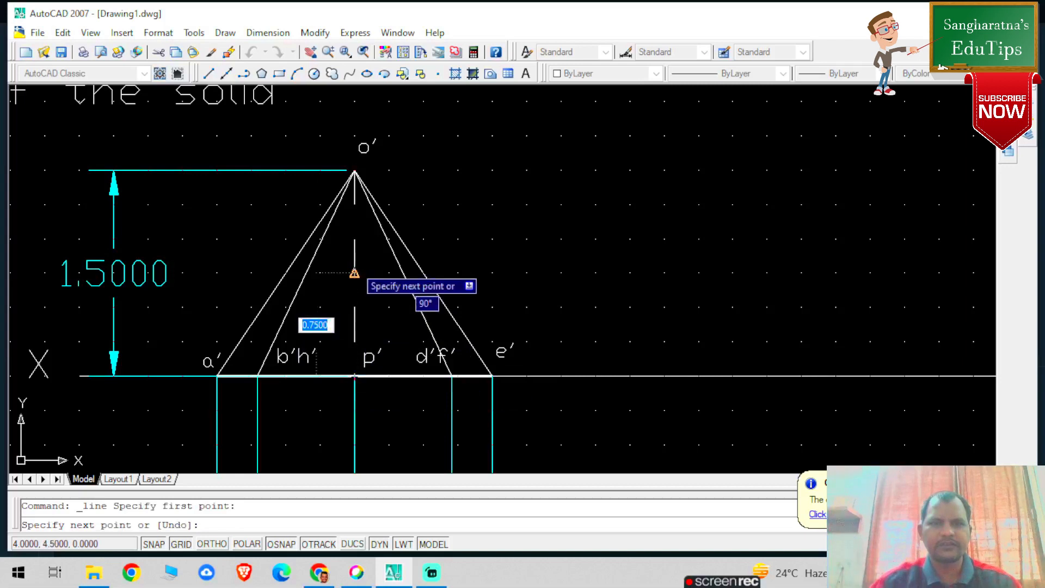
pyautogui.click(355, 273)
pyautogui.press('Escape')
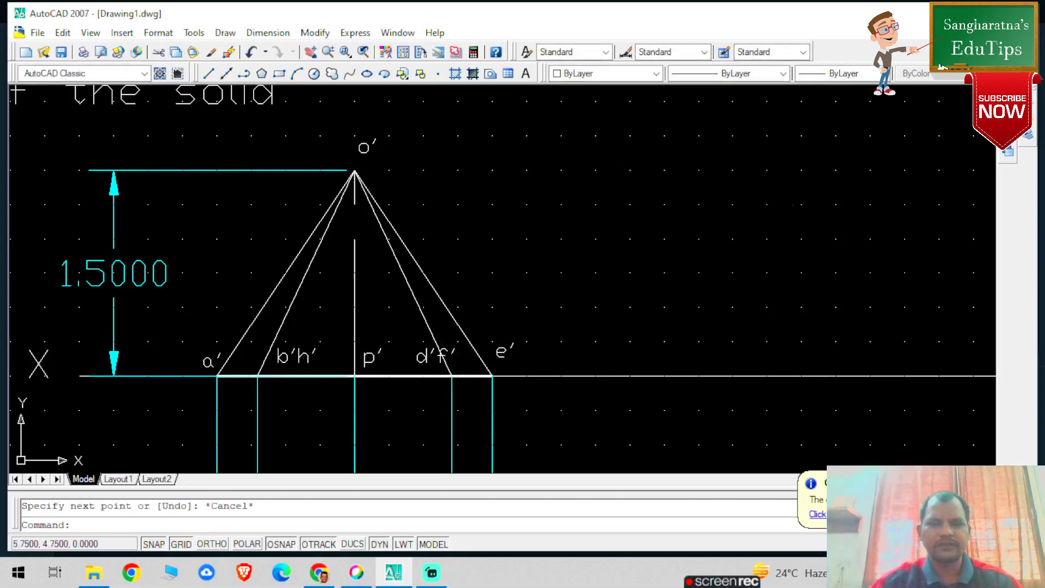
pyautogui.click(354, 307)
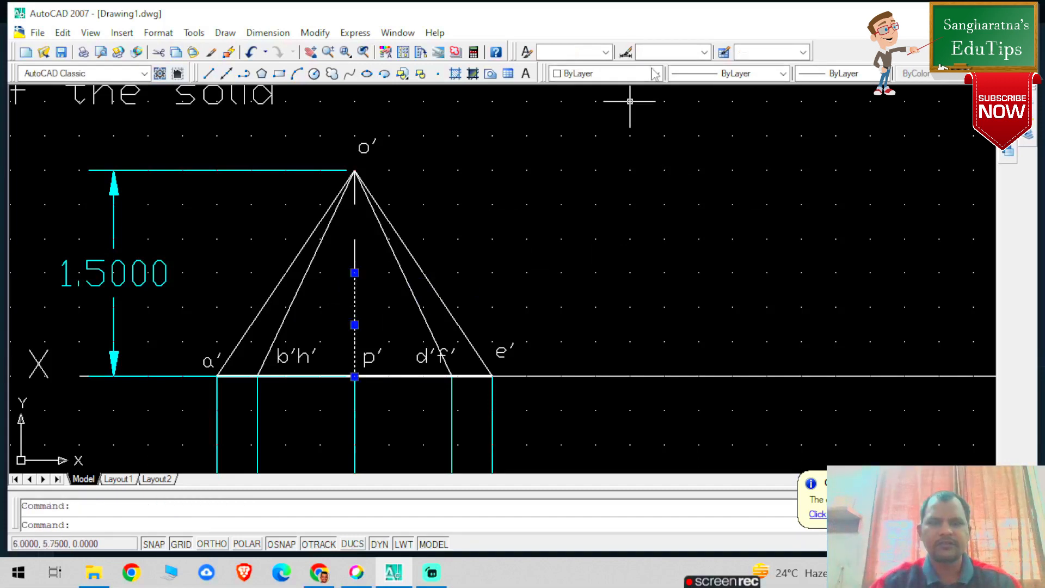
pyautogui.click(621, 76)
pyautogui.click(593, 111)
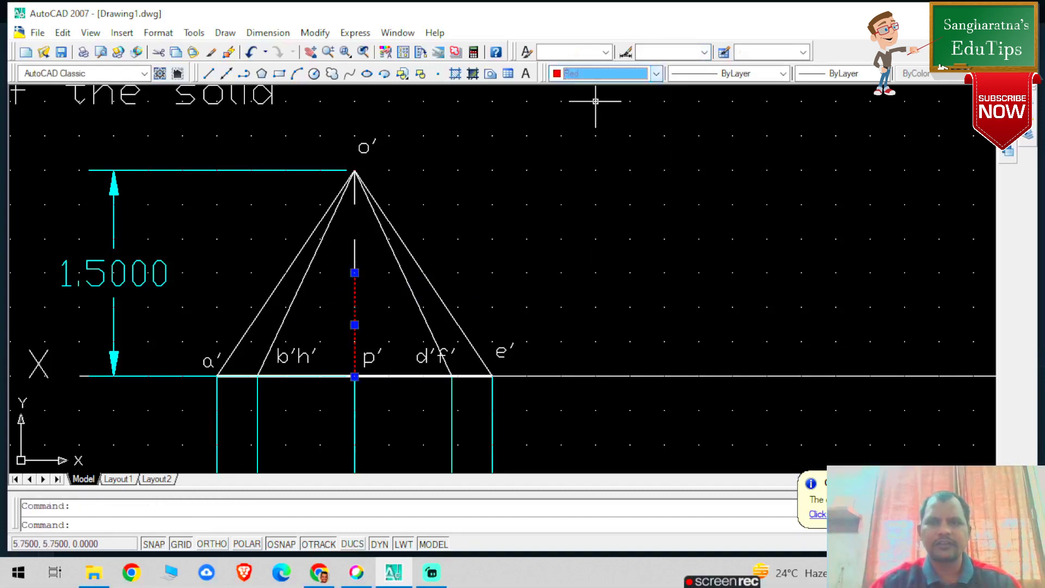
pyautogui.press('Escape')
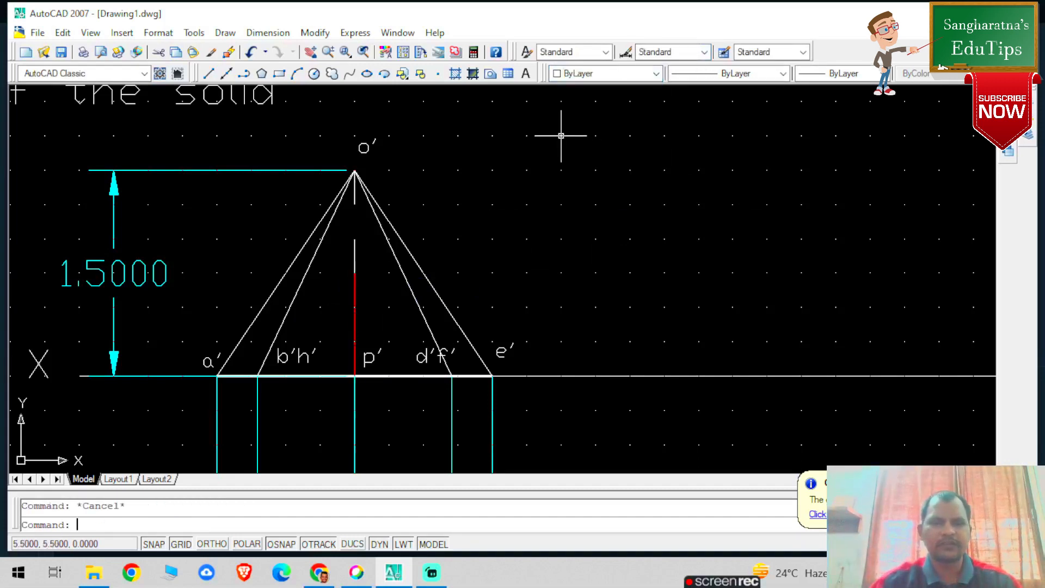
# Place a point at the midpoint of the cone's axis and erase the red construction line
pyautogui.click(438, 73)
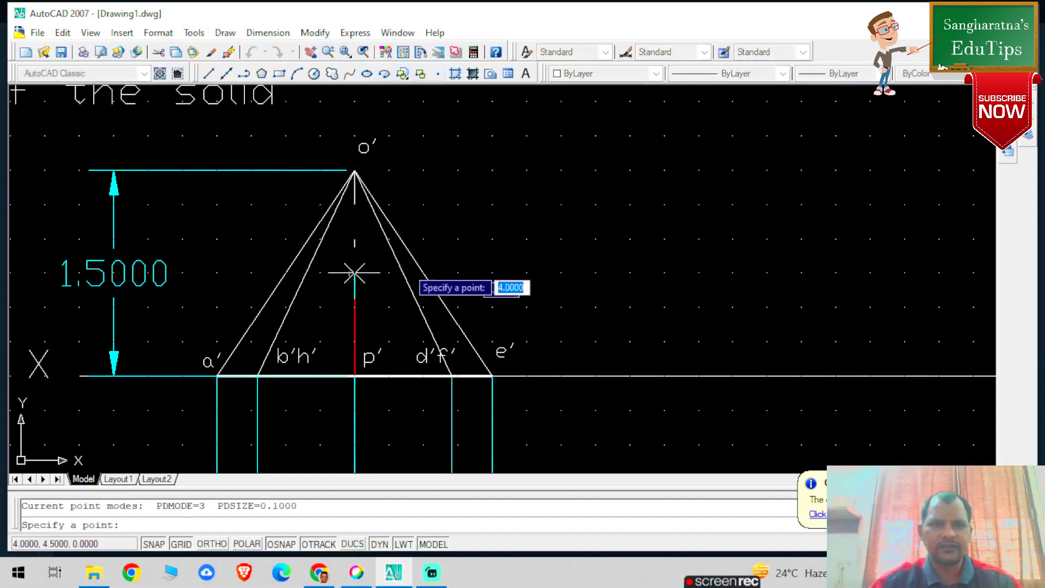
pyautogui.press('Escape')
pyautogui.click(355, 306)
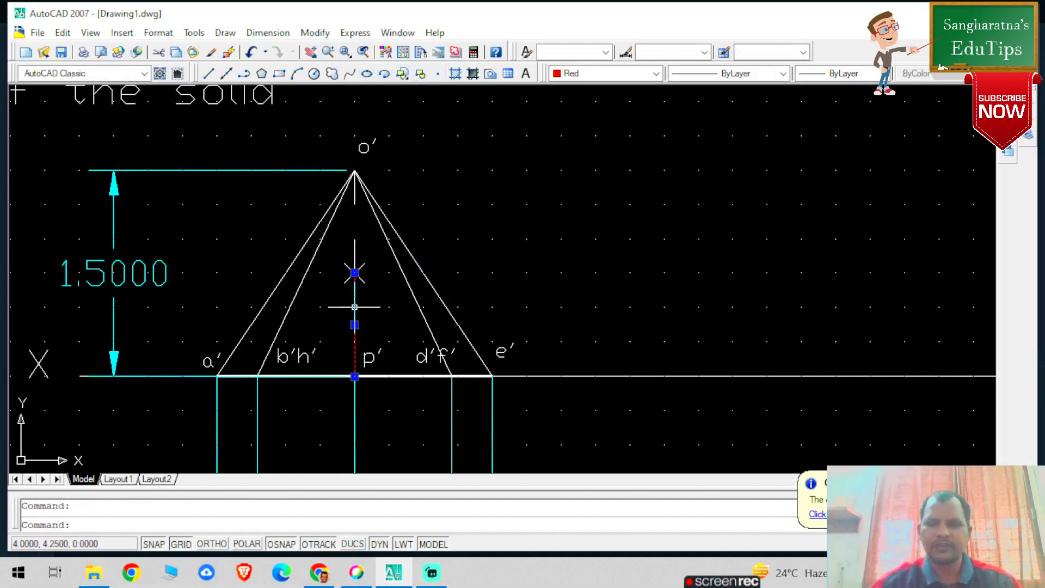
pyautogui.press('Delete')
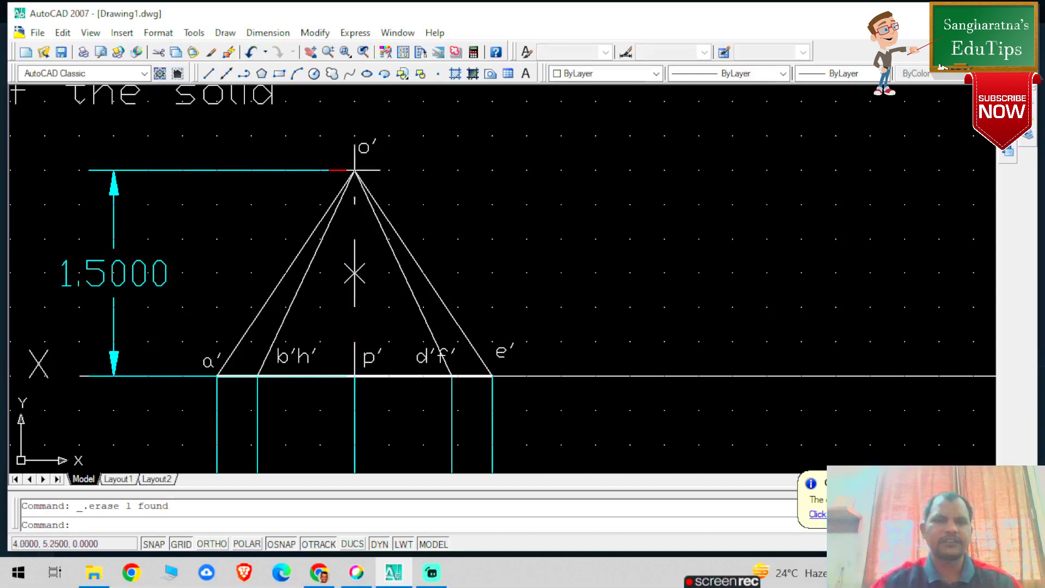
# Draw a horizontal line about 2.5 long through the axis midpoint, extending beyond both sides of the cone's front view
pyautogui.click(208, 74)
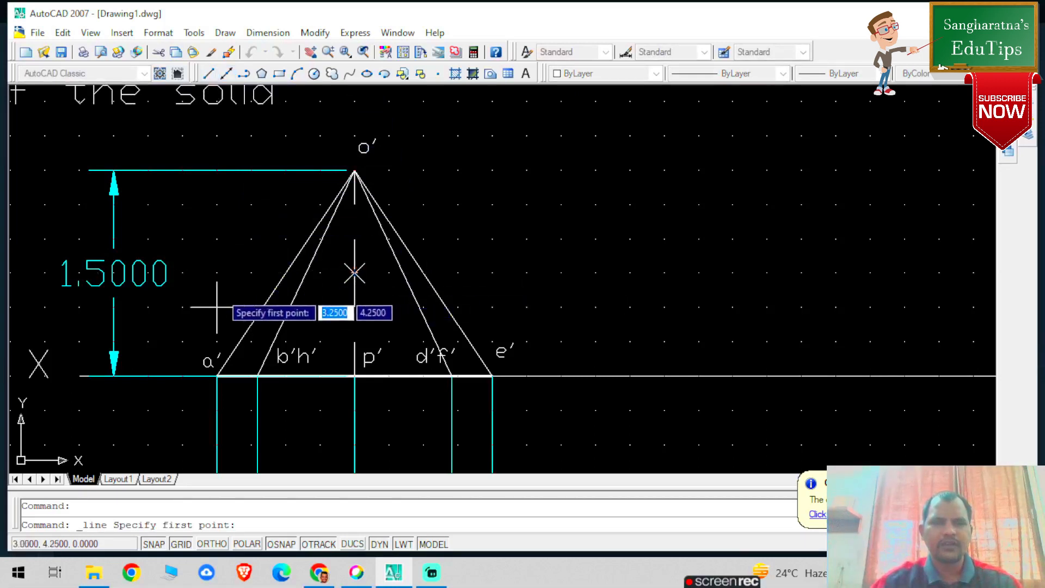
pyautogui.click(216, 272)
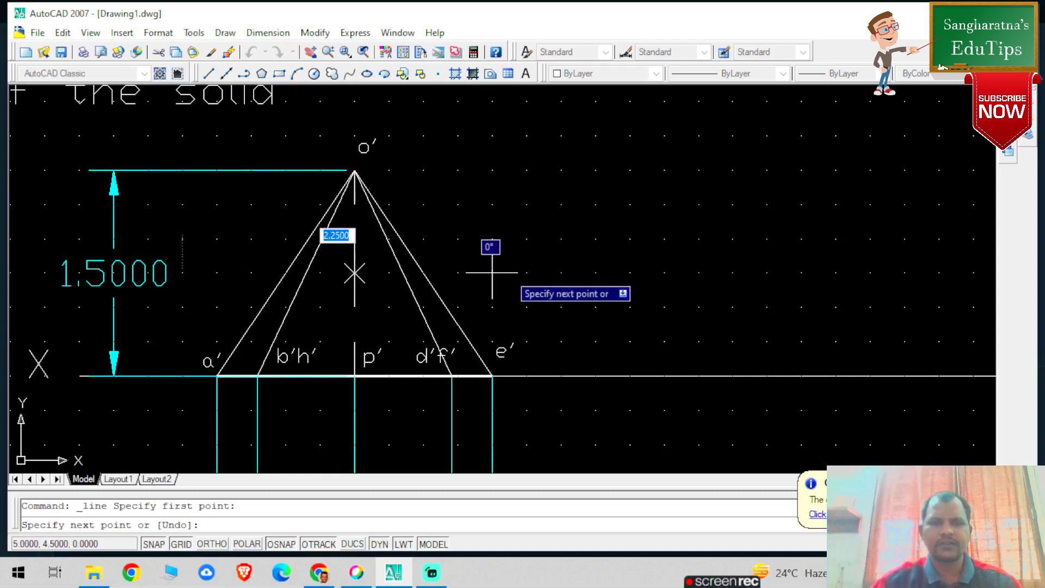
pyautogui.click(527, 272)
pyautogui.press('Escape')
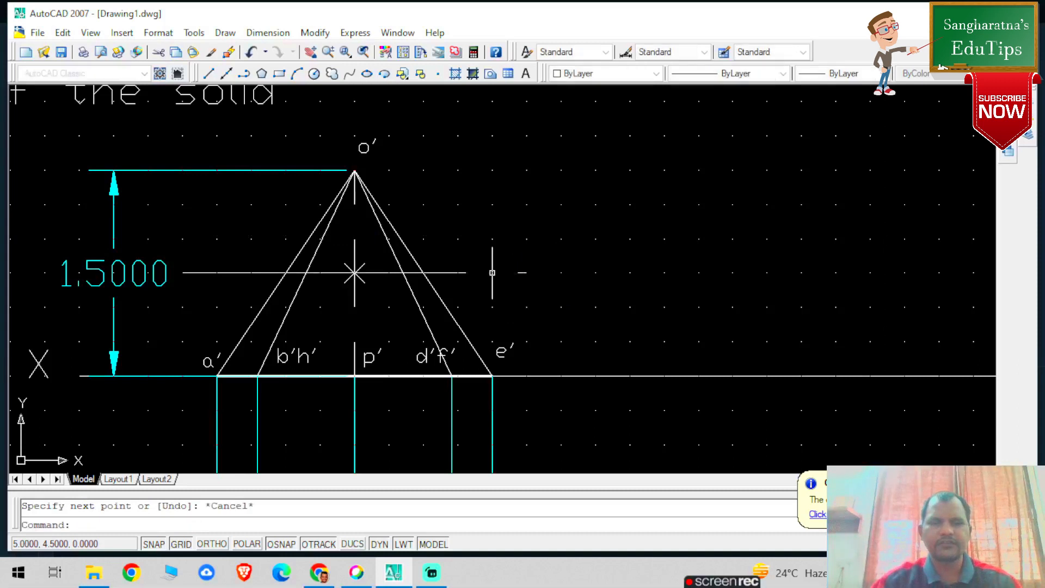
# Colour the horizontal line through the axis midpoint cyan and turn snap off
pyautogui.click(492, 273)
pyautogui.click(597, 75)
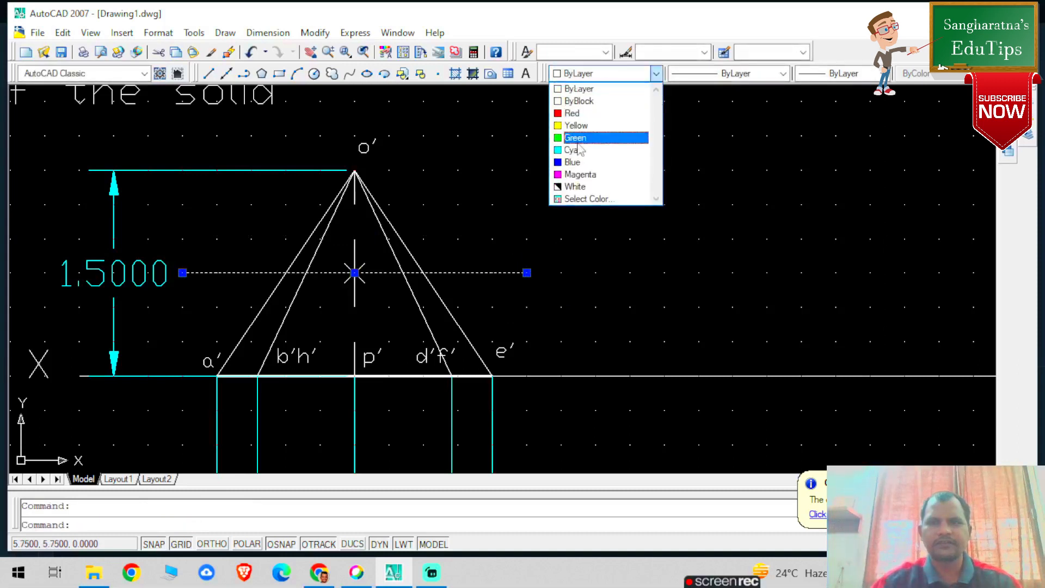
pyautogui.click(583, 148)
pyautogui.press('Escape')
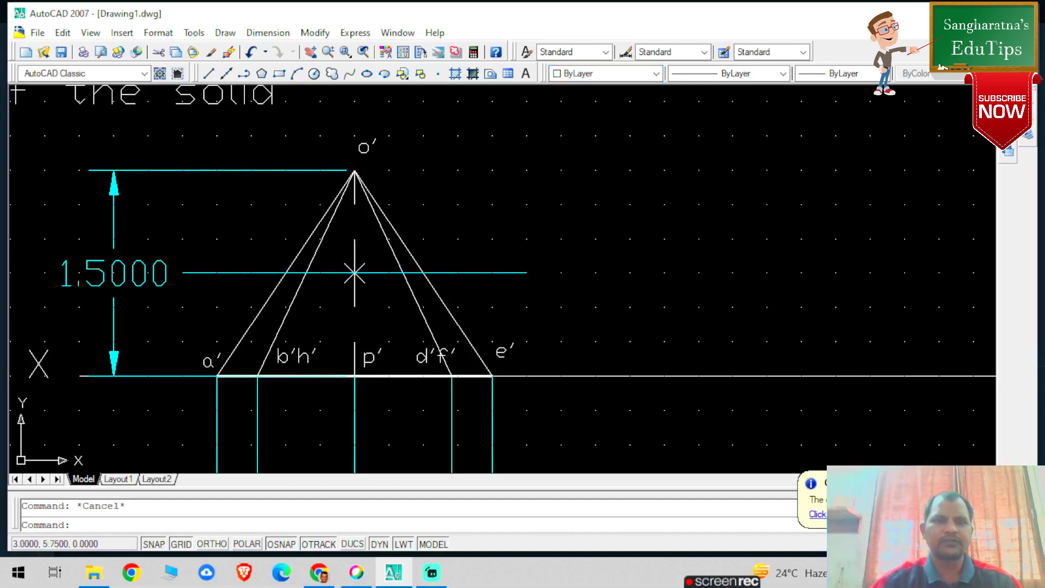
pyautogui.click(212, 78)
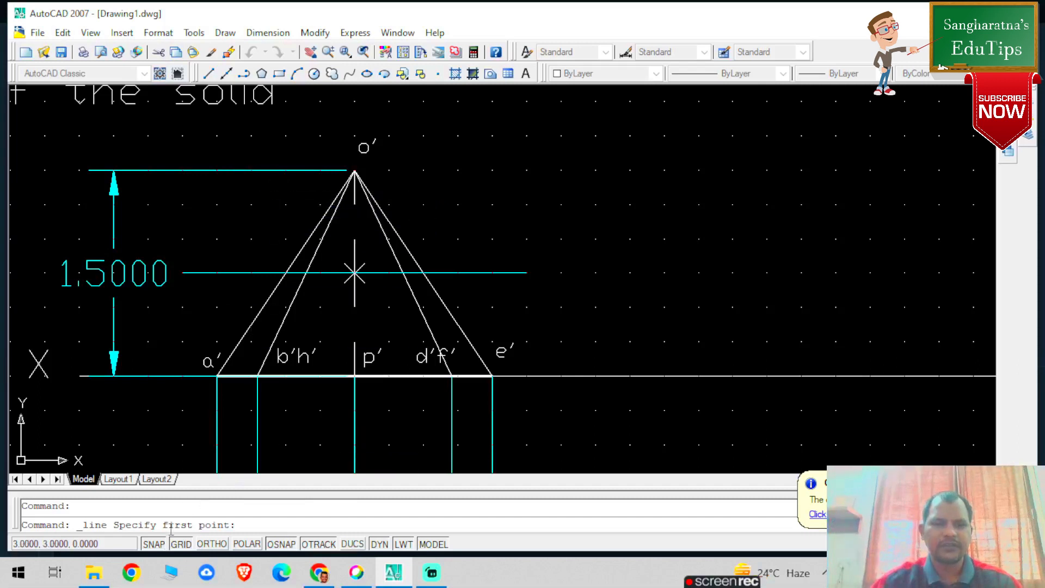
pyautogui.click(155, 545)
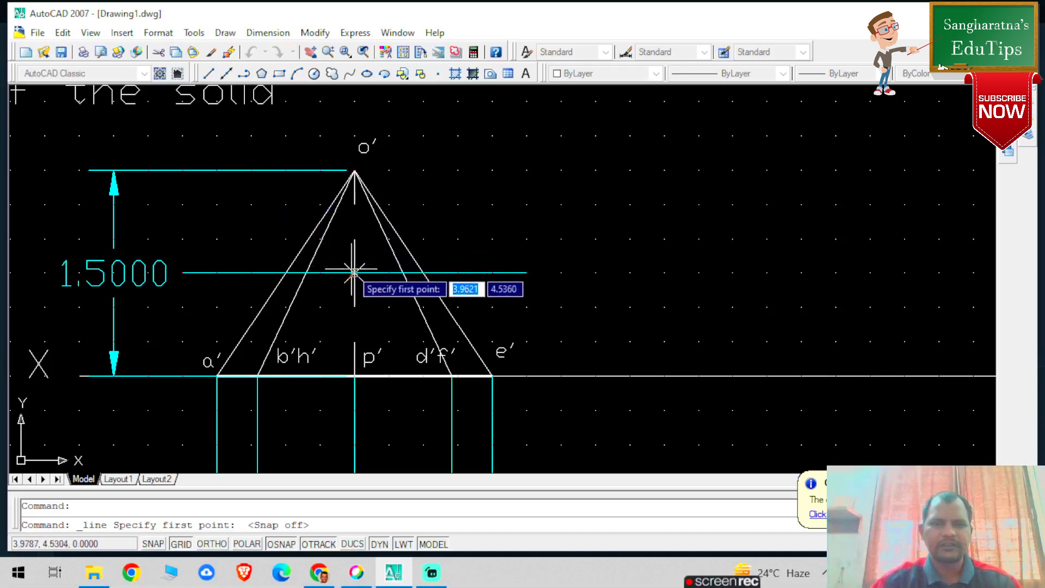
# Try a cutting line at about 45 degrees rising to the left from the axis midpoint, then erase it
pyautogui.click(354, 272)
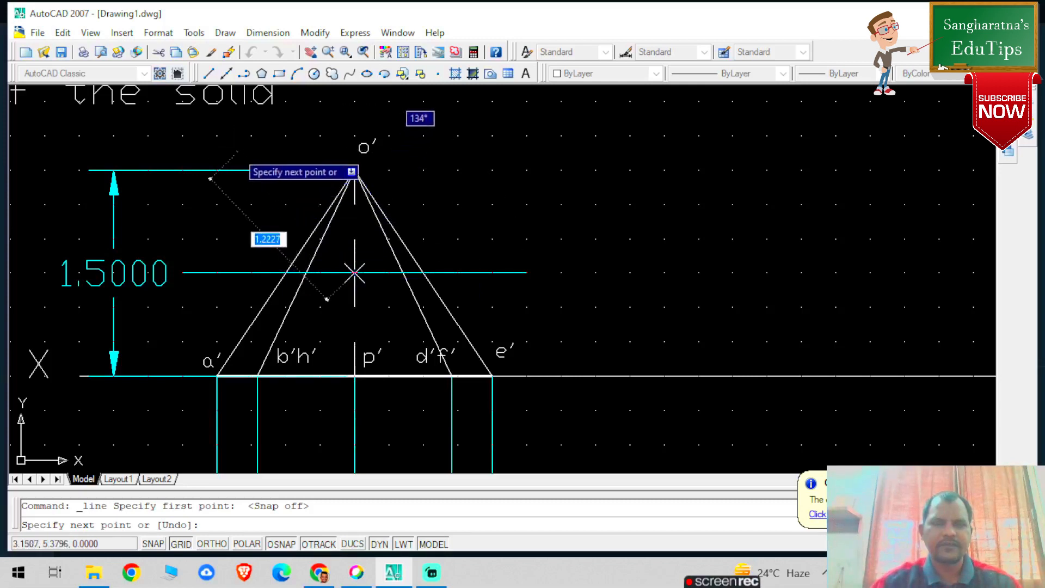
pyautogui.click(237, 154)
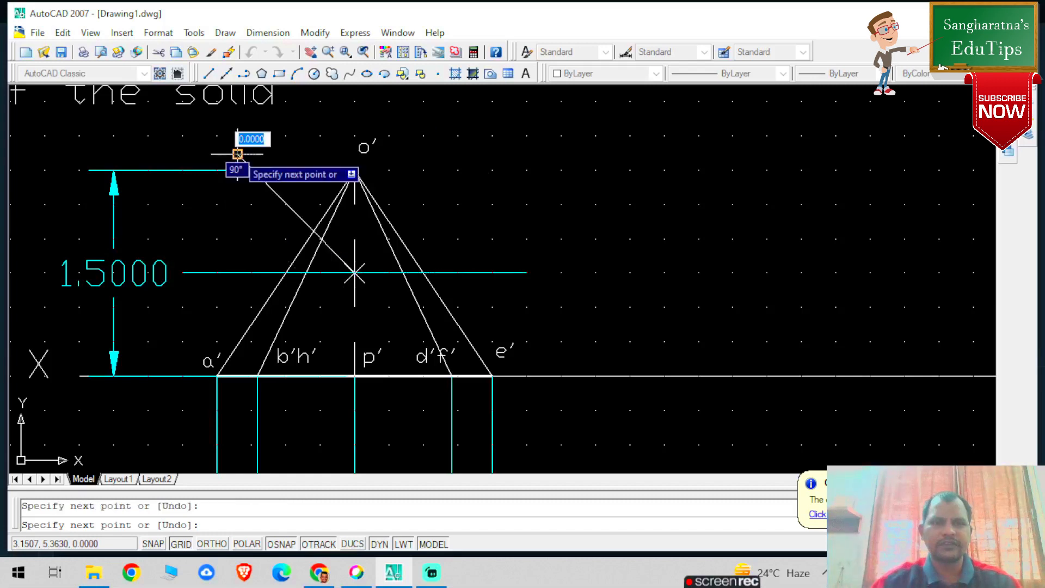
pyautogui.press('Escape')
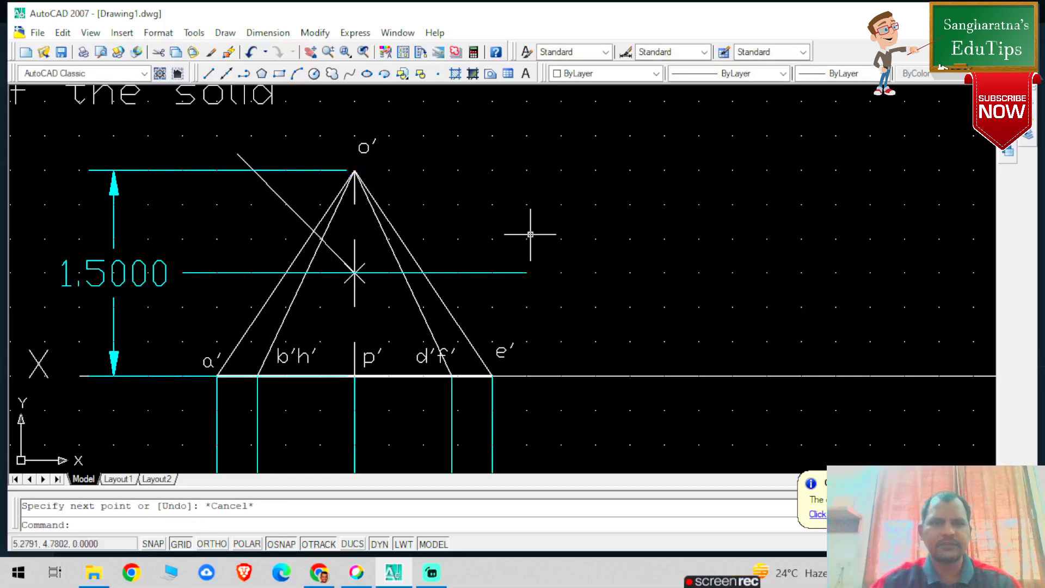
pyautogui.click(211, 74)
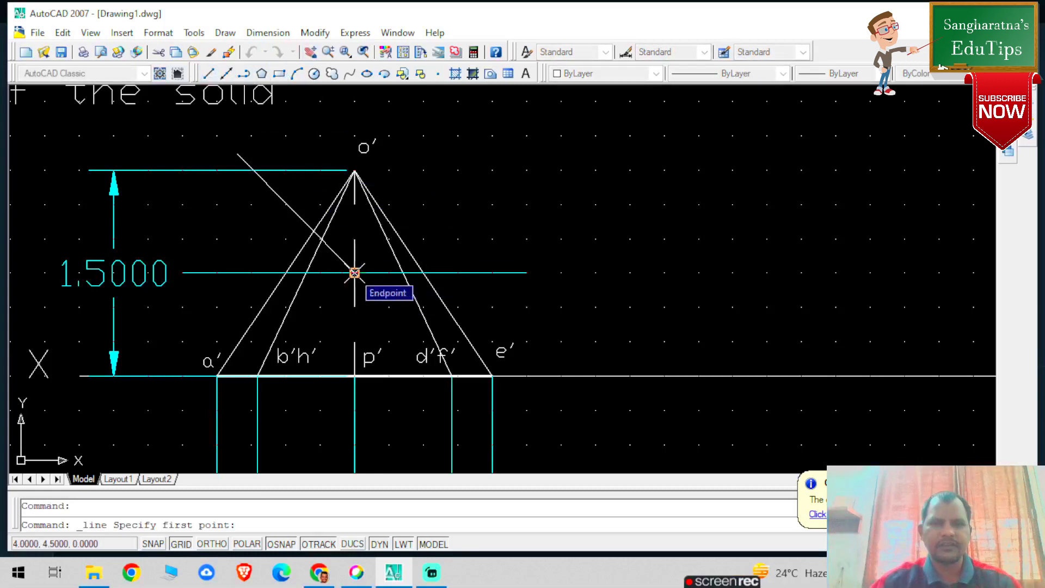
pyautogui.click(354, 272)
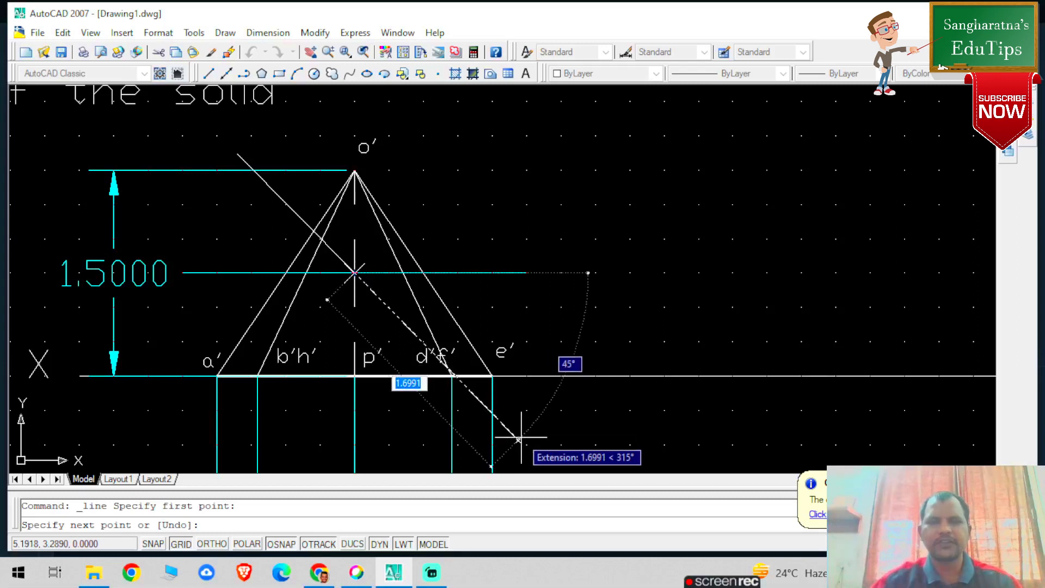
pyautogui.press('Escape')
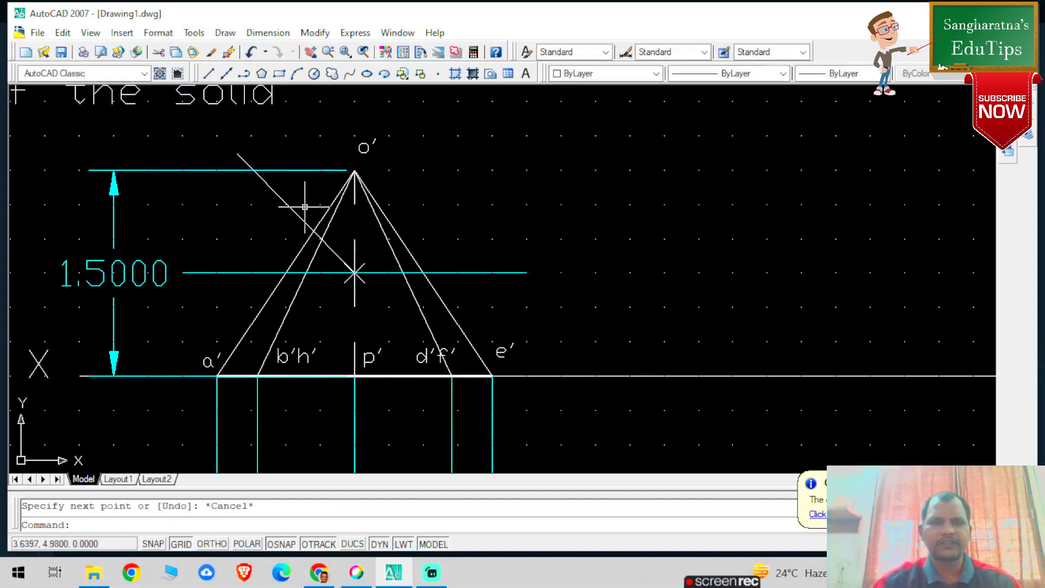
pyautogui.click(296, 212)
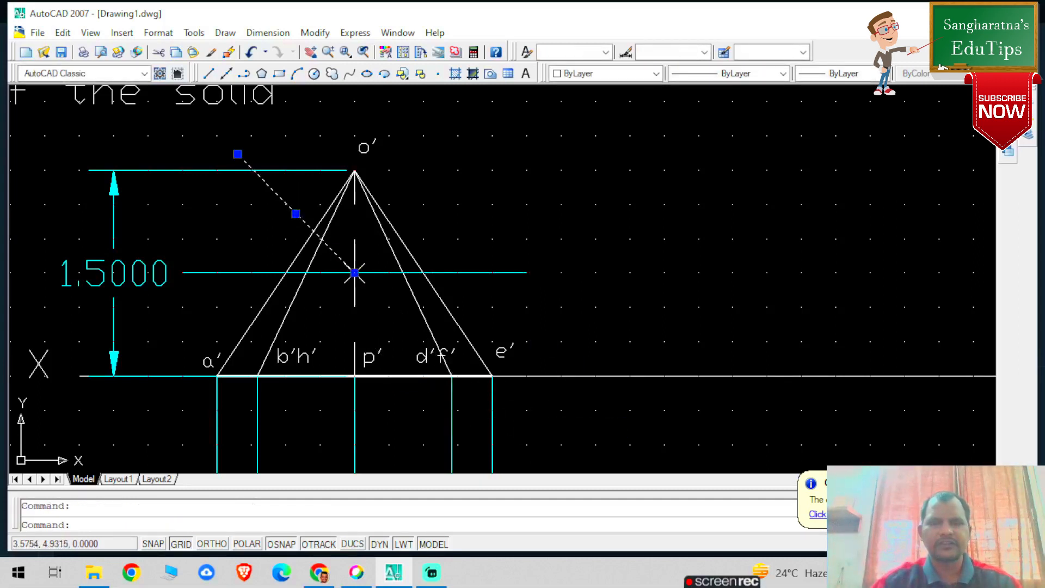
pyautogui.press('Delete')
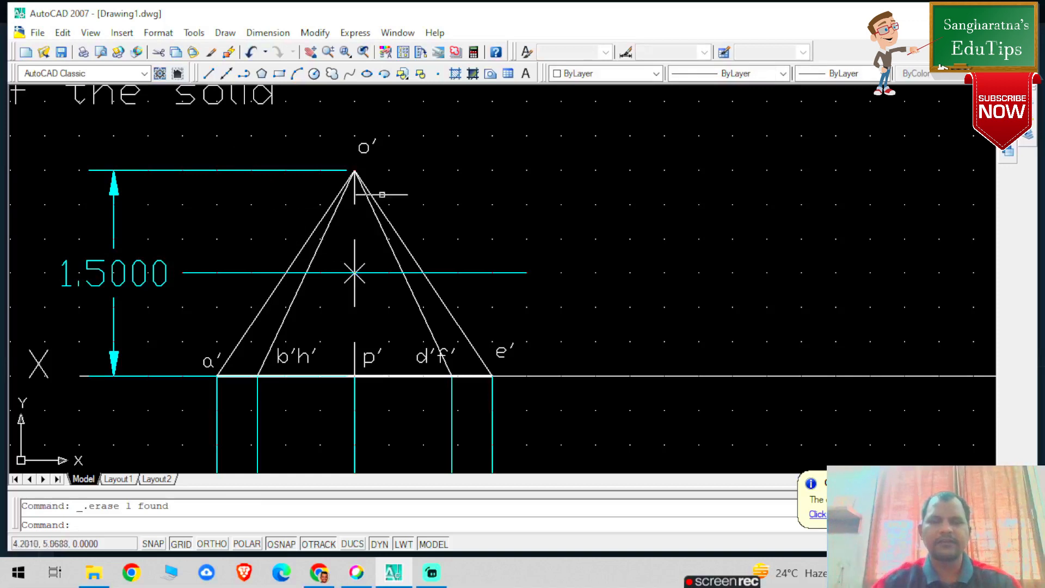
# Draw an inclined line about 1.36 long from the axis midpoint, rising leftward past the cone at about 10 degrees to the horizontal
pyautogui.scroll(-2, 523, 240)
pyautogui.scroll(-1, 615, 181)
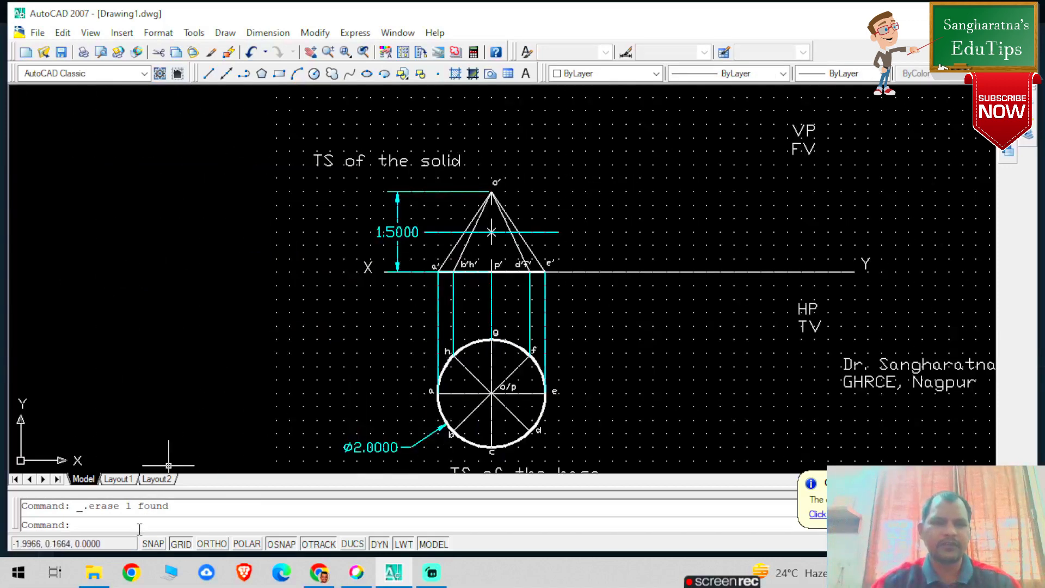
pyautogui.write('z')
pyautogui.press('Return')
pyautogui.write('a')
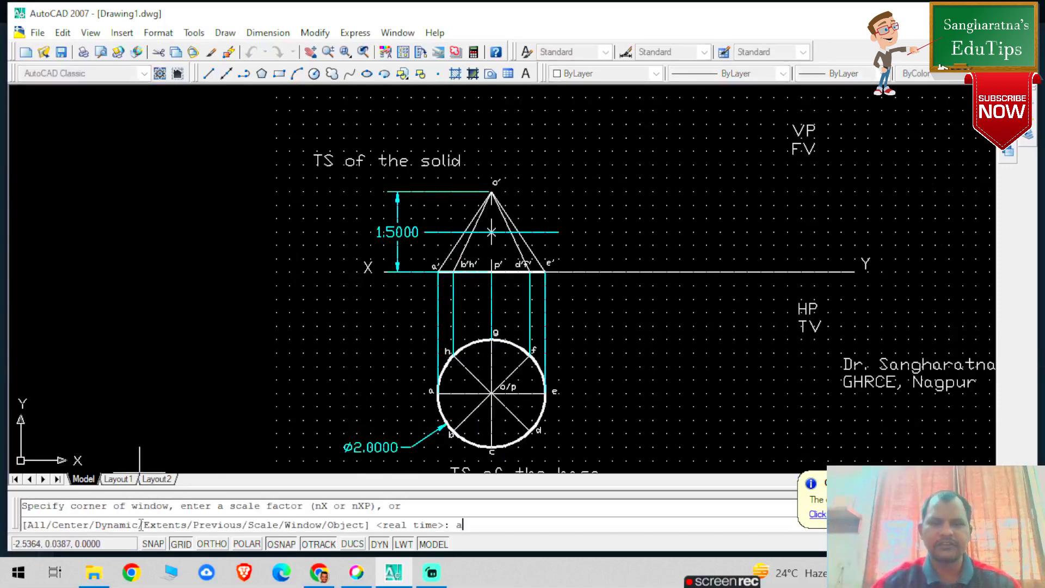
pyautogui.press('Return')
pyautogui.scroll(3, 422, 306)
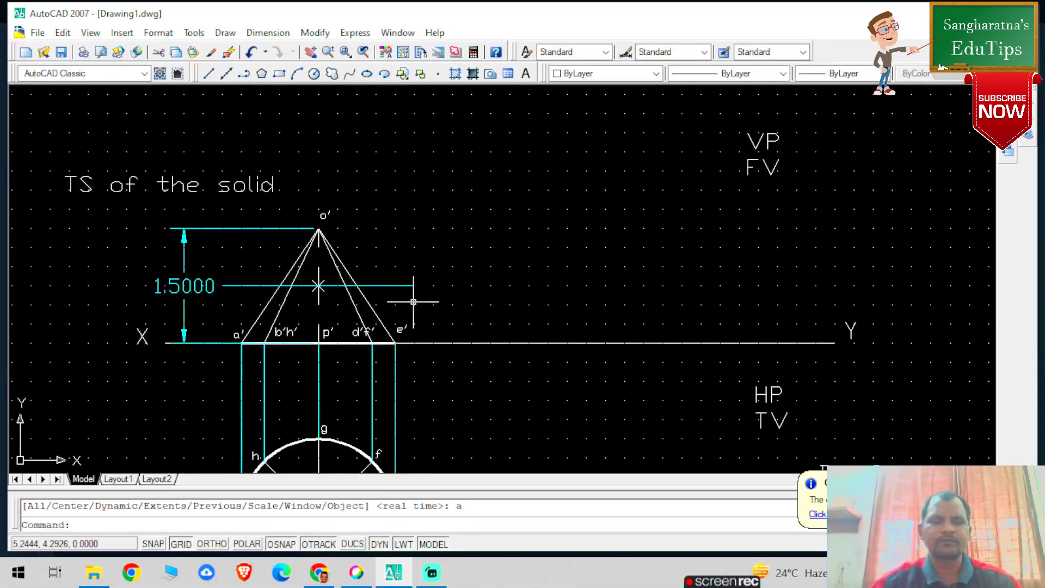
pyautogui.scroll(2, 278, 364)
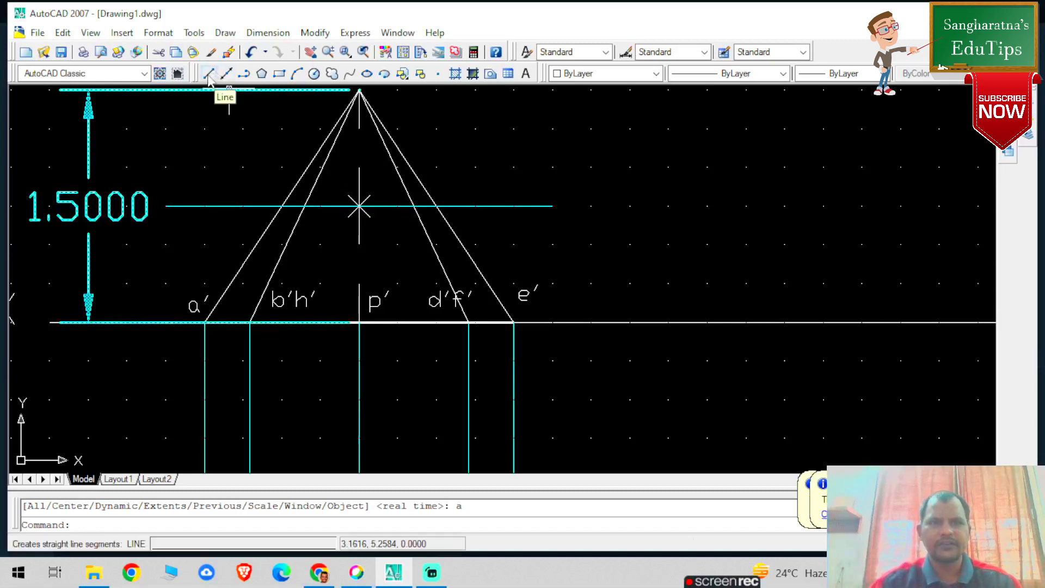
pyautogui.click(208, 78)
pyautogui.click(359, 206)
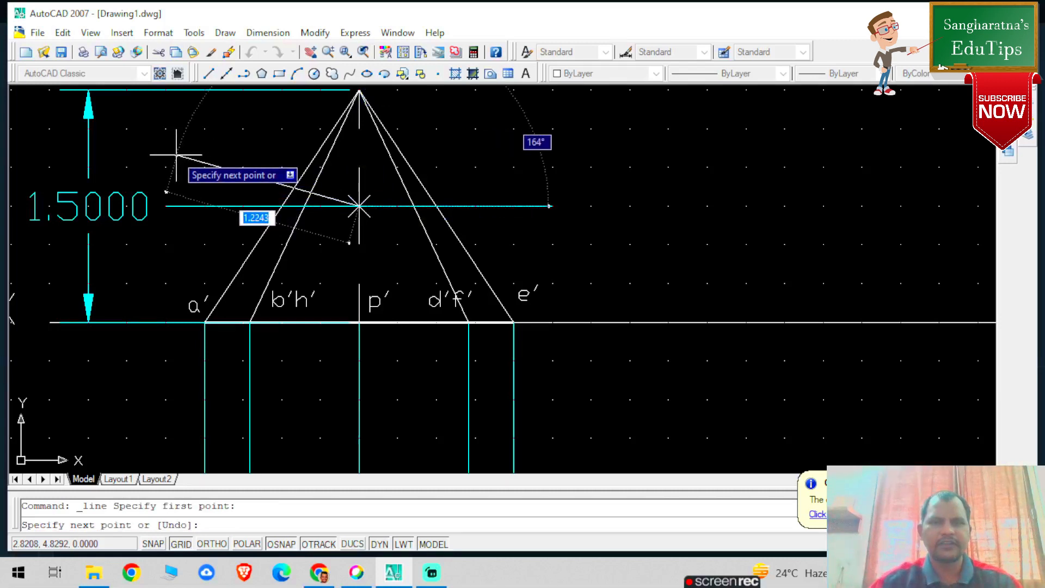
pyautogui.click(151, 170)
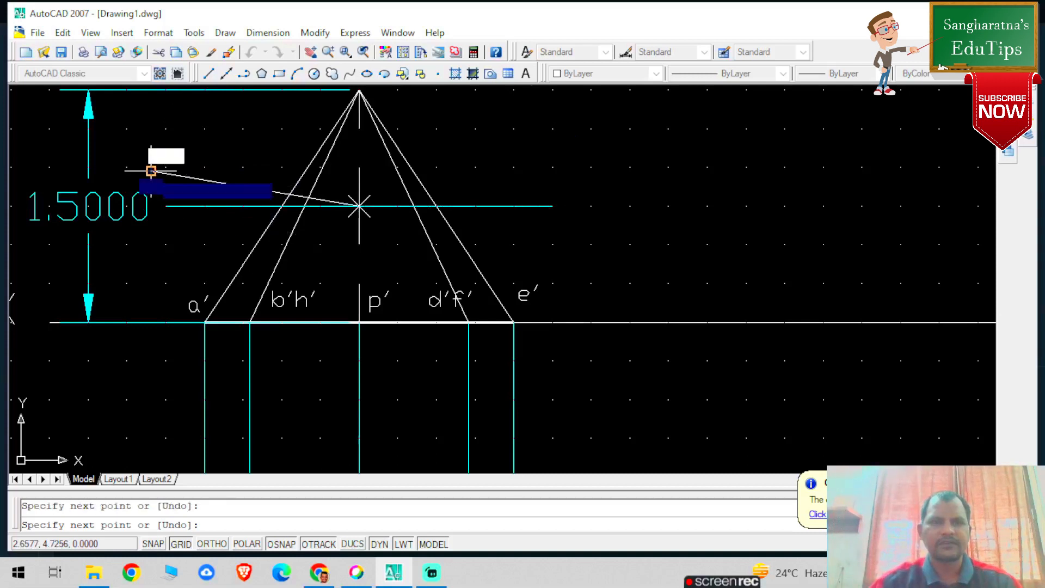
pyautogui.press('Escape')
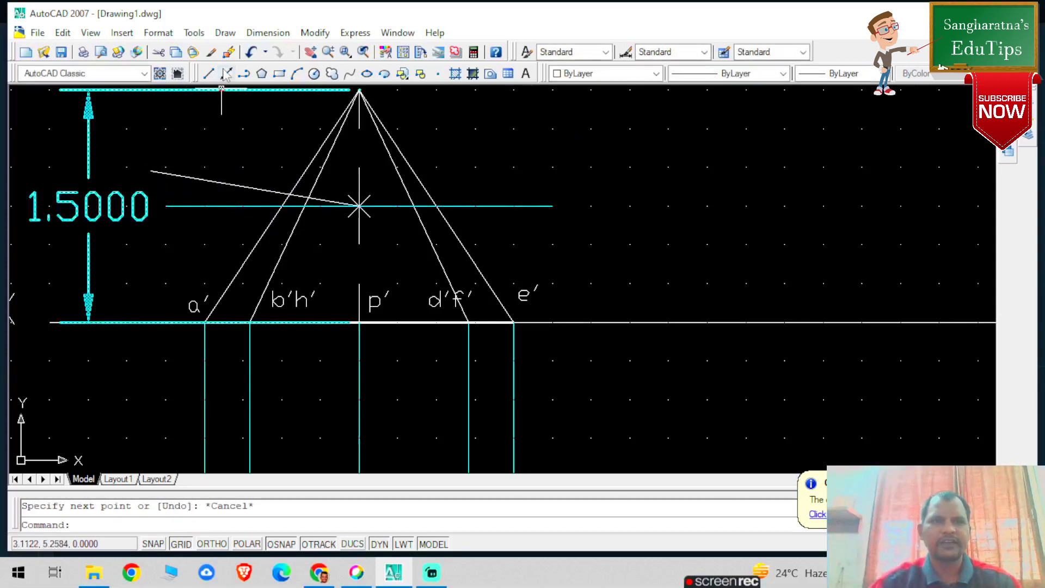
# Extend the cutting line with a collinear segment about 1.6 long from the axis midpoint, sloping down past the cone's right side
pyautogui.click(209, 73)
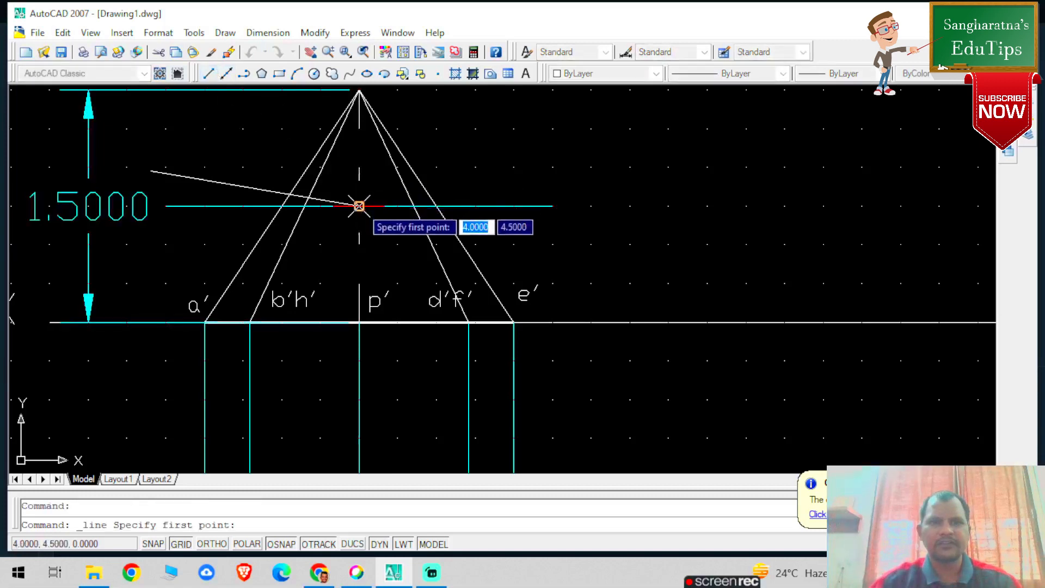
pyautogui.click(359, 206)
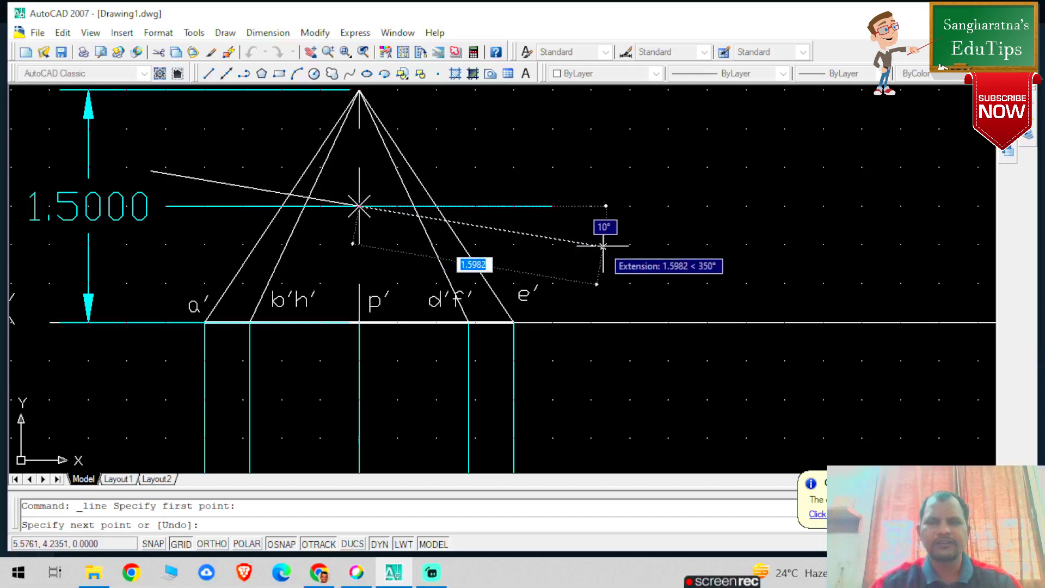
pyautogui.click(603, 246)
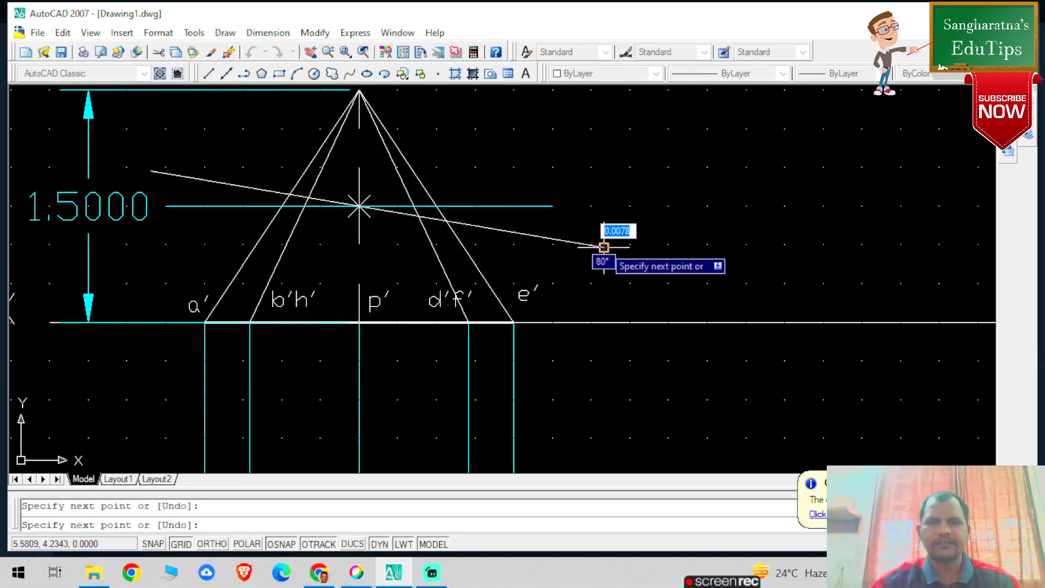
pyautogui.press('Escape')
pyautogui.click(237, 186)
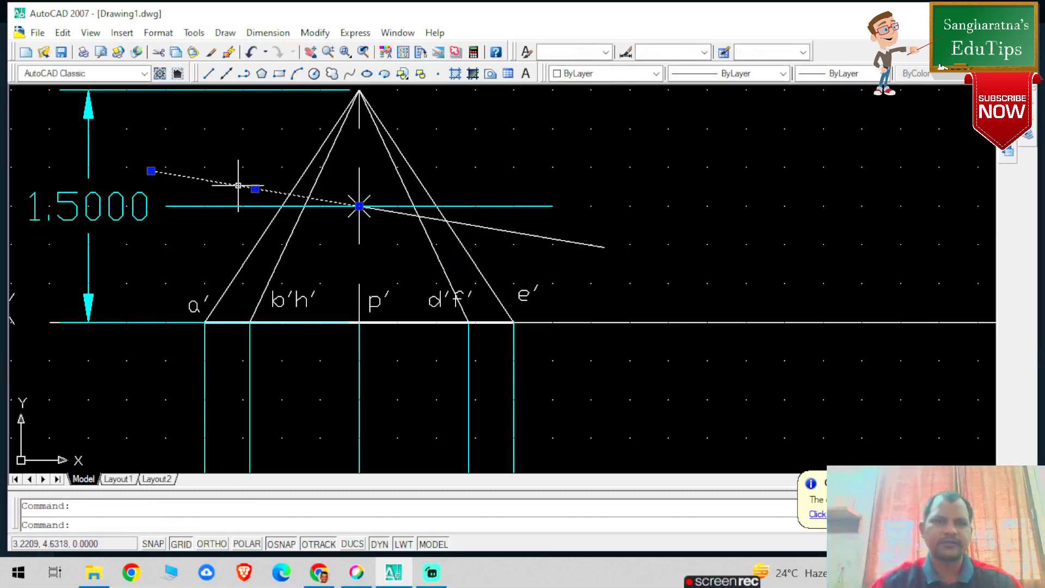
pyautogui.rightClick(408, 215)
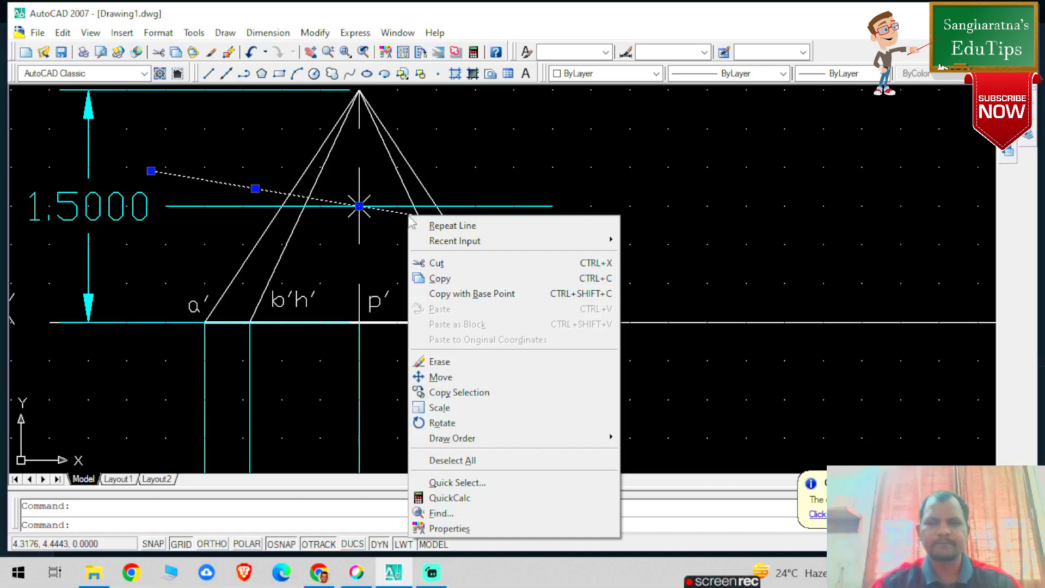
pyautogui.press('Escape')
pyautogui.press('Escape')
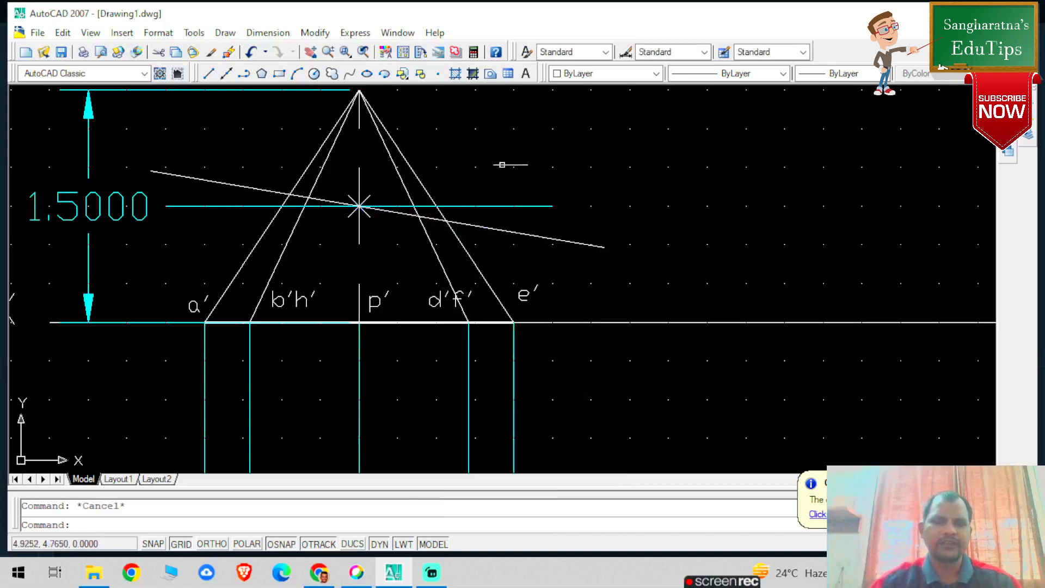
pyautogui.click(471, 225)
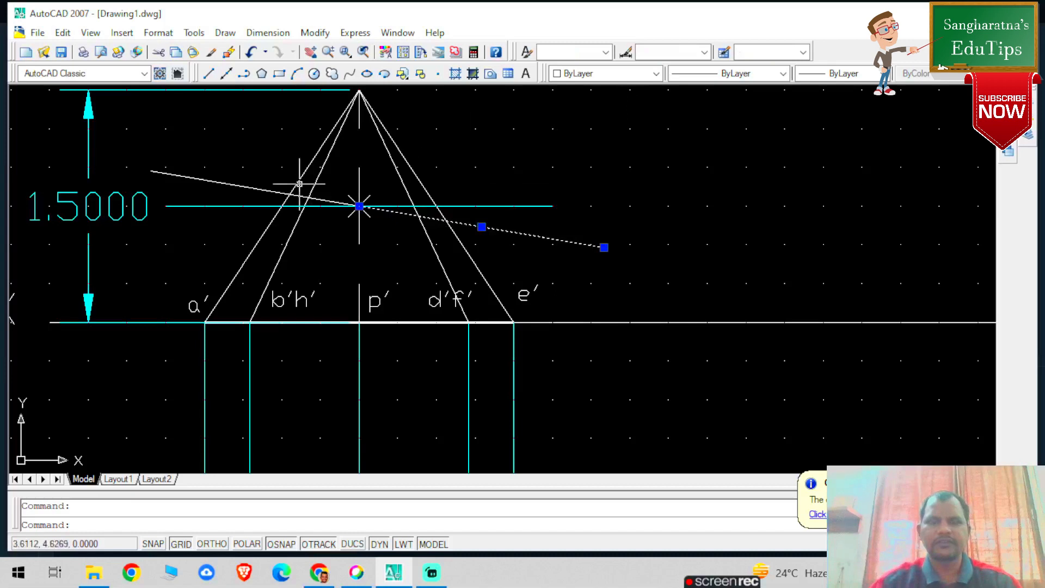
pyautogui.click(270, 190)
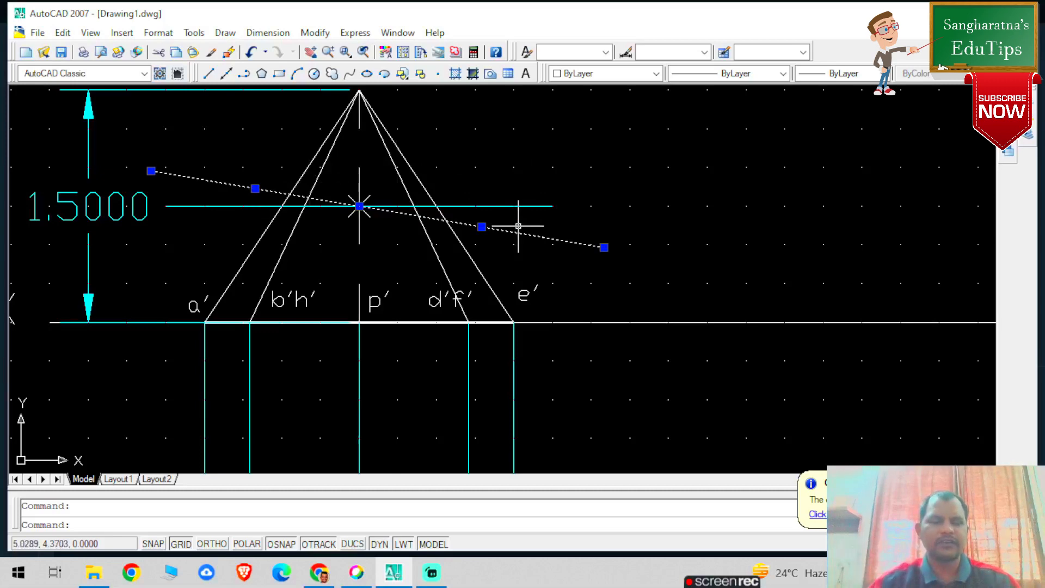
pyautogui.press('Escape')
# Add an angular dimension between the horizontal line and the inclined cutting line, placed to the left of the cone
pyautogui.scroll(-3, 511, 206)
pyautogui.scroll(2, 513, 206)
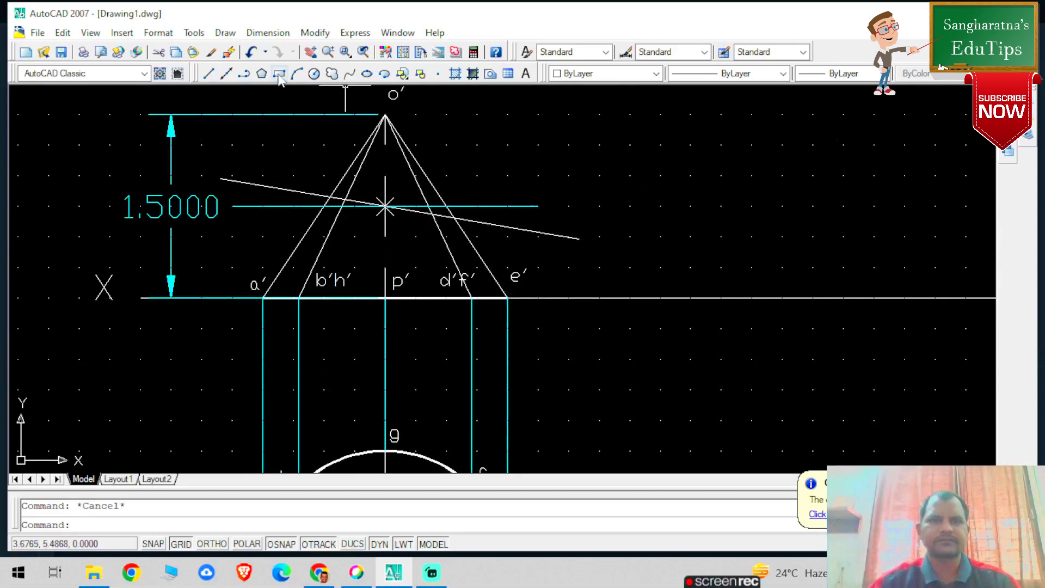
pyautogui.click(268, 33)
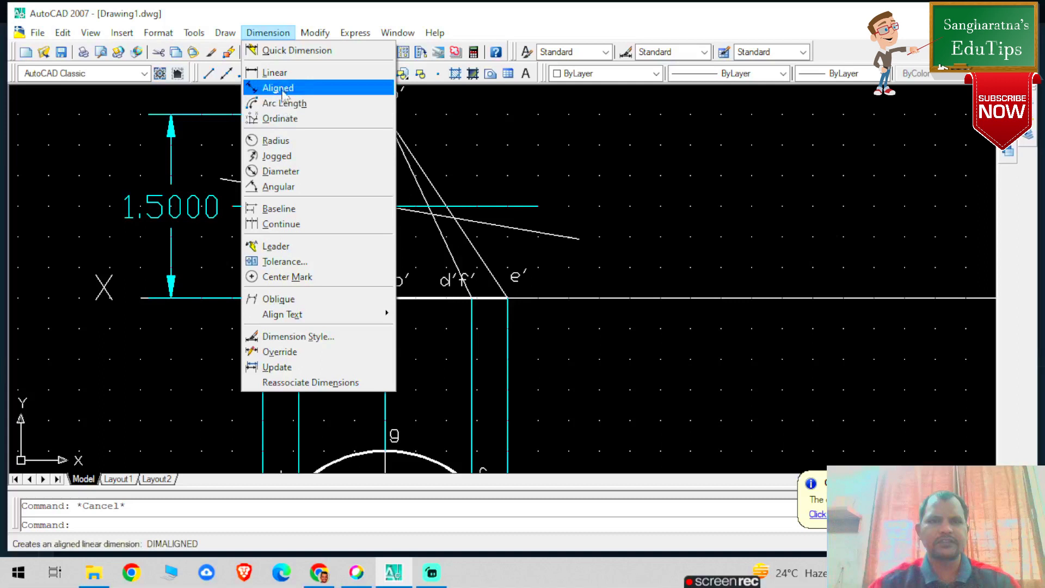
pyautogui.click(280, 186)
pyautogui.click(385, 205)
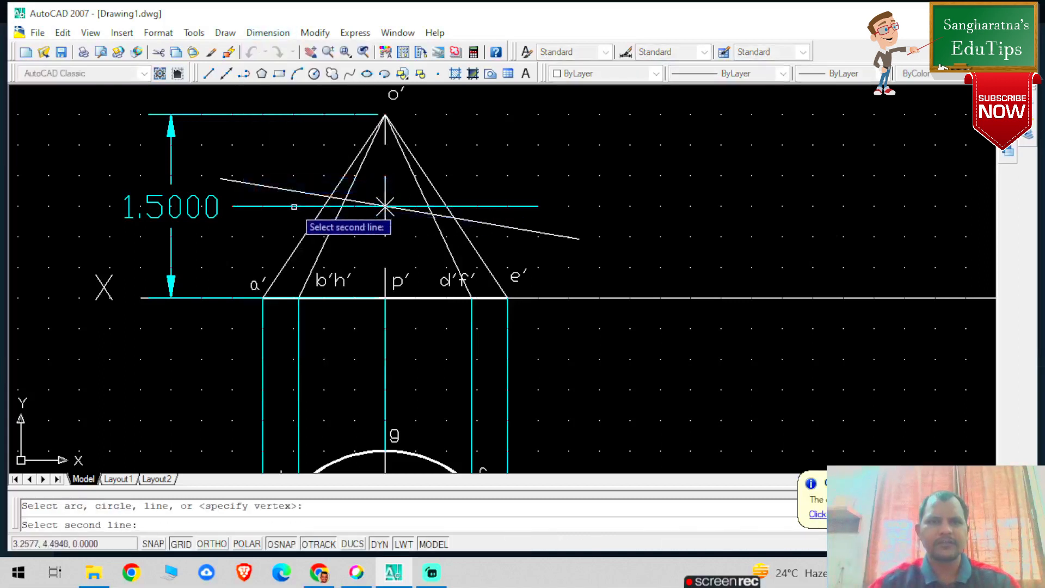
pyautogui.click(299, 192)
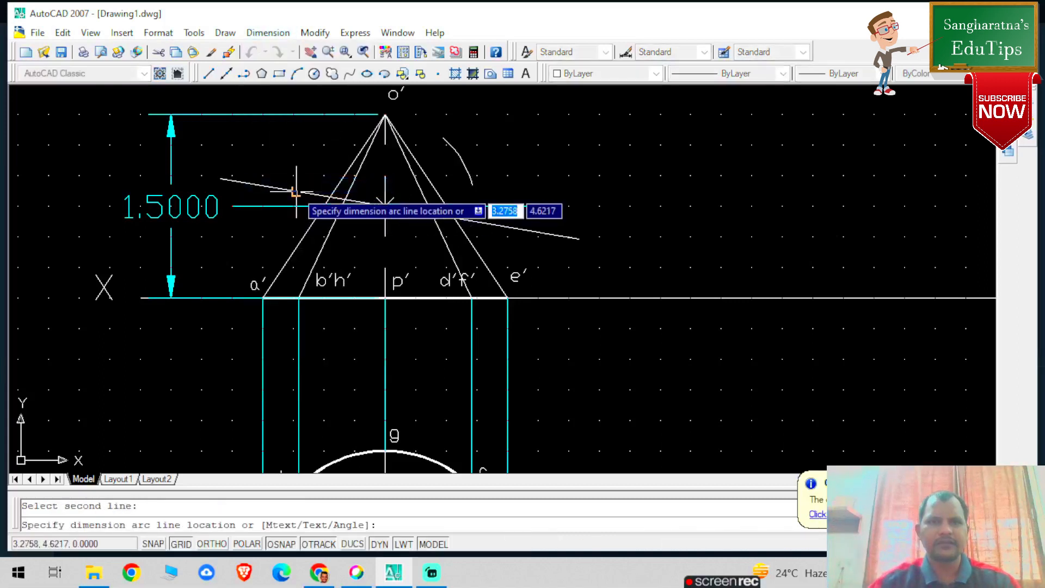
pyautogui.click(241, 188)
# Colour the cutting line's angular dimension cyan
pyautogui.click(292, 147)
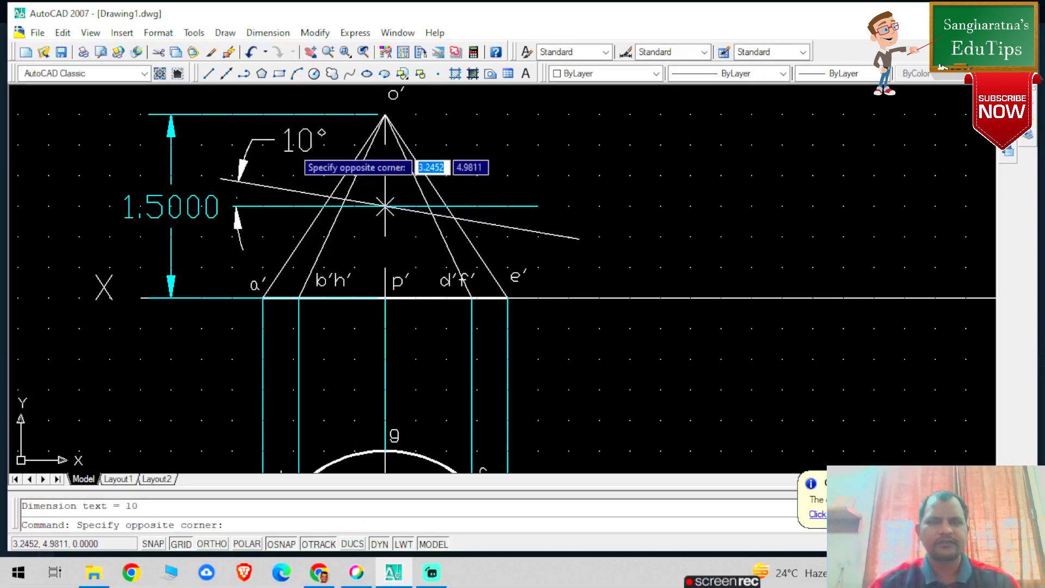
pyautogui.click(308, 149)
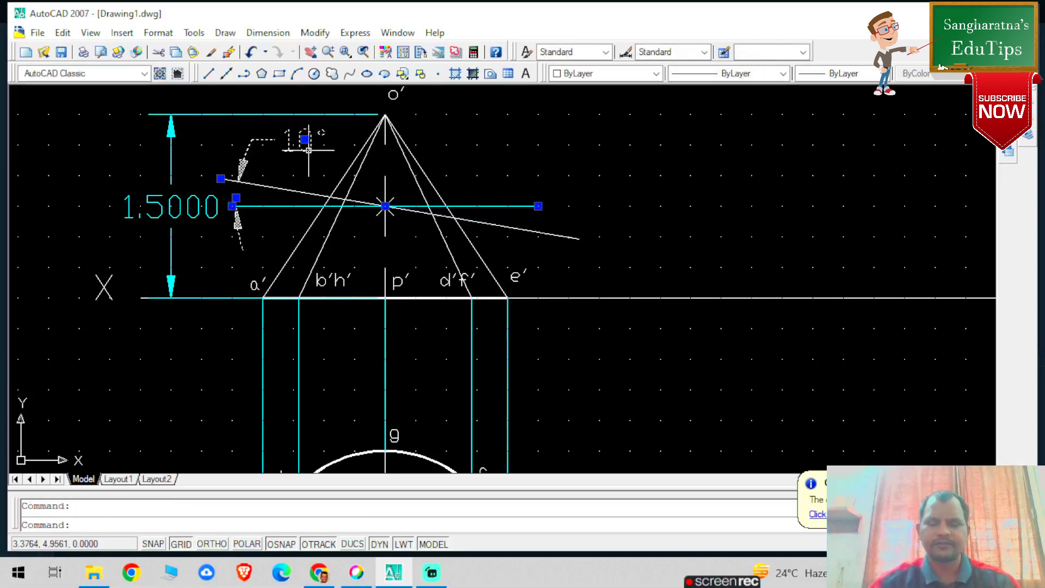
pyautogui.click(638, 79)
pyautogui.click(593, 148)
pyautogui.press('Escape')
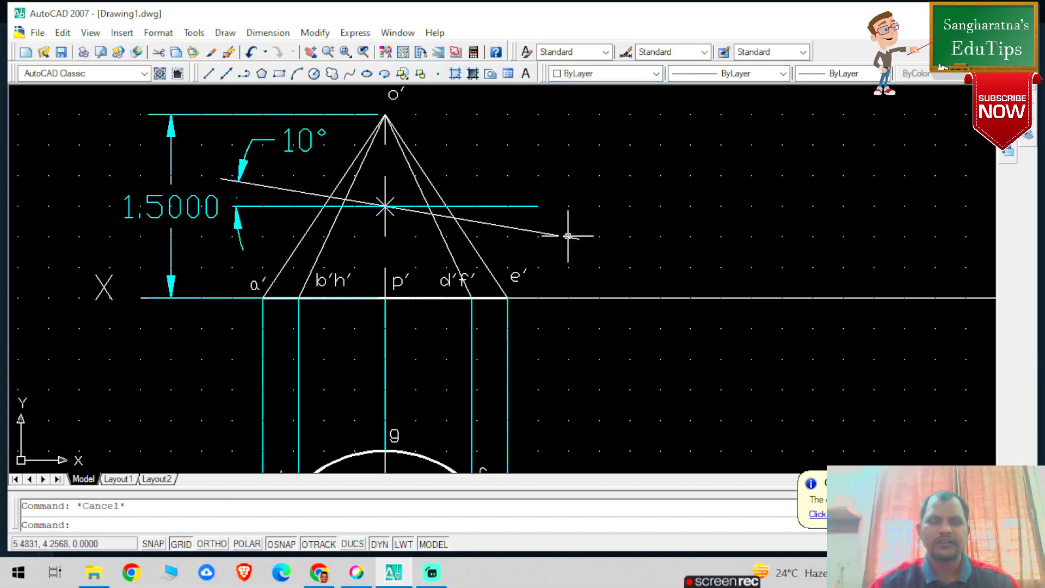
pyautogui.click(515, 227)
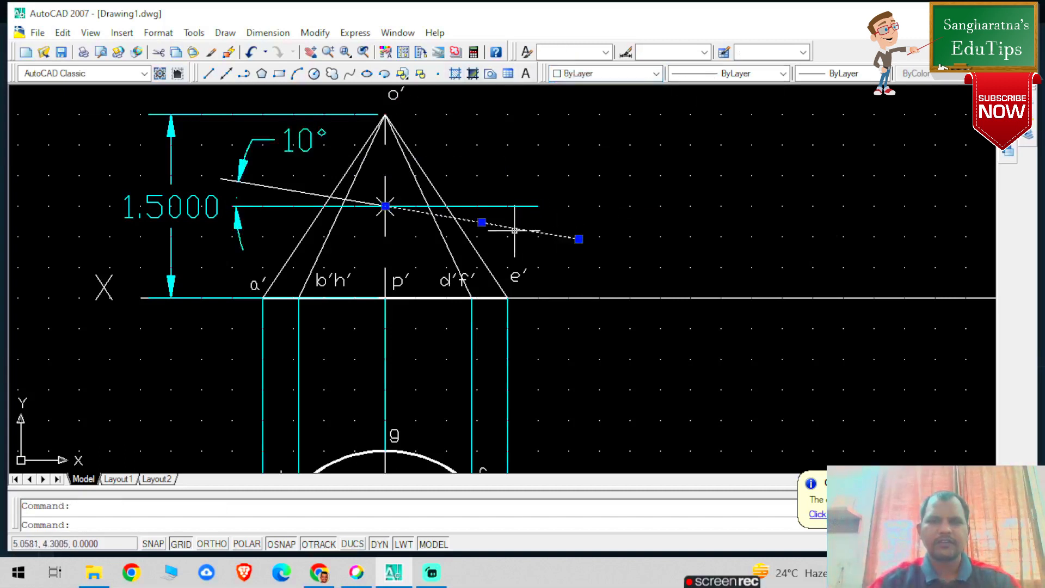
pyautogui.click(305, 193)
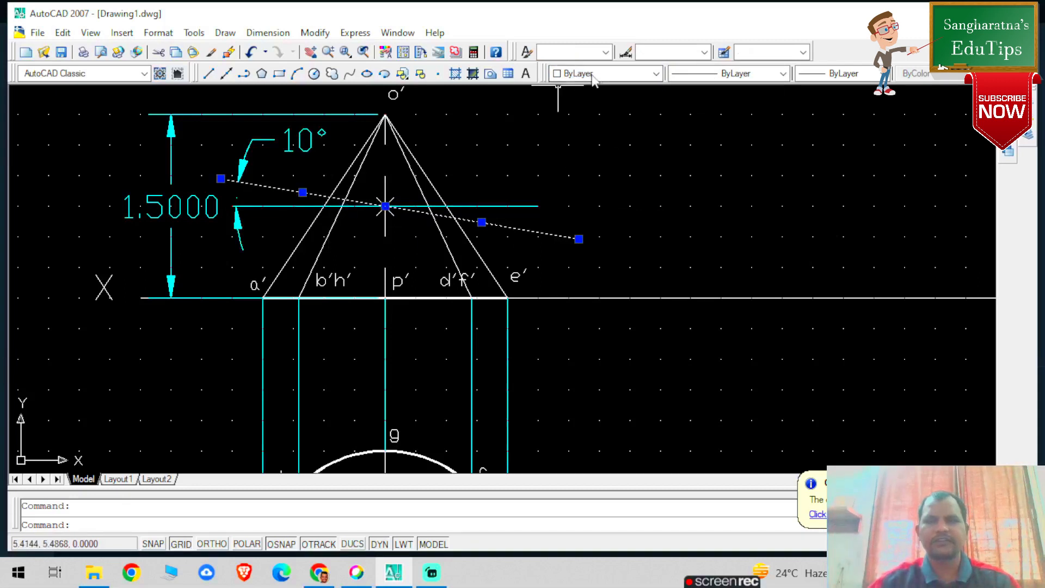
pyautogui.click(639, 79)
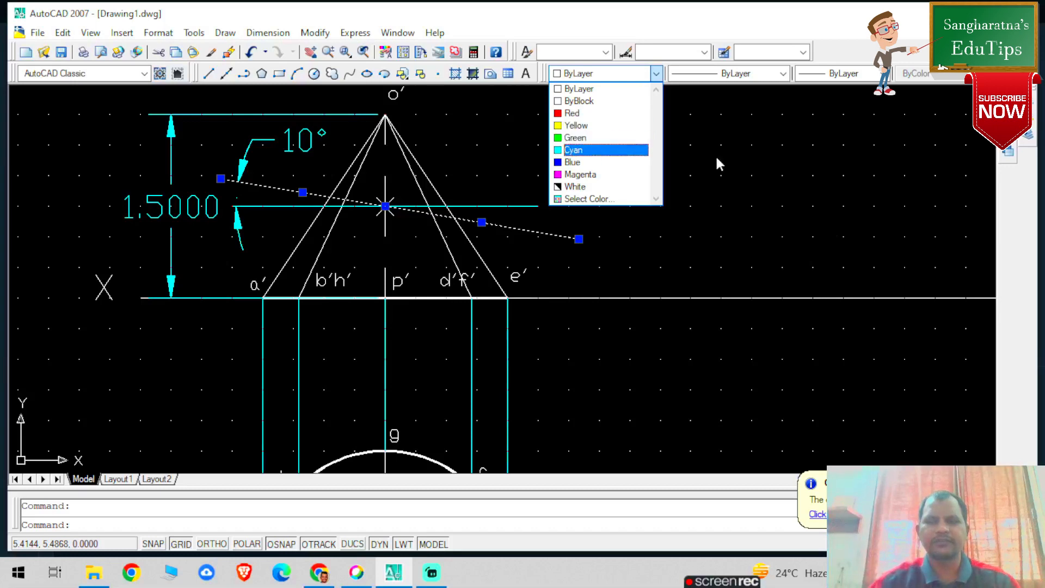
pyautogui.press('Escape')
pyautogui.press('Escape')
# Place point markers where the inclined cutting line crosses the four generators o'a', o'b'h', o'd'f' and o'e' in the front view
pyautogui.scroll(-5, 517, 204)
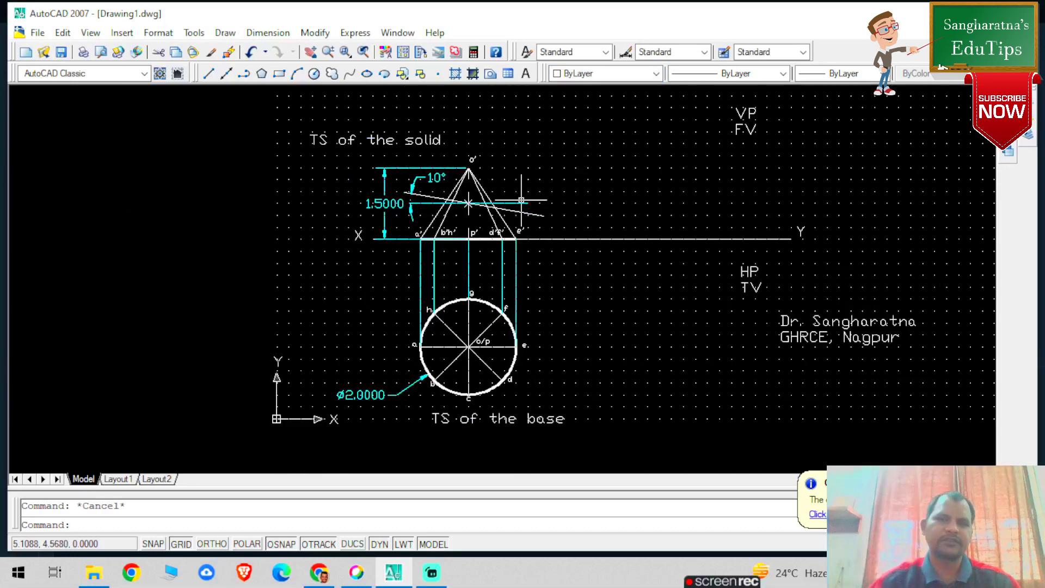
pyautogui.scroll(3, 582, 168)
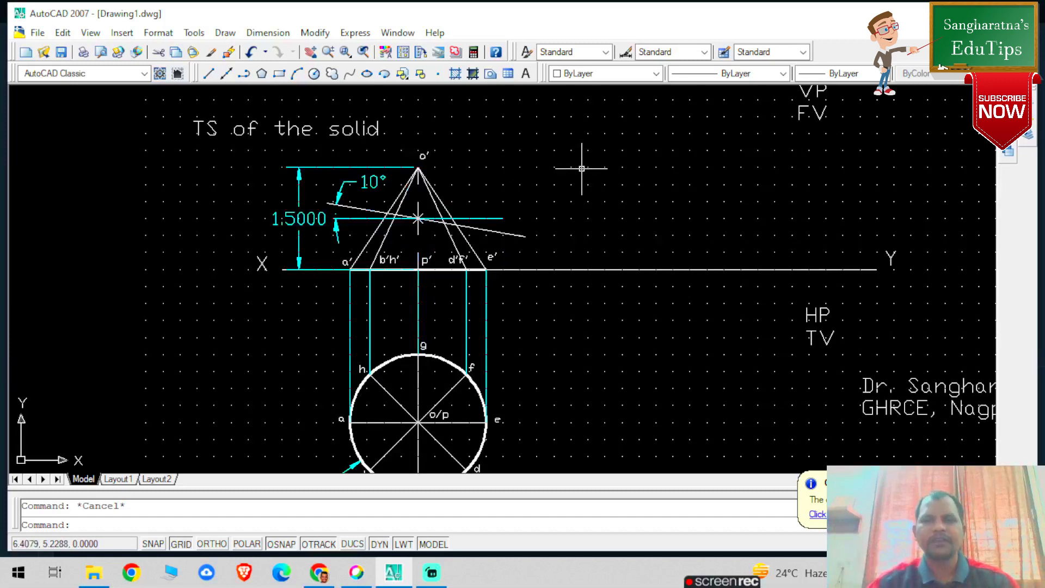
pyautogui.scroll(3, 471, 192)
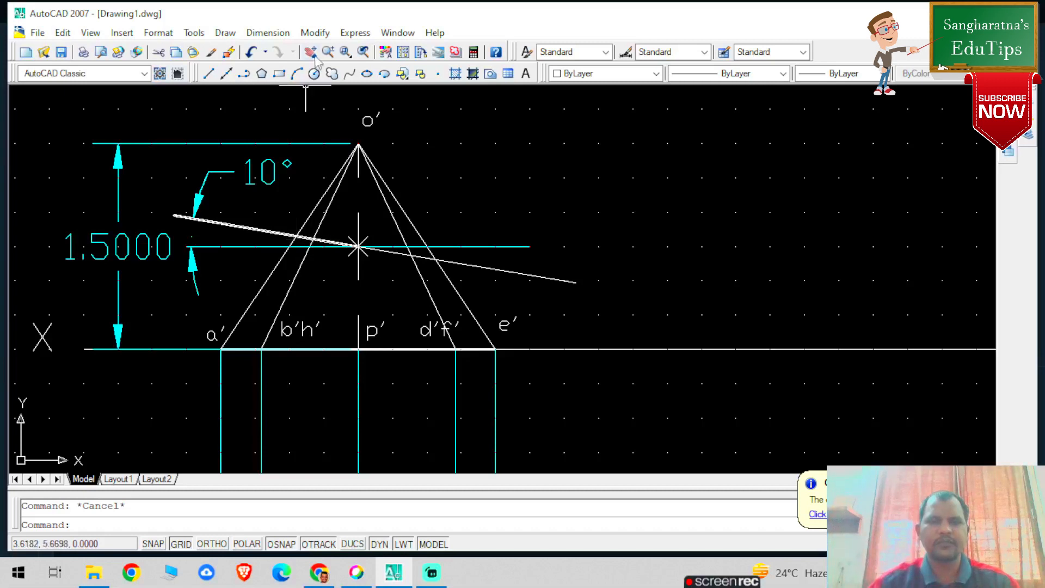
pyautogui.click(438, 74)
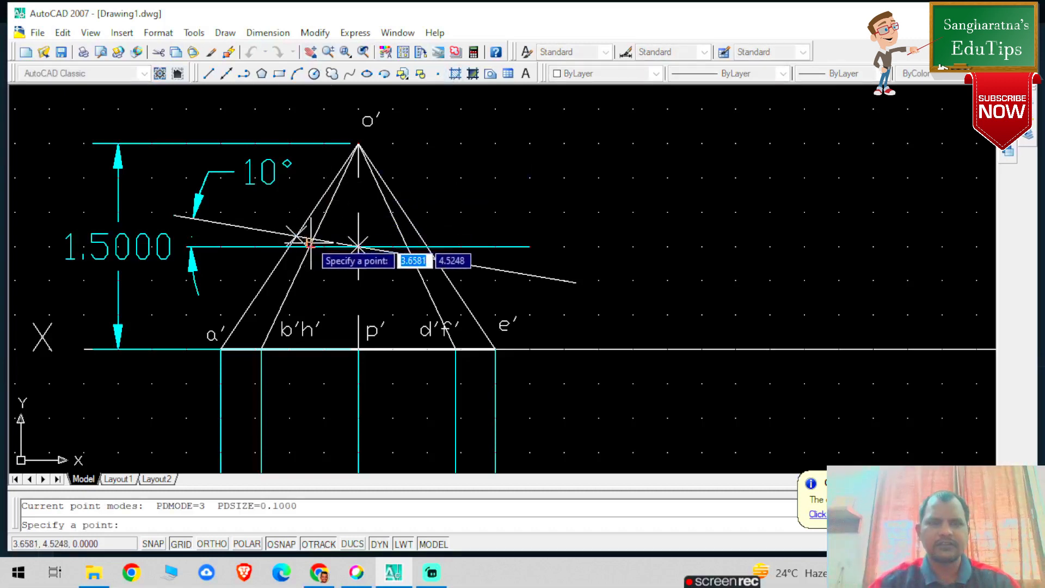
pyautogui.click(313, 238)
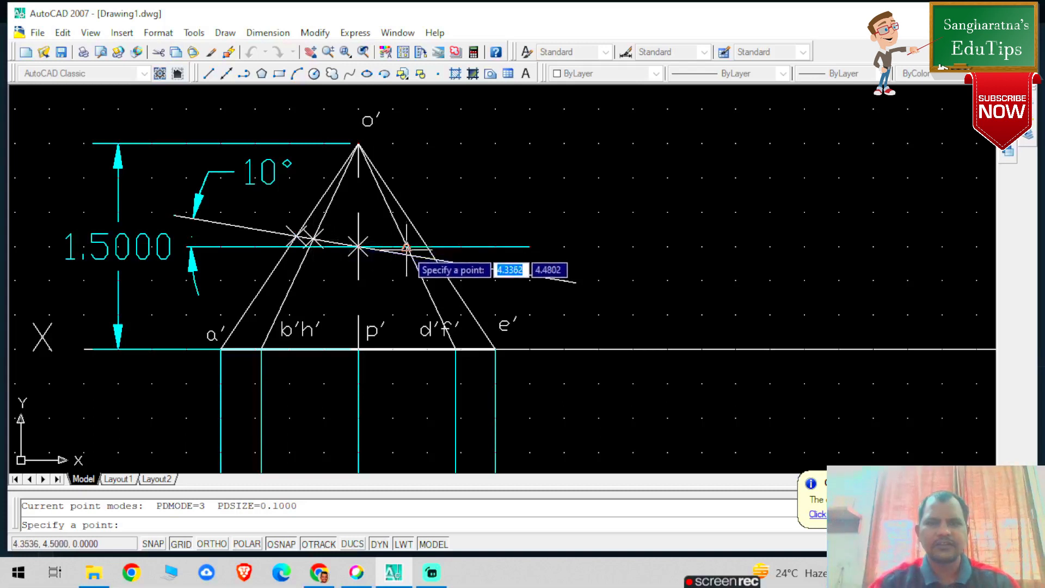
pyautogui.click(411, 255)
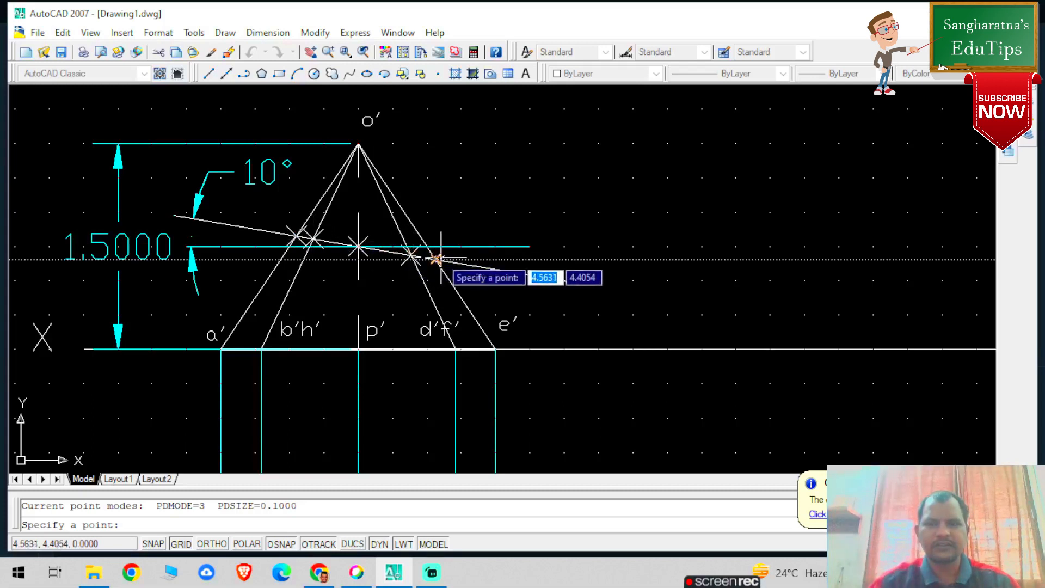
pyautogui.click(436, 258)
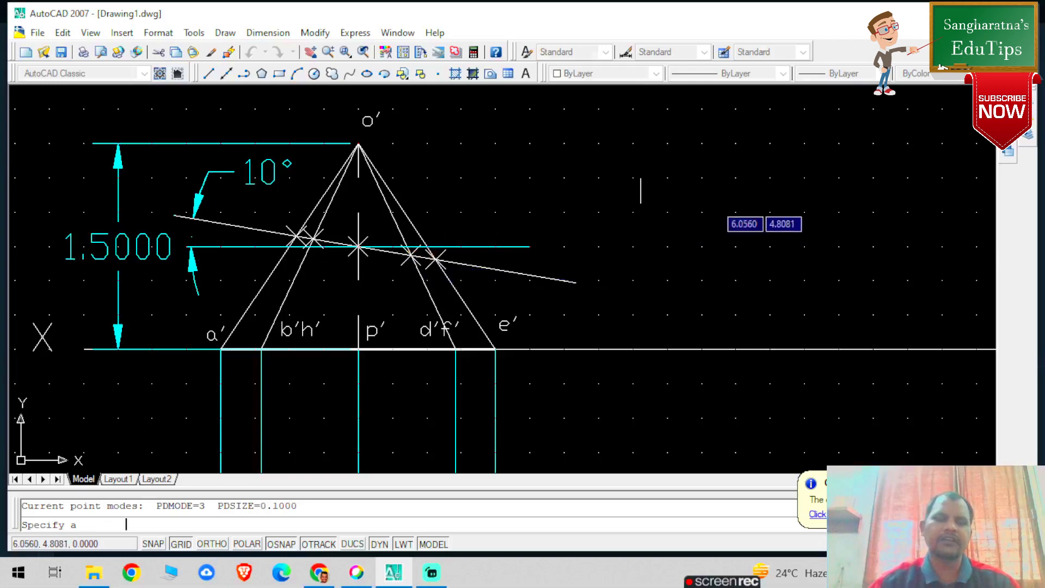
pyautogui.press('Escape')
# Start single-line text with height 0.1 and rotation 0, and label the cutting line's intersection with generator o'a' as 1'
pyautogui.scroll(-4, 497, 240)
pyautogui.scroll(3, 604, 321)
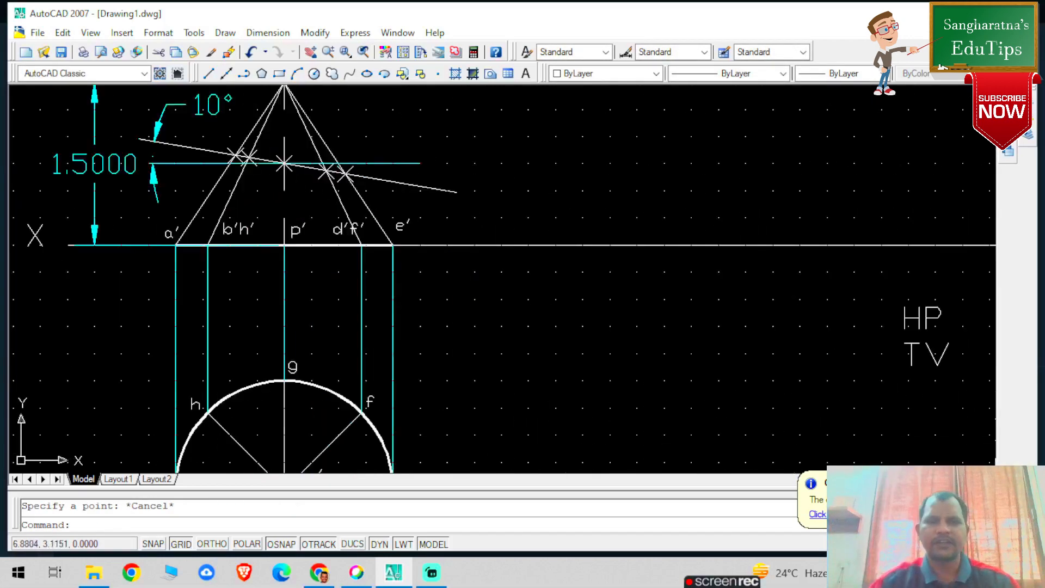
pyautogui.scroll(-1, 208, 169)
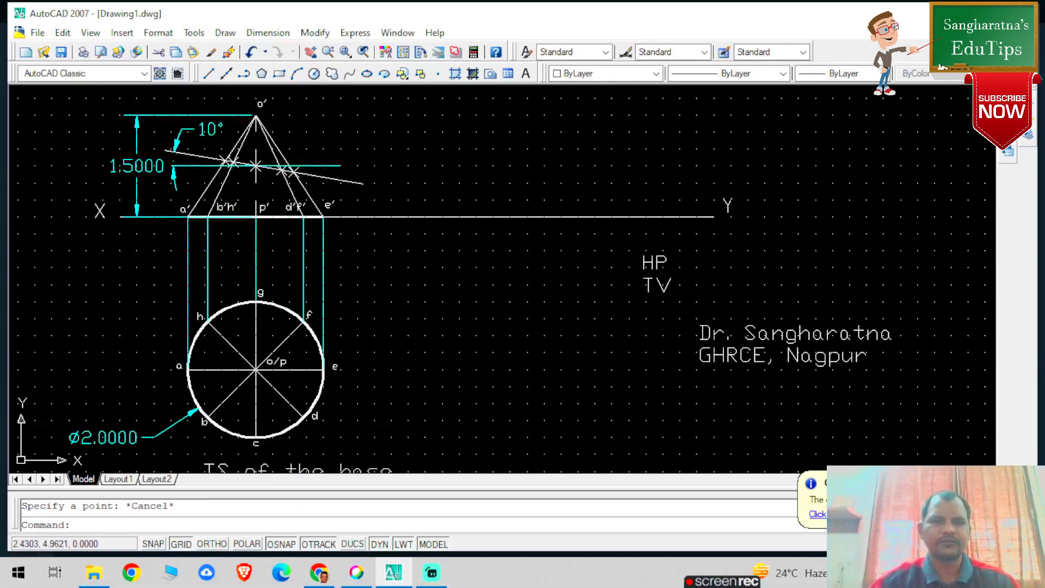
pyautogui.scroll(3, 143, 135)
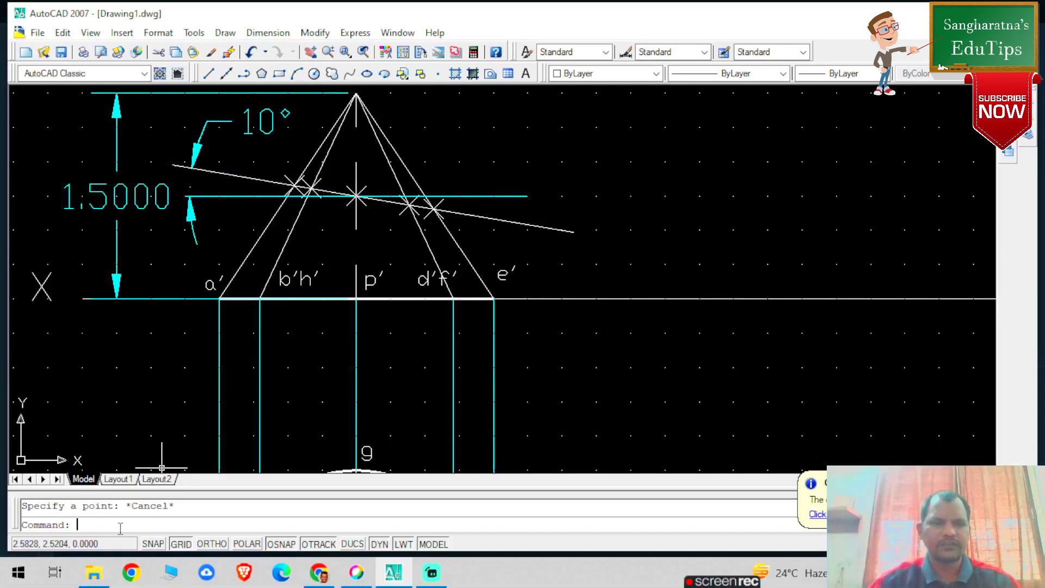
pyautogui.write('dtext')
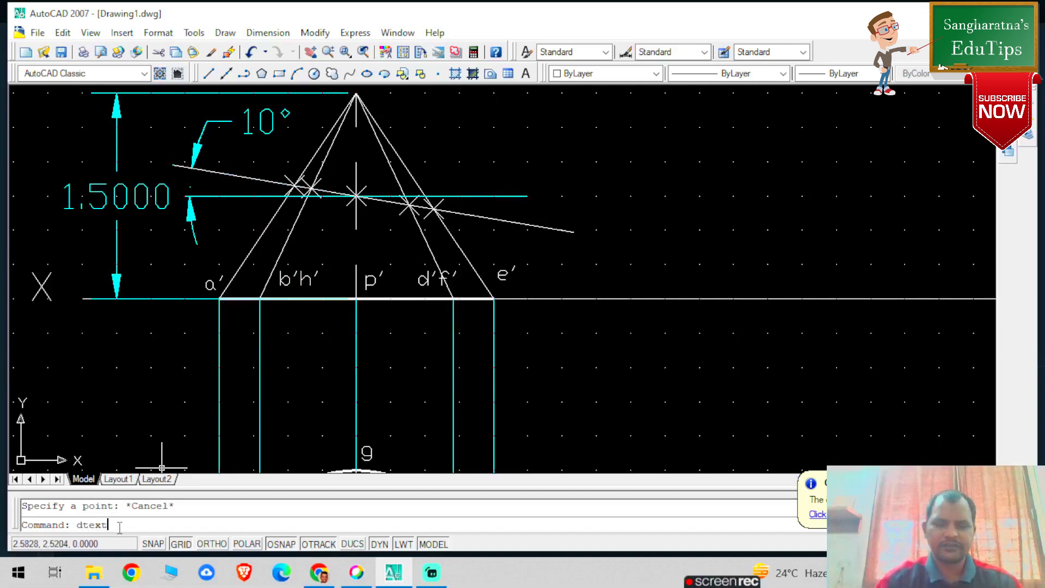
pyautogui.press('Return')
pyautogui.click(126, 381)
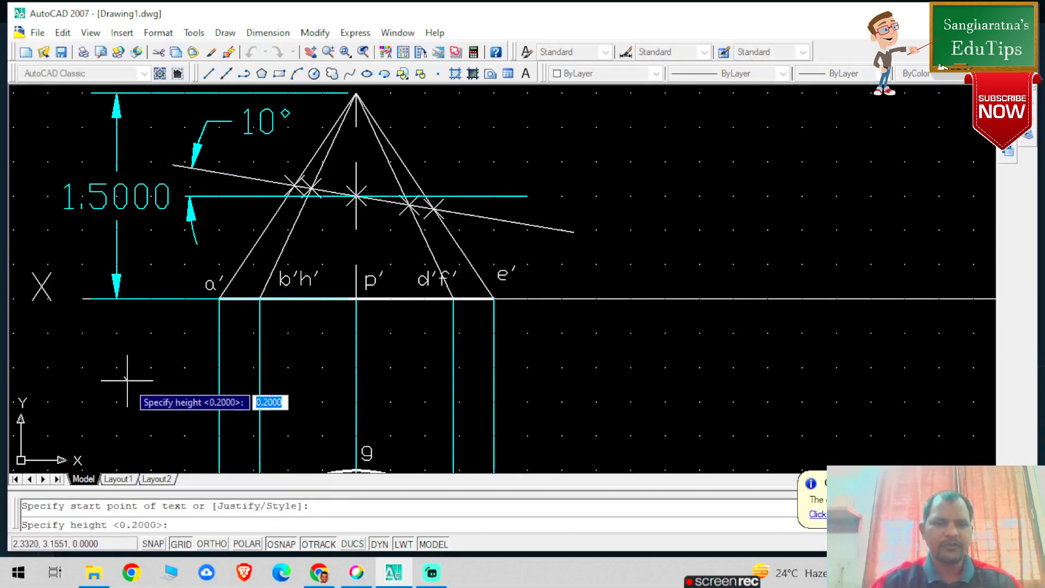
pyautogui.write('0.')
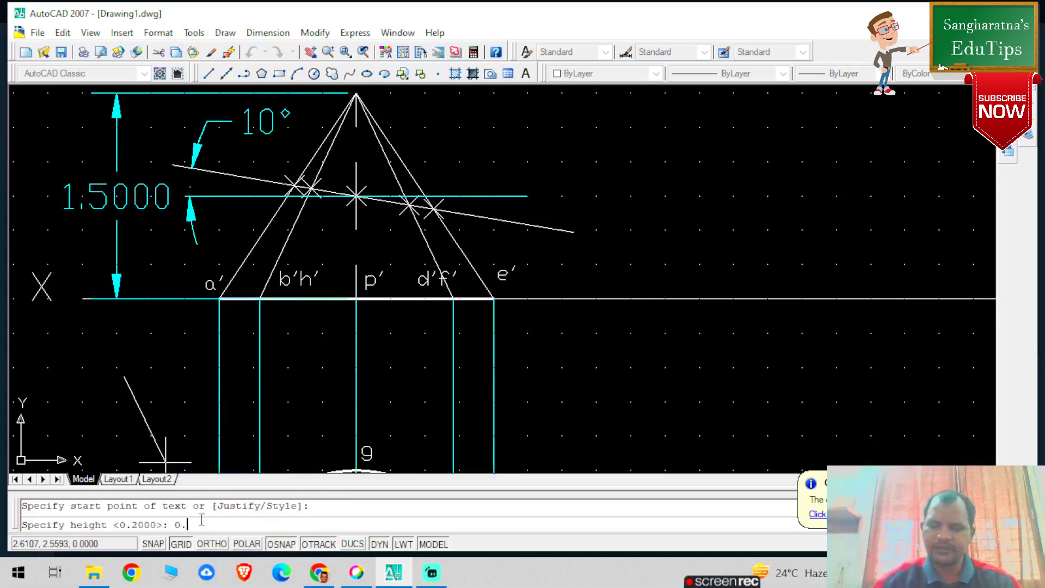
pyautogui.write('1')
pyautogui.press('Return')
pyautogui.write('0')
pyautogui.press('Return')
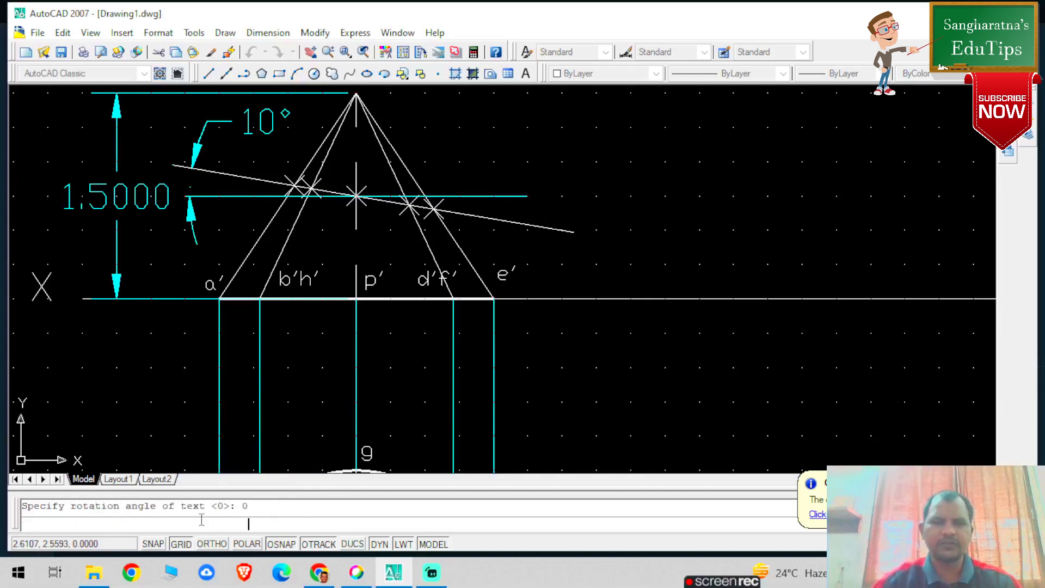
pyautogui.click(283, 182)
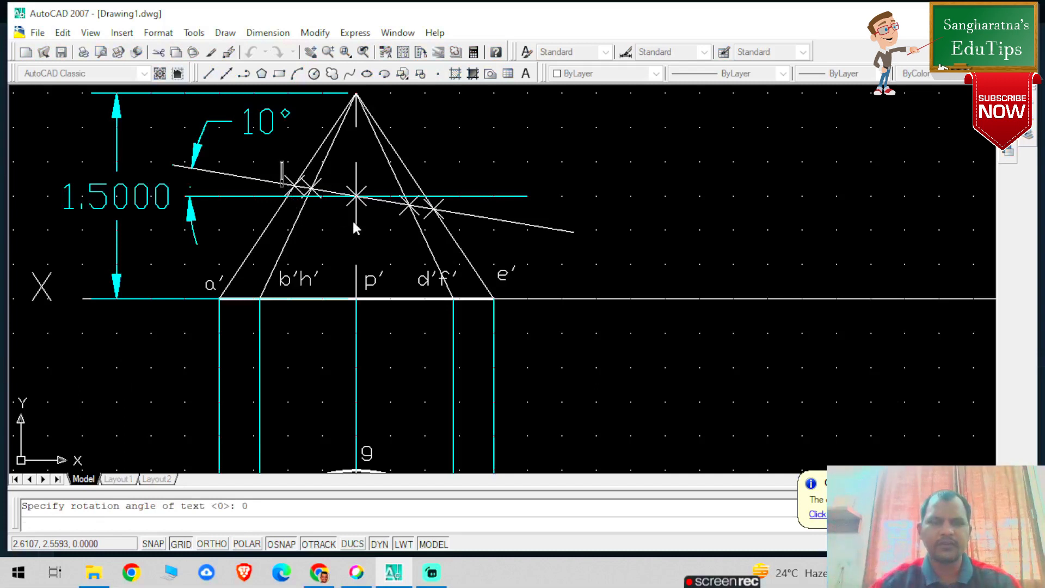
pyautogui.write('1')
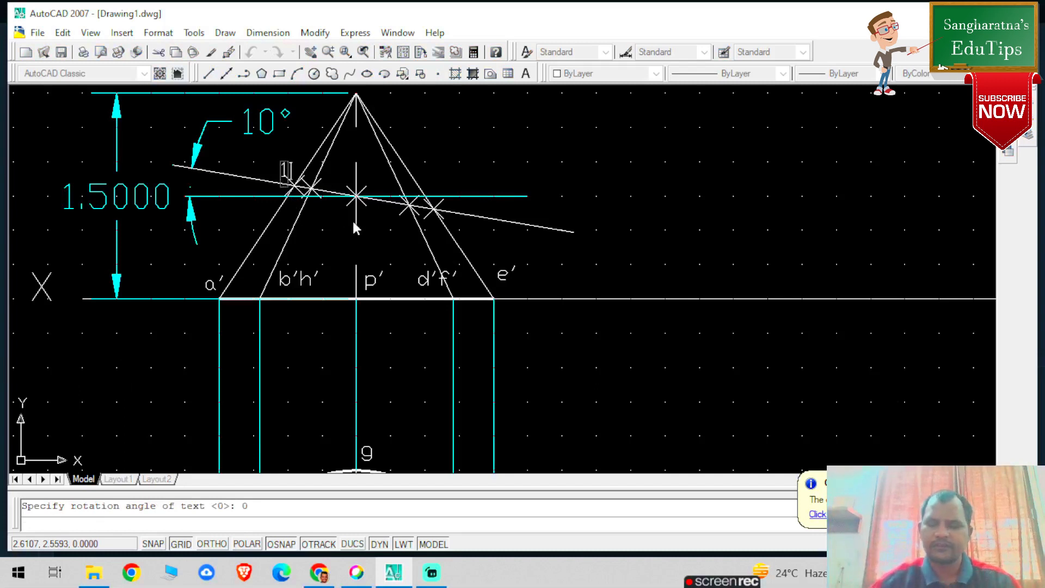
pyautogui.write("'")
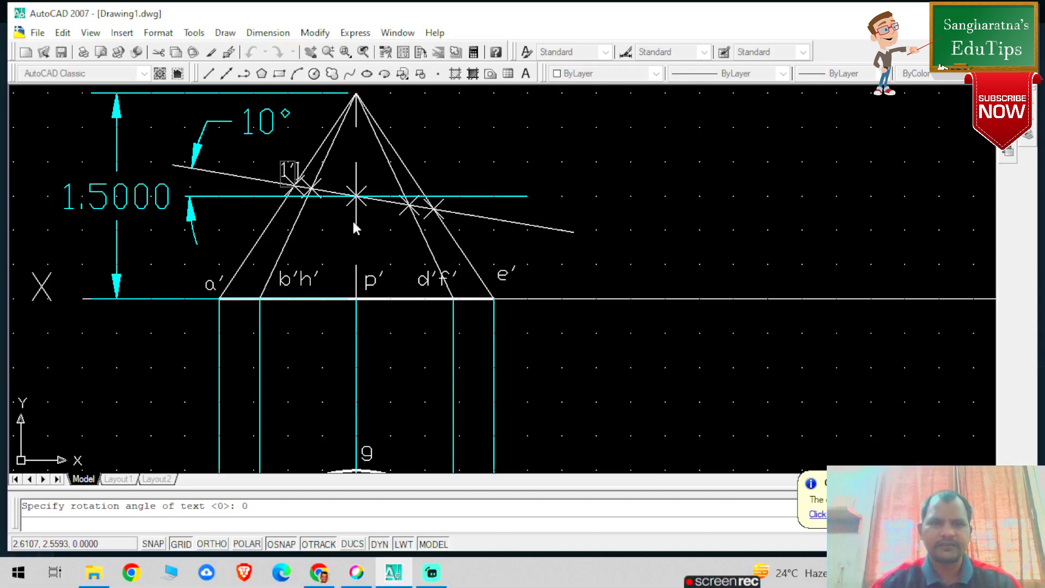
# Label the cutting line's intersection with the b'h' generator as 2'3', just above the marker
pyautogui.click(321, 189)
pyautogui.write('2')
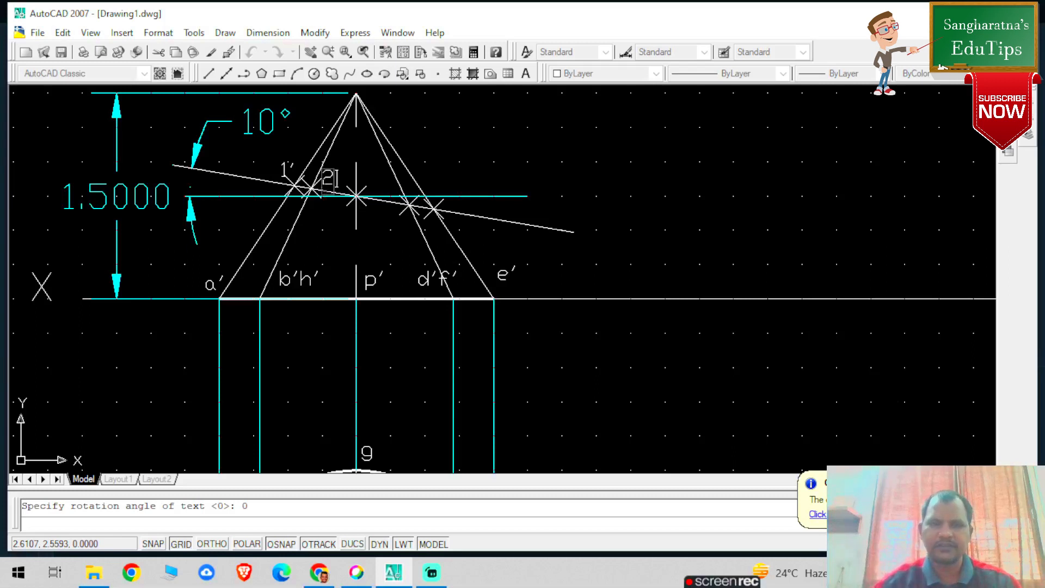
pyautogui.write("'3")
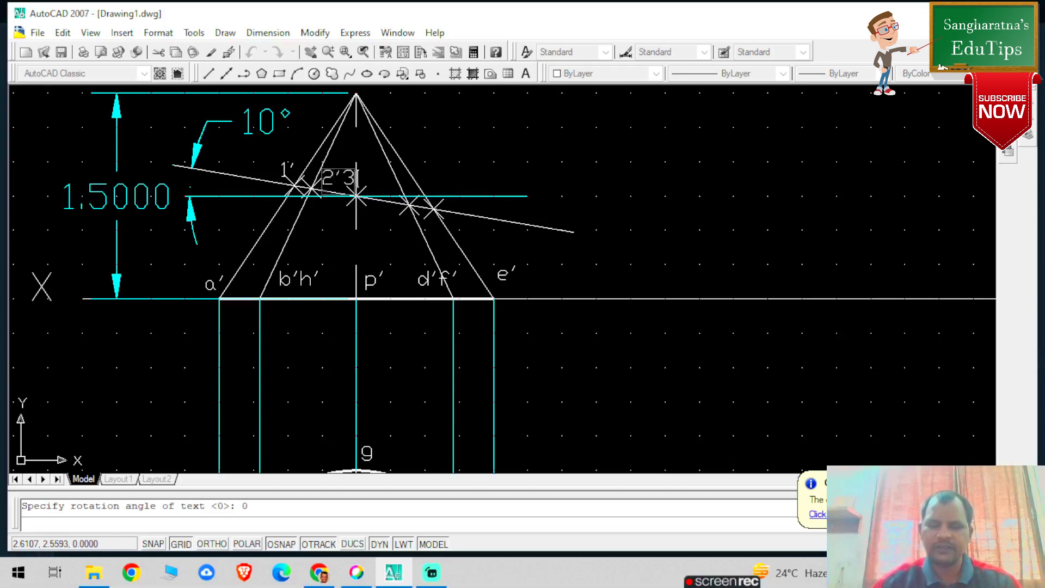
pyautogui.write("'")
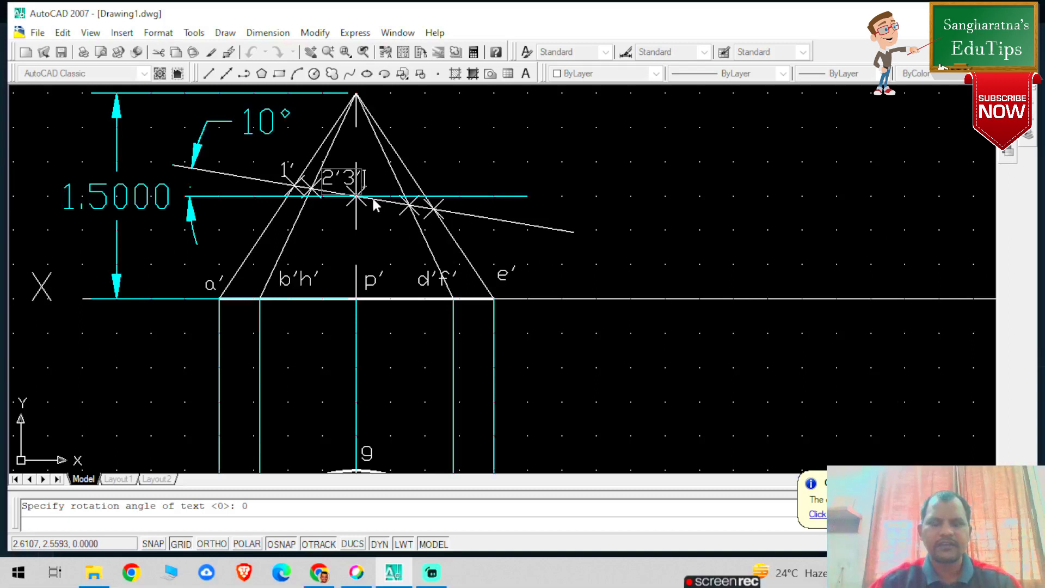
# Add the label c'g' below the XY line, directly under p' at the foot of the cone's axis
pyautogui.click(364, 221)
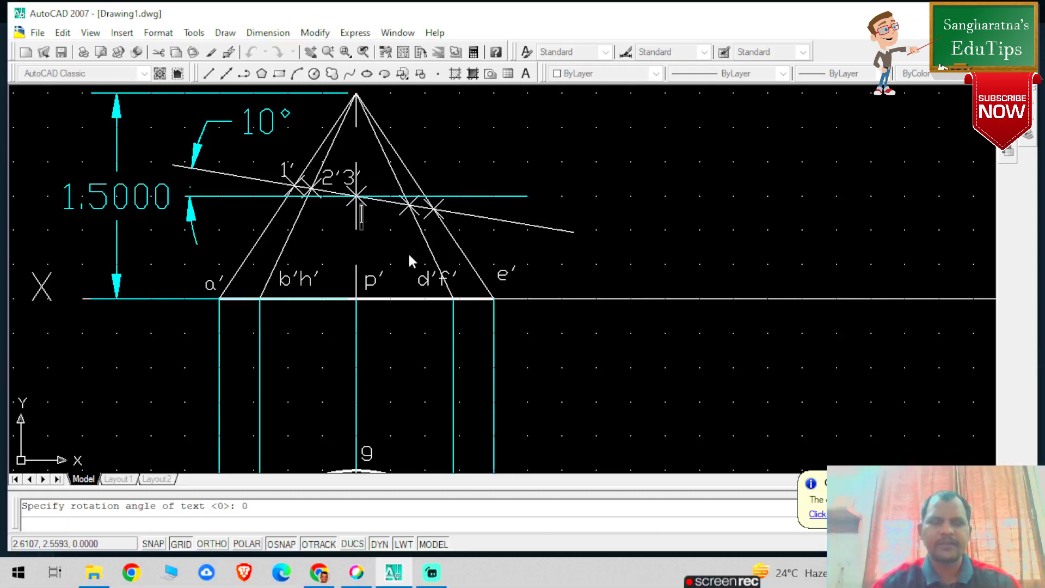
pyautogui.scroll(-4, 409, 256)
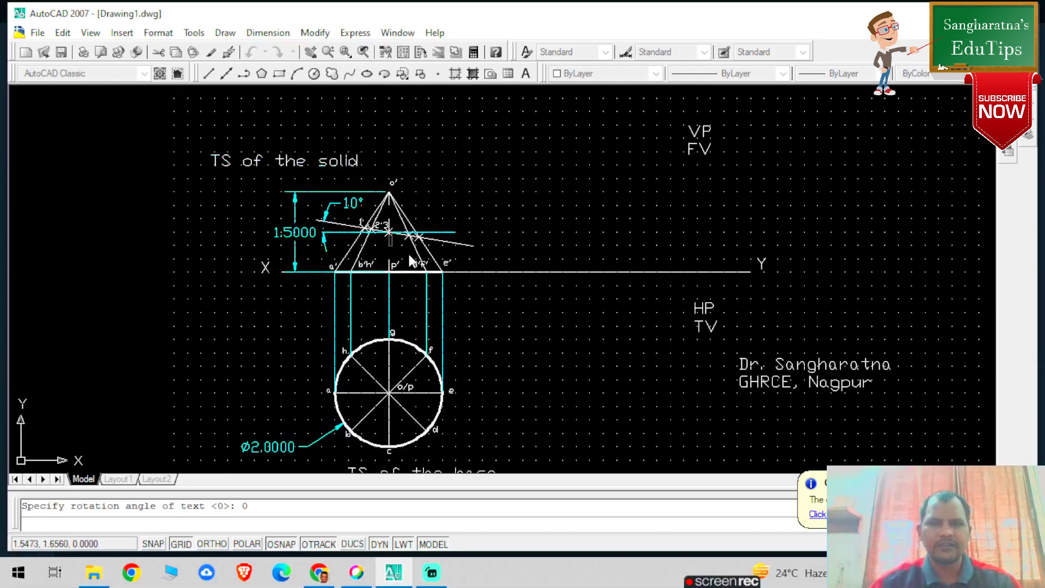
pyautogui.click(380, 278)
pyautogui.write("c'")
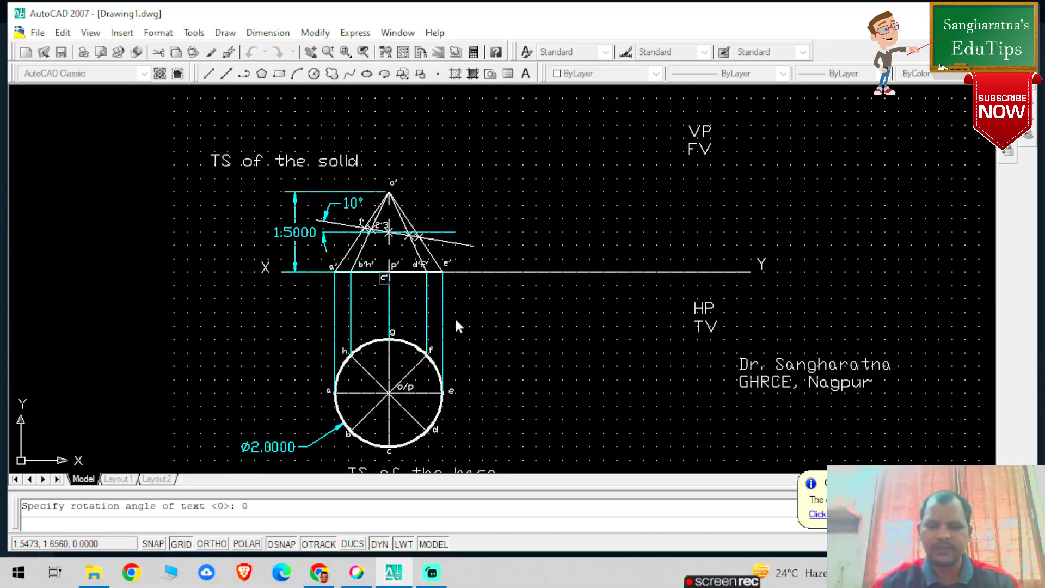
pyautogui.write("g'")
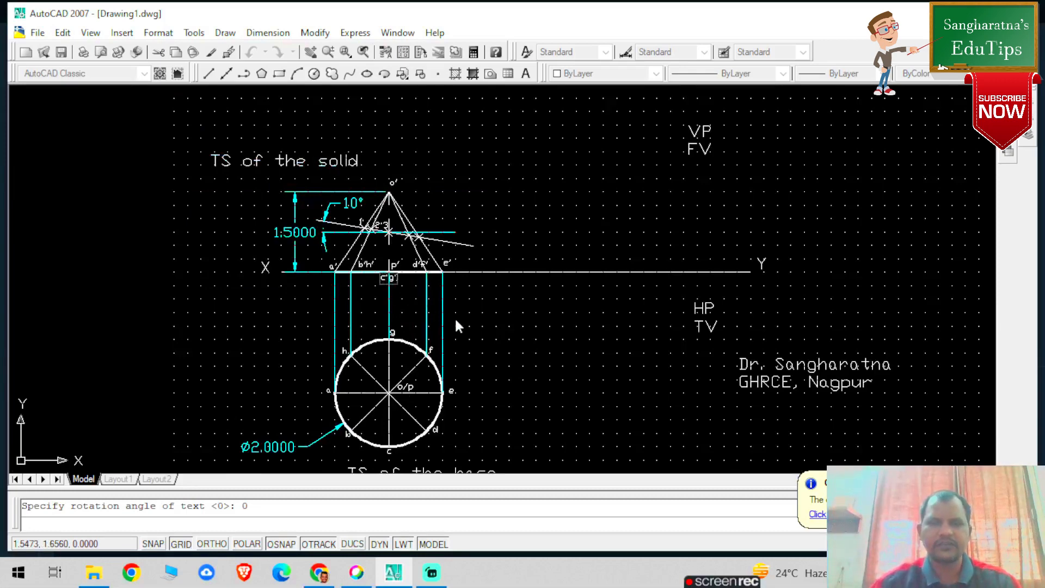
# Label the cutting line's intersection with the cone's axis as 4'5', placed just below the midpoint marker
pyautogui.scroll(5, 393, 221)
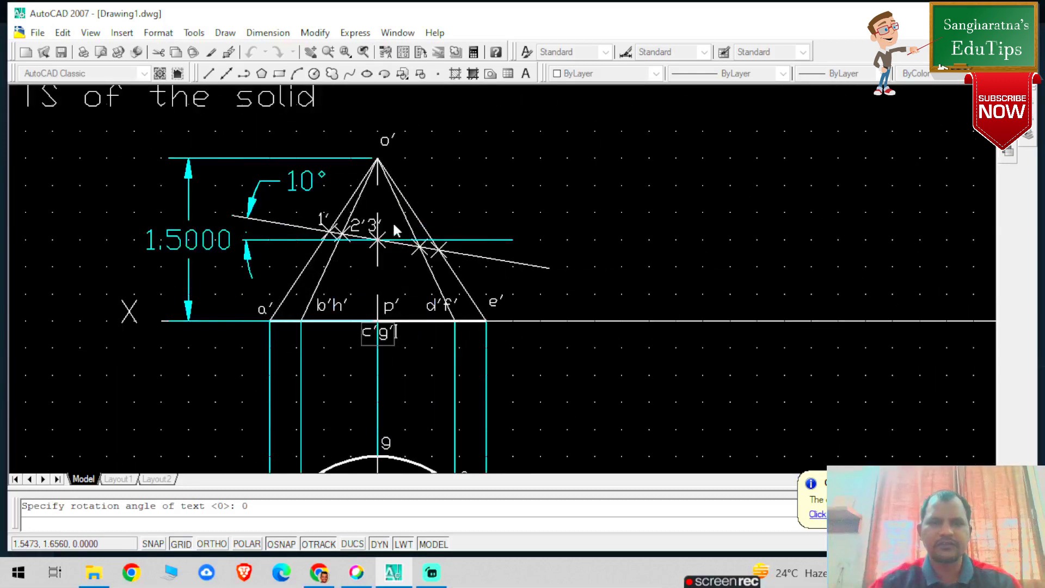
pyautogui.click(359, 261)
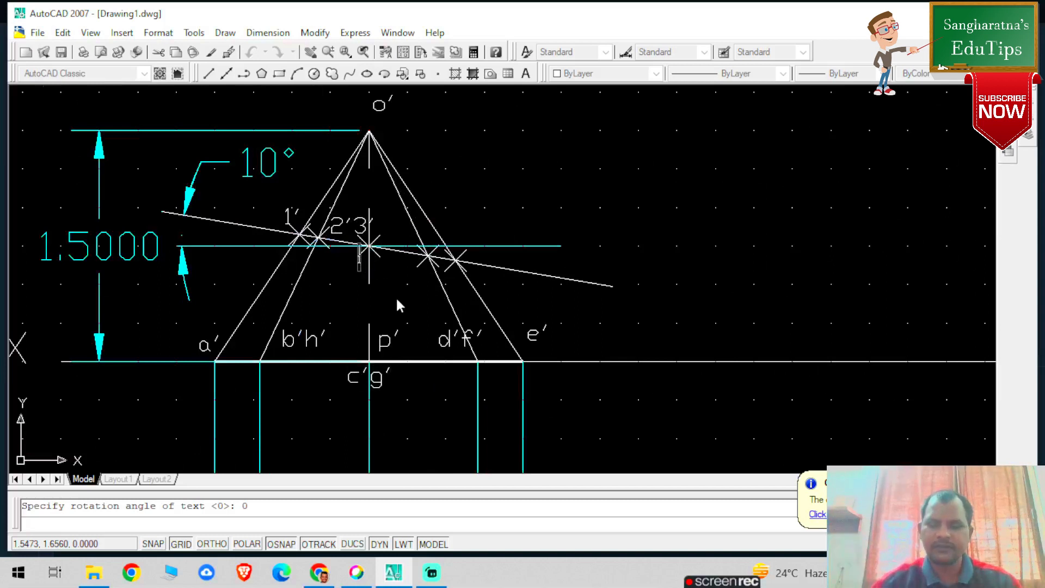
pyautogui.write("4'")
pyautogui.press('BackSpace')
pyautogui.press('BackSpace')
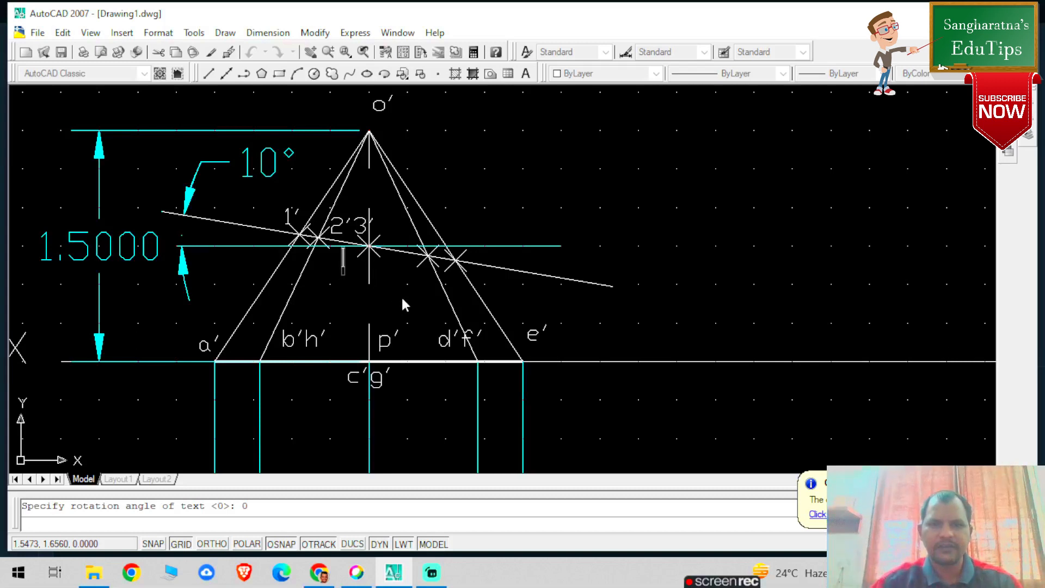
pyautogui.write("4'")
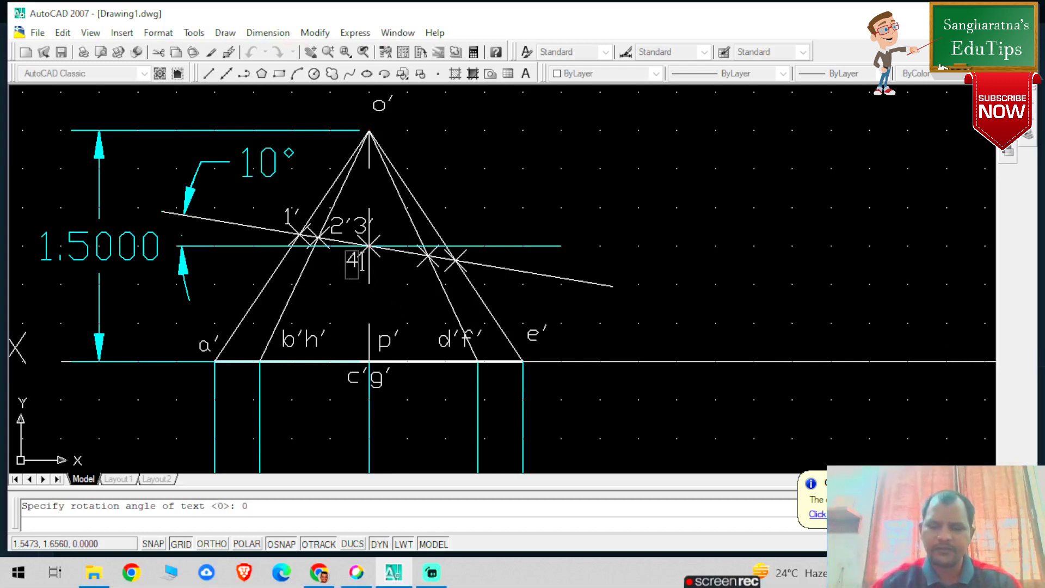
pyautogui.write("5'")
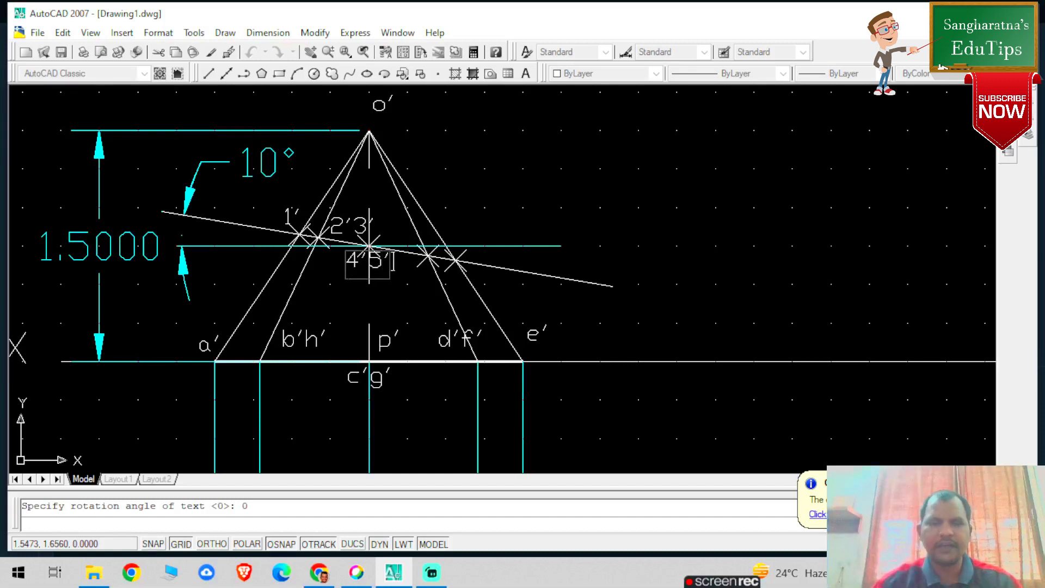
# Label the cutting line's intersection with the d'f' generator as 6'7', placed just below the marker
pyautogui.click(415, 275)
pyautogui.scroll(-3, 494, 310)
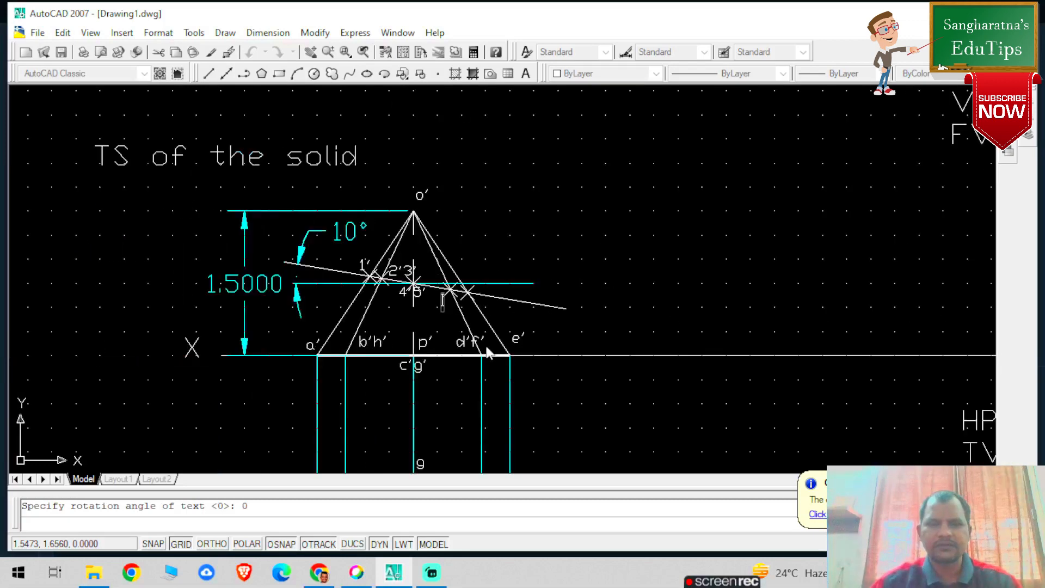
pyautogui.scroll(2, 514, 342)
pyautogui.scroll(2, 501, 321)
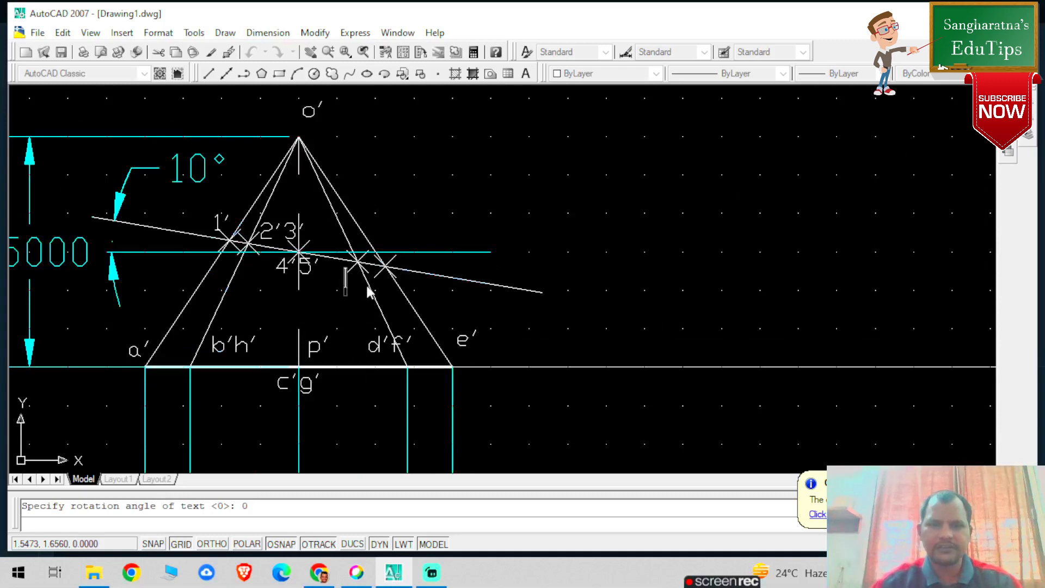
pyautogui.write("6'")
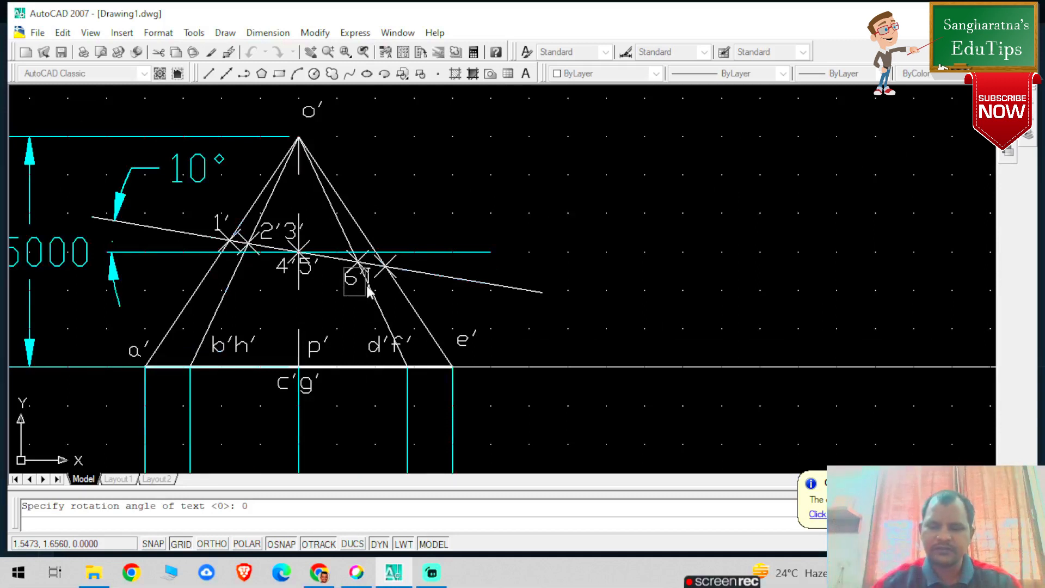
pyautogui.write("7'")
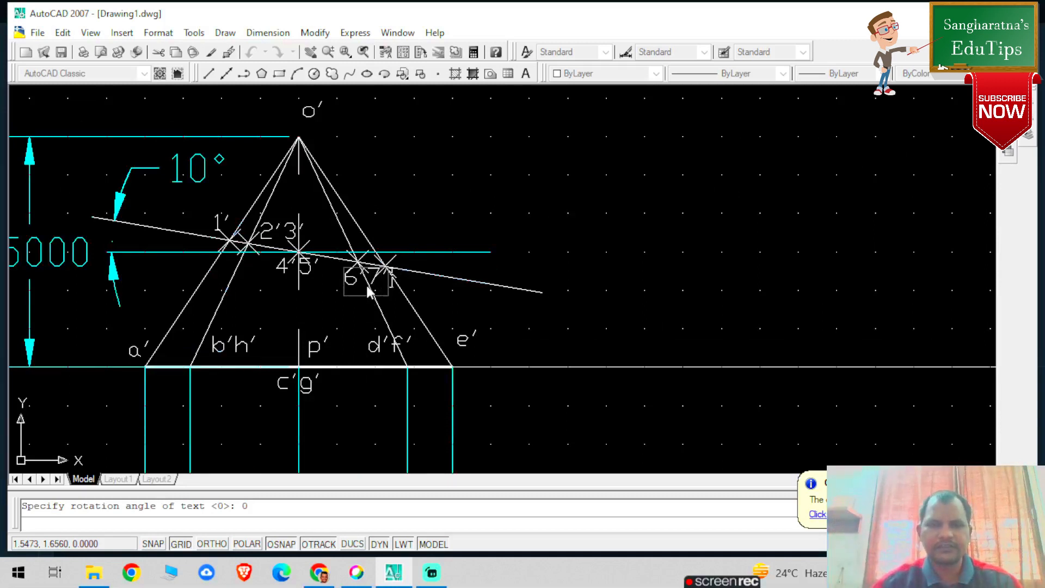
# Label the cutting line's intersection with generator o'e' as 8', placed just above the marker
pyautogui.click(393, 250)
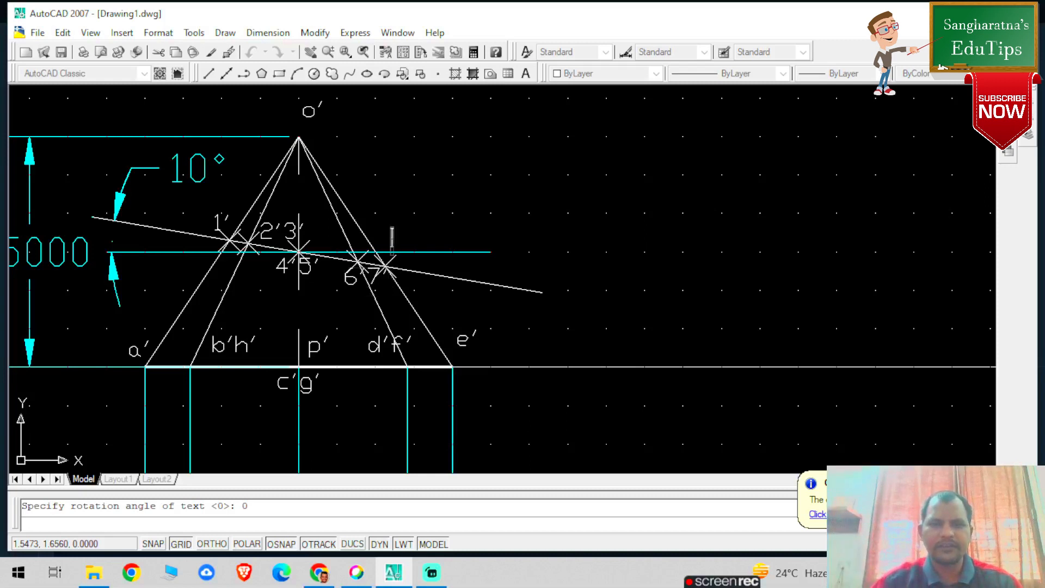
pyautogui.scroll(-2, 550, 342)
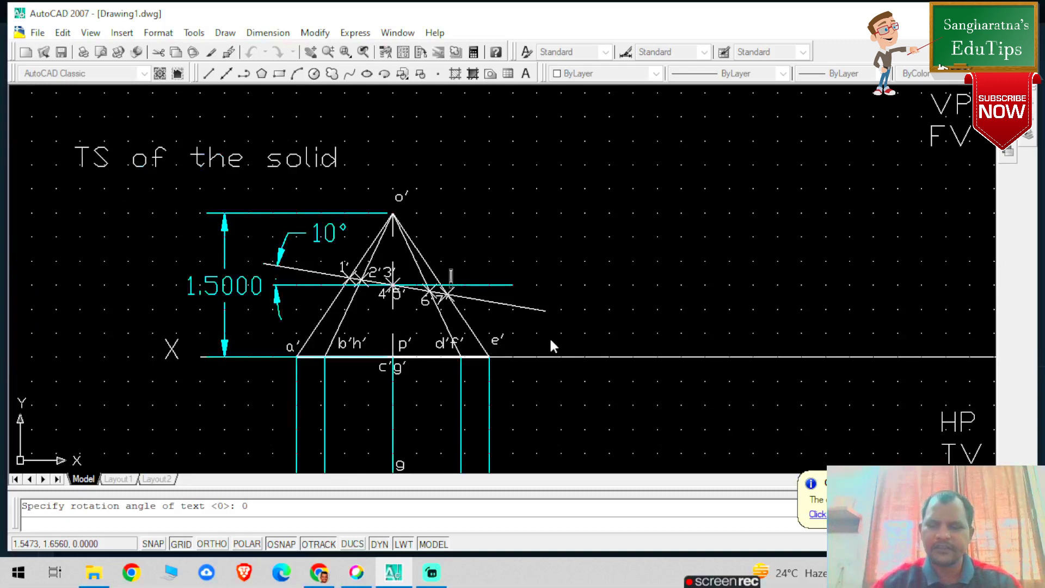
pyautogui.write("8'")
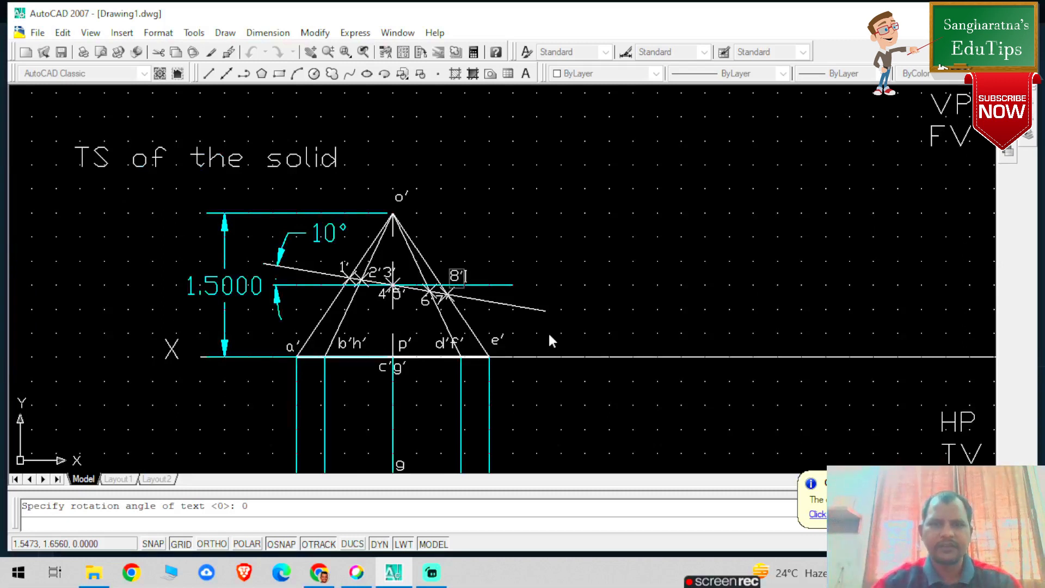
pyautogui.click(502, 237)
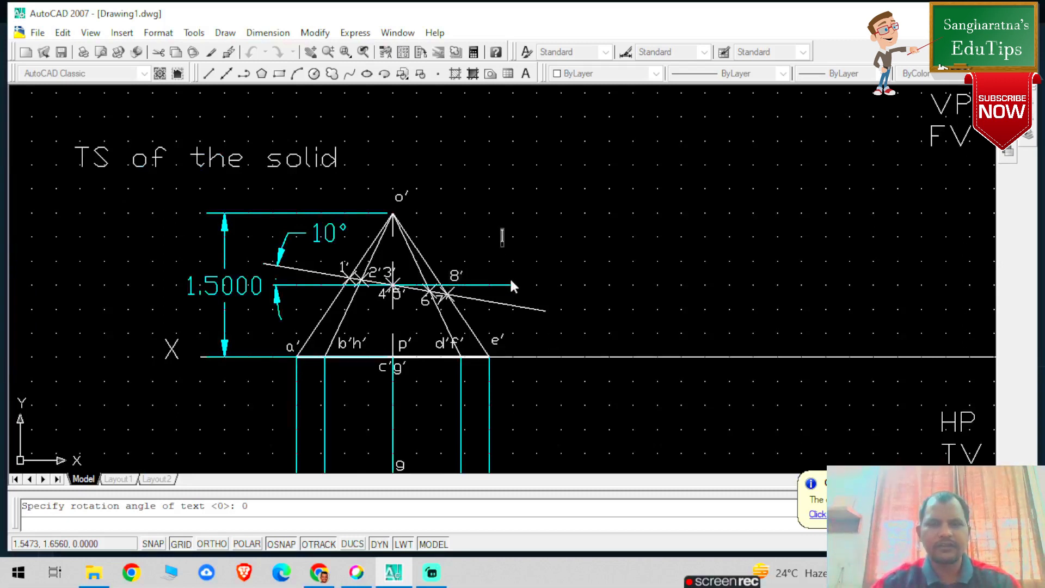
# Start a generator-to-point list in the empty area below the X end of the XY line, with oa-1' as its first line
pyautogui.scroll(-3, 217, 357)
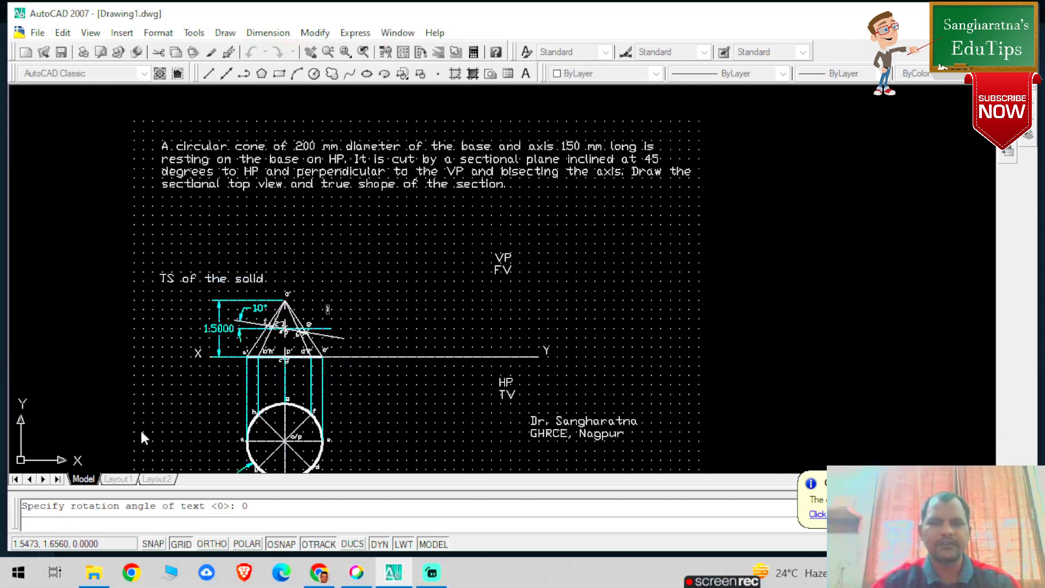
pyautogui.scroll(4, 142, 422)
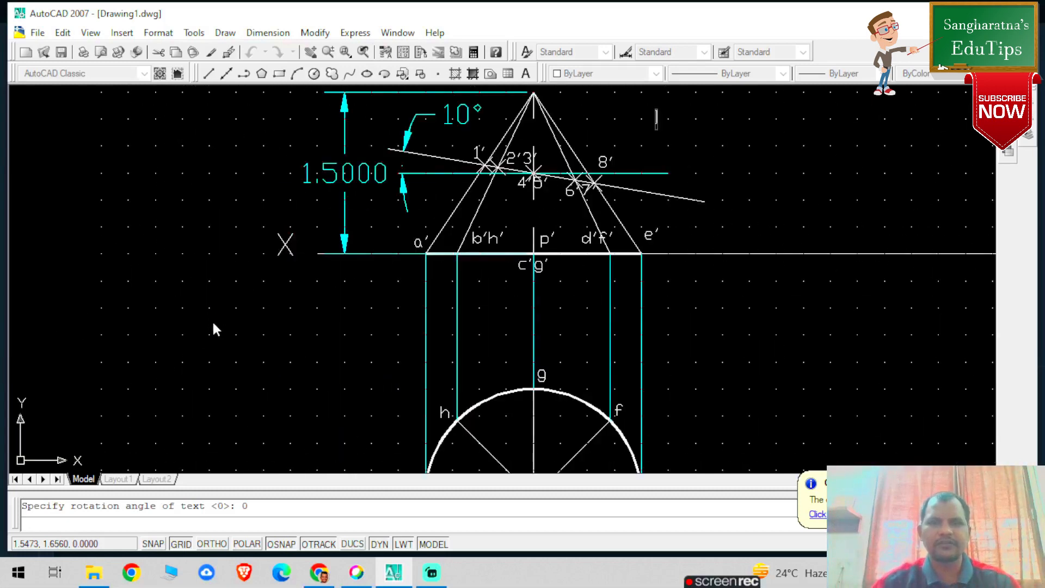
pyautogui.click(178, 307)
pyautogui.write('o-a')
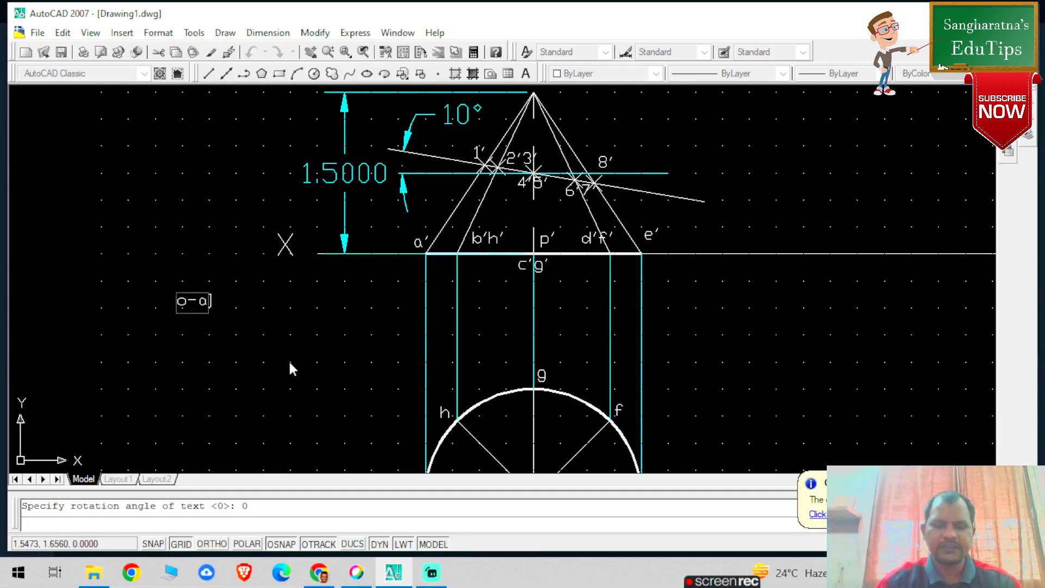
pyautogui.press('BackSpace')
pyautogui.write('-1')
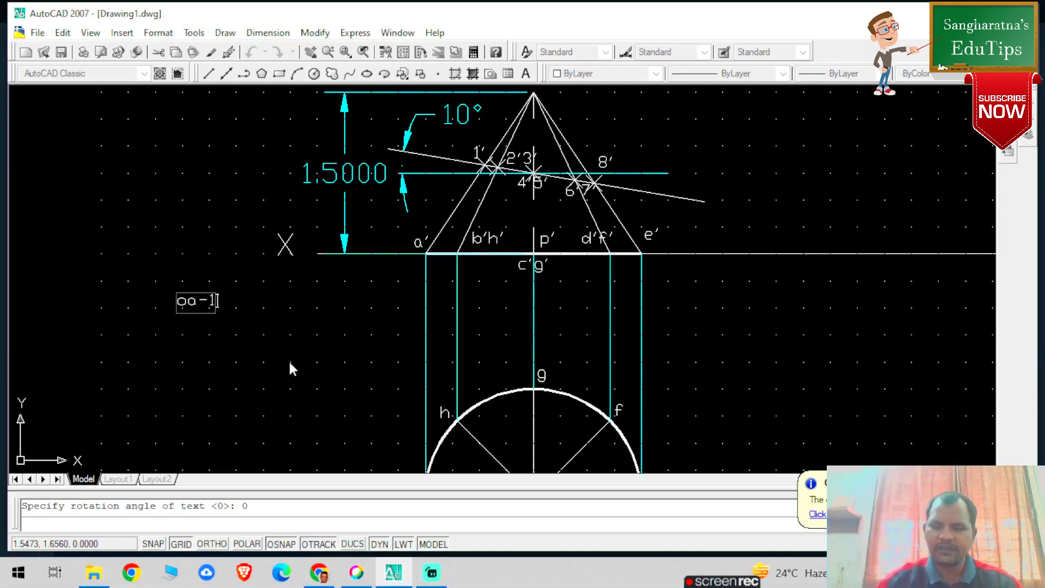
pyautogui.write("'")
pyautogui.press('Return')
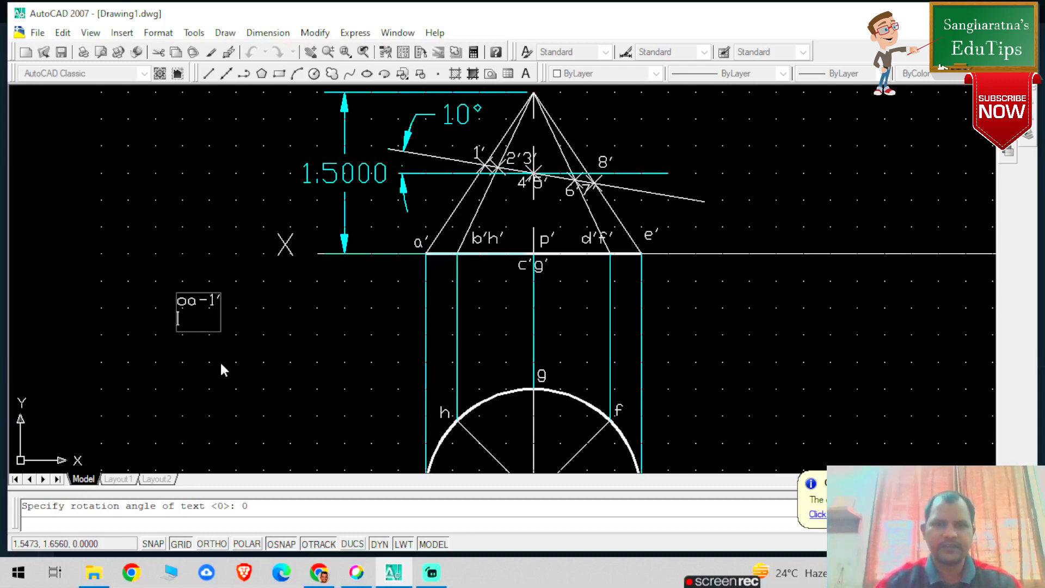
# Add the lines ob-2' and oh-3' to the generator list
pyautogui.write('ob')
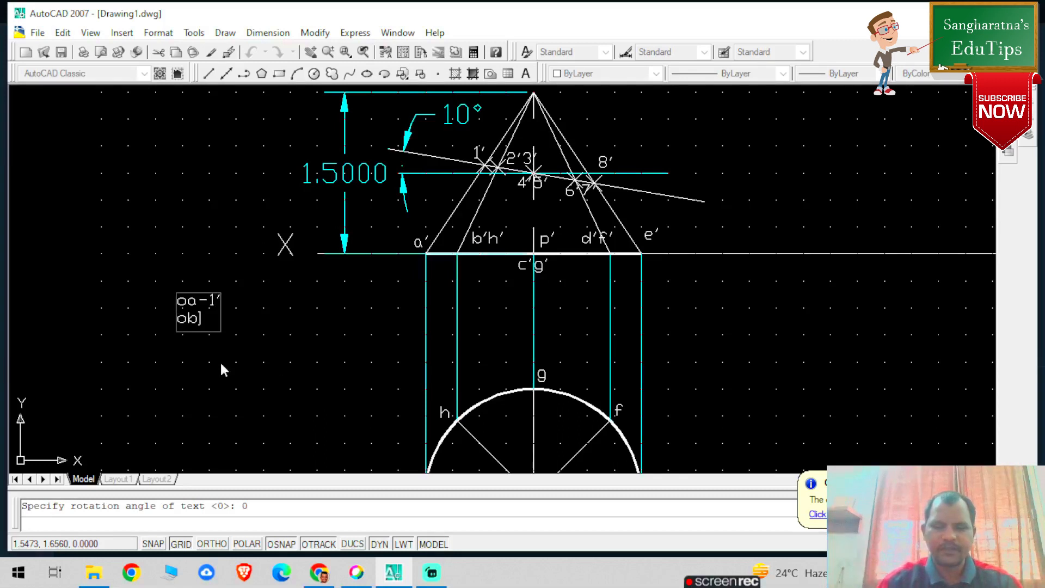
pyautogui.write('-')
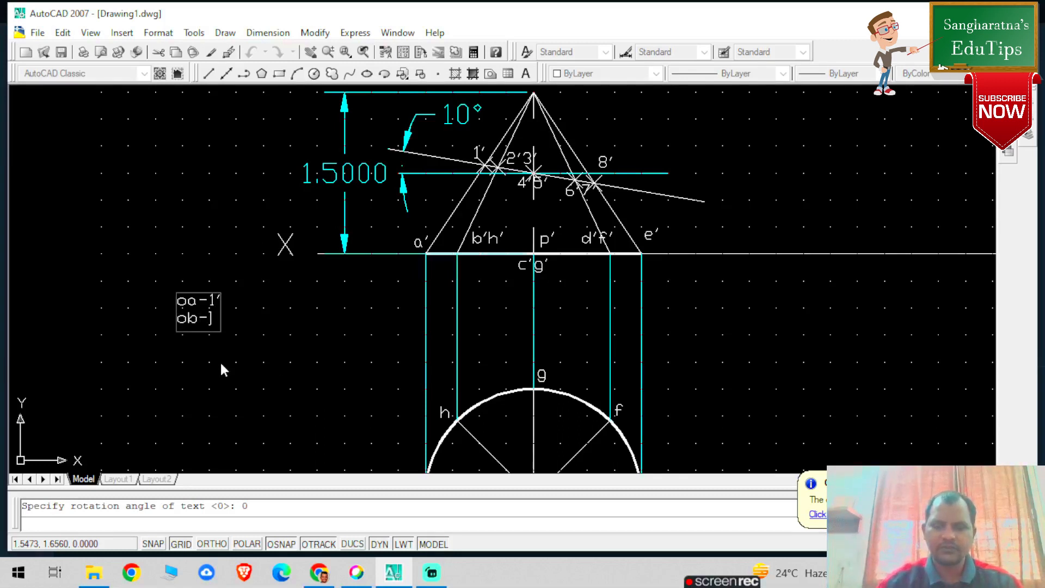
pyautogui.write("2'")
pyautogui.press('Return')
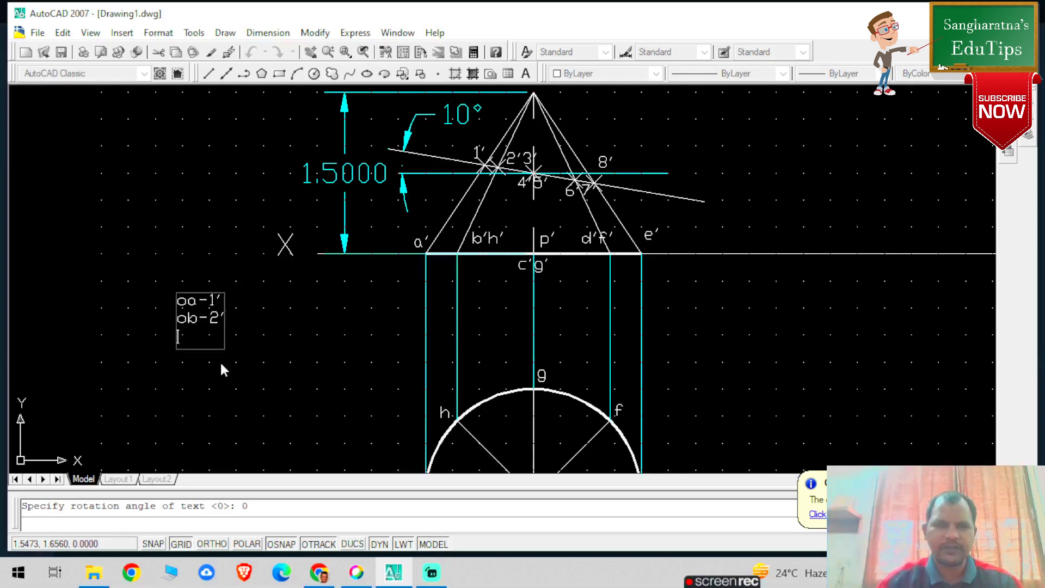
pyautogui.write('o')
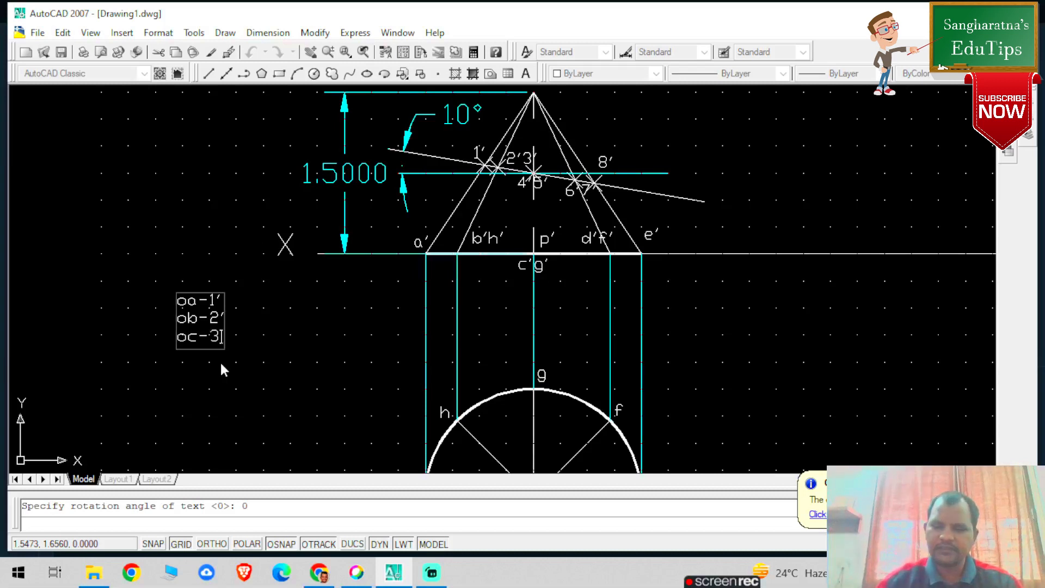
pyautogui.write("c-3'")
pyautogui.press('Return')
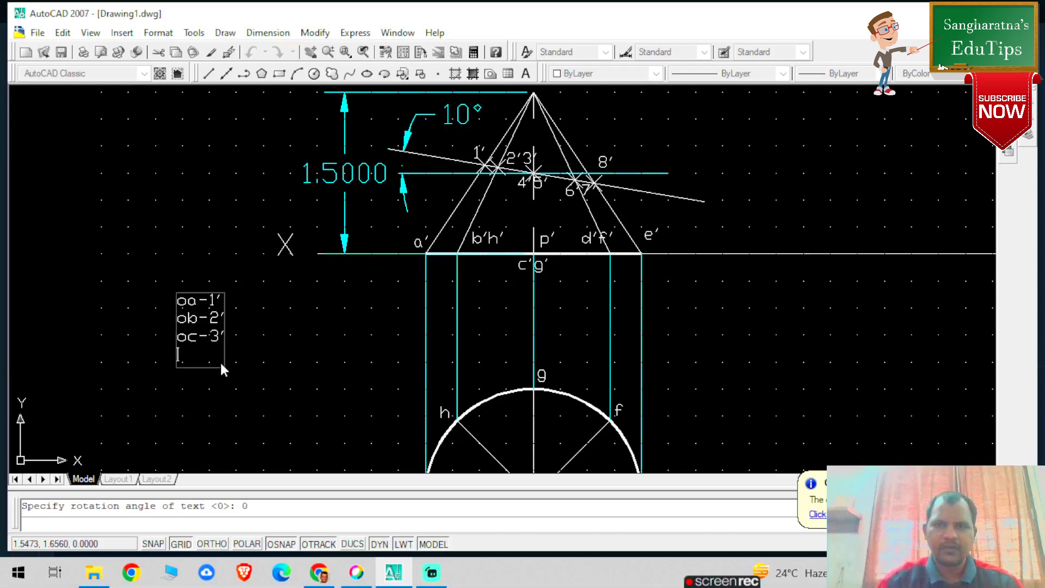
pyautogui.press('BackSpace')
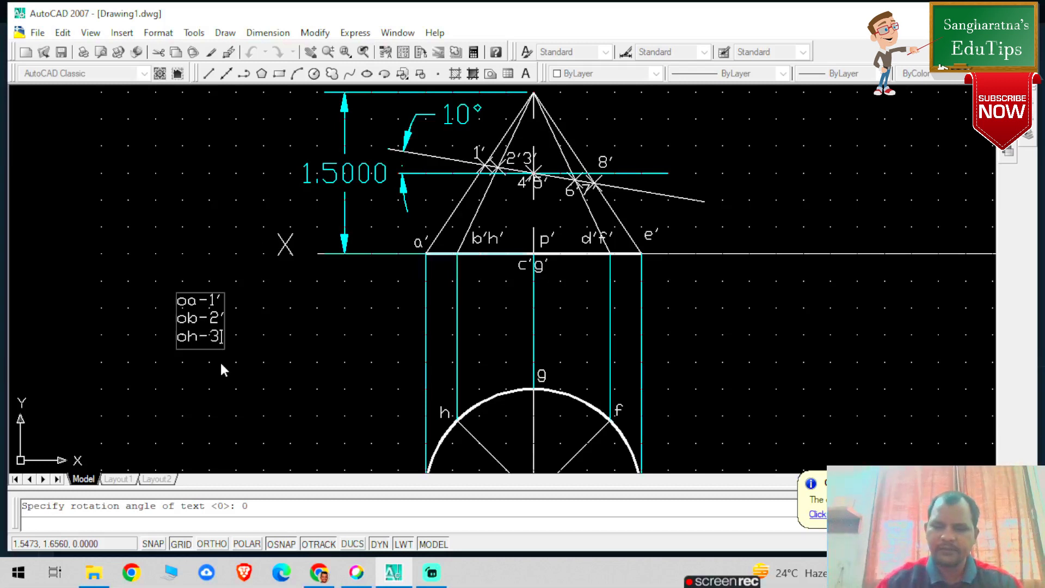
pyautogui.press('Return')
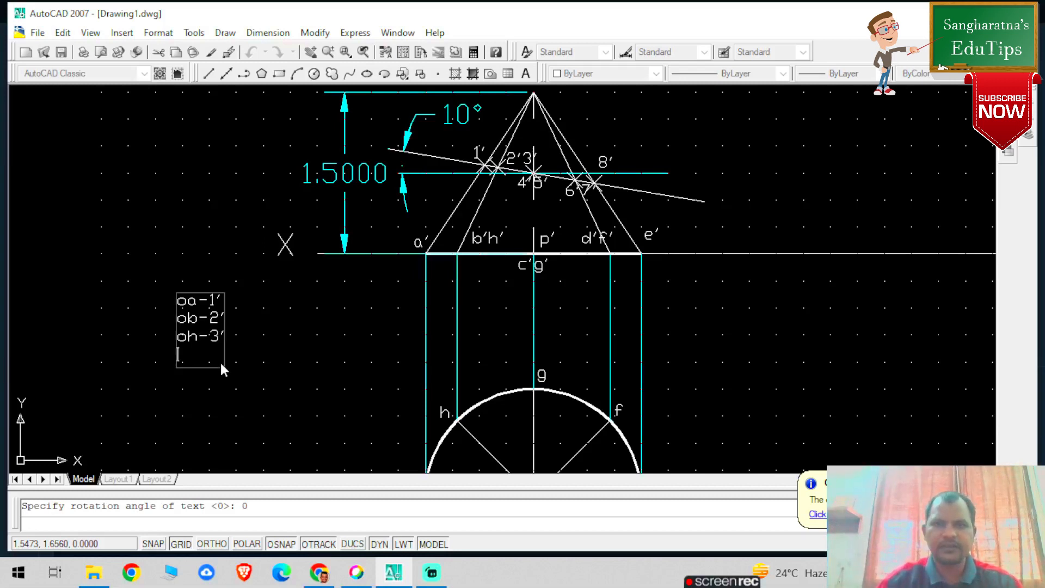
# Add the lines oc-4' and og-5' to the generator list
pyautogui.write('oc')
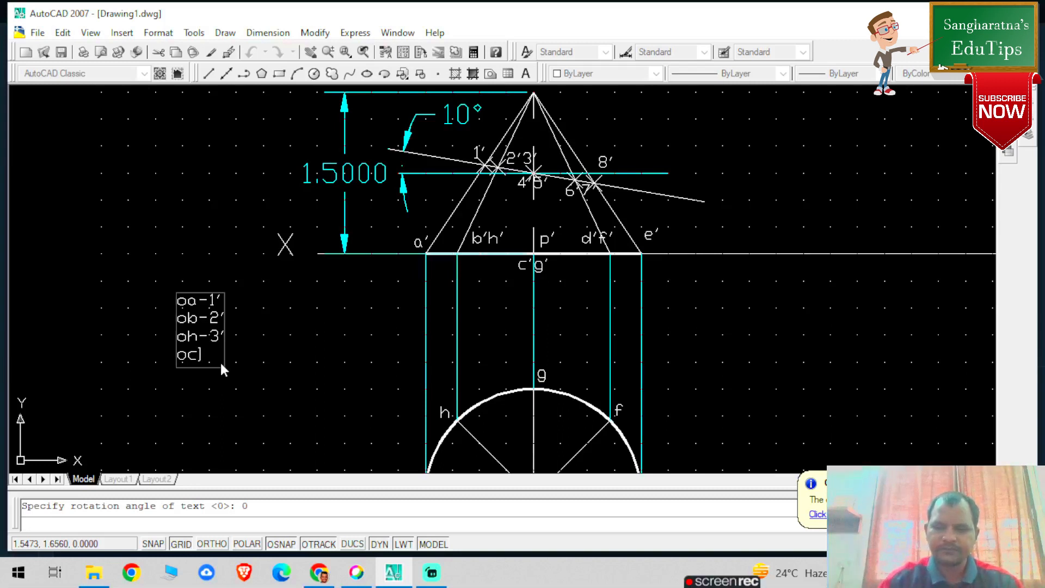
pyautogui.write("-4'")
pyautogui.press('Return')
pyautogui.write('og')
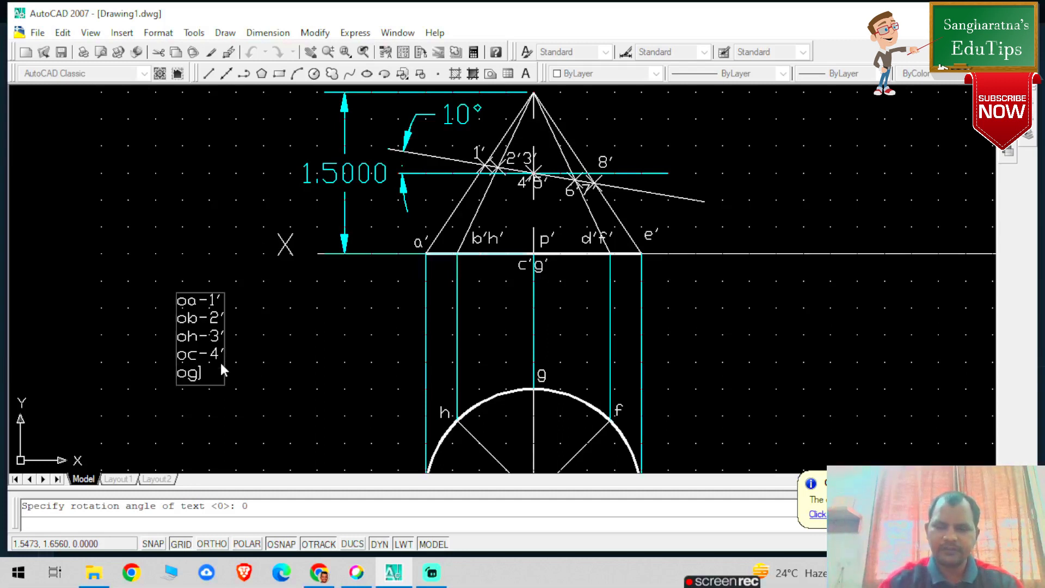
pyautogui.write("-5'")
pyautogui.press('Return')
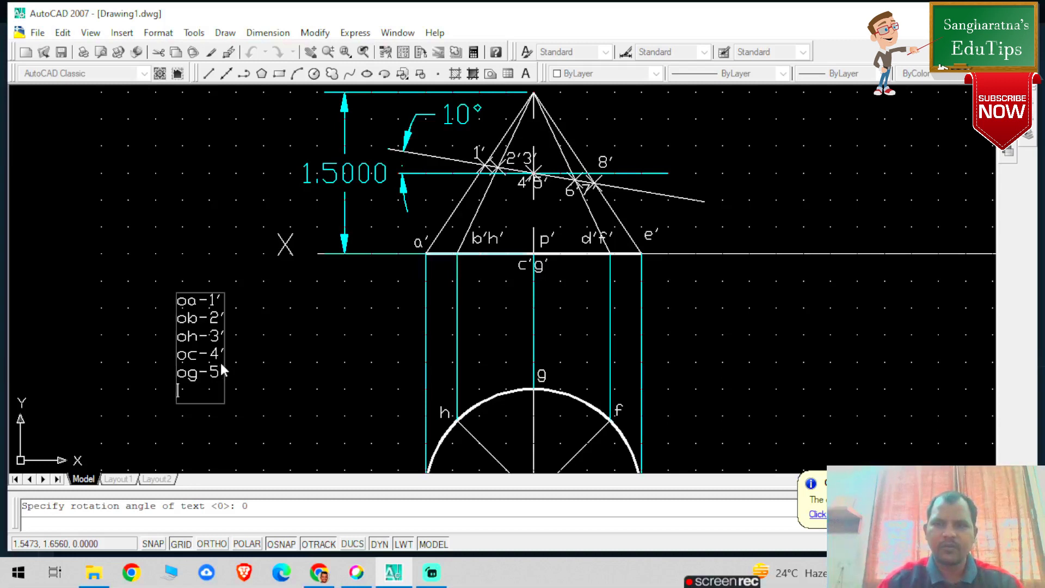
# Add the lines od-6' and of-7' to the generator list
pyautogui.write('od')
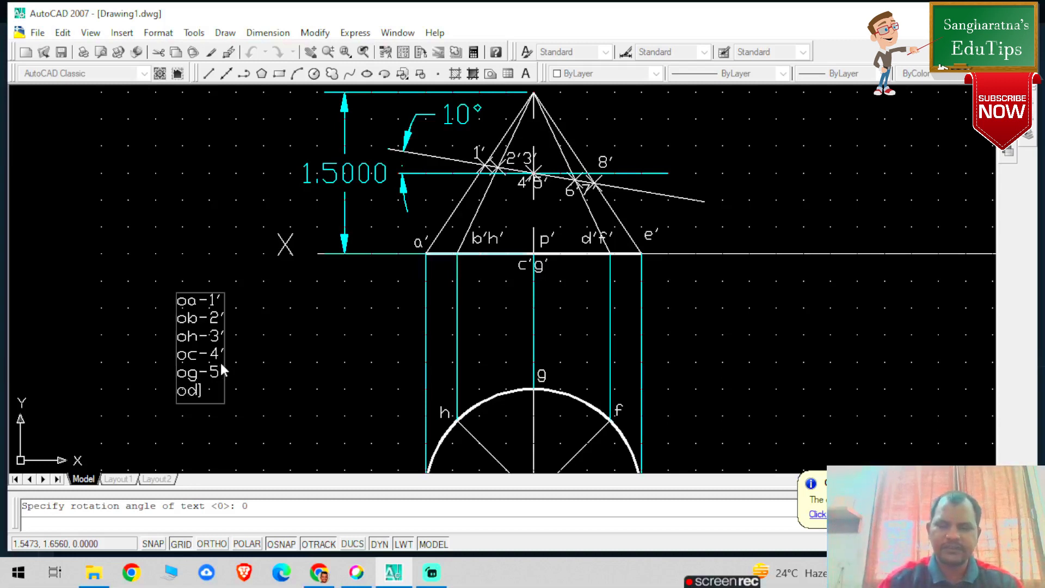
pyautogui.write('-')
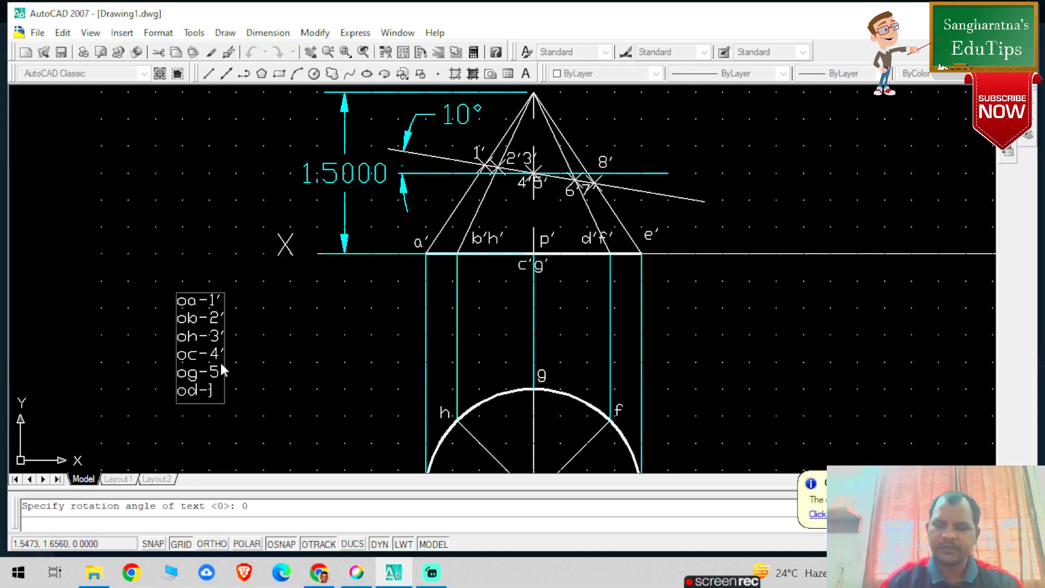
pyautogui.write('6')
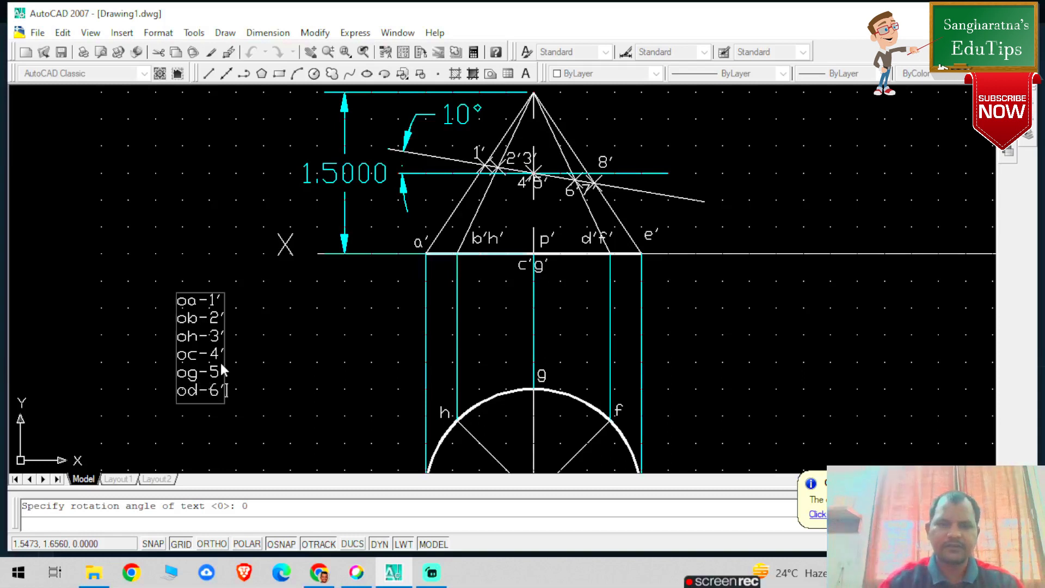
pyautogui.write("'")
pyautogui.press('Return')
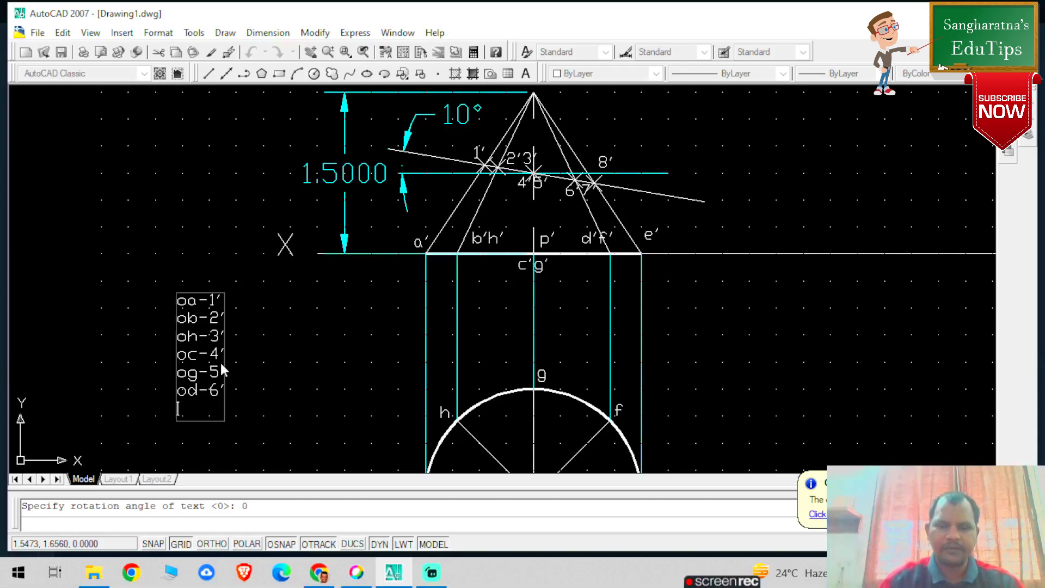
pyautogui.write('of-')
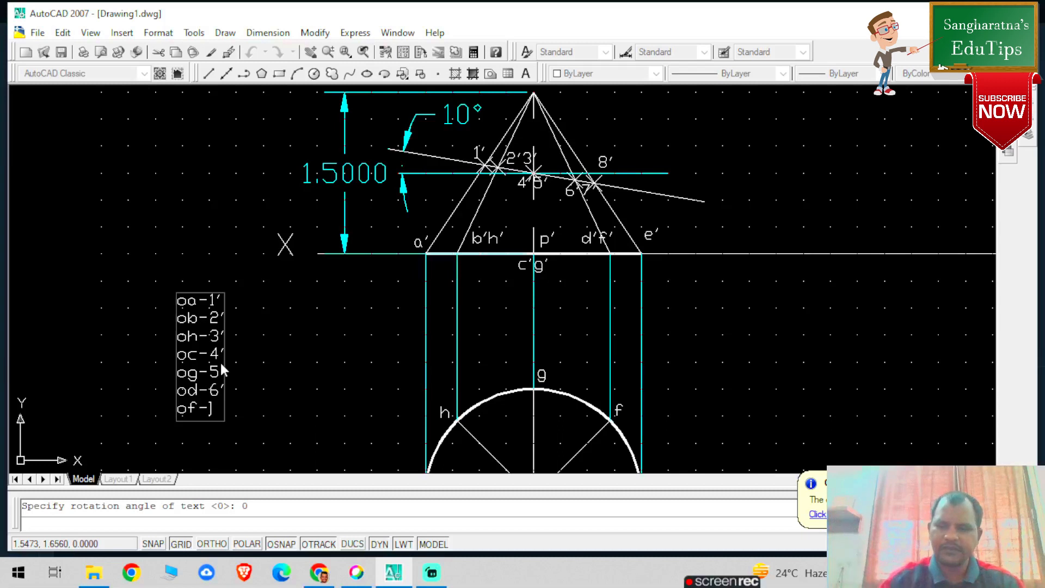
pyautogui.write("7'")
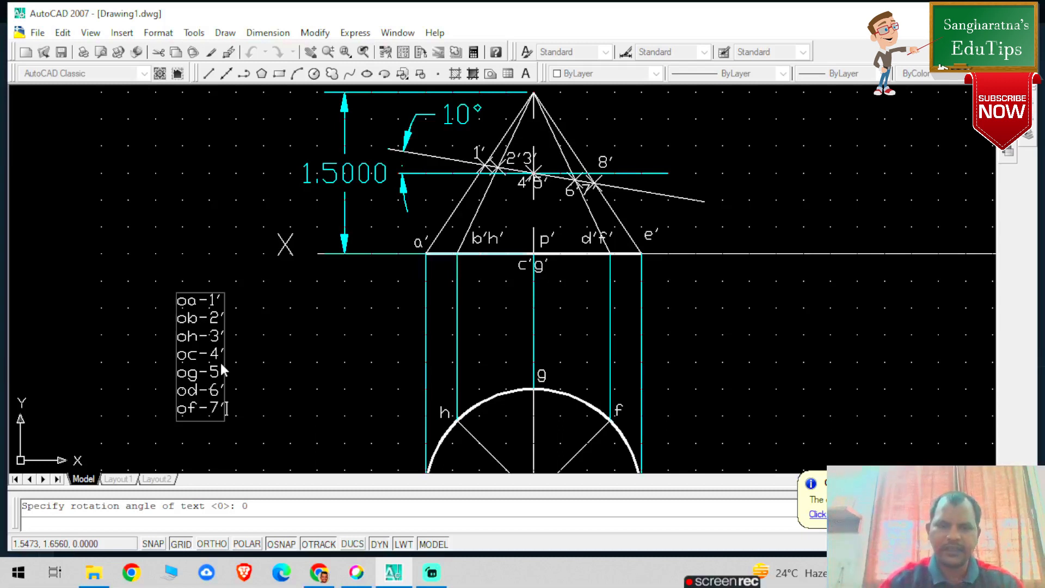
pyautogui.press('Return')
# Add the last line oe-8' to the generator list and finish the text command
pyautogui.write('oe')
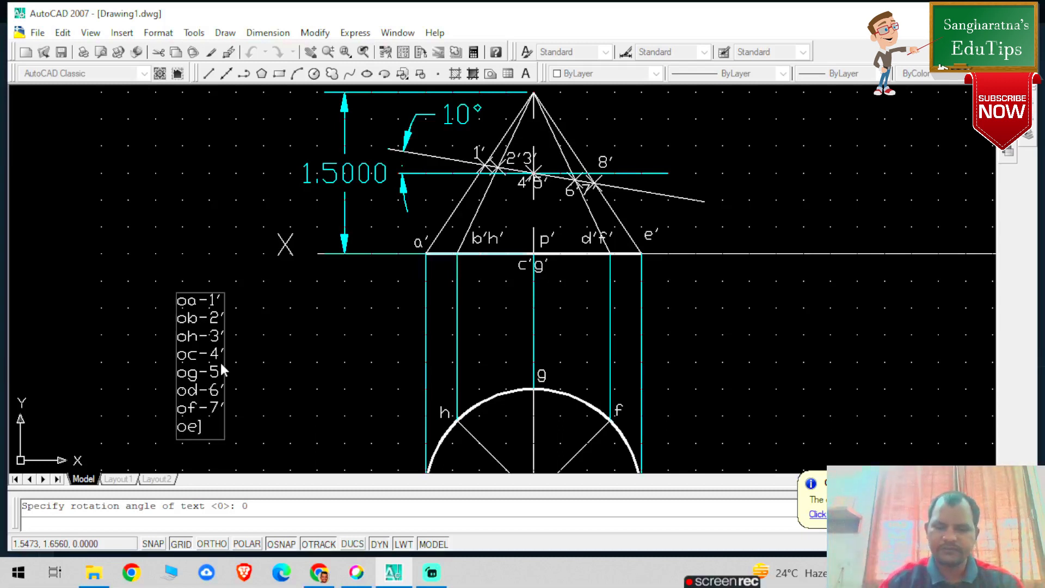
pyautogui.write("-8'")
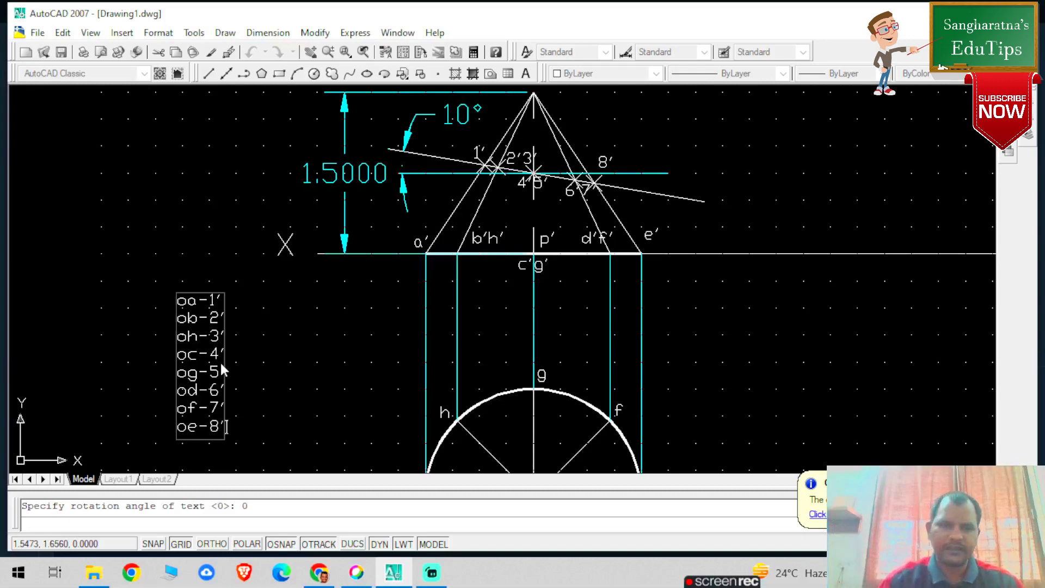
pyautogui.press('Return')
pyautogui.press('Return')
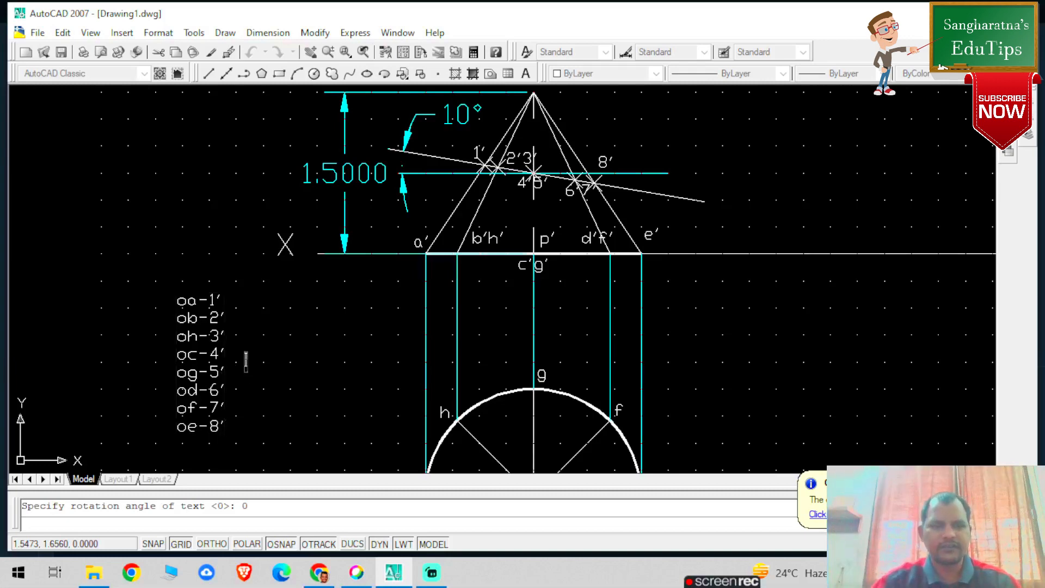
pyautogui.scroll(-4, 632, 329)
pyautogui.scroll(3, 818, 384)
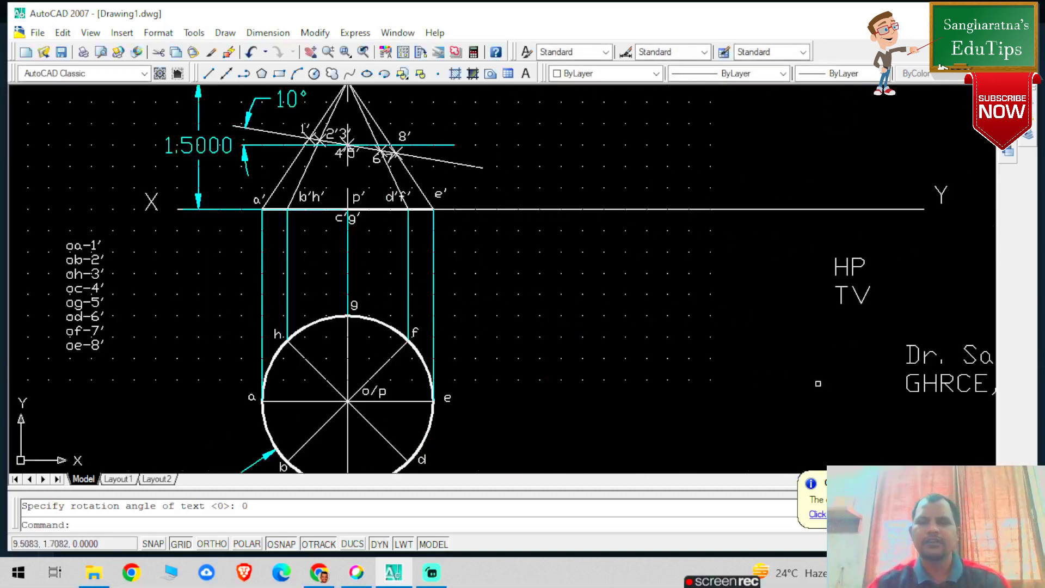
pyautogui.scroll(-3, 472, 244)
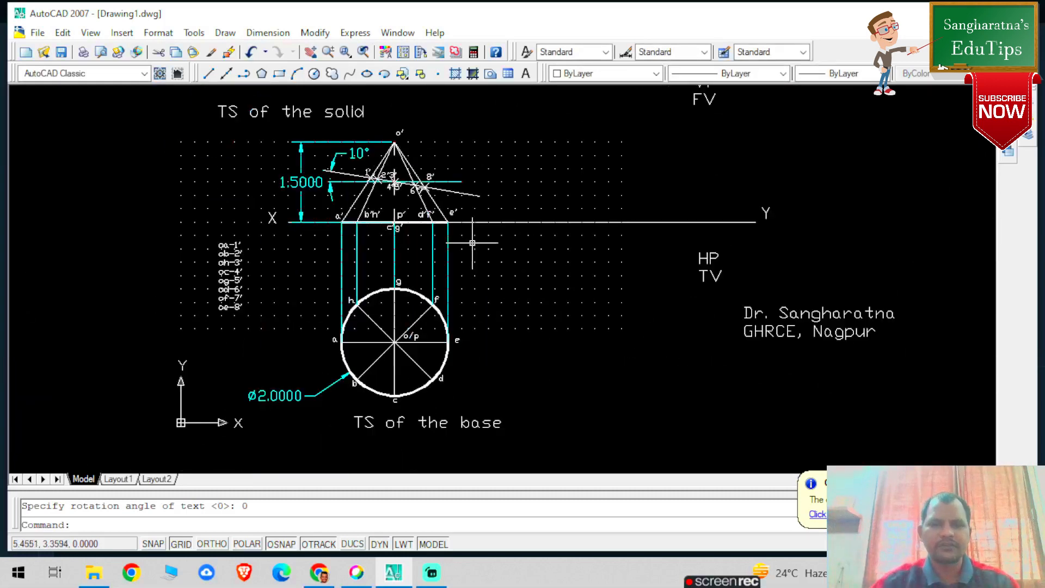
pyautogui.scroll(3, 473, 333)
pyautogui.scroll(-3, 472, 296)
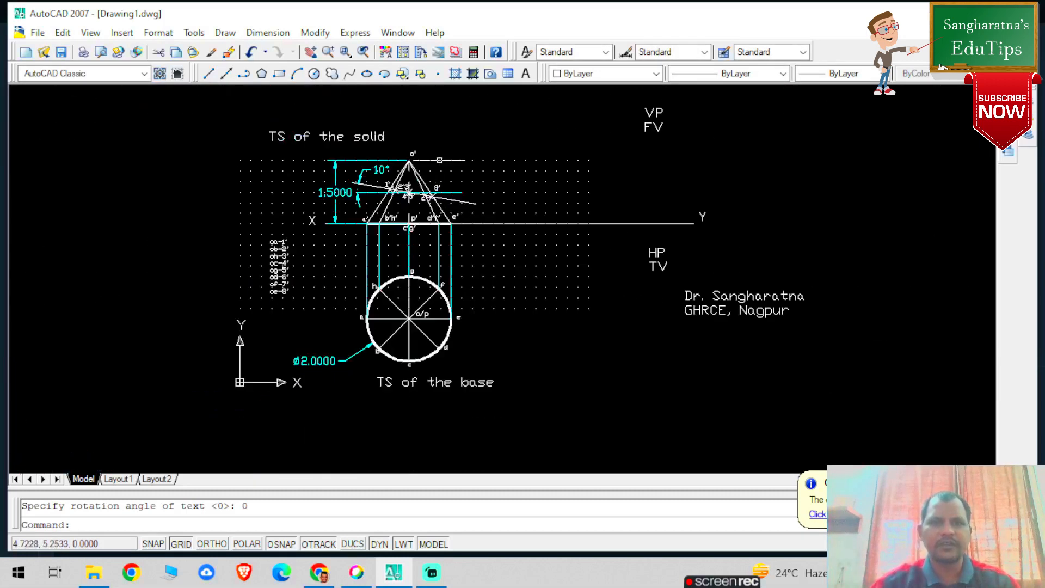
# With Ortho on, draw a vertical projector from cut point 1' in the front view, ending perpendicular on generator oa in the top view
pyautogui.scroll(3, 441, 185)
pyautogui.scroll(2, 430, 207)
pyautogui.scroll(-4, 424, 245)
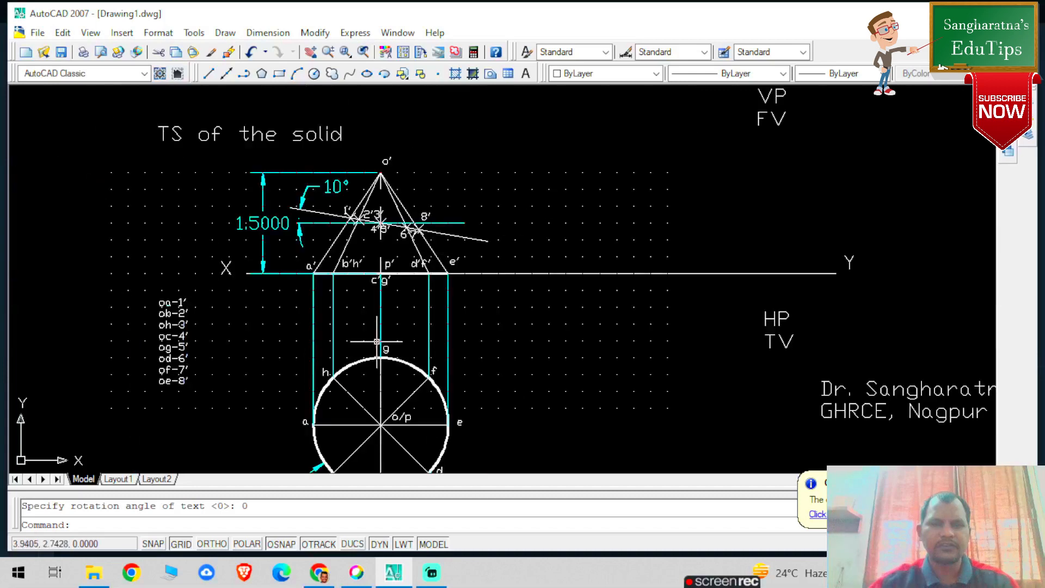
pyautogui.write('z')
pyautogui.press('Return')
pyautogui.write('a')
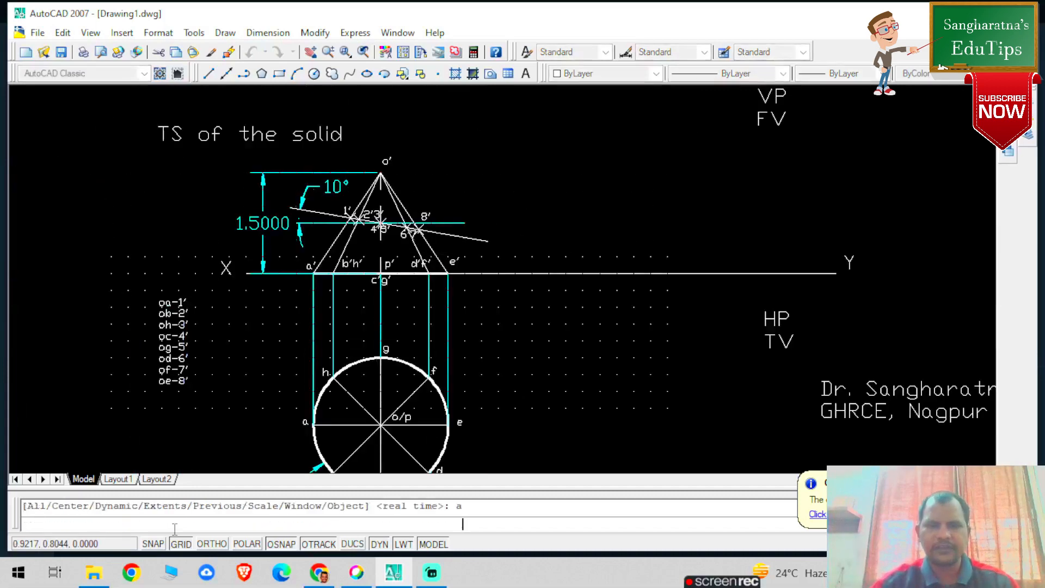
pyautogui.press('Return')
pyautogui.scroll(4, 450, 428)
pyautogui.scroll(-2, 341, 368)
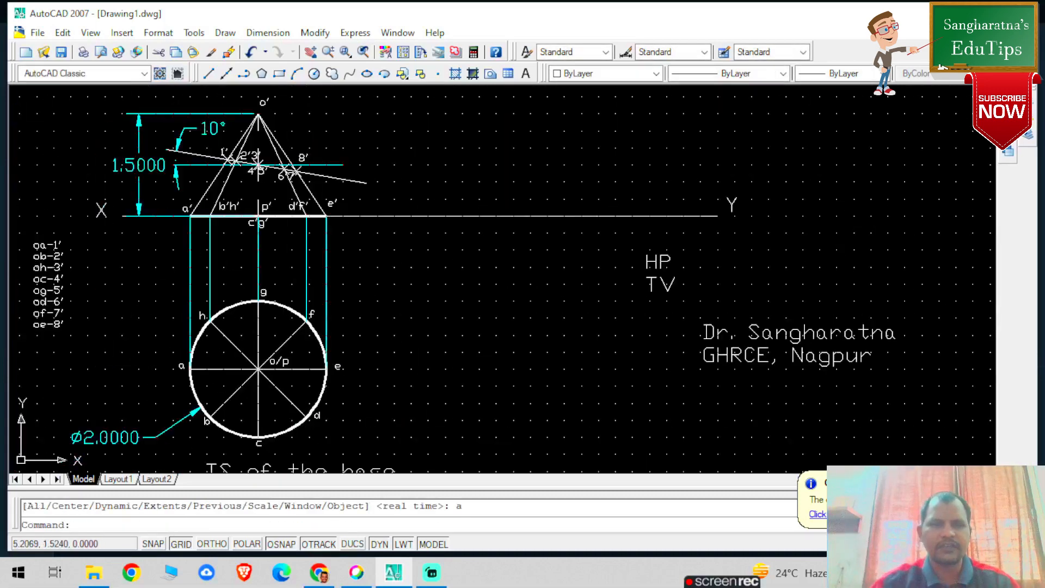
pyautogui.click(208, 74)
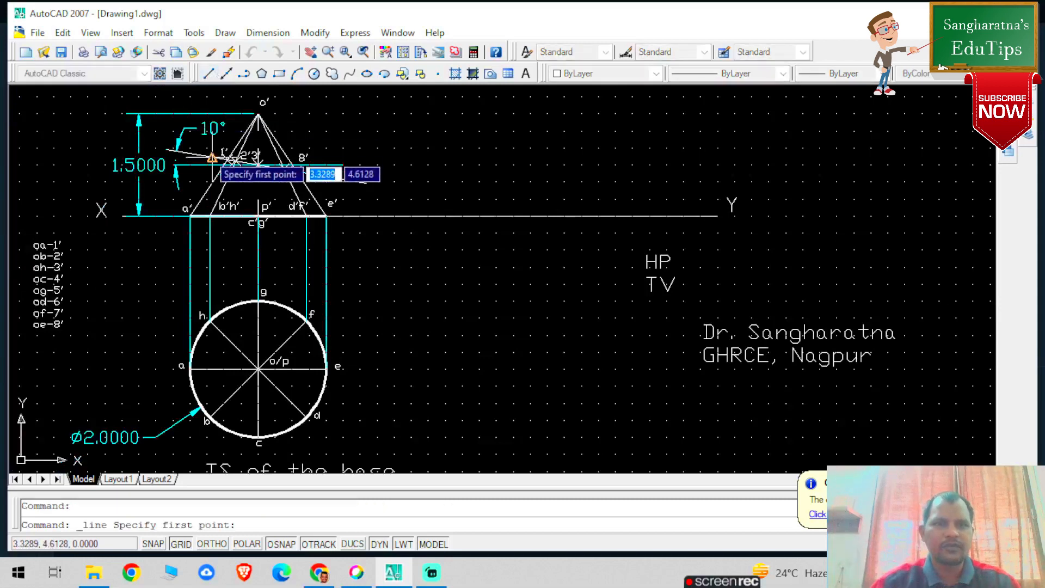
pyautogui.click(226, 159)
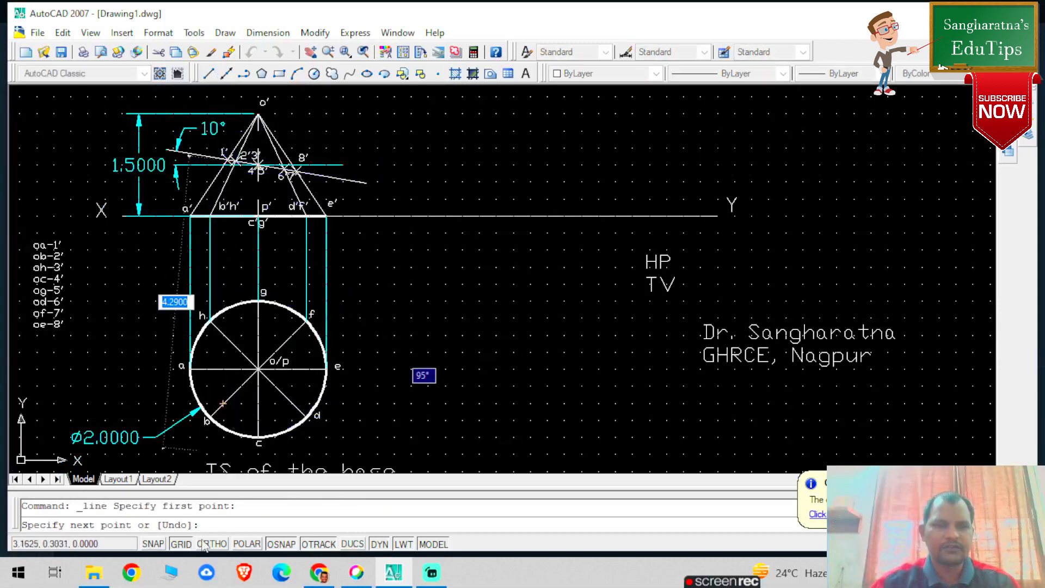
pyautogui.press('F8')
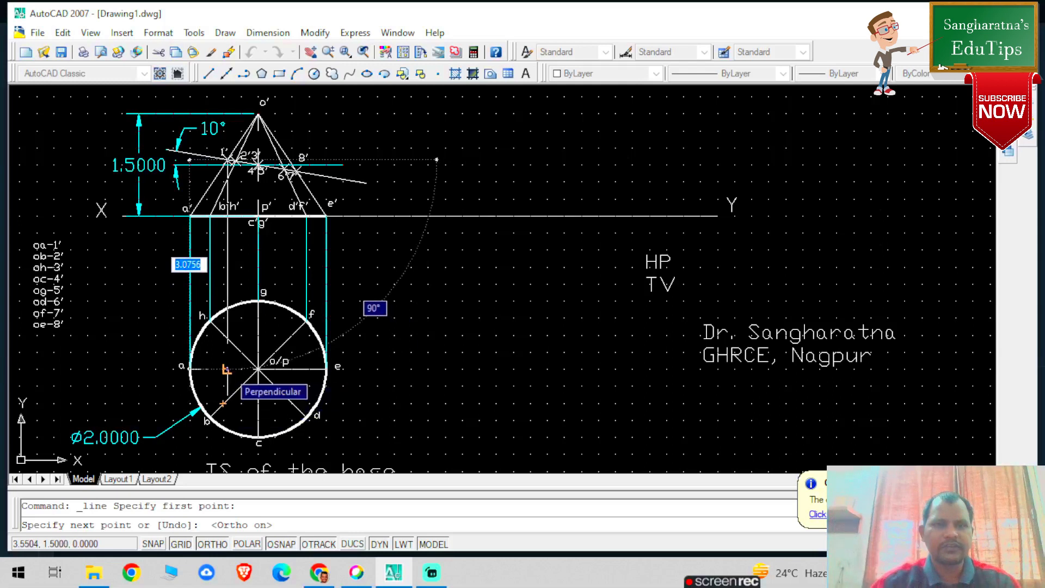
pyautogui.click(226, 369)
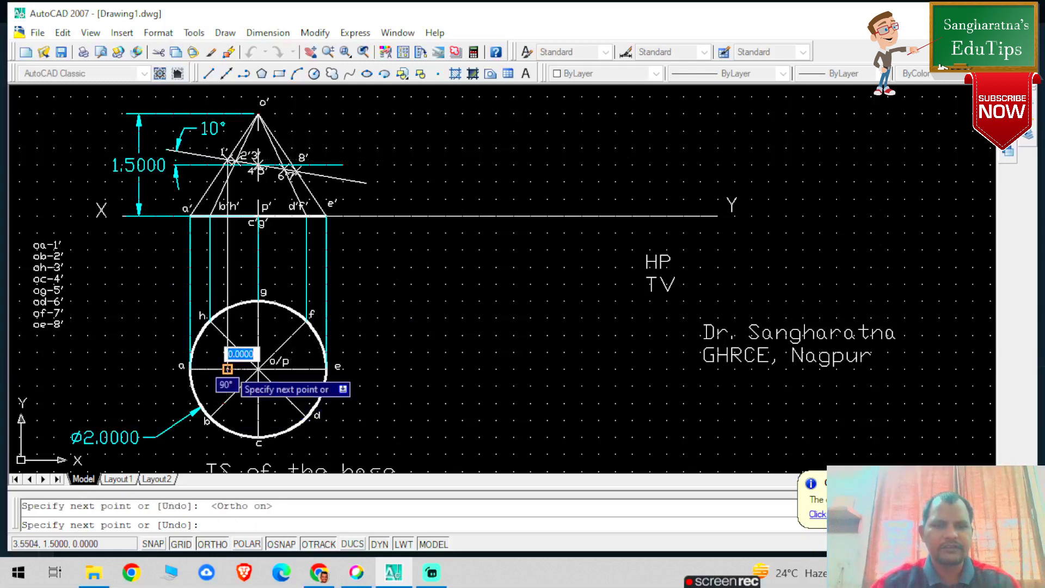
pyautogui.press('Escape')
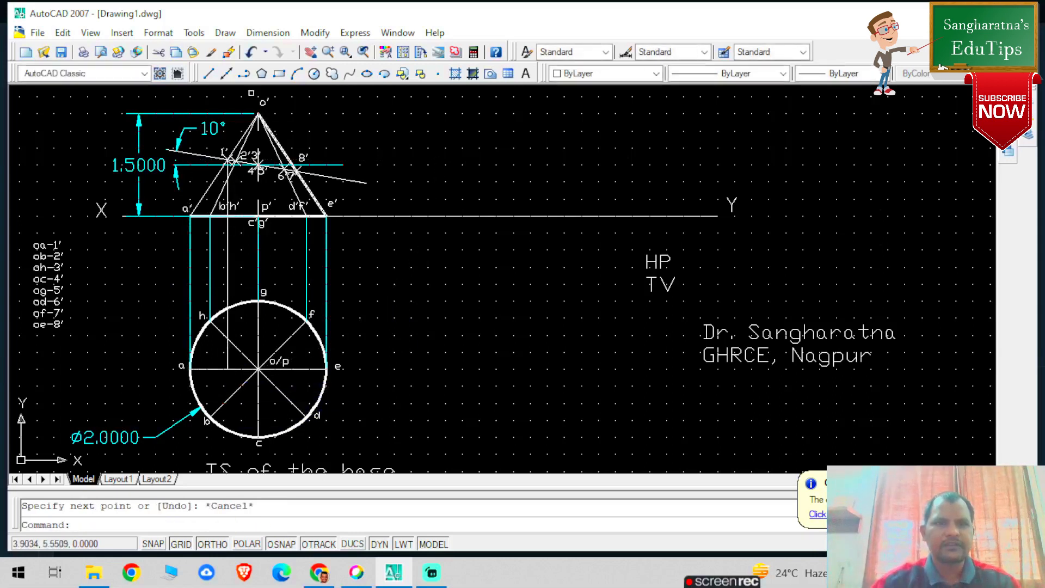
# Start a line for the next projector from the cut points in the front view
pyautogui.click(210, 74)
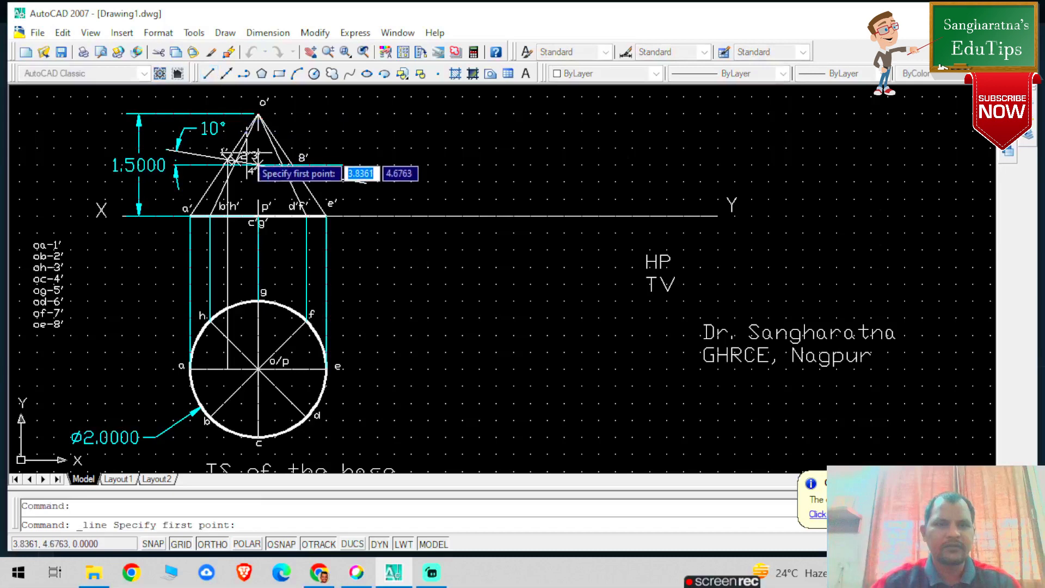
# Try to draw a projector from point 2'3' on the front view's cutting line down to radius ob in the top view
pyautogui.scroll(3, 233, 162)
pyautogui.click(232, 153)
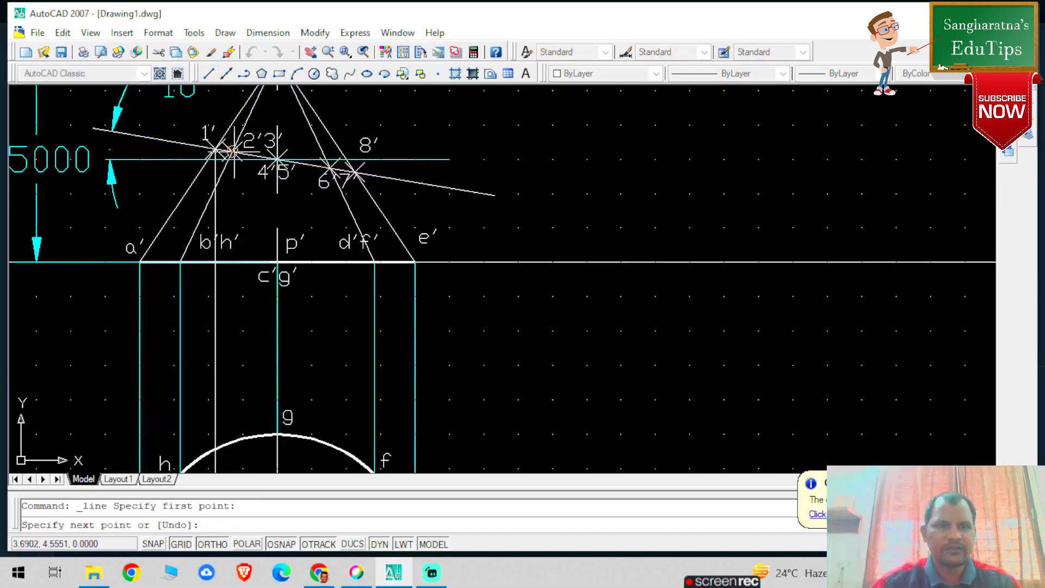
pyautogui.scroll(-4, 243, 425)
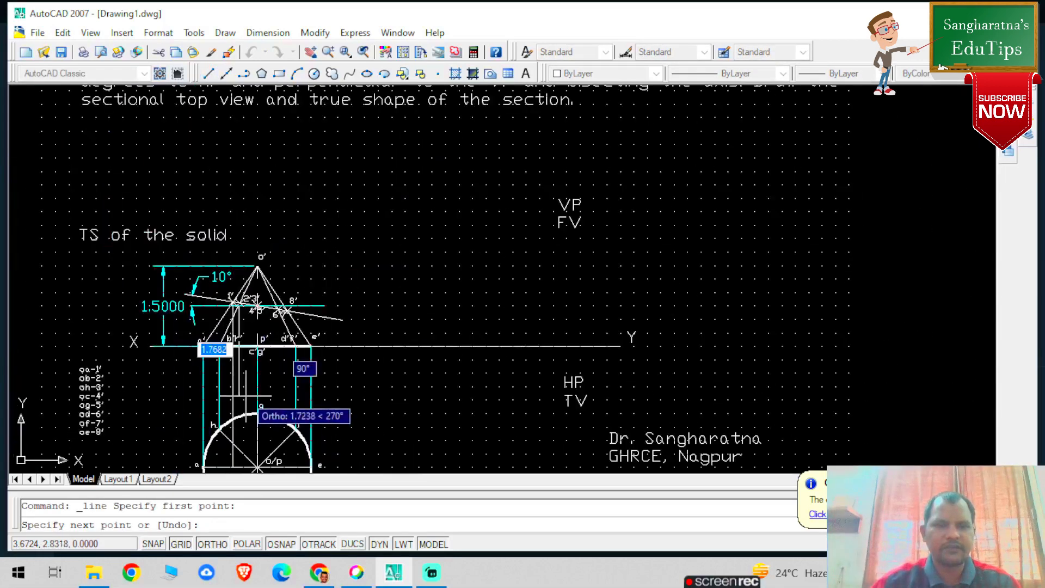
pyautogui.scroll(-4, 243, 450)
pyautogui.scroll(3, 248, 443)
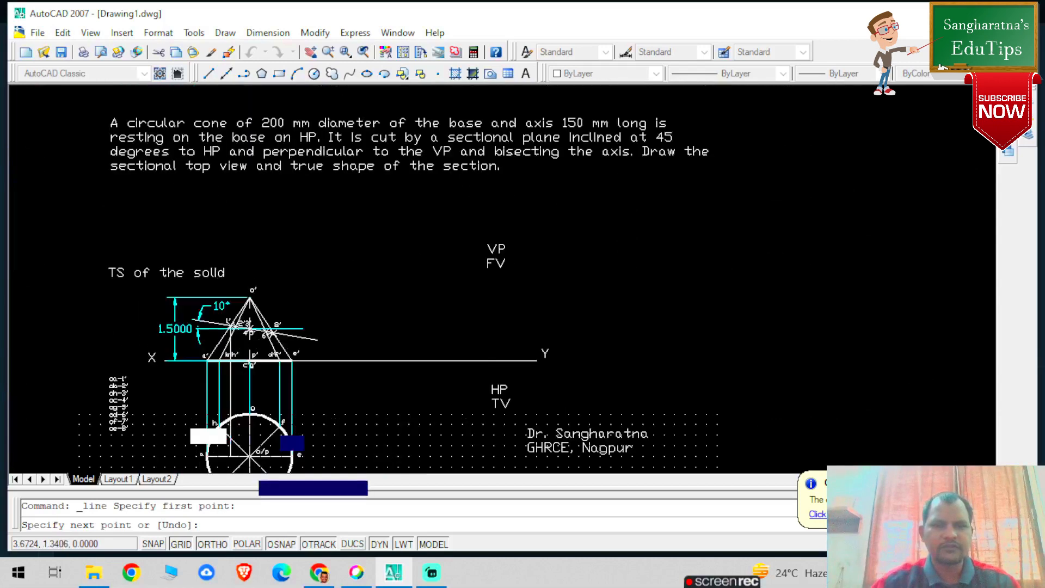
pyautogui.scroll(-1, 249, 442)
pyautogui.scroll(4, 250, 442)
pyautogui.scroll(-4, 249, 441)
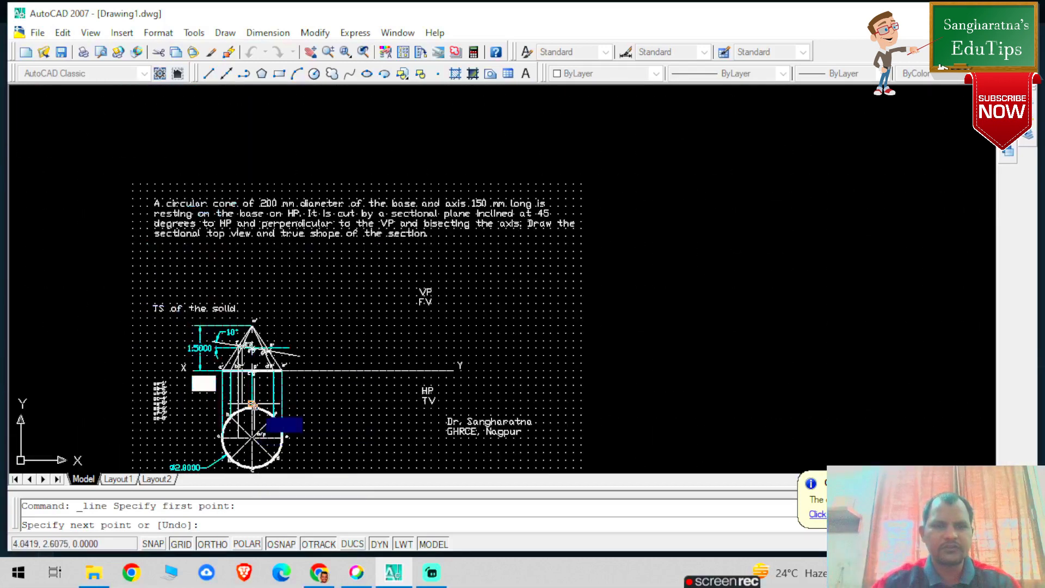
pyautogui.scroll(5, 253, 466)
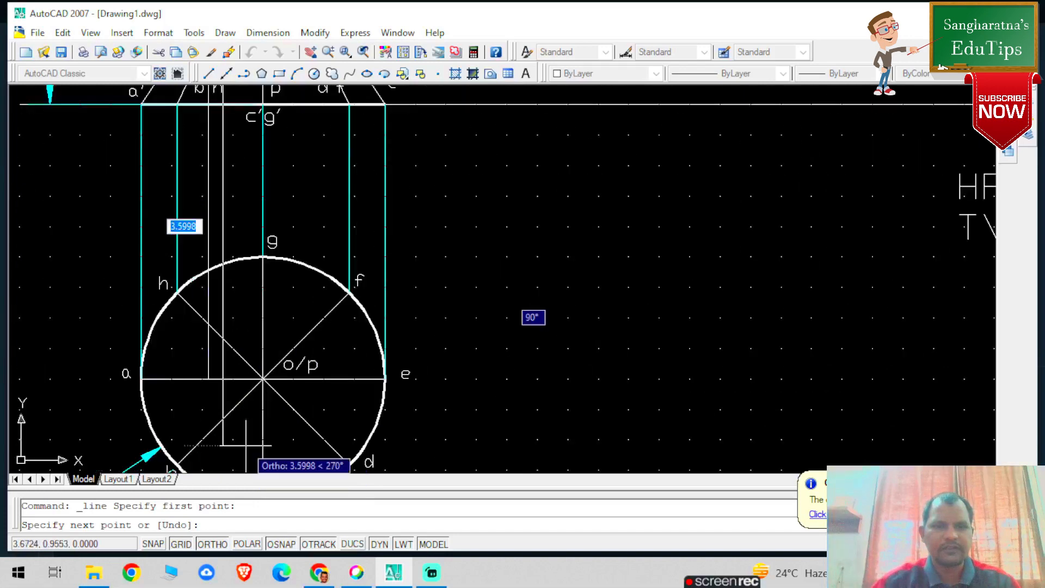
pyautogui.scroll(-3, 255, 461)
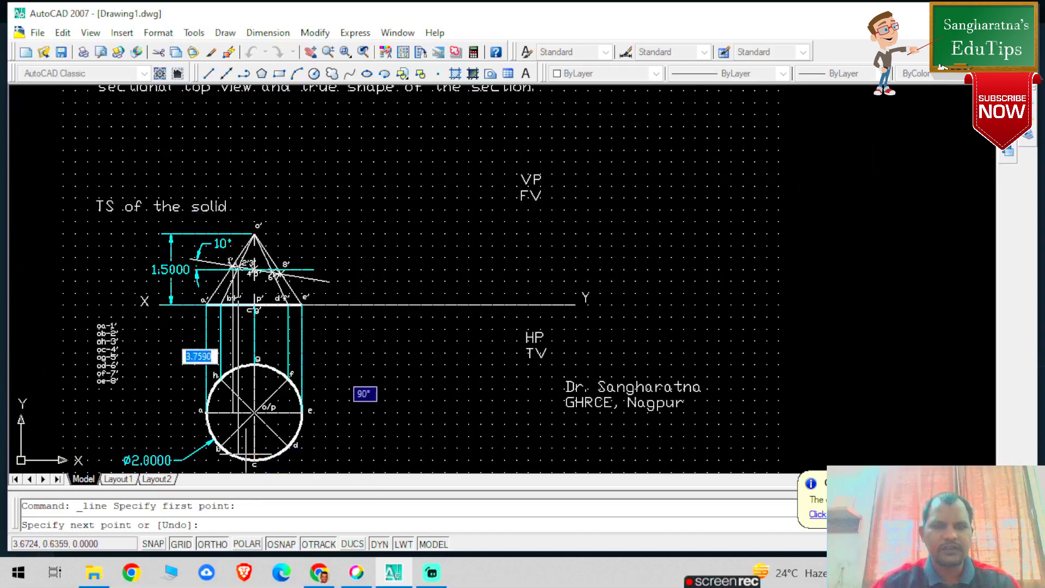
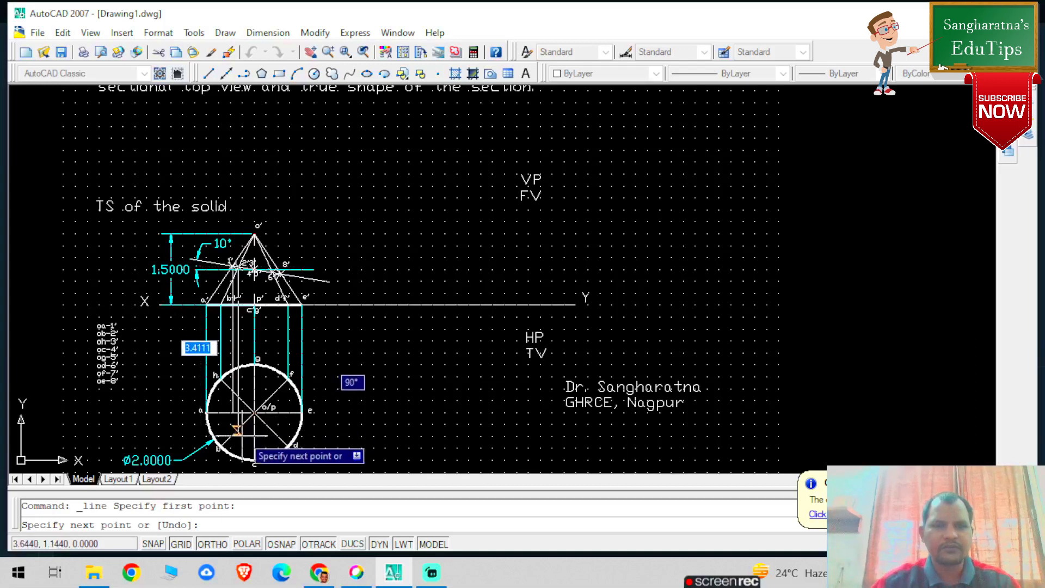
pyautogui.click(236, 431)
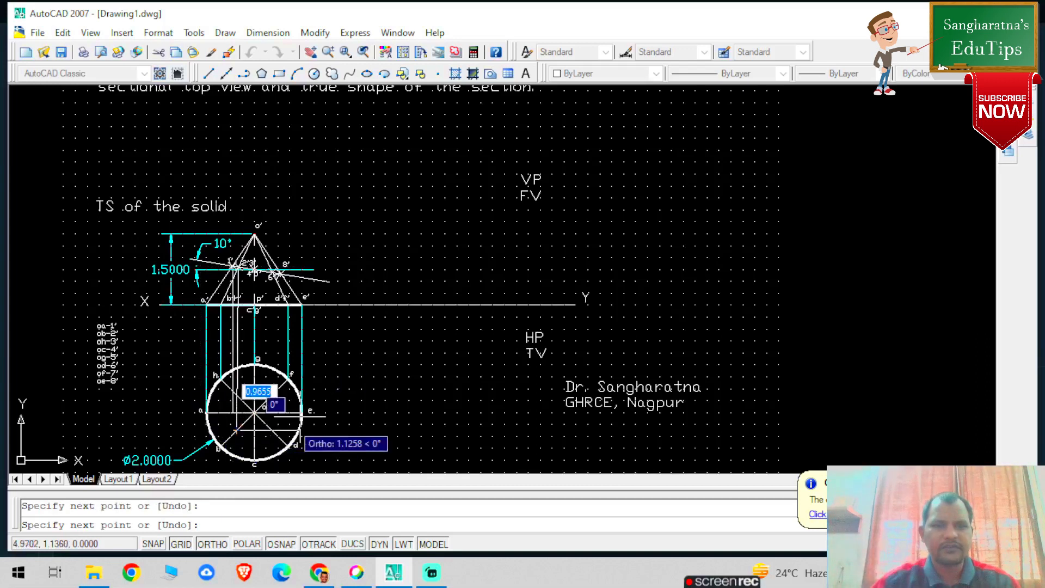
pyautogui.press('Escape')
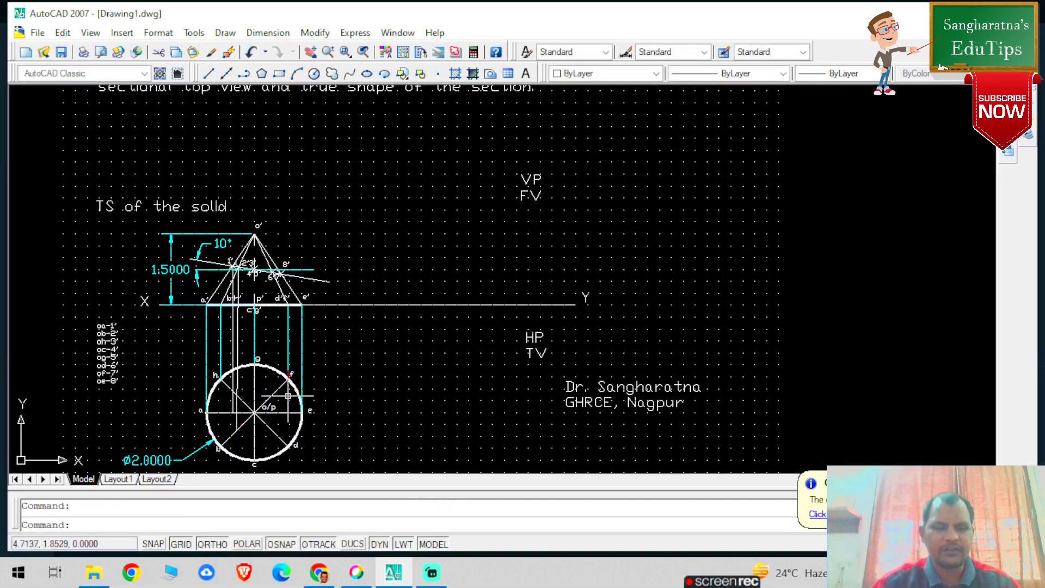
pyautogui.hotkey('ctrl', 'z')
pyautogui.hotkey('ctrl', 'z')
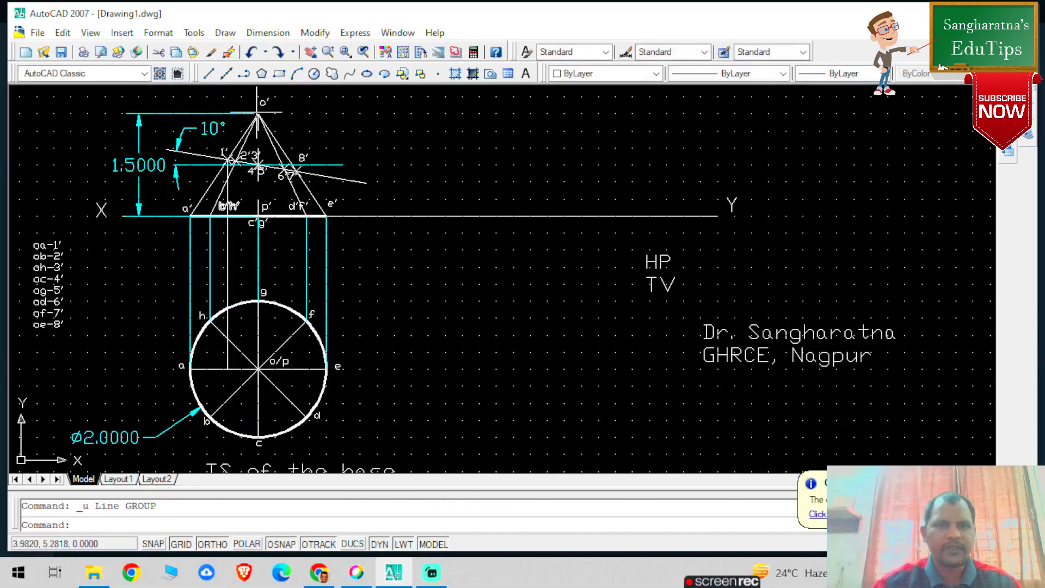
# Try to drop a line from 2'3' onto radius ob close to the circle's centre
pyautogui.click(208, 73)
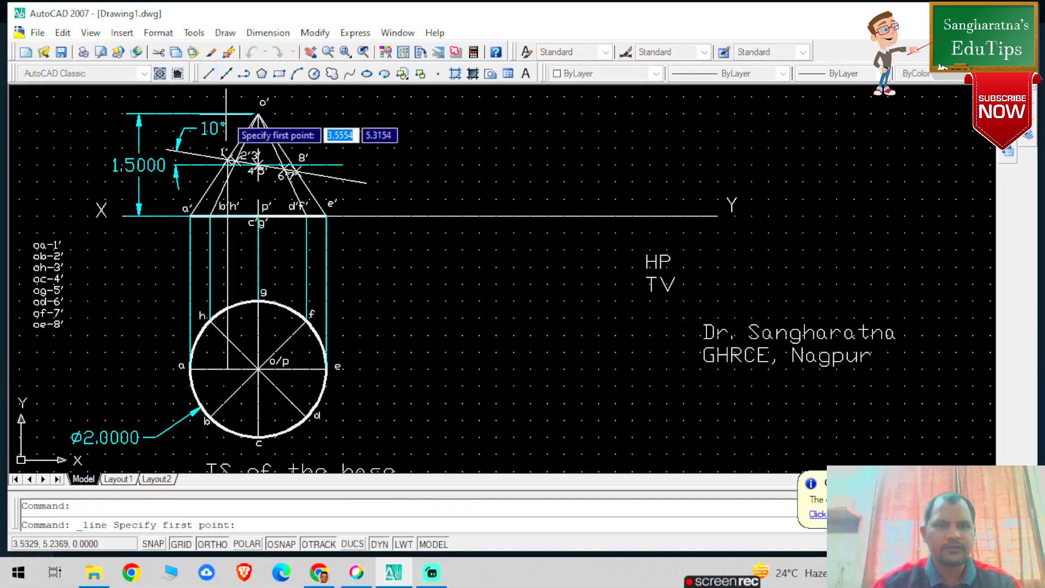
pyautogui.click(235, 161)
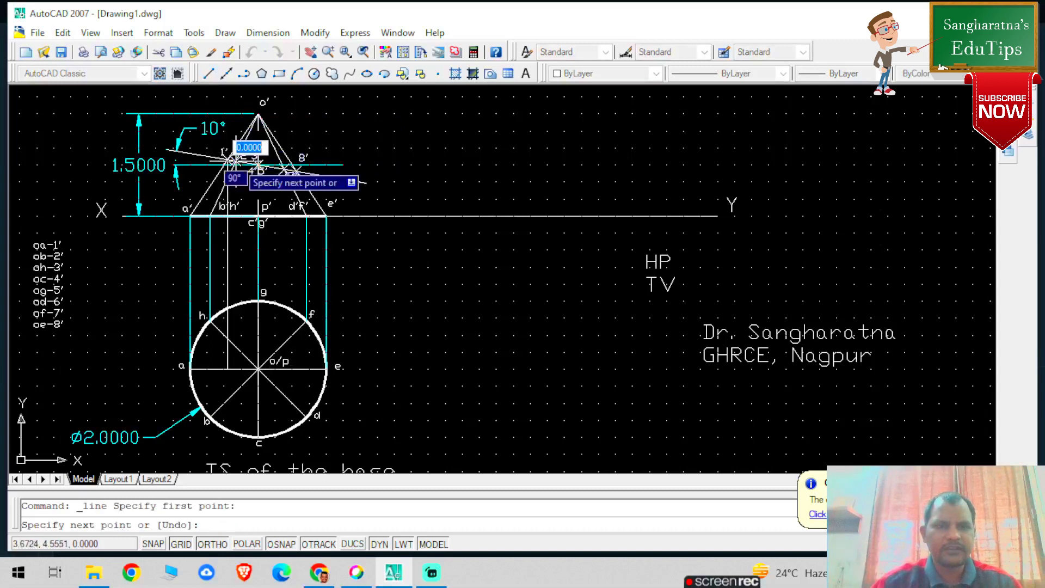
pyautogui.click(239, 387)
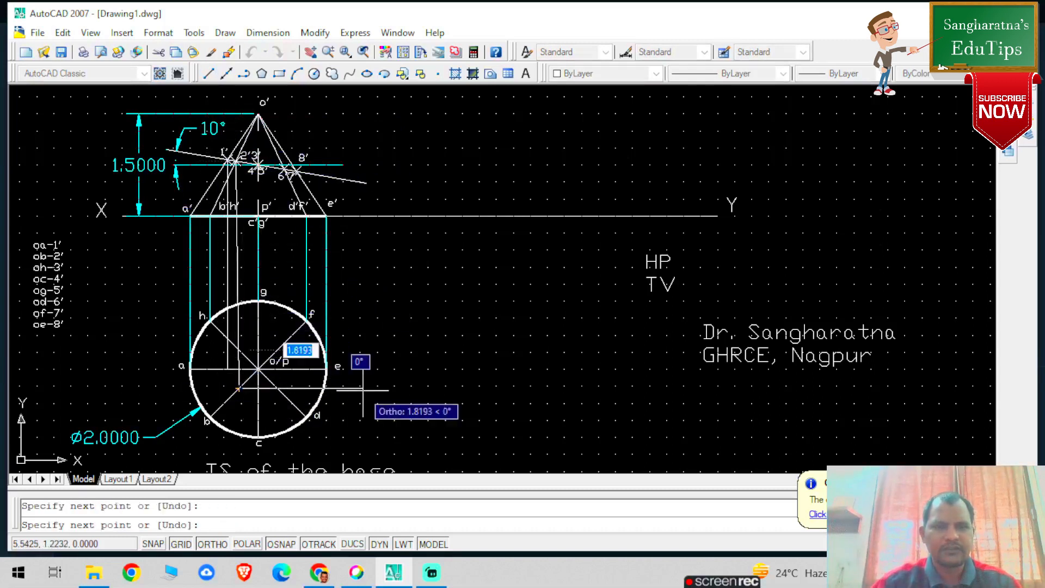
pyautogui.press('Escape')
pyautogui.hotkey('ctrl', 'z')
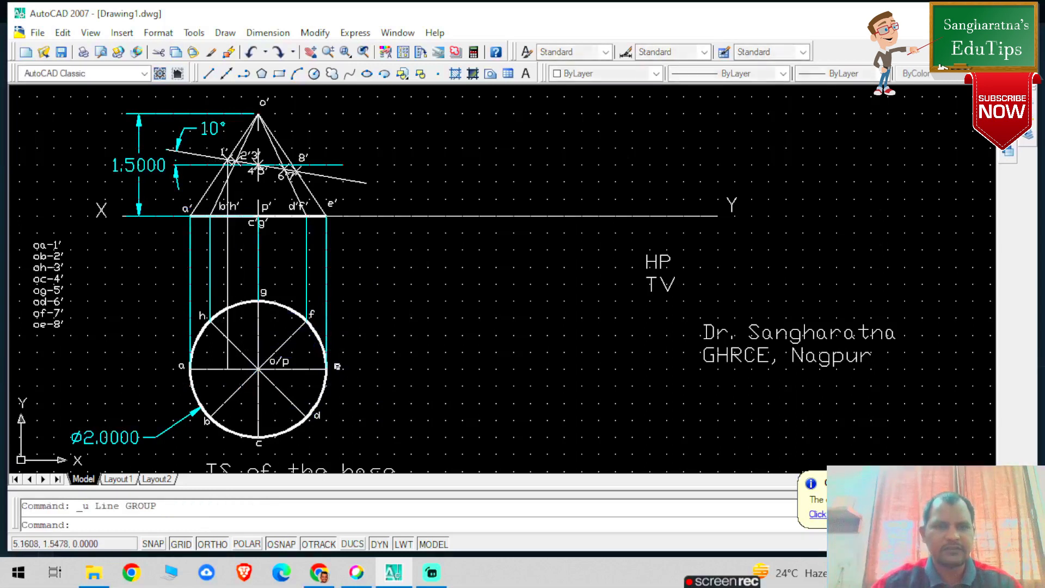
# Try to drop a line from 2'3' to a point about midway along radius ob
pyautogui.click(208, 74)
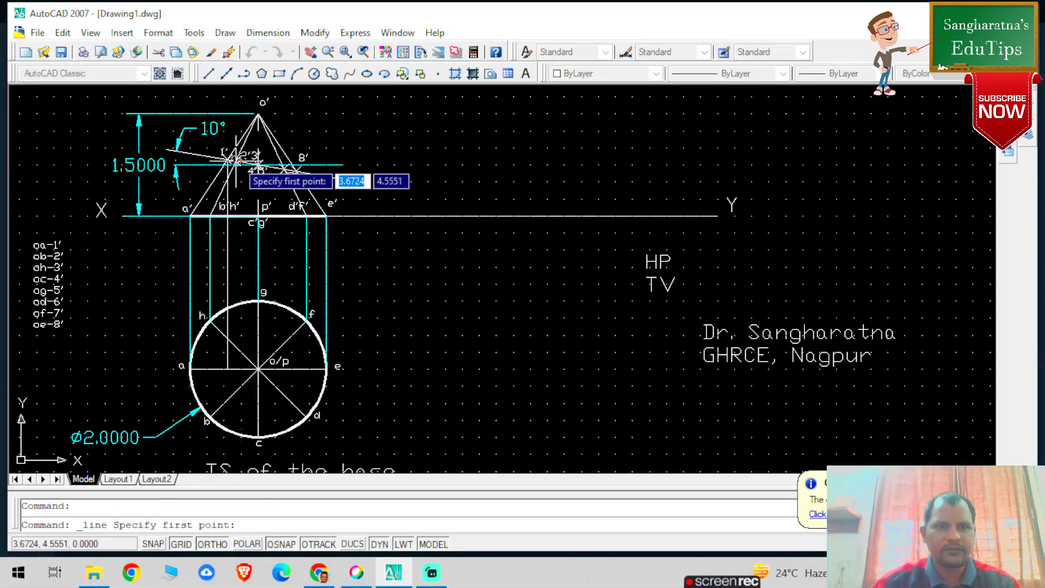
pyautogui.click(235, 160)
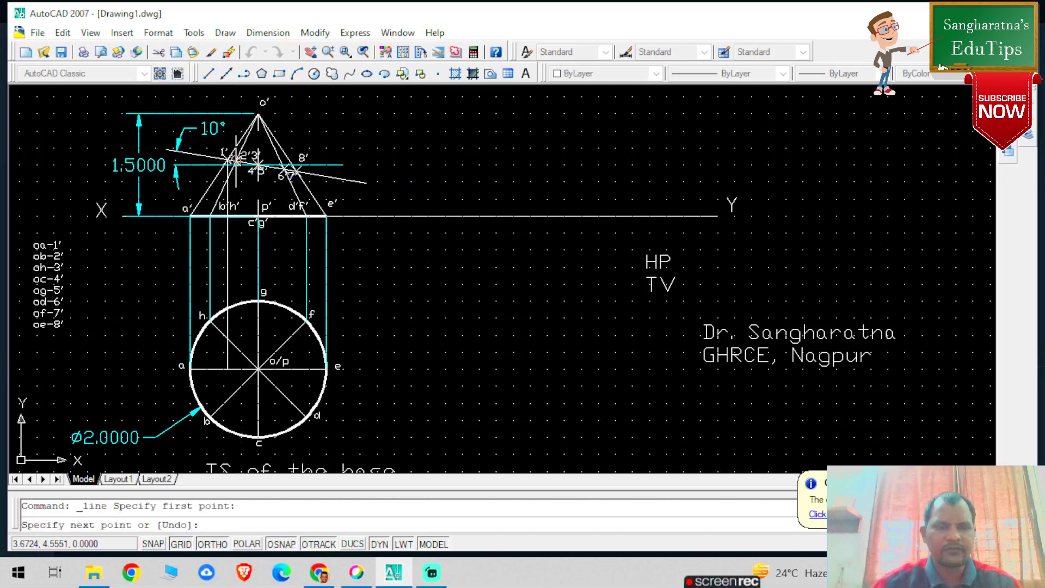
pyautogui.click(234, 395)
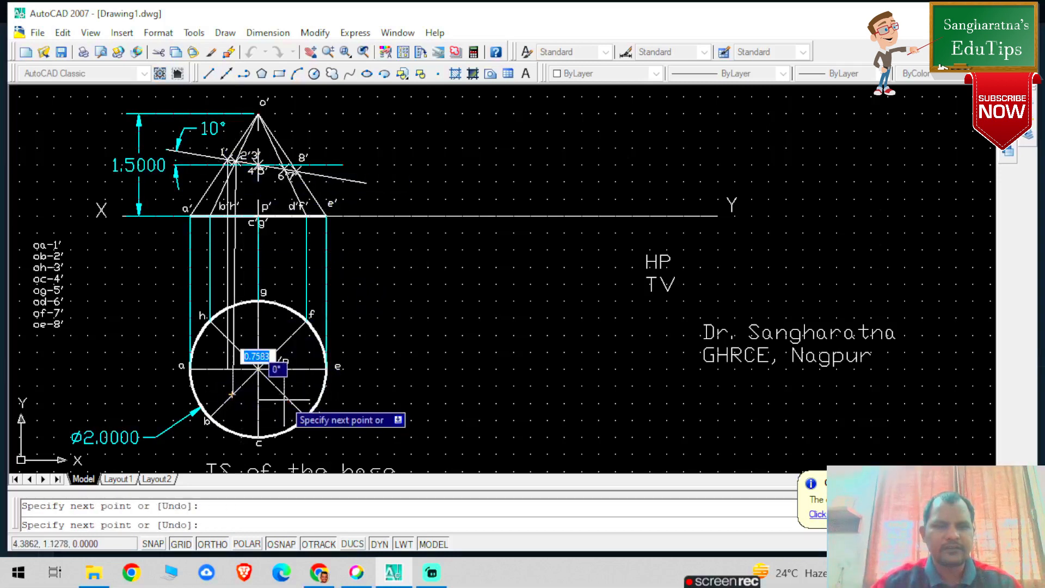
pyautogui.press('Escape')
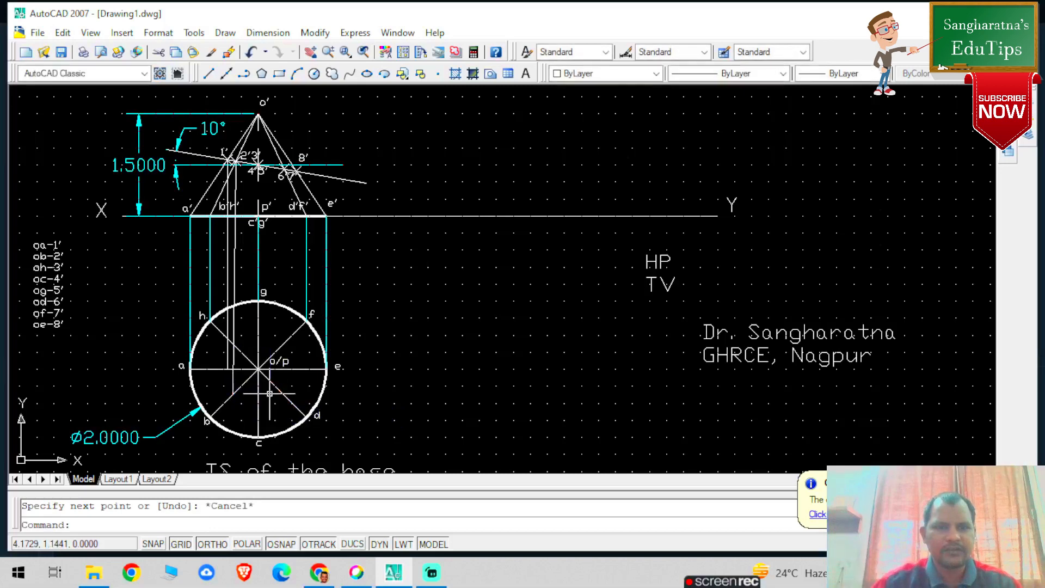
pyautogui.scroll(2, 245, 384)
pyautogui.hotkey('ctrl', 'z')
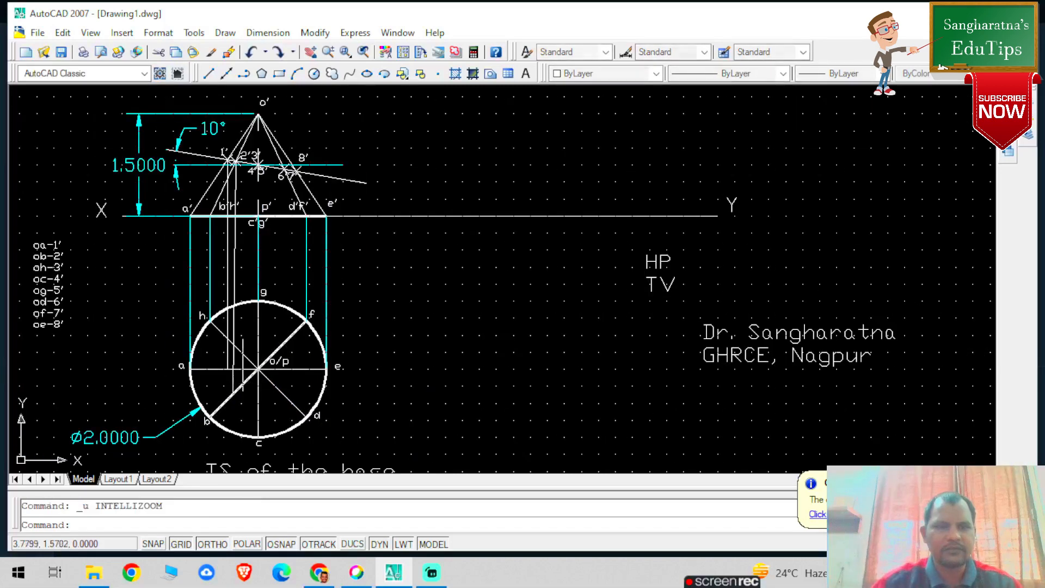
pyautogui.hotkey('ctrl', 'z')
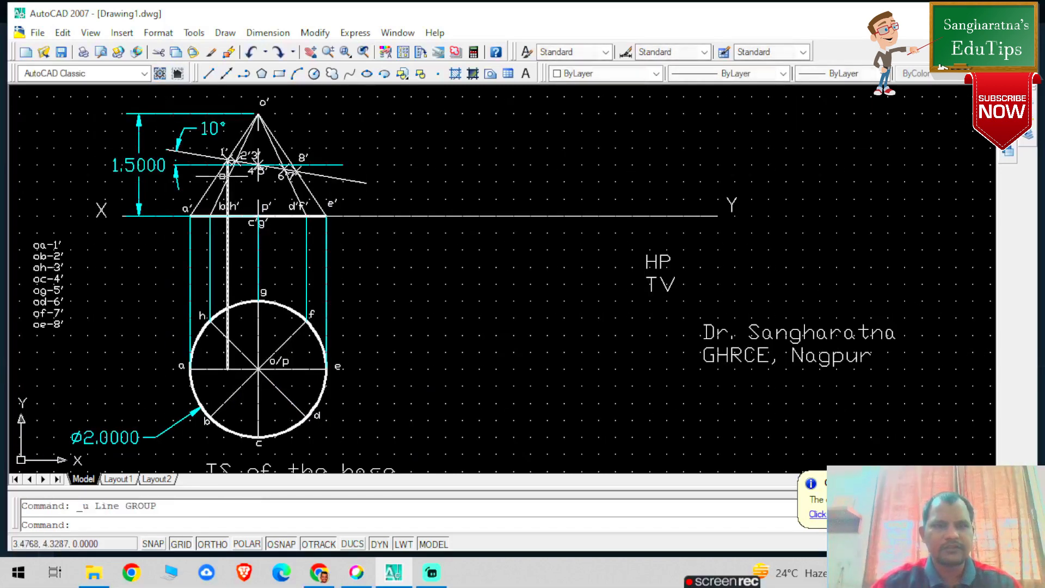
# Try to end the projector from 2'3' where its vertical path crosses radius ob
pyautogui.click(209, 73)
pyautogui.scroll(2, 224, 180)
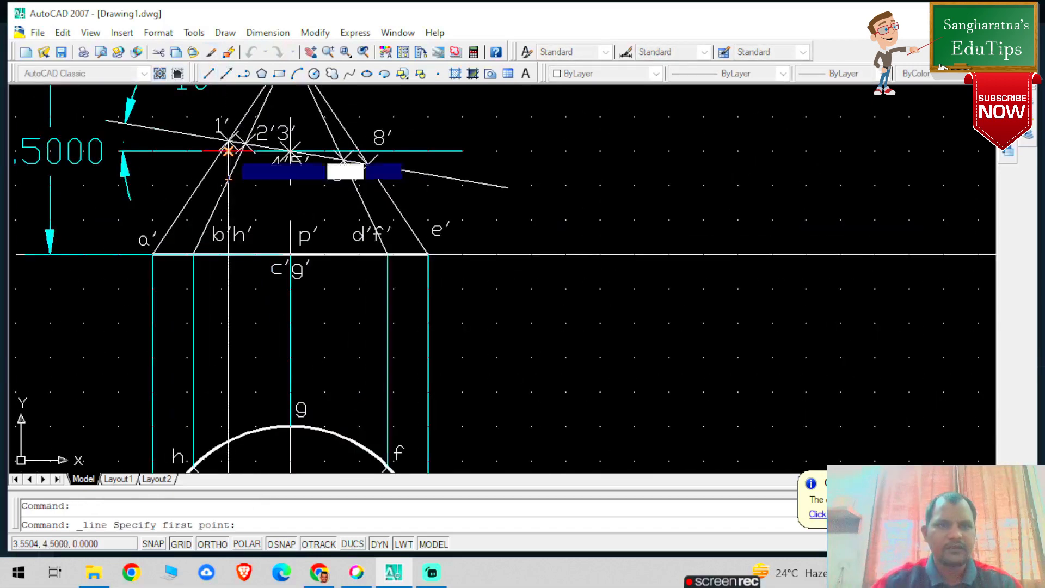
pyautogui.click(245, 143)
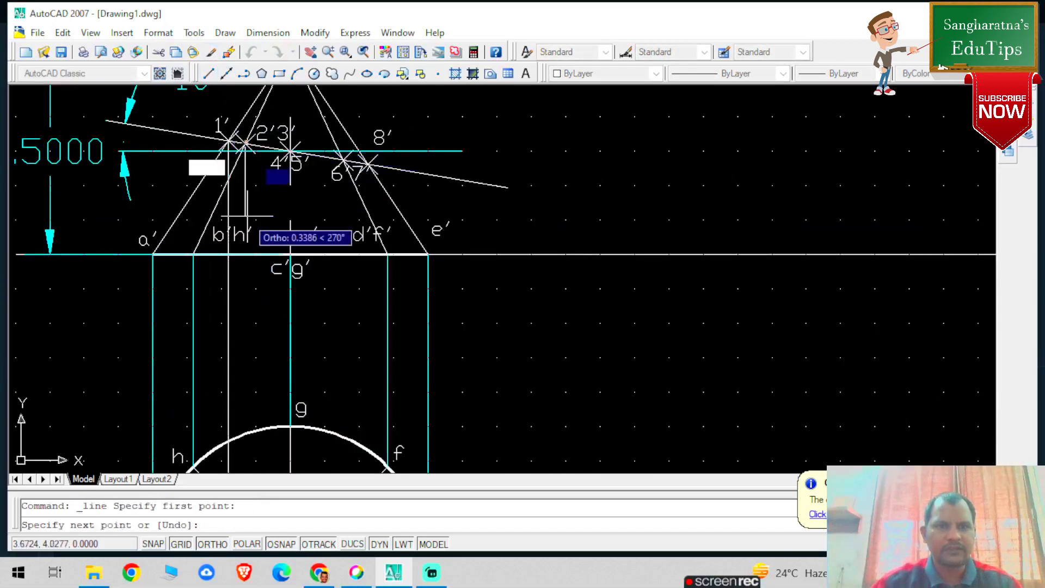
pyautogui.scroll(-3, 246, 267)
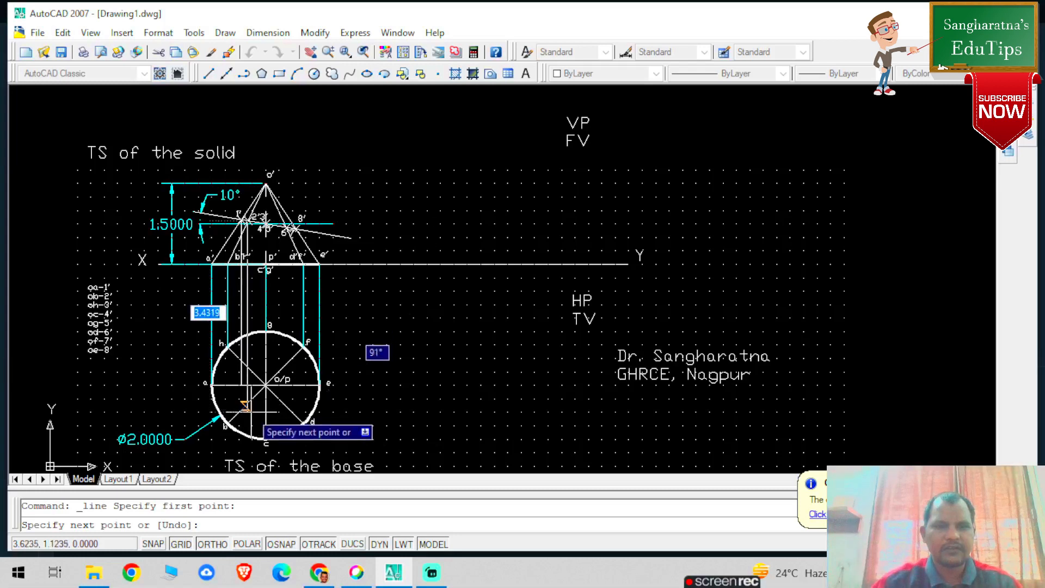
pyautogui.click(245, 405)
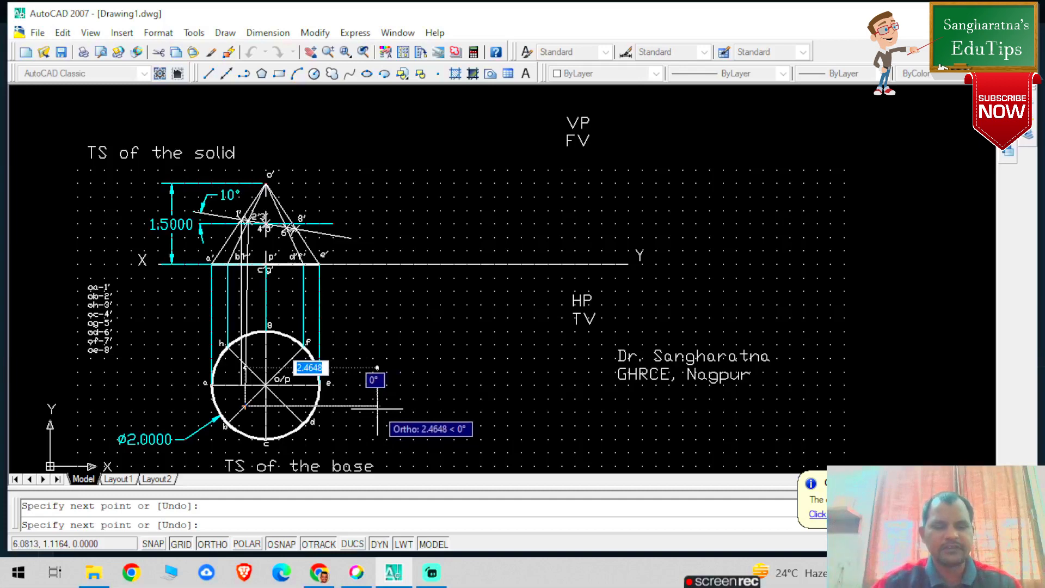
pyautogui.hotkey('ctrl', 'z')
pyautogui.hotkey('ctrl', 'z')
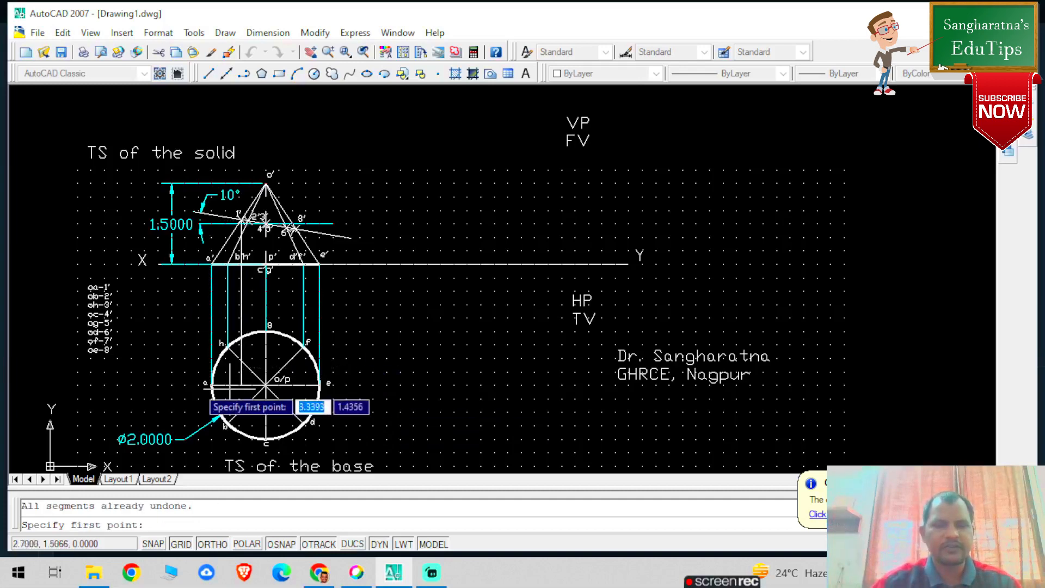
# Draw a vertical projector about 4.17 long from 2'3' through the top view, ending just below the base circle
pyautogui.scroll(3, 196, 375)
pyautogui.scroll(-4, 295, 239)
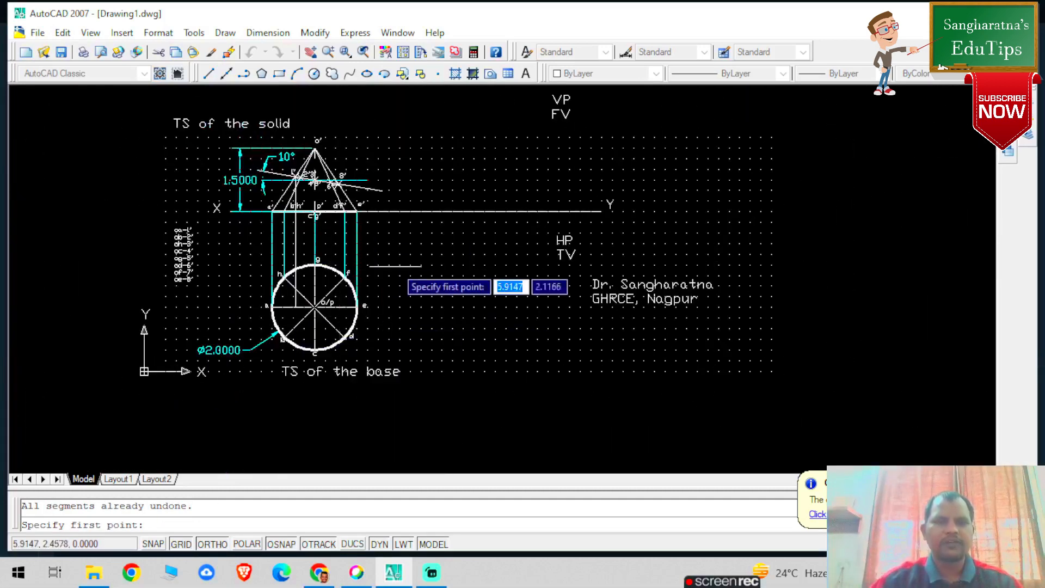
pyautogui.scroll(5, 400, 265)
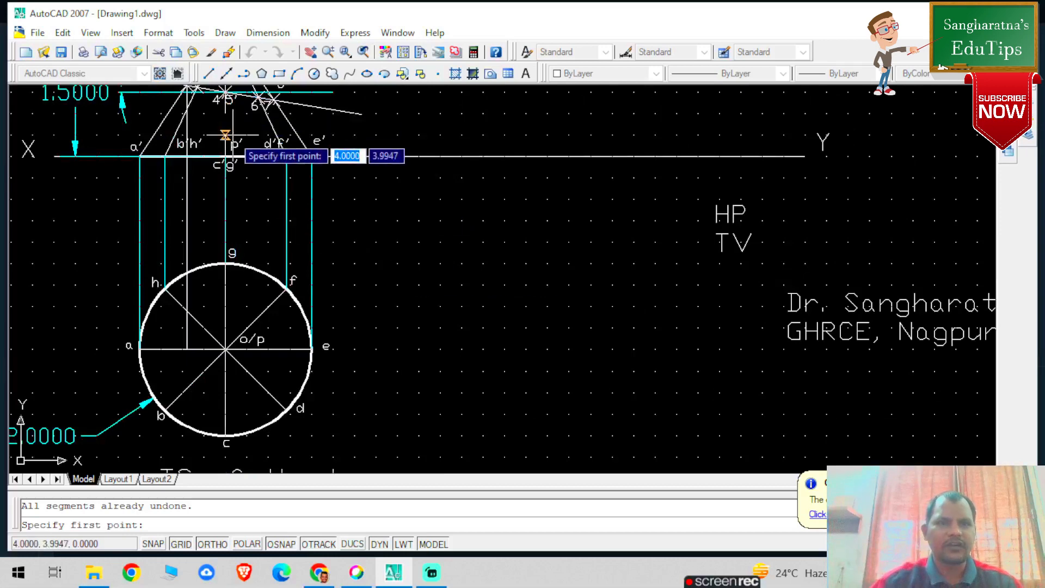
pyautogui.scroll(-3, 234, 130)
pyautogui.click(208, 74)
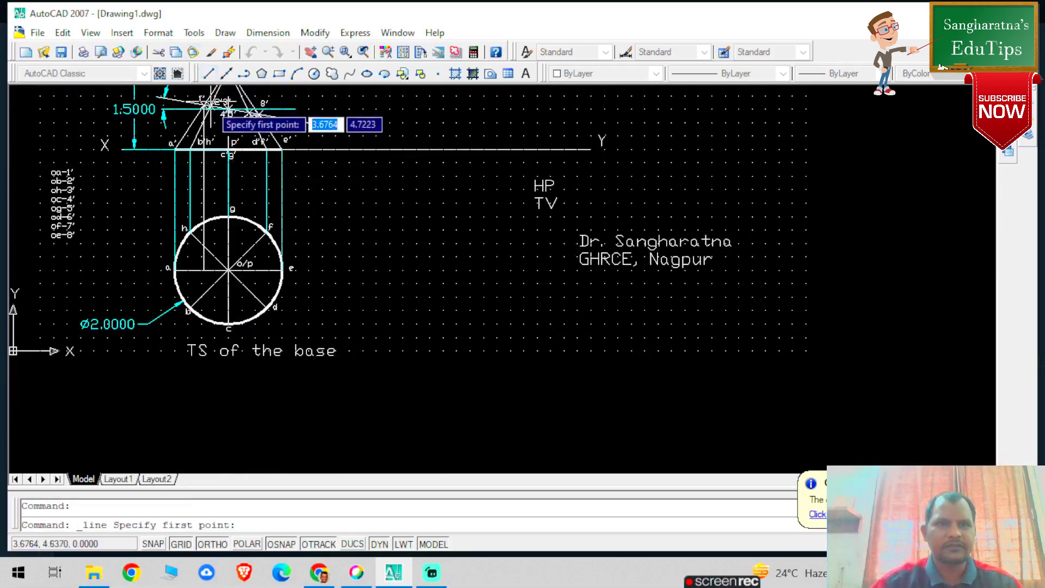
pyautogui.scroll(2, 215, 105)
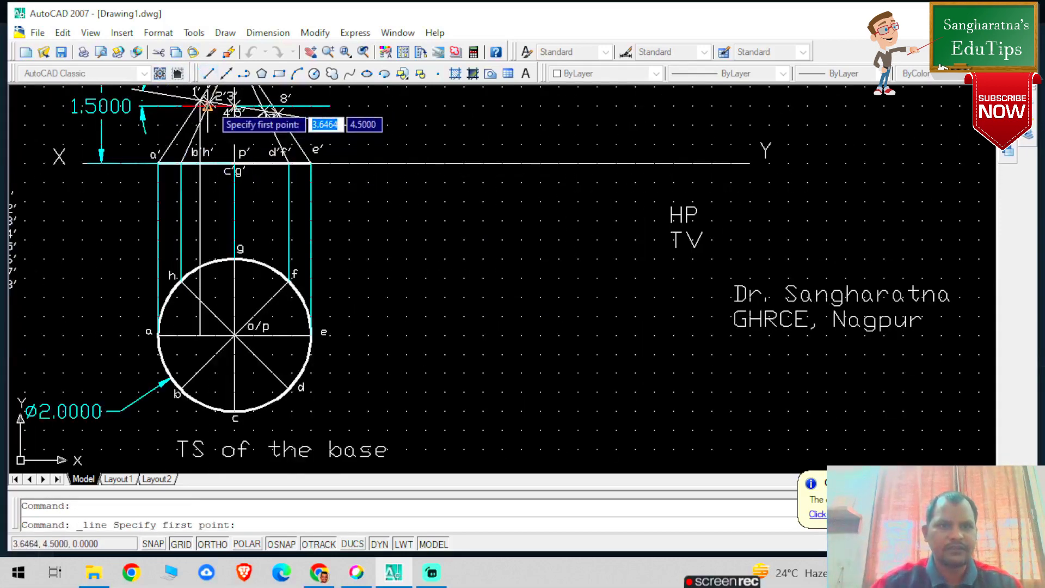
pyautogui.click(209, 101)
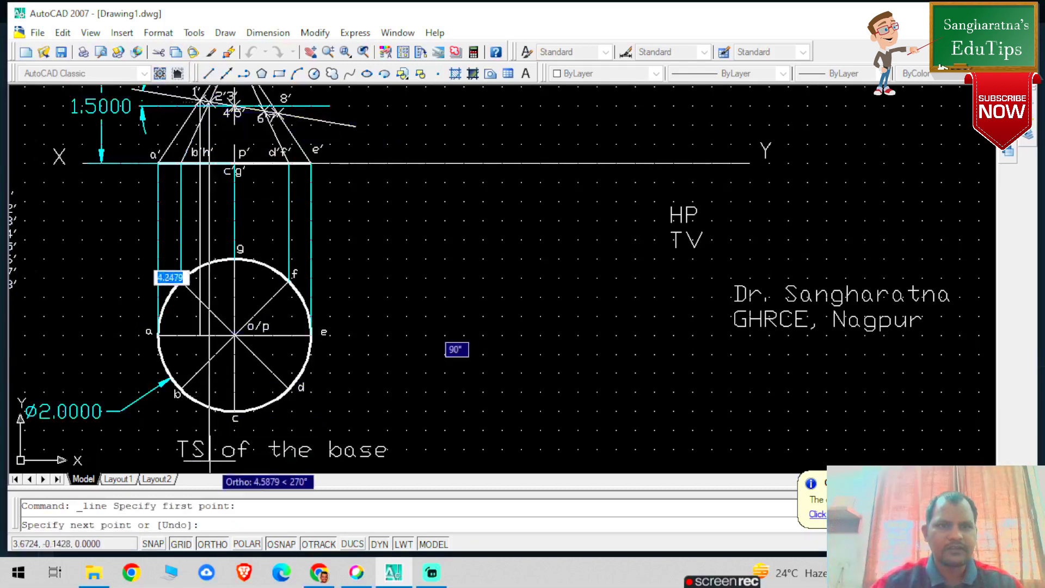
pyautogui.click(209, 419)
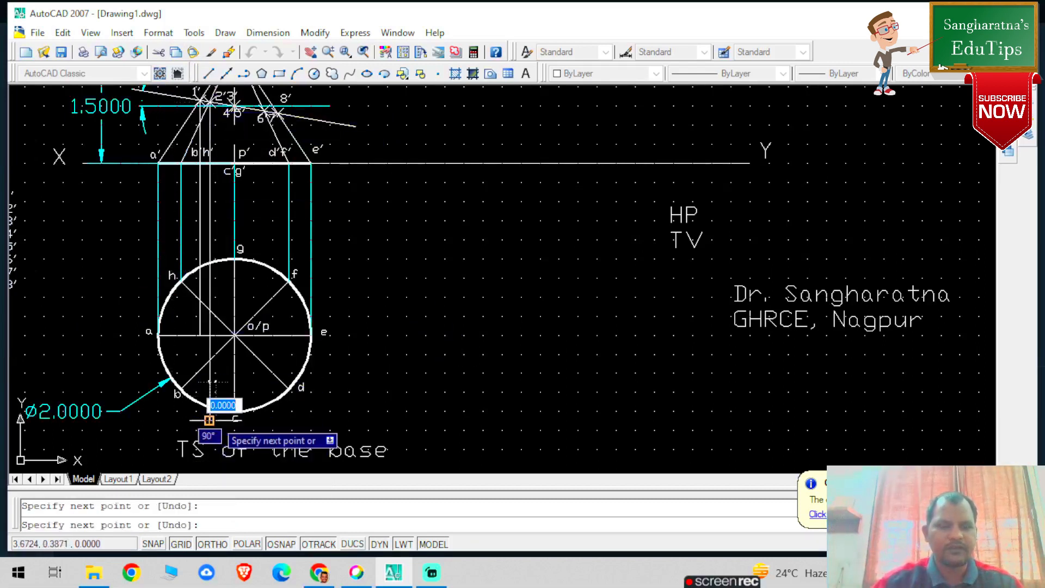
pyautogui.press('Escape')
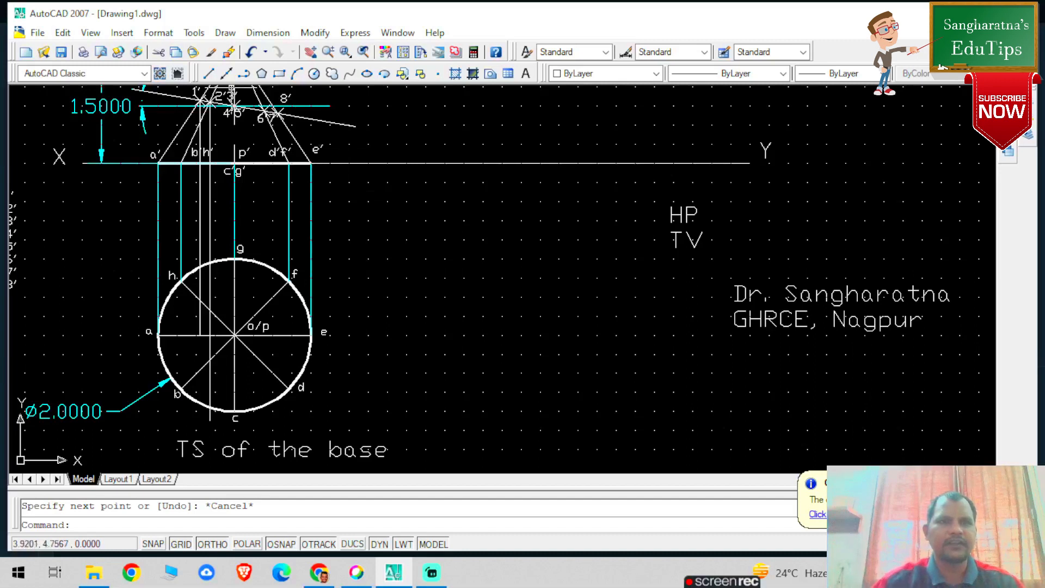
# Draw a vertical projector about 4.06 long from 6'7' through the top view, ending just below the base circle
pyautogui.click(208, 75)
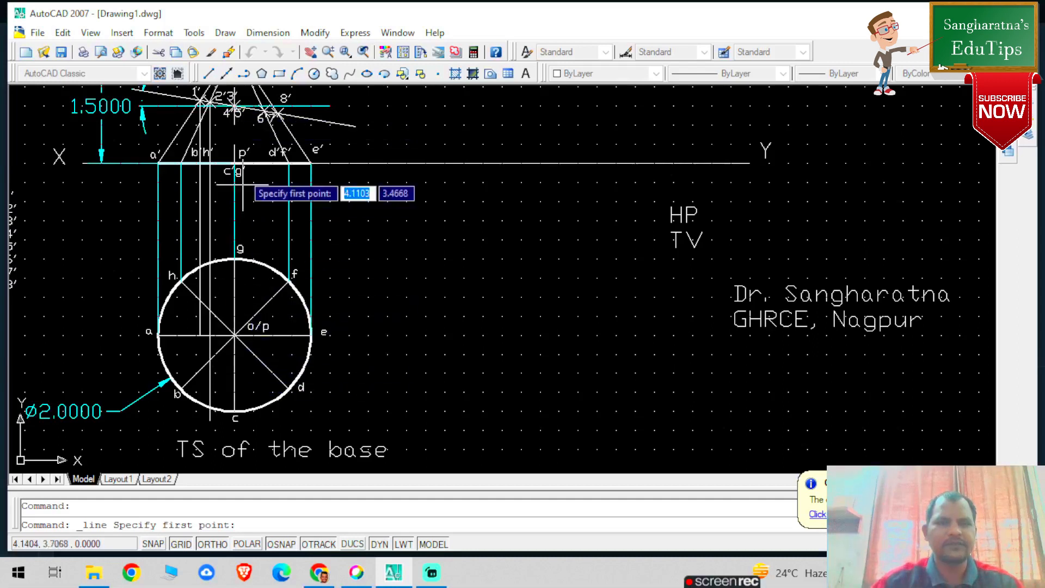
pyautogui.click(264, 113)
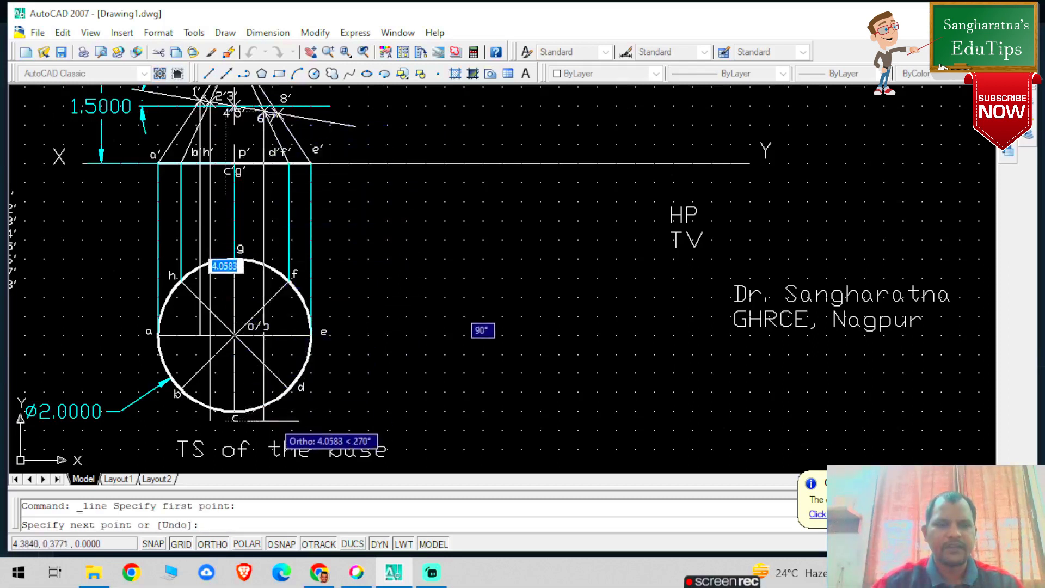
pyautogui.click(265, 420)
pyautogui.press('Escape')
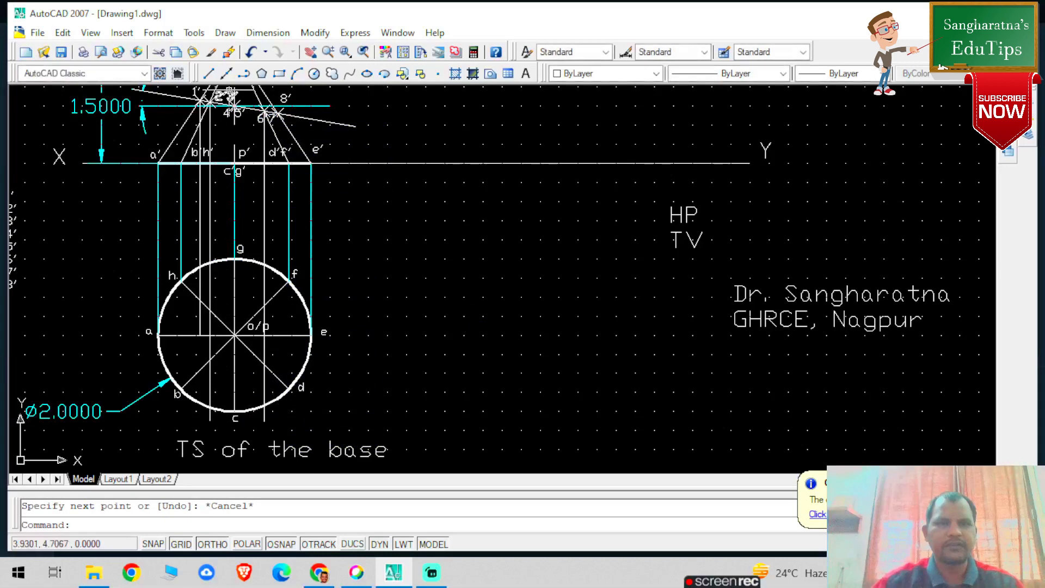
# Draw a vertical projector from 8' through the top view, ending just below the base circle
pyautogui.click(213, 77)
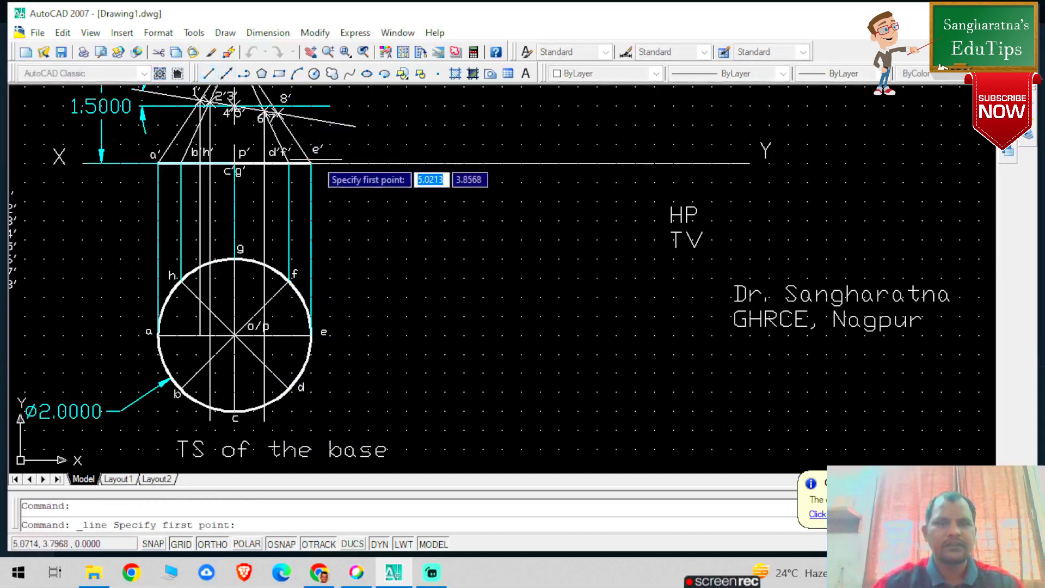
pyautogui.click(277, 113)
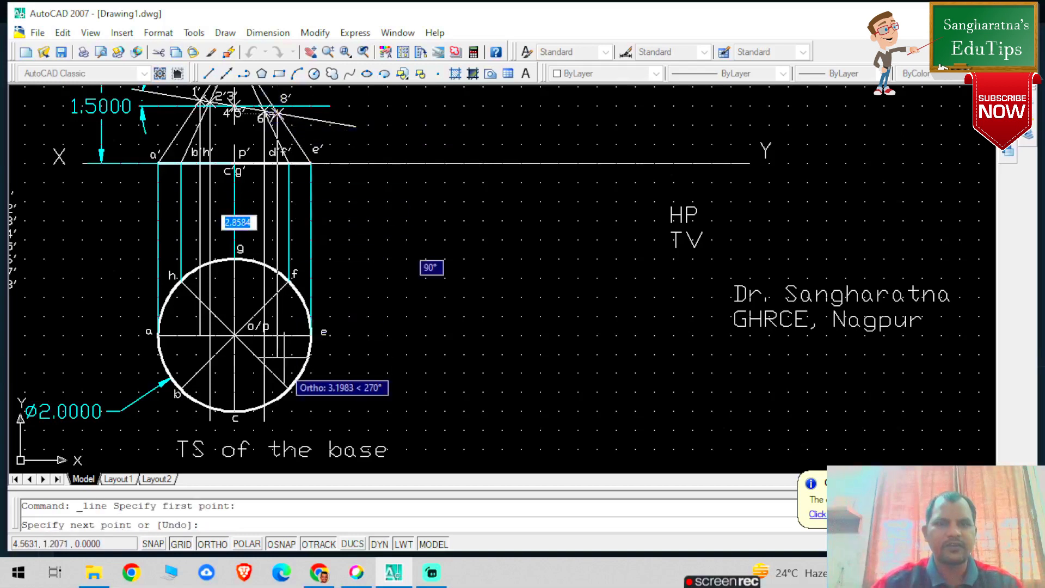
pyautogui.click(277, 420)
pyautogui.press('Escape')
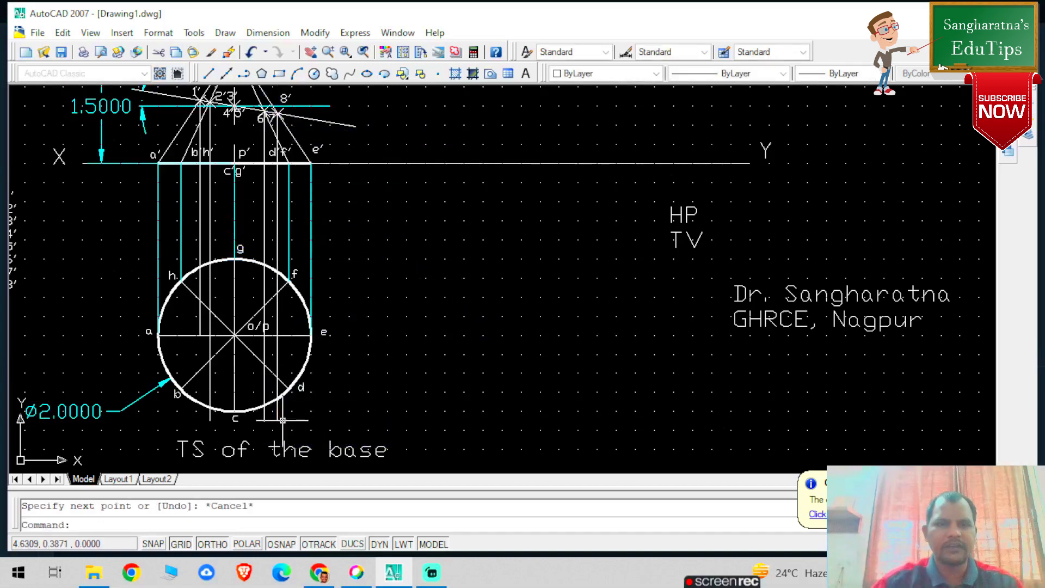
# Change the colour of the four projectors from 1', 2'3', 6'7' and 8' to Cyan
pyautogui.click(199, 234)
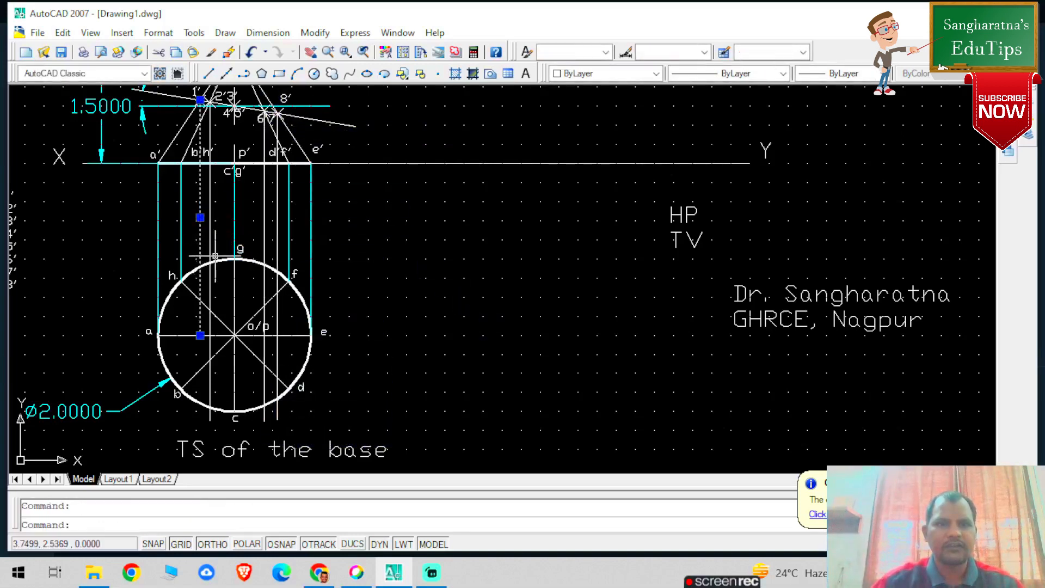
pyautogui.click(211, 246)
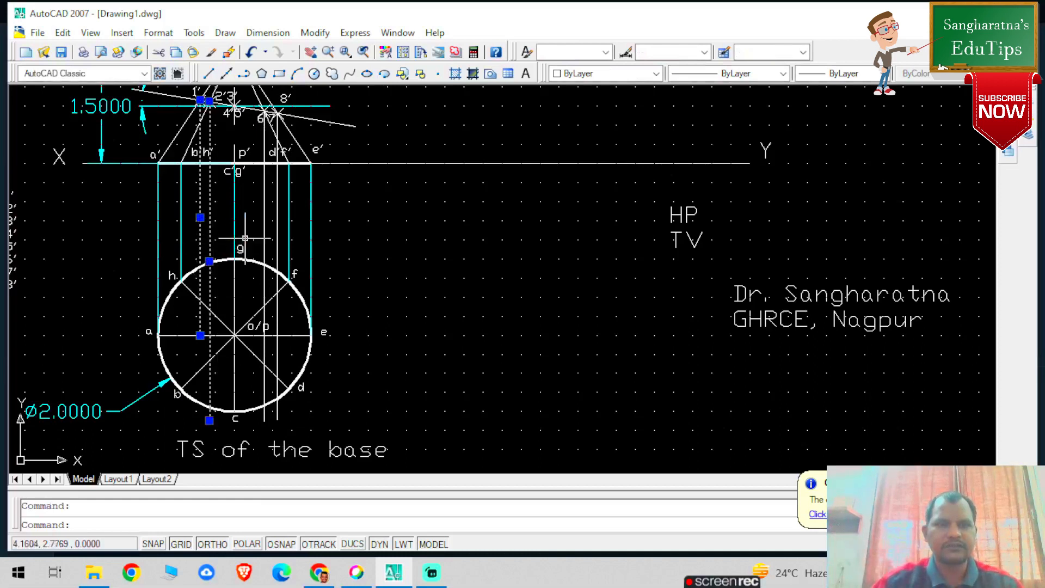
pyautogui.click(264, 240)
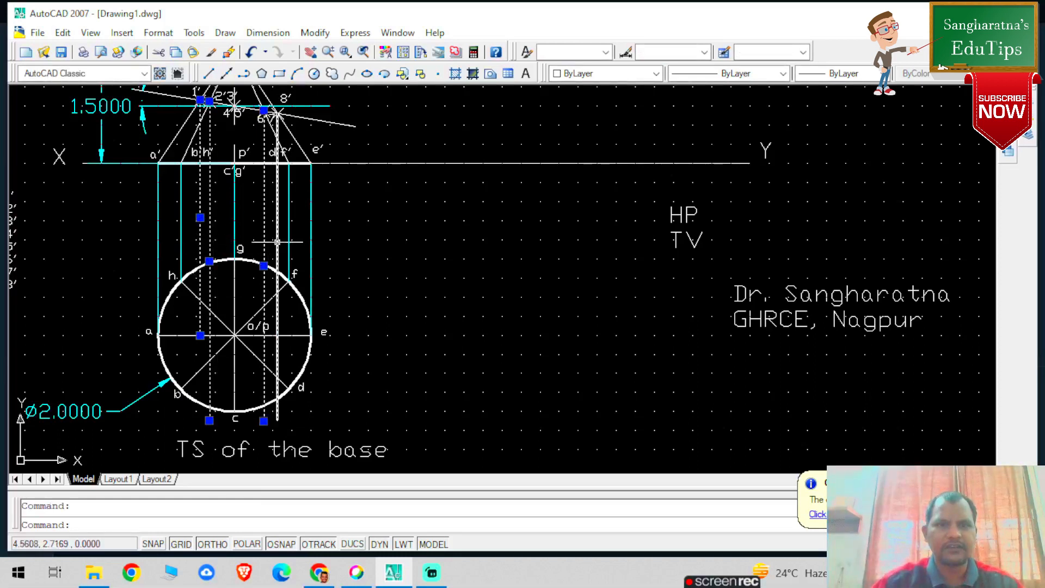
pyautogui.click(278, 240)
pyautogui.click(579, 73)
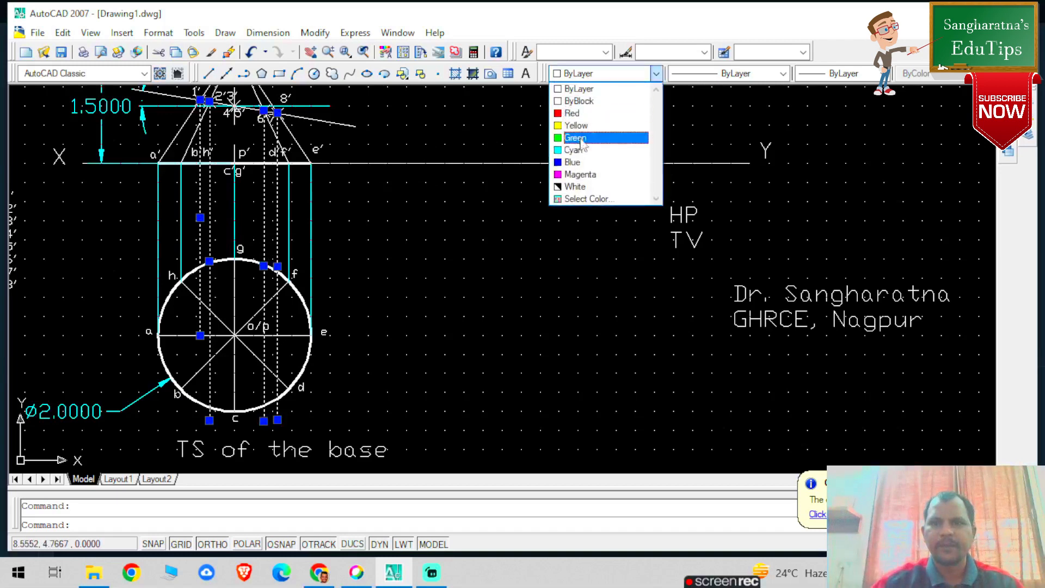
pyautogui.click(579, 149)
pyautogui.press('Escape')
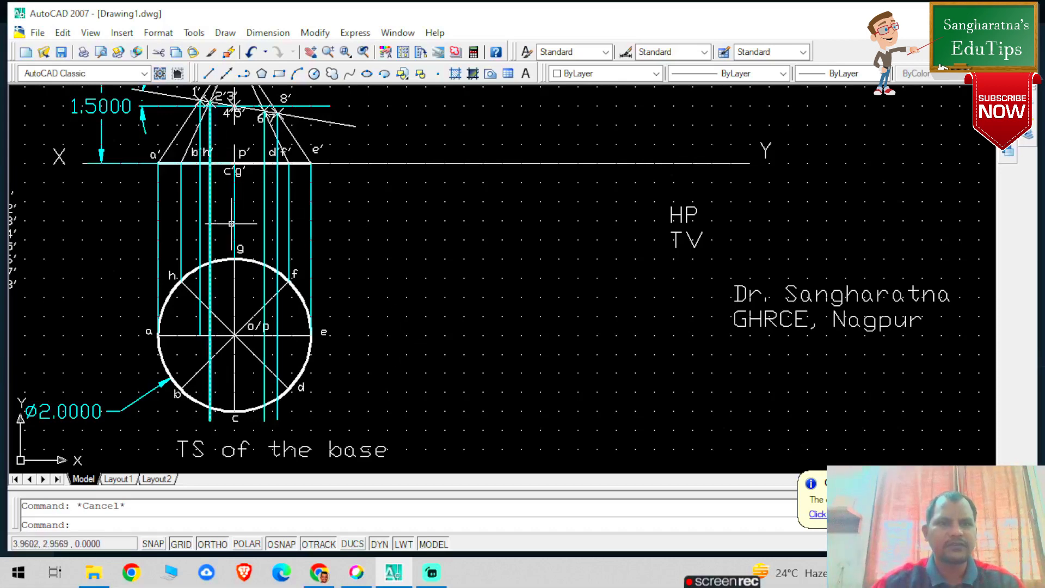
# Place points in the top view where the projector from 1' meets radius oa and the projector from 2'3' crosses radii ob and oh
pyautogui.scroll(-3, 231, 223)
pyautogui.scroll(4, 109, 229)
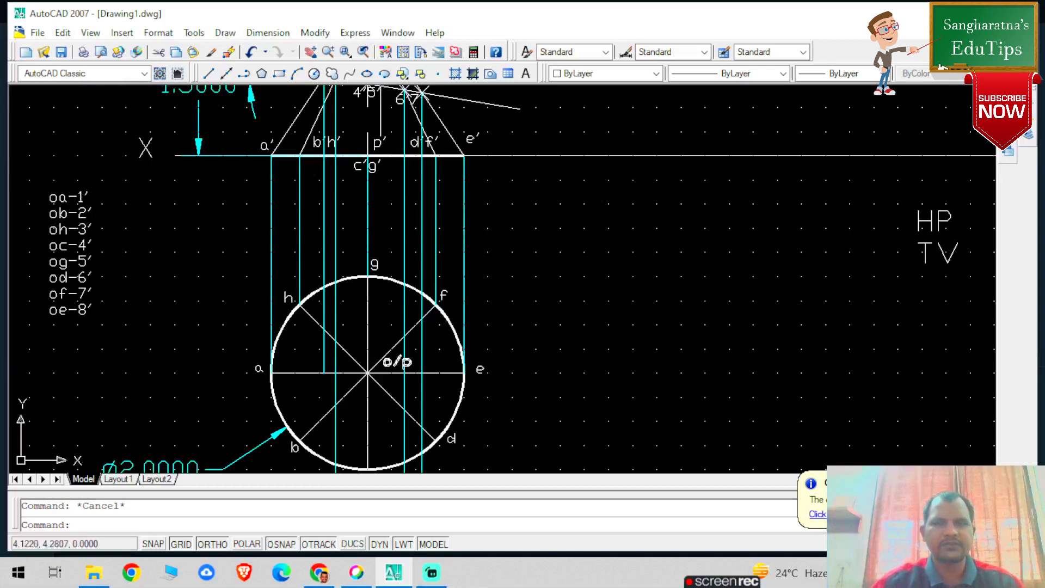
pyautogui.click(437, 74)
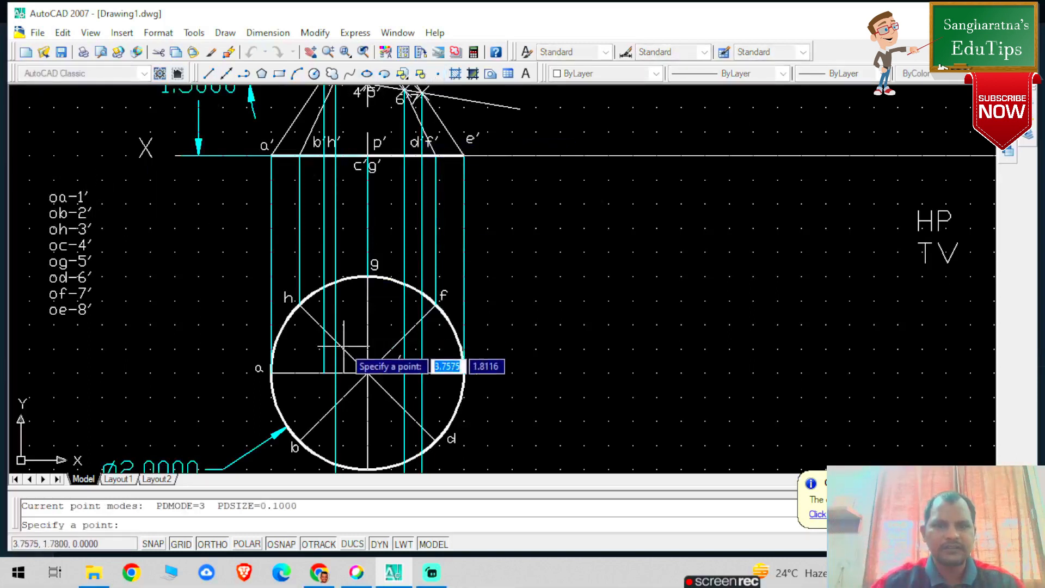
pyautogui.click(324, 373)
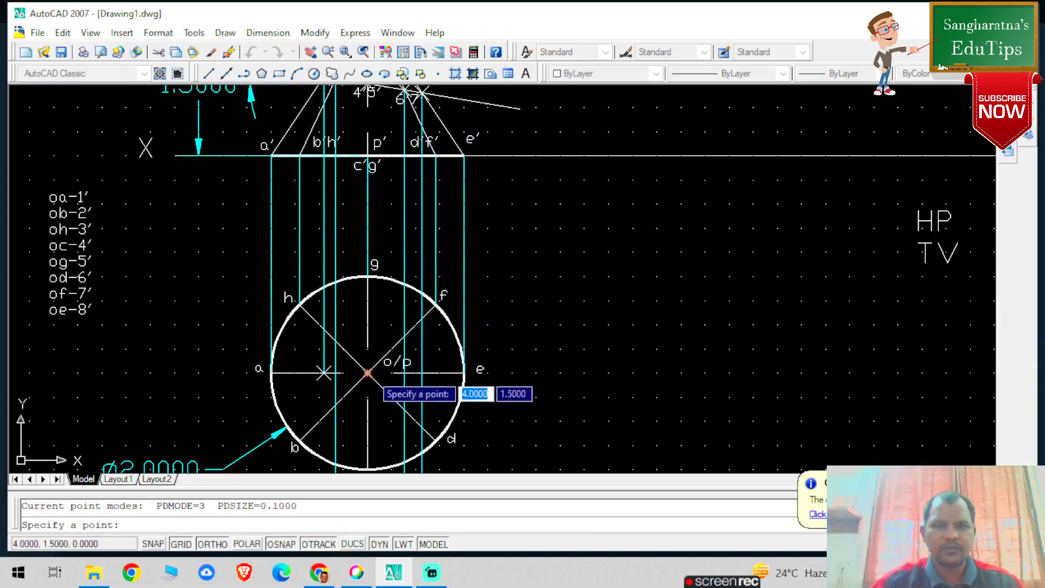
pyautogui.click(336, 404)
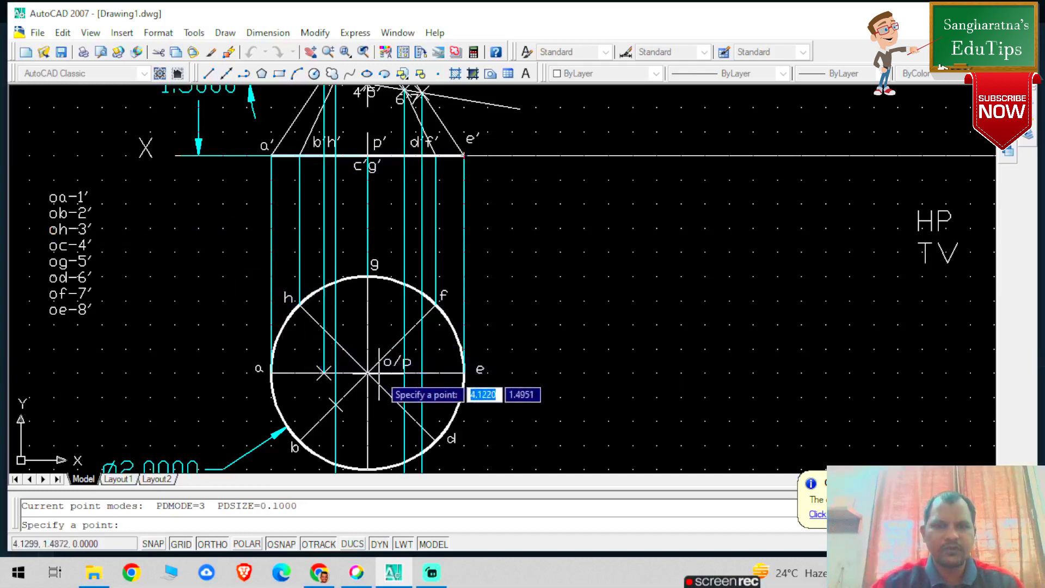
pyautogui.click(335, 341)
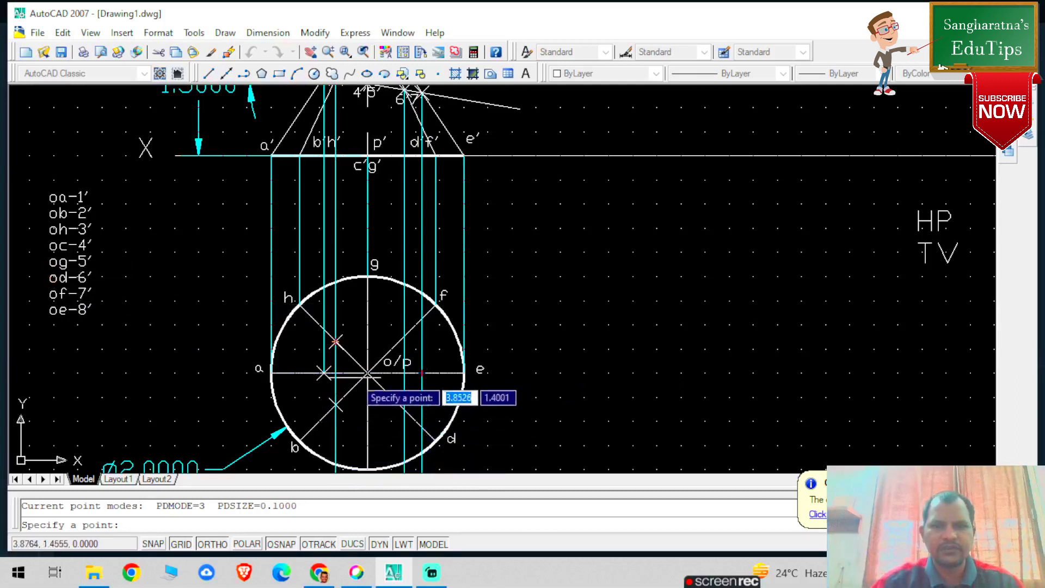
# Place points where the projector from 6'7' crosses radii od and of, and where the projector from 8' crosses radius oe
pyautogui.click(404, 411)
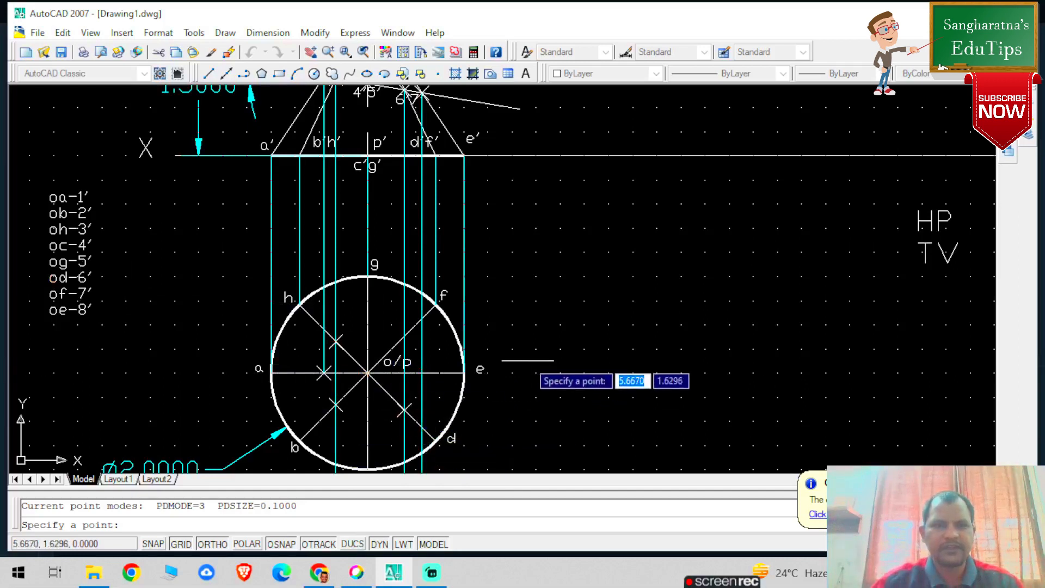
pyautogui.click(404, 336)
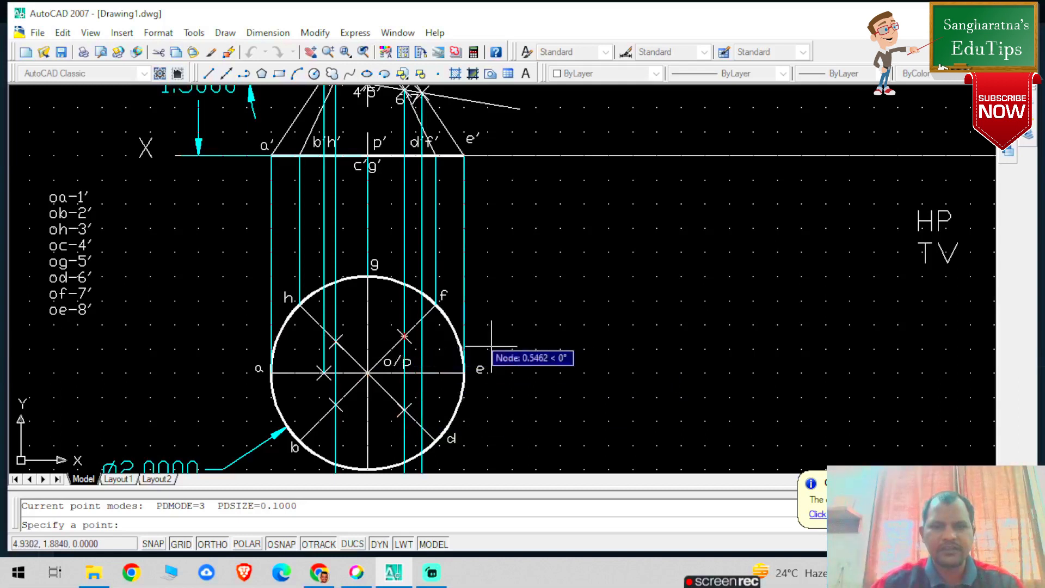
pyautogui.click(422, 373)
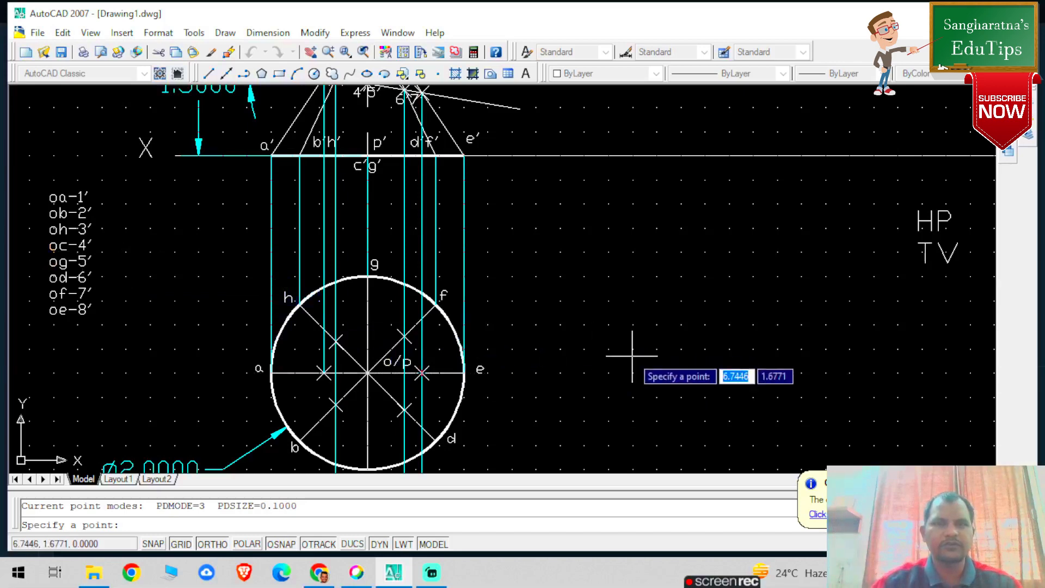
pyautogui.press('Escape')
# Place a point in the front view where the horizontal line through 4'5' meets the slant edge o'a'
pyautogui.scroll(-2, 574, 336)
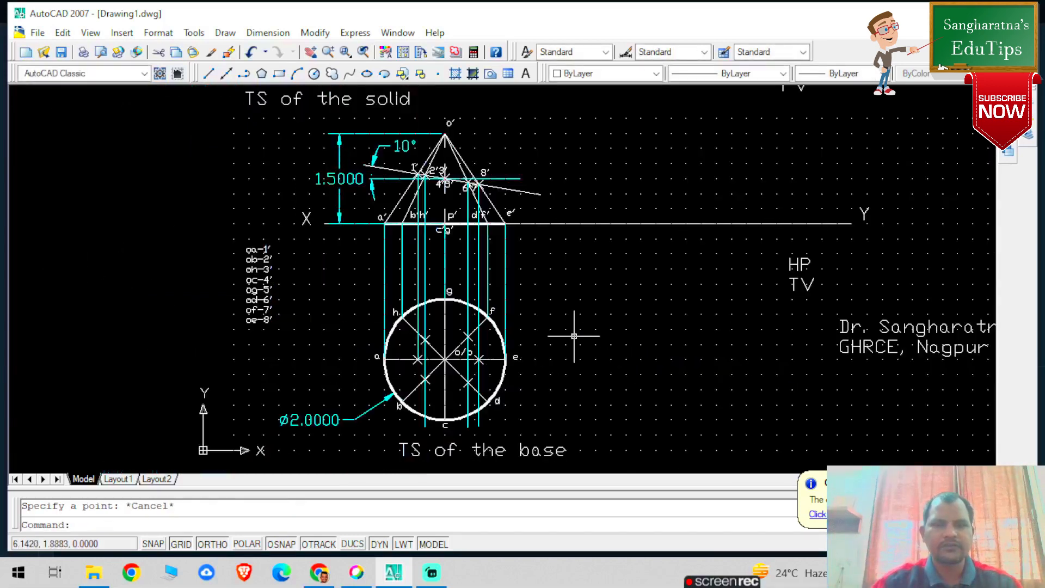
pyautogui.scroll(3, 487, 189)
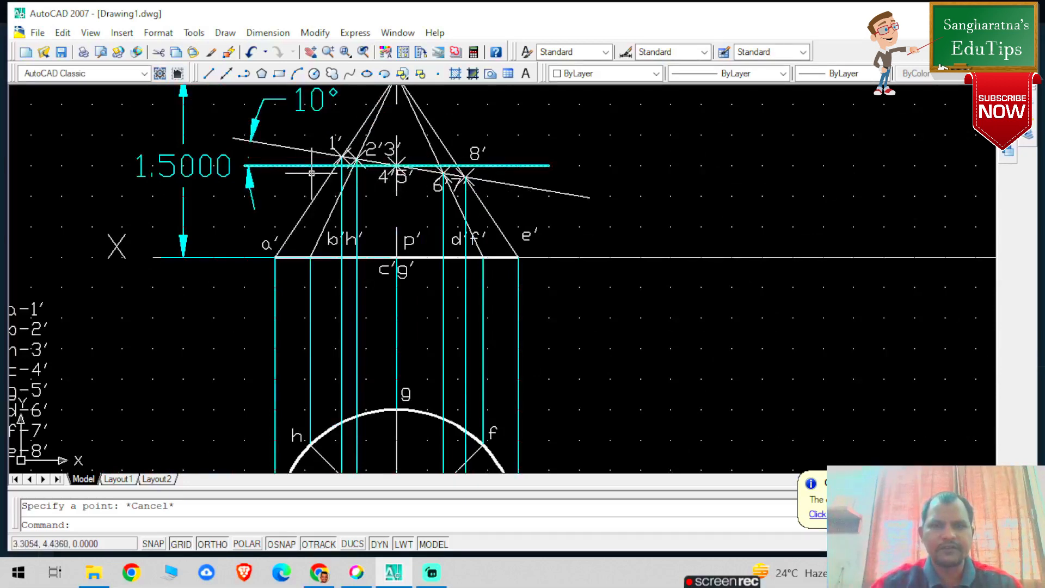
pyautogui.scroll(-2, 537, 280)
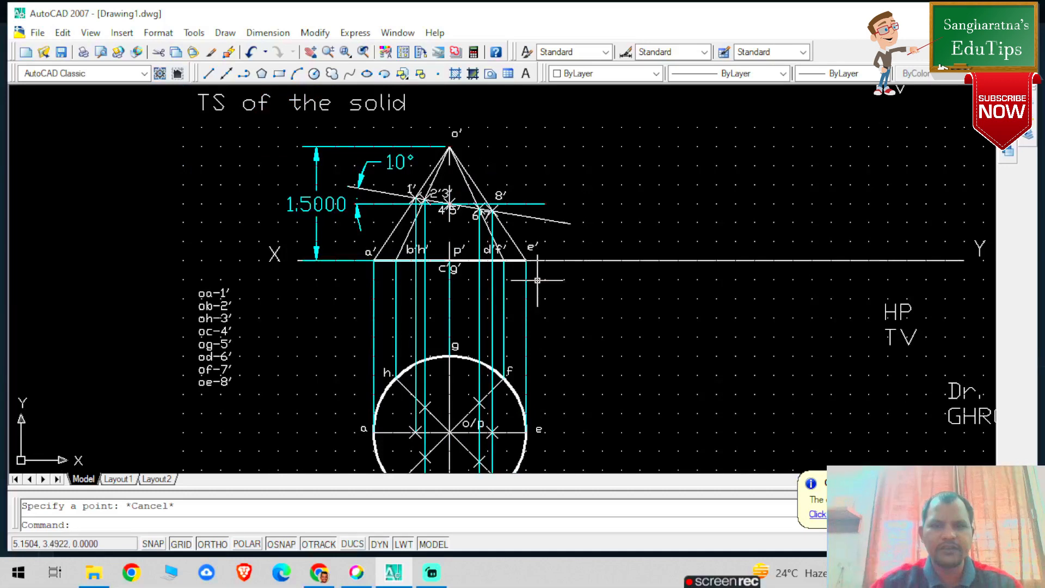
pyautogui.scroll(2, 538, 281)
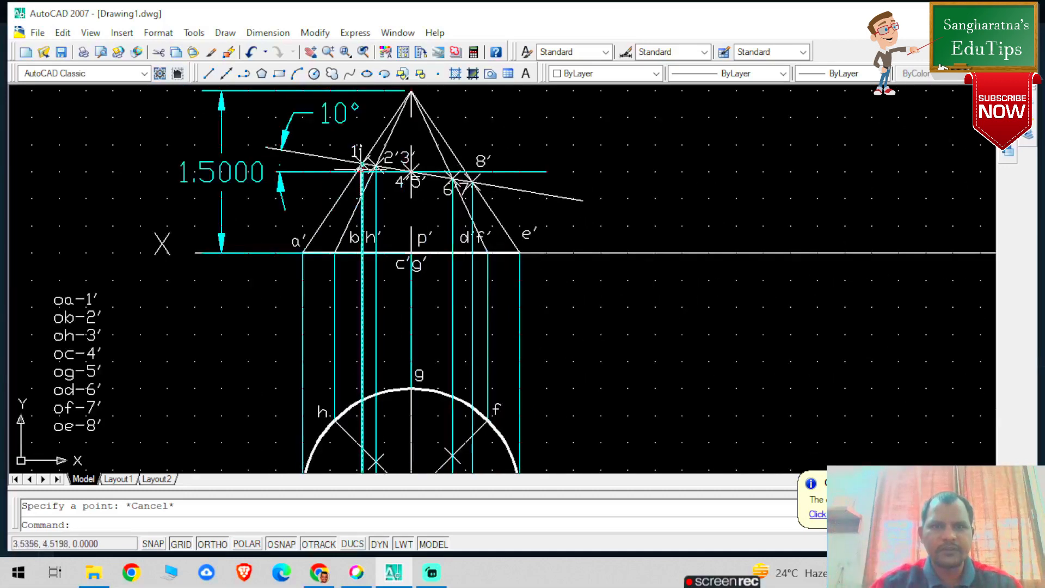
pyautogui.scroll(3, 519, 252)
pyautogui.scroll(-2, 310, 226)
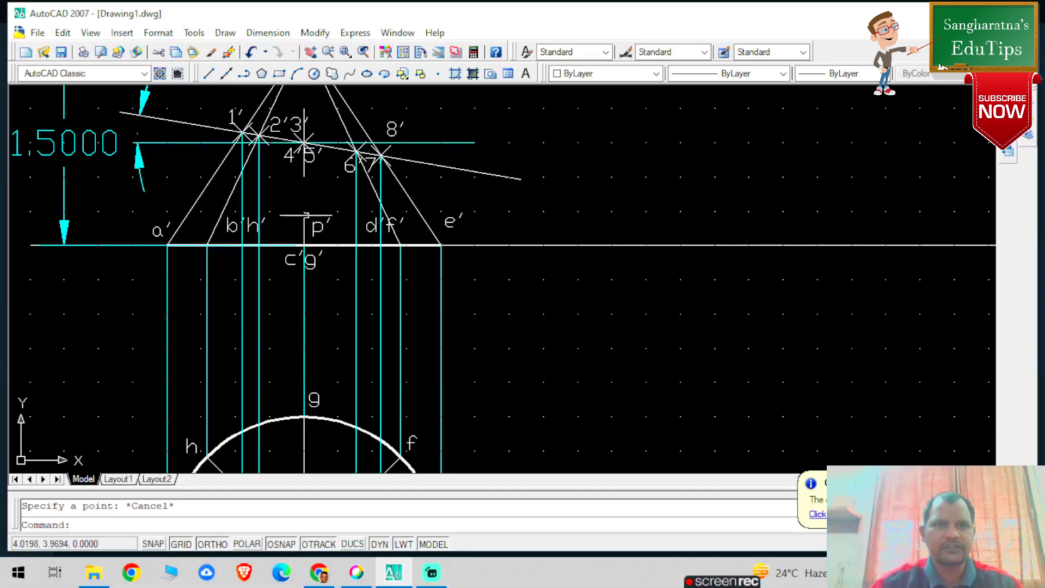
pyautogui.click(439, 73)
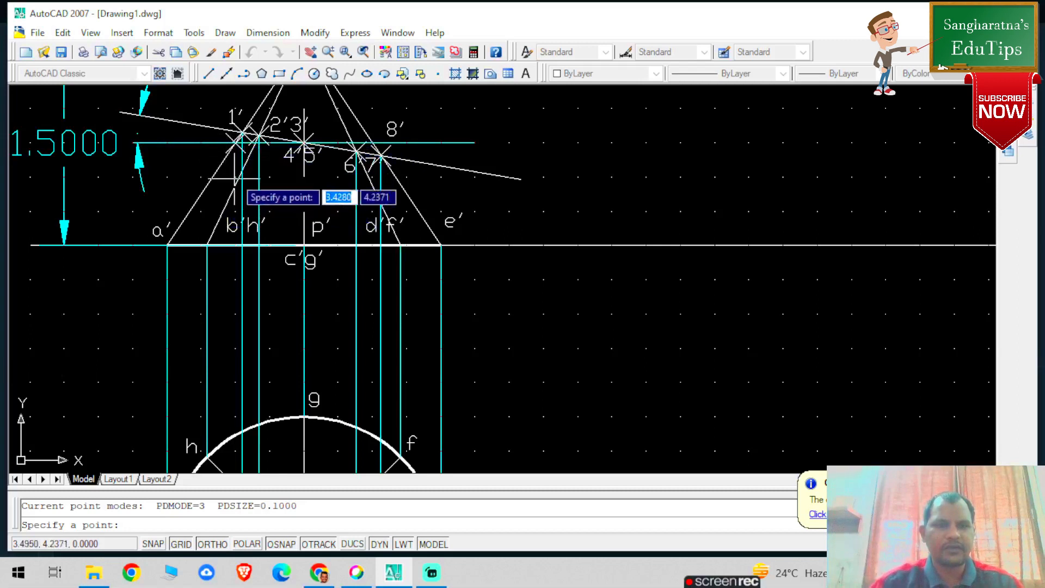
# Draw a vertical projector 3.0000 long from the new point on slant edge o'a' down to radius oa in the top view
pyautogui.click(210, 75)
pyautogui.click(236, 143)
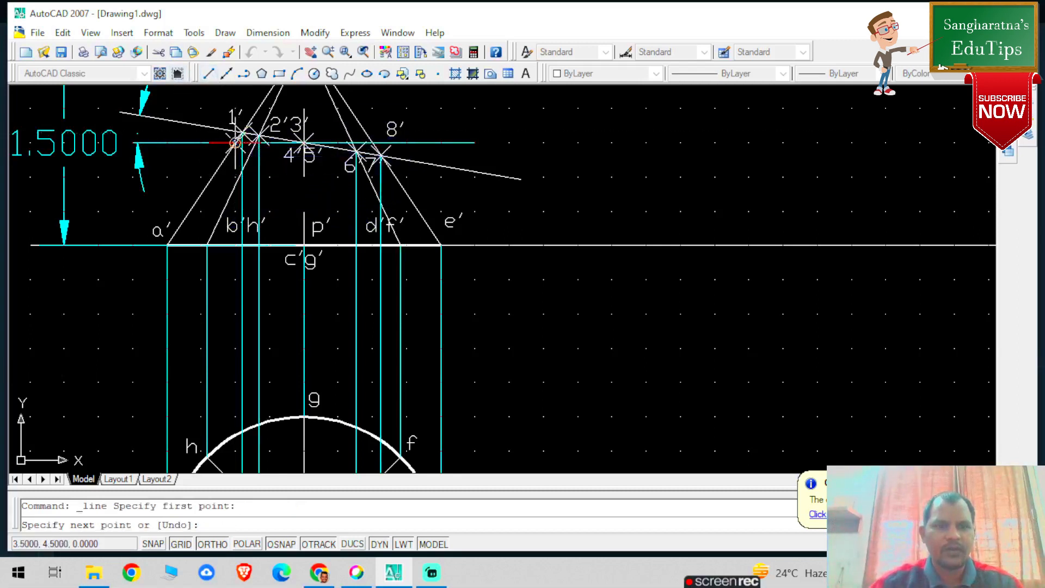
pyautogui.scroll(-4, 238, 338)
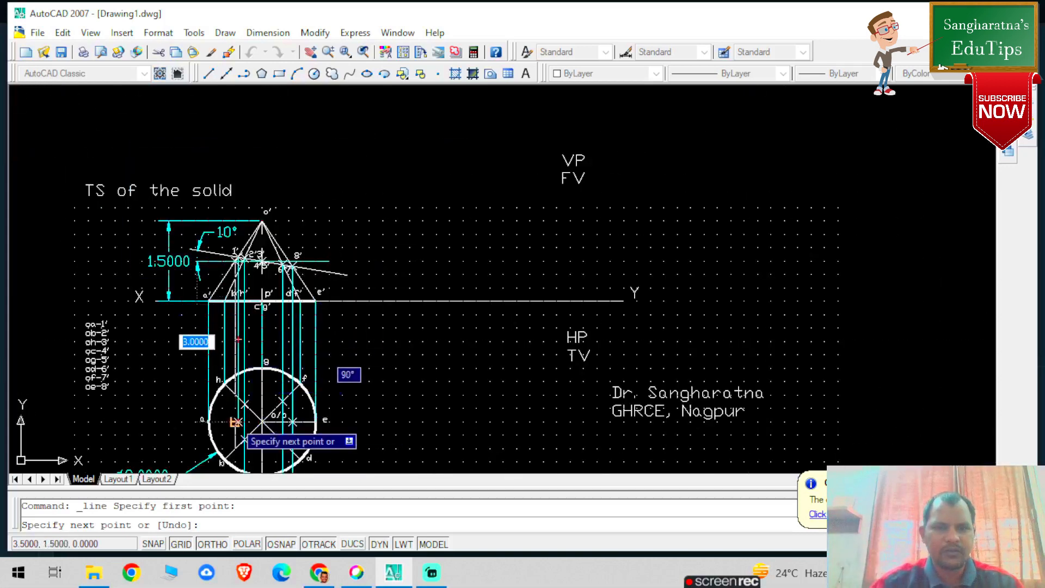
pyautogui.click(236, 422)
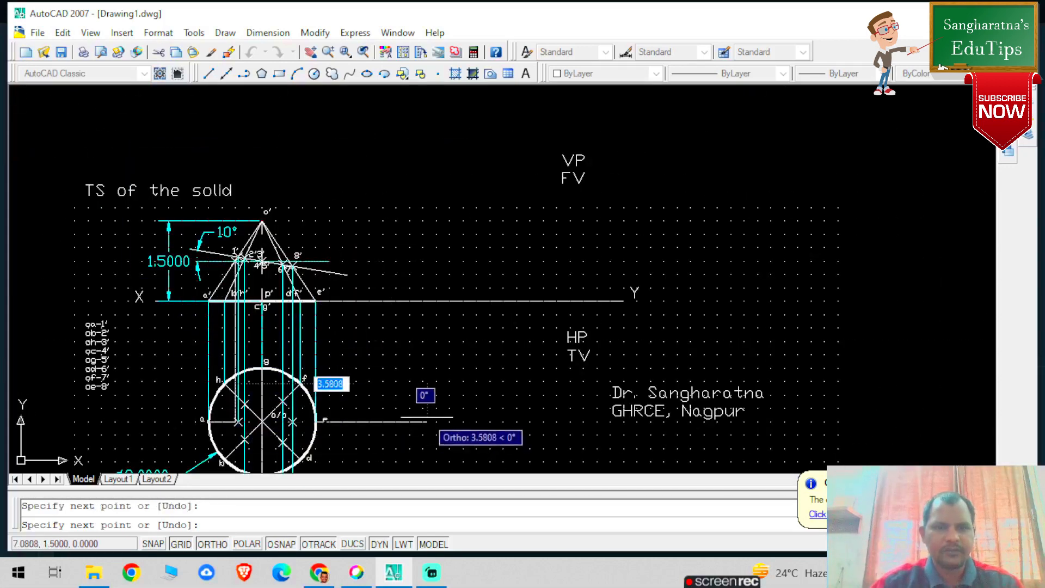
pyautogui.press('Escape')
# Change the colour of the projector from the horizontal line's point on edge o'a' to Cyan
pyautogui.scroll(3, 239, 324)
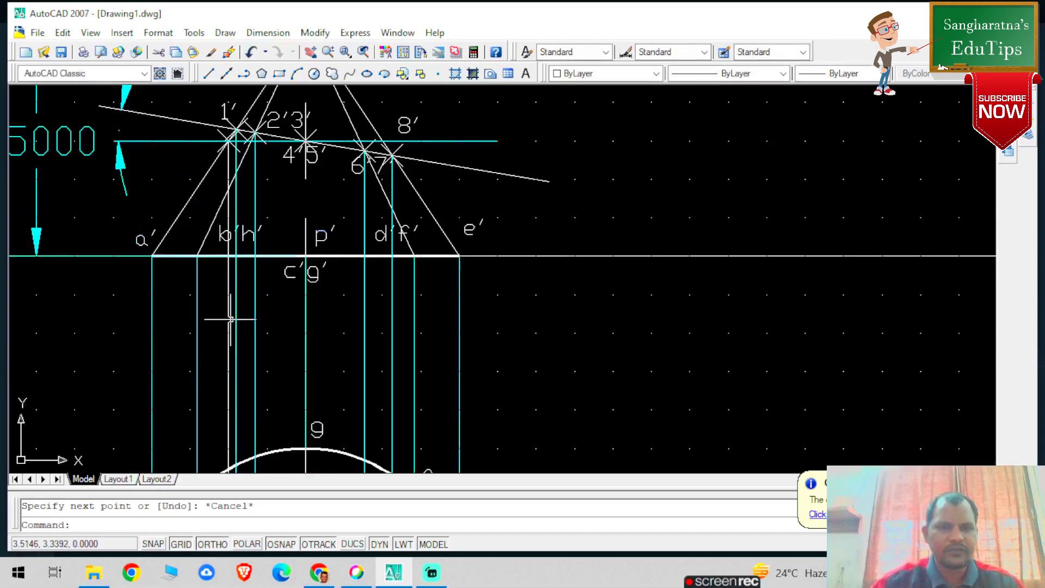
pyautogui.click(229, 320)
pyautogui.click(588, 77)
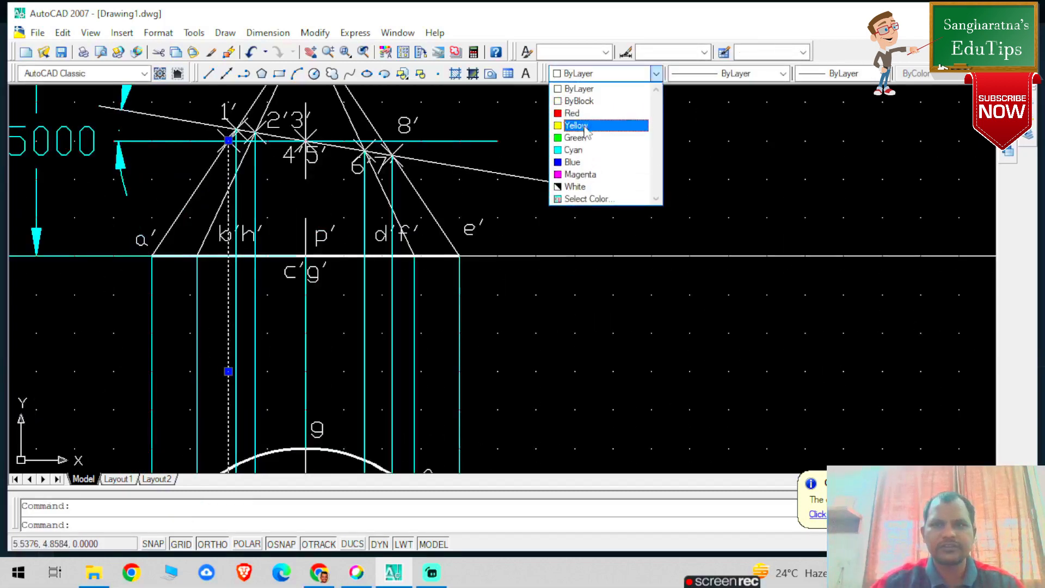
pyautogui.click(587, 152)
pyautogui.scroll(-4, 316, 424)
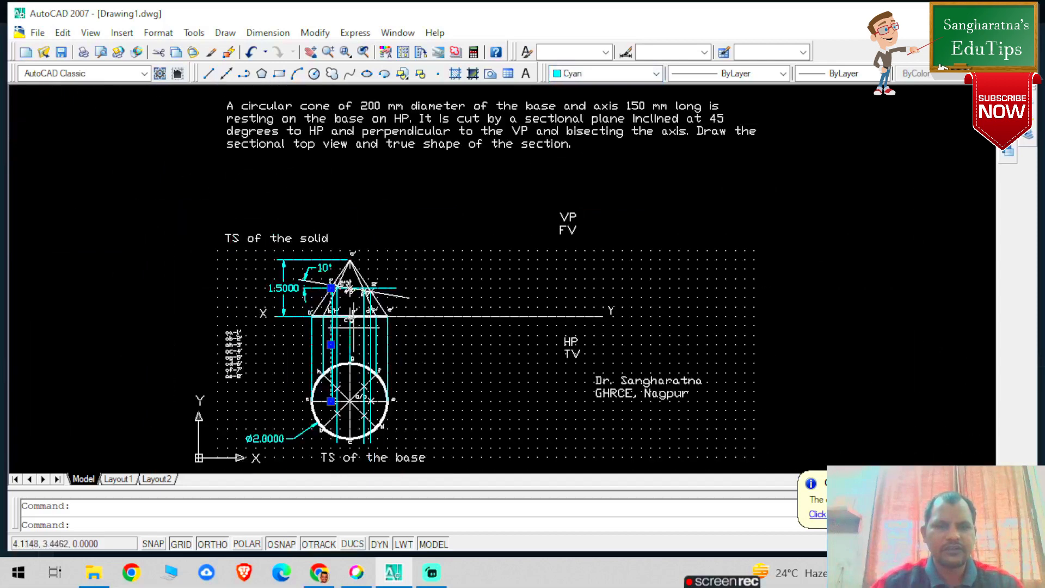
# Try to draw a three-point arc from centre o/p through the outer marked point on radius oa to radius og
pyautogui.scroll(3, 316, 425)
pyautogui.scroll(2, 515, 262)
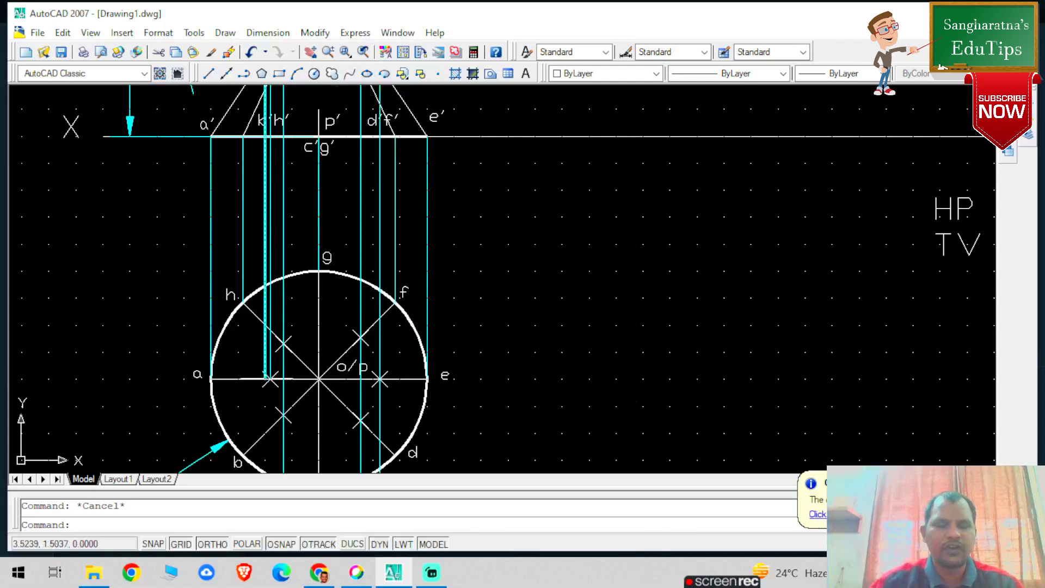
pyautogui.scroll(2, 307, 316)
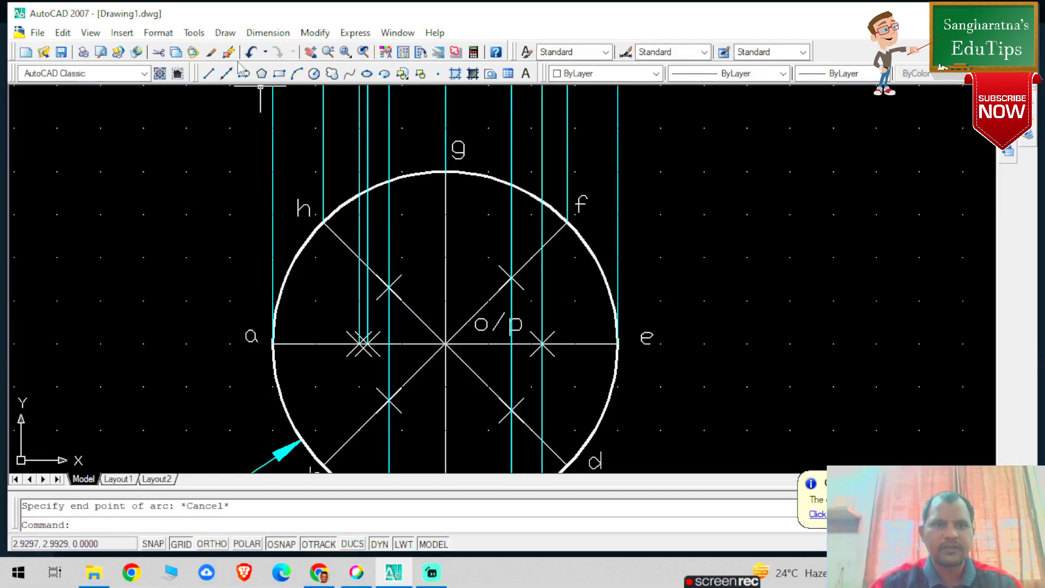
pyautogui.click(297, 73)
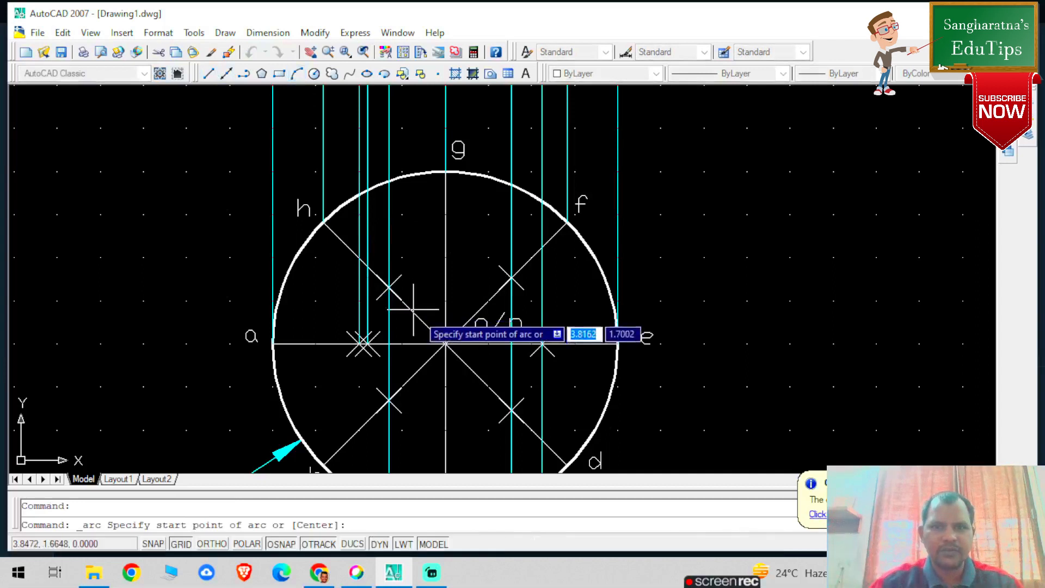
pyautogui.click(444, 344)
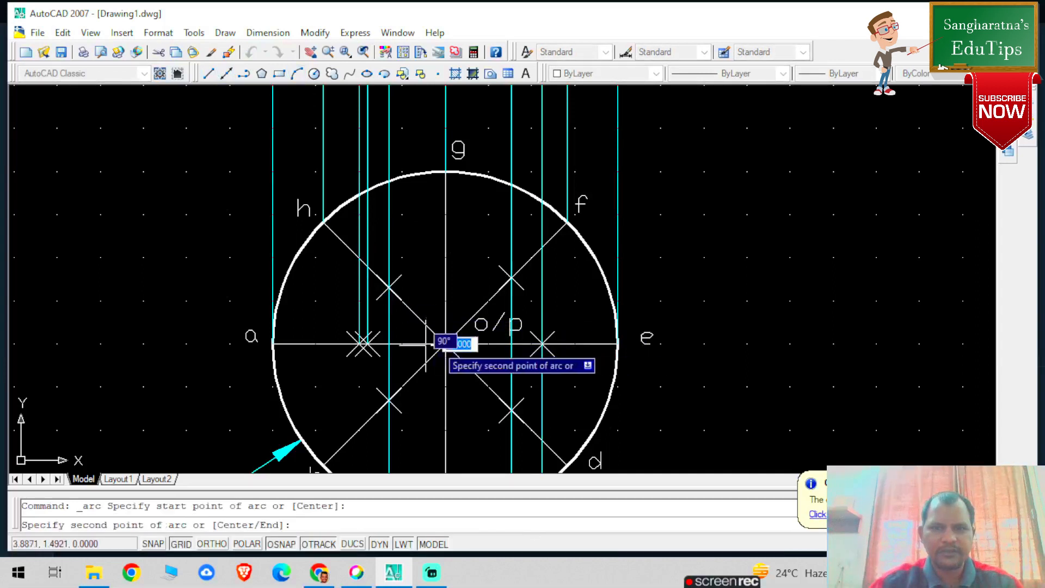
pyautogui.click(359, 344)
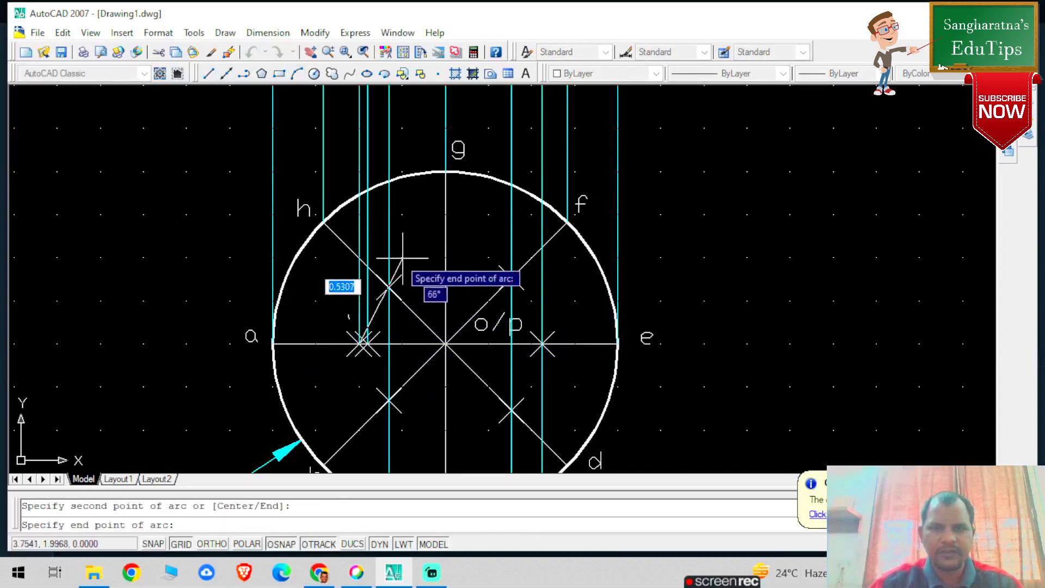
pyautogui.click(445, 265)
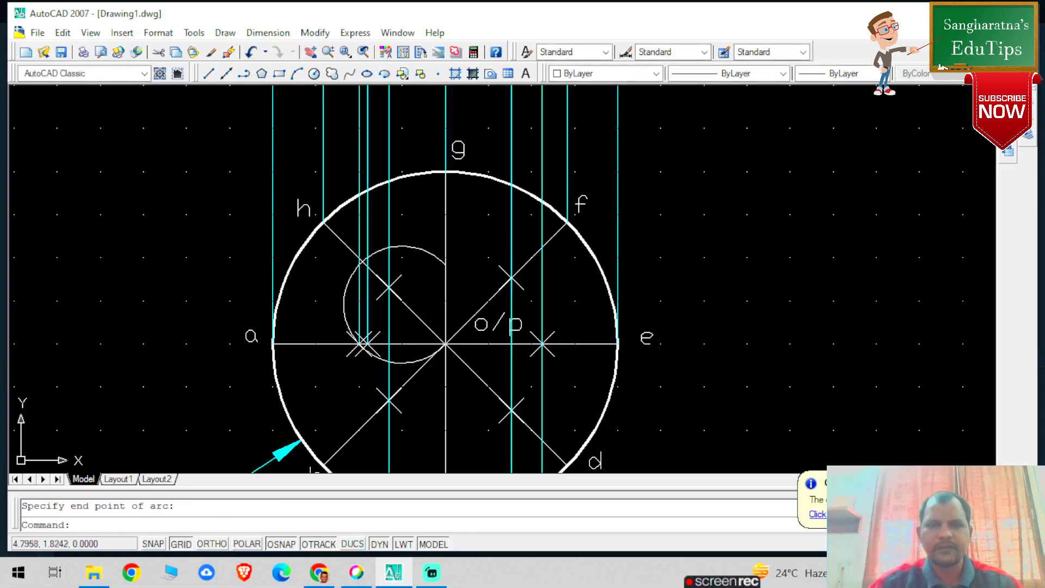
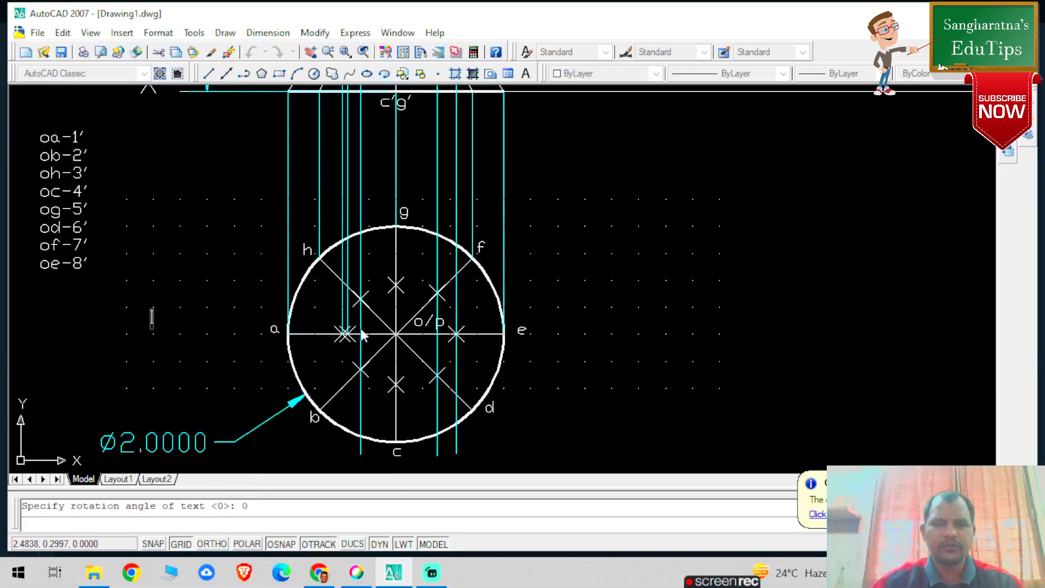
# Examine the list matching radii oa to oe with points 1' to 8' against the front view and the marked points in the top view
pyautogui.scroll(3, 567, 282)
pyautogui.scroll(-6, 340, 296)
pyautogui.scroll(3, 240, 294)
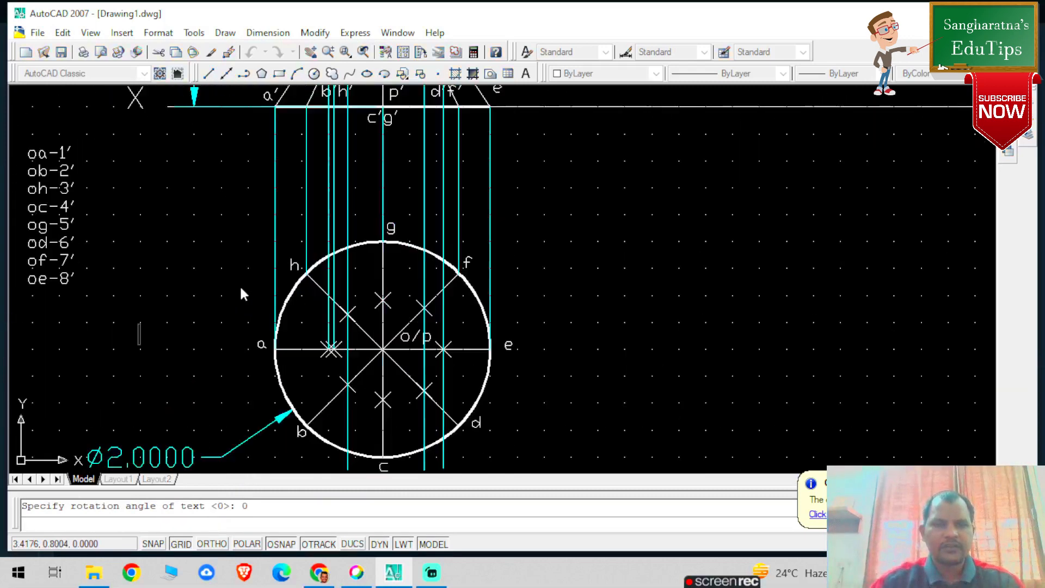
pyautogui.scroll(3, 332, 335)
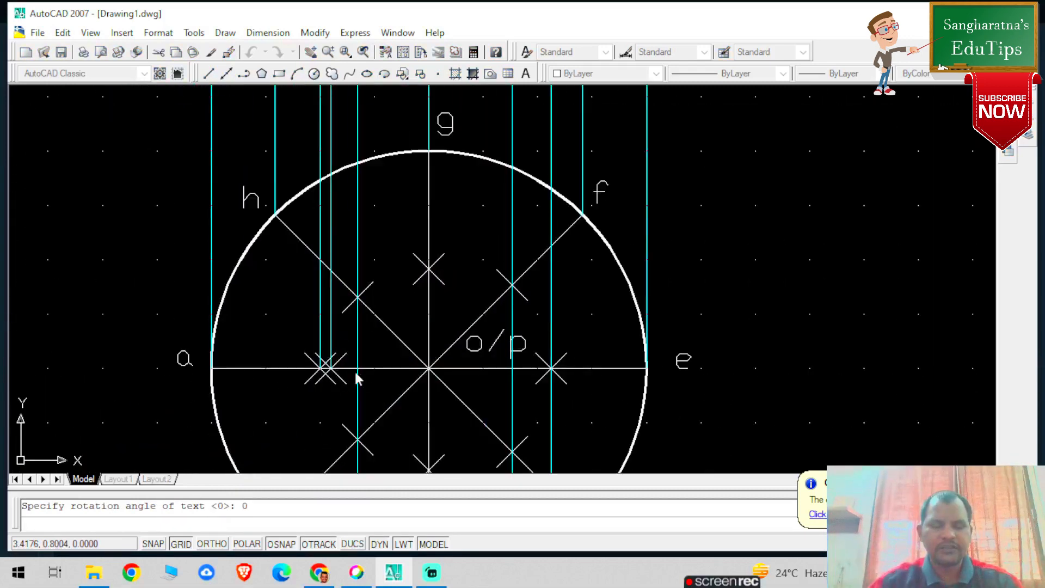
pyautogui.scroll(-3, 333, 387)
pyautogui.scroll(-2, 25, 272)
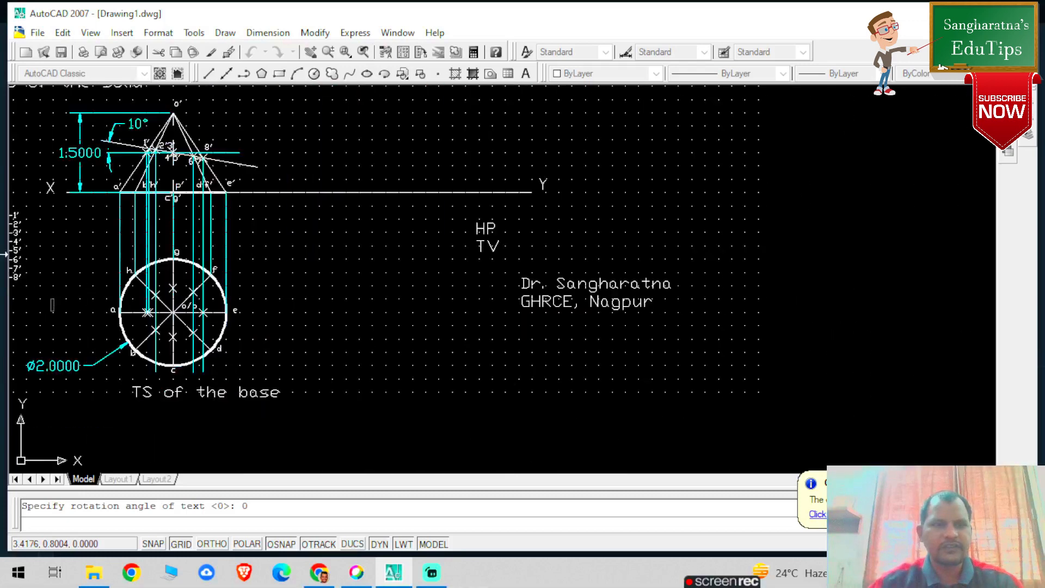
pyautogui.scroll(2, 47, 283)
pyautogui.scroll(-3, 26, 271)
pyautogui.scroll(4, 51, 223)
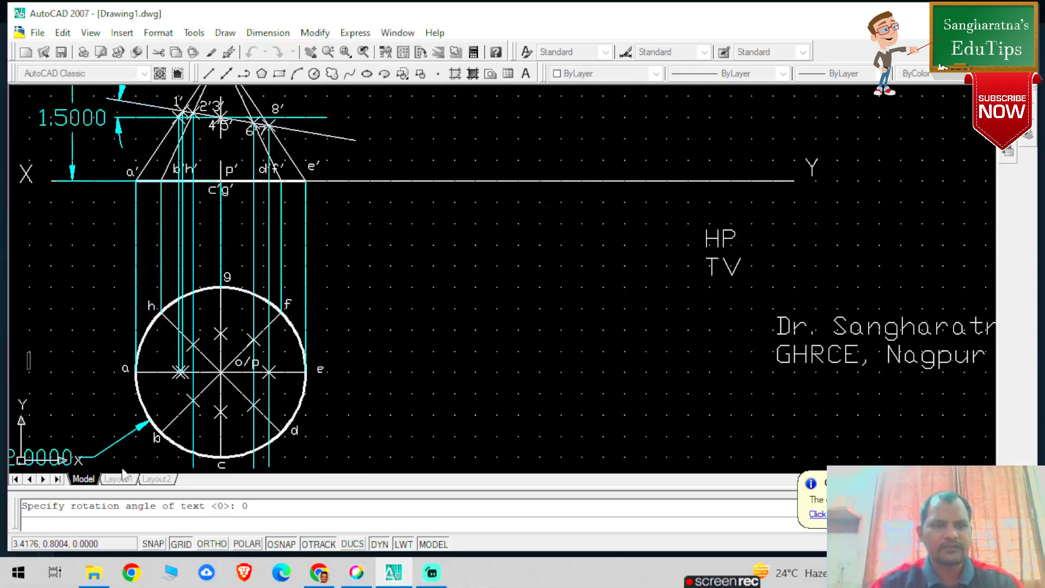
pyautogui.scroll(-3, 161, 440)
pyautogui.scroll(3, 143, 348)
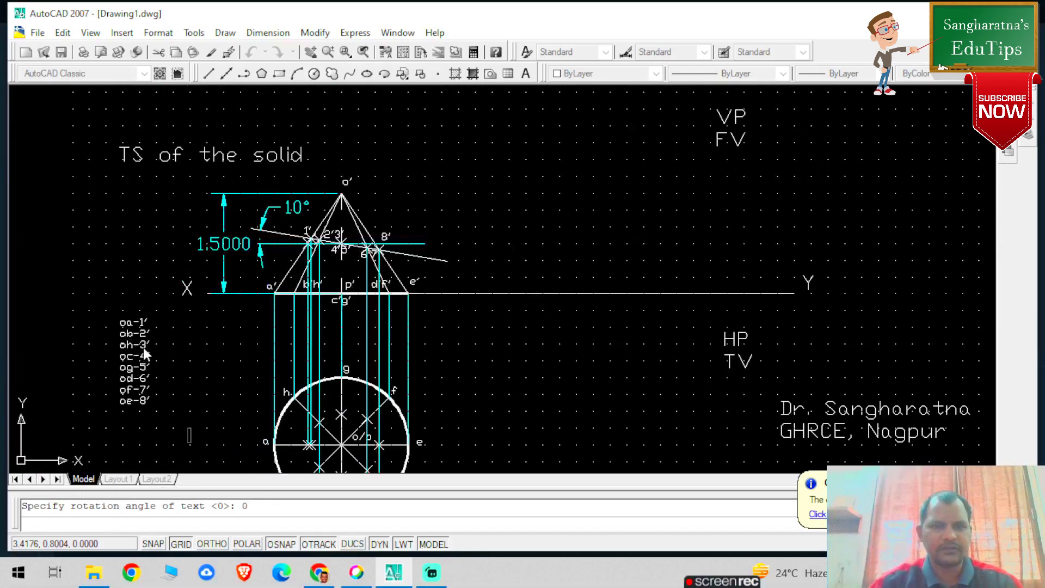
pyautogui.scroll(2, 308, 400)
pyautogui.scroll(-2, 283, 381)
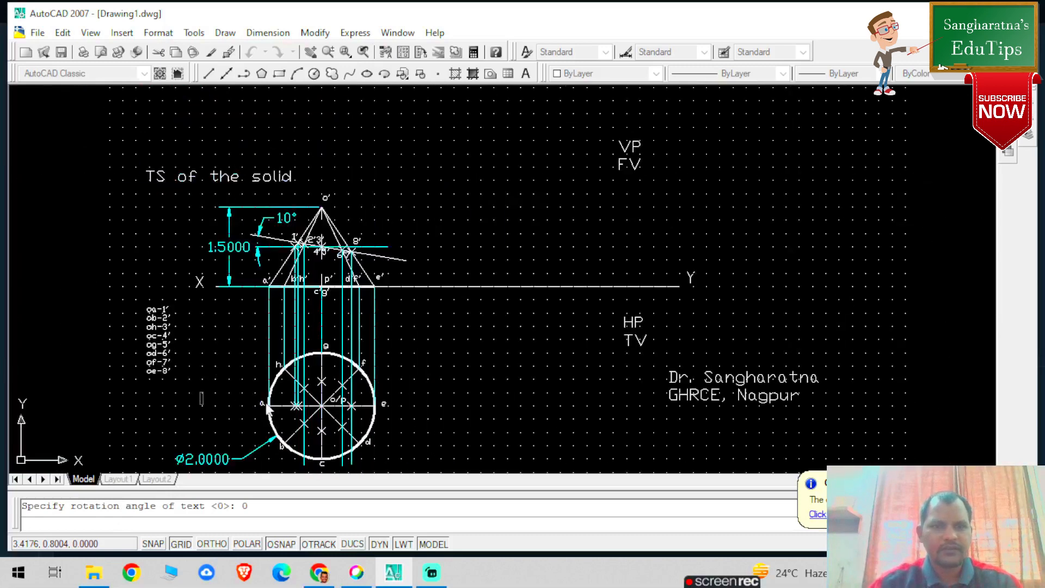
# Label the marked top-view points 11 on radius oa, 22 on ob and 44 on oc
pyautogui.scroll(3, 272, 412)
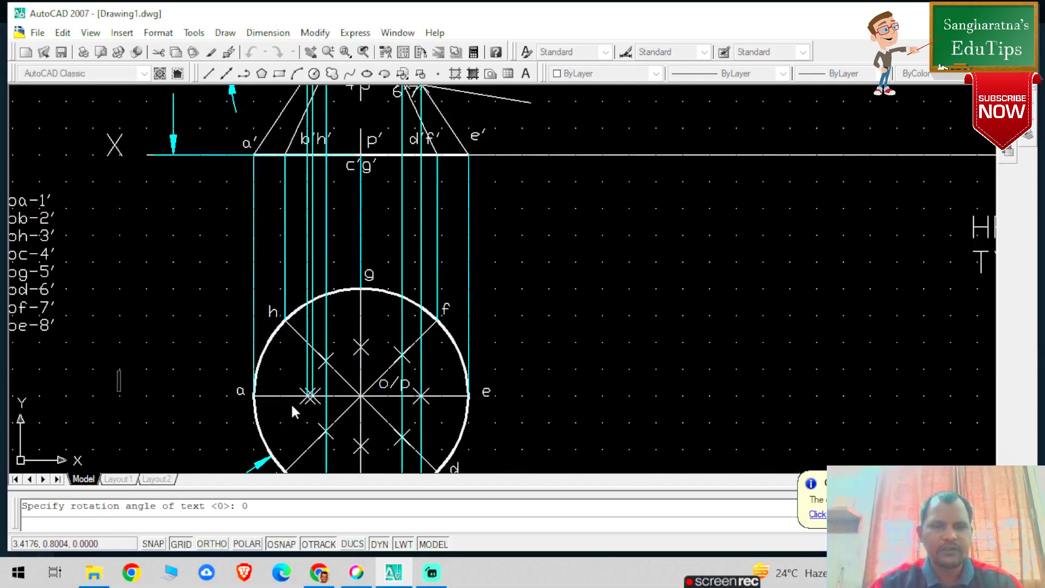
pyautogui.click(313, 402)
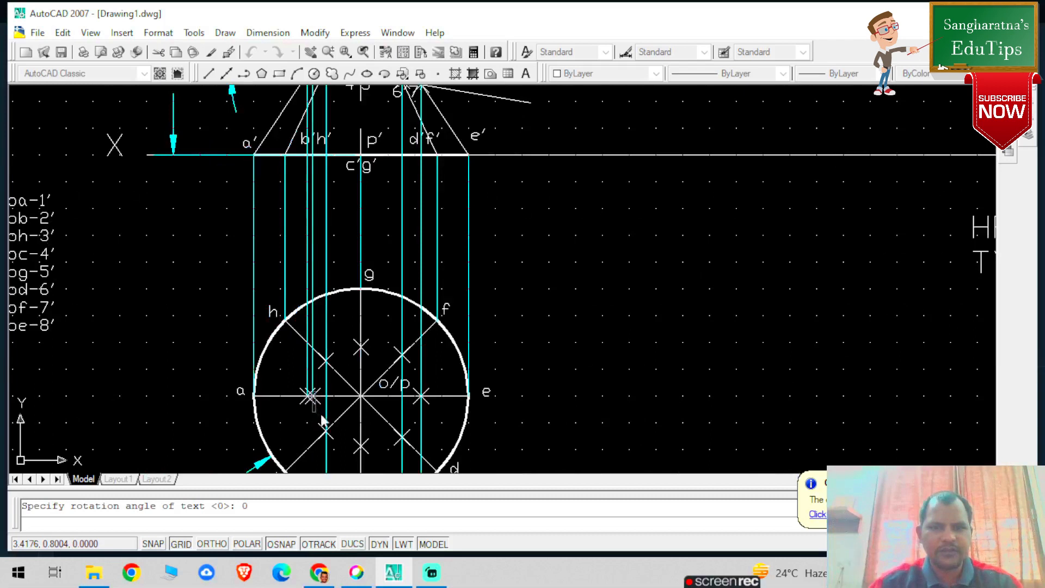
pyautogui.write('11')
pyautogui.click(317, 446)
pyautogui.write('22')
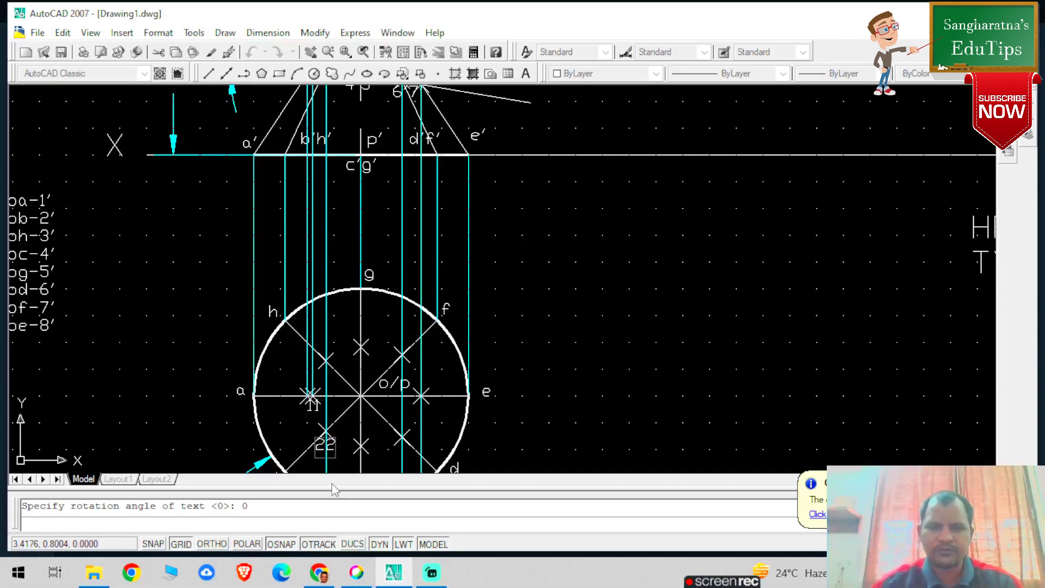
pyautogui.click(366, 459)
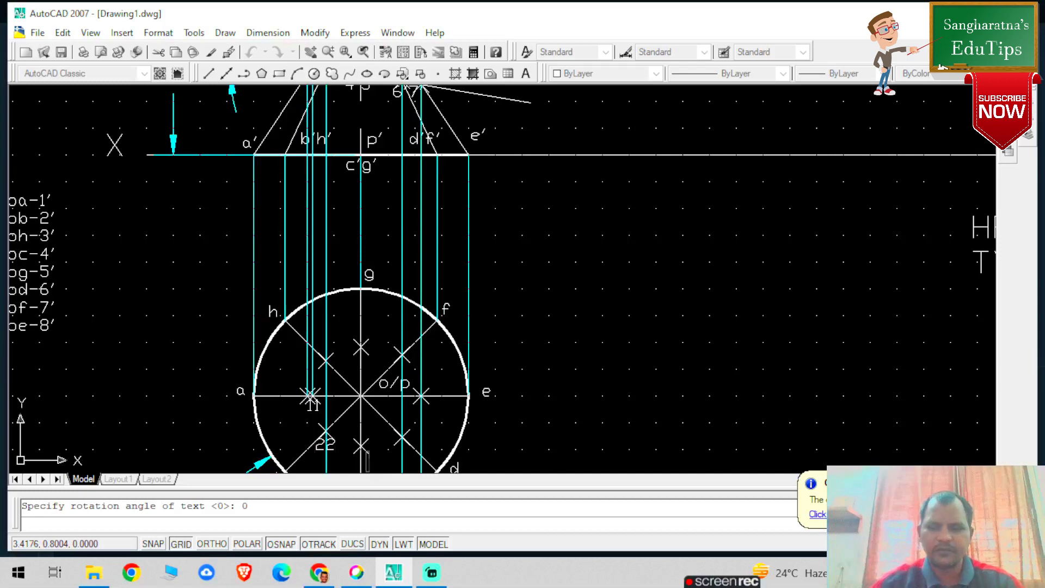
pyautogui.write('44')
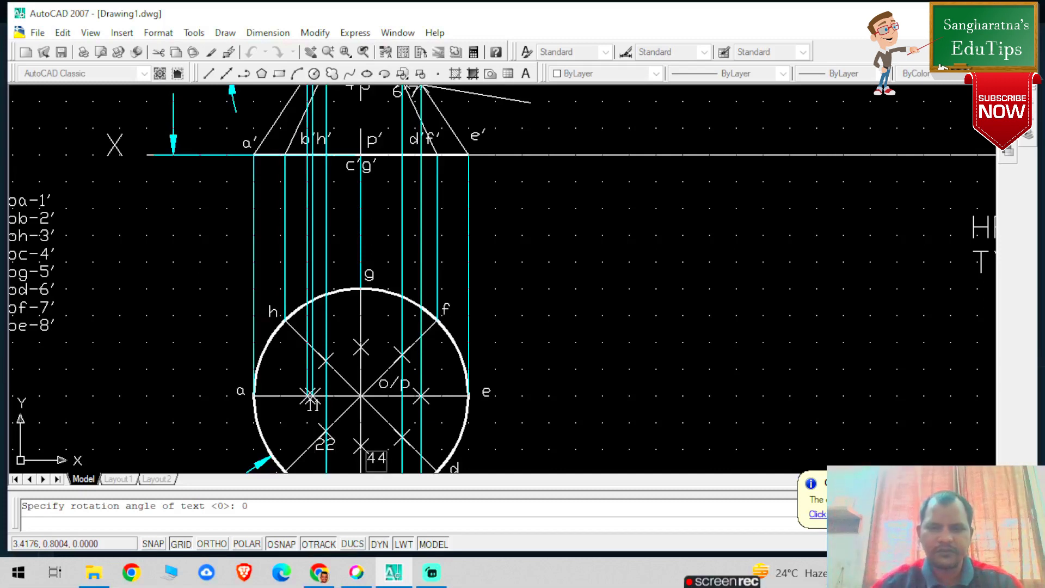
# Label the marked top-view points 66 on radius od, 88 on oe and 77 on of
pyautogui.click(411, 444)
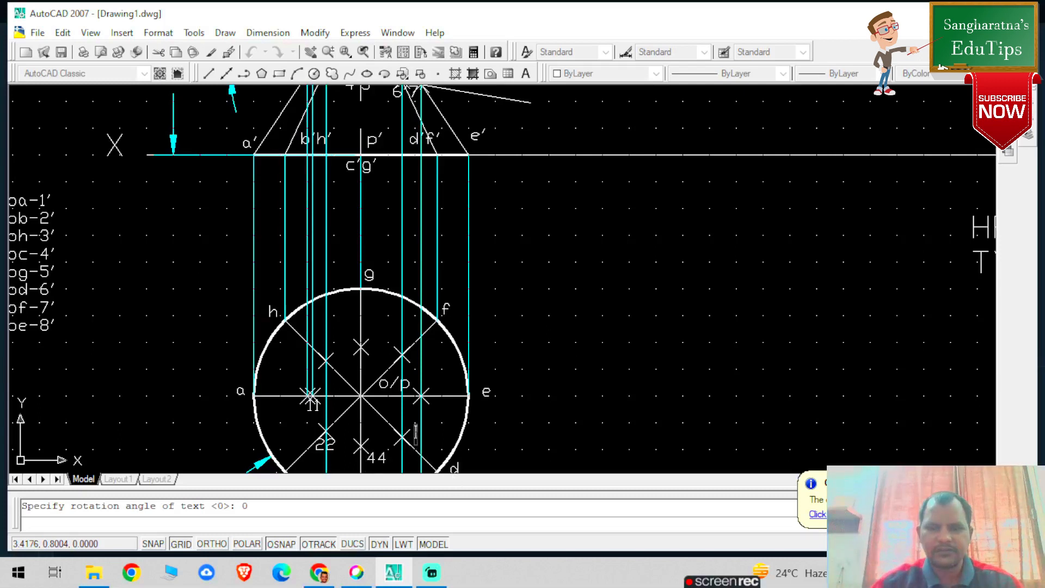
pyautogui.write('66')
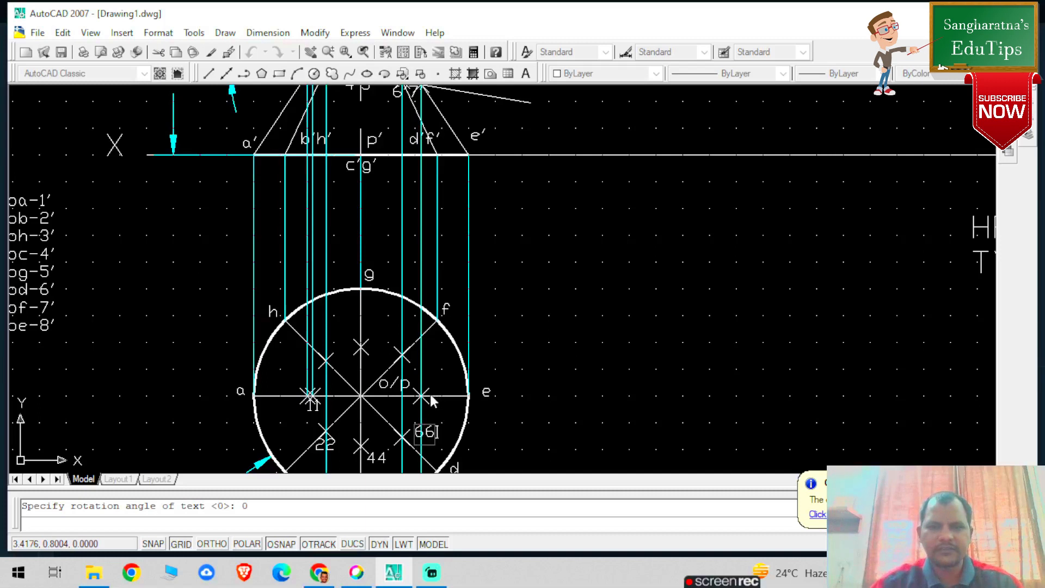
pyautogui.click(430, 385)
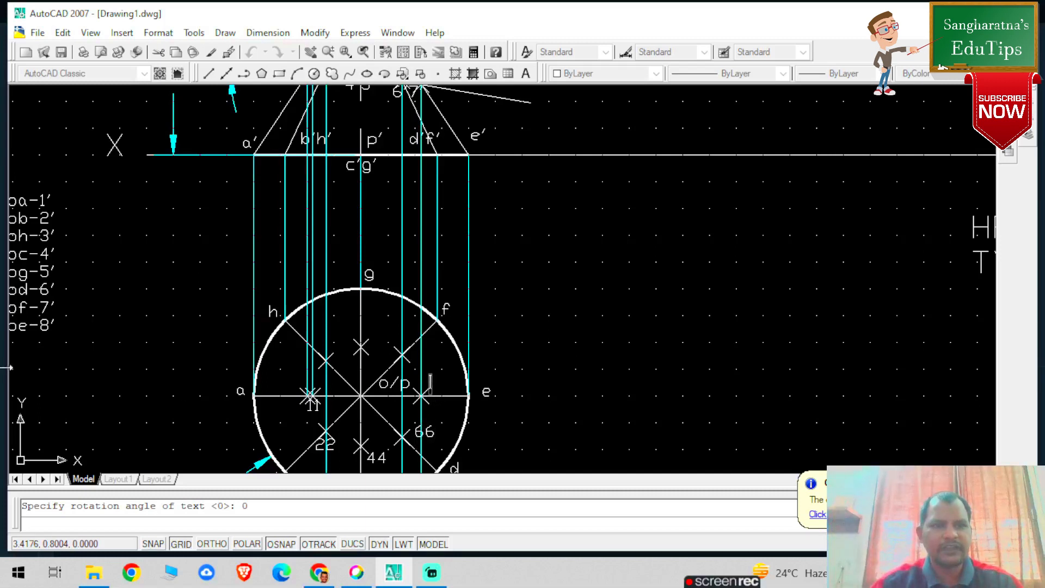
pyautogui.write('88')
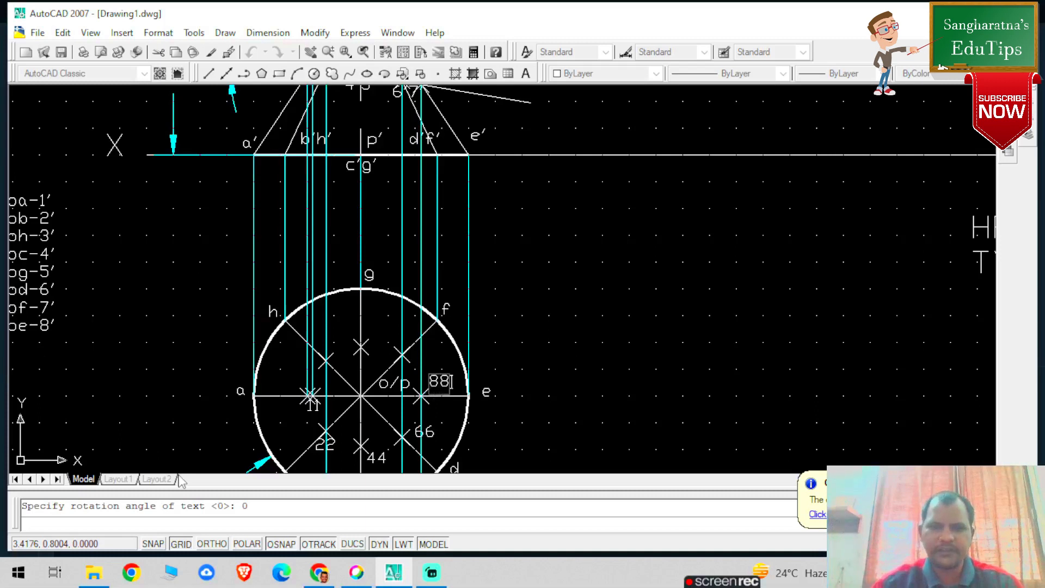
pyautogui.click(408, 349)
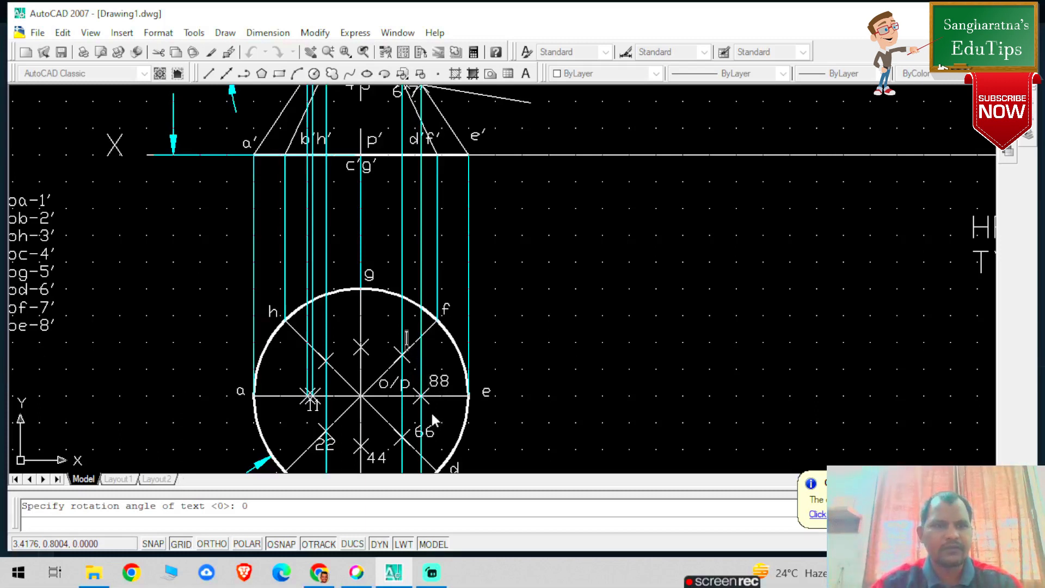
pyautogui.write('77')
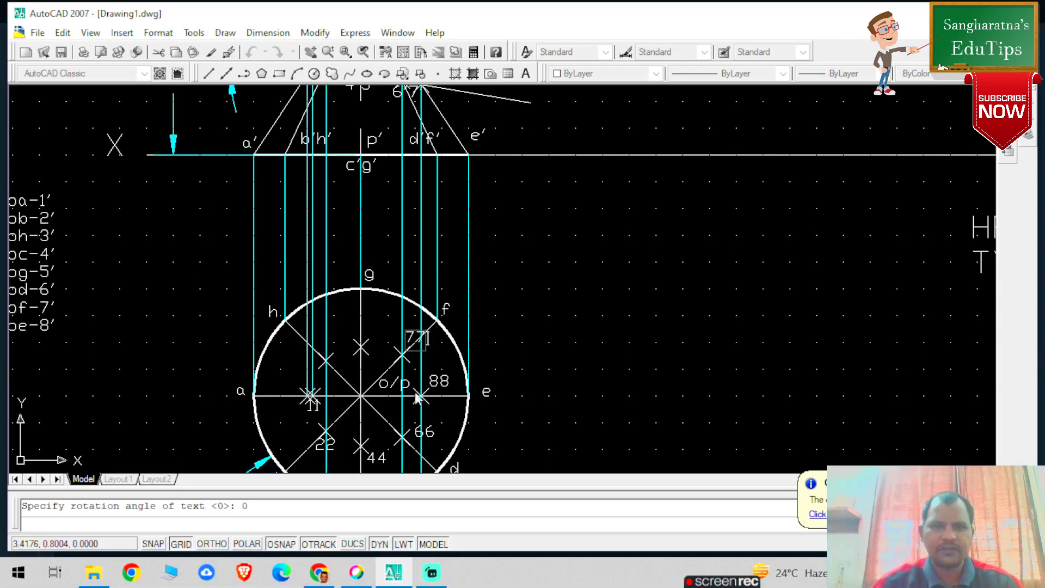
# Label the marked top-view points 55 on radius og and 33 on oh, completing the text entry
pyautogui.click(363, 336)
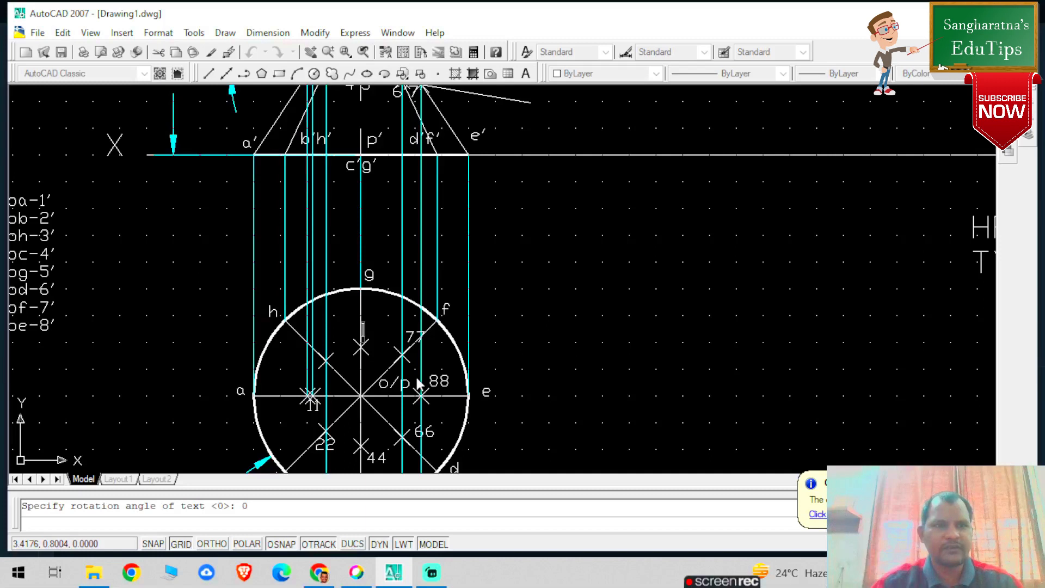
pyautogui.write('55')
pyautogui.click(324, 353)
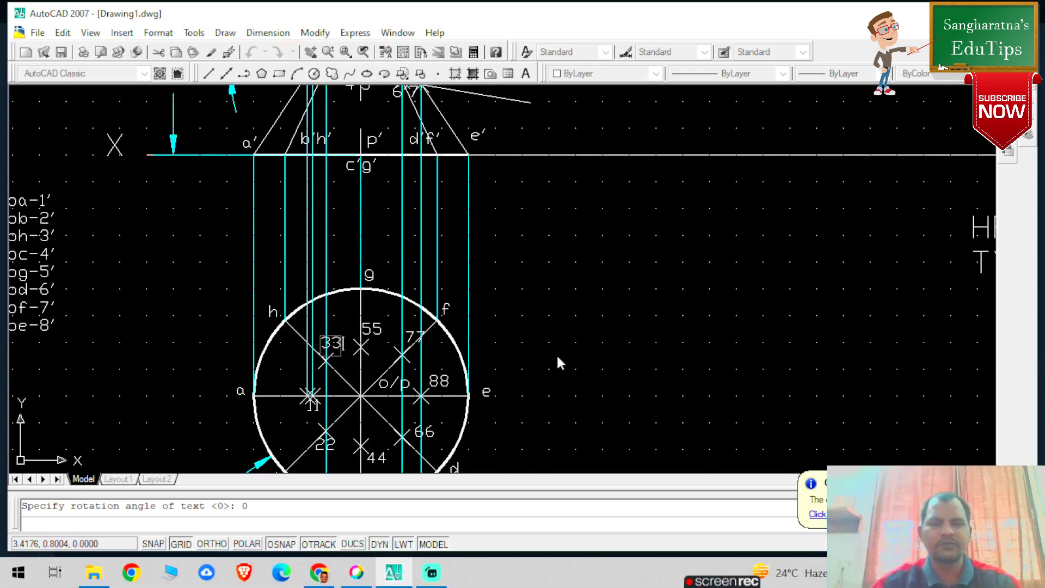
pyautogui.press('Return')
pyautogui.press('Return')
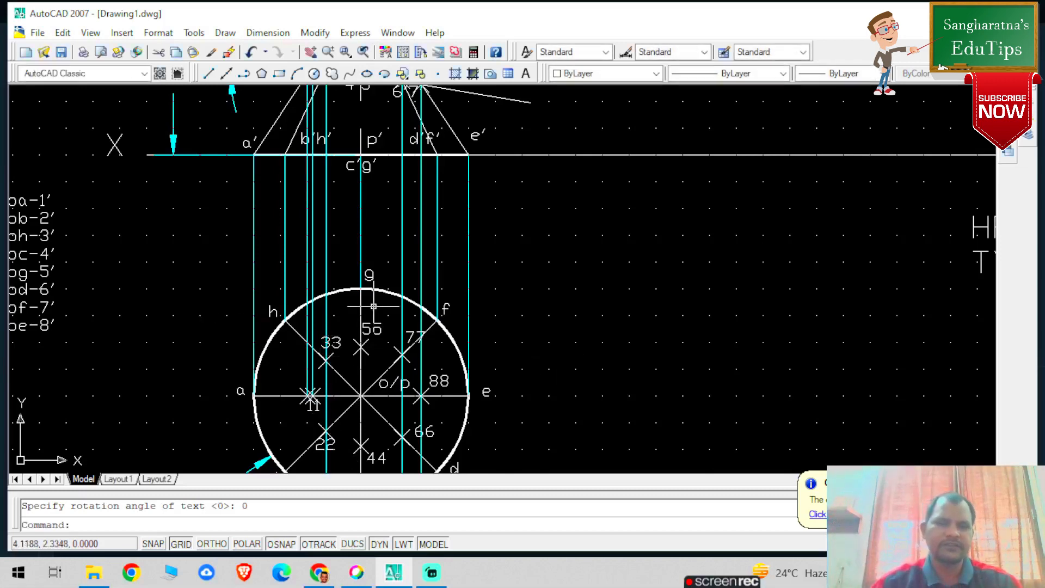
pyautogui.scroll(-2, 427, 339)
pyautogui.scroll(2, 423, 340)
pyautogui.scroll(-2, 427, 354)
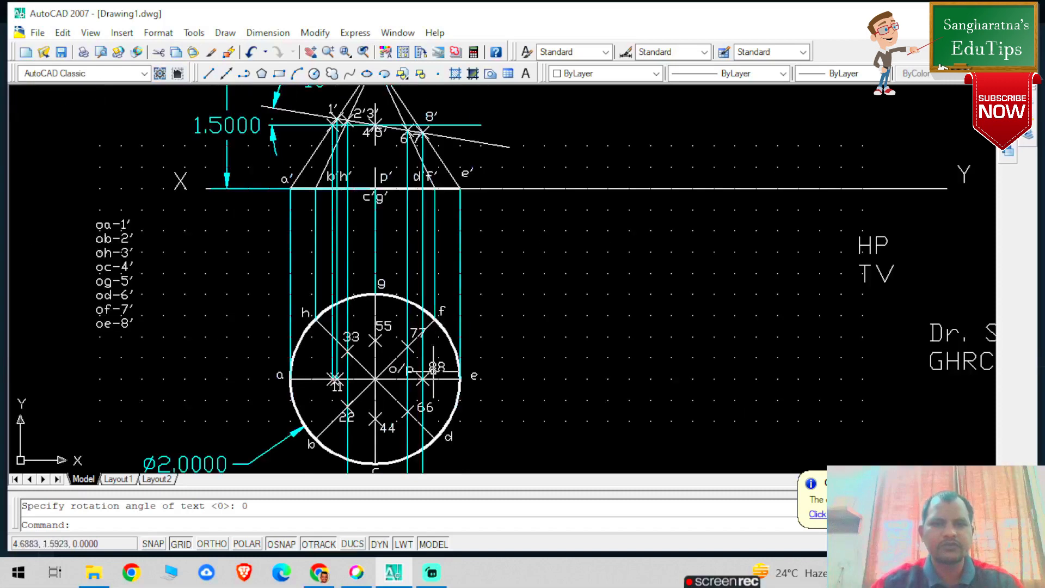
pyautogui.scroll(2, 431, 377)
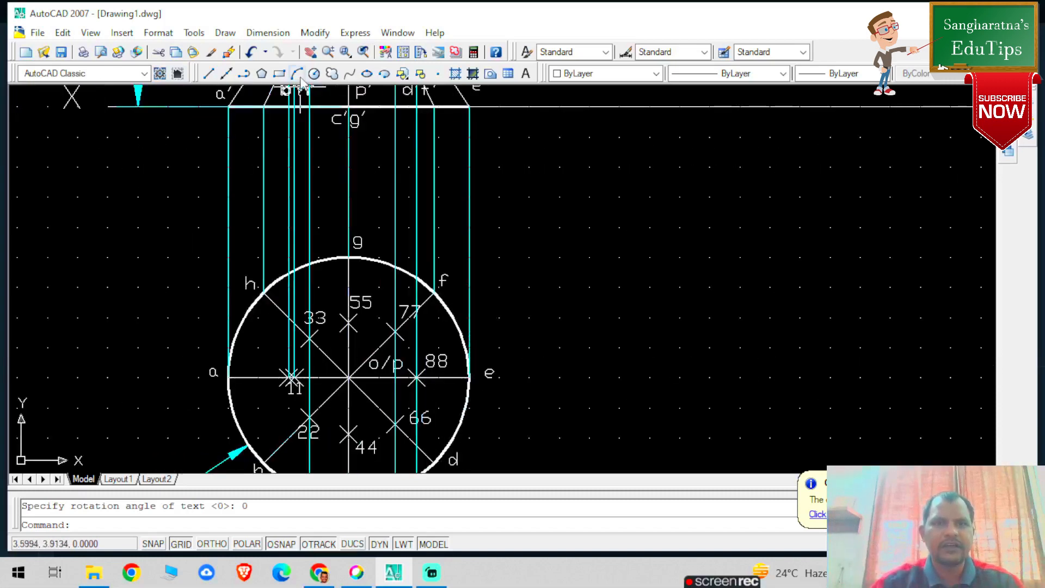
pyautogui.click(351, 75)
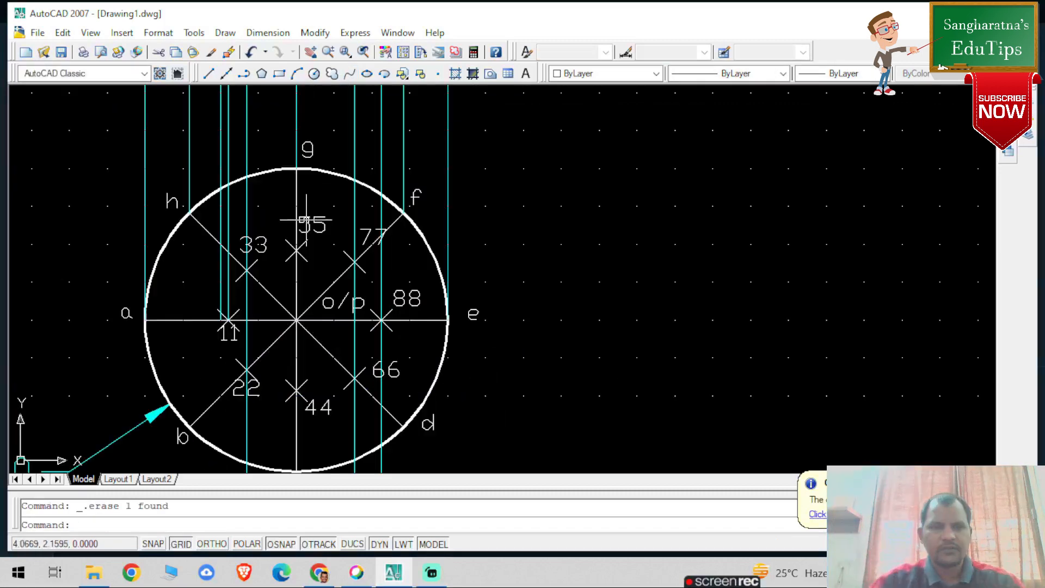
pyautogui.click(354, 73)
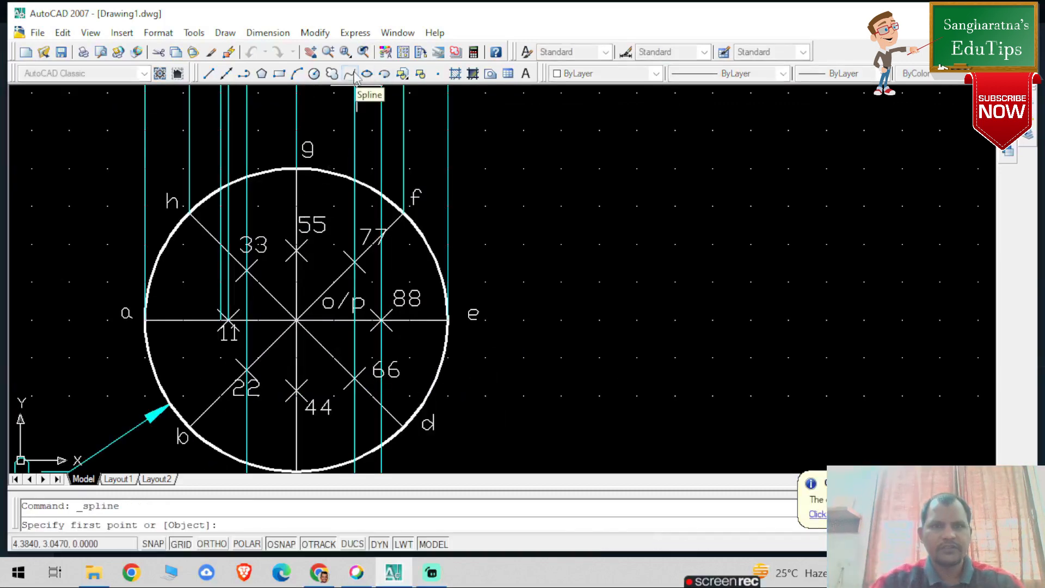
pyautogui.click(228, 319)
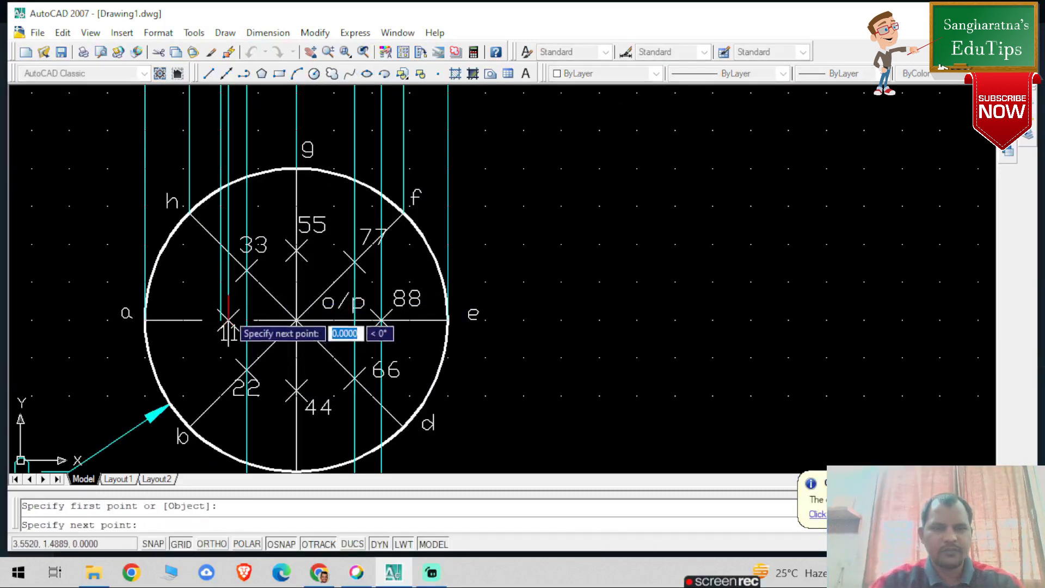
pyautogui.click(247, 268)
pyautogui.press('Escape')
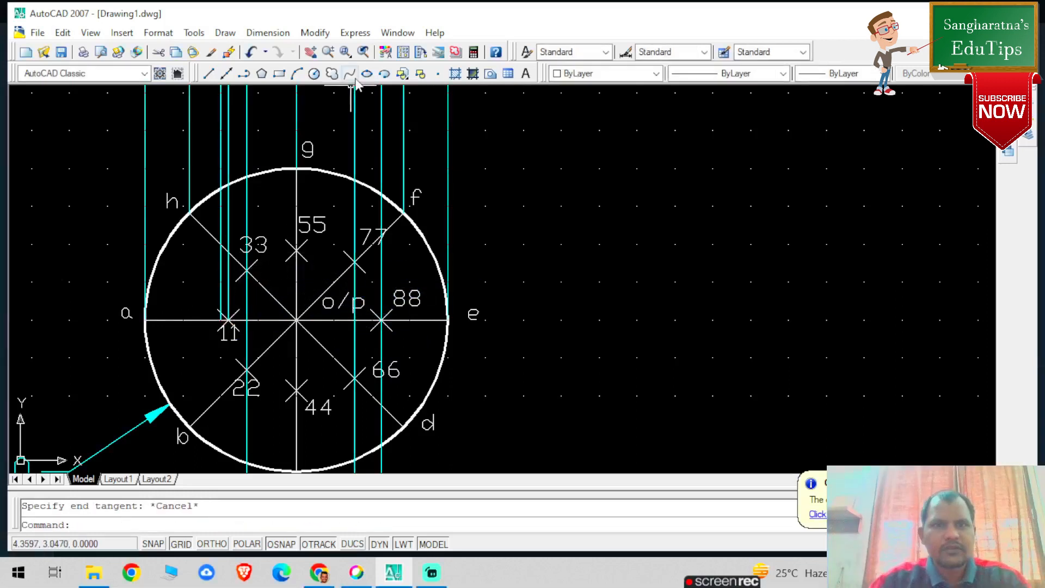
# Draw a spline in the top view through points 11, 33, 55, 77, 88, 66, 44, 22 and back to 11, with both tangents at 11
pyautogui.click(349, 73)
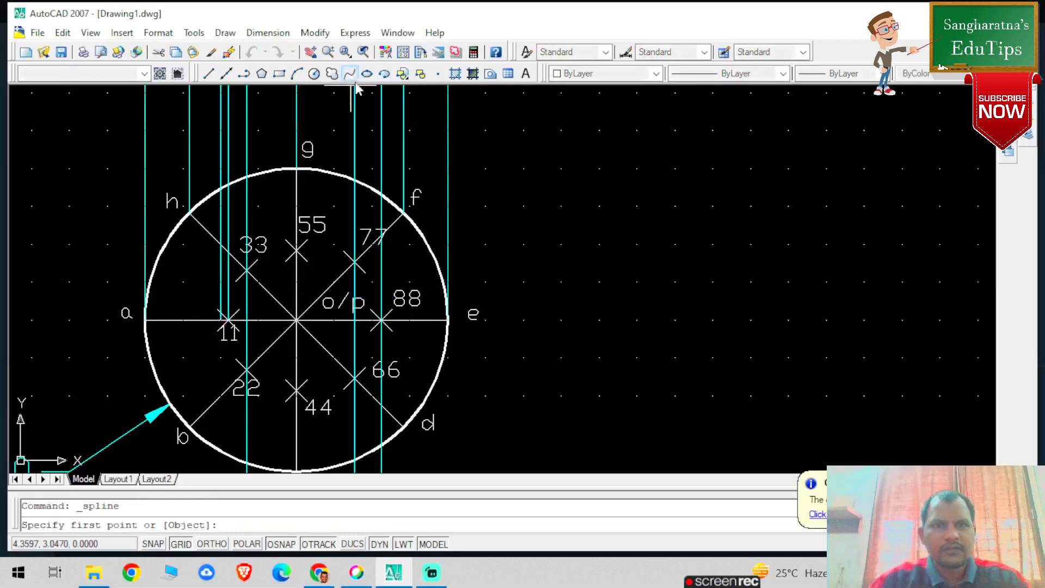
pyautogui.click(228, 319)
pyautogui.click(247, 268)
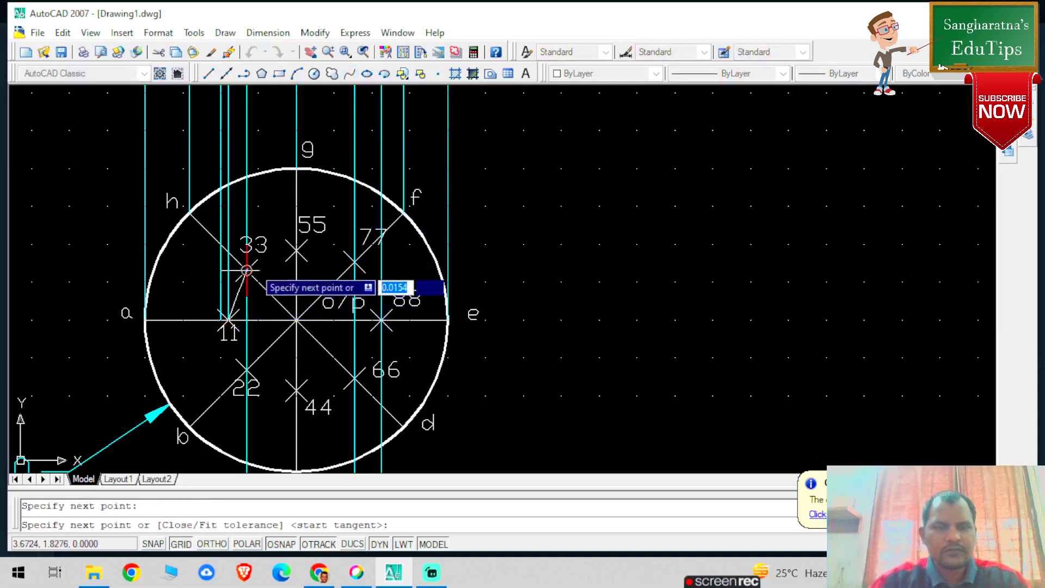
pyautogui.click(297, 251)
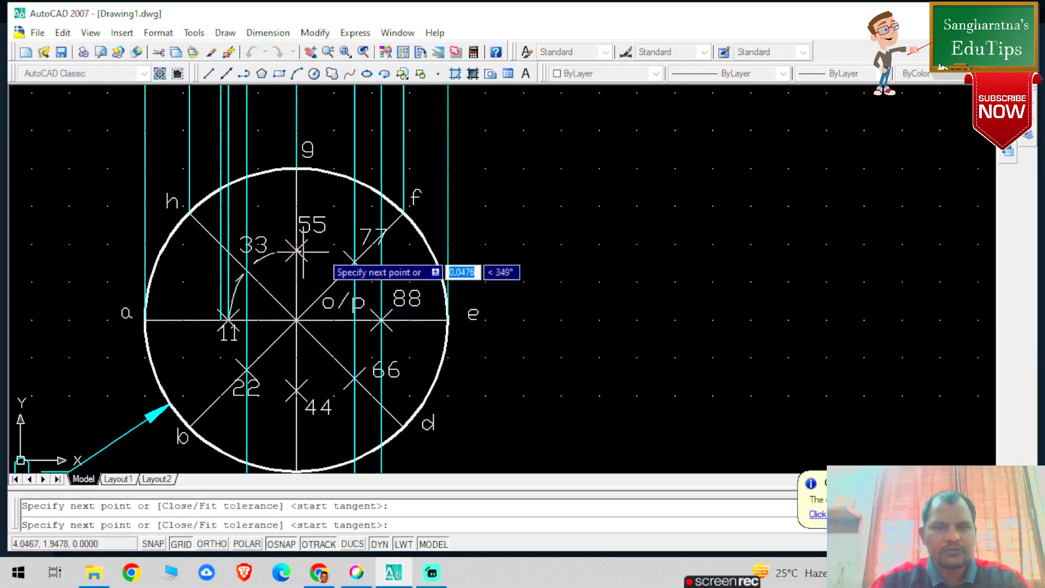
pyautogui.click(355, 263)
pyautogui.click(381, 320)
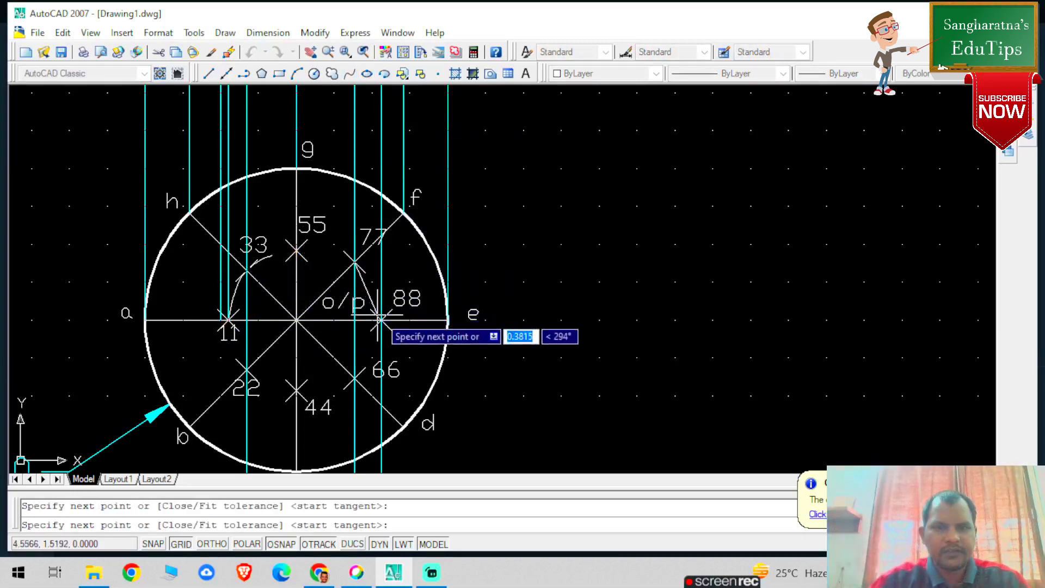
pyautogui.click(354, 377)
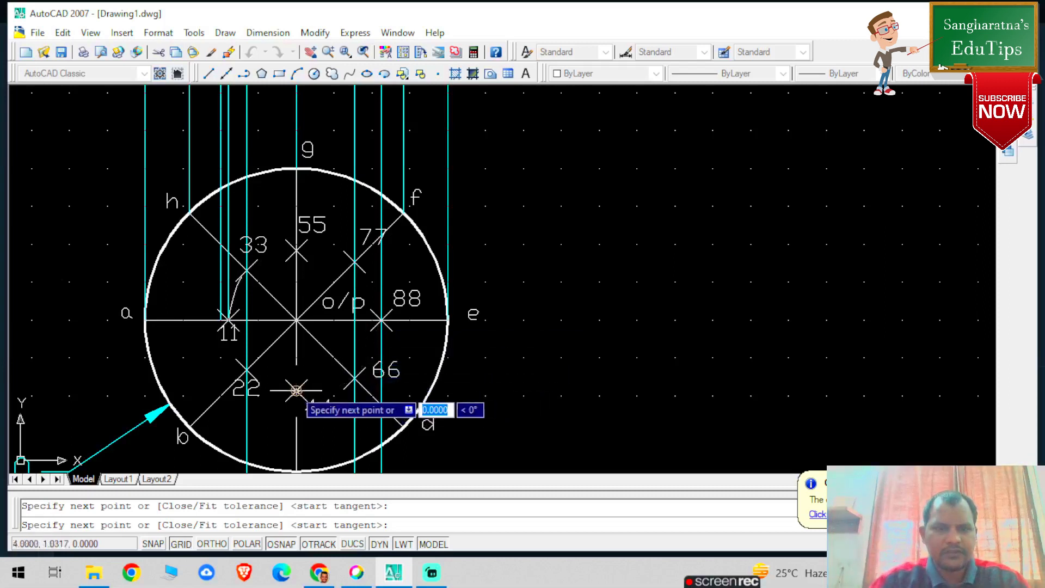
pyautogui.click(295, 390)
pyautogui.click(247, 369)
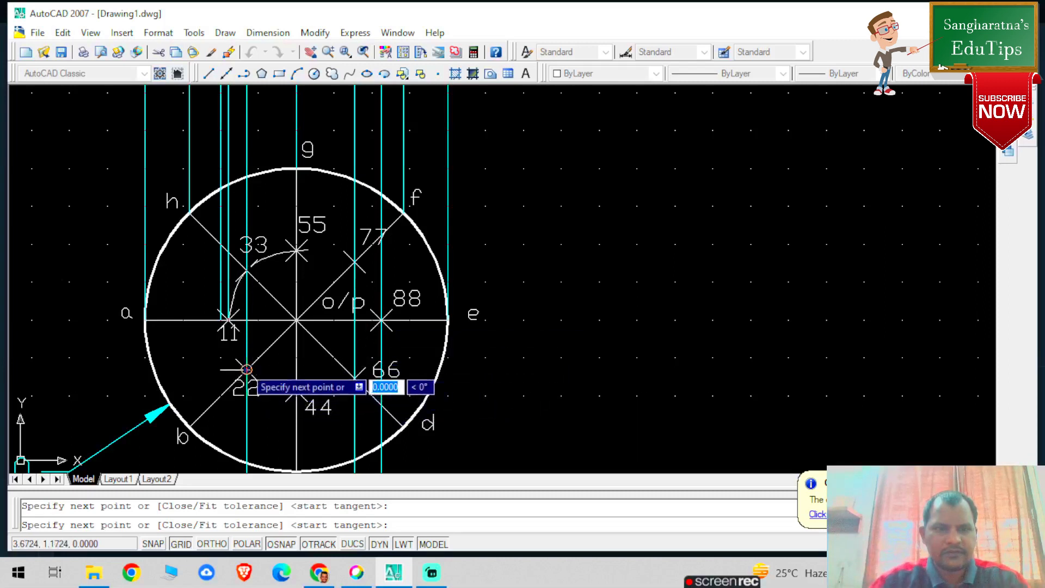
pyautogui.click(227, 318)
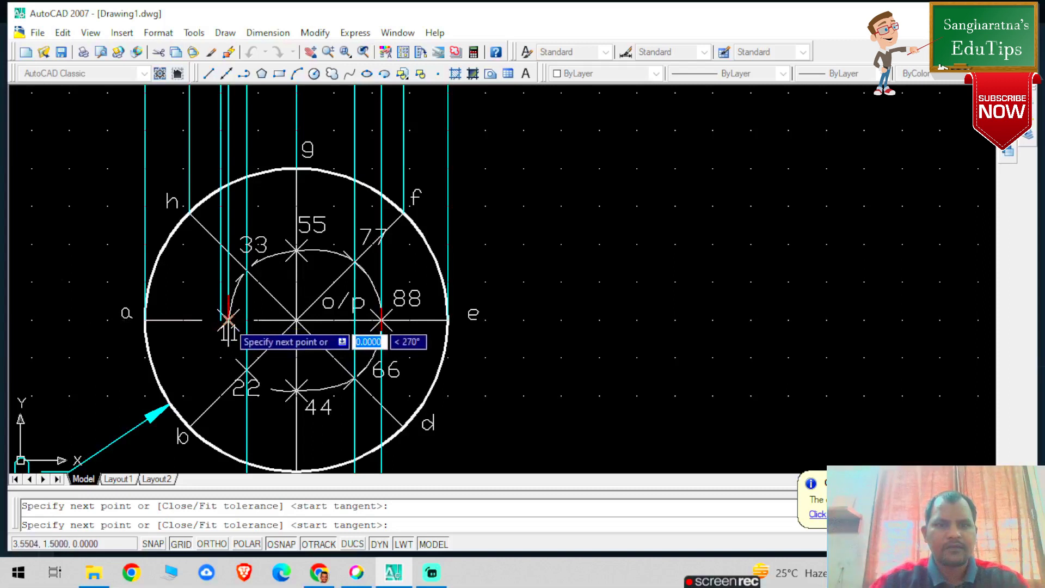
pyautogui.rightClick(227, 321)
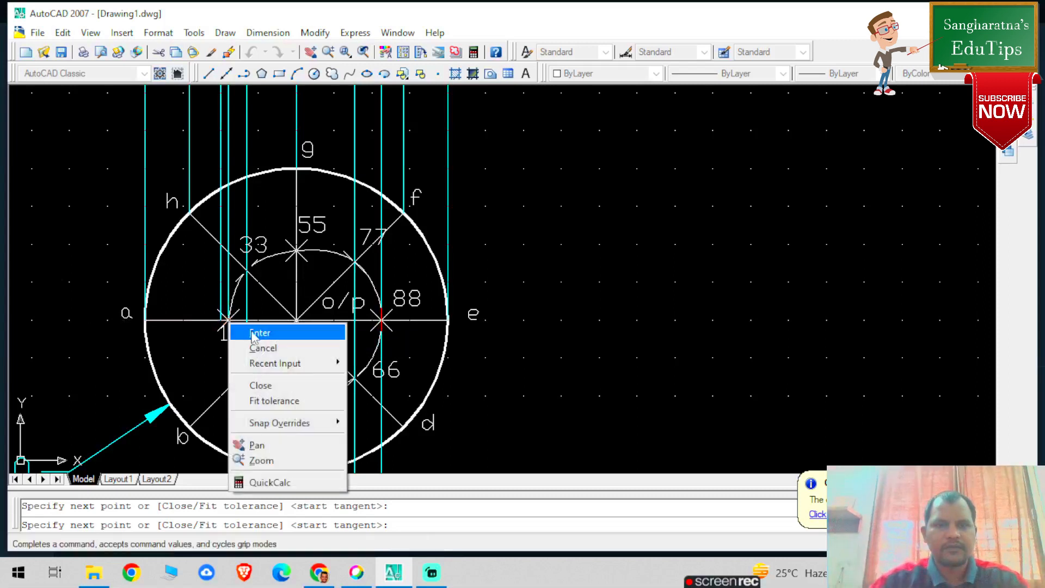
pyautogui.click(253, 332)
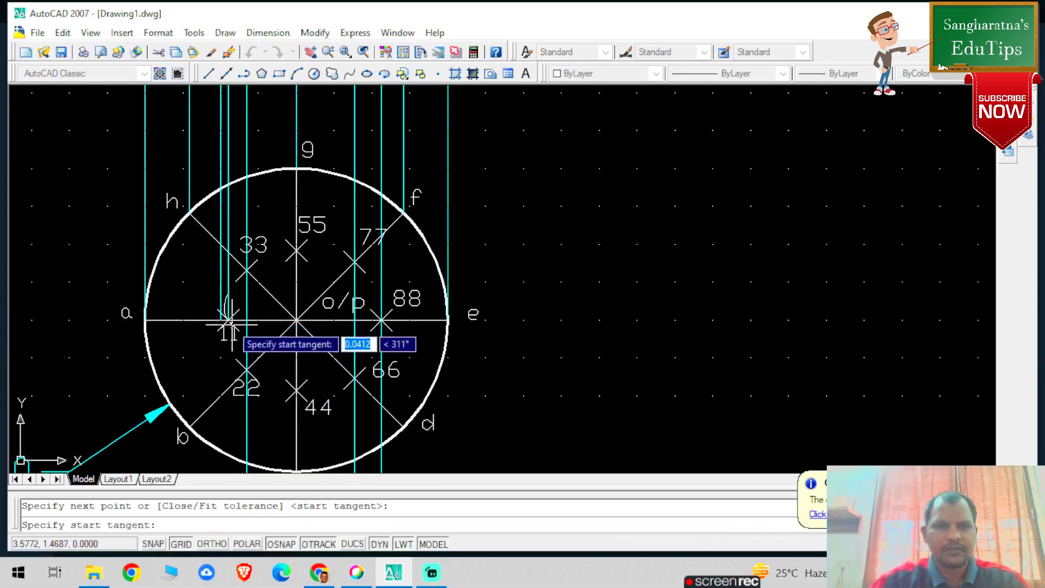
pyautogui.click(227, 320)
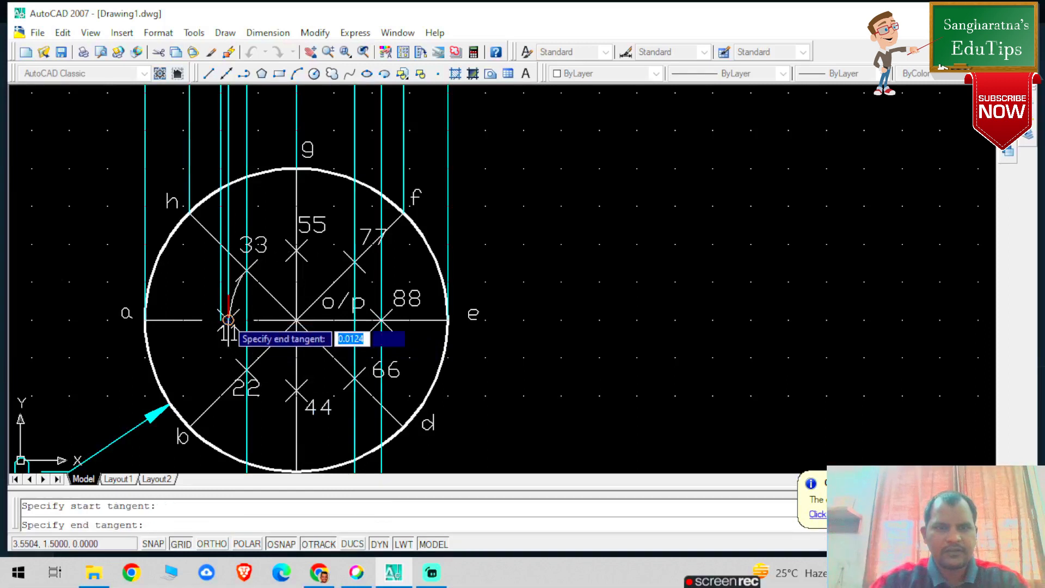
pyautogui.click(226, 321)
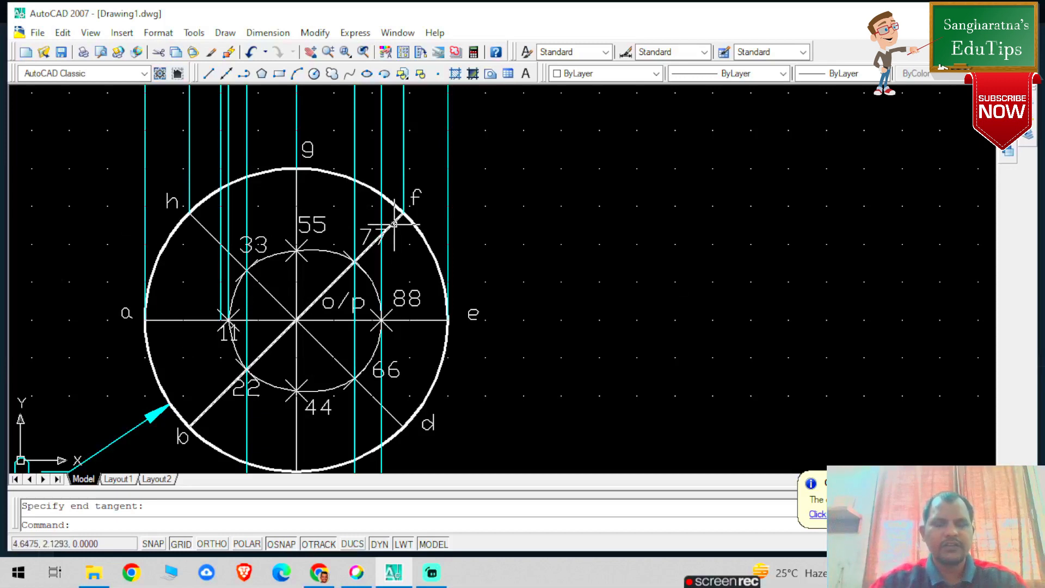
# Set the lineweight of the section curve to 0.30 mm
pyautogui.click(368, 276)
pyautogui.click(843, 74)
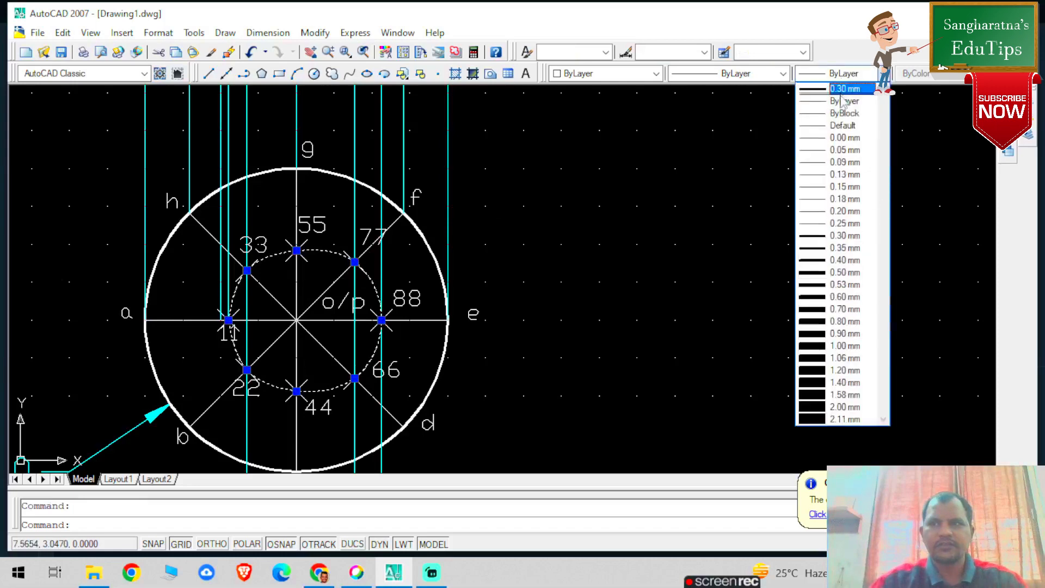
pyautogui.click(839, 235)
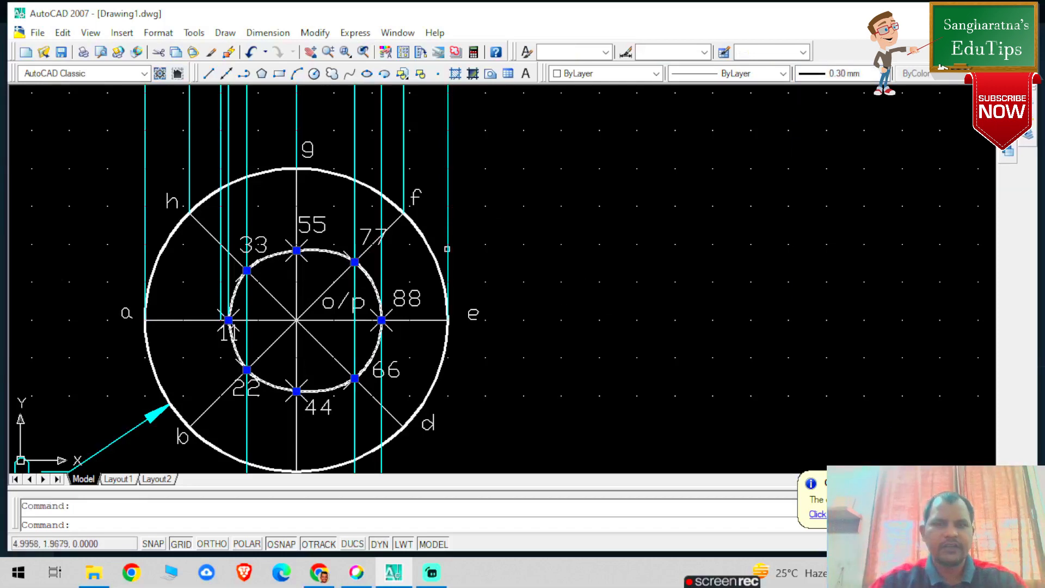
# Hatch the area inside the section curve with the ANSI31 pattern at angle 0 and scale 1, using the curve as the boundary
pyautogui.scroll(-2, 598, 246)
pyautogui.scroll(2, 581, 231)
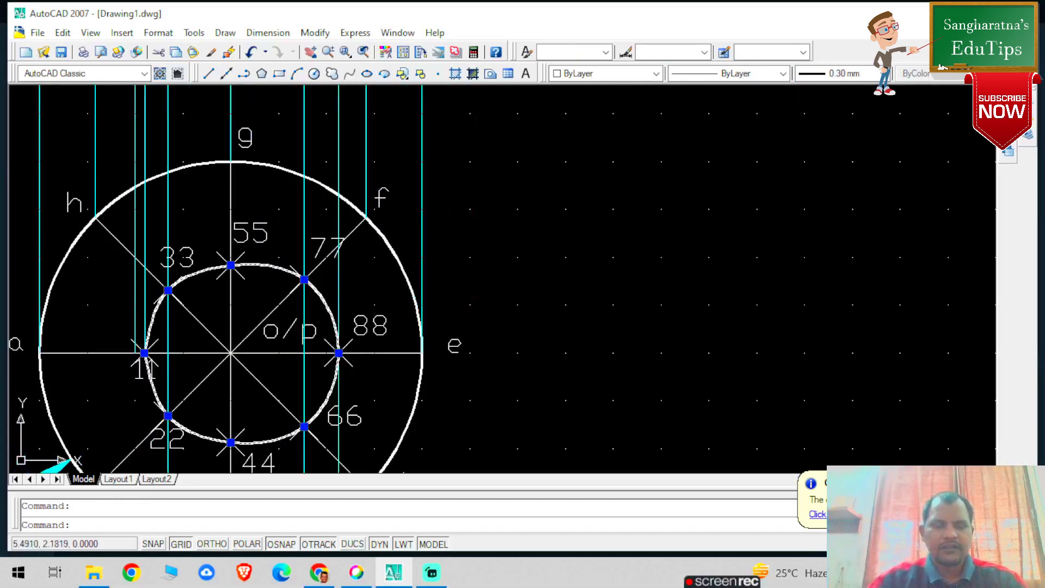
pyautogui.scroll(-1, 518, 222)
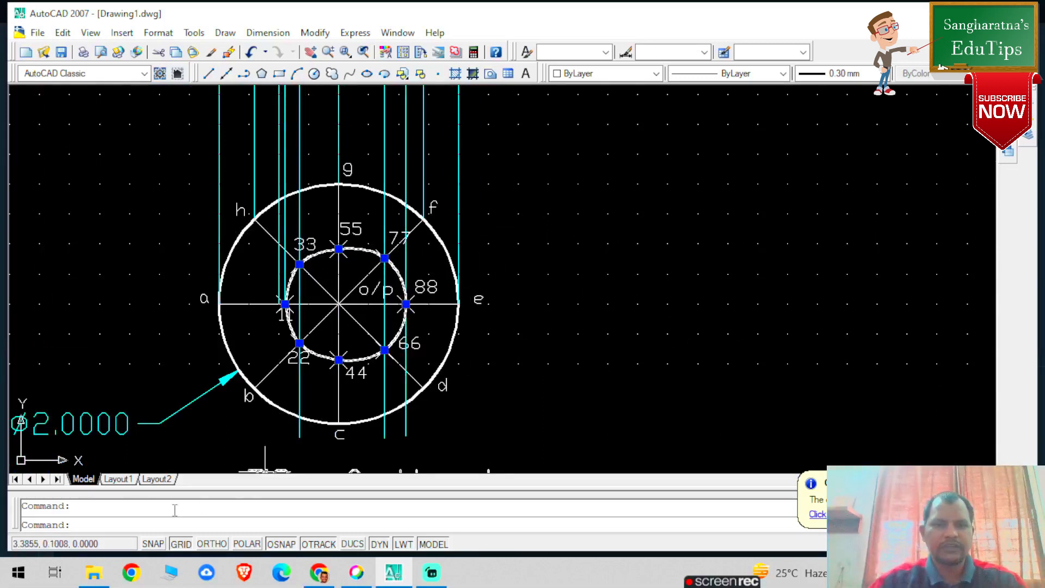
pyautogui.write('h')
pyautogui.press('Return')
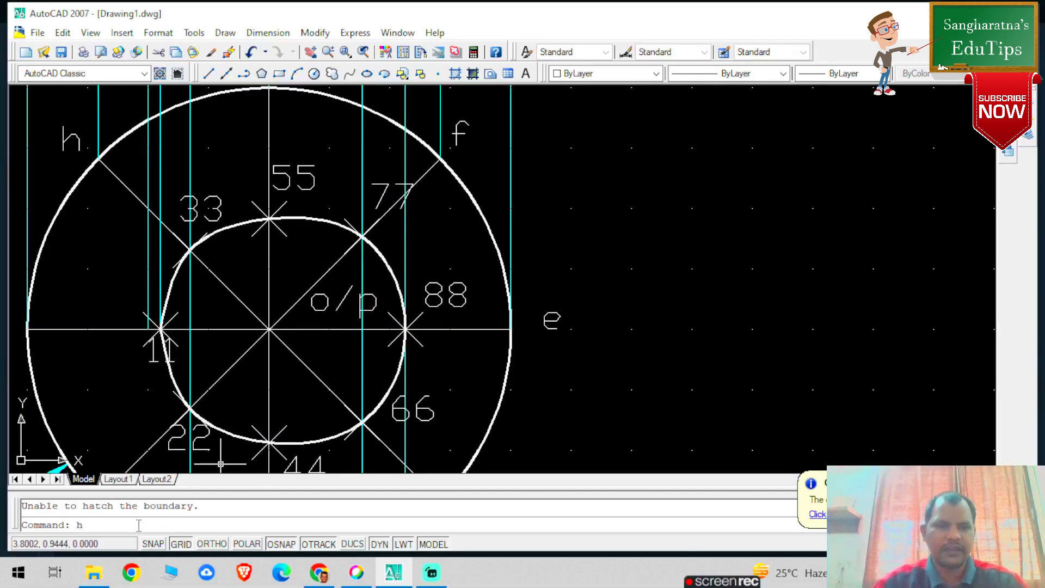
pyautogui.press('Return')
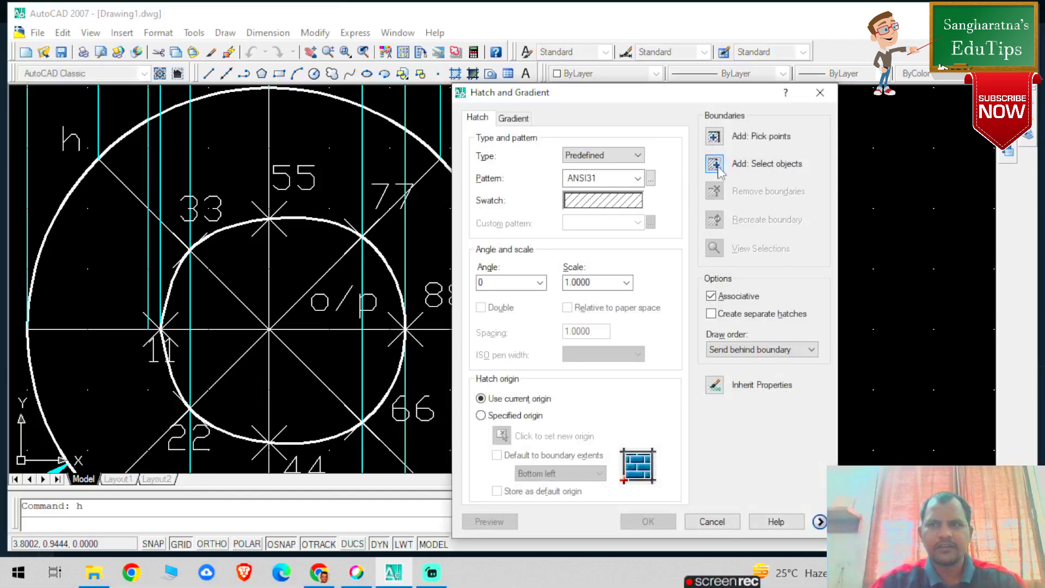
pyautogui.click(715, 163)
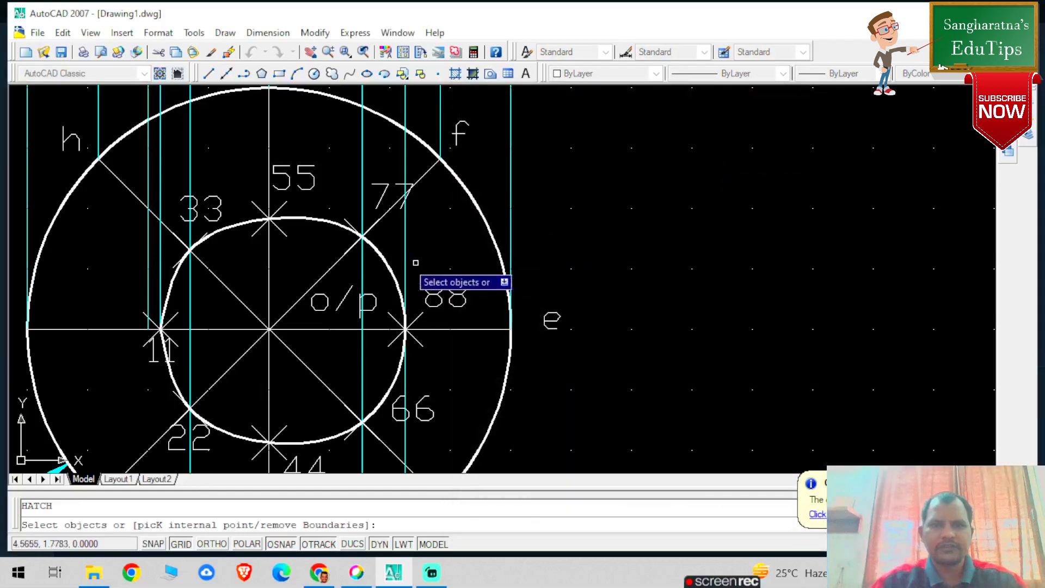
pyautogui.click(389, 266)
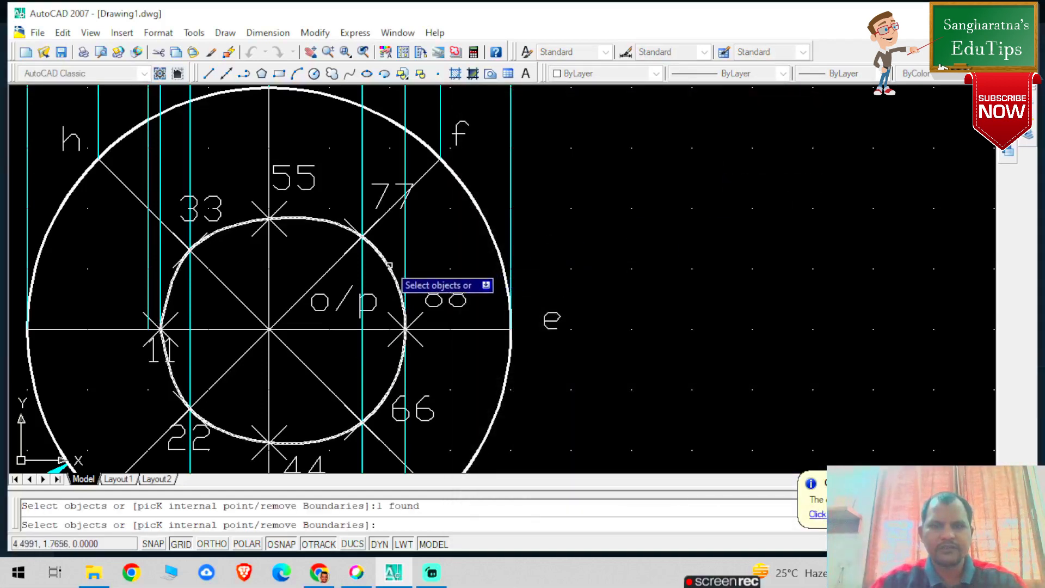
pyautogui.press('Return')
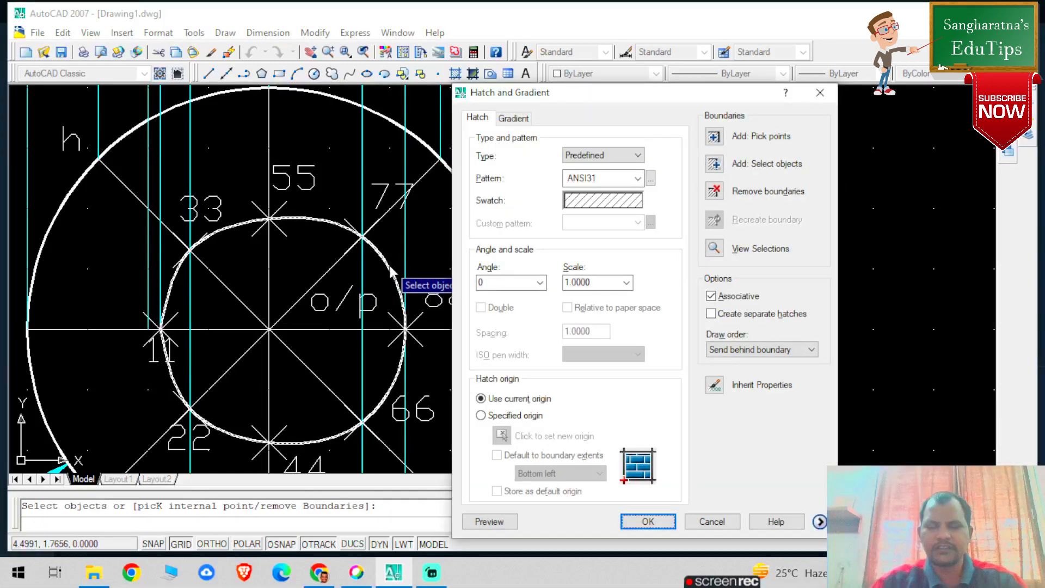
pyautogui.click(637, 522)
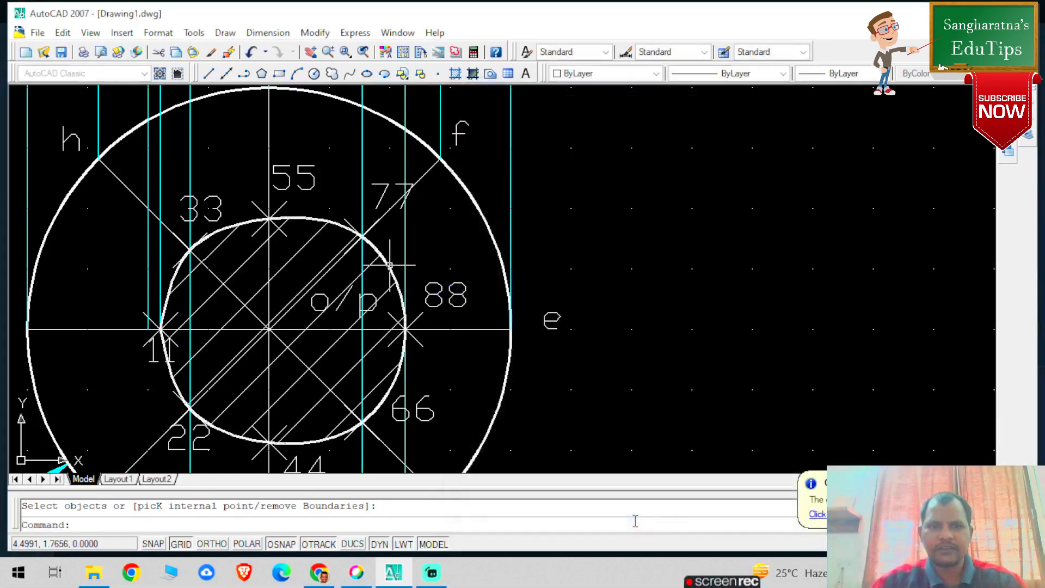
# Examine the hatched section in the top view together with its projectors from the front view
pyautogui.scroll(-2, 611, 353)
pyautogui.scroll(1, 681, 294)
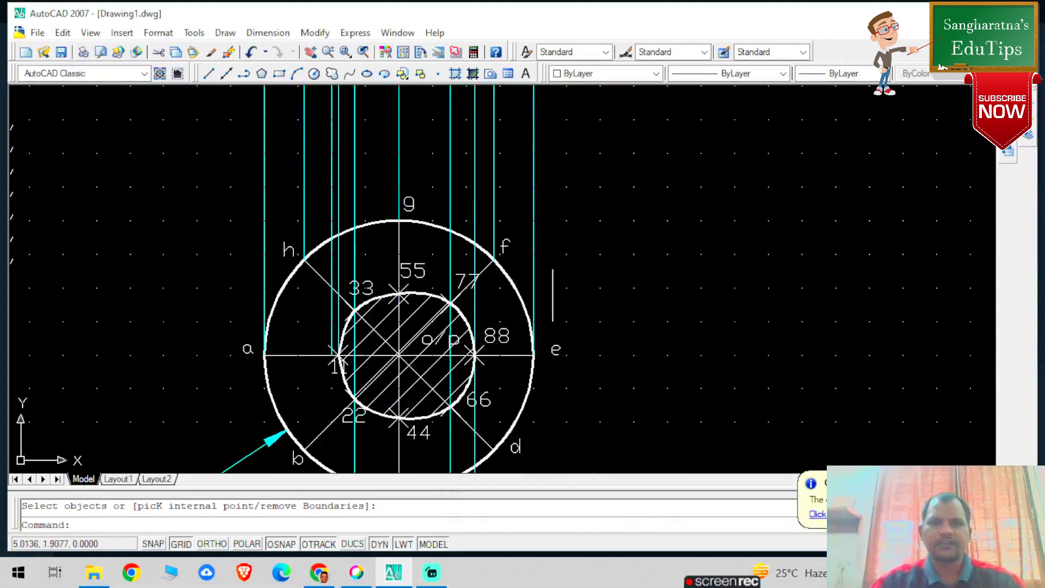
pyautogui.scroll(1, 691, 260)
pyautogui.scroll(-2, 691, 260)
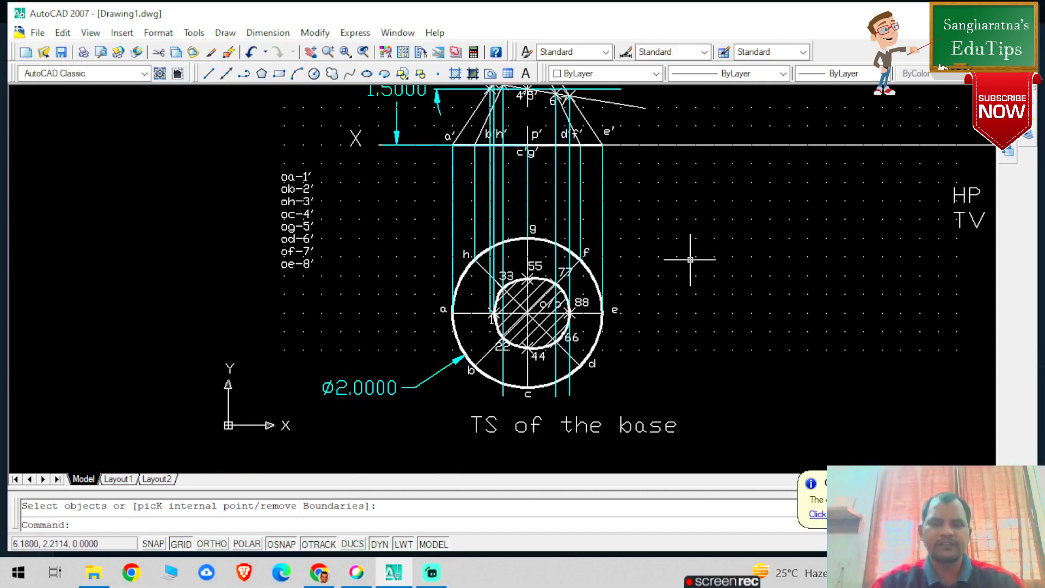
pyautogui.scroll(1, 630, 294)
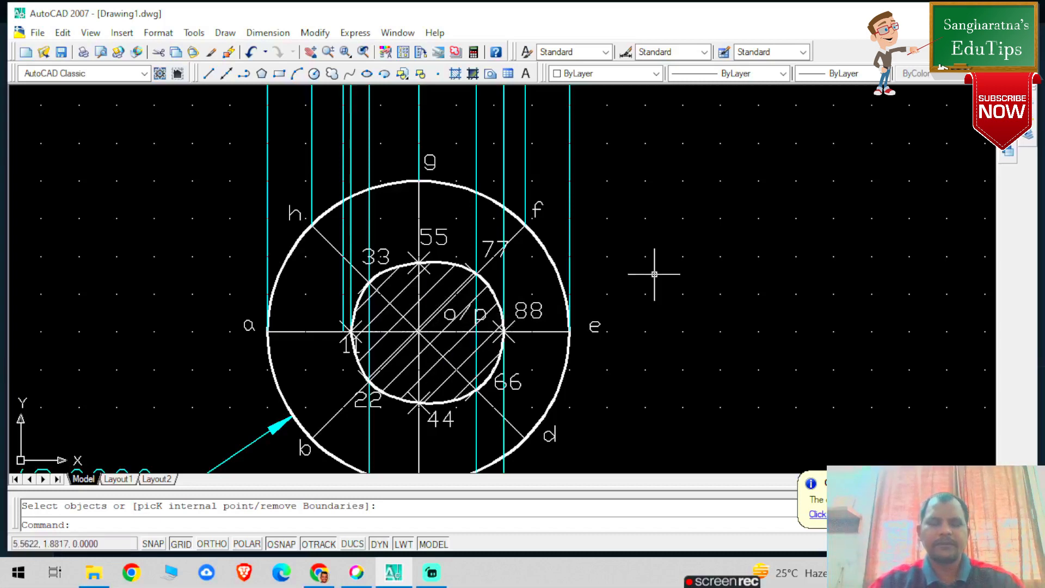
pyautogui.scroll(-2, 661, 271)
pyautogui.scroll(1, 663, 266)
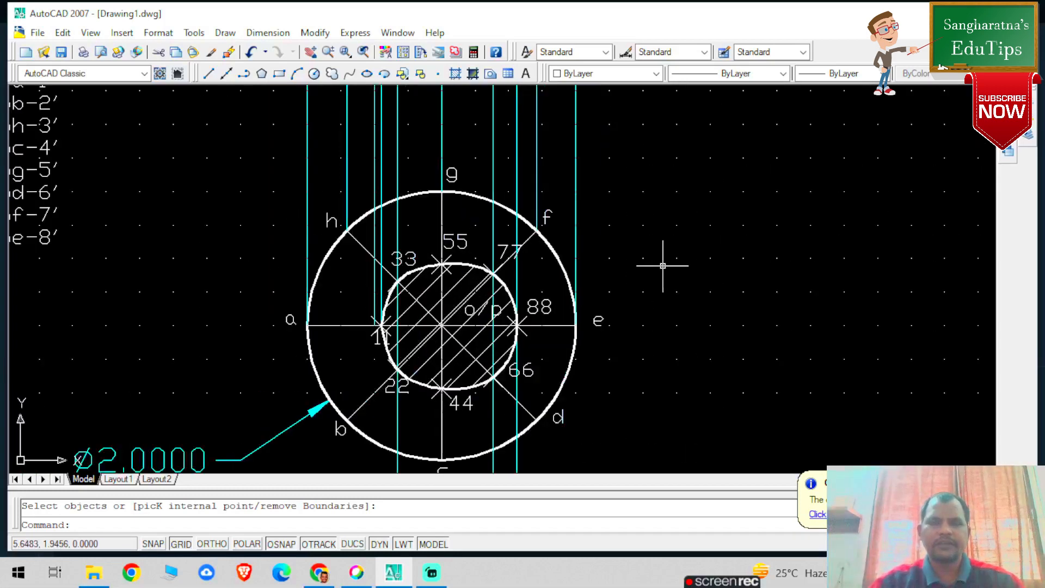
pyautogui.scroll(1, 663, 265)
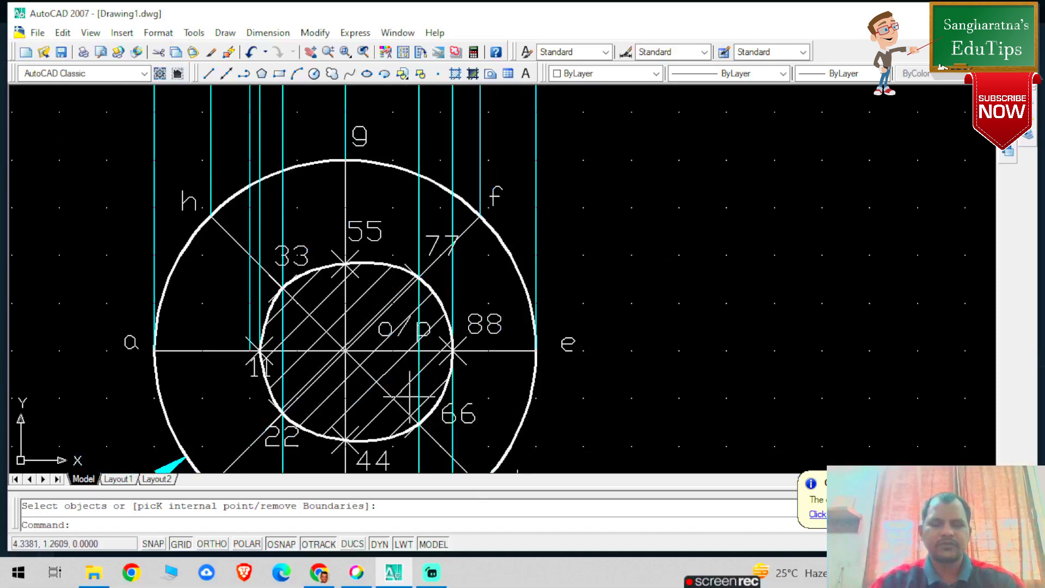
# Add the two-line text "Top view of the sectional plane" beside the base circle near point e, with height 0.2 and rotation 0
pyautogui.scroll(-1, 410, 397)
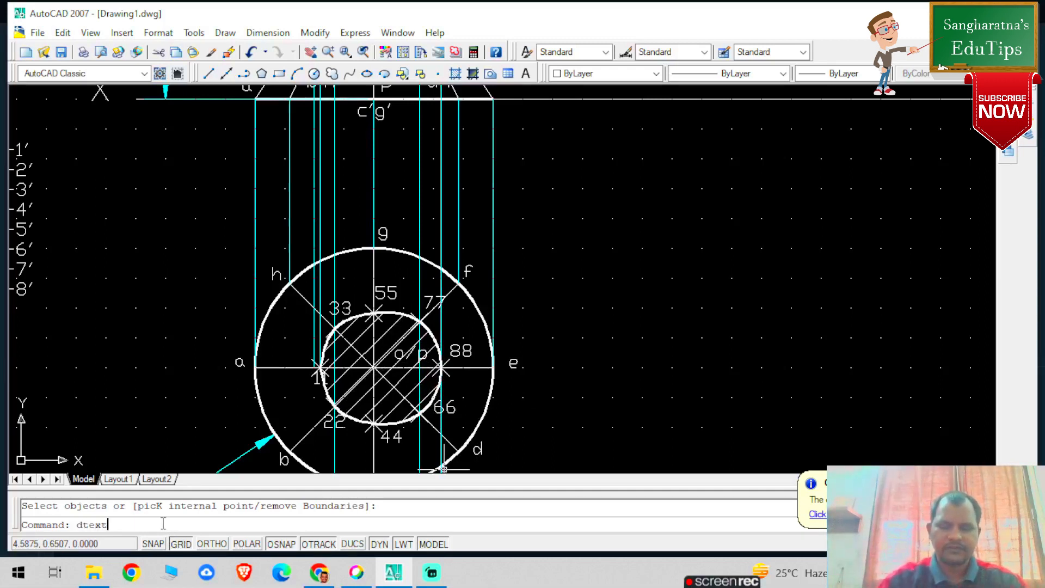
pyautogui.press('Return')
pyautogui.click(130, 349)
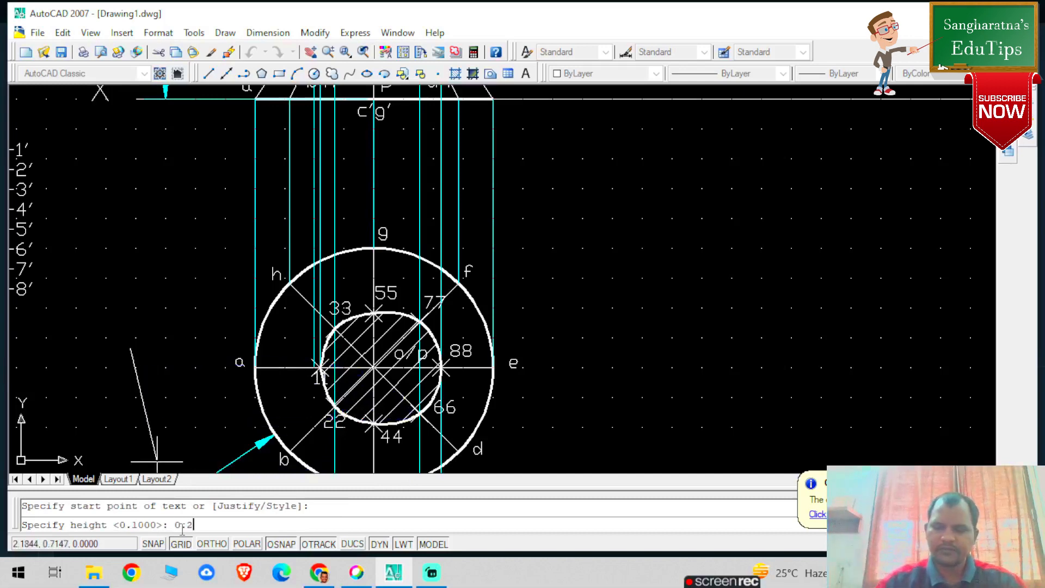
pyautogui.press('Return')
pyautogui.press('Return')
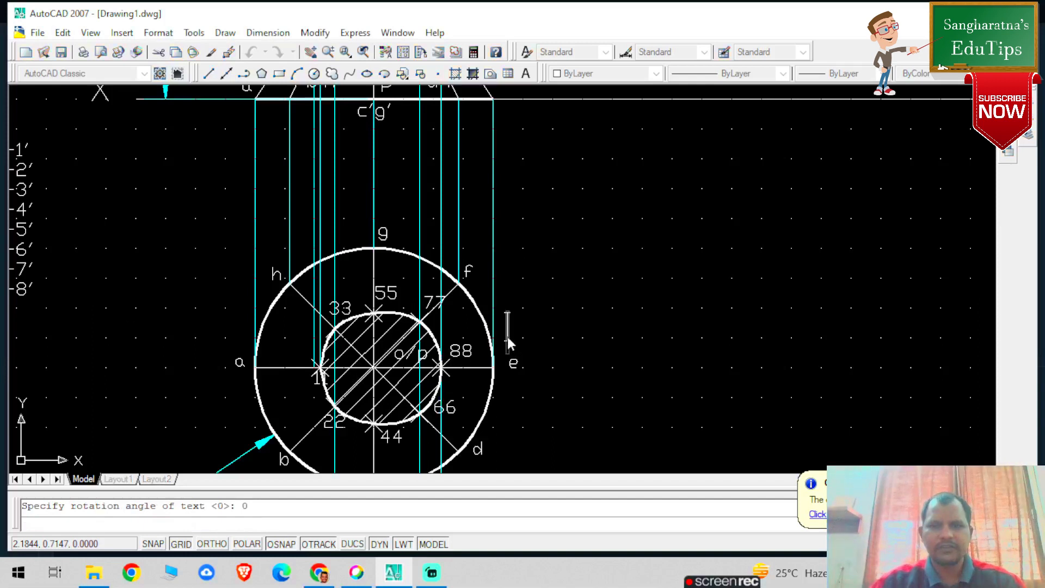
pyautogui.write('Top ')
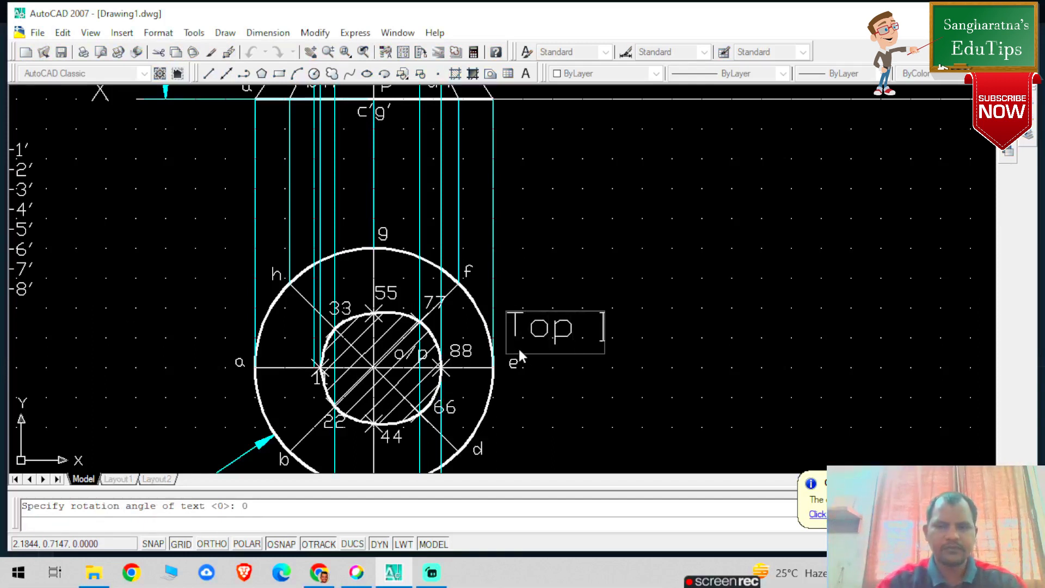
pyautogui.write('view of')
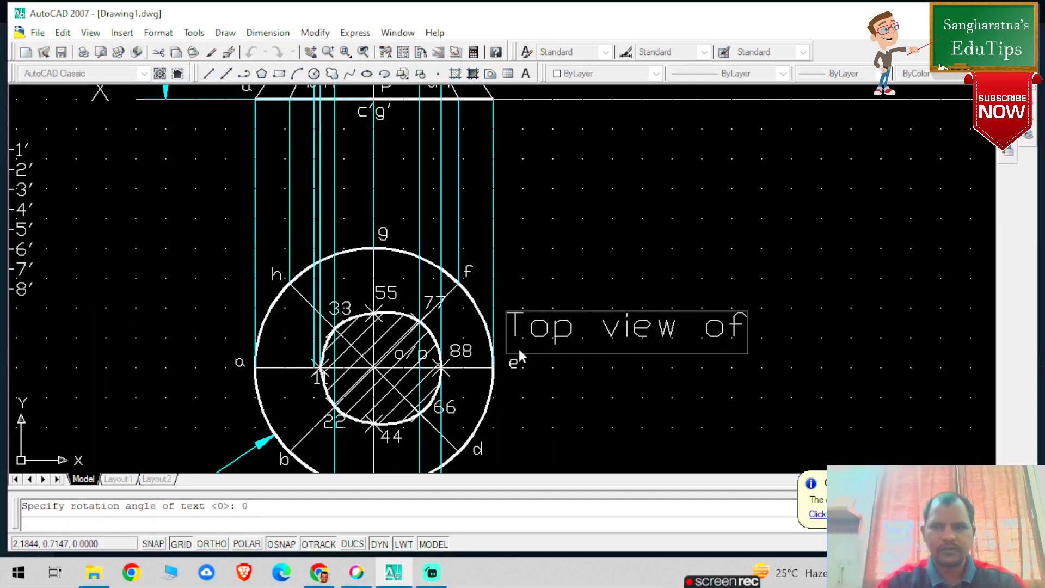
pyautogui.press('Return')
pyautogui.write('t')
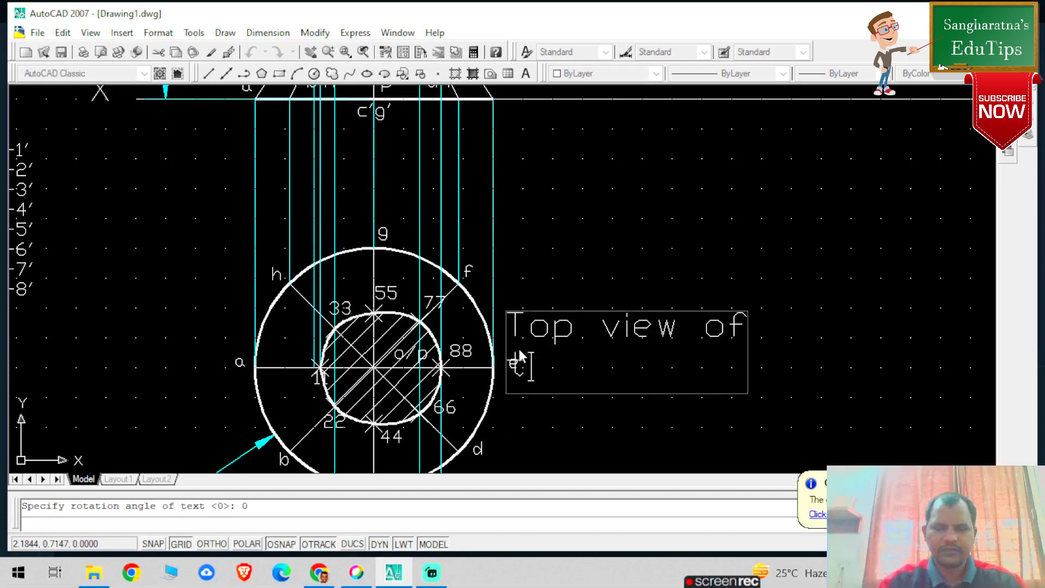
pyautogui.write('he sec')
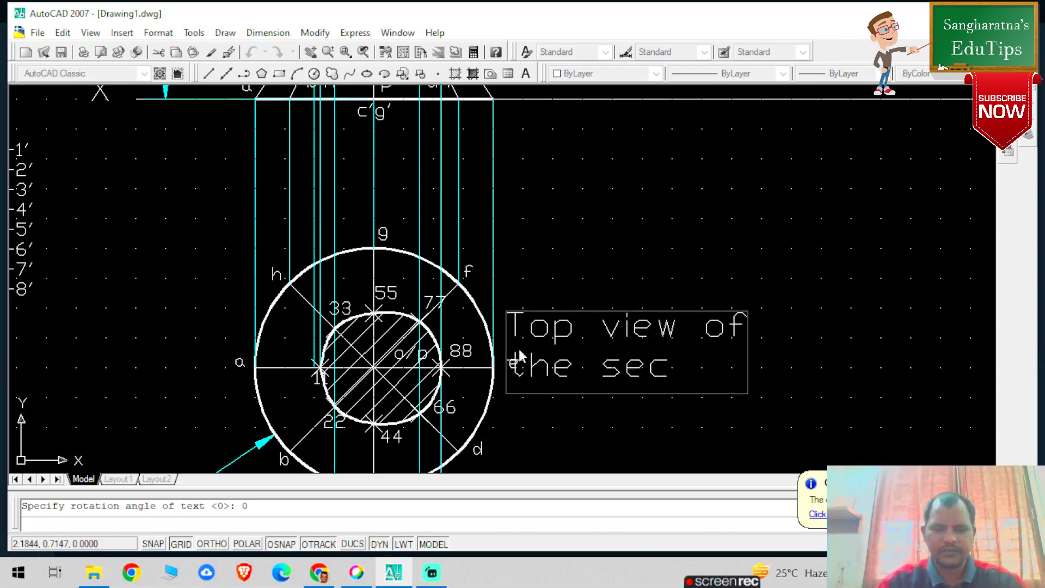
pyautogui.write('tional plane')
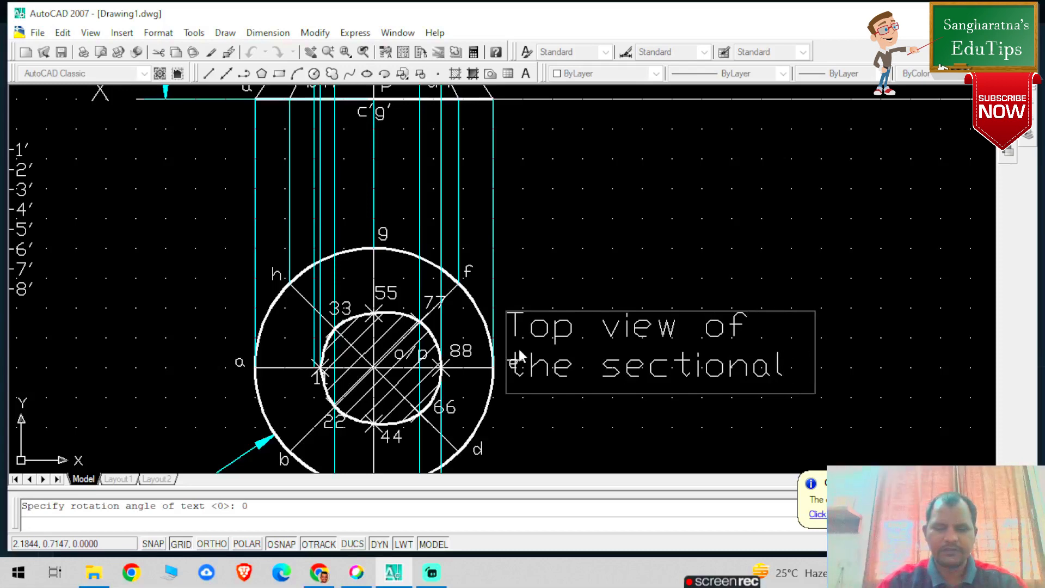
pyautogui.click(565, 411)
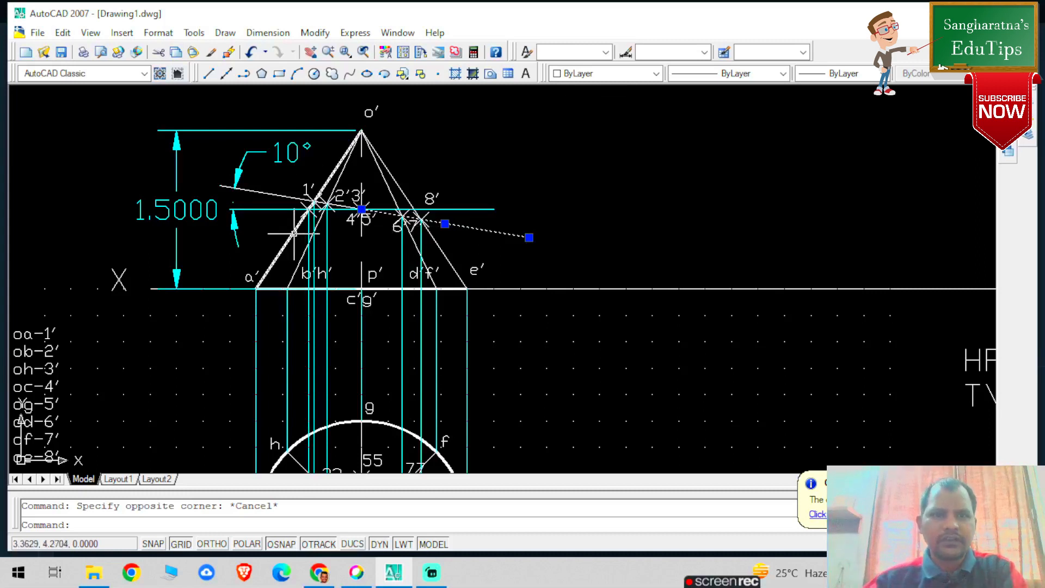
# Draw lines along the cone's slant edges in the front view, from a' to 1' and from e' to 8'
pyautogui.click(208, 75)
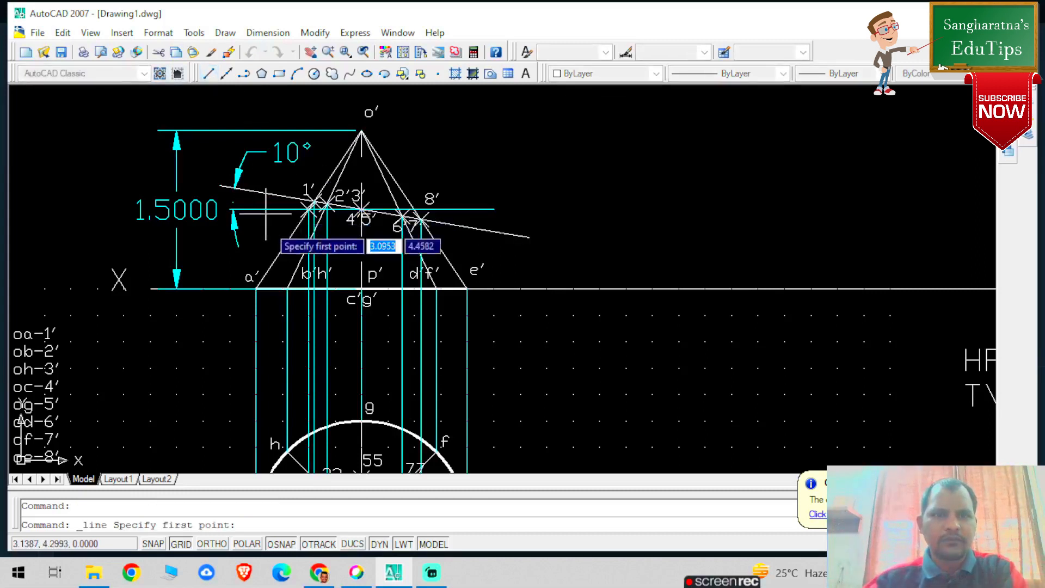
pyautogui.click(256, 289)
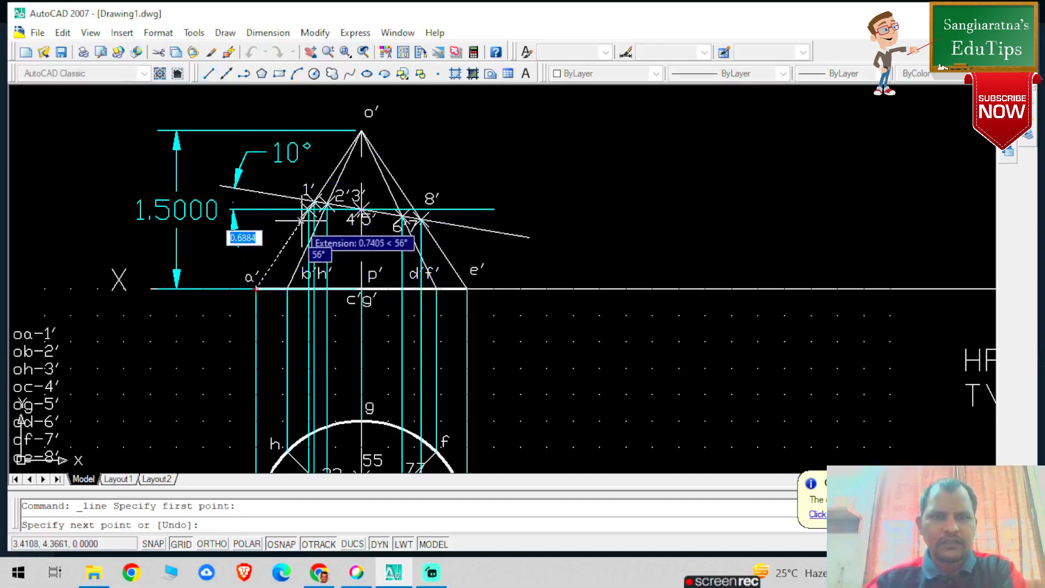
pyautogui.click(314, 202)
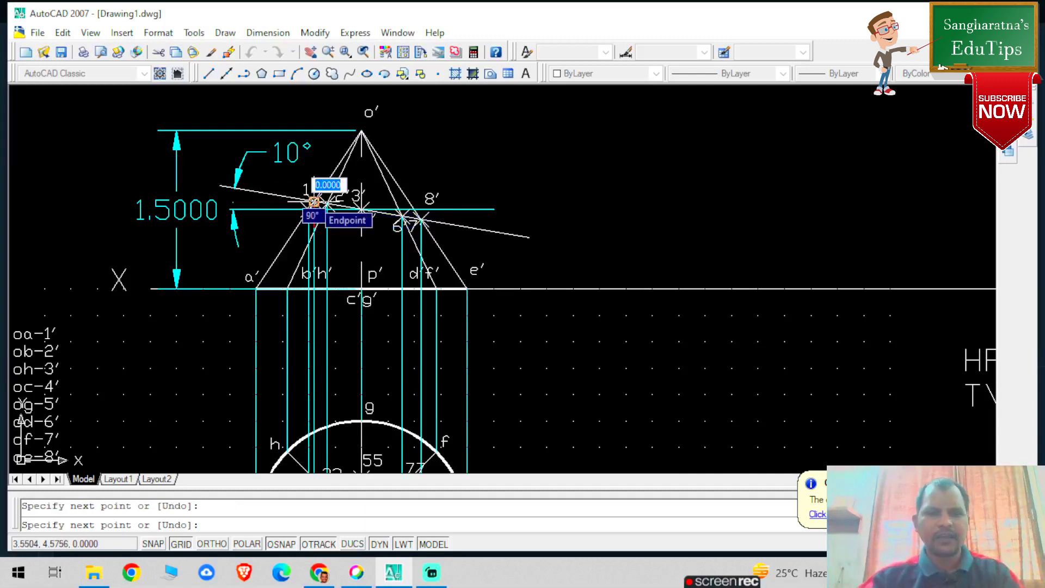
pyautogui.press('Escape')
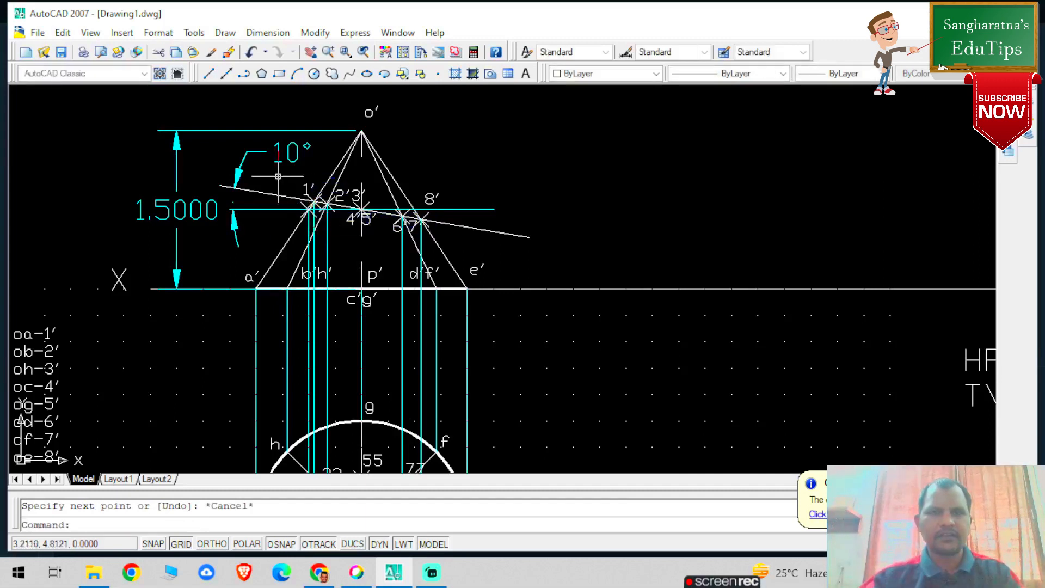
pyautogui.click(208, 74)
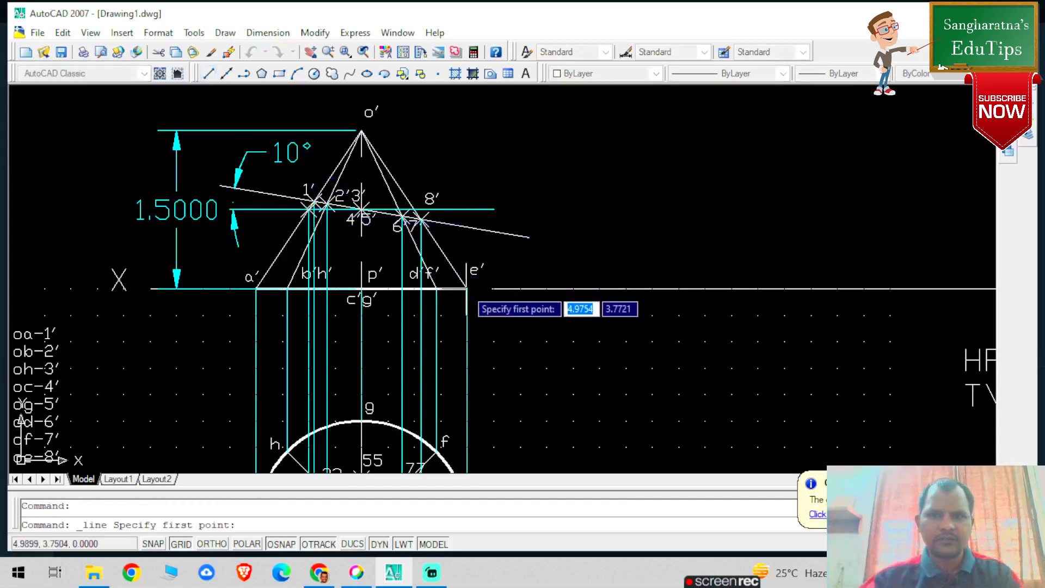
pyautogui.click(466, 288)
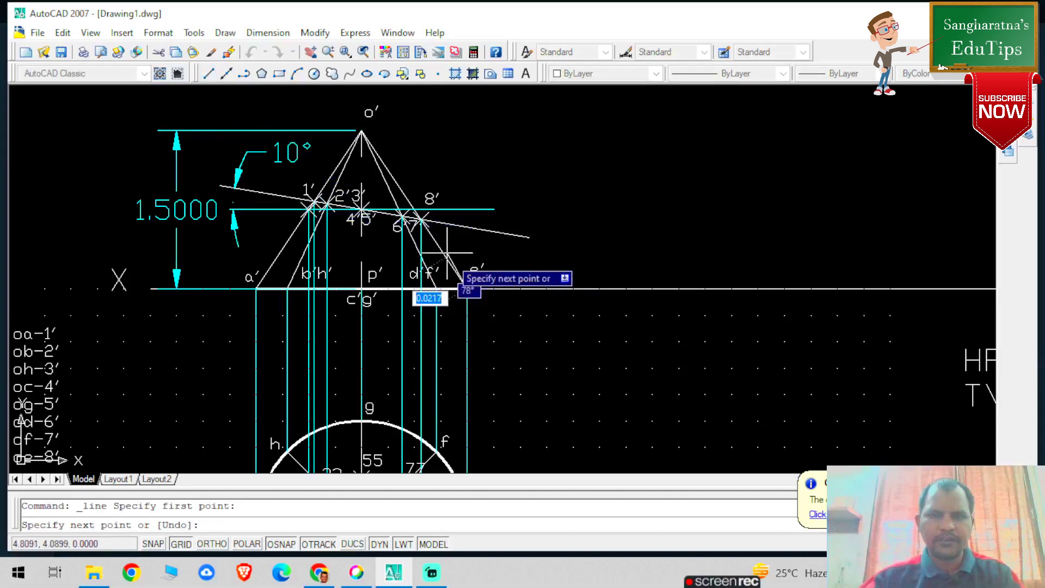
pyautogui.click(421, 219)
pyautogui.press('Escape')
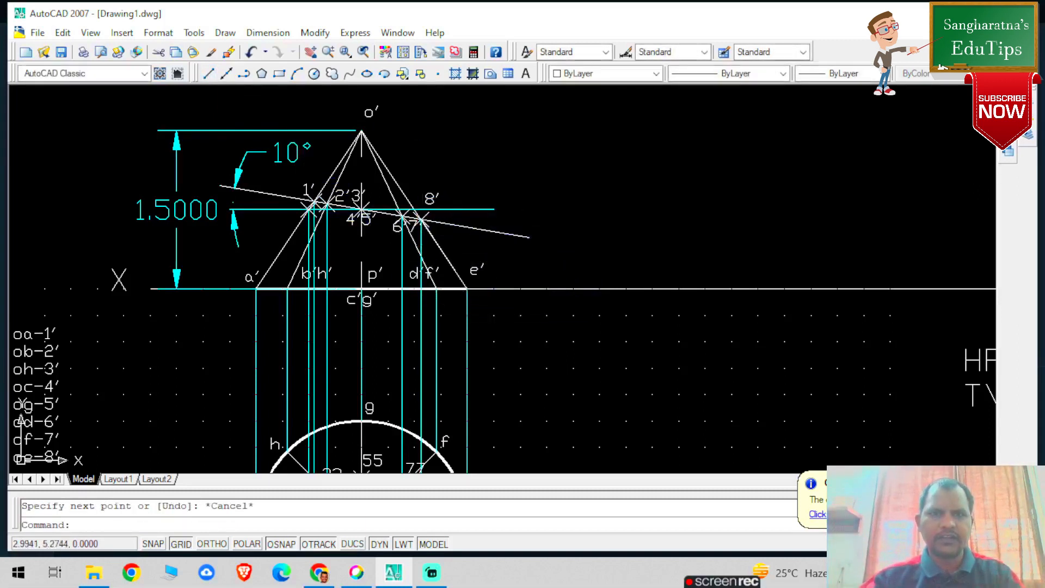
# Draw a line along the cutting plane in the front view from point 1' to point 8'
pyautogui.click(209, 73)
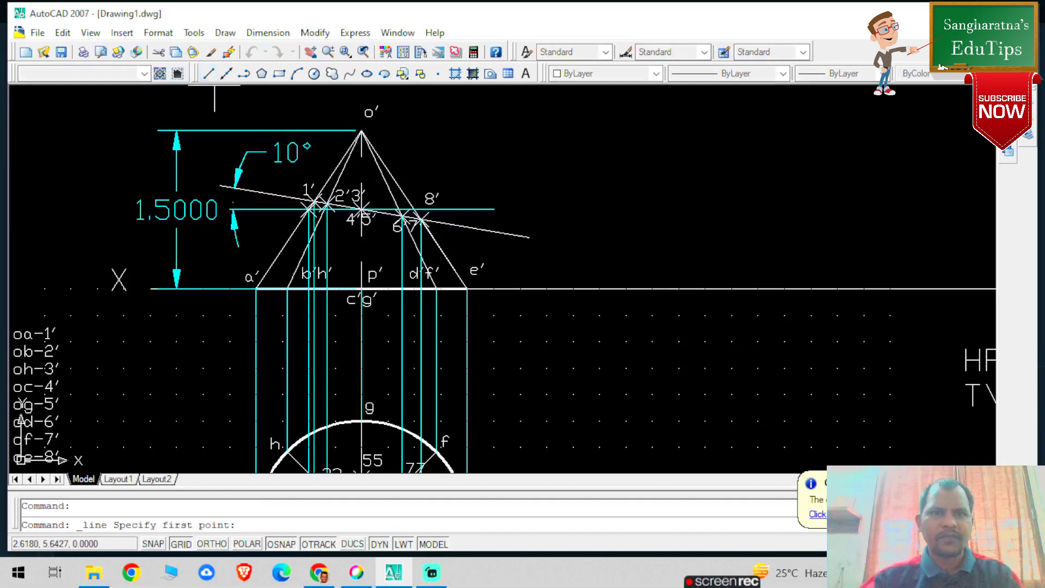
pyautogui.click(314, 202)
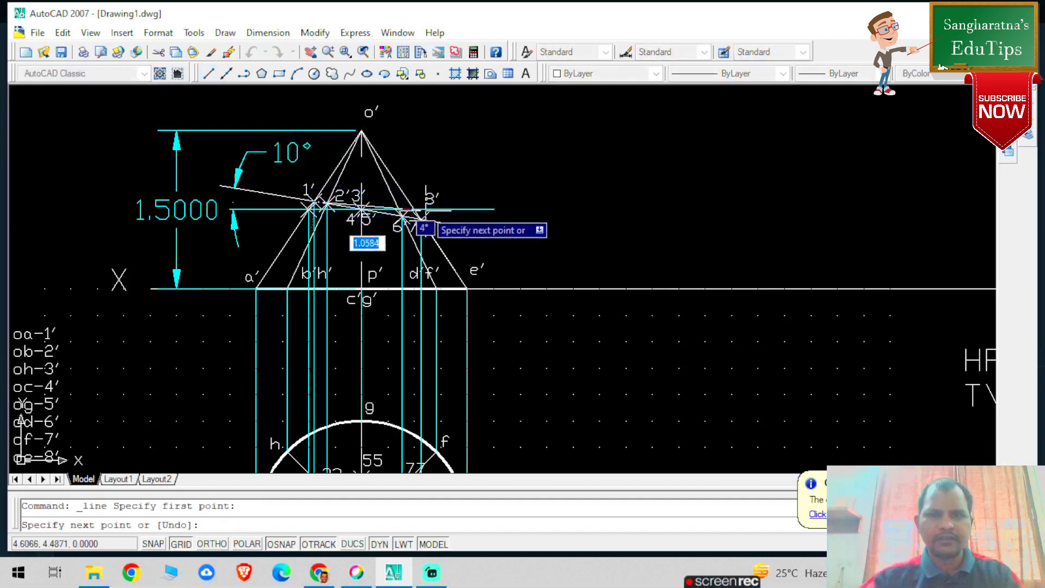
pyautogui.click(421, 220)
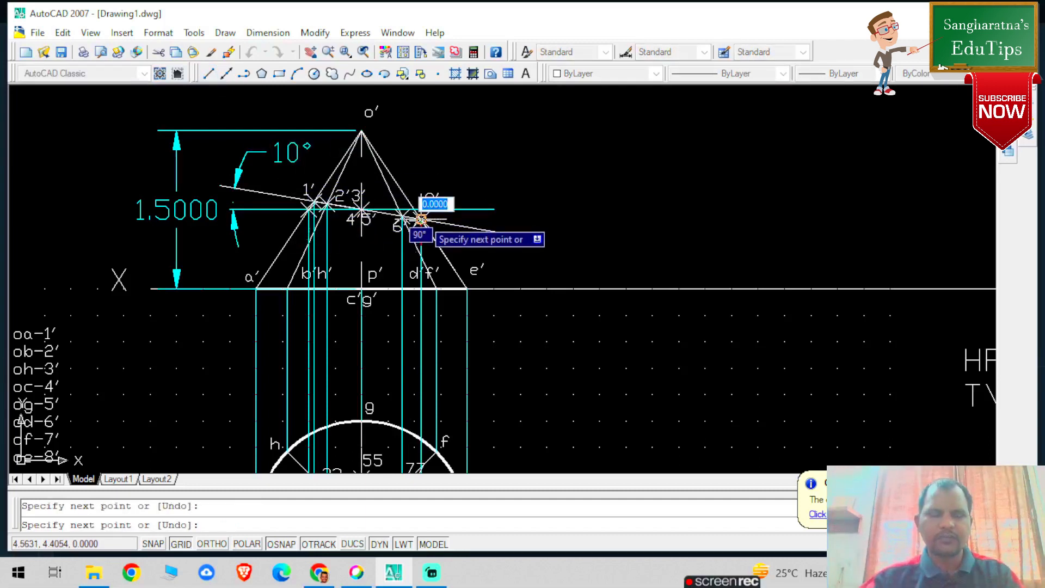
pyautogui.press('Escape')
# Set the lineweight of the three new outline lines a'-1', 1'-8' and 8'-e' to 0.30 mm
pyautogui.click(288, 243)
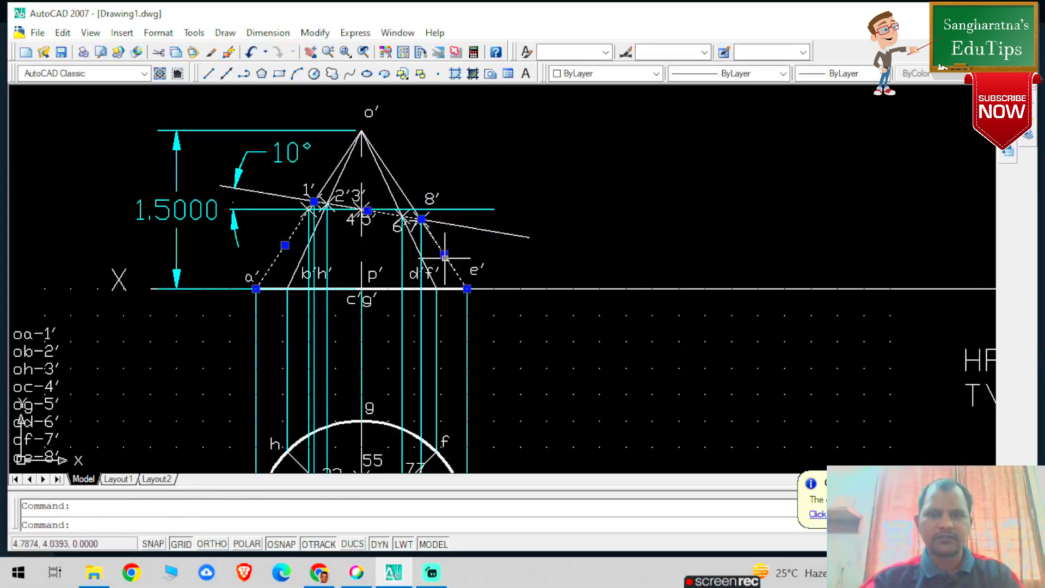
pyautogui.click(849, 73)
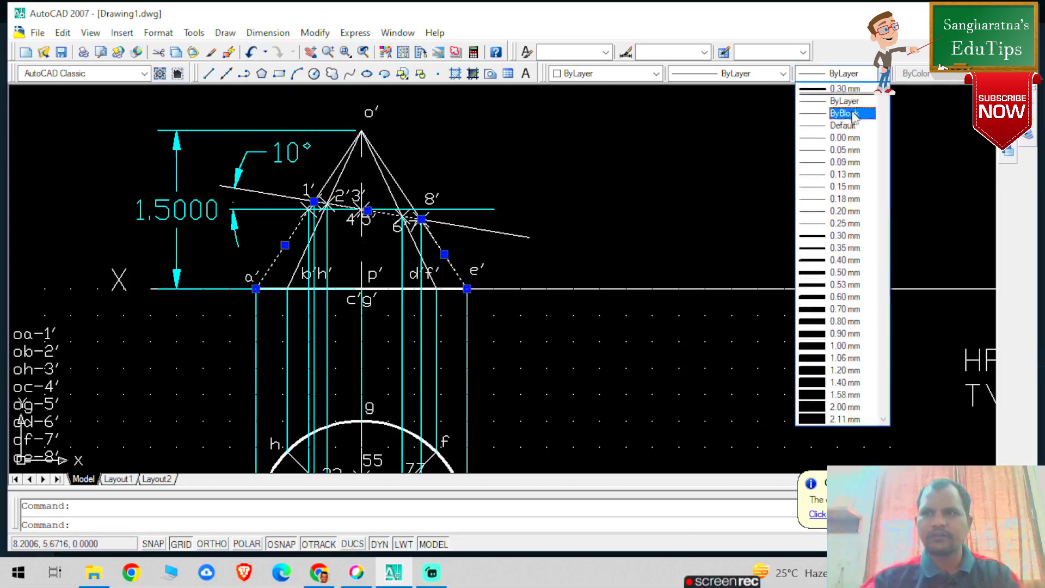
pyautogui.click(842, 235)
pyautogui.press('Escape')
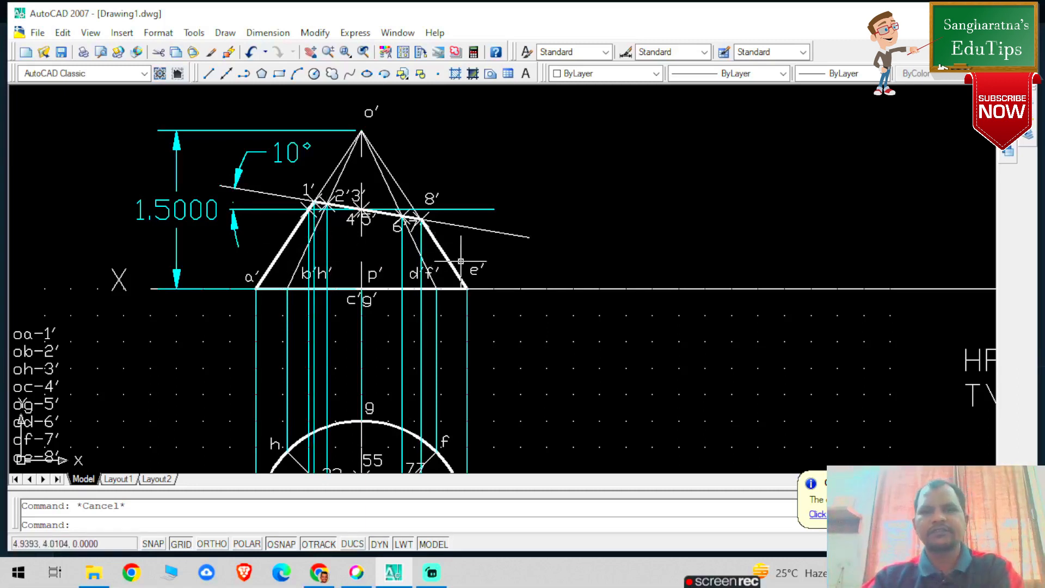
# Draw a line over the full length of the 10° cutting-plane line in the front view, from end to end
pyautogui.scroll(-2, 480, 289)
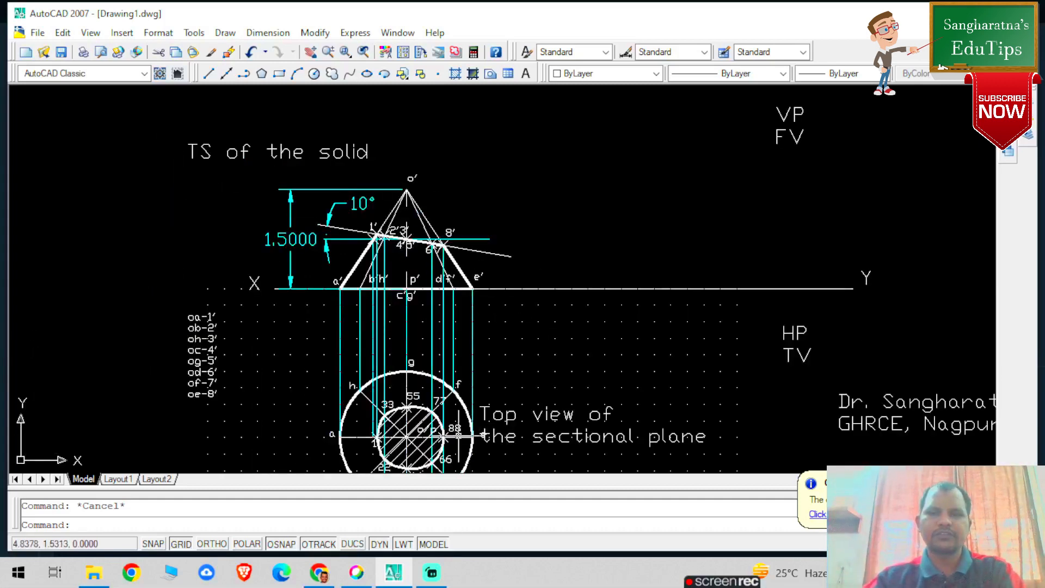
pyautogui.scroll(-3, 483, 402)
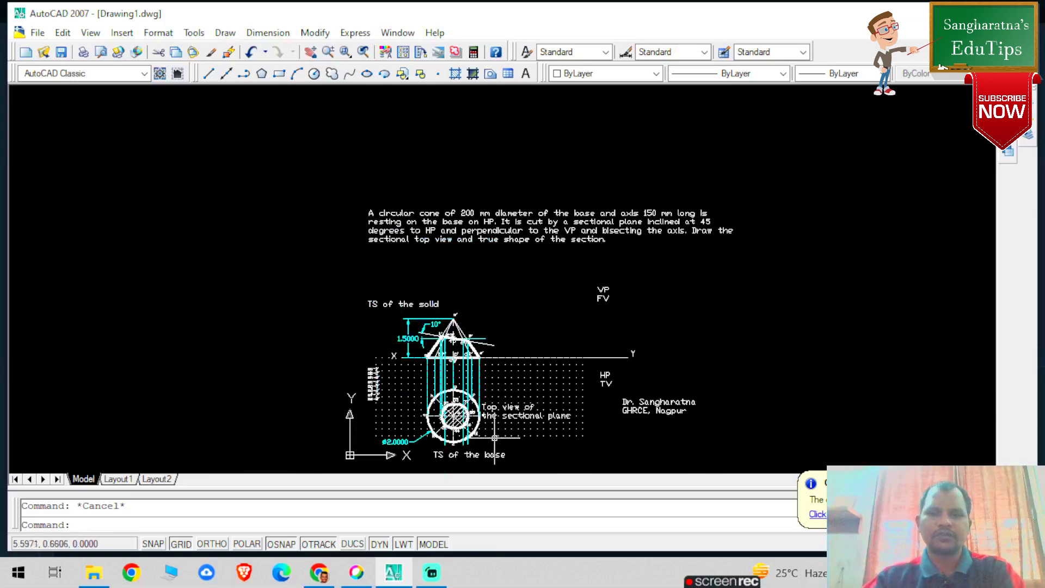
pyautogui.scroll(3, 494, 437)
pyautogui.scroll(2, 576, 361)
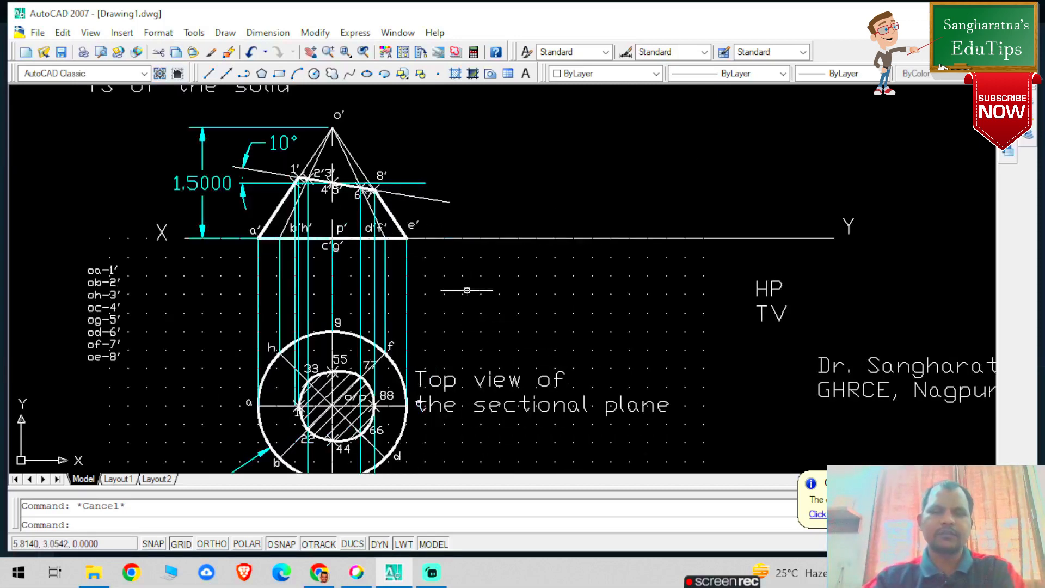
pyautogui.scroll(-2, 290, 147)
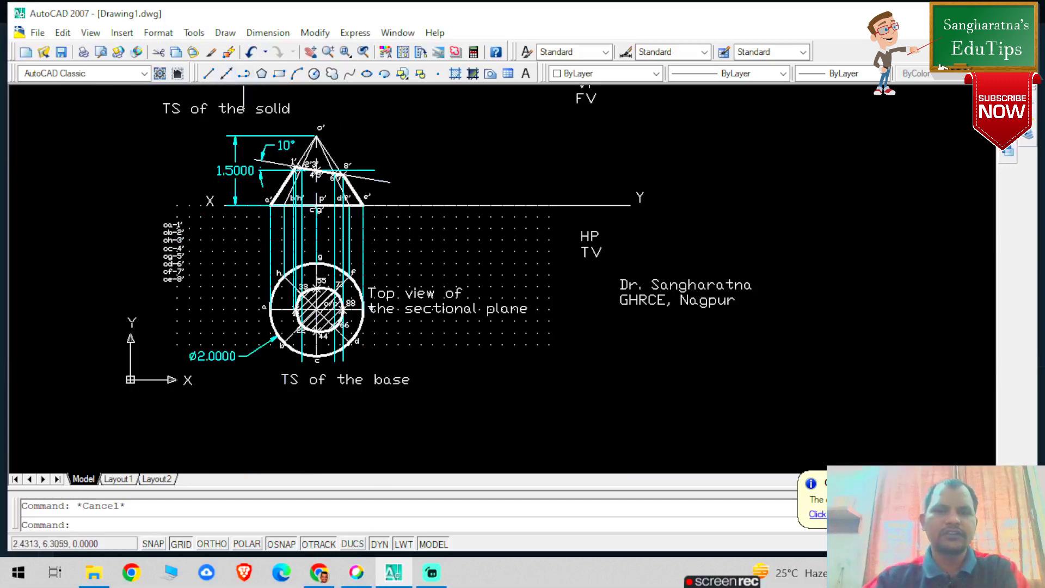
pyautogui.scroll(4, 256, 110)
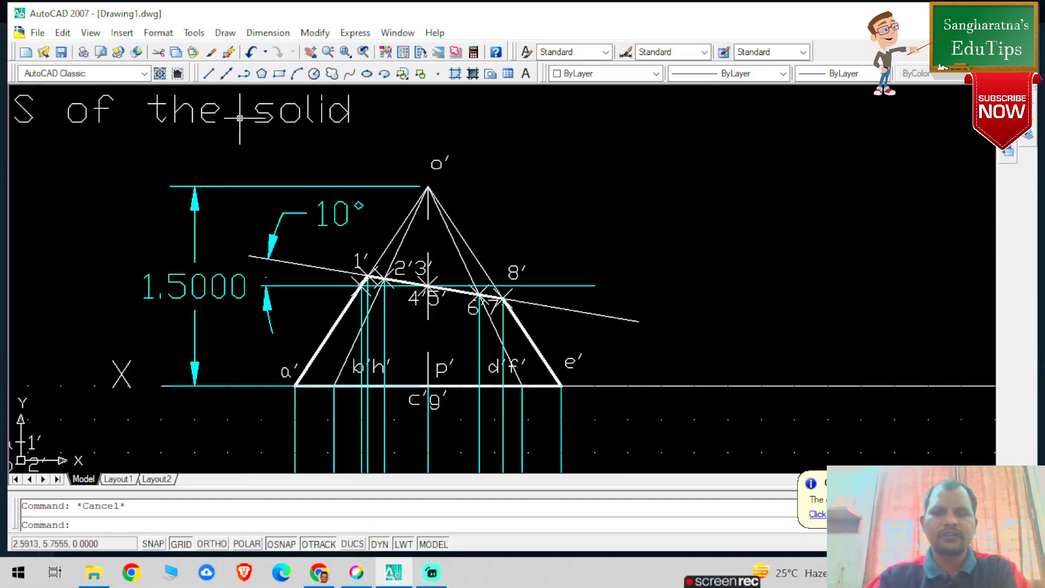
pyautogui.click(208, 73)
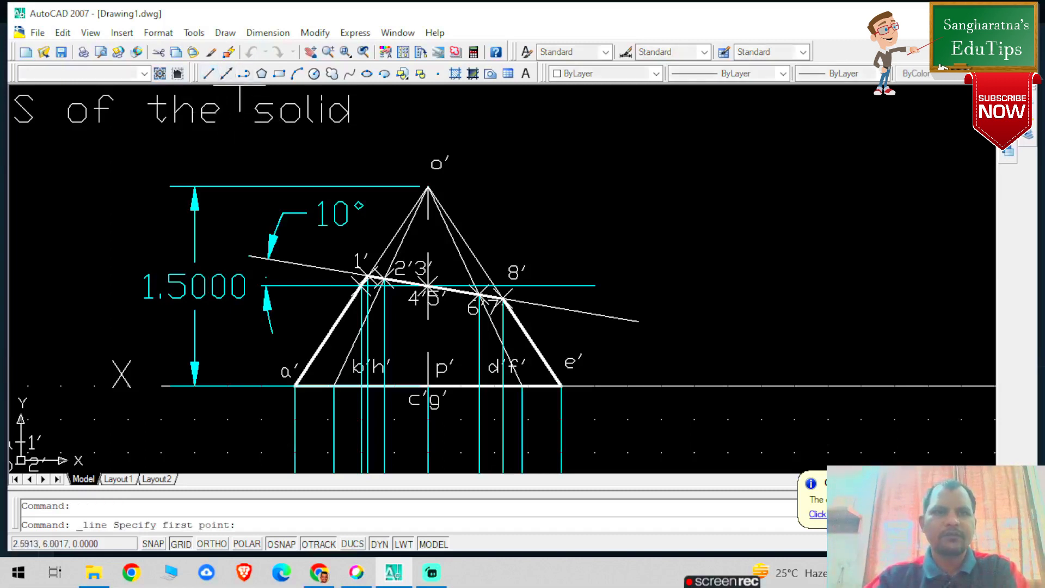
pyautogui.click(249, 256)
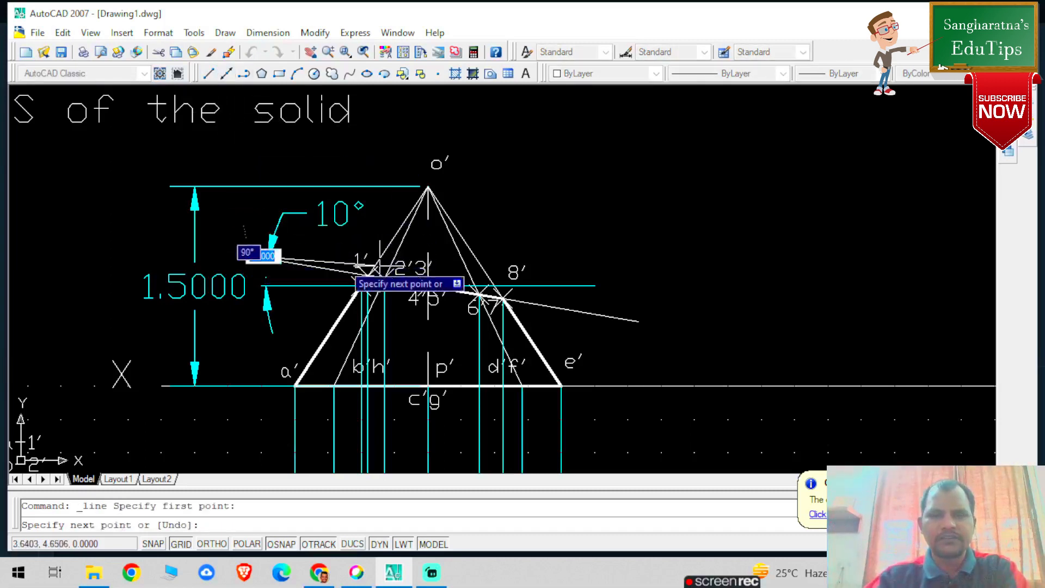
pyautogui.click(638, 321)
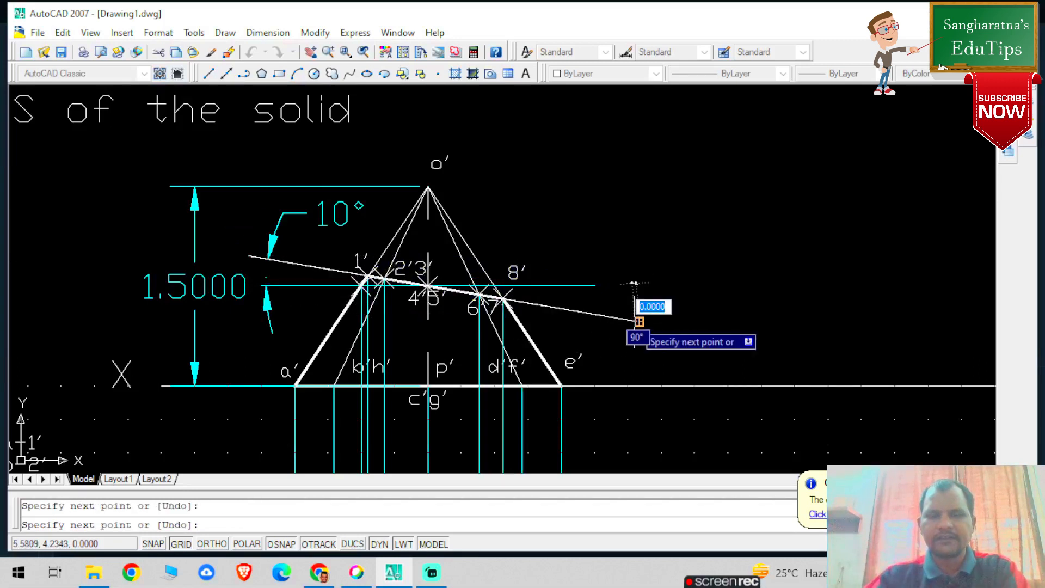
pyautogui.press('Escape')
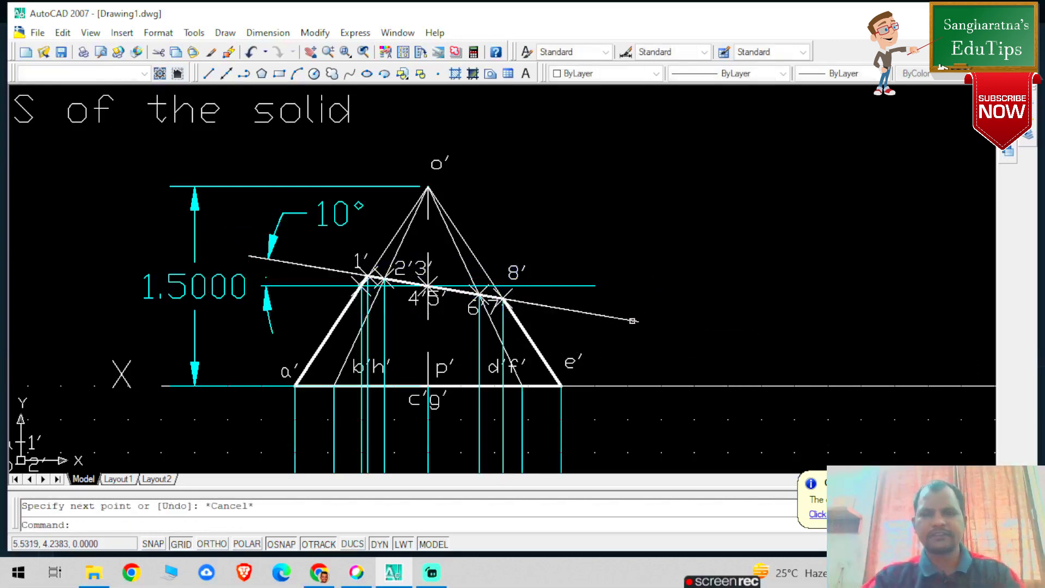
# Move the duplicate cutting-plane line upward so it runs parallel to the original, crossing the cone just below apex o'
pyautogui.click(607, 317)
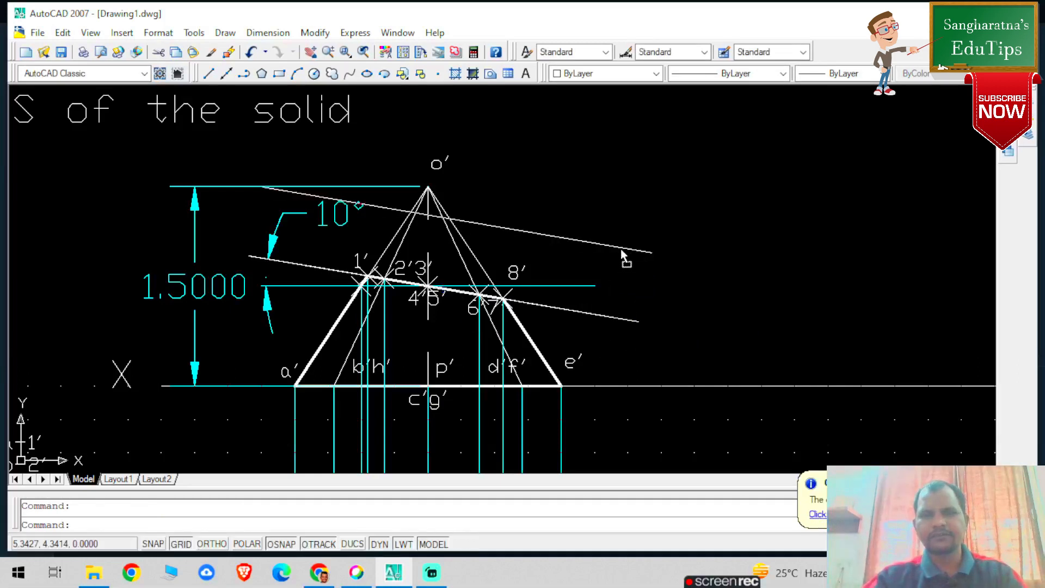
pyautogui.moveTo(620, 249); pyautogui.dragTo(625, 227)
pyautogui.press('Escape')
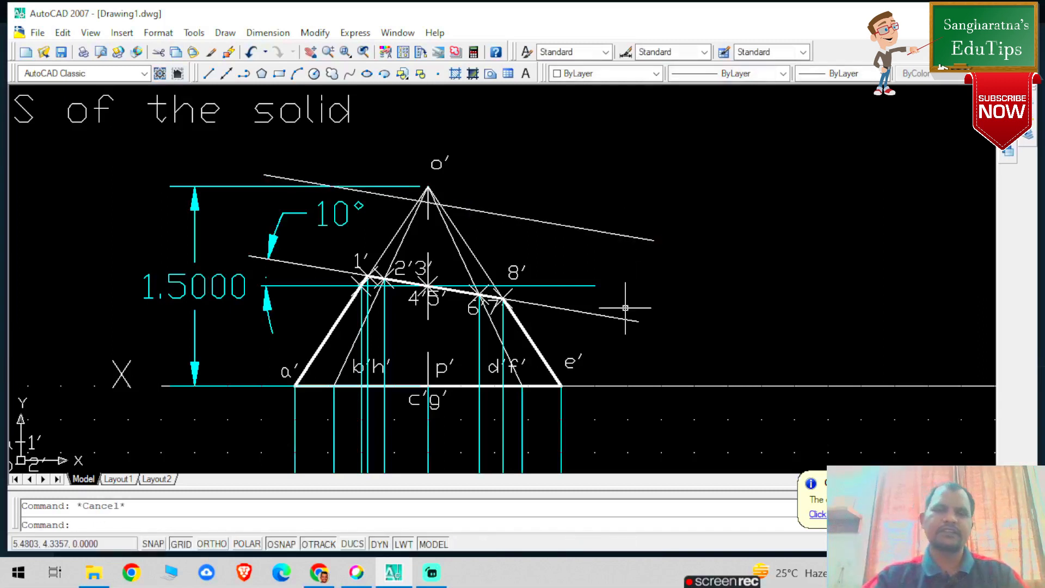
# Move the label "TS of the solid" down and to the left, beside the end of the parallel line
pyautogui.scroll(-1, 625, 308)
pyautogui.click(406, 189)
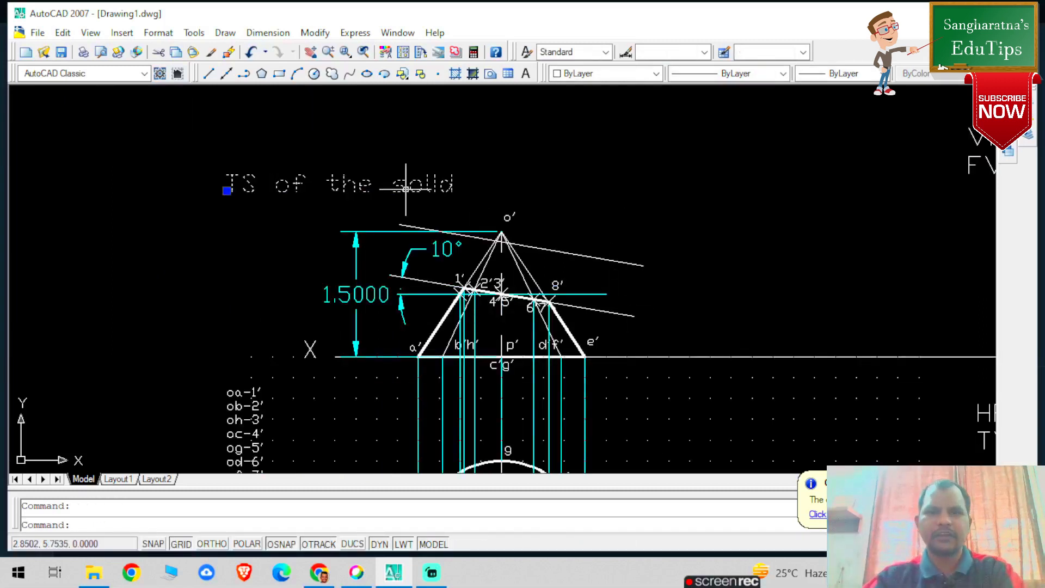
pyautogui.moveTo(382, 200); pyautogui.dragTo(365, 211)
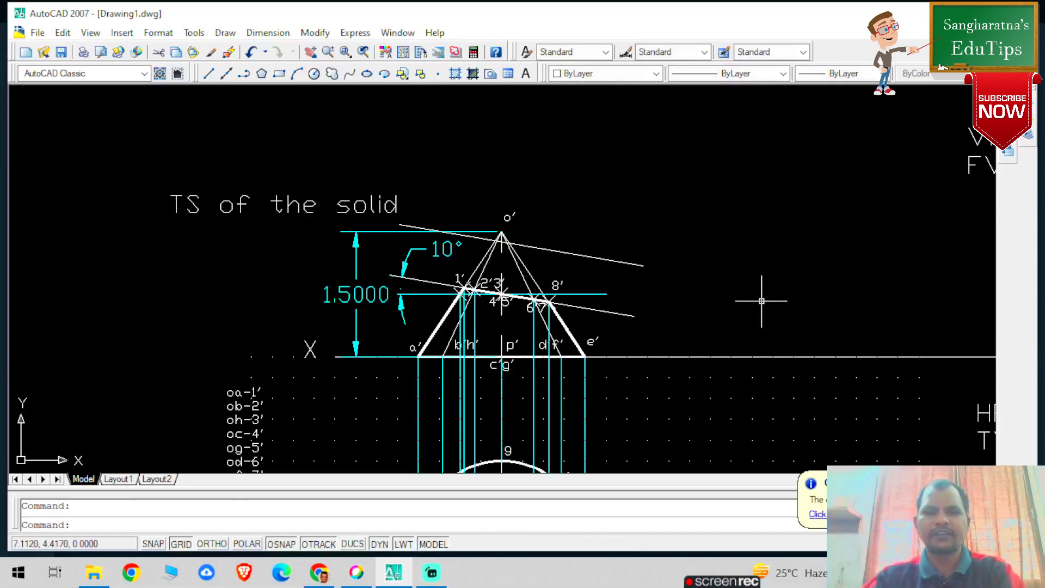
pyautogui.scroll(3, 762, 301)
pyautogui.scroll(-2, 423, 300)
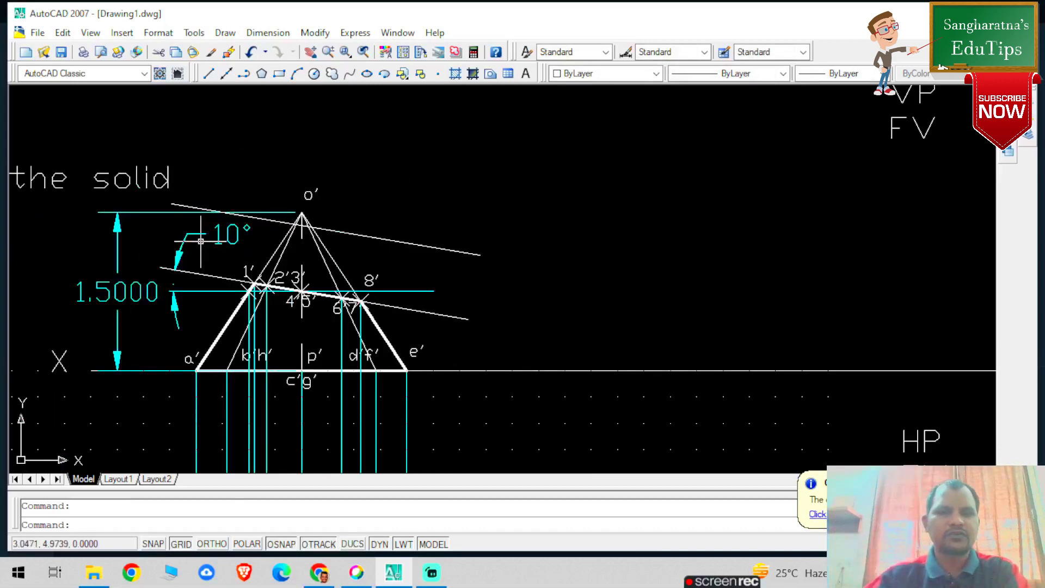
pyautogui.click(209, 74)
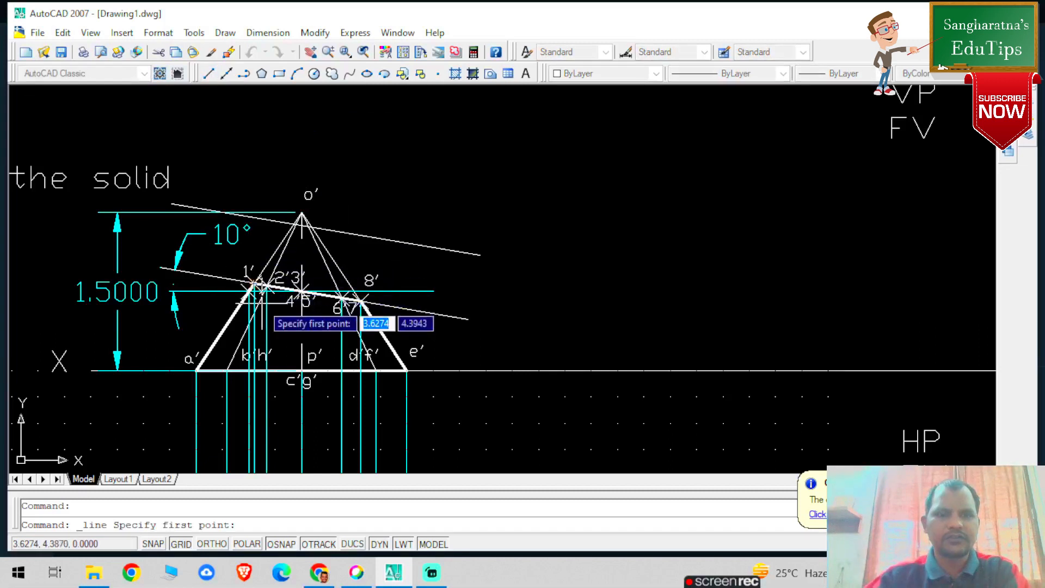
pyautogui.scroll(3, 253, 285)
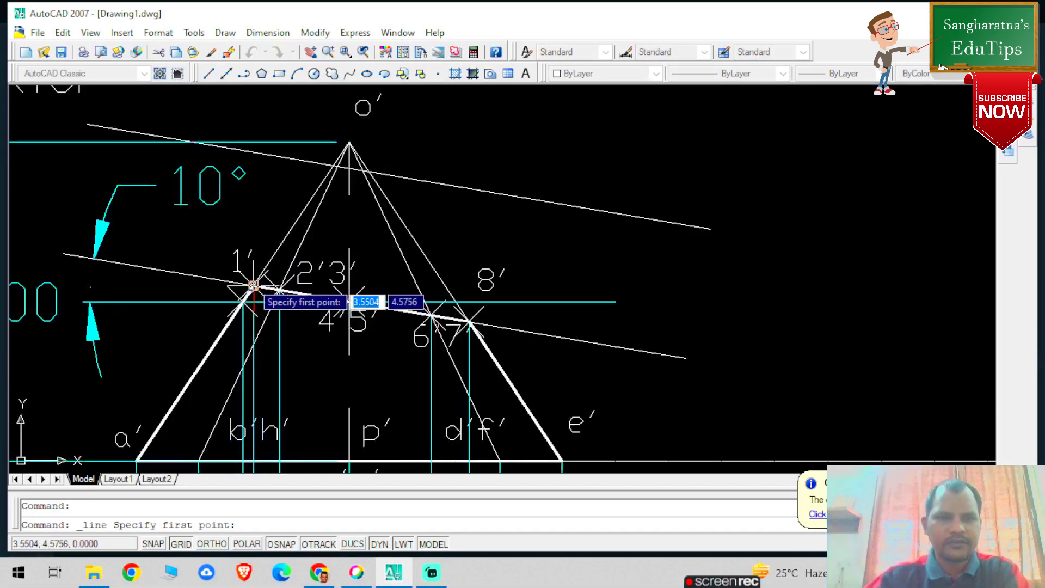
pyautogui.click(253, 286)
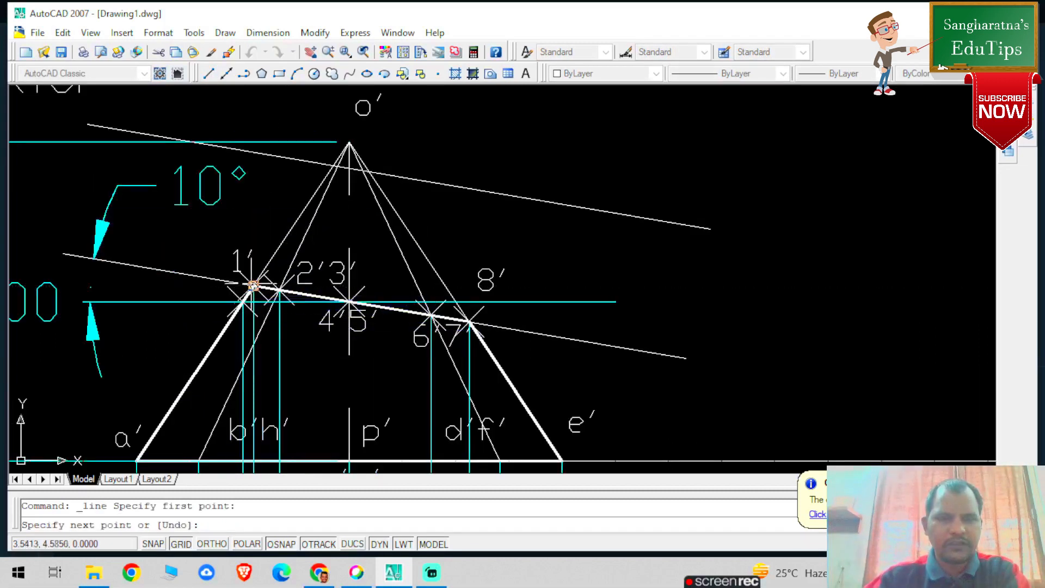
pyautogui.scroll(3, 284, 146)
pyautogui.scroll(-3, 284, 146)
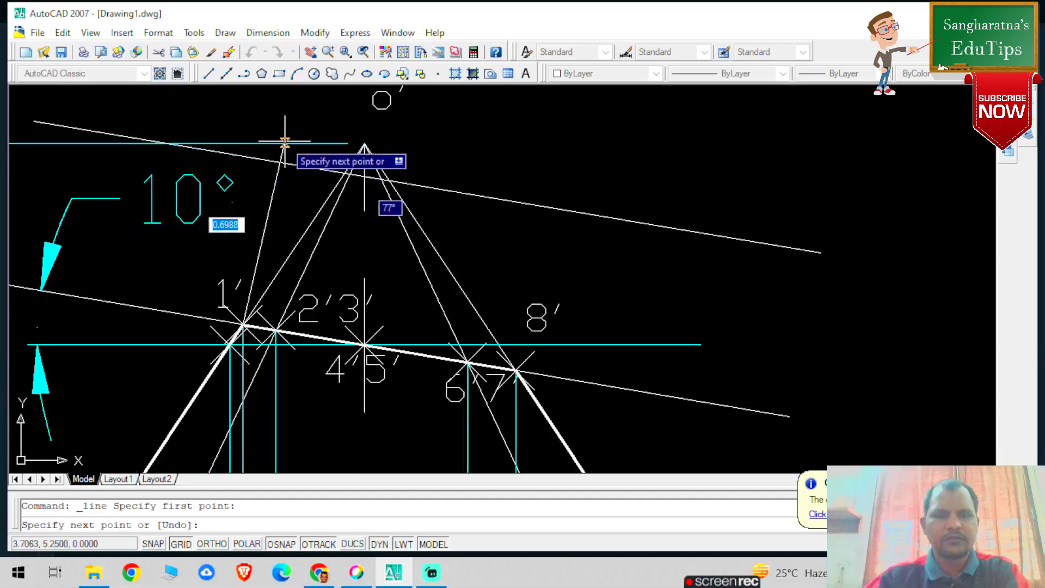
pyautogui.scroll(1, 284, 146)
pyautogui.scroll(-5, 364, 146)
pyautogui.scroll(-2, 297, 136)
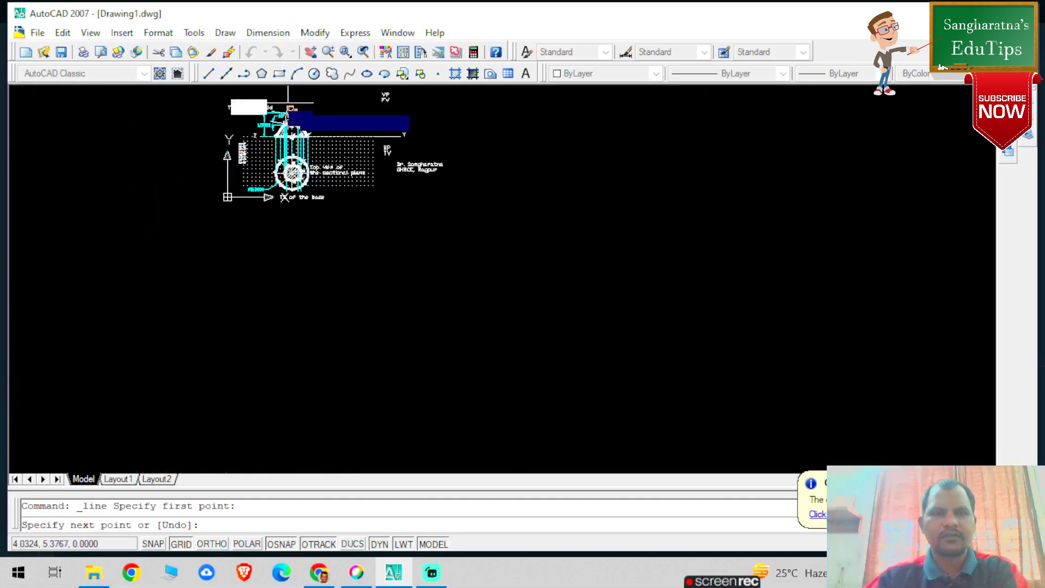
pyautogui.scroll(5, 294, 122)
pyautogui.scroll(-1, 262, 103)
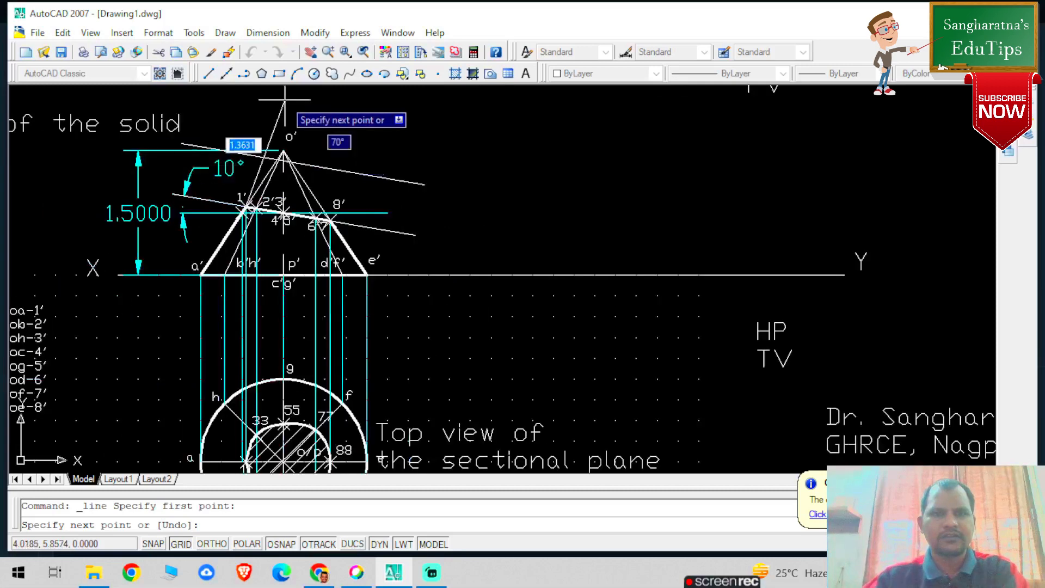
pyautogui.scroll(-4, 259, 92)
pyautogui.scroll(7, 265, 92)
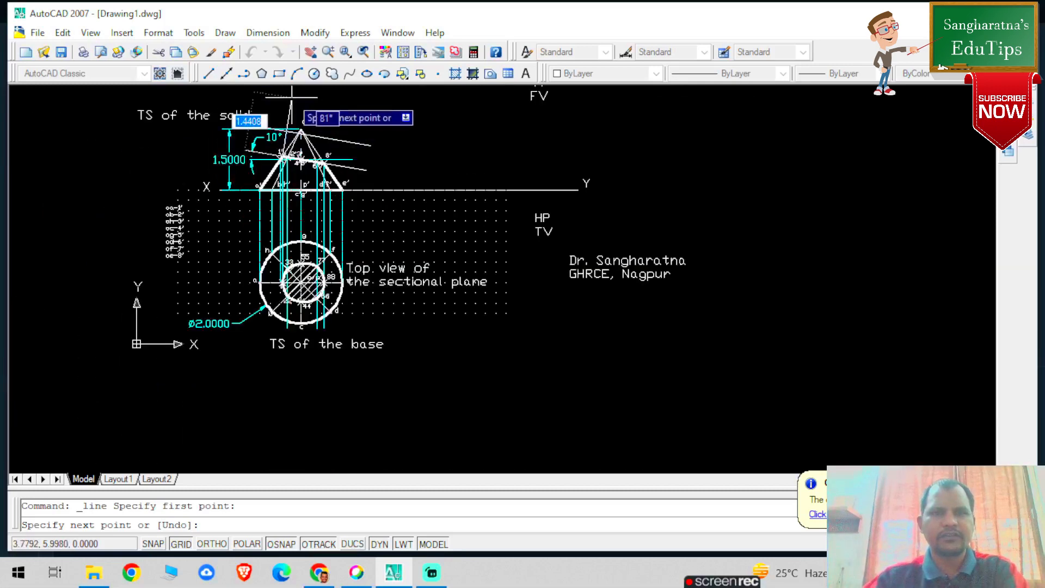
pyautogui.scroll(5, 293, 99)
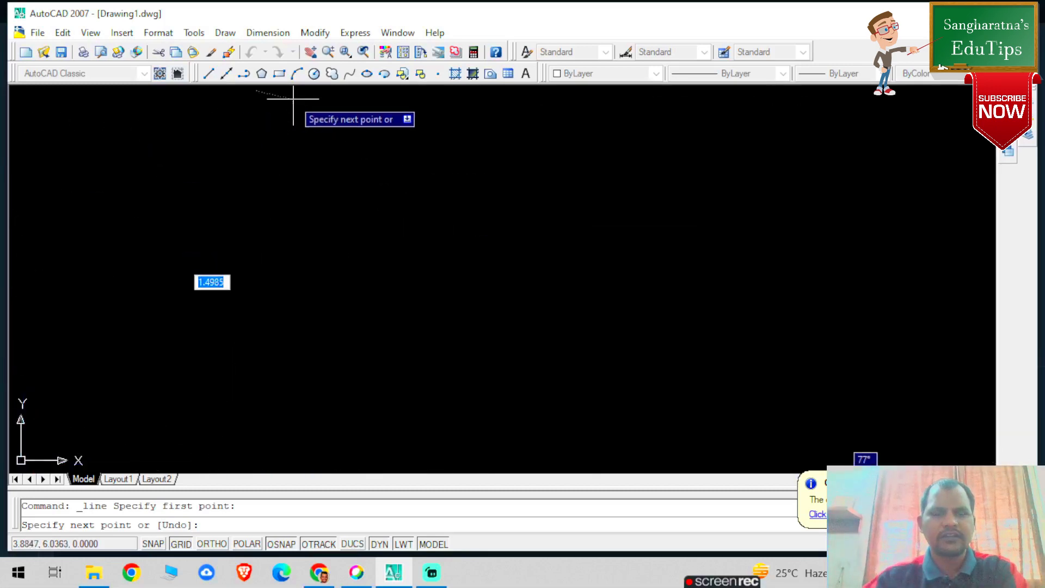
pyautogui.scroll(-3, 293, 99)
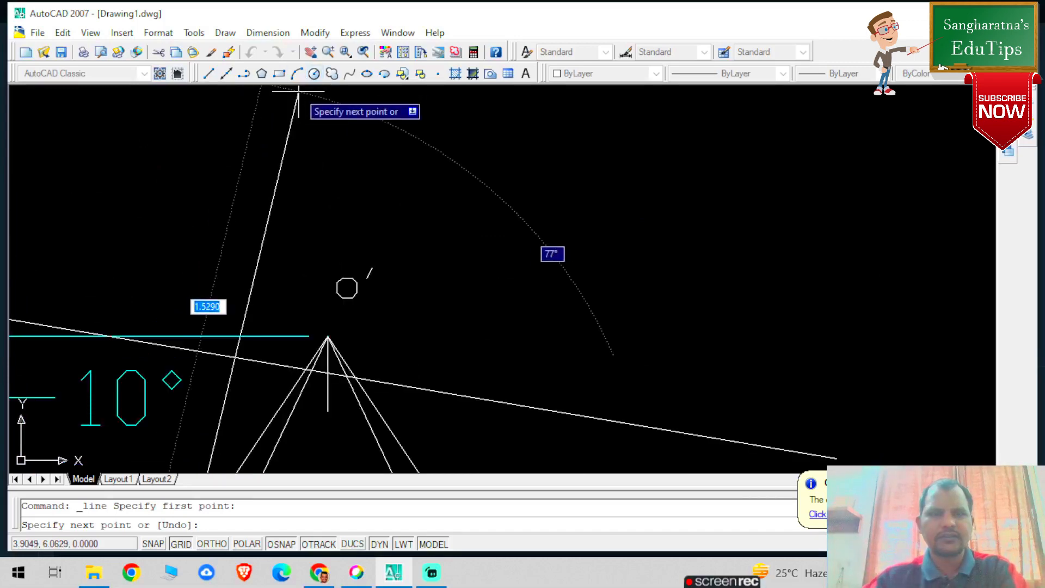
pyautogui.scroll(-4, 299, 91)
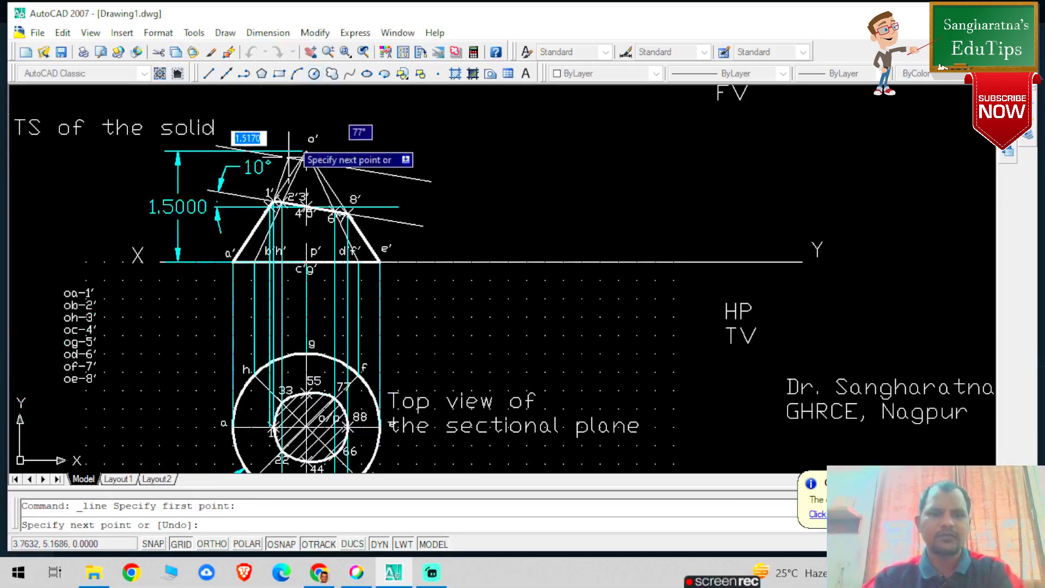
pyautogui.press('Escape')
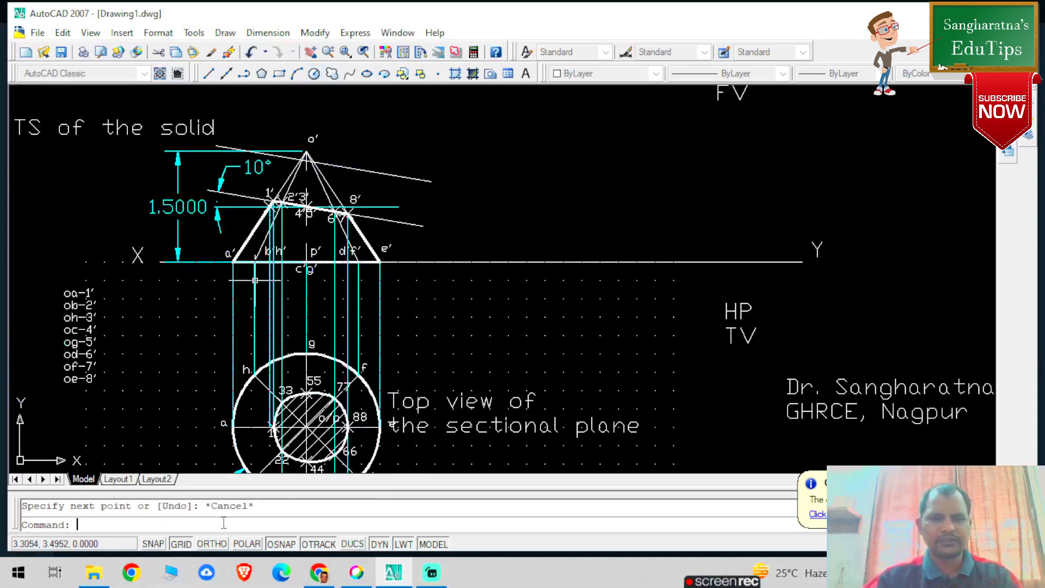
# Zoom to the whole drawing and examine the free space above the front view
pyautogui.write('z')
pyautogui.press('Return')
pyautogui.write('a')
pyautogui.press('Return')
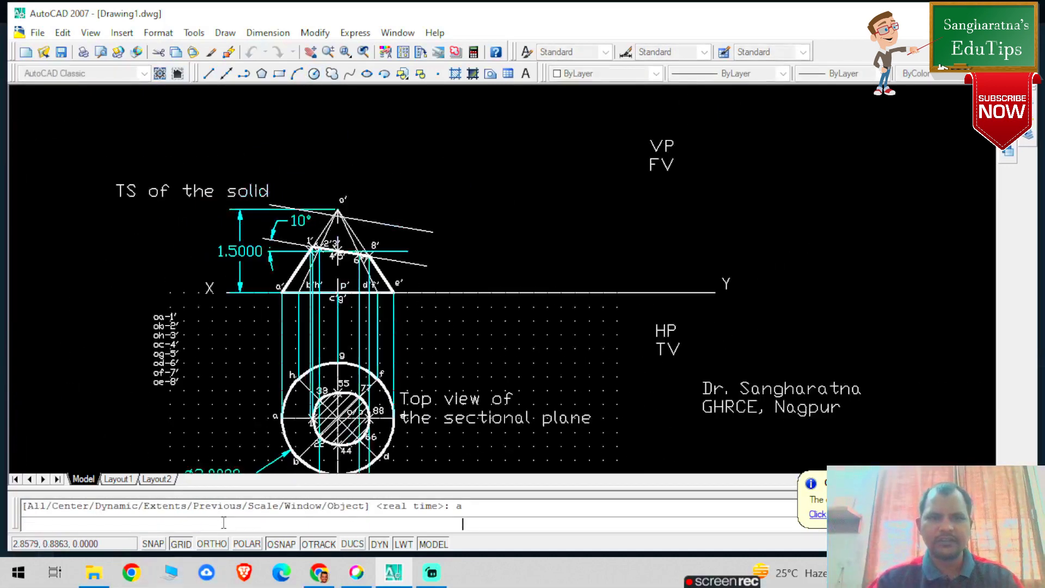
pyautogui.scroll(2, 339, 257)
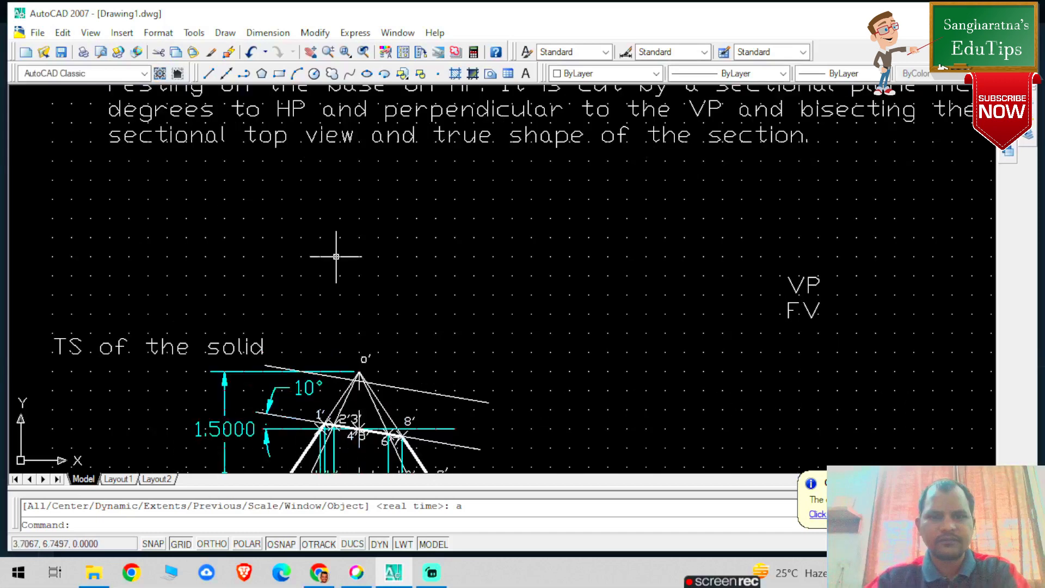
pyautogui.scroll(3, 315, 463)
pyautogui.scroll(-8, 375, 307)
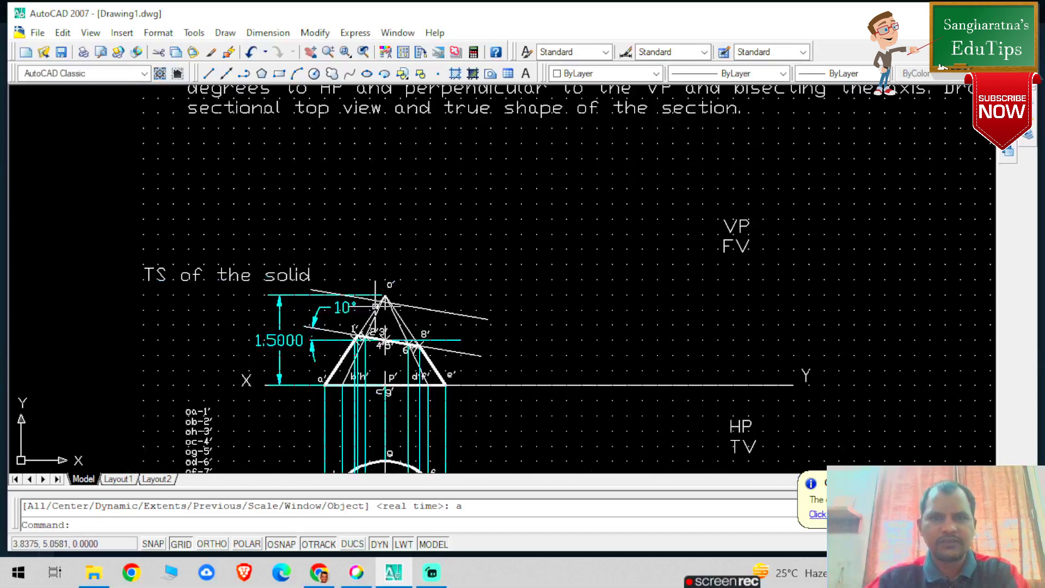
pyautogui.scroll(6, 352, 205)
pyautogui.scroll(-4, 351, 205)
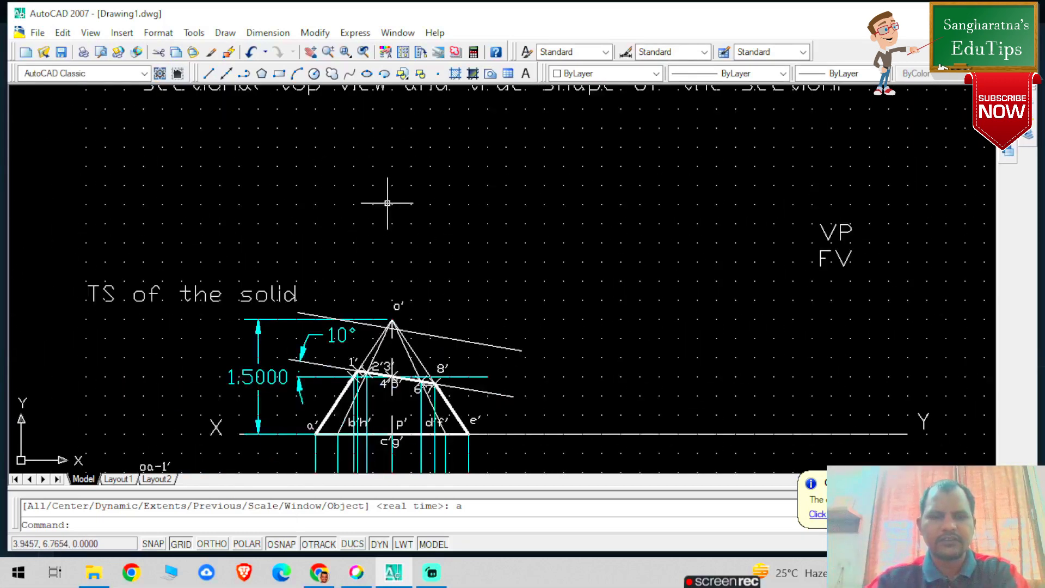
pyautogui.click(208, 74)
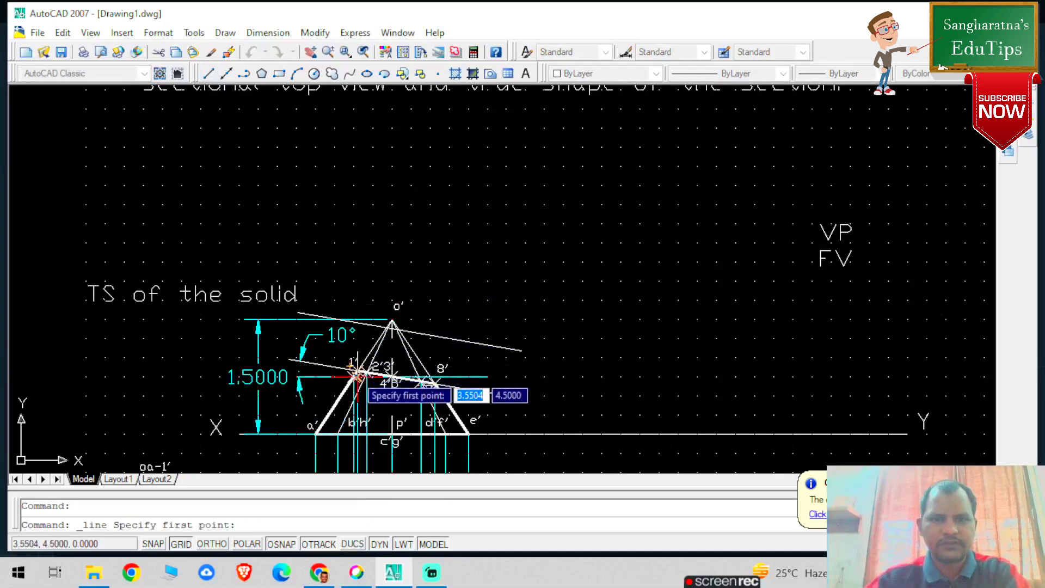
pyautogui.scroll(4, 368, 373)
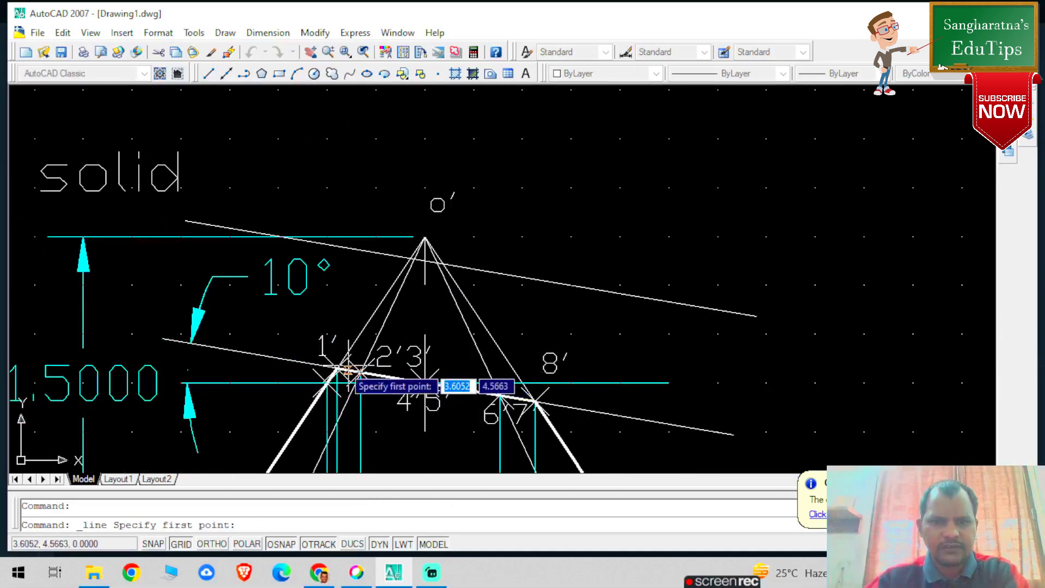
pyautogui.scroll(-4, 359, 373)
pyautogui.scroll(4, 333, 367)
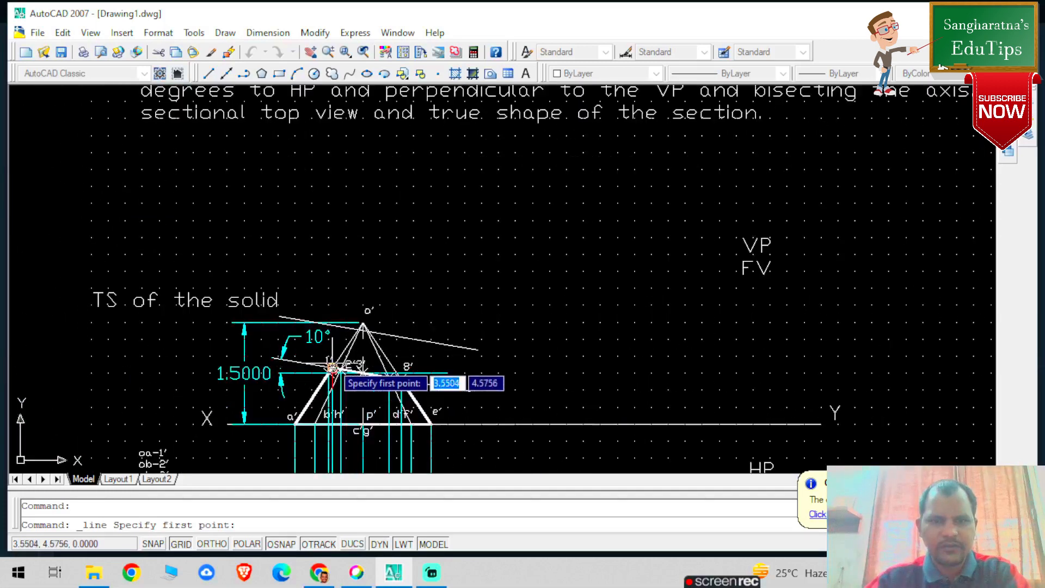
pyautogui.click(326, 372)
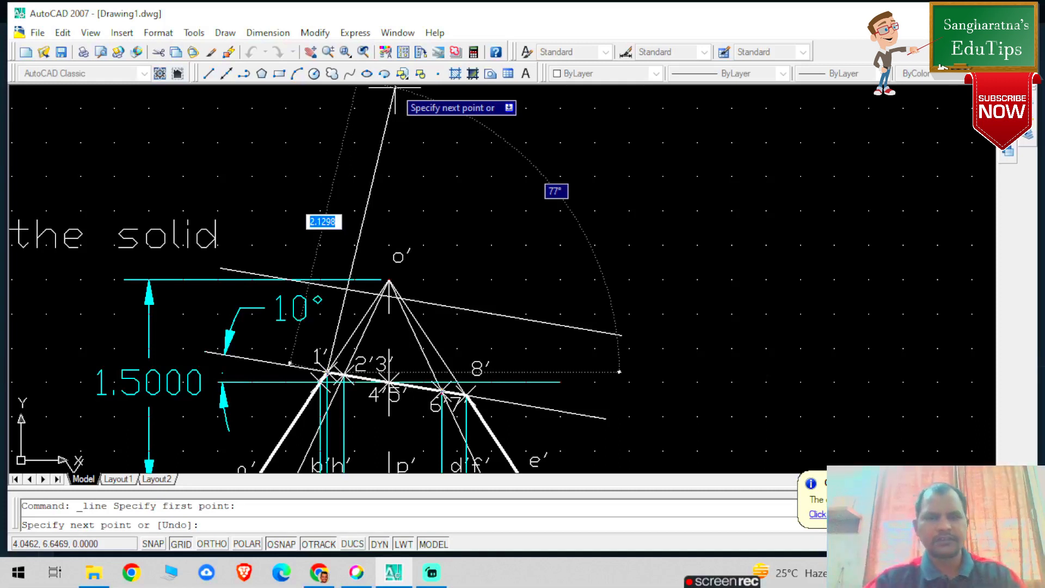
pyautogui.press('Escape')
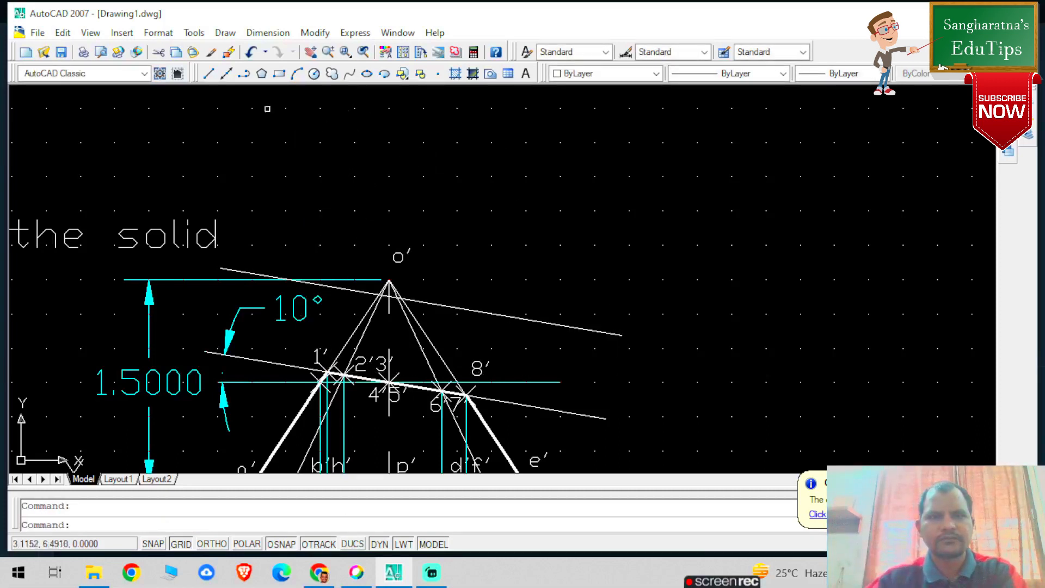
# Try to draw a line upward from point 1' using the Perpendicular snap override
pyautogui.click(208, 75)
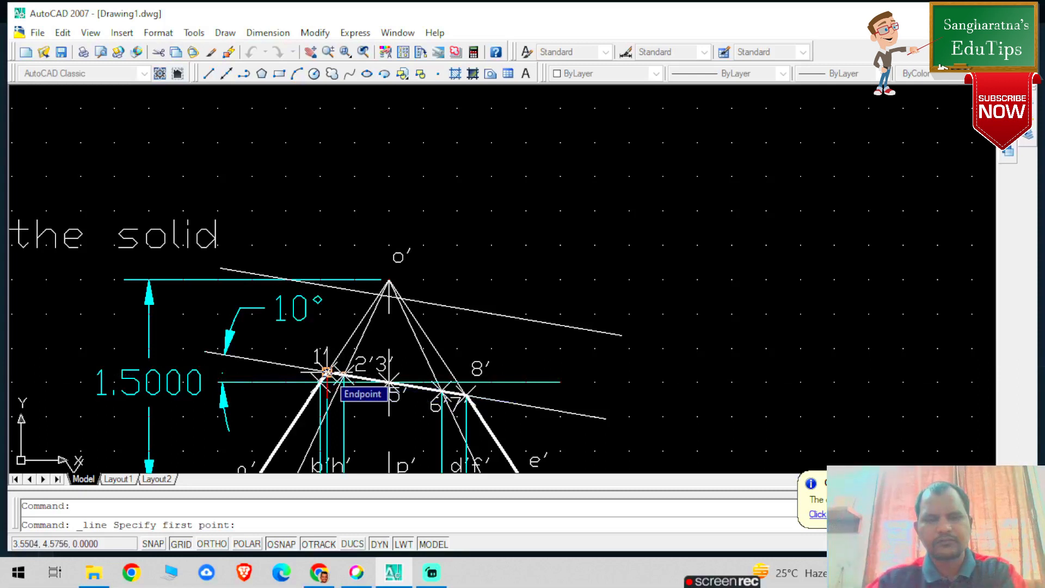
pyautogui.click(326, 372)
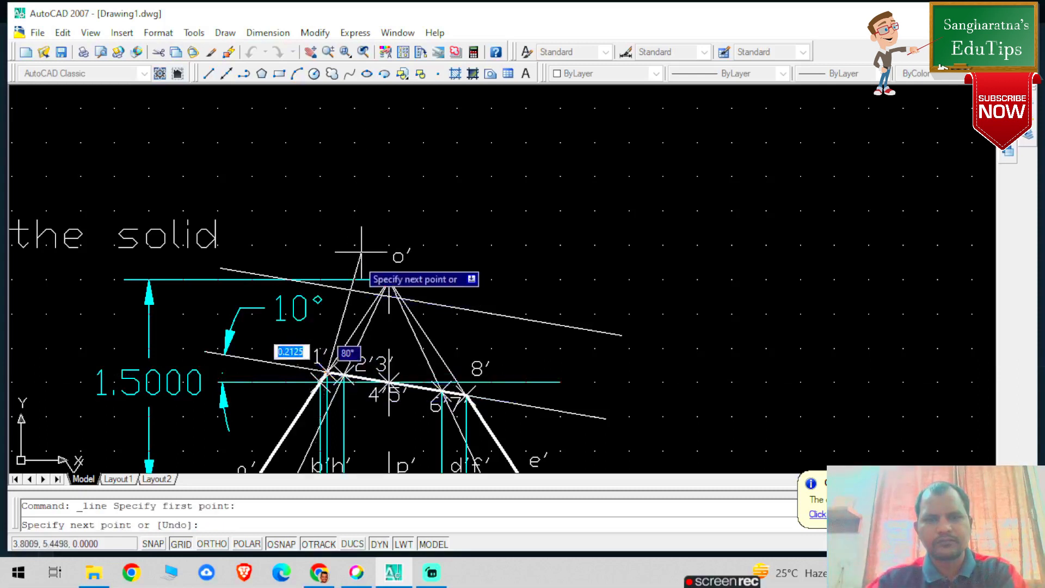
pyautogui.rightClick(361, 224)
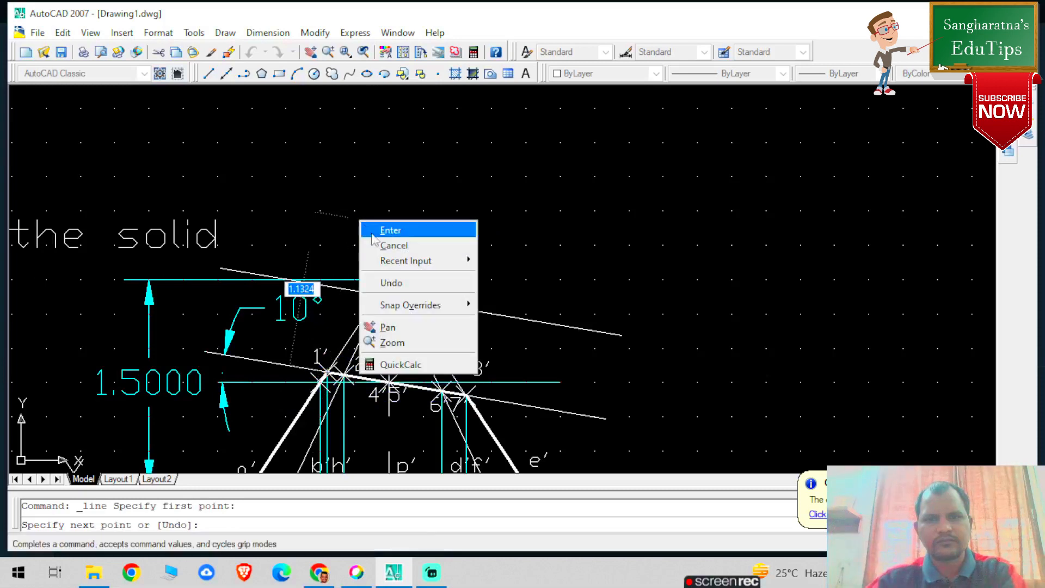
pyautogui.moveTo(466, 311)
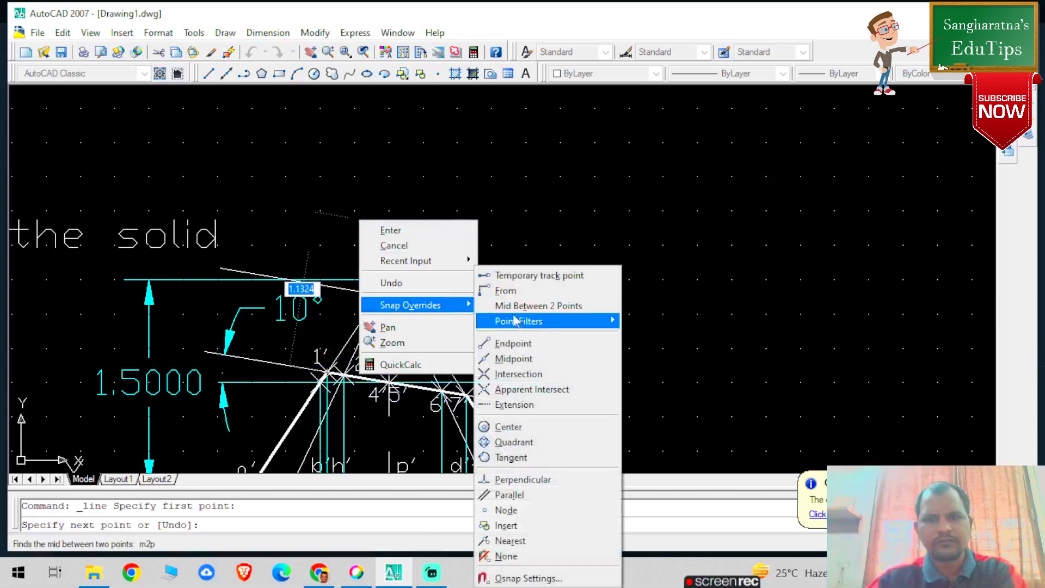
pyautogui.click(523, 480)
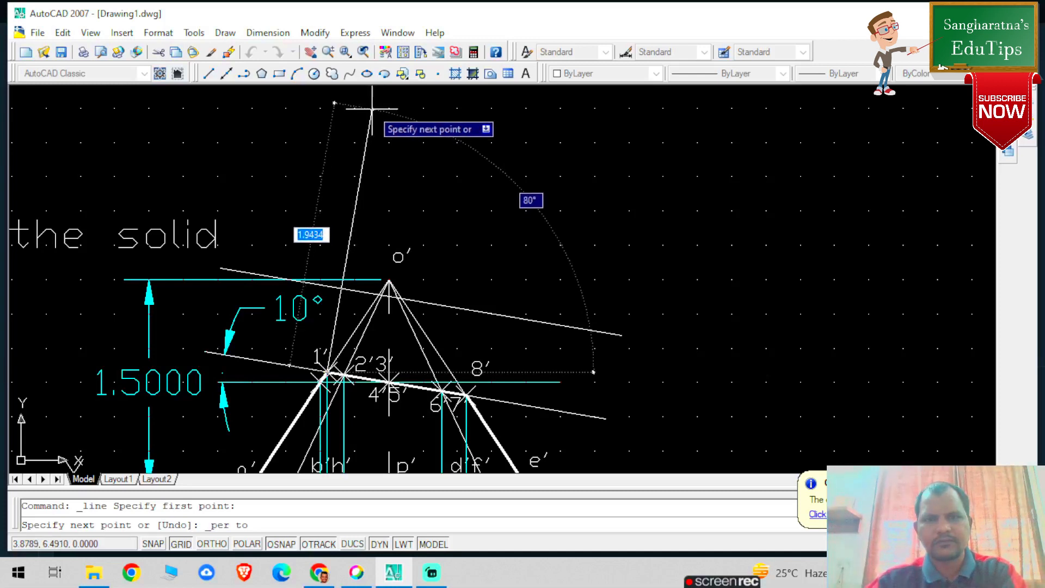
pyautogui.click(371, 109)
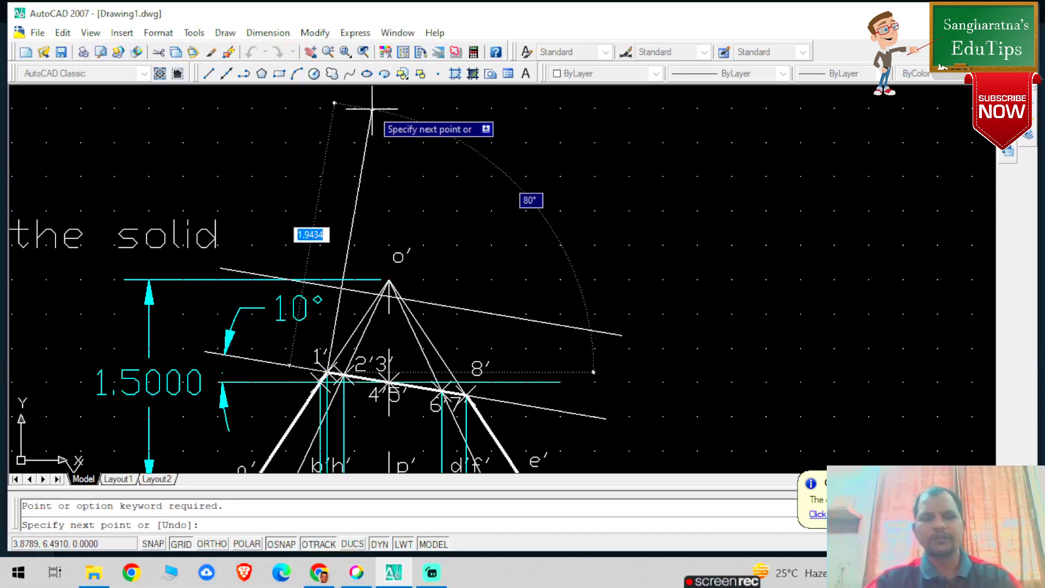
pyautogui.press('Escape')
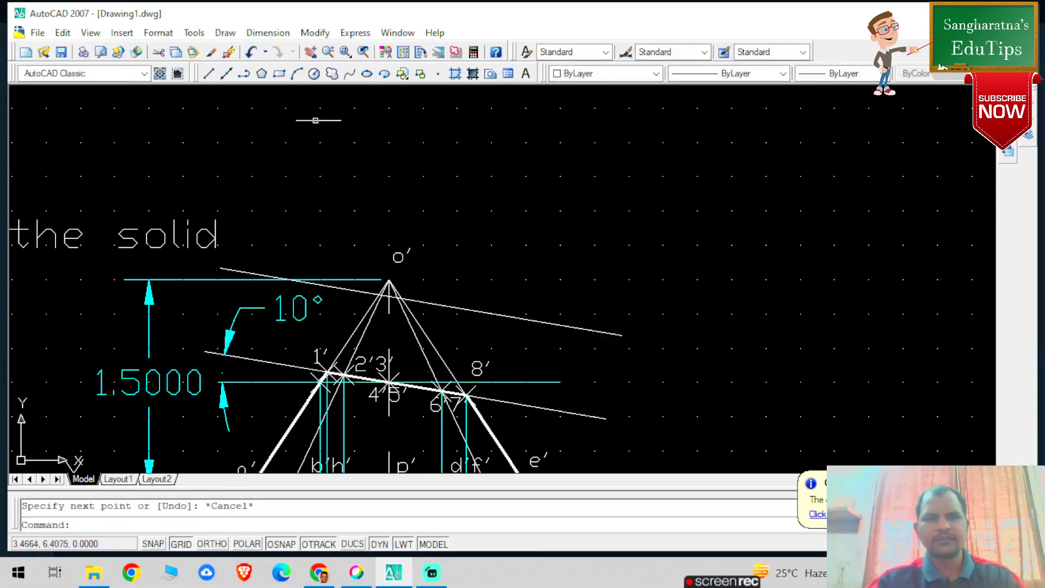
# Draw a line from point 1' upward across the parallel line, roughly perpendicular to it, ending at about (3.92, 6.59)
pyautogui.click(213, 75)
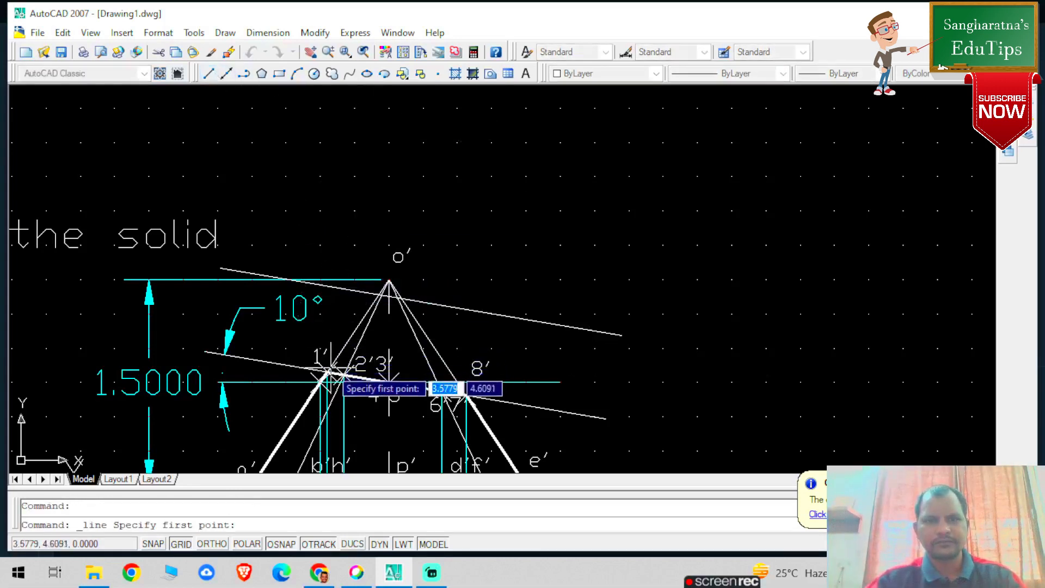
pyautogui.click(327, 372)
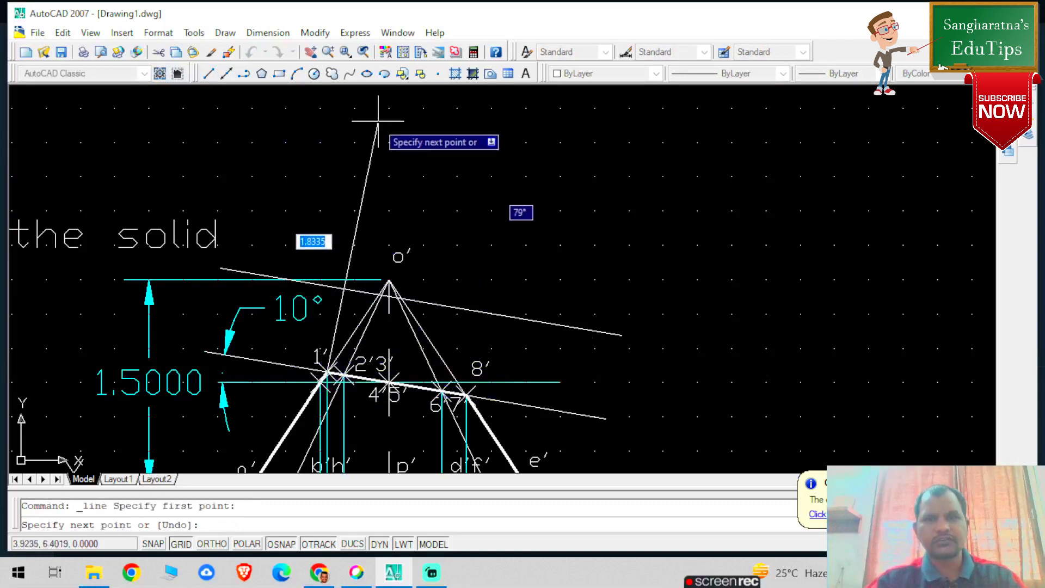
pyautogui.click(376, 95)
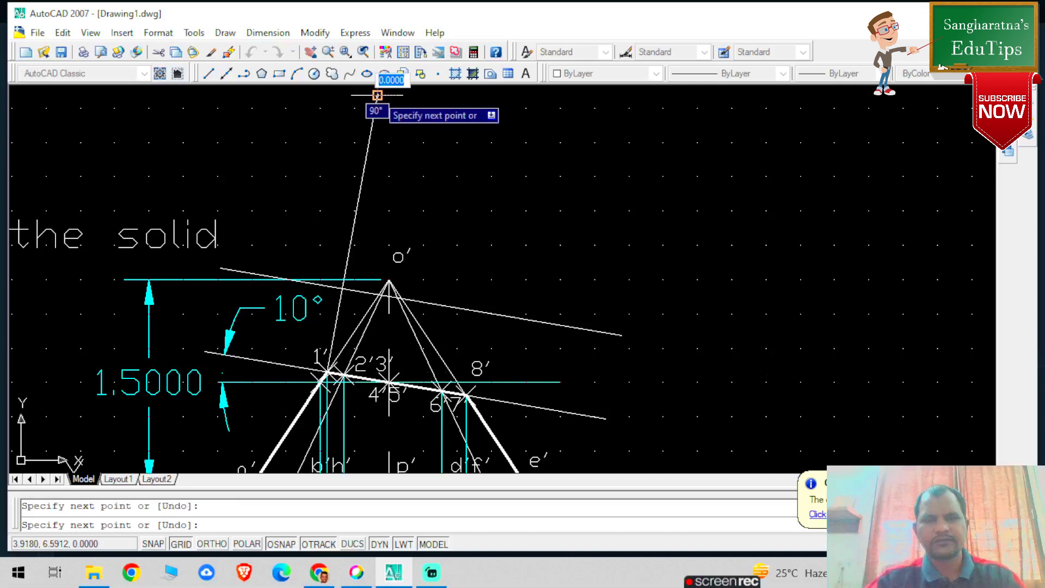
pyautogui.press('Escape')
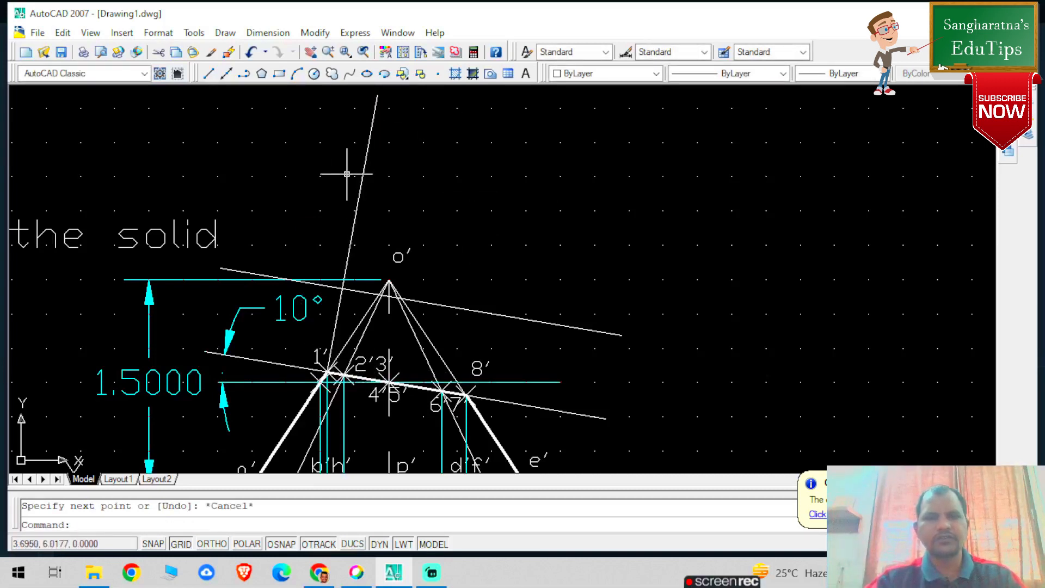
# Measure the angle between the line from point 1' and the parallel line with an angular dimension, without placing it
pyautogui.click(268, 33)
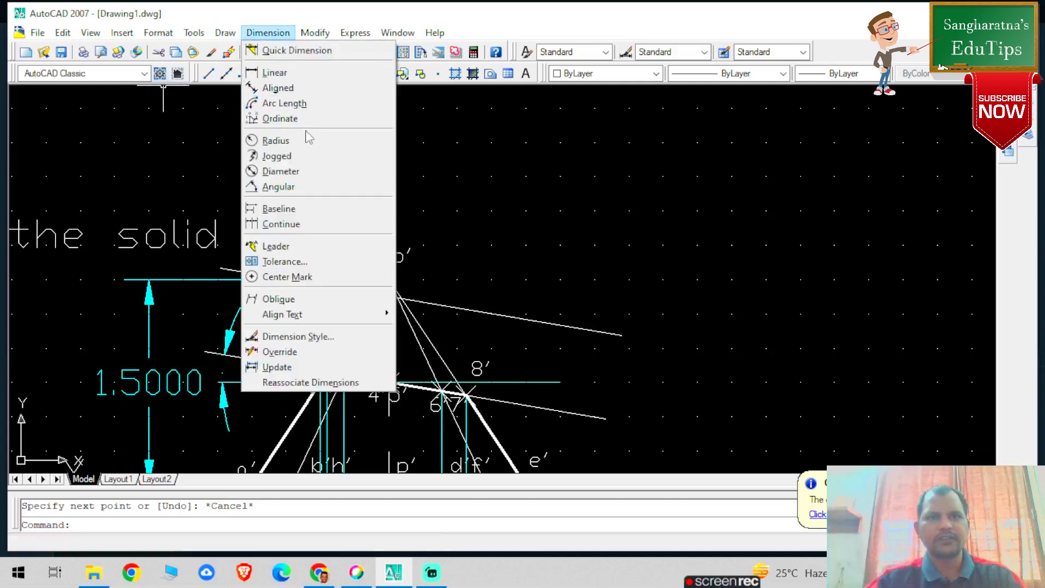
pyautogui.click(279, 186)
pyautogui.click(354, 290)
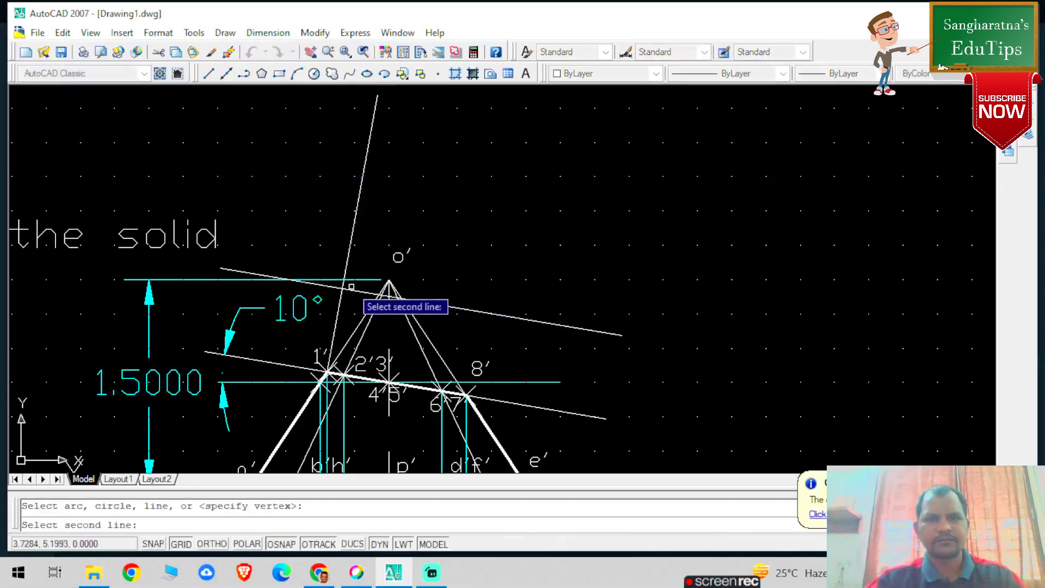
pyautogui.click(345, 280)
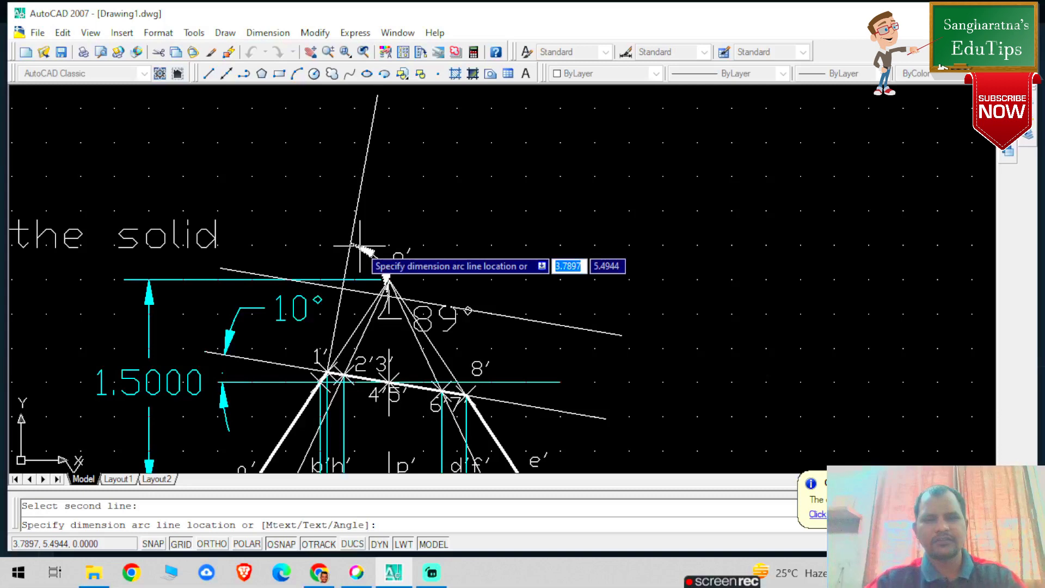
pyautogui.press('Escape')
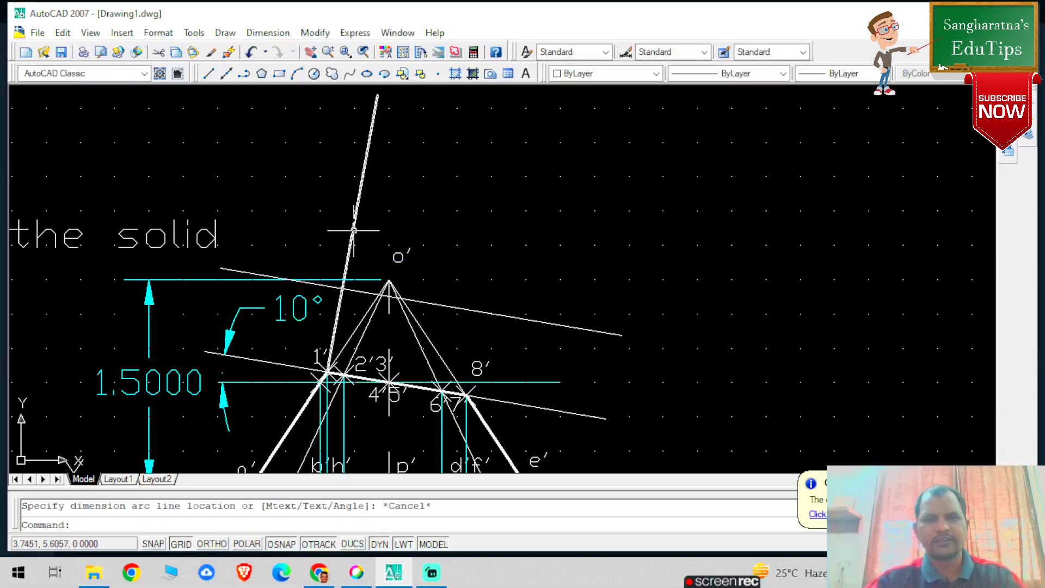
# Erase the line from point 1' and redraw it upward across the parallel line at about 80°, ending at about (4.01, 7.34)
pyautogui.click(352, 233)
pyautogui.press('Delete')
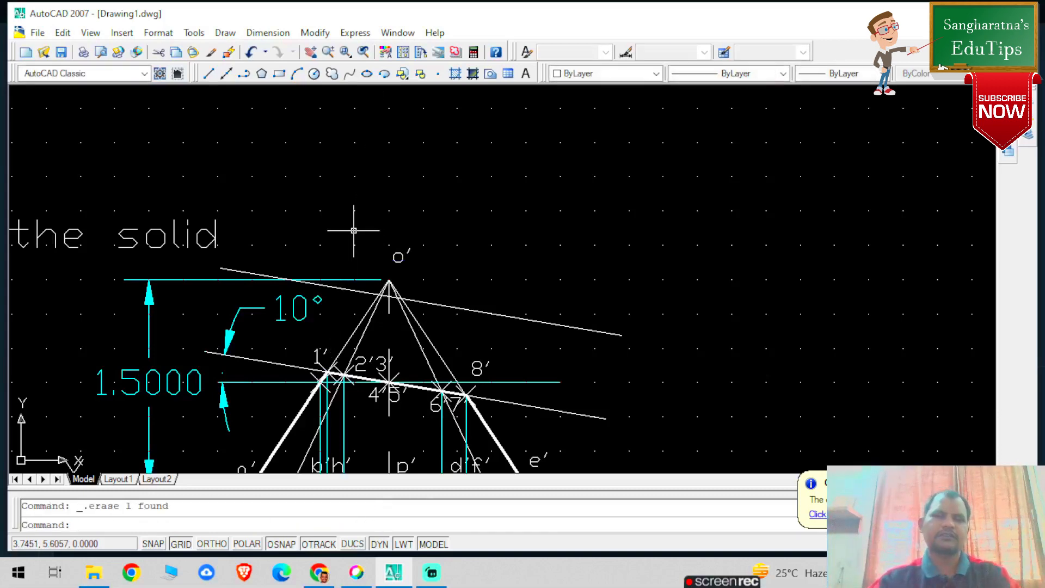
pyautogui.scroll(-3, 345, 169)
pyautogui.scroll(3, 345, 168)
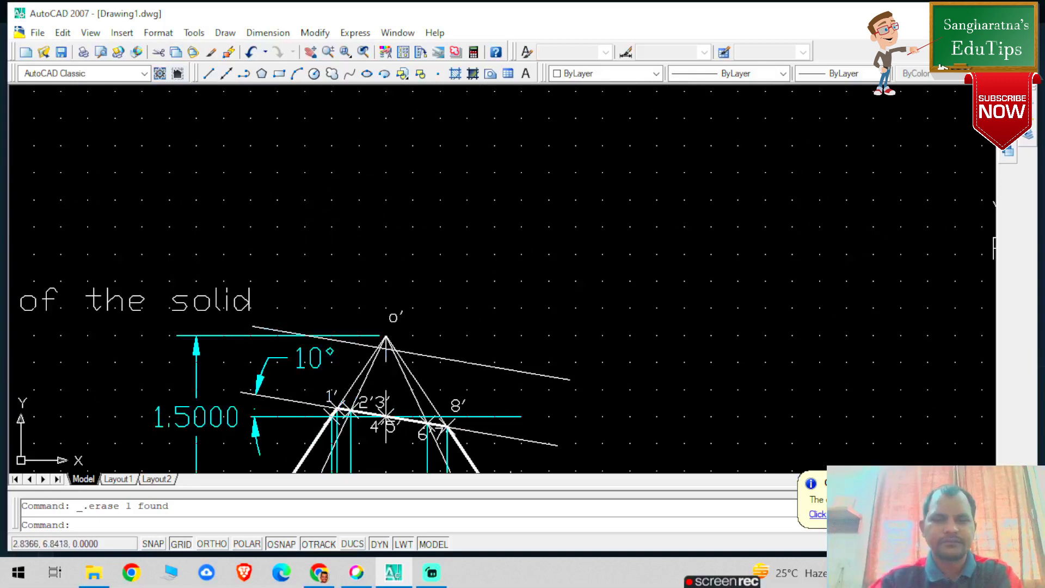
pyautogui.click(214, 77)
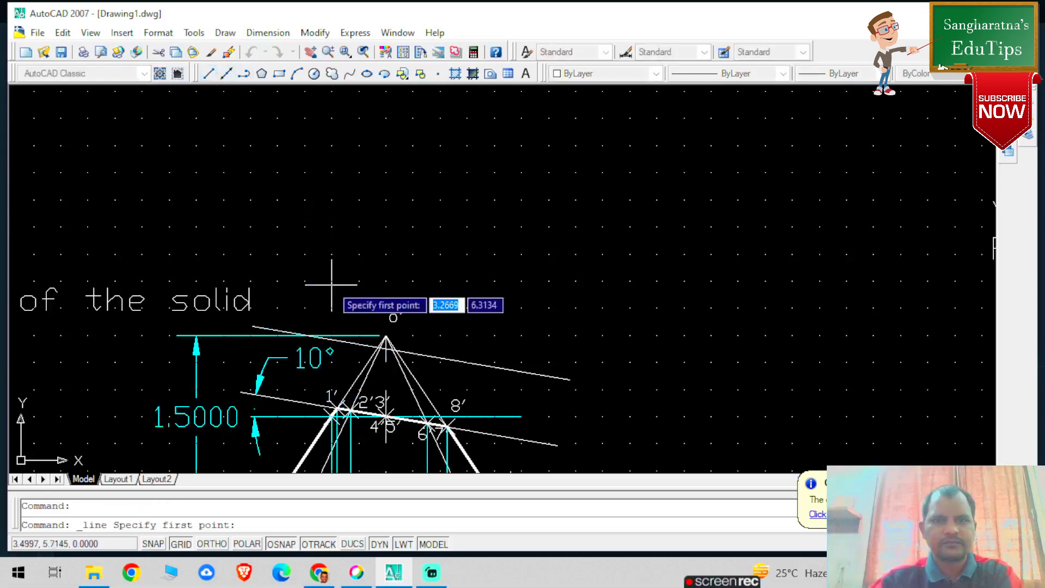
pyautogui.click(338, 408)
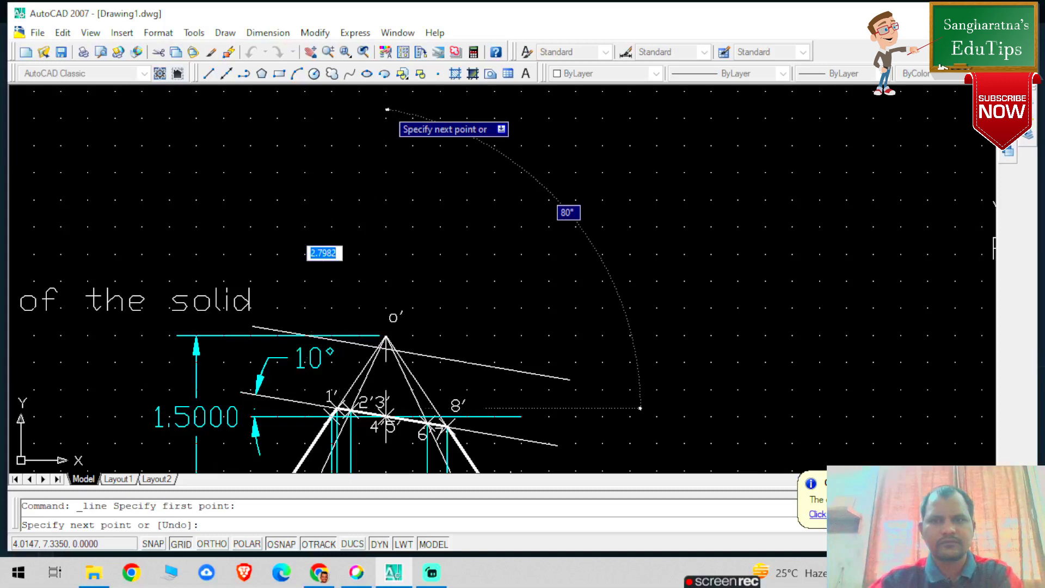
pyautogui.click(388, 109)
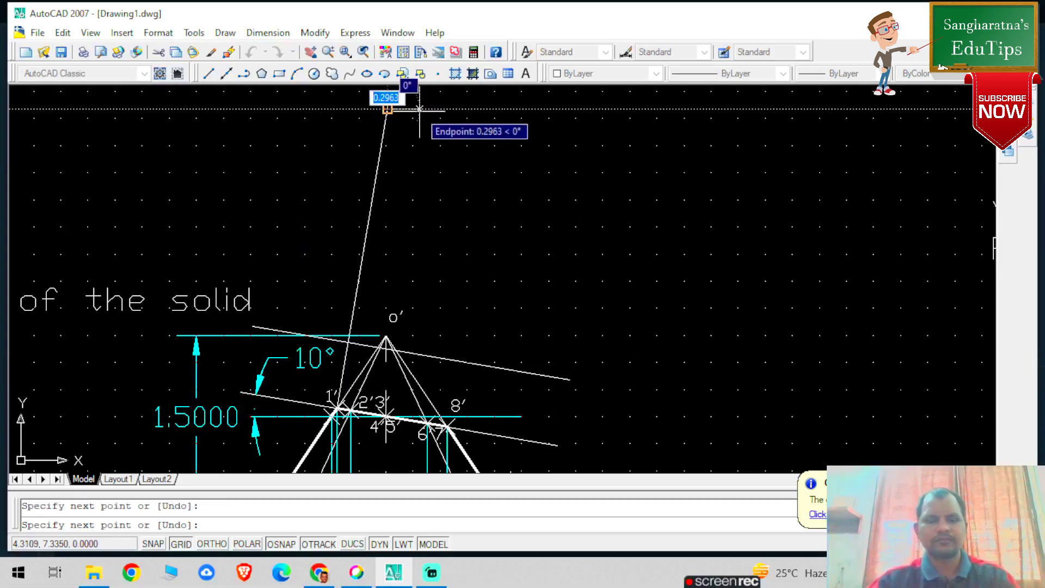
pyautogui.press('Escape')
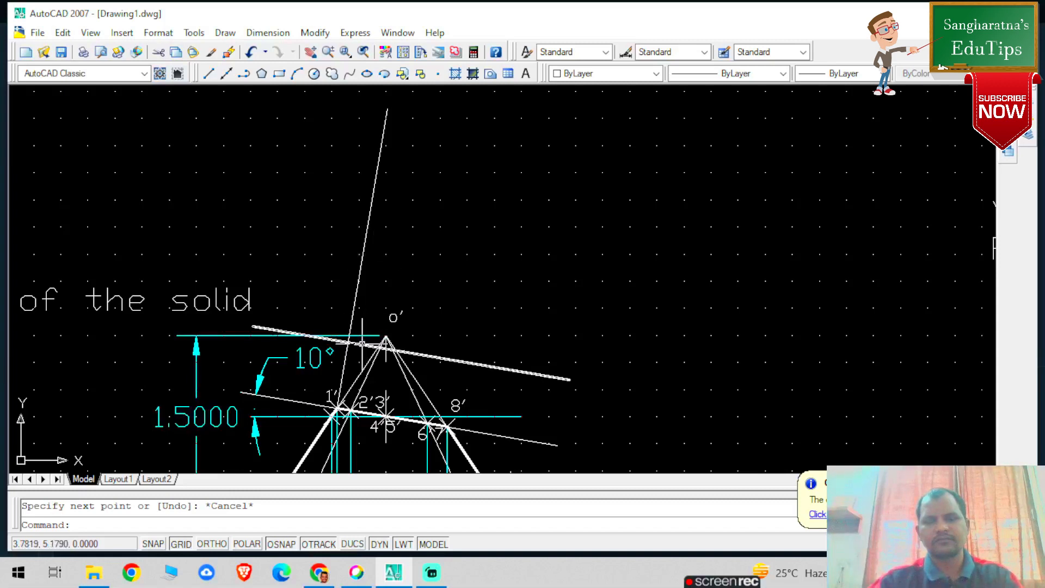
# Check the redrawn line's angle to the parallel line with an angular dimension preview
pyautogui.click(256, 36)
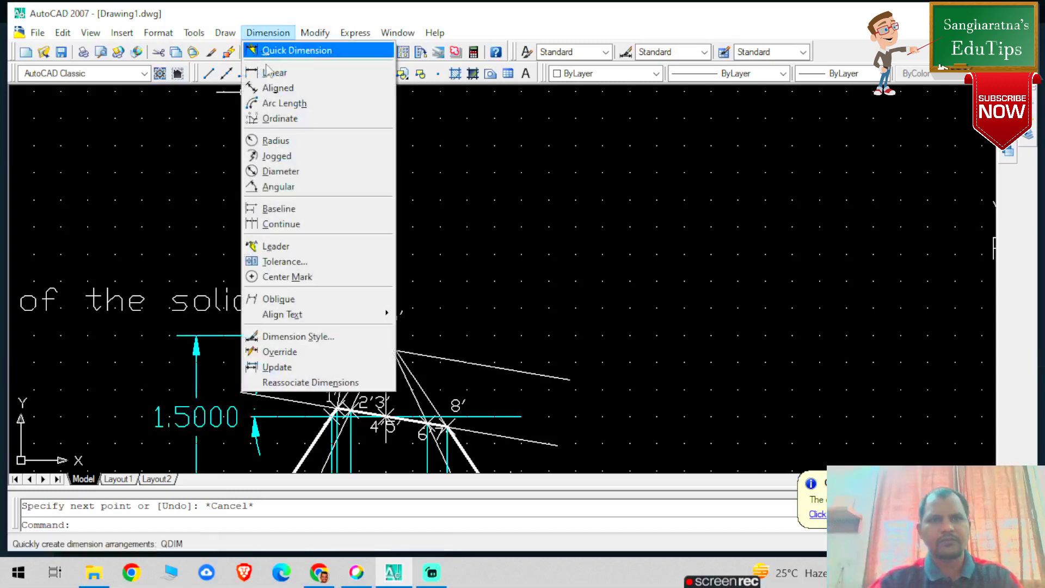
pyautogui.click(289, 186)
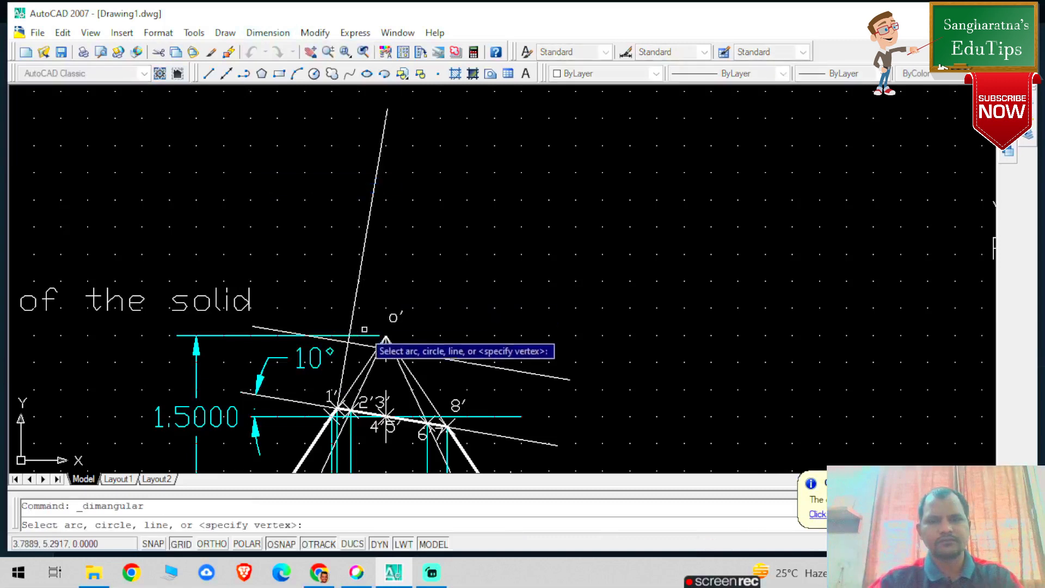
pyautogui.click(355, 341)
pyautogui.click(350, 320)
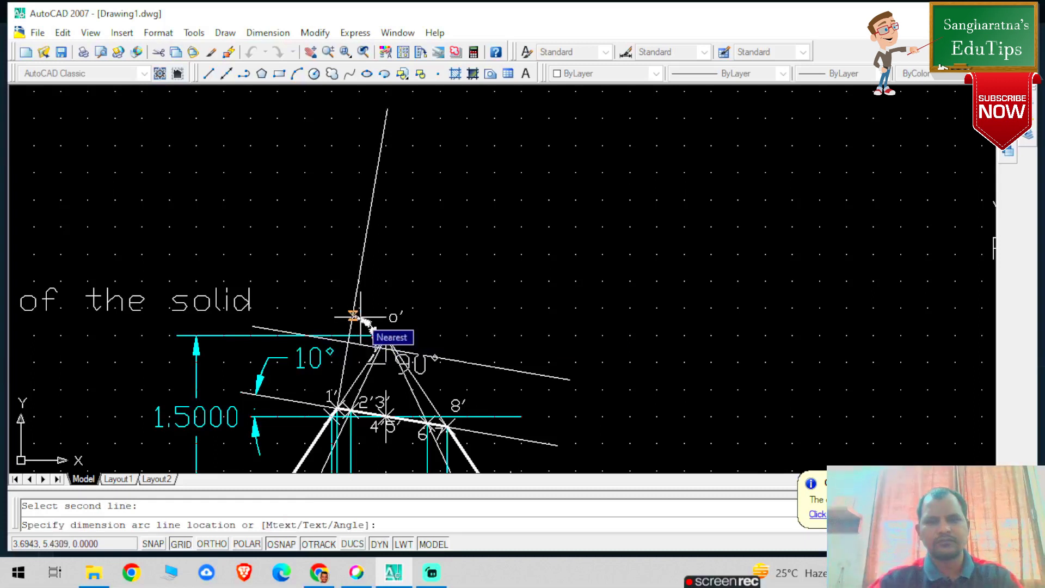
pyautogui.press('Escape')
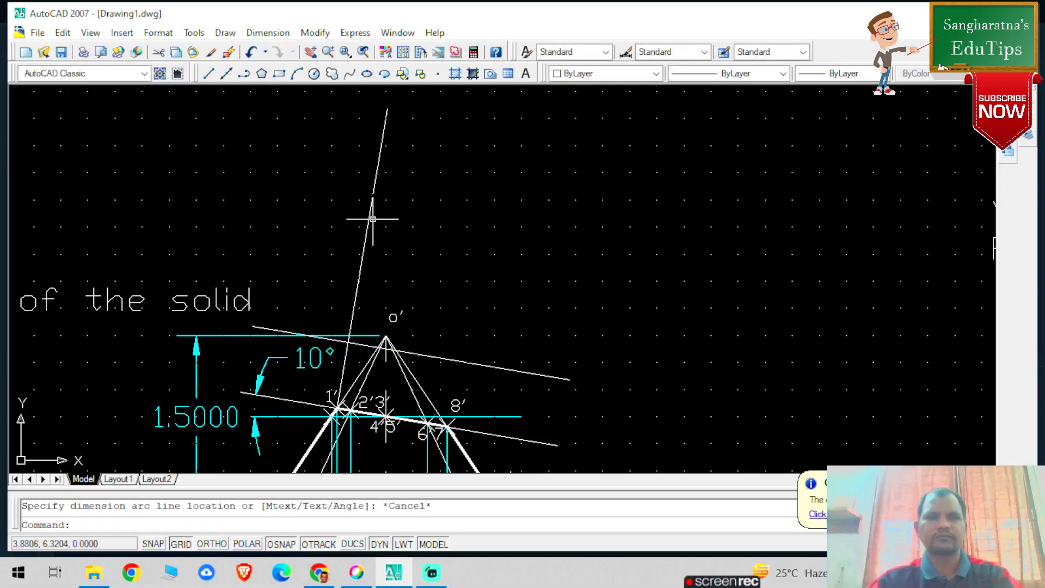
# Erase the line again and draw a replacement from point 1' upward, ending at about (4.06, 7.40)
pyautogui.click(370, 220)
pyautogui.press('Delete')
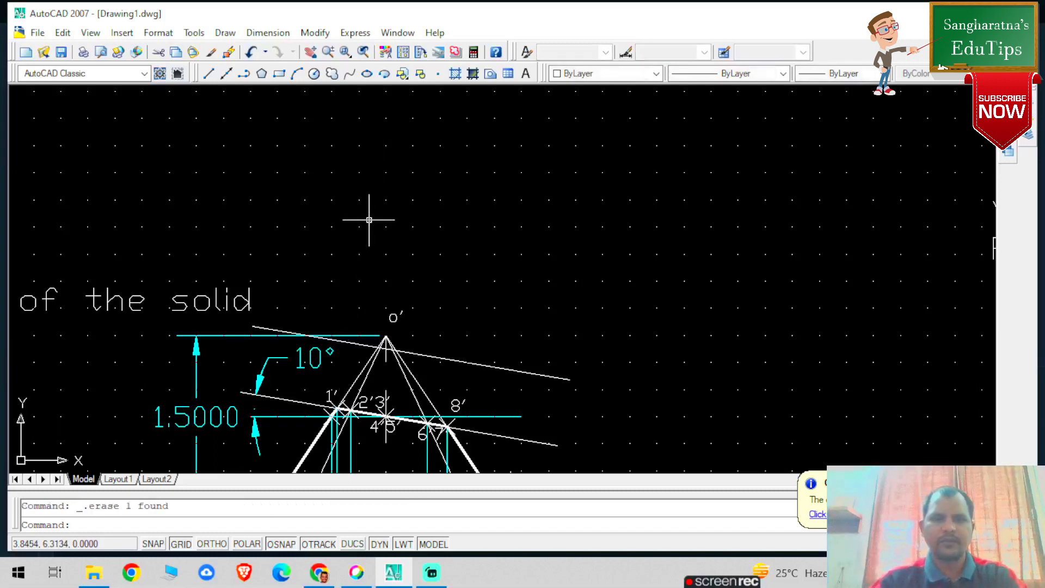
pyautogui.click(207, 75)
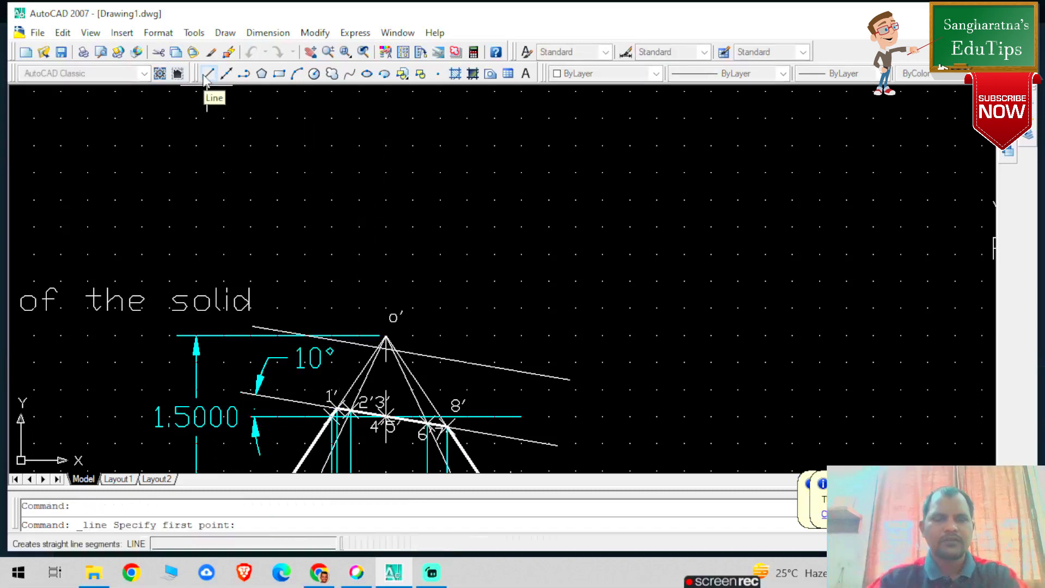
pyautogui.click(337, 409)
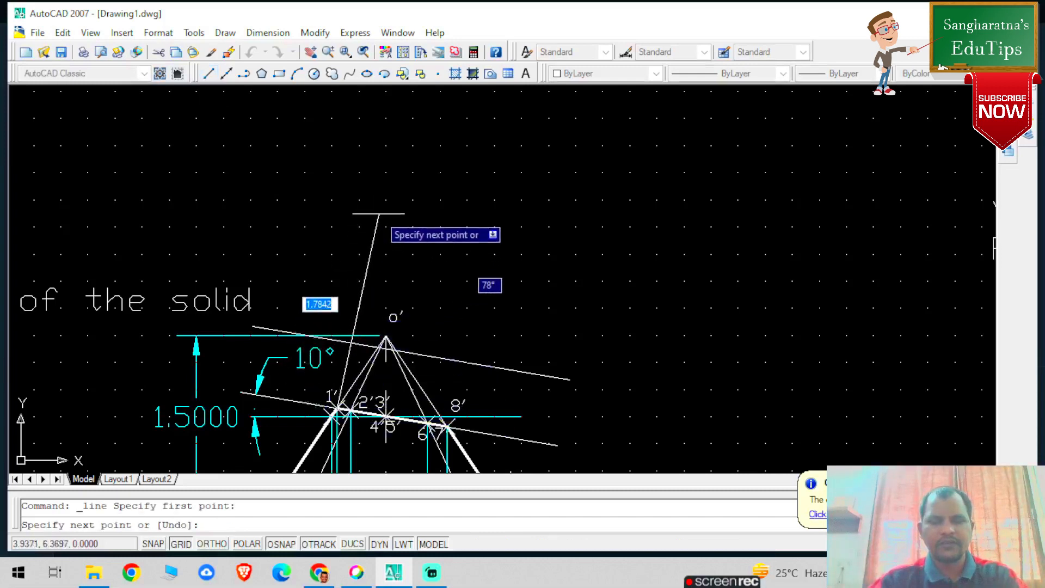
pyautogui.click(391, 102)
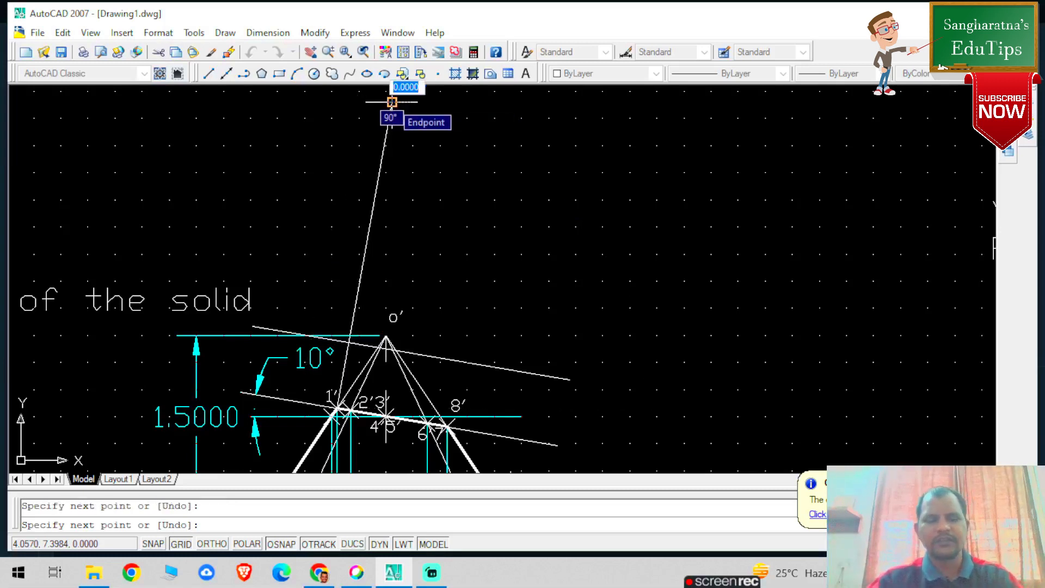
pyautogui.press('Escape')
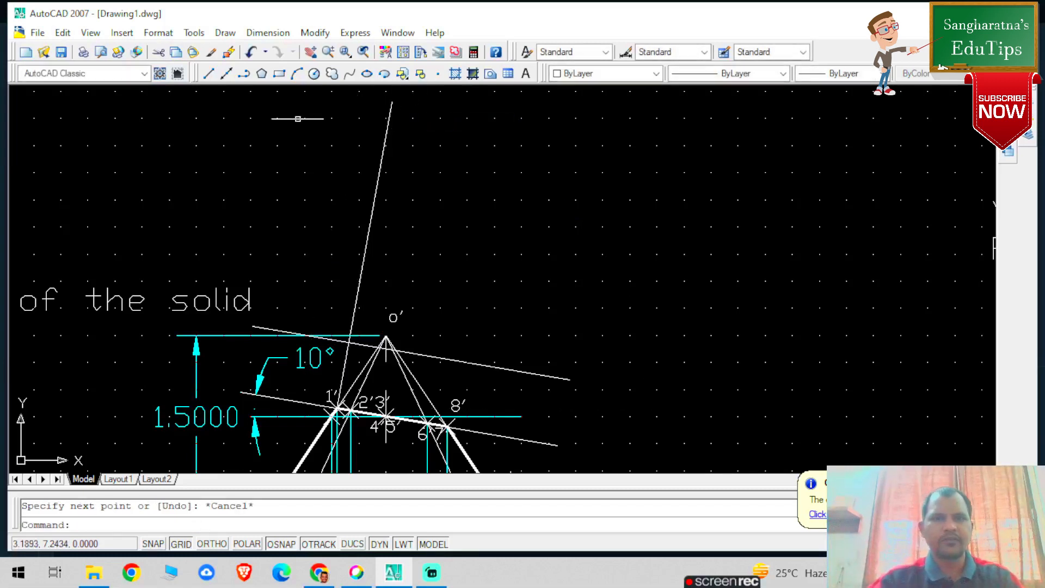
# Dimension the angle between the new line and the parallel line as a check, then erase the dimension
pyautogui.click(258, 35)
pyautogui.click(270, 188)
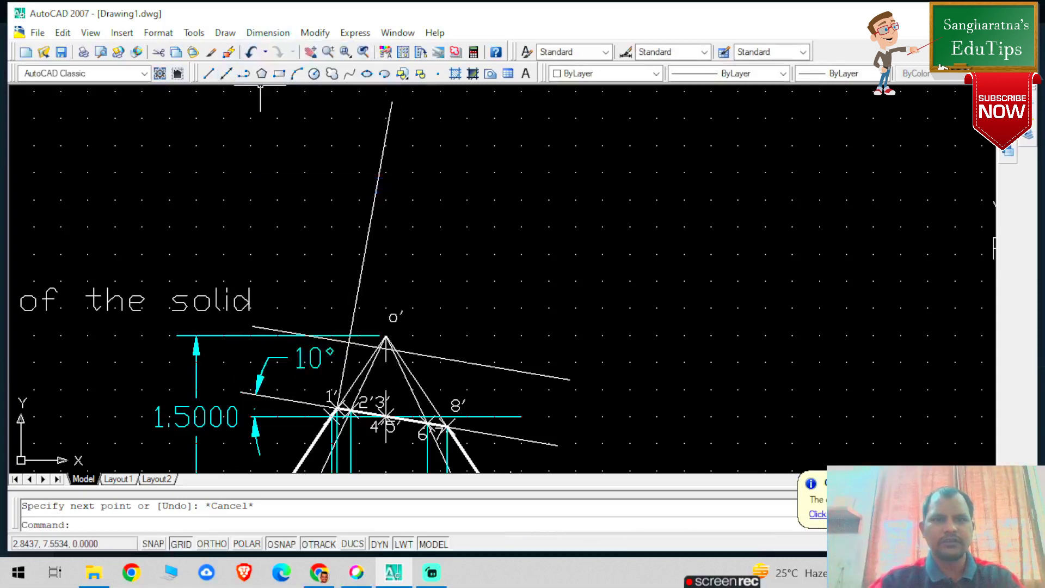
pyautogui.click(373, 347)
pyautogui.click(352, 319)
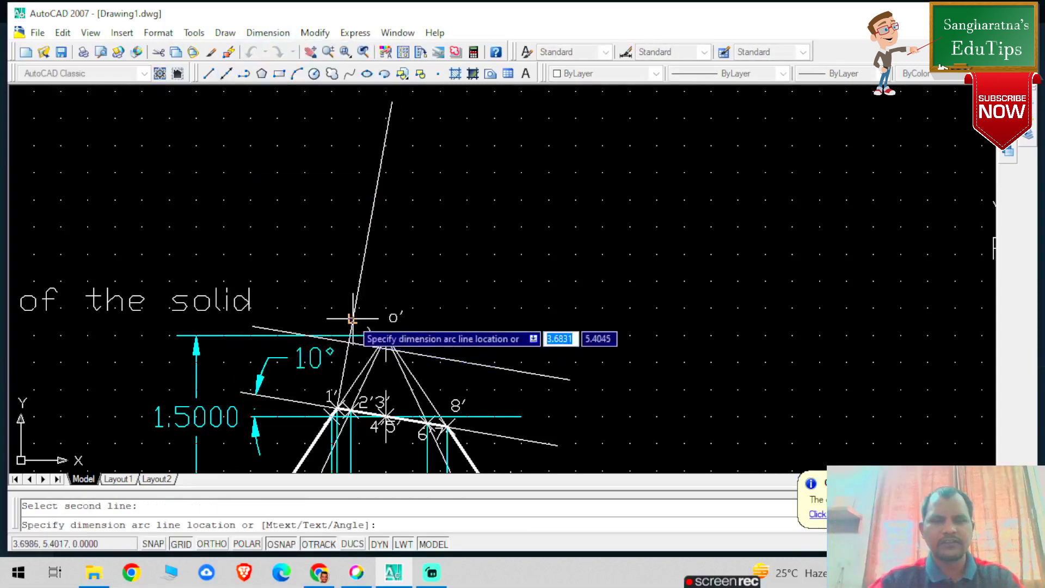
pyautogui.click(429, 383)
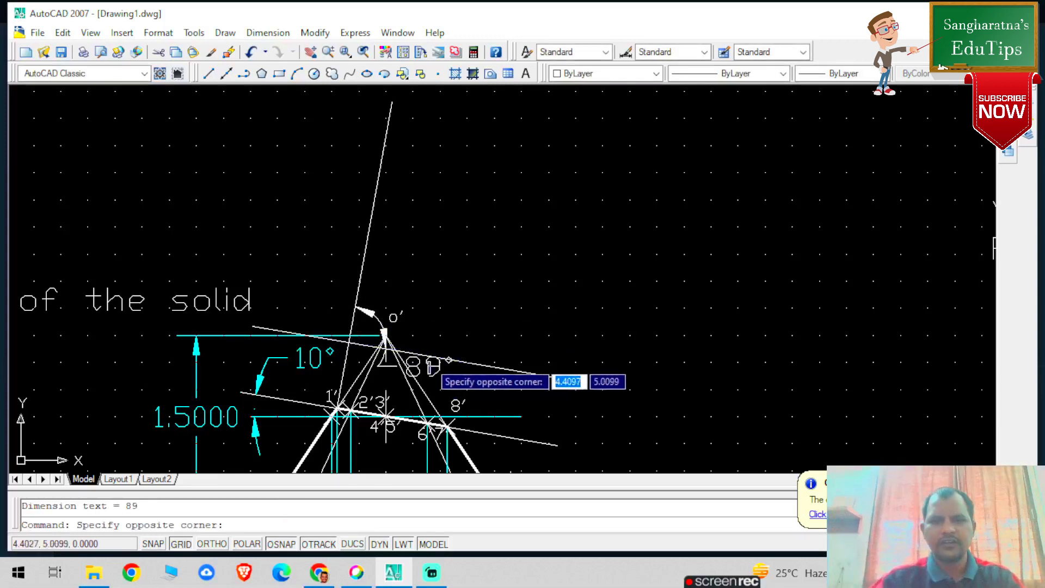
pyautogui.click(439, 372)
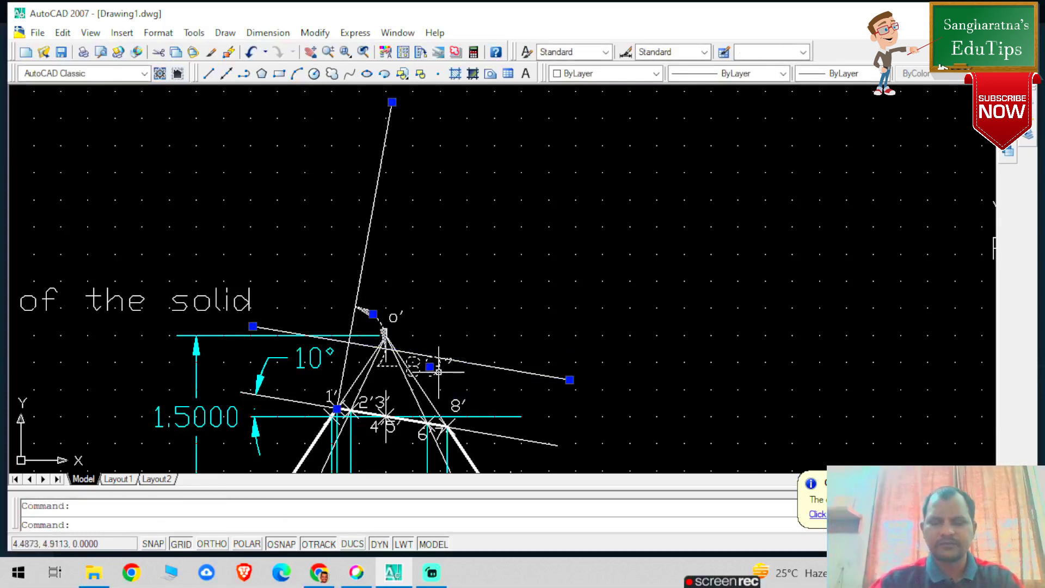
pyautogui.press('Delete')
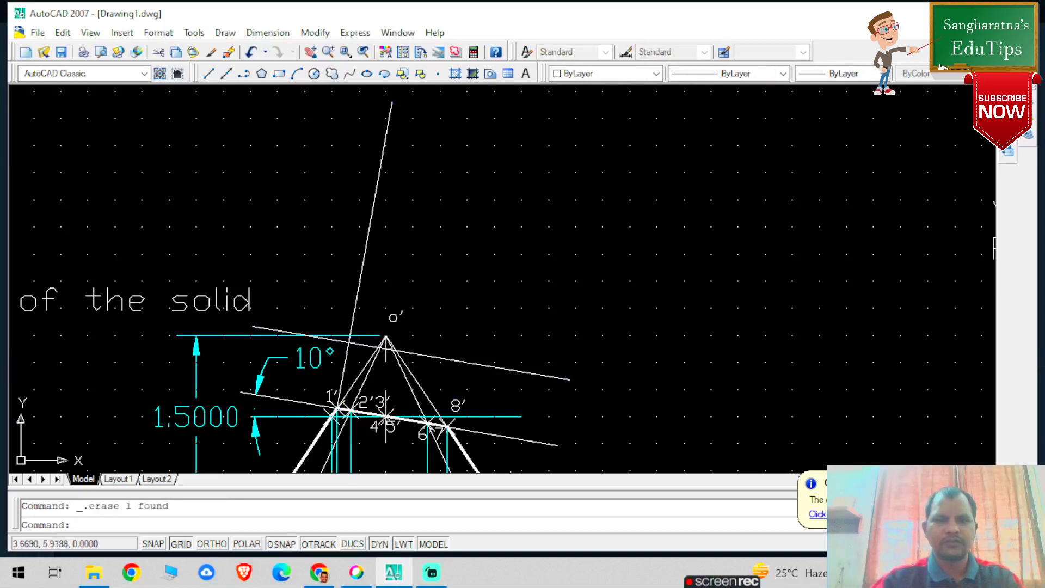
# Erase the line and redraw it from point 1' to well above apex o', following the tracking direction perpendicular to the cutting plane
pyautogui.click(363, 269)
pyautogui.press('Delete')
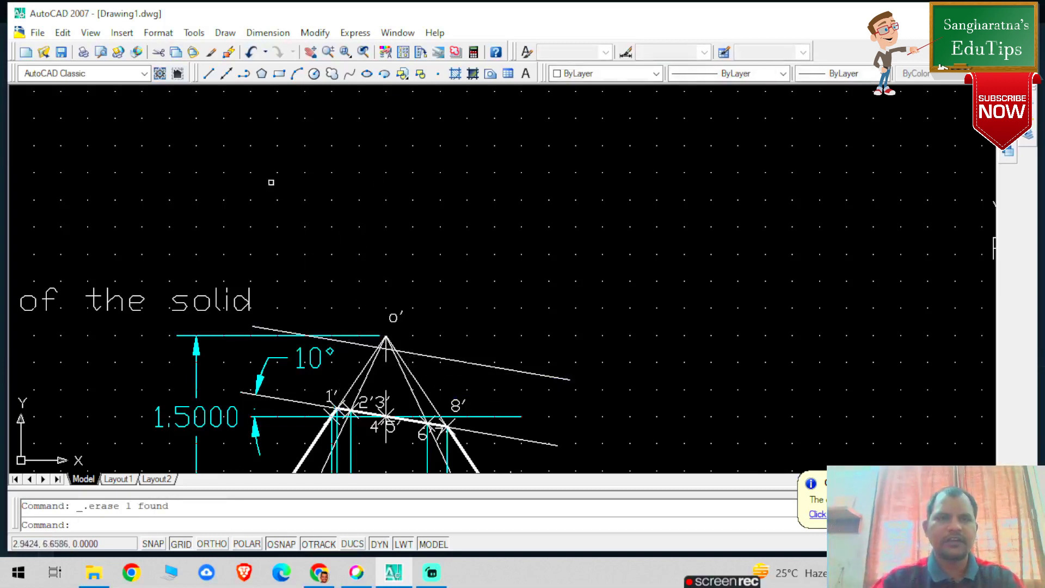
pyautogui.click(224, 75)
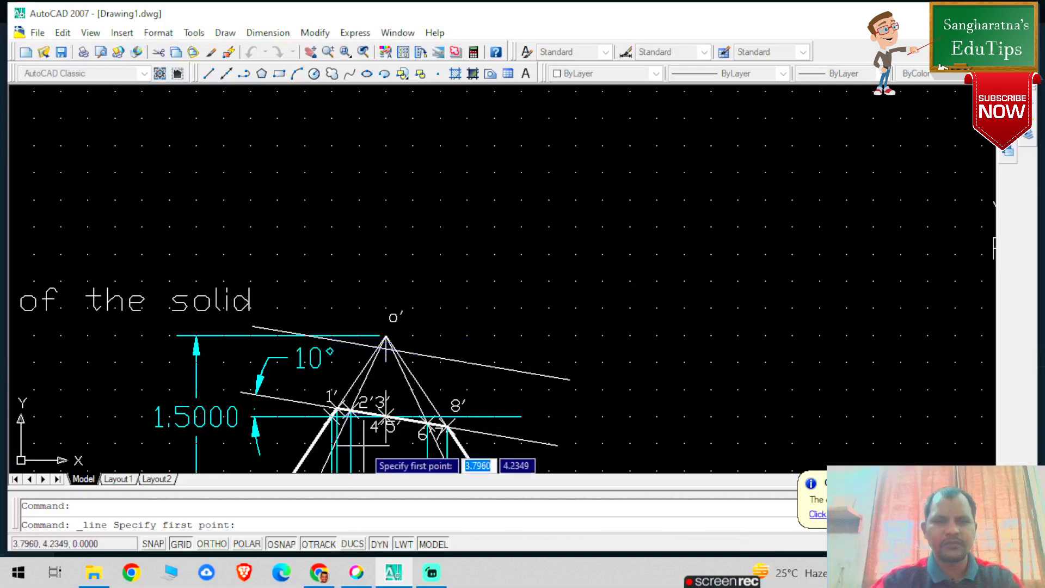
pyautogui.click(338, 408)
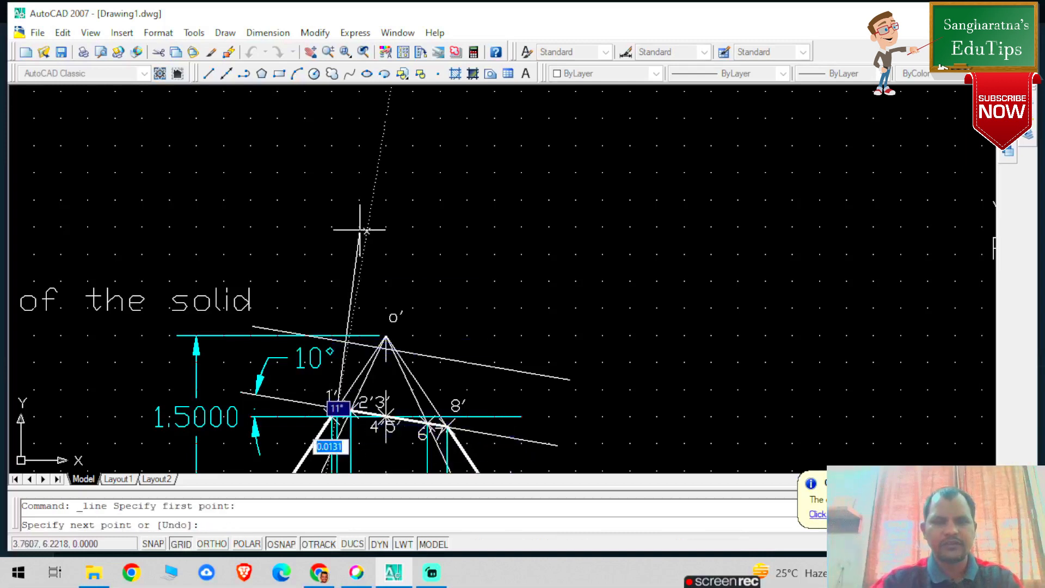
pyautogui.click(385, 118)
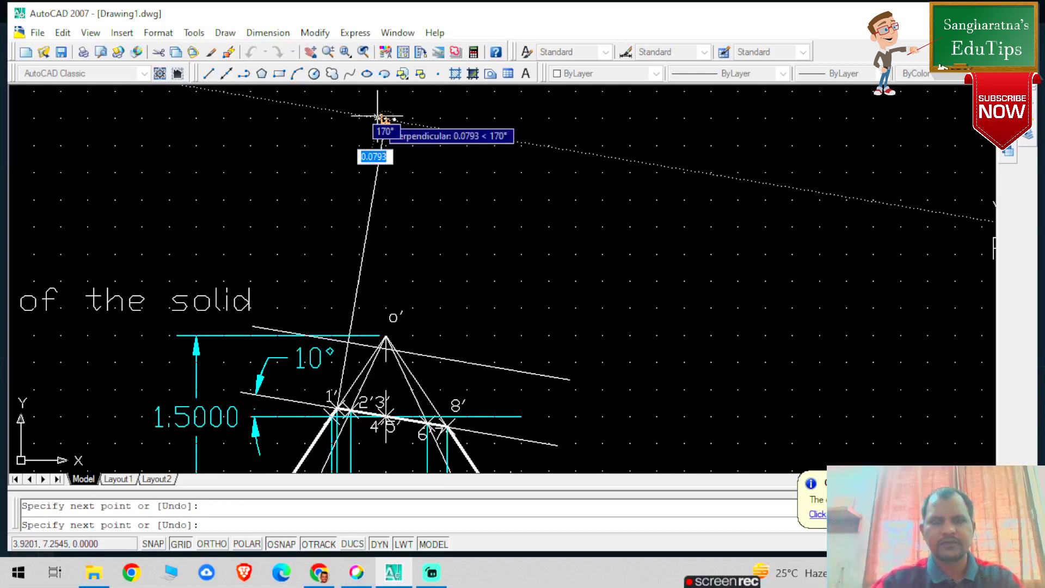
pyautogui.press('Escape')
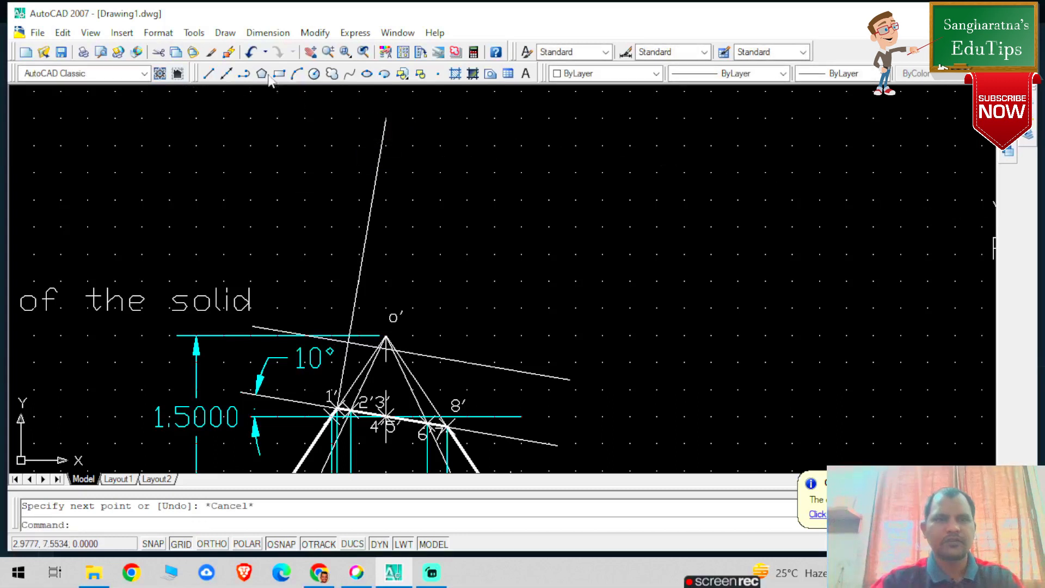
# Verify the redrawn line's perpendicularity with a temporary angular dimension to the parallel line and erase that dimension
pyautogui.click(284, 37)
pyautogui.click(282, 186)
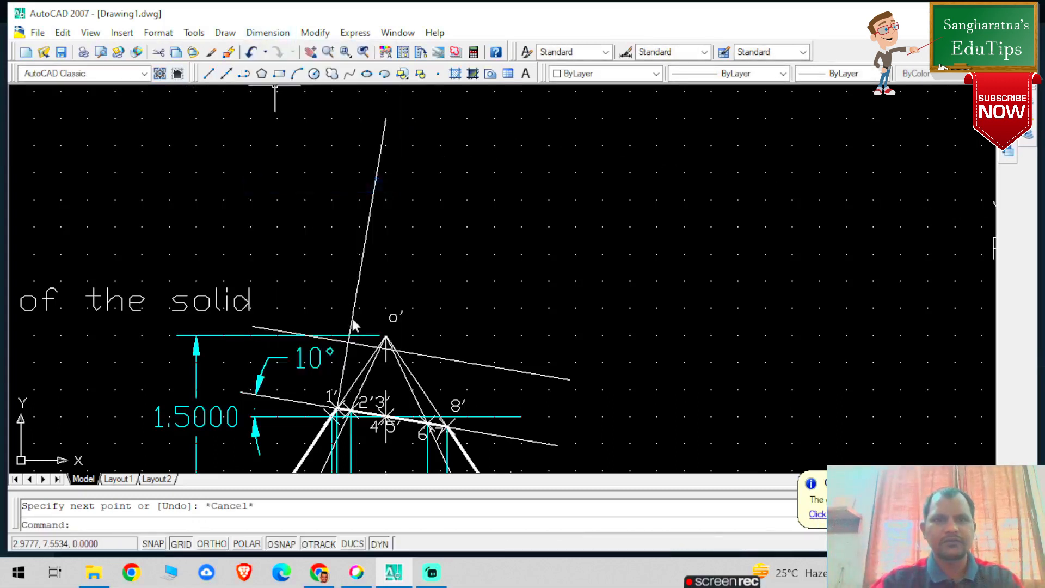
pyautogui.click(358, 342)
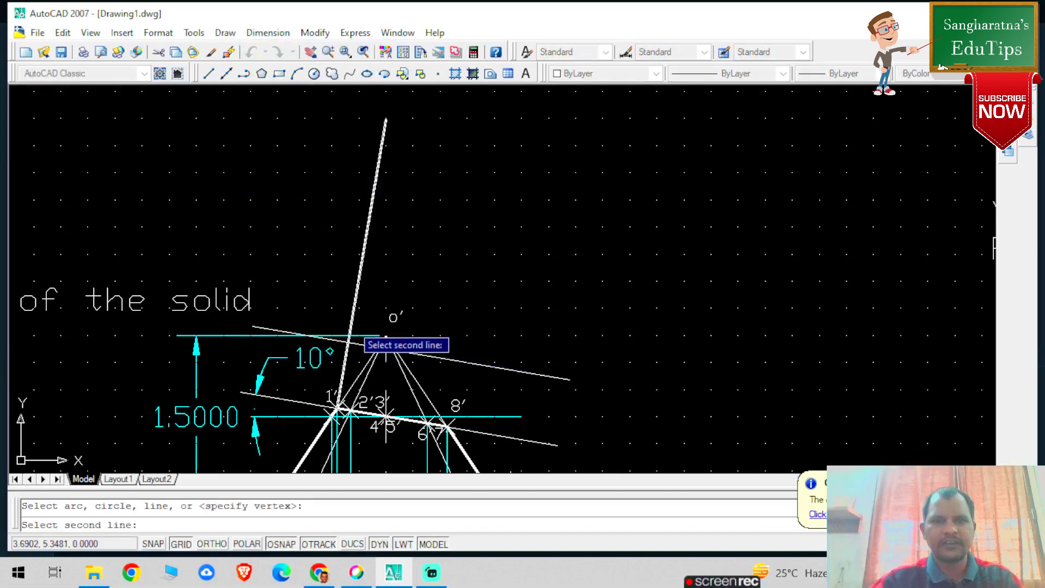
pyautogui.click(351, 328)
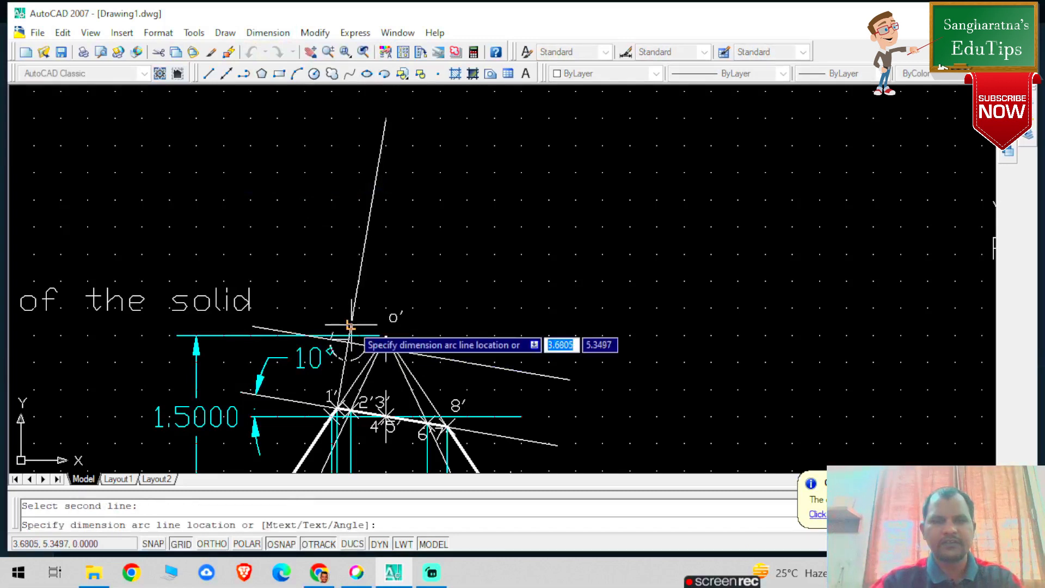
pyautogui.click(387, 304)
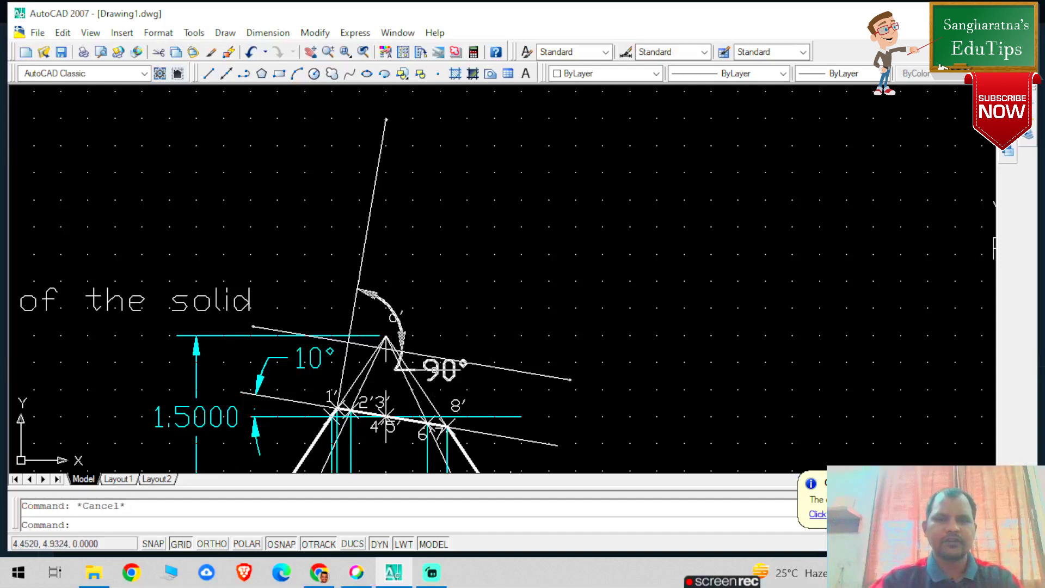
pyautogui.click(435, 369)
pyautogui.press('Delete')
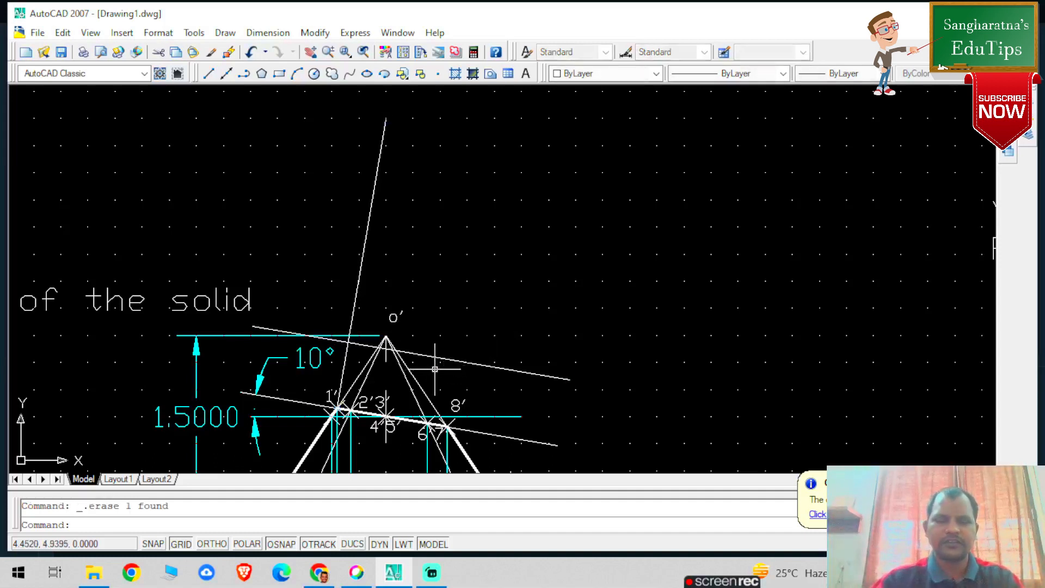
# Recheck the angle between the projector from point 1' and the parallel line with an angular dimension placed beside it, then erase the dimension
pyautogui.click(251, 34)
pyautogui.click(275, 184)
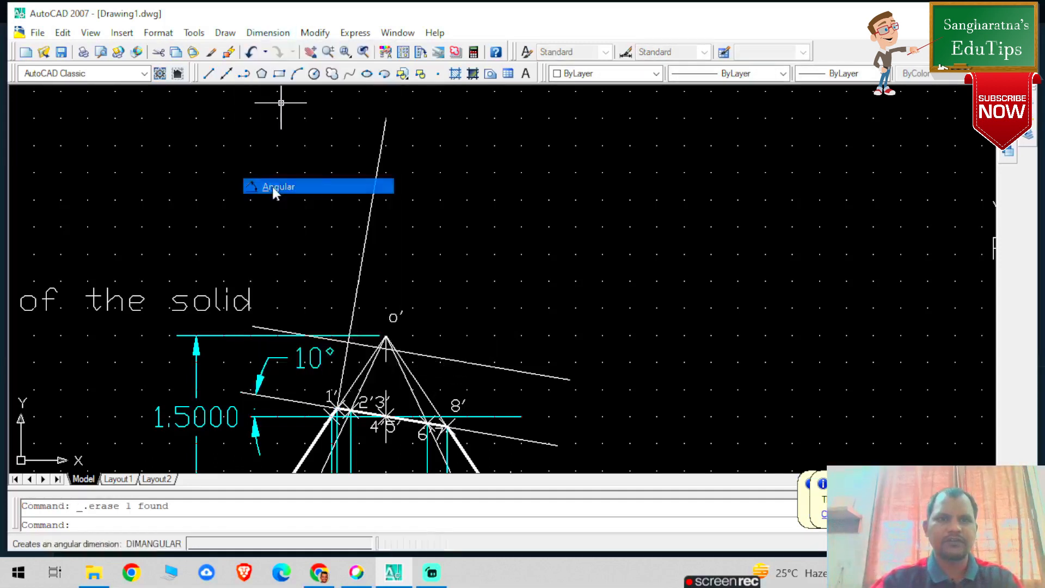
pyautogui.click(353, 307)
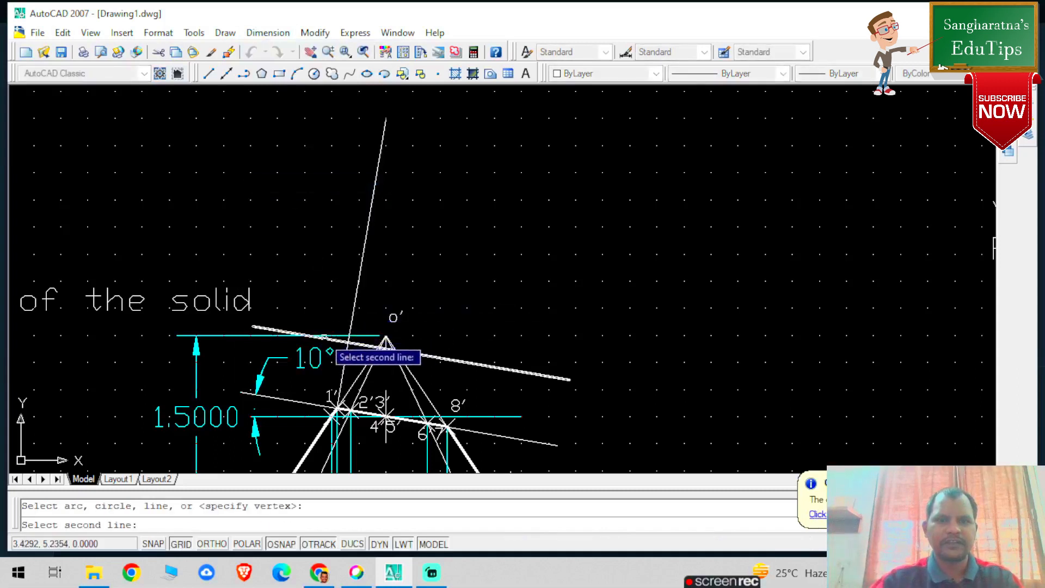
pyautogui.click(324, 338)
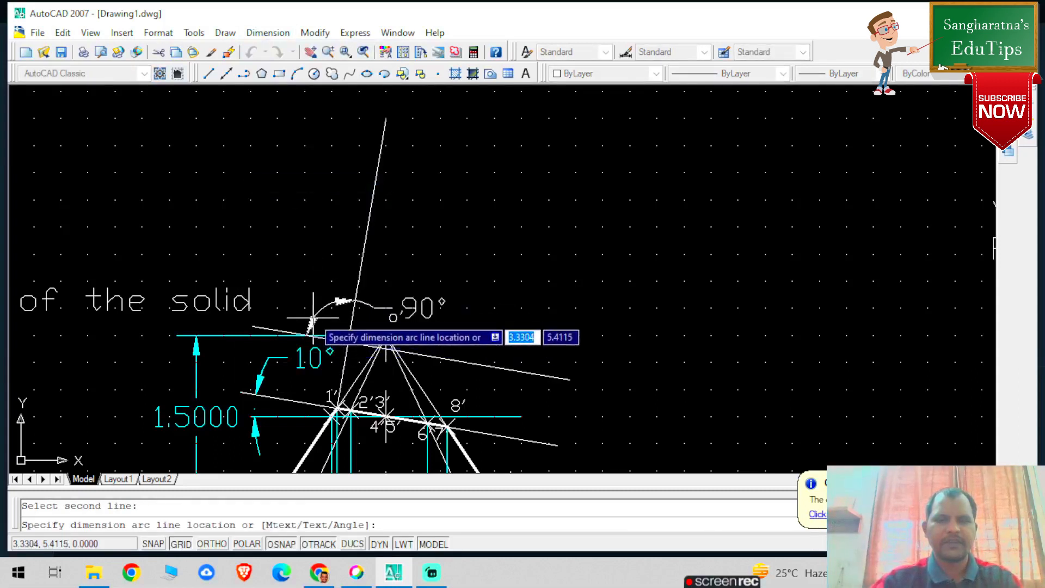
pyautogui.click(311, 329)
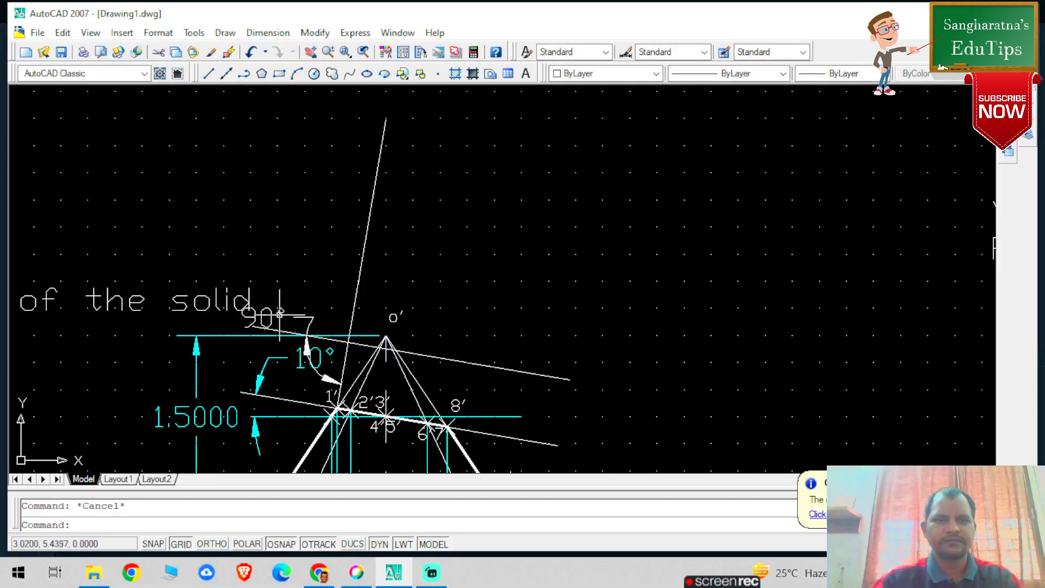
pyautogui.click(264, 319)
pyautogui.press('Escape')
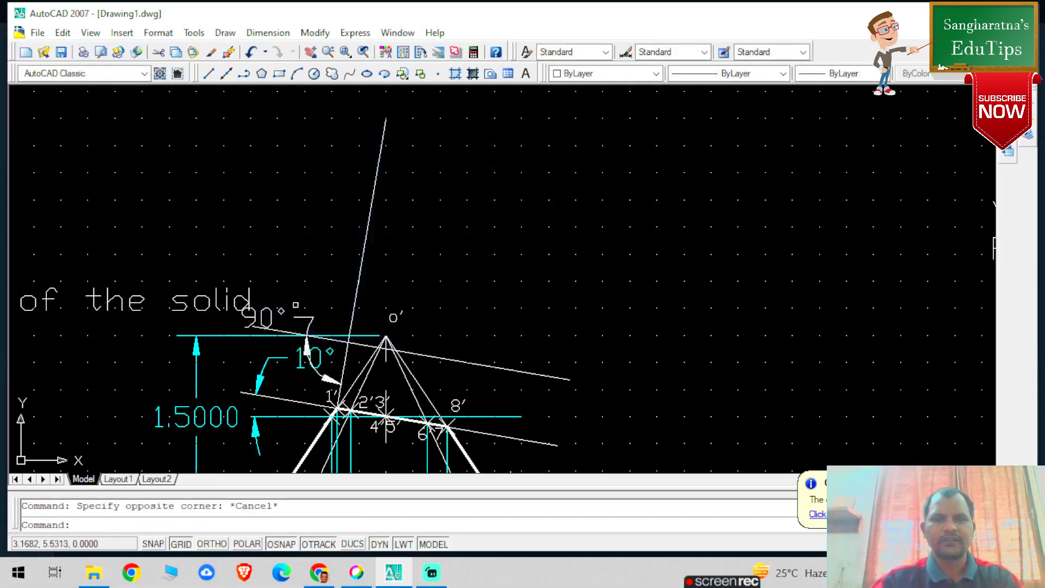
pyautogui.click(283, 304)
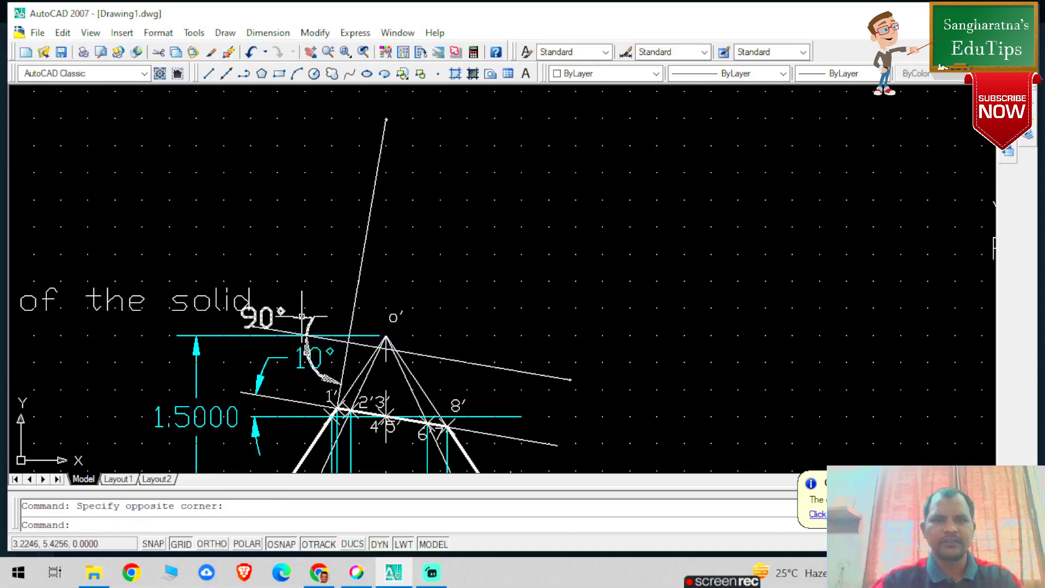
pyautogui.press('Delete')
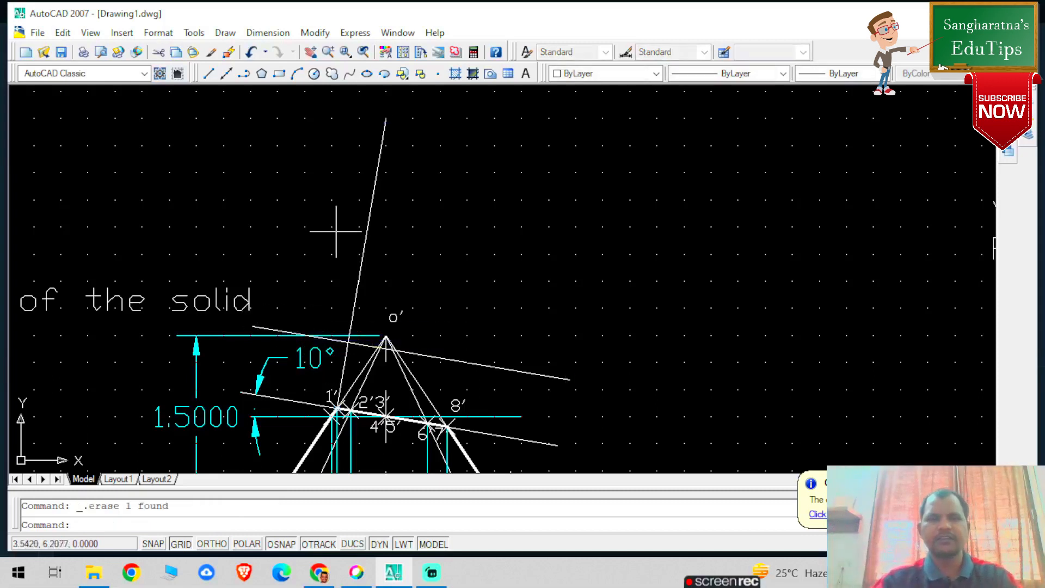
# Draw lines perpendicular to the cutting plane from points 2'3' and 4'5', ending at about (4.15, 7.28) and (4.53, 7.51)
pyautogui.click(214, 69)
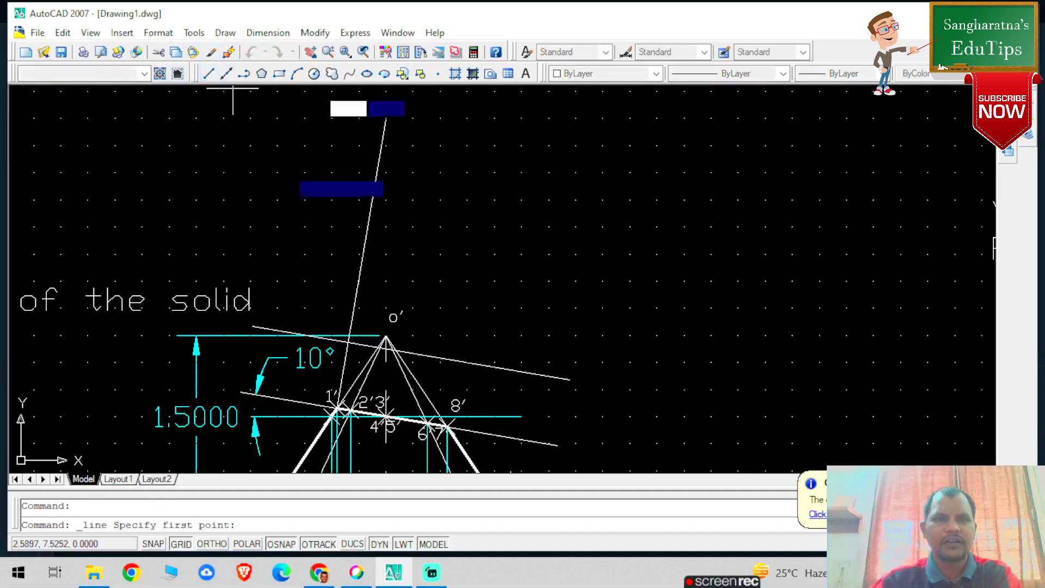
pyautogui.click(350, 413)
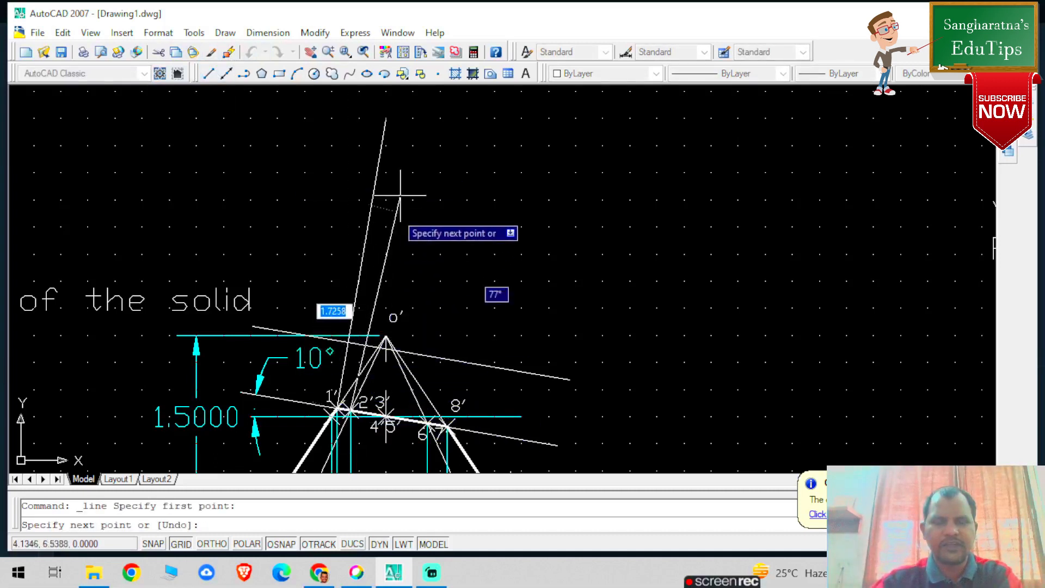
pyautogui.click(401, 115)
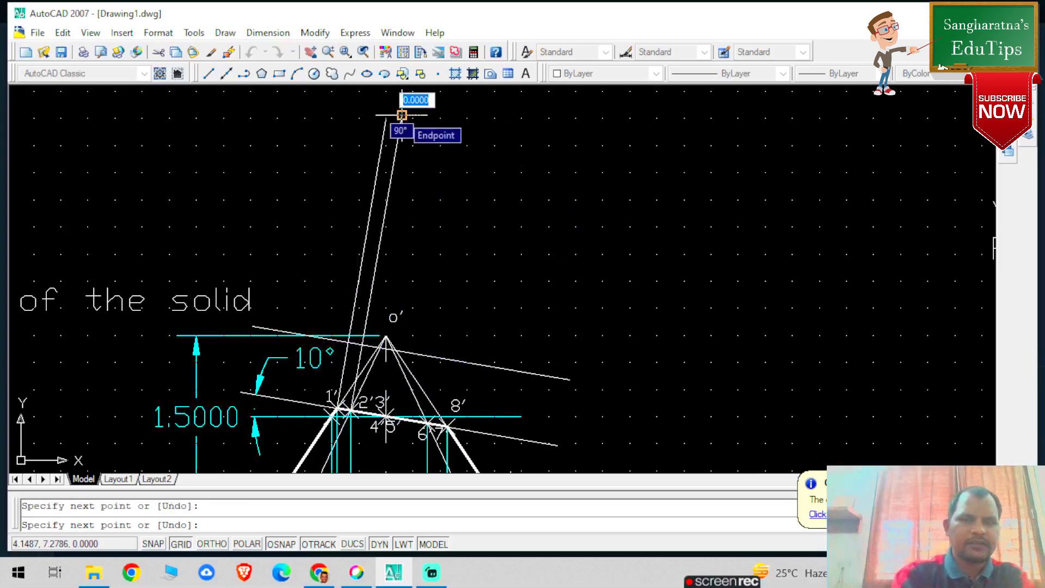
pyautogui.press('Escape')
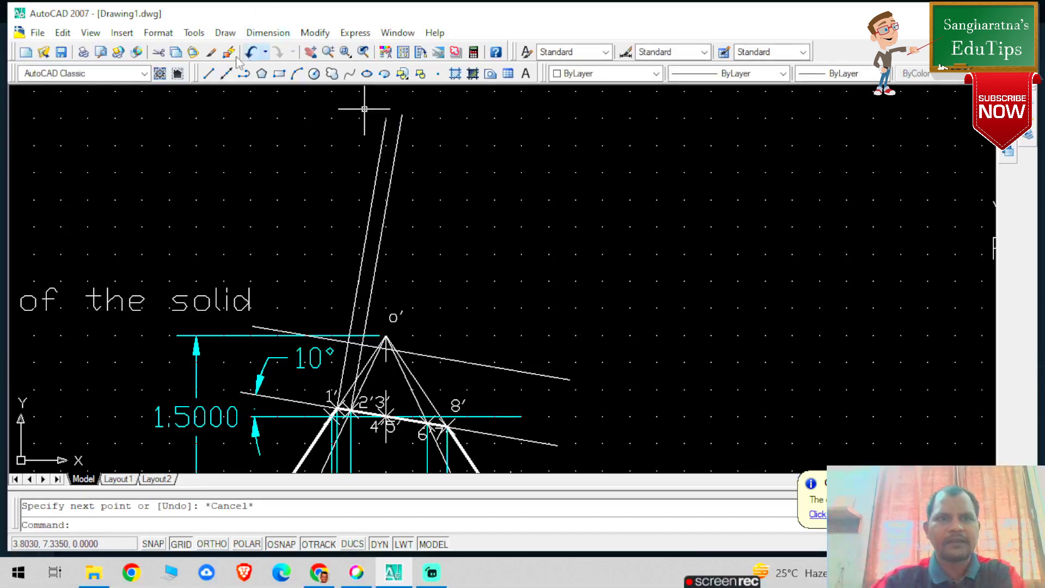
pyautogui.click(208, 76)
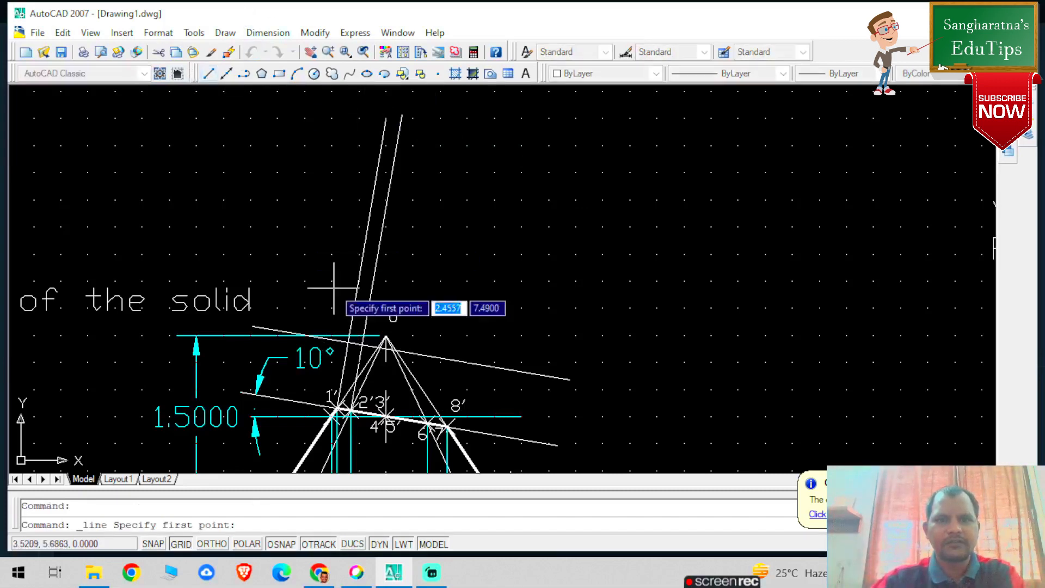
pyautogui.click(386, 417)
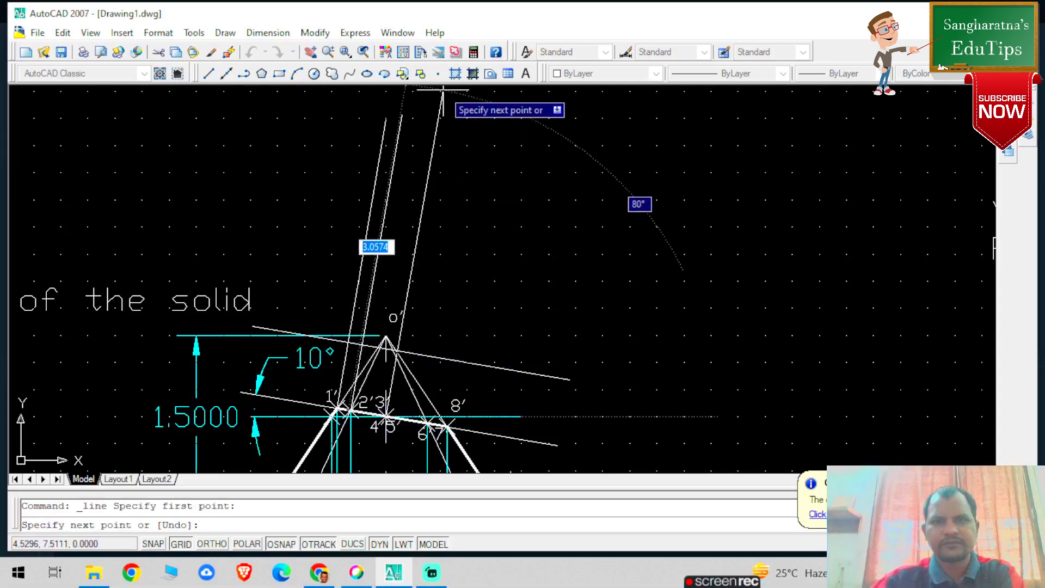
pyautogui.click(443, 90)
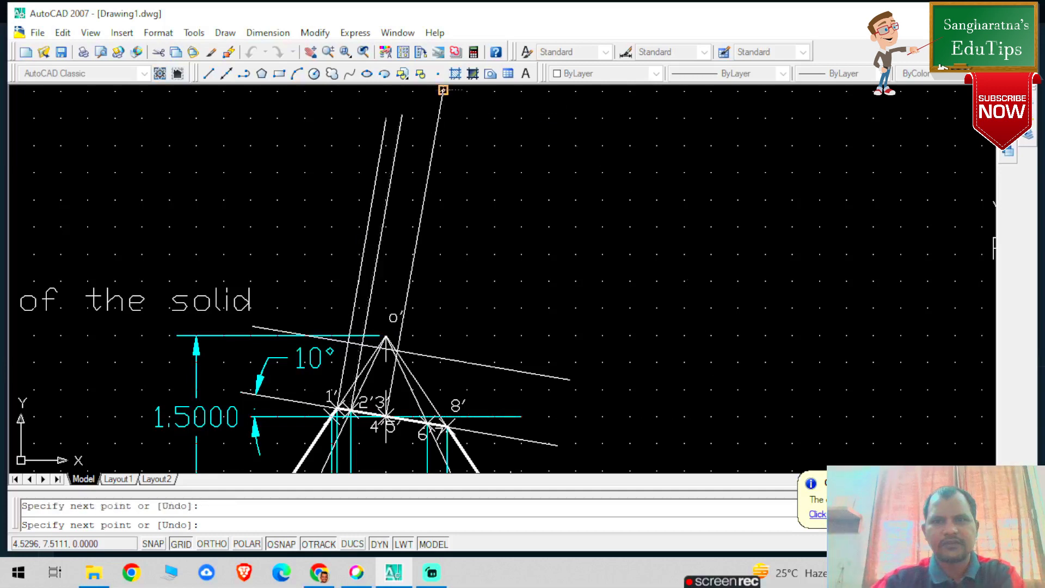
pyautogui.press('Escape')
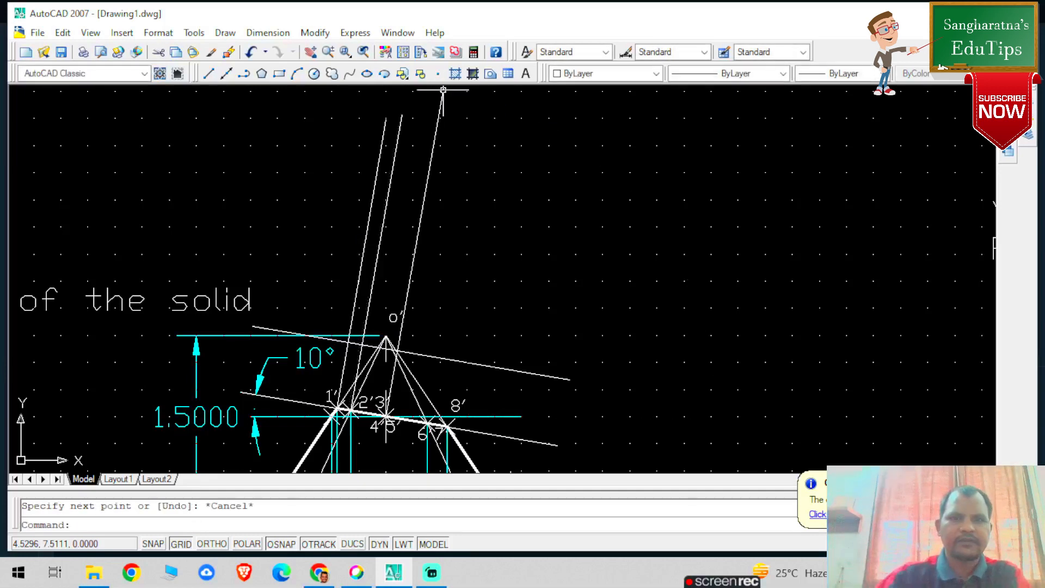
# Draw lines perpendicular to the cutting plane from points 6'7' and 8', ending at about (4.92, 7.42) and (5.07, 7.41)
pyautogui.click(208, 73)
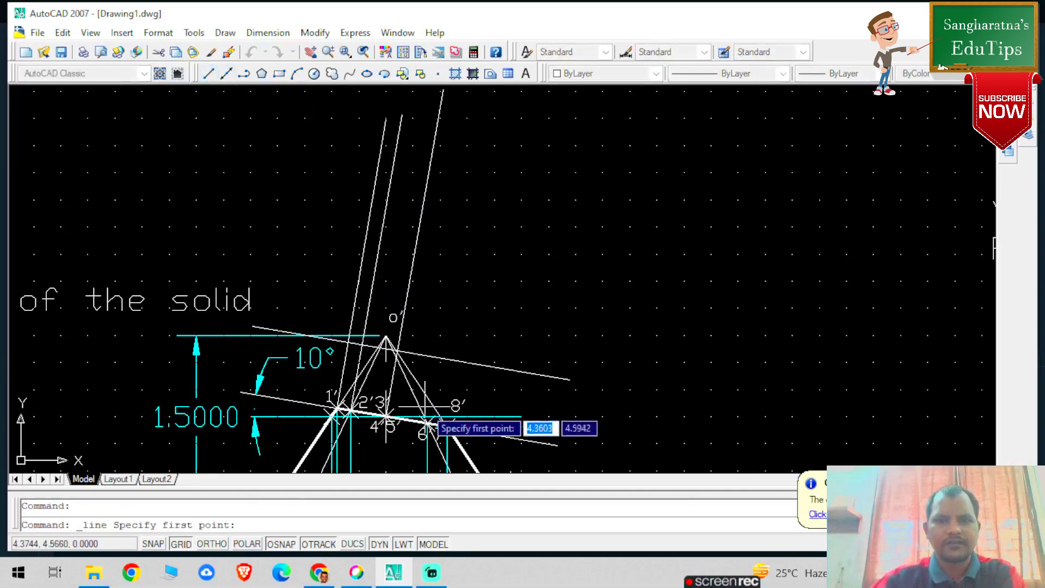
pyautogui.click(430, 423)
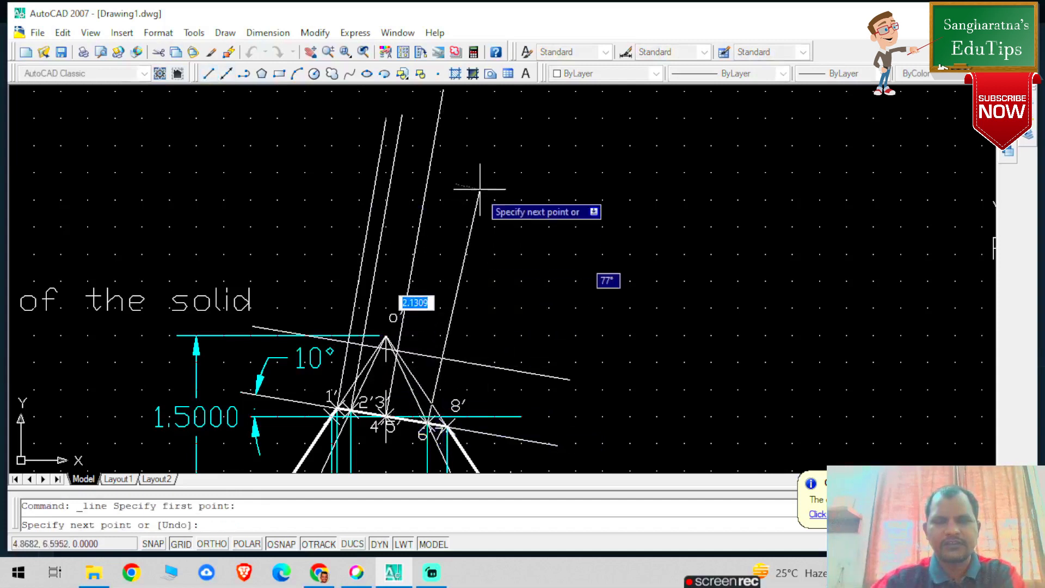
pyautogui.click(487, 99)
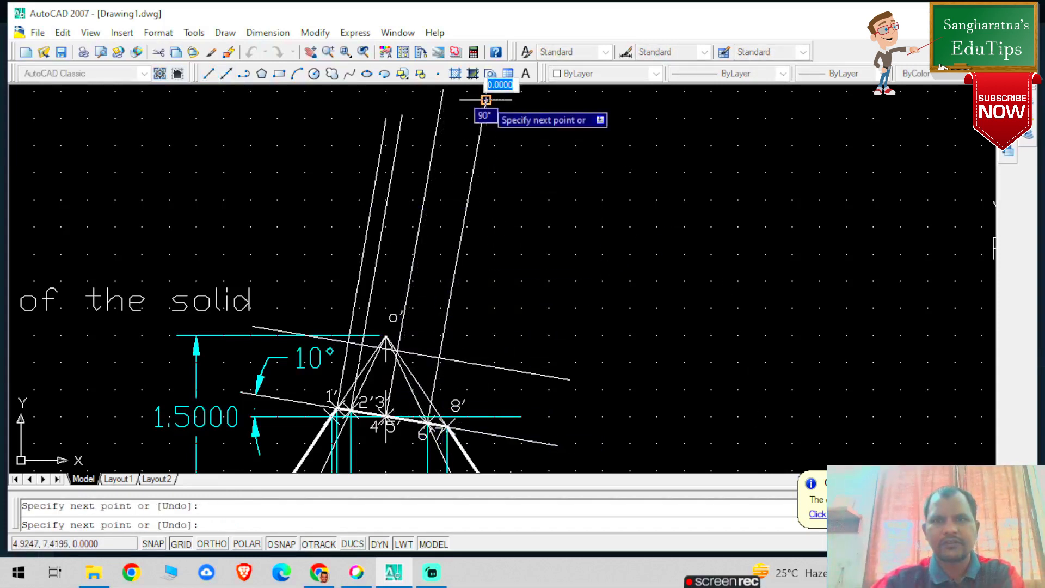
pyautogui.press('Escape')
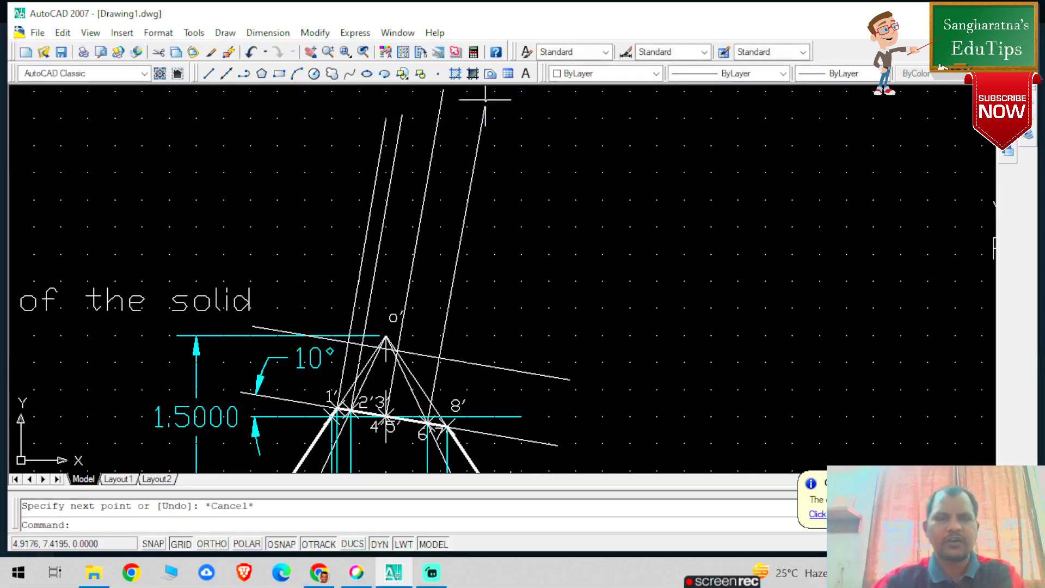
pyautogui.click(208, 75)
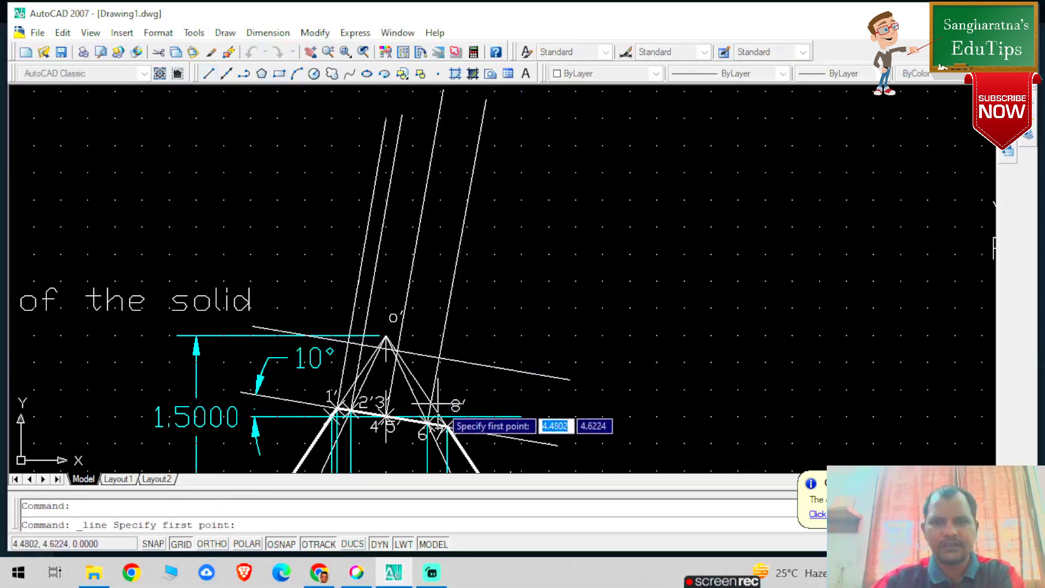
pyautogui.click(447, 427)
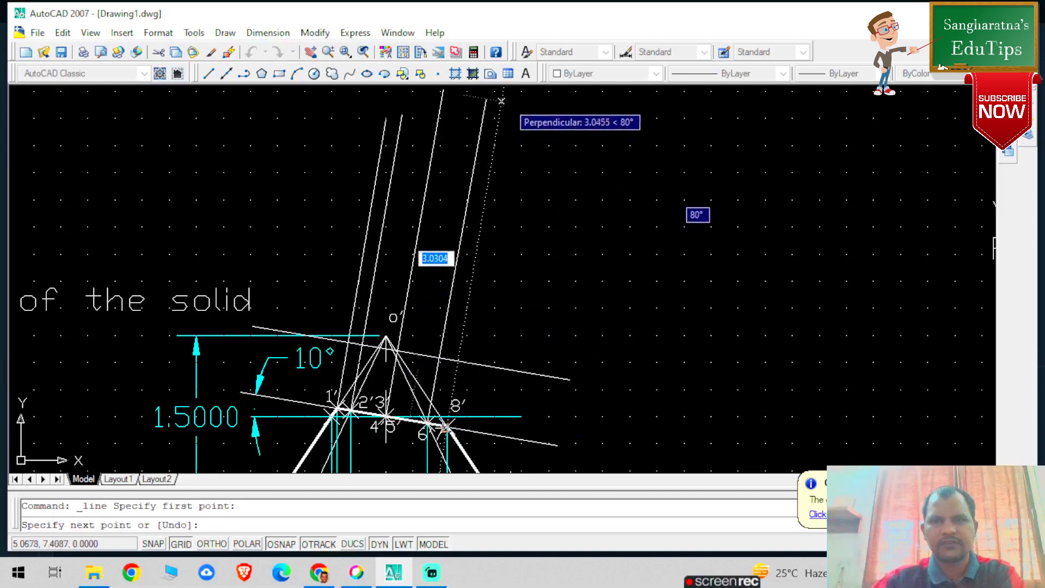
pyautogui.click(509, 102)
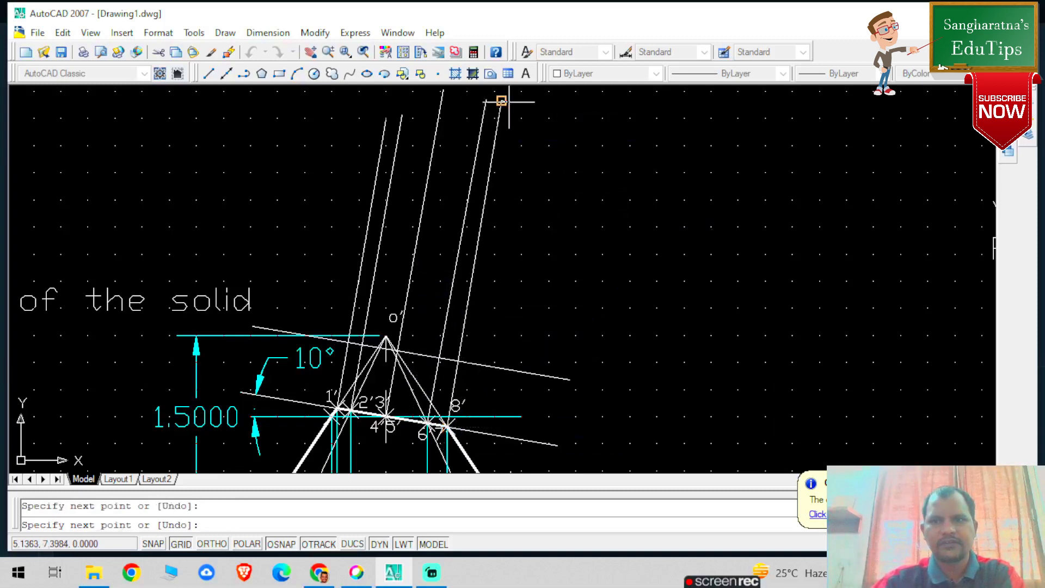
pyautogui.press('Escape')
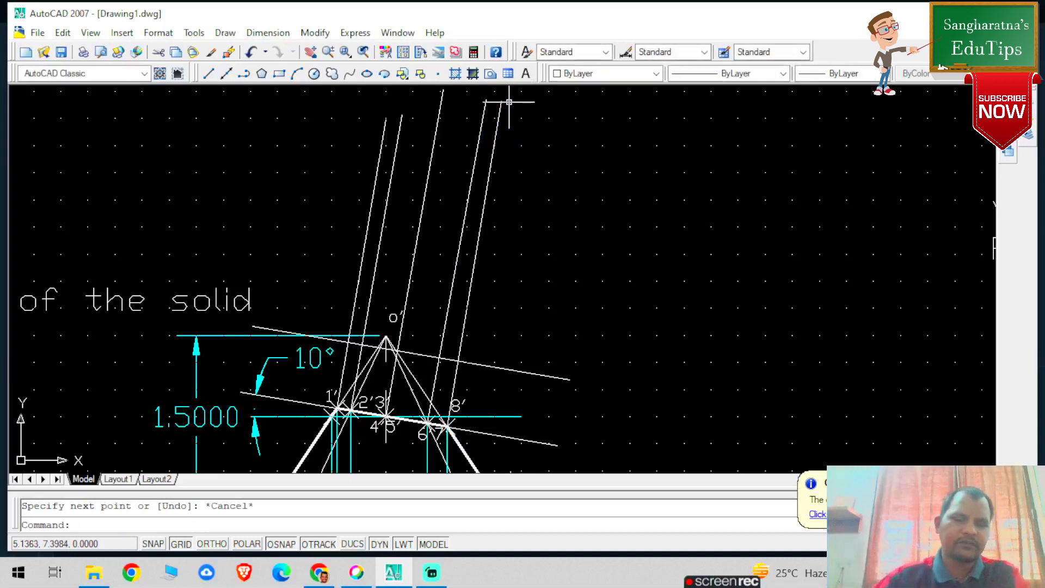
# Set the colour of all five perpendicular projector lines above the cutting plane to Cyan and clear the selection
pyautogui.click(369, 217)
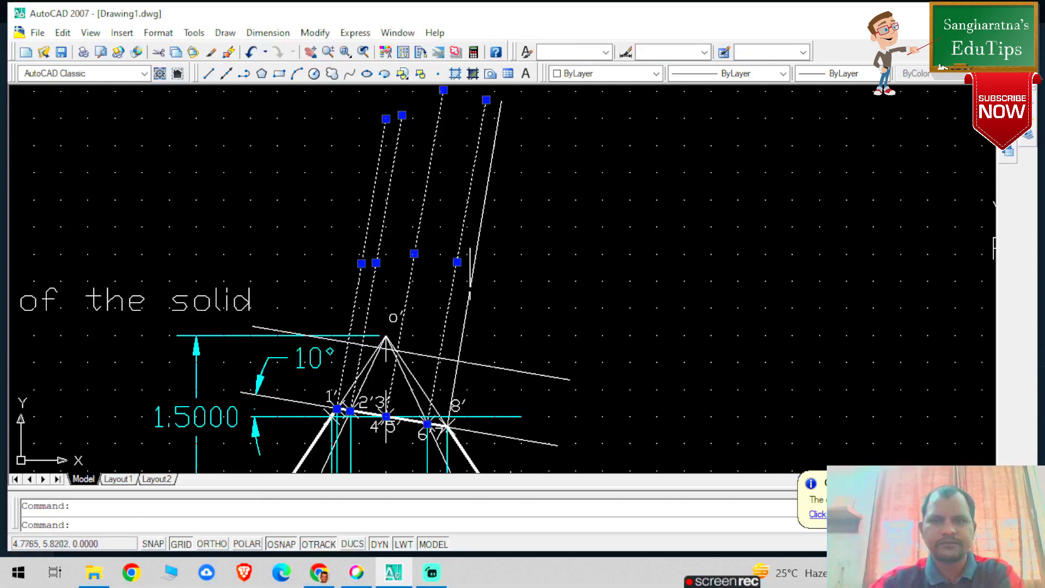
pyautogui.click(621, 73)
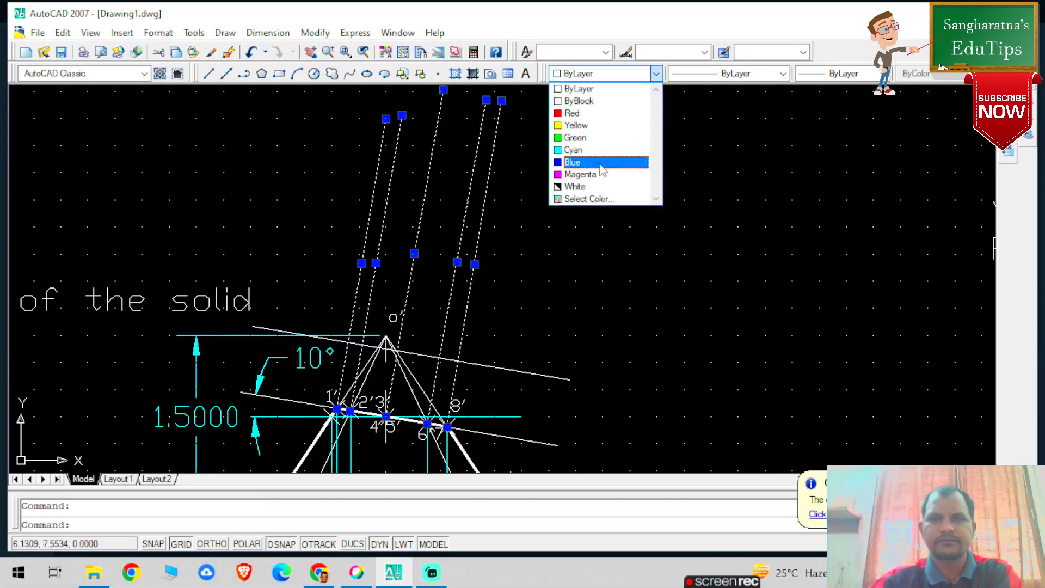
pyautogui.click(601, 152)
pyautogui.scroll(-2, 606, 271)
pyautogui.click(604, 290)
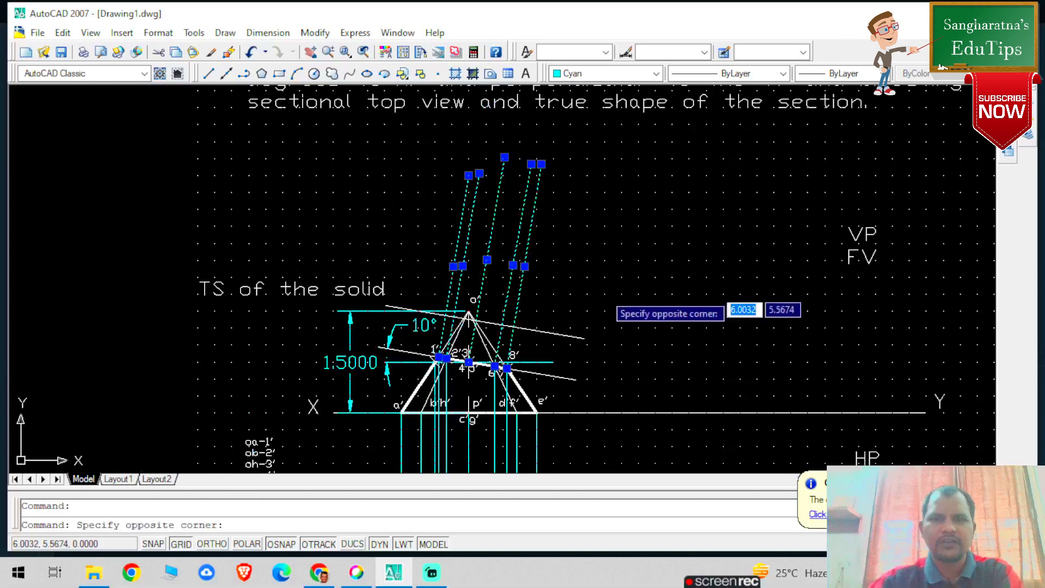
pyautogui.scroll(-4, 639, 408)
pyautogui.scroll(7, 561, 408)
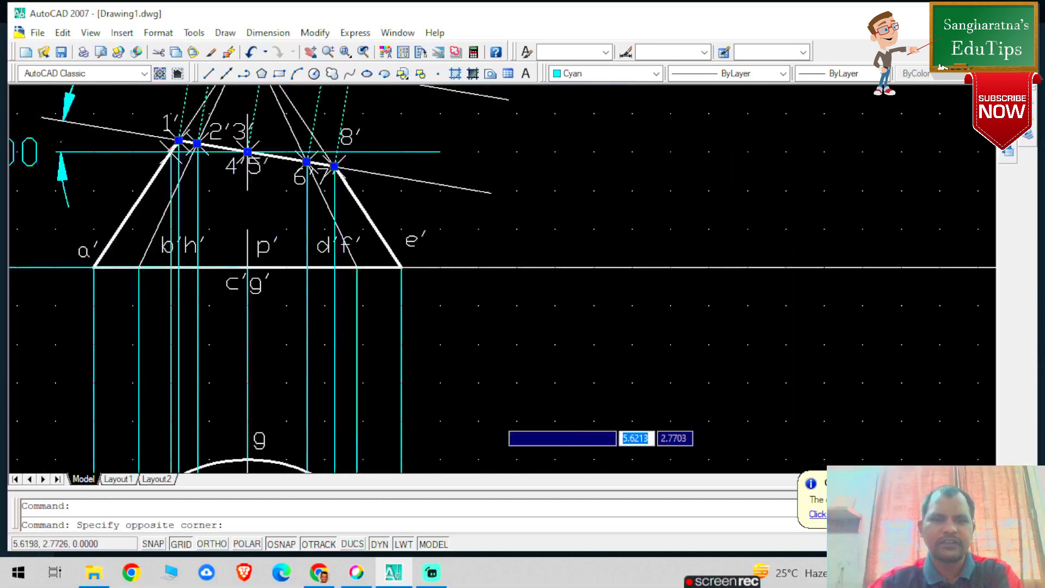
pyautogui.scroll(-4, 498, 420)
pyautogui.scroll(-4, 463, 479)
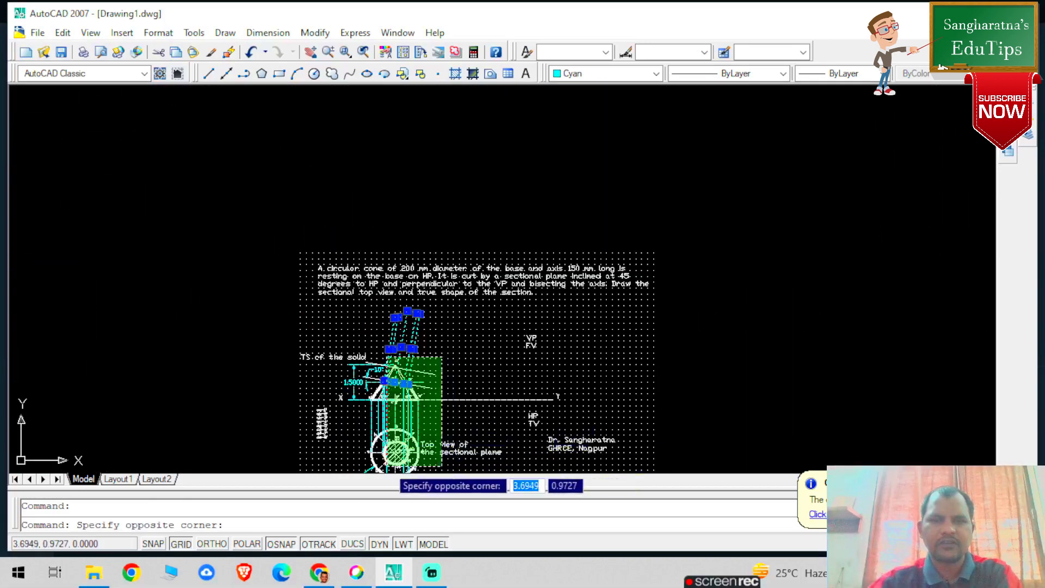
pyautogui.scroll(3, 435, 473)
pyautogui.scroll(3, 507, 439)
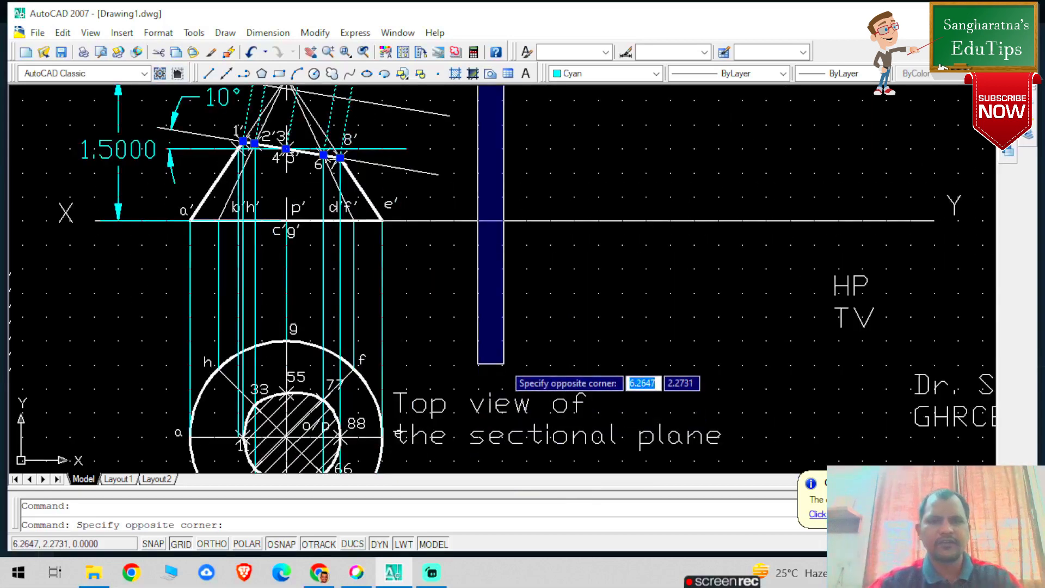
pyautogui.press('Escape')
# Start an aligned dimension on the XY line at the projector of point 1 above the top view
pyautogui.scroll(-3, 283, 374)
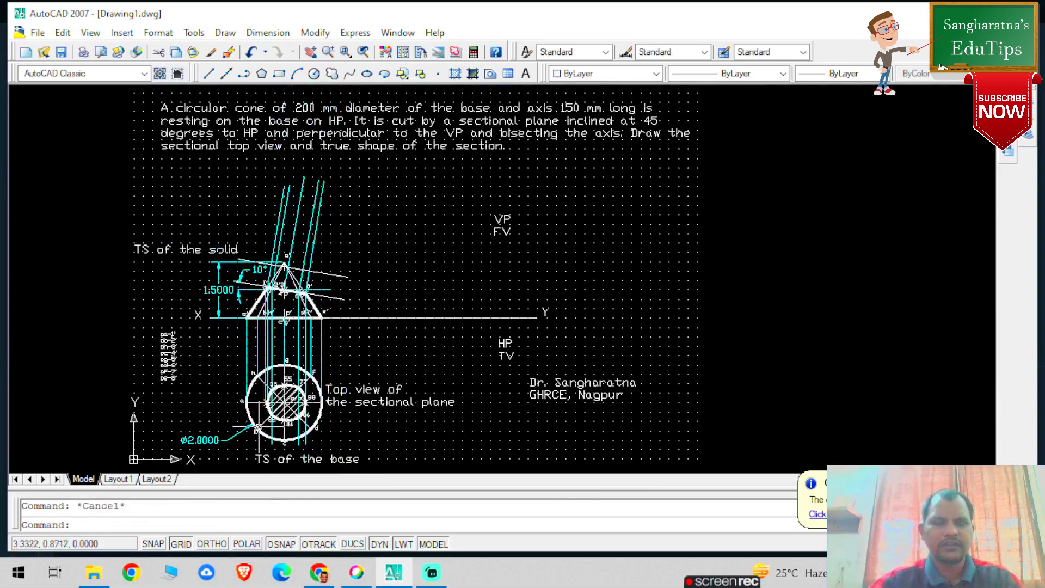
pyautogui.scroll(3, 262, 426)
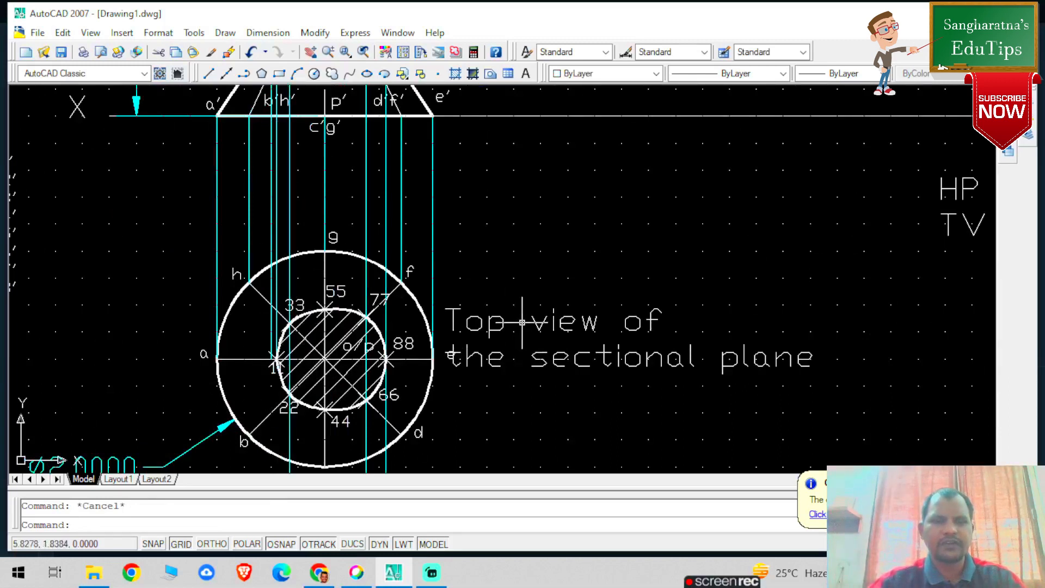
pyautogui.scroll(-4, 507, 310)
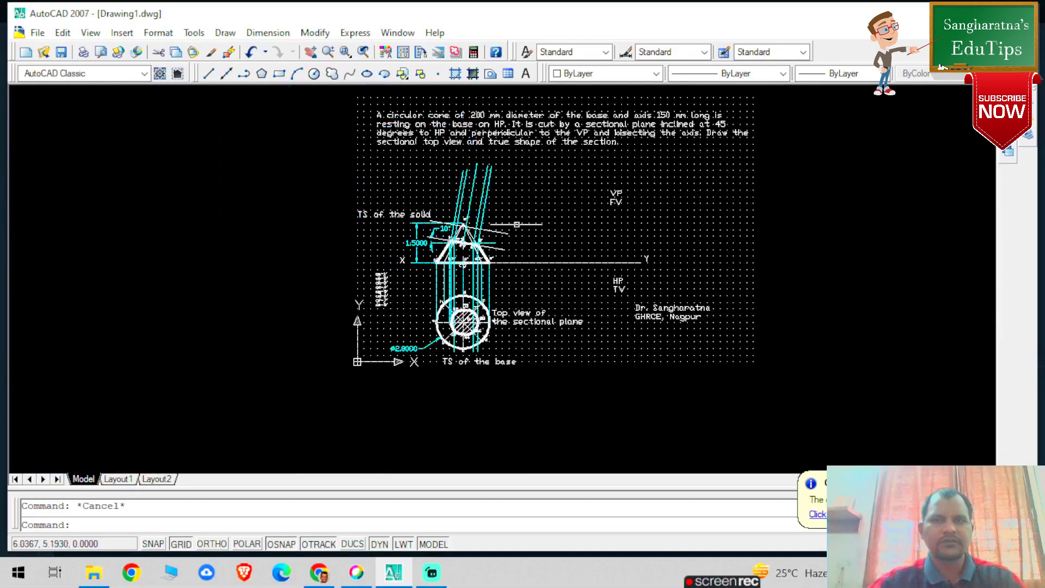
pyautogui.scroll(4, 508, 182)
pyautogui.scroll(-3, 508, 182)
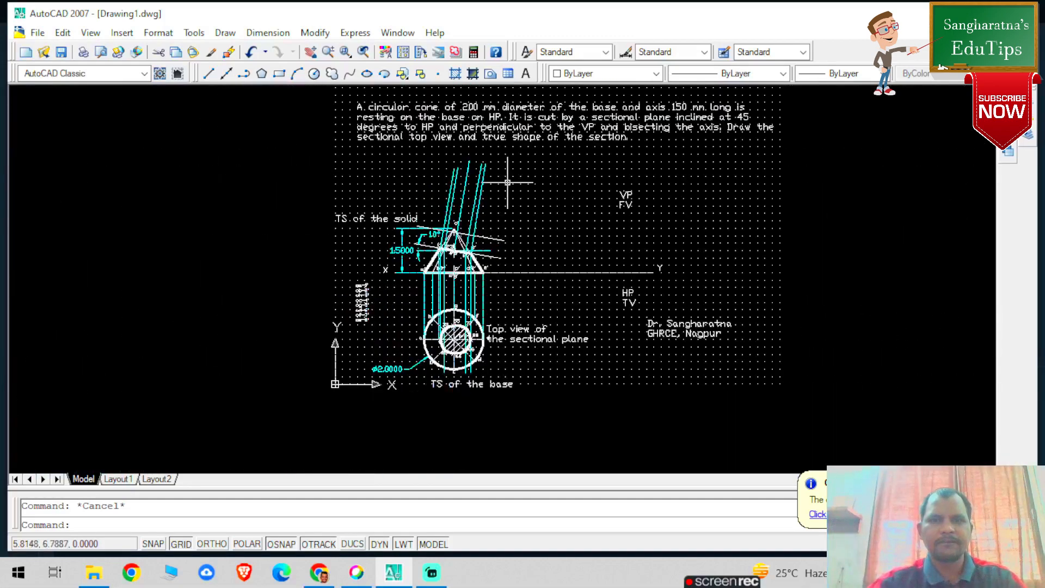
pyautogui.scroll(3, 543, 296)
pyautogui.scroll(2, 449, 292)
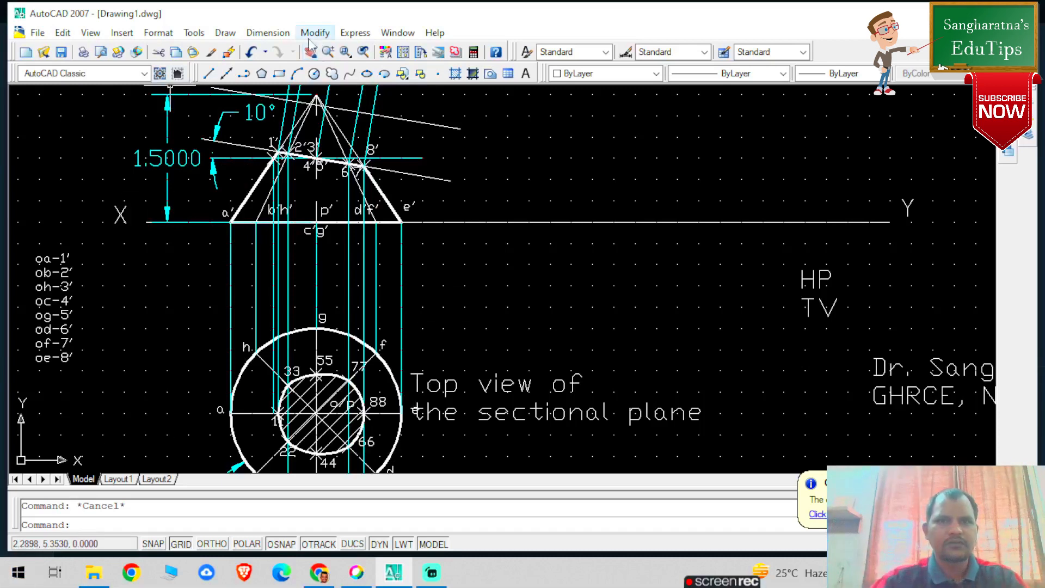
pyautogui.click(267, 33)
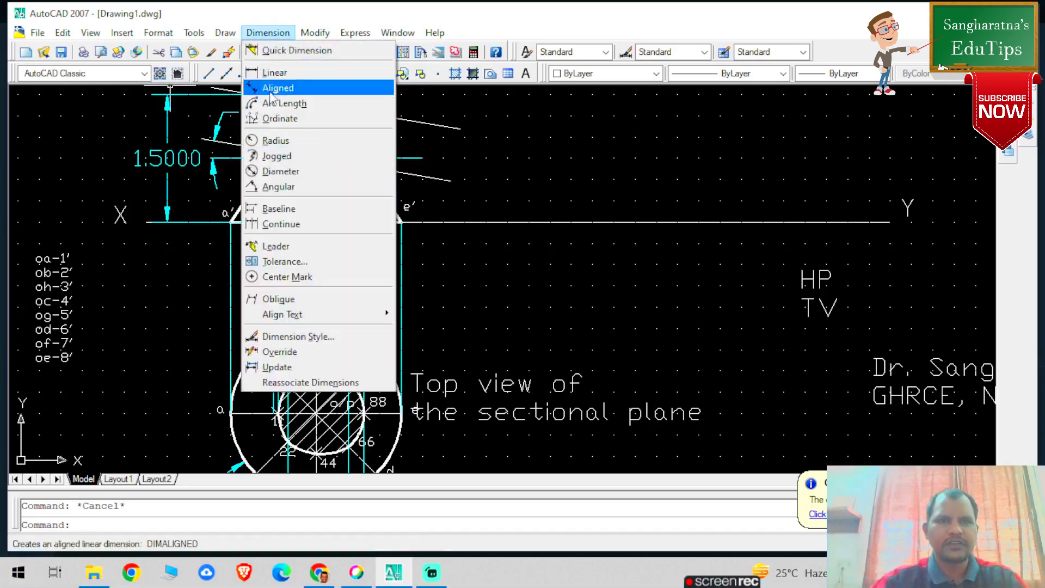
pyautogui.click(271, 90)
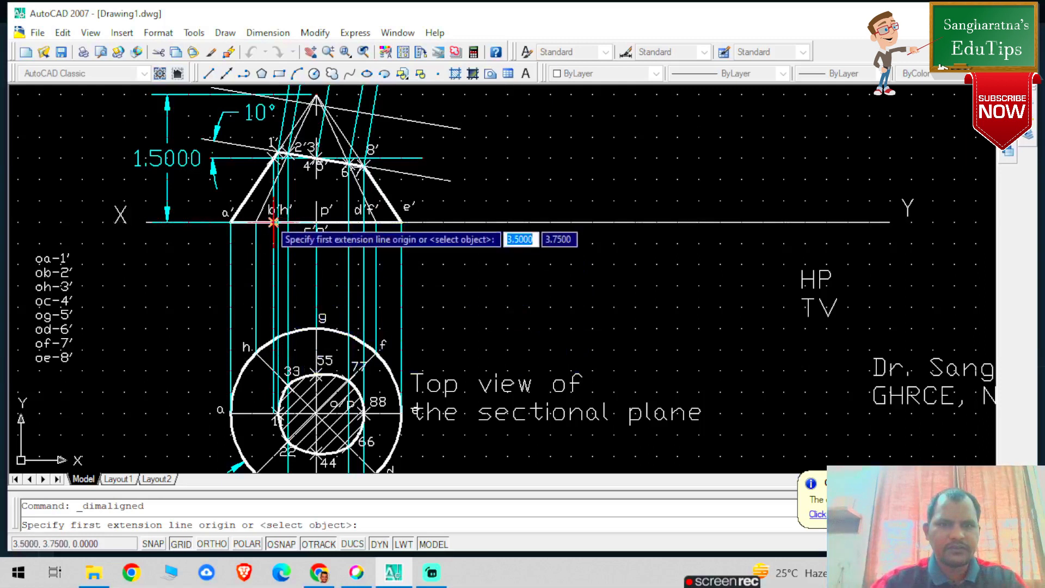
pyautogui.click(273, 222)
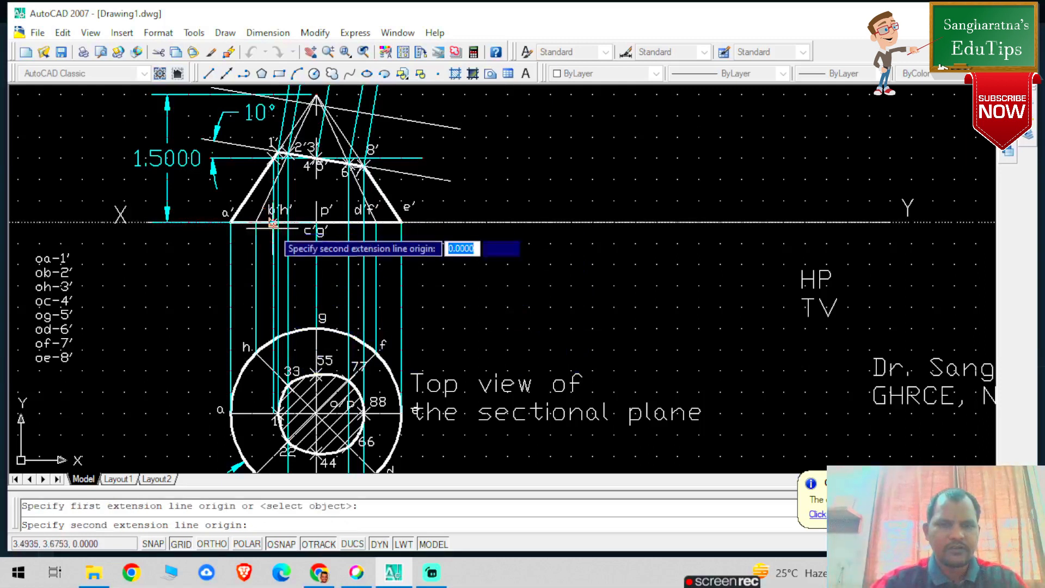
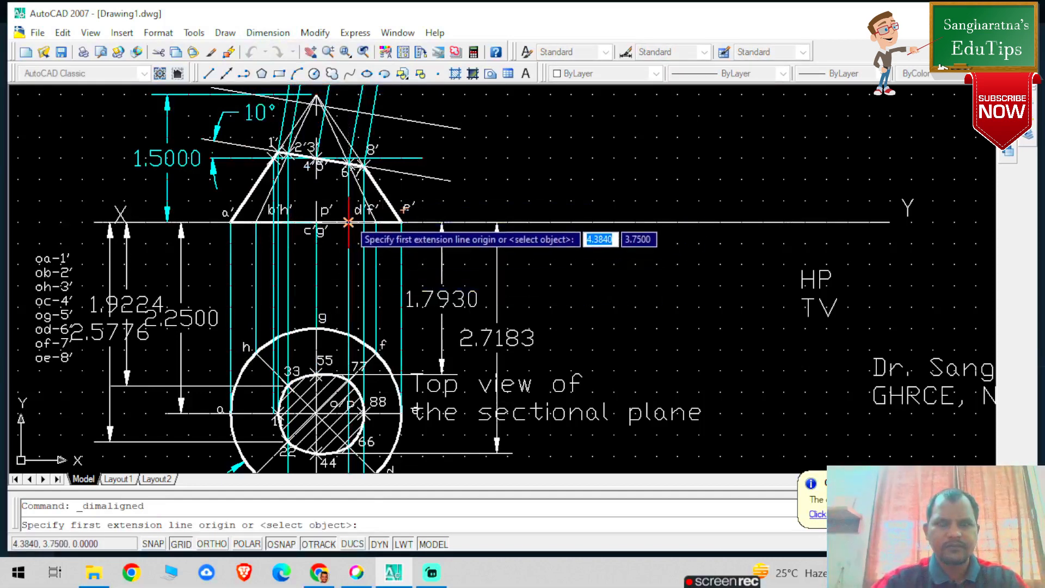
# Try twice to place an aligned dimension from the XY line down to point 7 in the top view, undoing each attempt
pyautogui.click(348, 222)
pyautogui.click(348, 381)
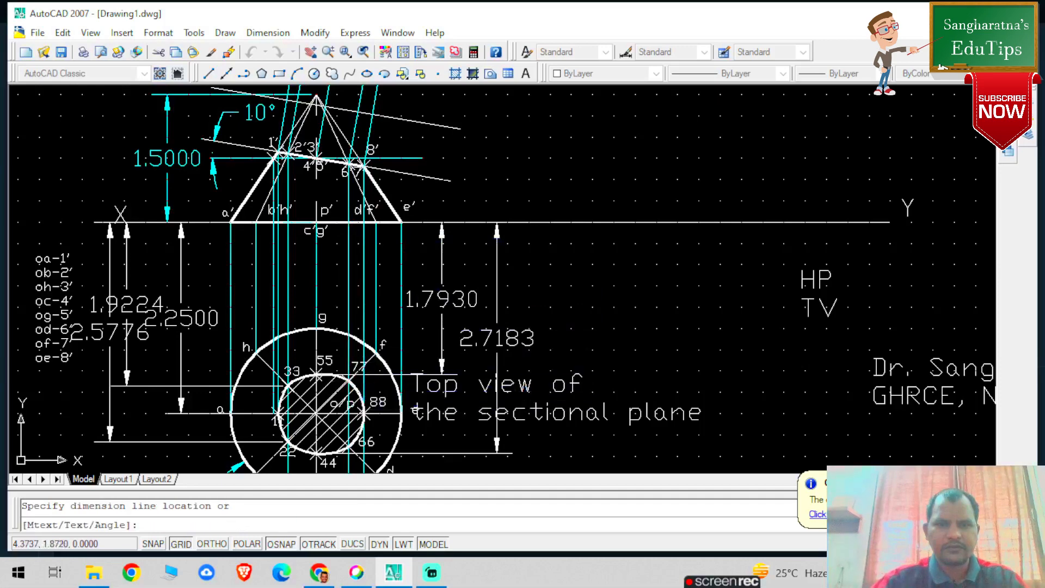
pyautogui.click(571, 368)
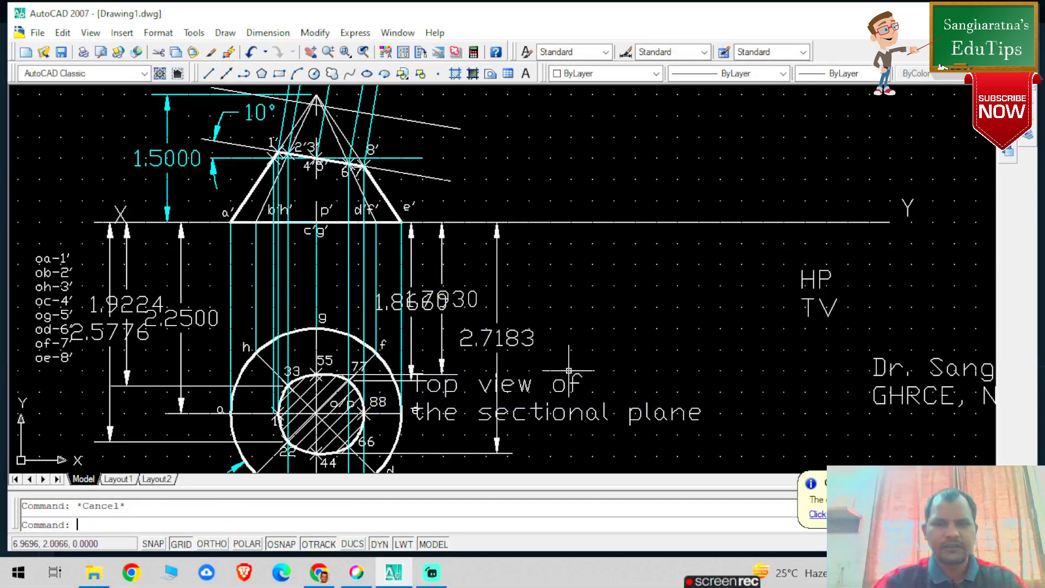
pyautogui.hotkey('ctrl', 'z')
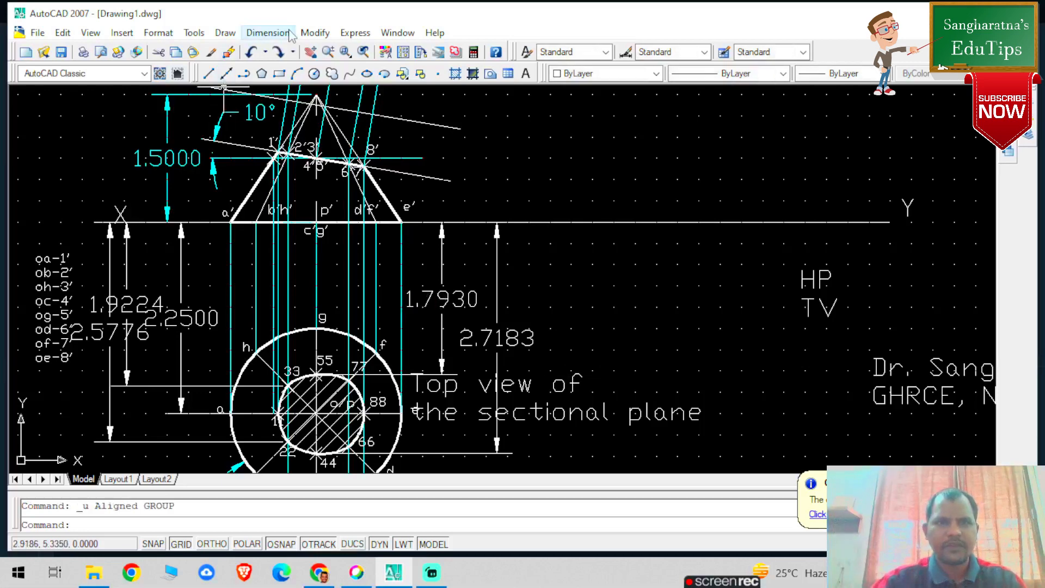
pyautogui.click(268, 33)
pyautogui.click(278, 88)
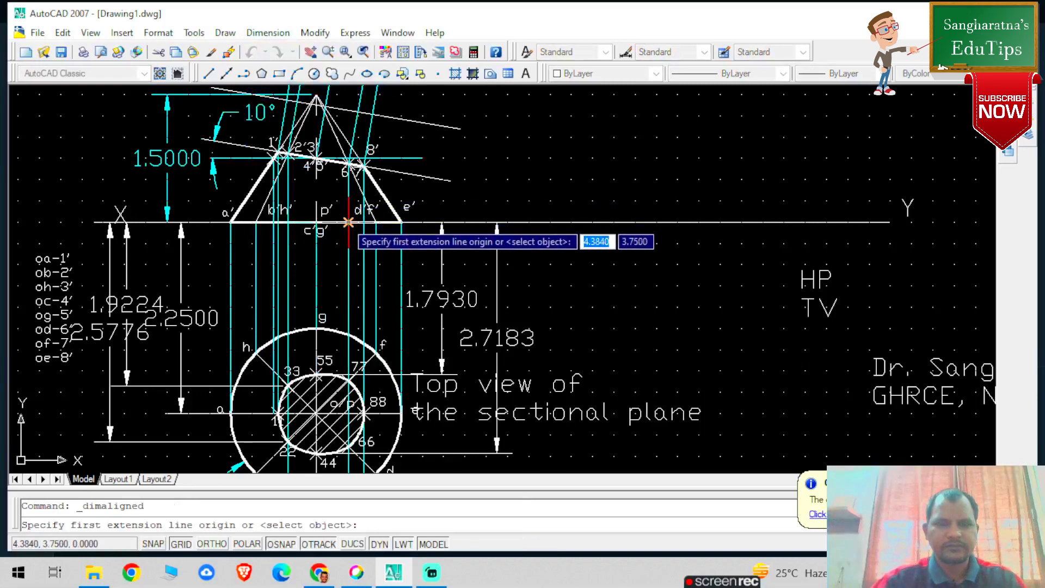
pyautogui.click(349, 222)
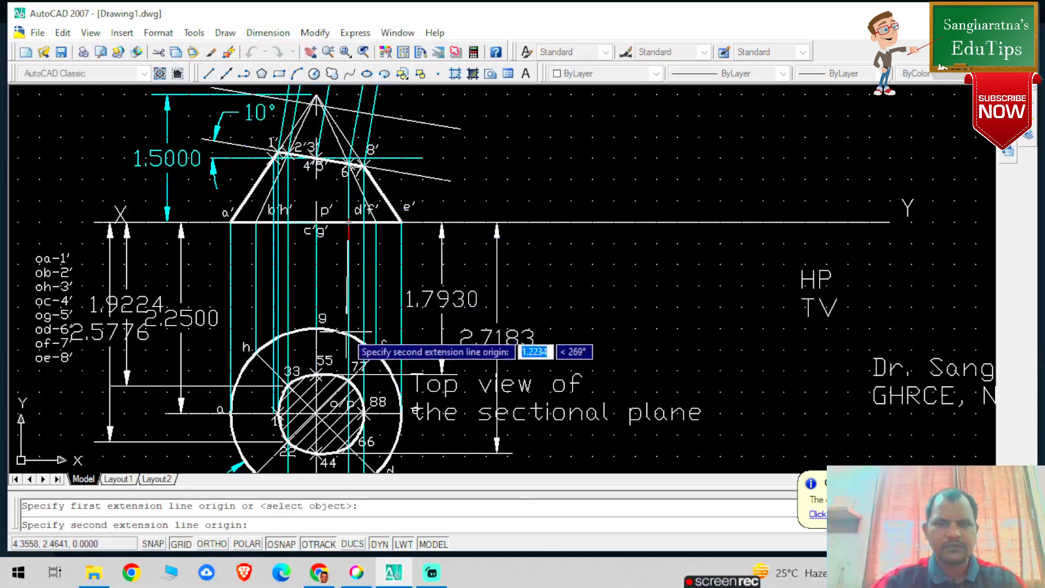
pyautogui.click(347, 380)
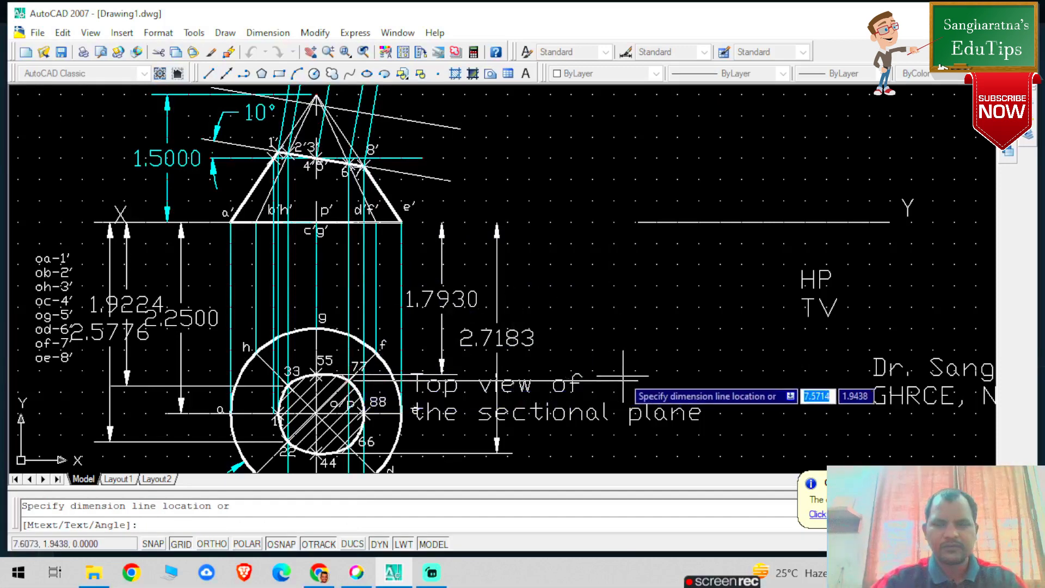
pyautogui.click(566, 370)
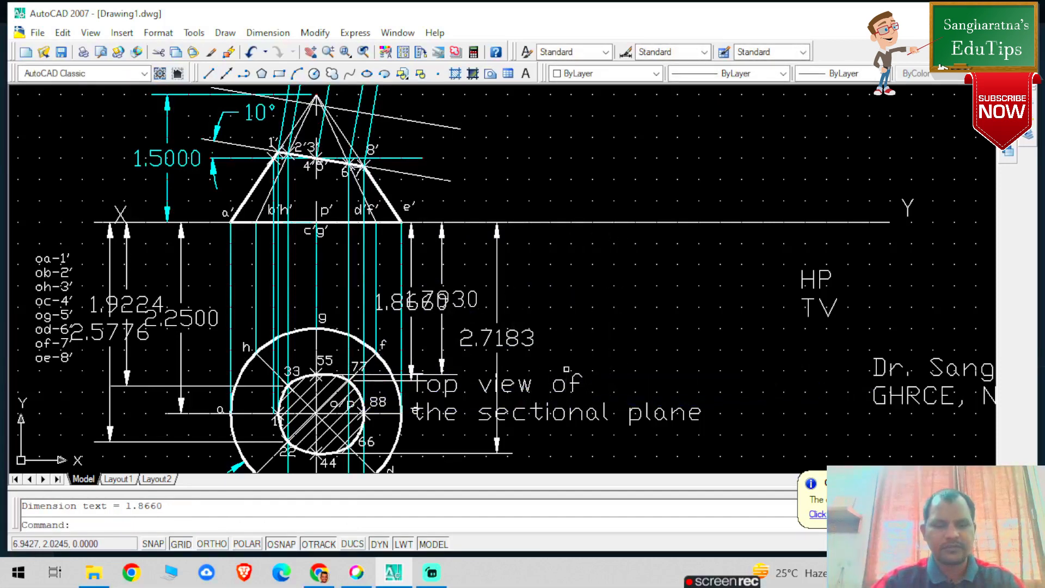
pyautogui.hotkey('ctrl', 'z')
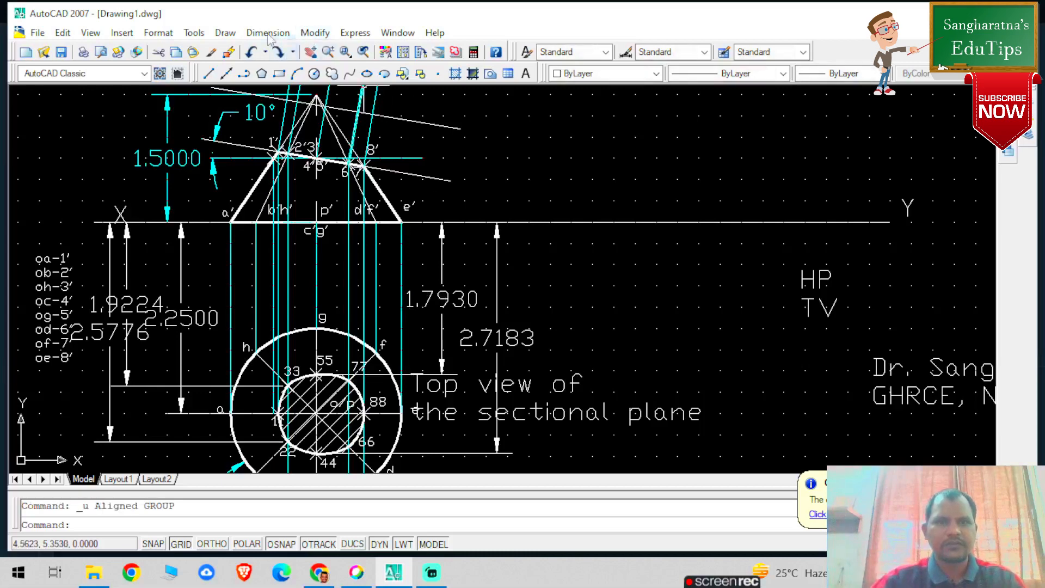
# Add an aligned dimension from point 7 in the top view up to the XY line, placed to the right of the 2.7183 dimension
pyautogui.click(268, 33)
pyautogui.click(281, 89)
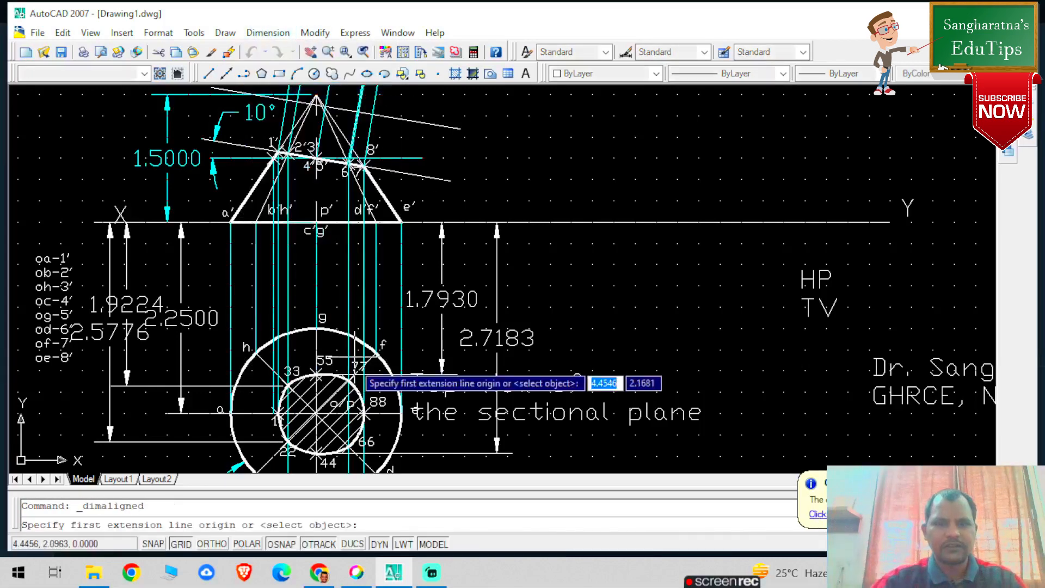
pyautogui.click(349, 381)
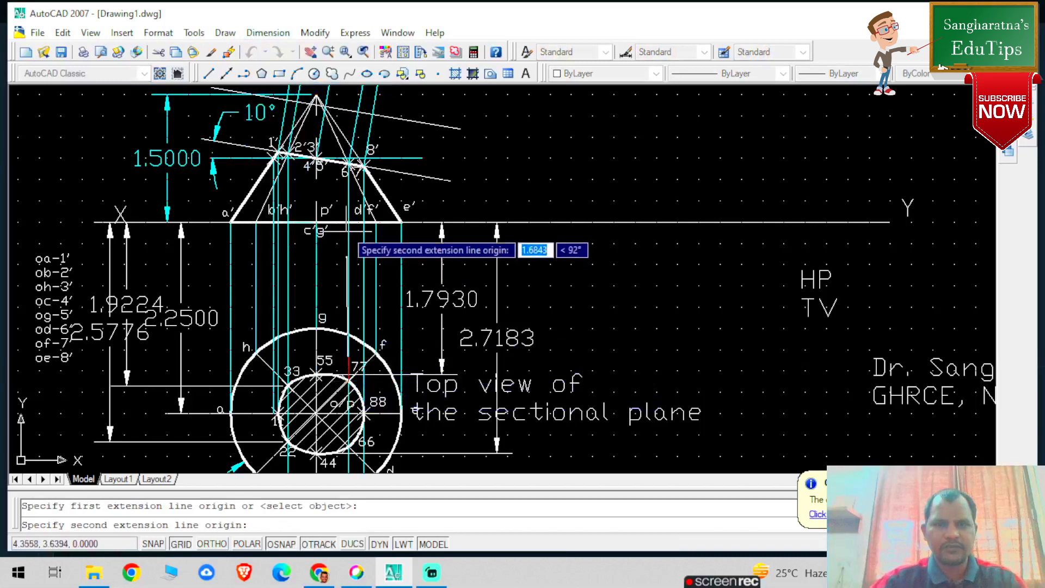
pyautogui.click(347, 223)
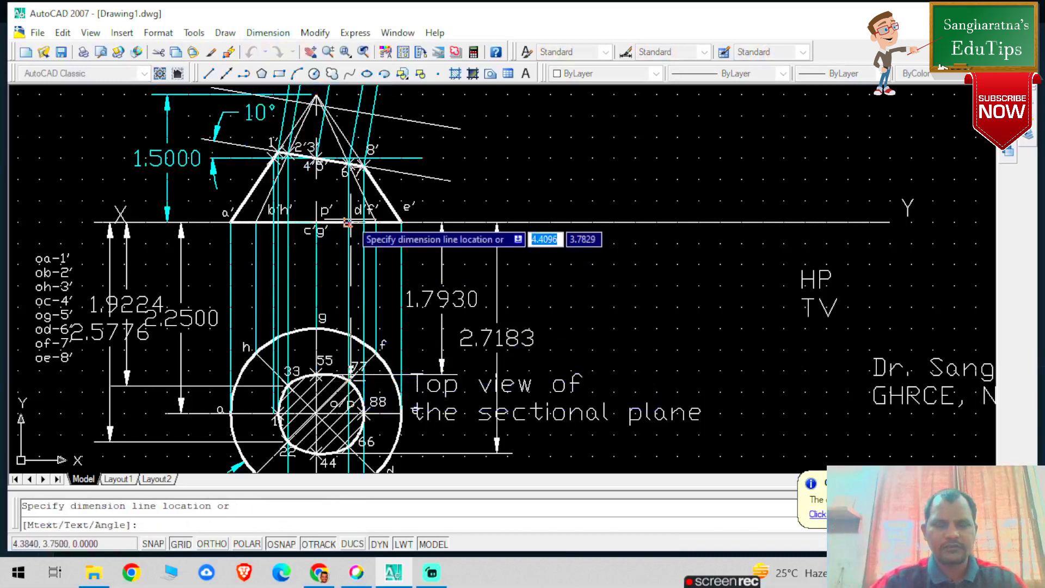
pyautogui.click(584, 254)
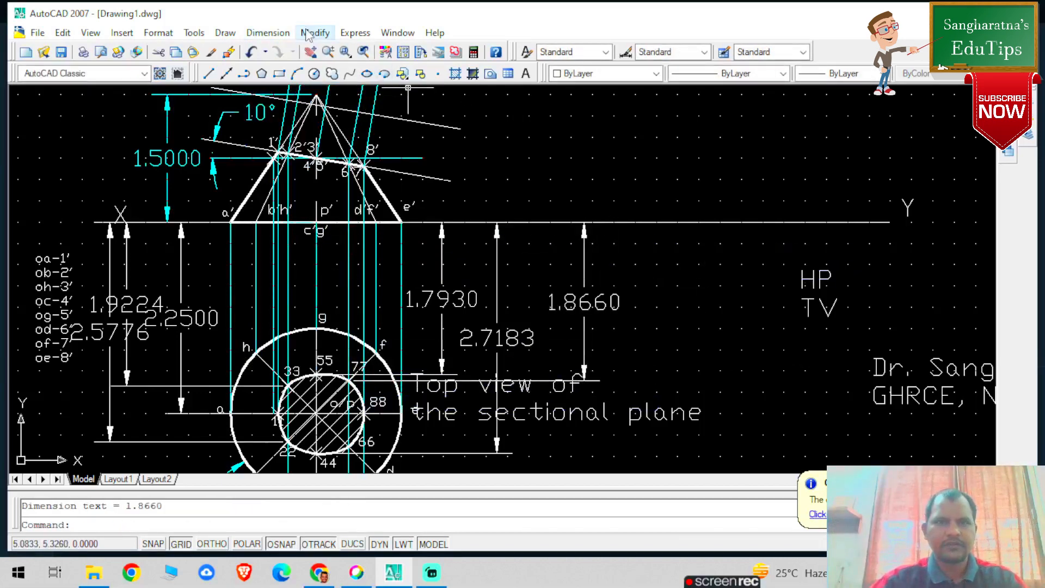
# Add an aligned dimension from point 6 in the top view up to the XY line, placed just right of point 7's dimension
pyautogui.click(268, 33)
pyautogui.click(279, 87)
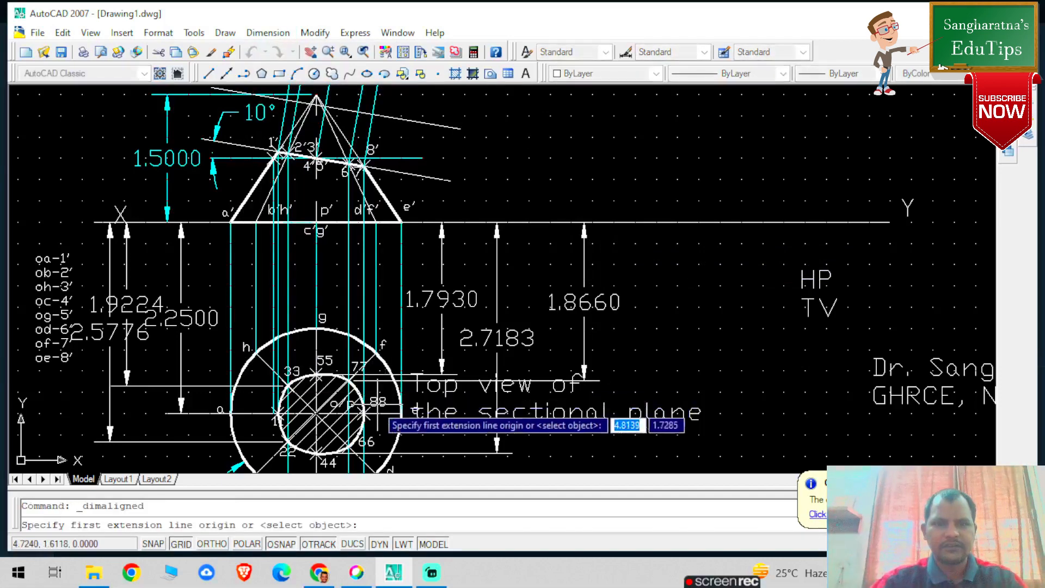
pyautogui.click(347, 445)
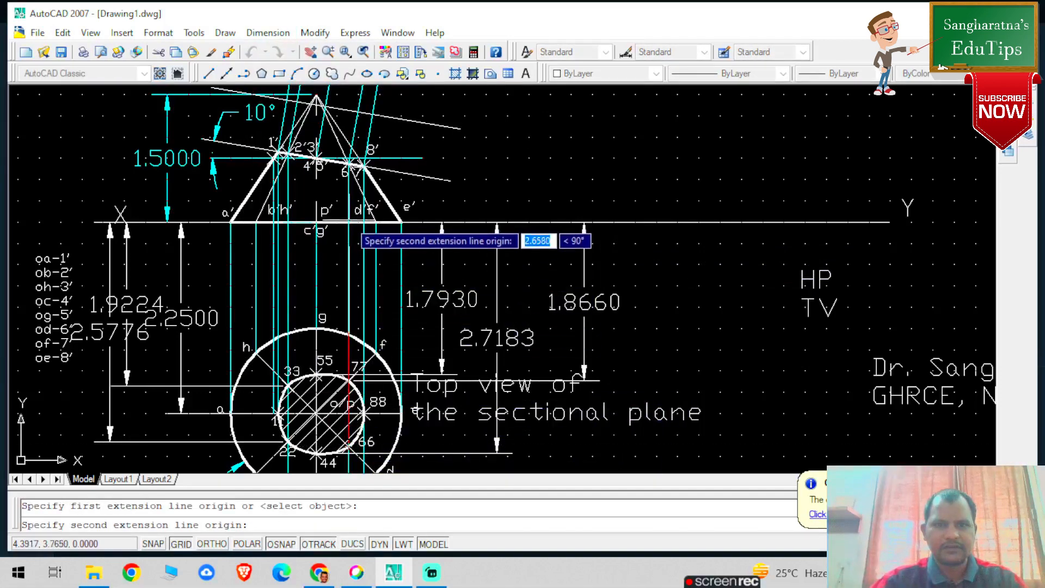
pyautogui.click(350, 223)
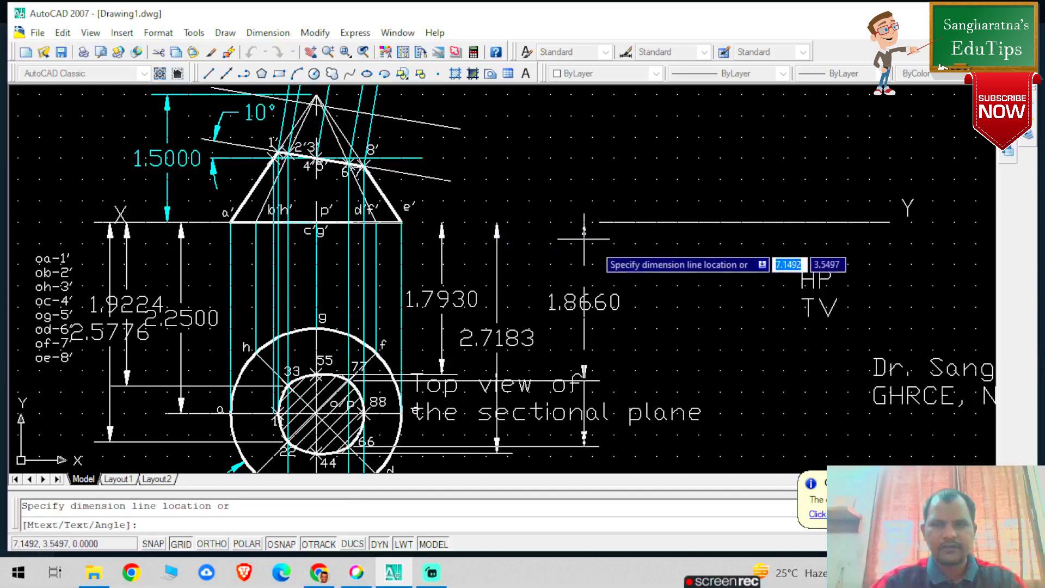
pyautogui.click(641, 280)
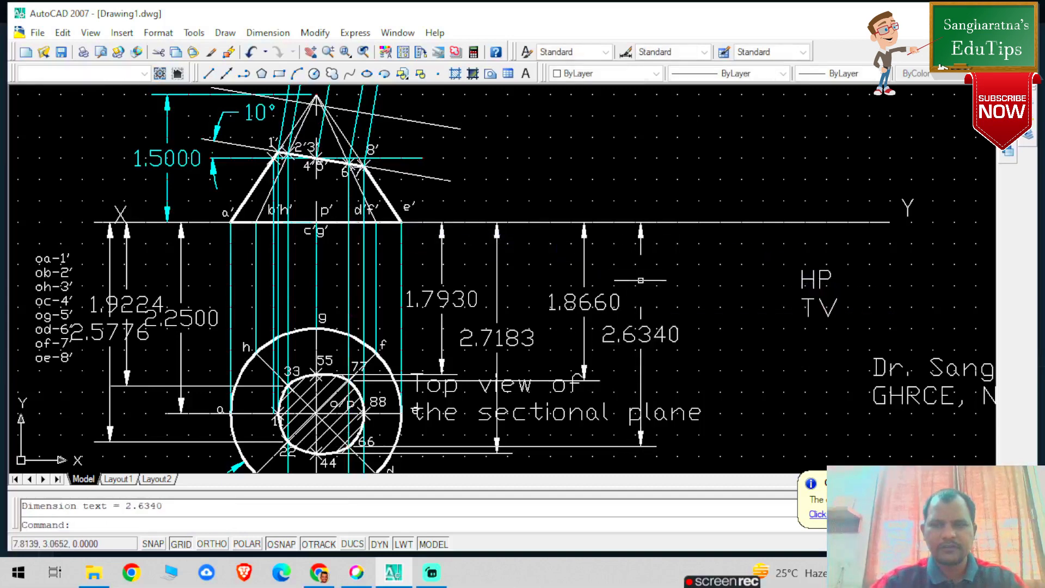
# Add an aligned dimension from point 8 in the top view up to the XY line, placed right of point 6's dimension
pyautogui.click(282, 34)
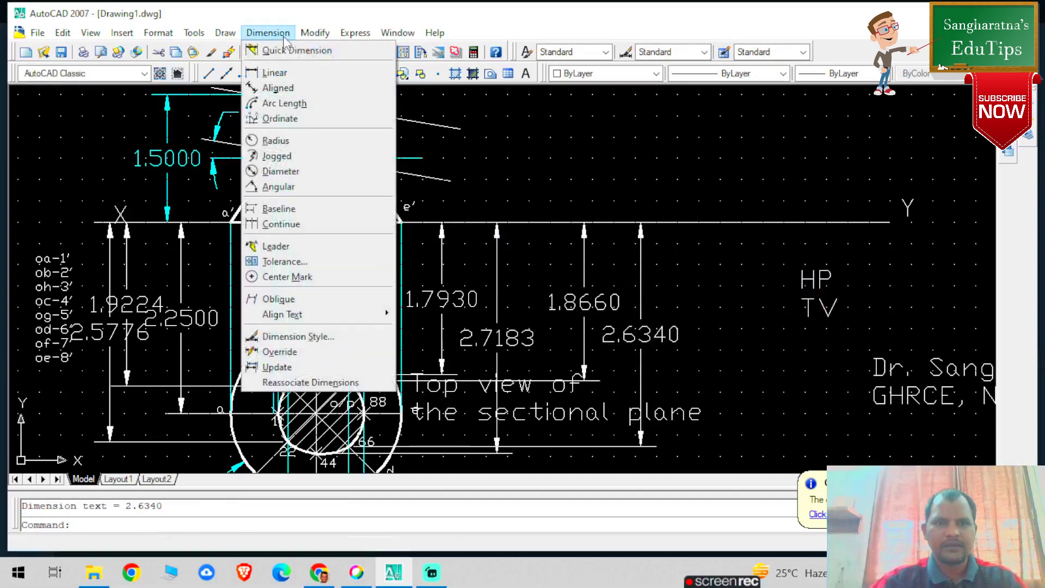
pyautogui.click(278, 88)
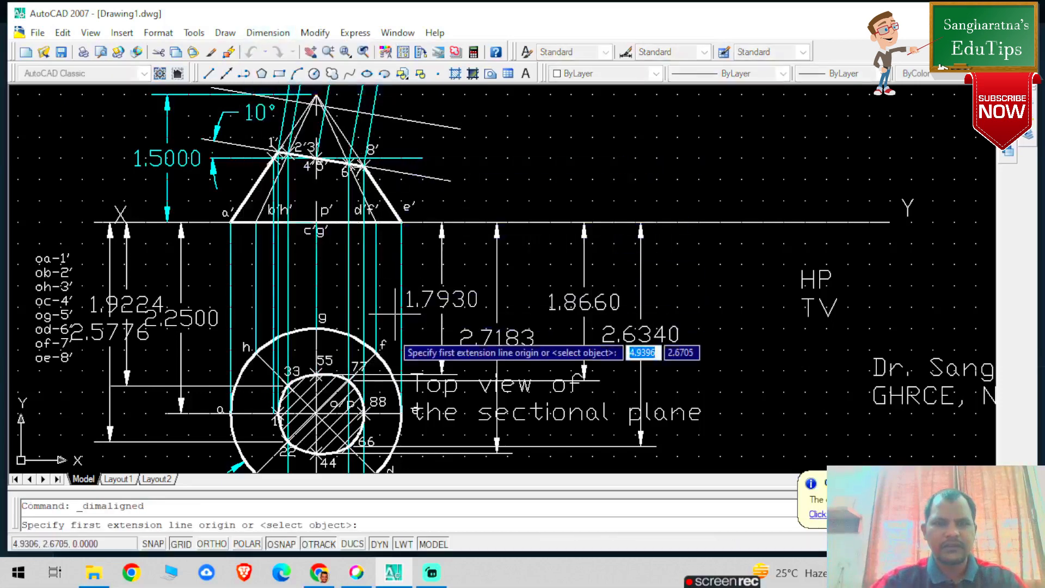
pyautogui.click(363, 413)
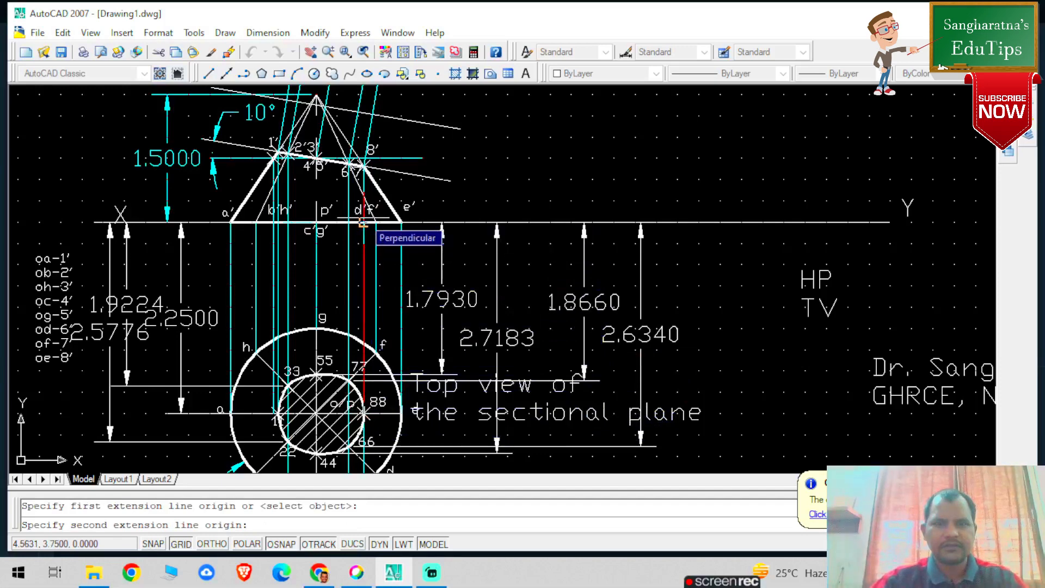
pyautogui.click(363, 222)
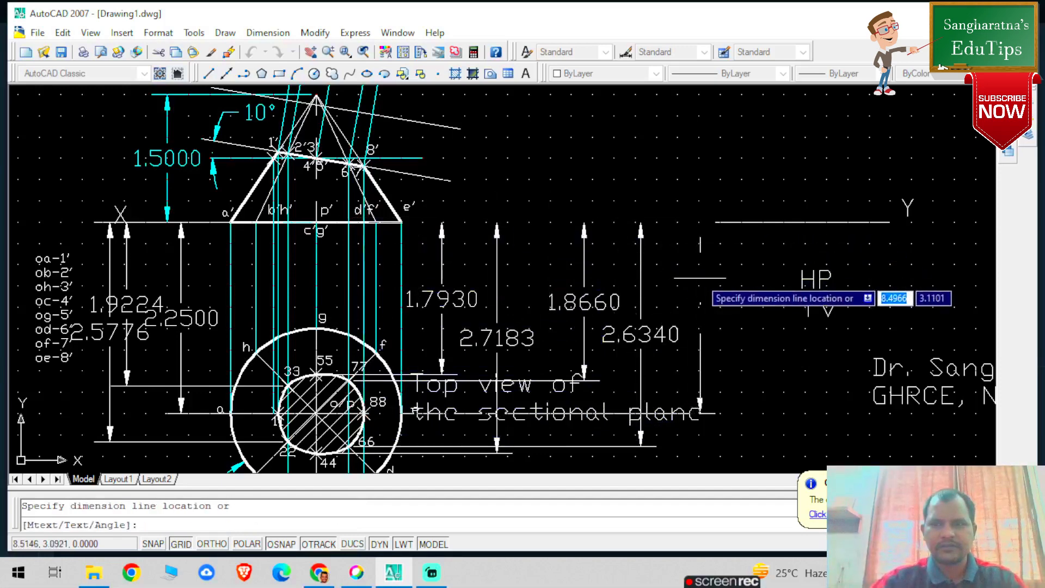
pyautogui.click(712, 285)
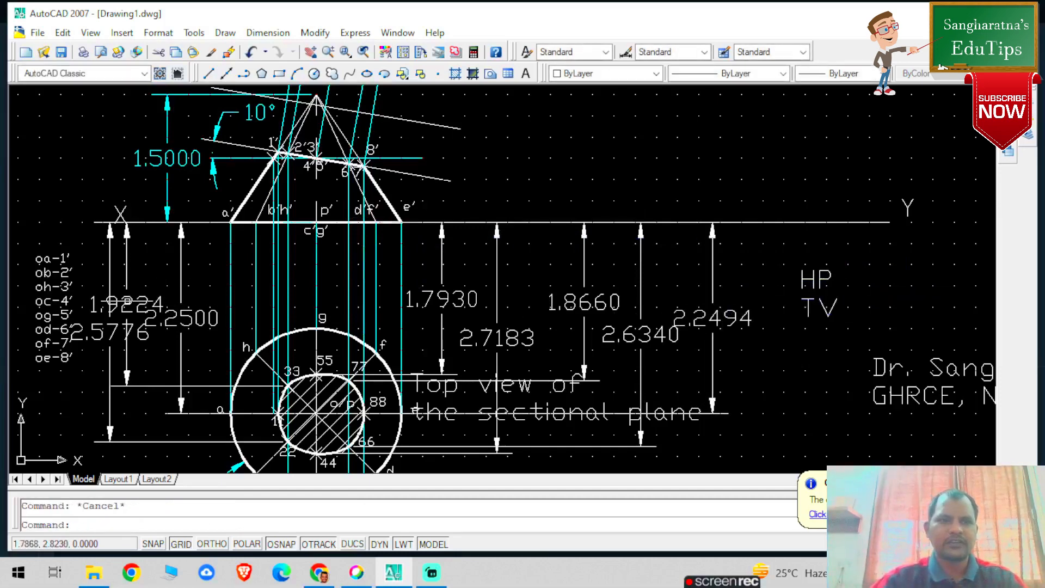
# Change the color of all eight vertical dimensions below the XY line to cyan
pyautogui.click(147, 312)
pyautogui.click(118, 332)
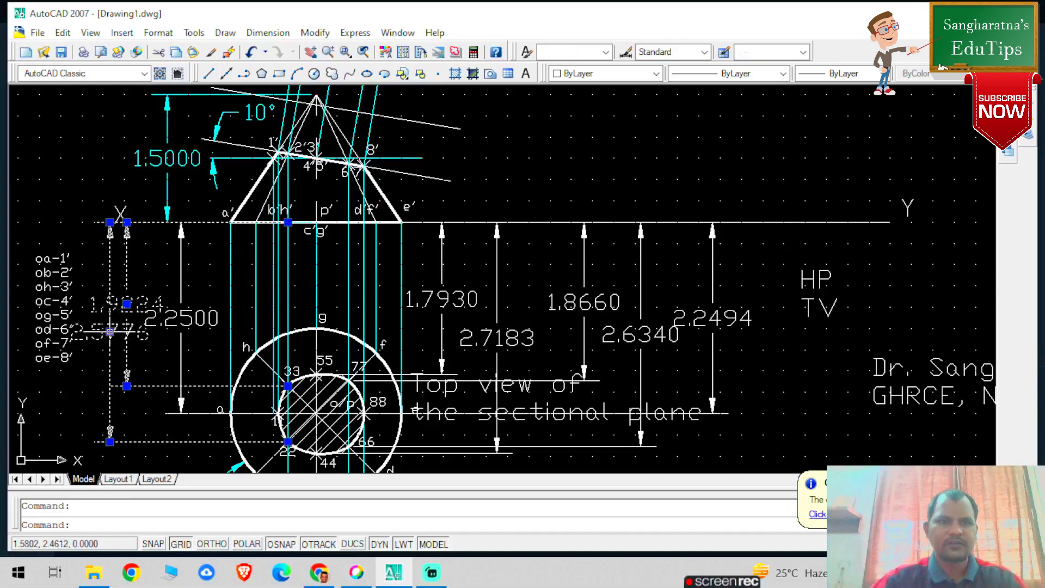
pyautogui.click(183, 318)
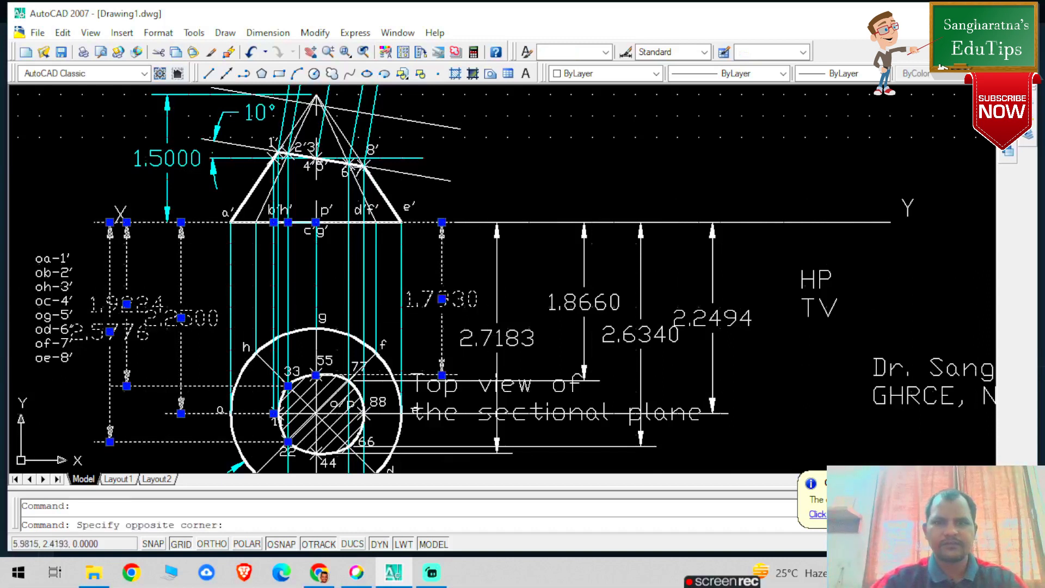
pyautogui.click(497, 338)
pyautogui.click(523, 337)
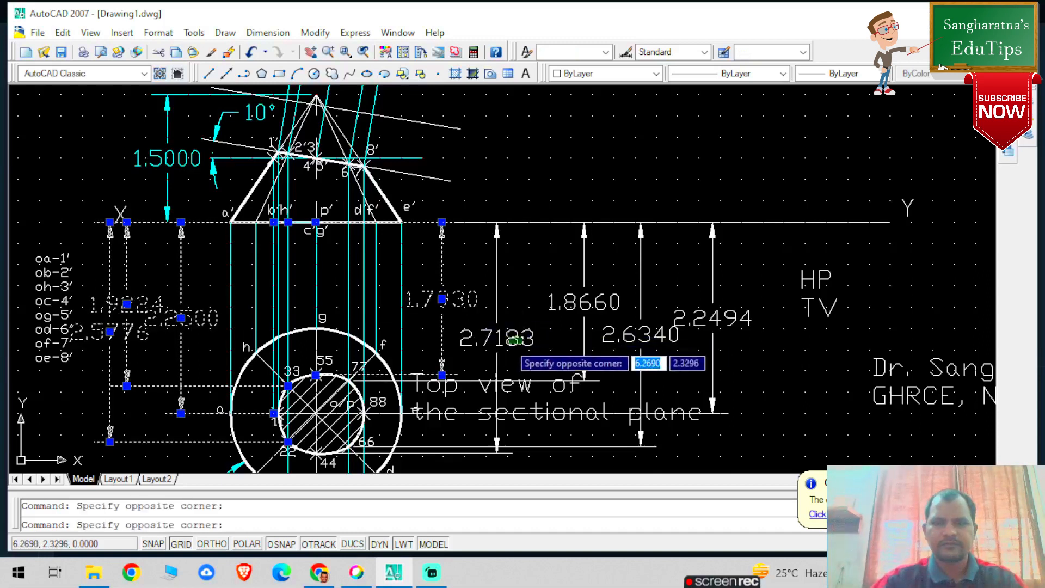
pyautogui.click(514, 341)
pyautogui.click(586, 303)
pyautogui.click(610, 334)
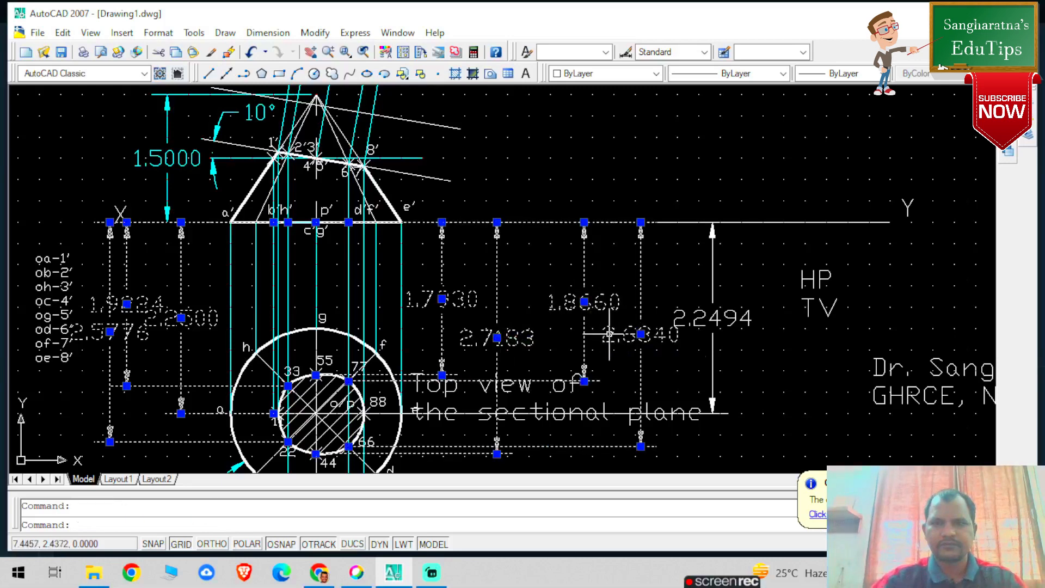
pyautogui.click(708, 318)
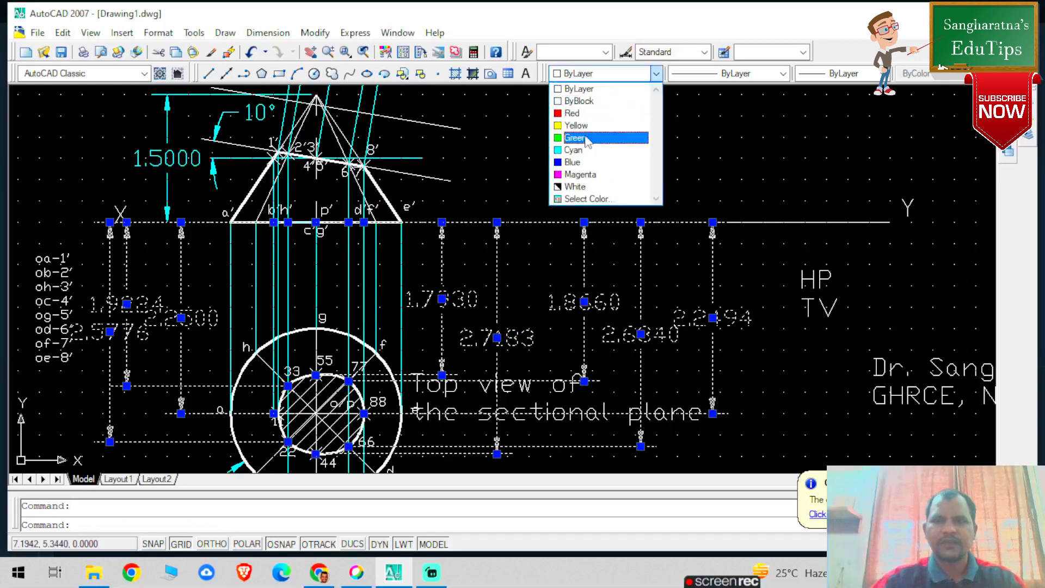
pyautogui.click(588, 147)
pyautogui.press('Escape')
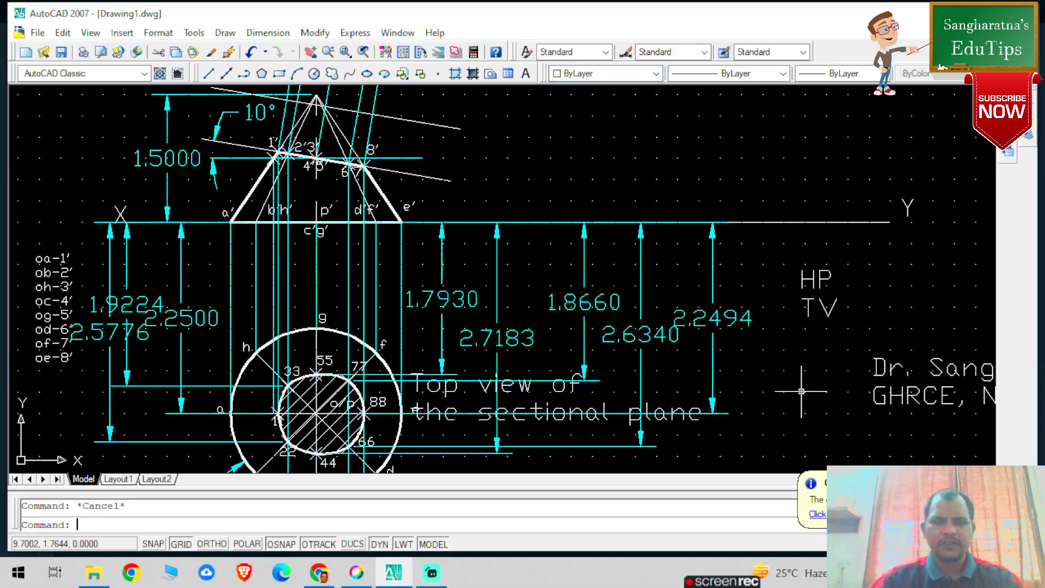
# Examine the inclined projectors above the cone and the dimensioned distances in the sectional top view, ending with the whole drawing in view
pyautogui.scroll(-1, 527, 369)
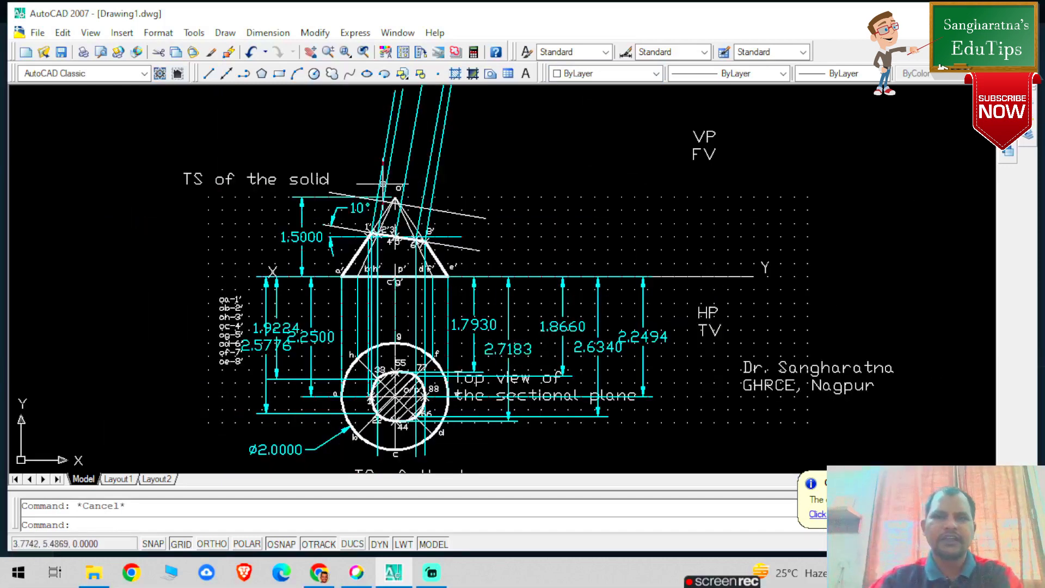
pyautogui.scroll(3, 408, 114)
pyautogui.scroll(-4, 409, 113)
pyautogui.scroll(3, 449, 193)
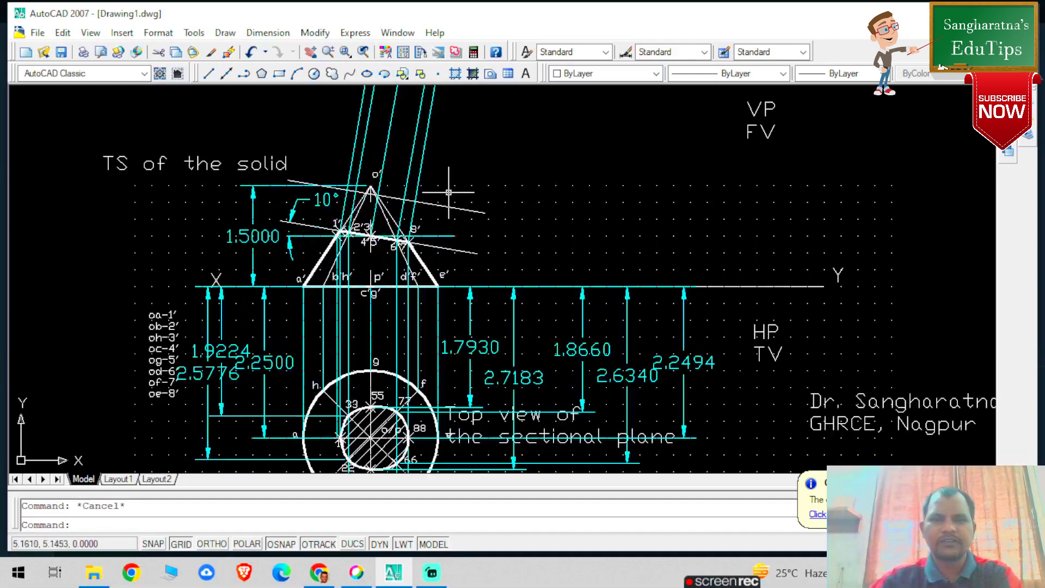
pyautogui.scroll(1, 424, 154)
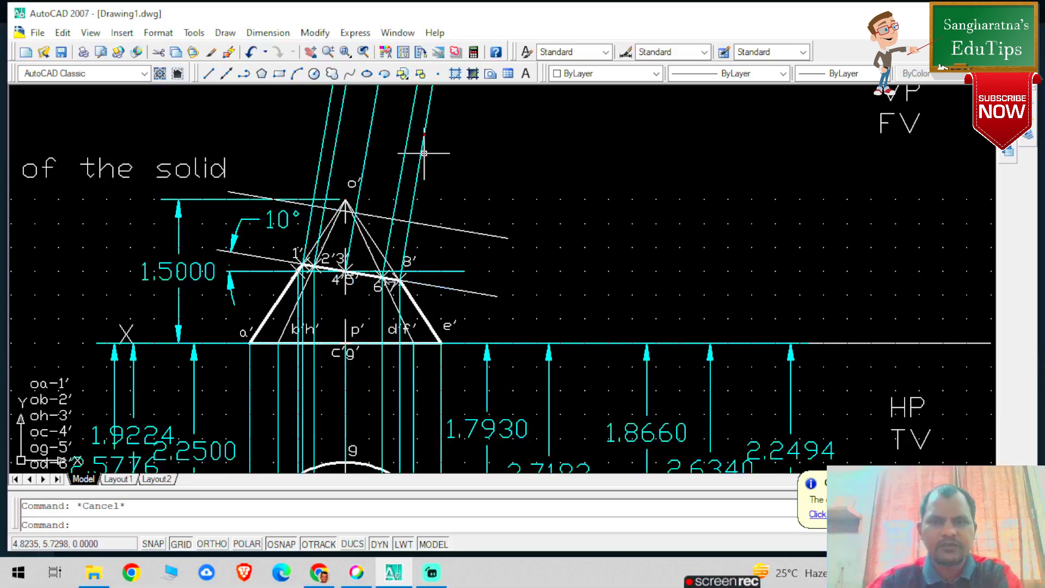
pyautogui.scroll(-1, 424, 154)
pyautogui.scroll(3, 386, 141)
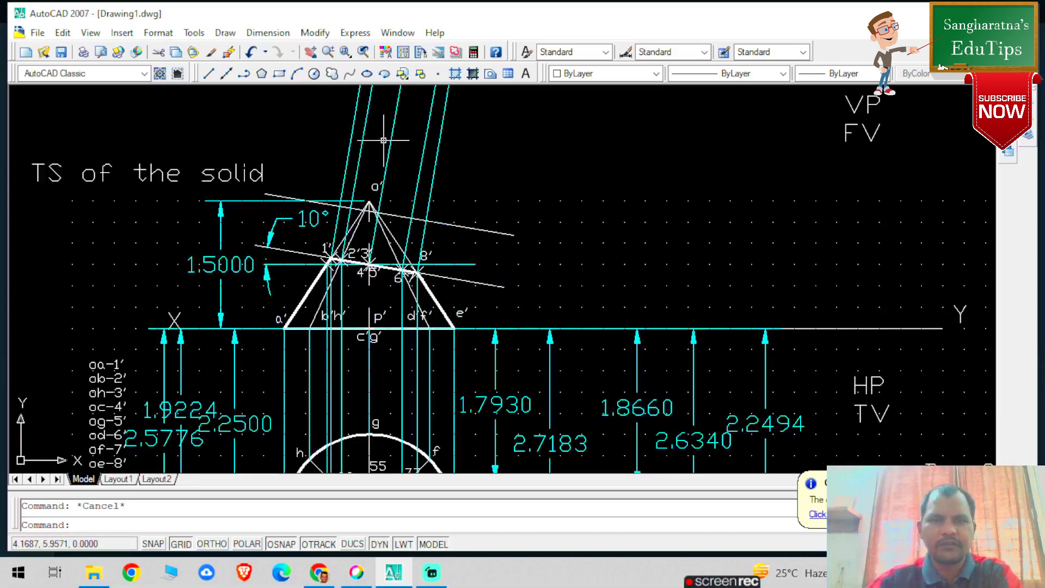
pyautogui.scroll(-4, 384, 141)
pyautogui.scroll(2, 376, 104)
pyautogui.scroll(-3, 376, 103)
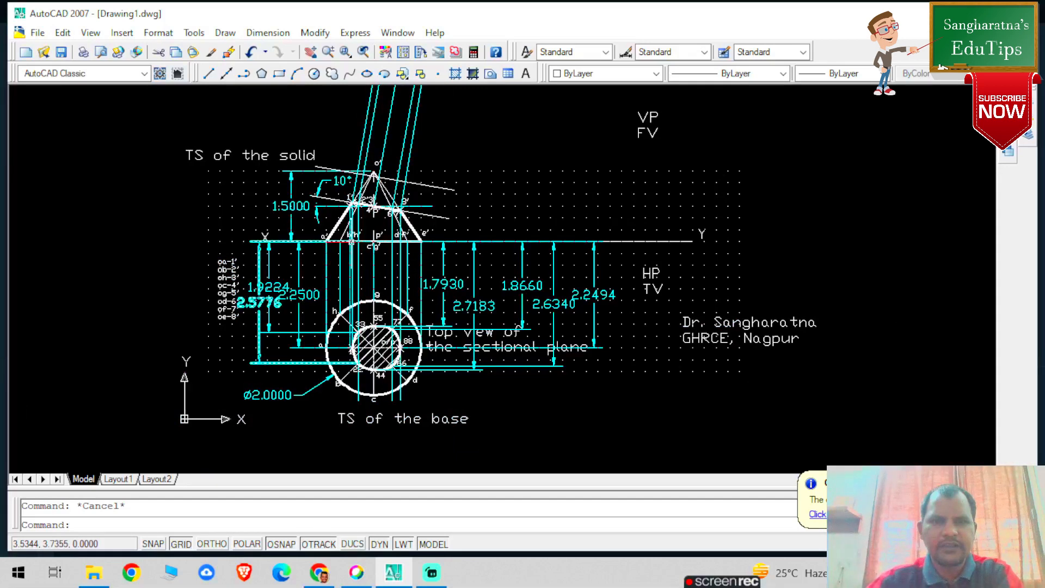
pyautogui.scroll(5, 350, 343)
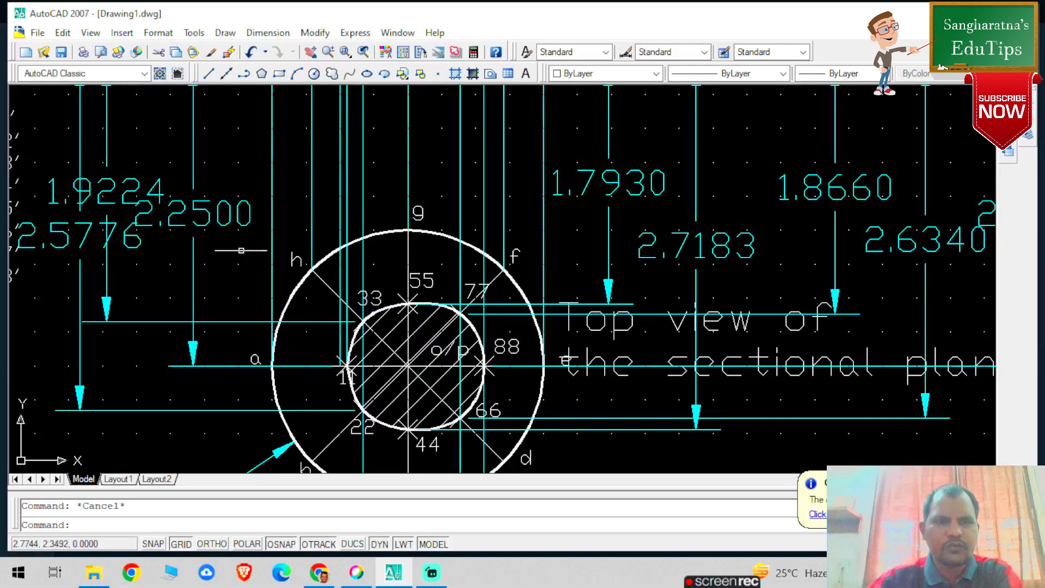
pyautogui.scroll(4, 387, 244)
pyautogui.scroll(-10, 387, 163)
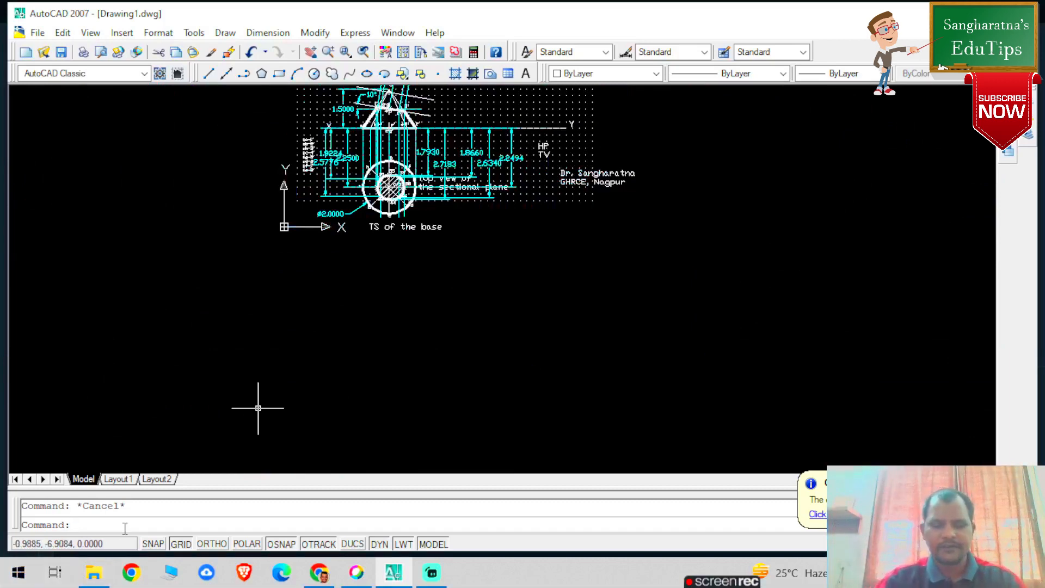
pyautogui.write('z')
pyautogui.press('Return')
pyautogui.write('a')
pyautogui.press('Return')
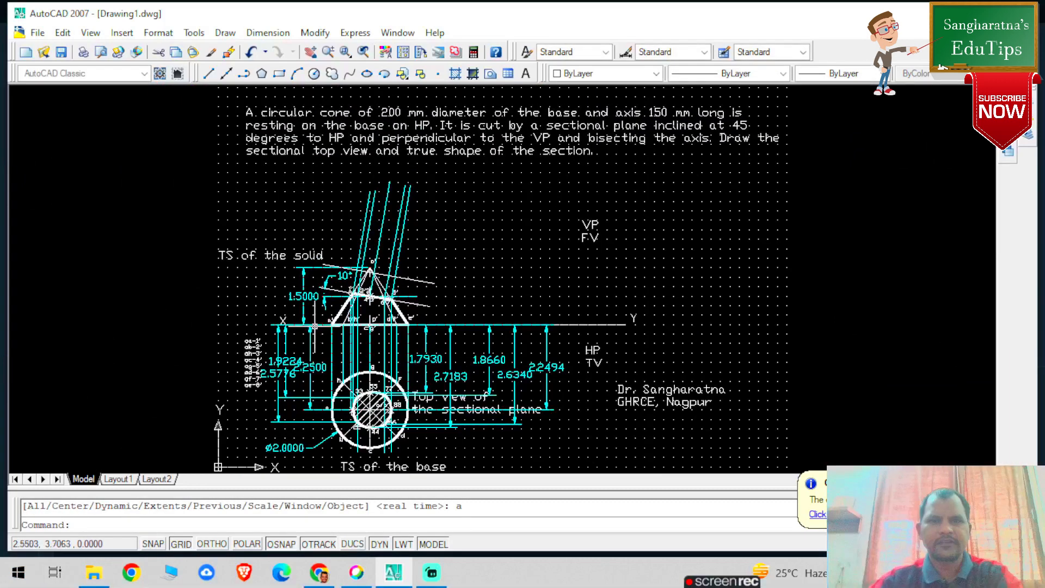
# Draw a line 2.25 long at 80° from where the 1' projector crosses the upper inclined reference line
pyautogui.scroll(4, 359, 231)
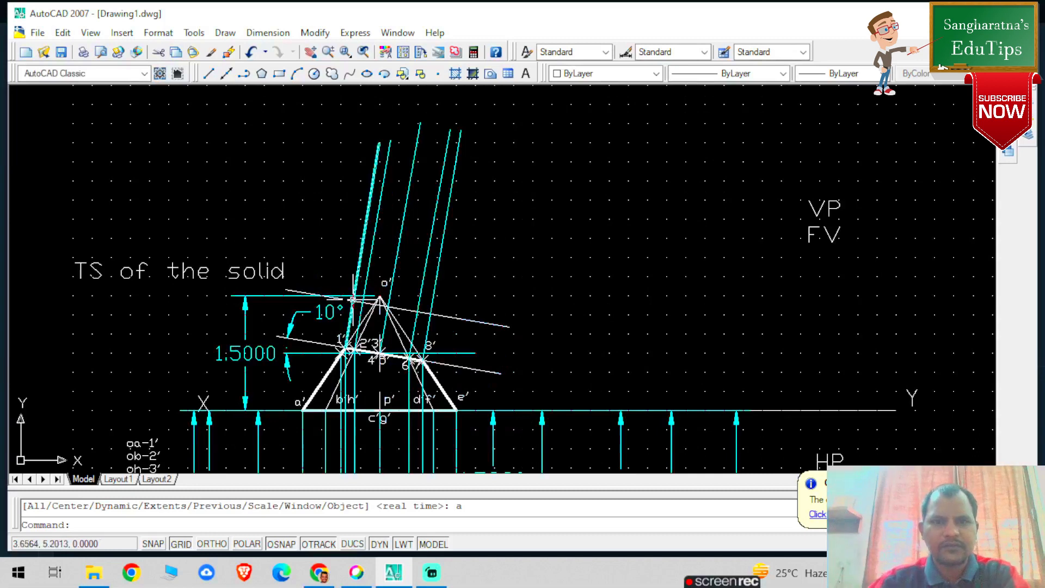
pyautogui.click(207, 75)
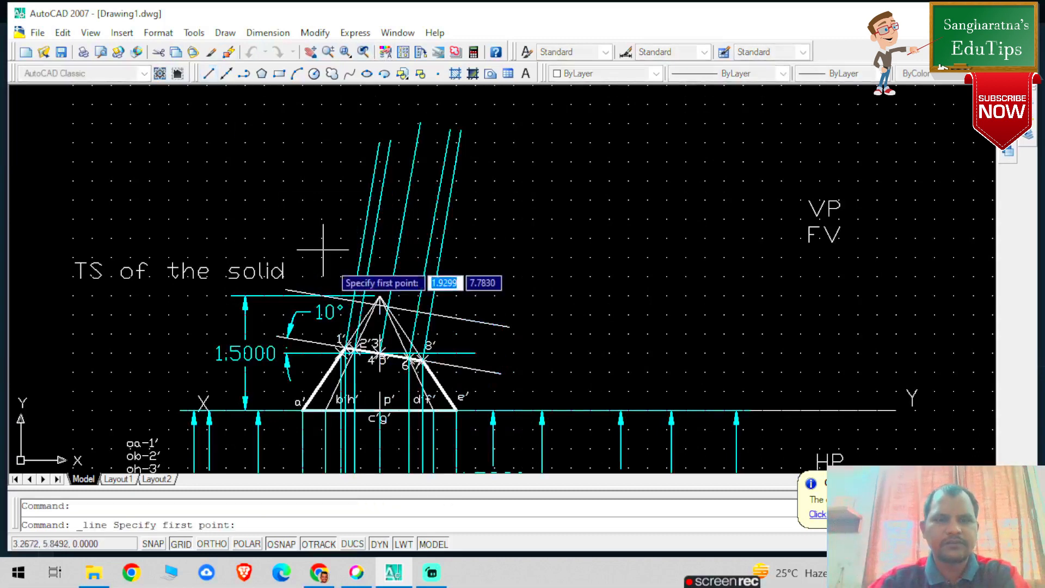
pyautogui.click(353, 300)
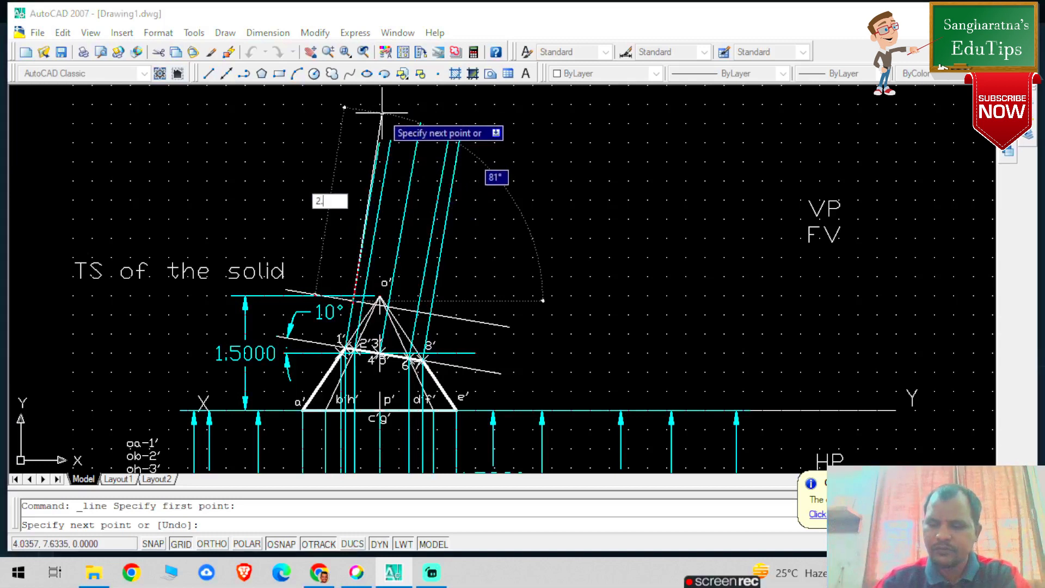
pyautogui.press('Tab')
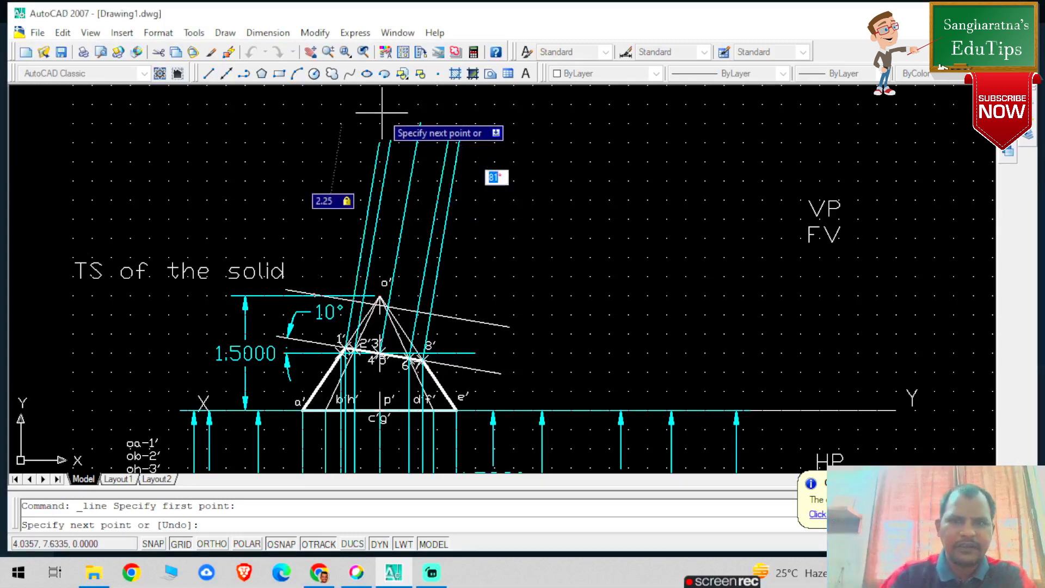
pyautogui.write('80')
pyautogui.press('Return')
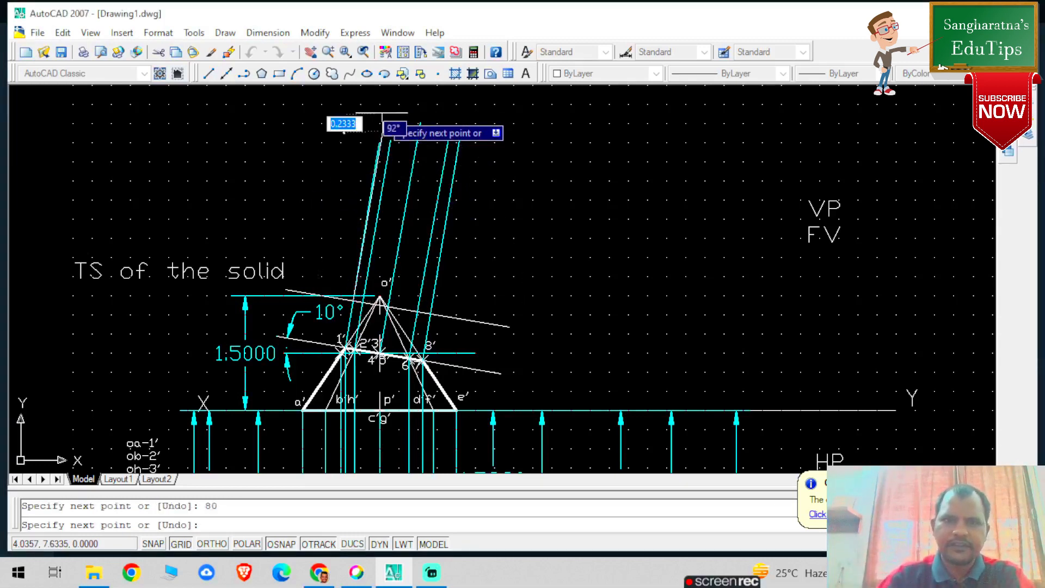
pyautogui.press('Escape')
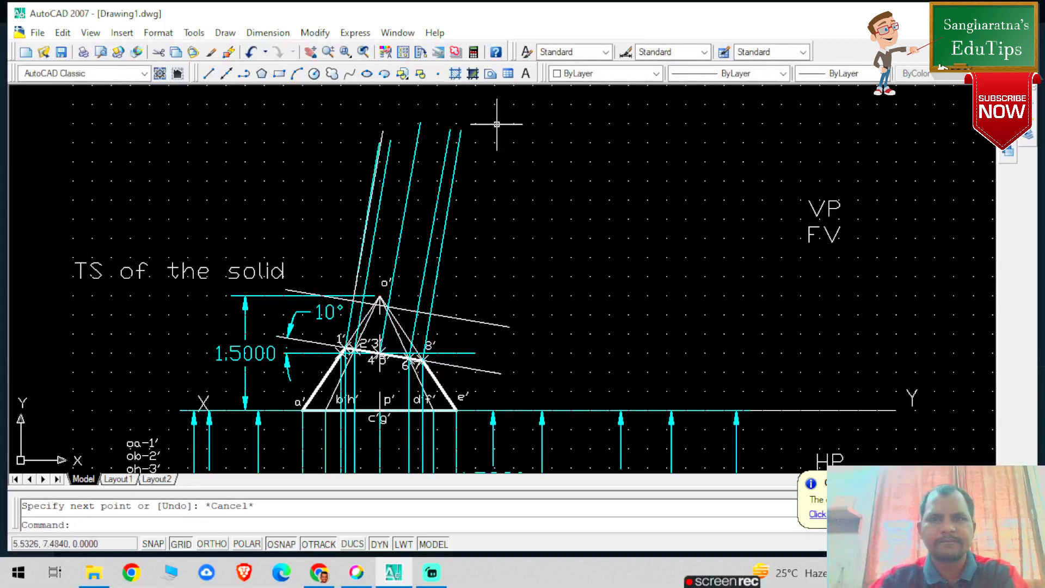
# Place a point at the upper end of the 2.25 construction line
pyautogui.scroll(-5, 481, 110)
pyautogui.scroll(3, 482, 106)
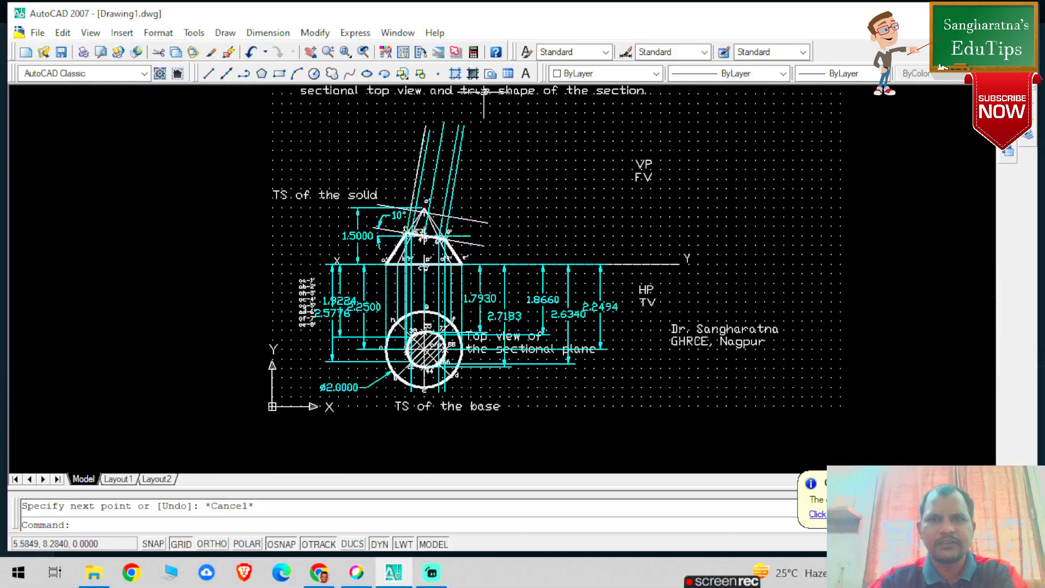
pyautogui.scroll(2, 484, 92)
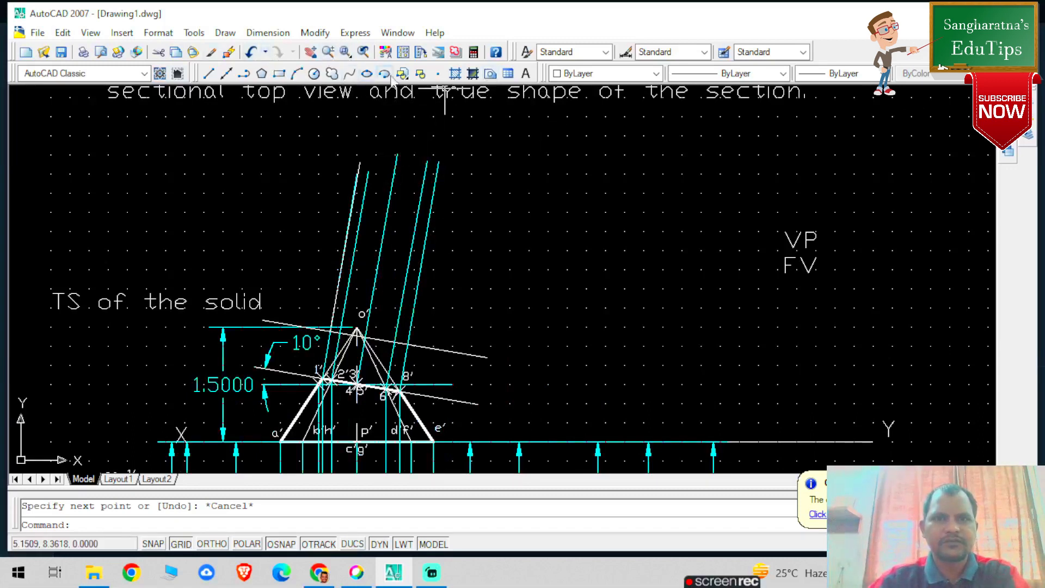
pyautogui.click(437, 74)
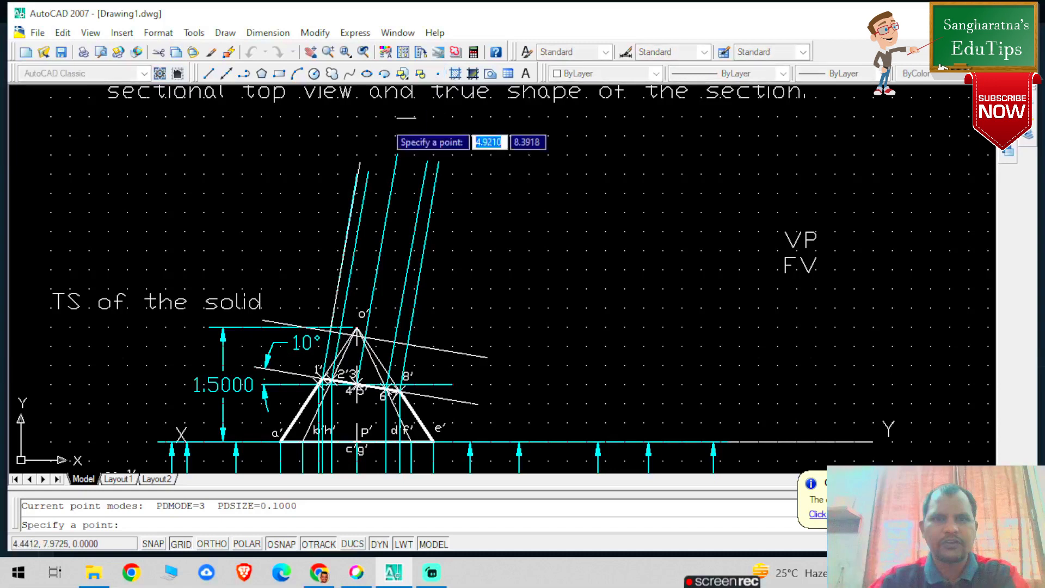
pyautogui.click(359, 162)
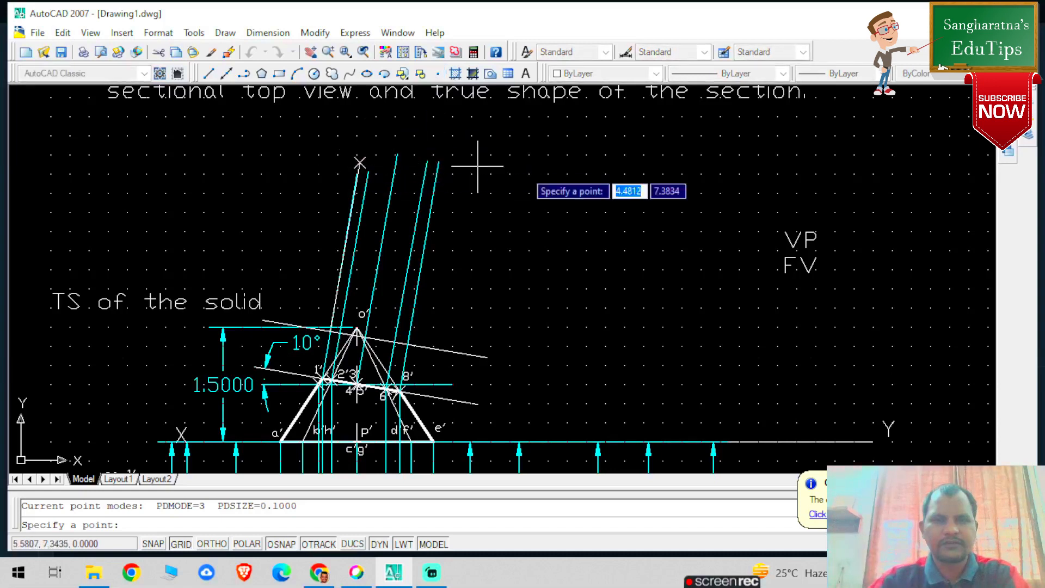
# Undo the stray point on the construction line and erase the line, keeping the point at its upper end
pyautogui.click(346, 241)
pyautogui.press('Escape')
pyautogui.hotkey('ctrl', 'z')
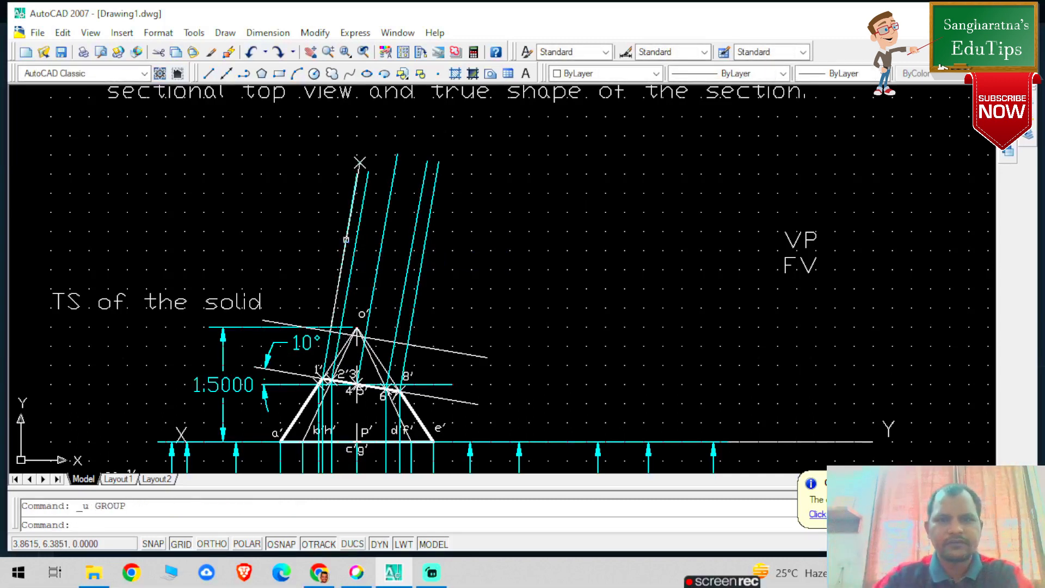
pyautogui.press('Delete')
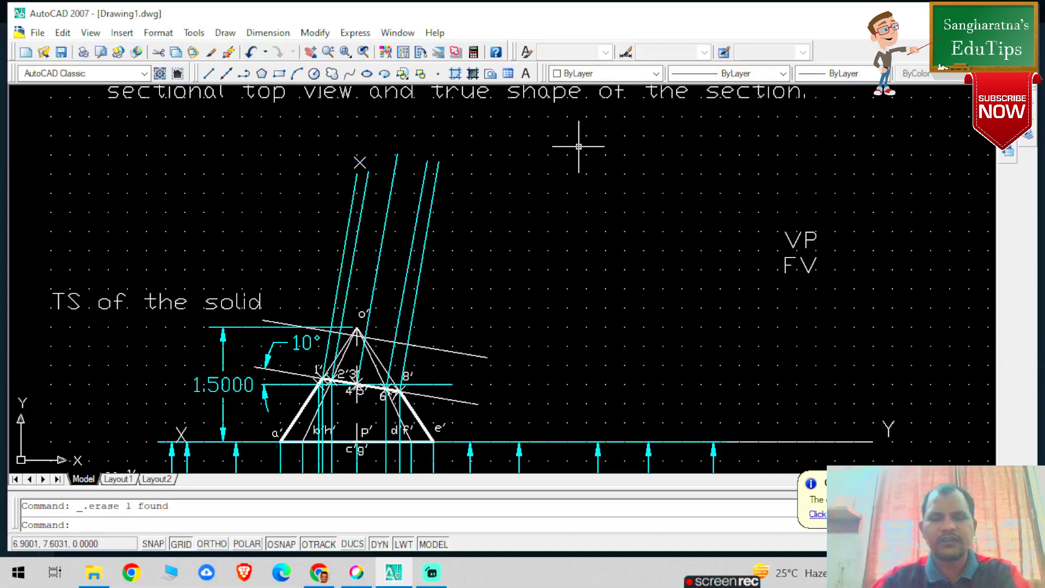
pyautogui.click(209, 73)
pyautogui.click(359, 162)
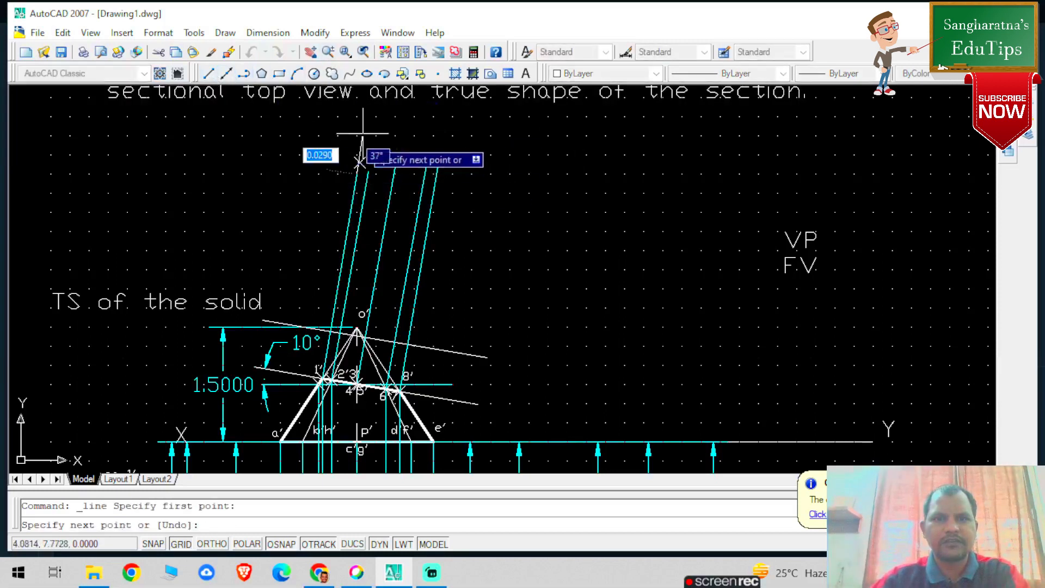
pyautogui.click(108, 97)
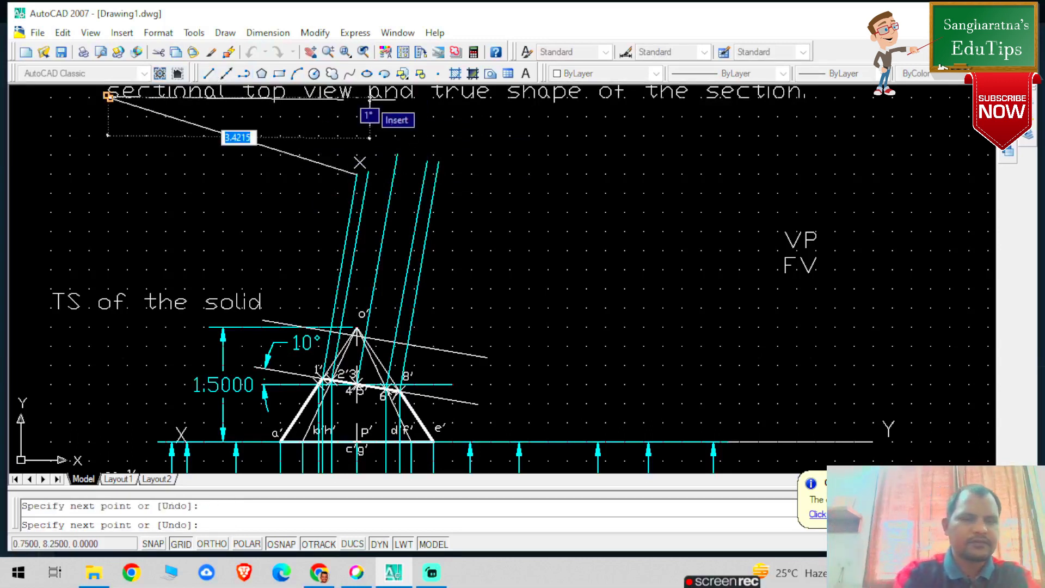
pyautogui.press('Escape')
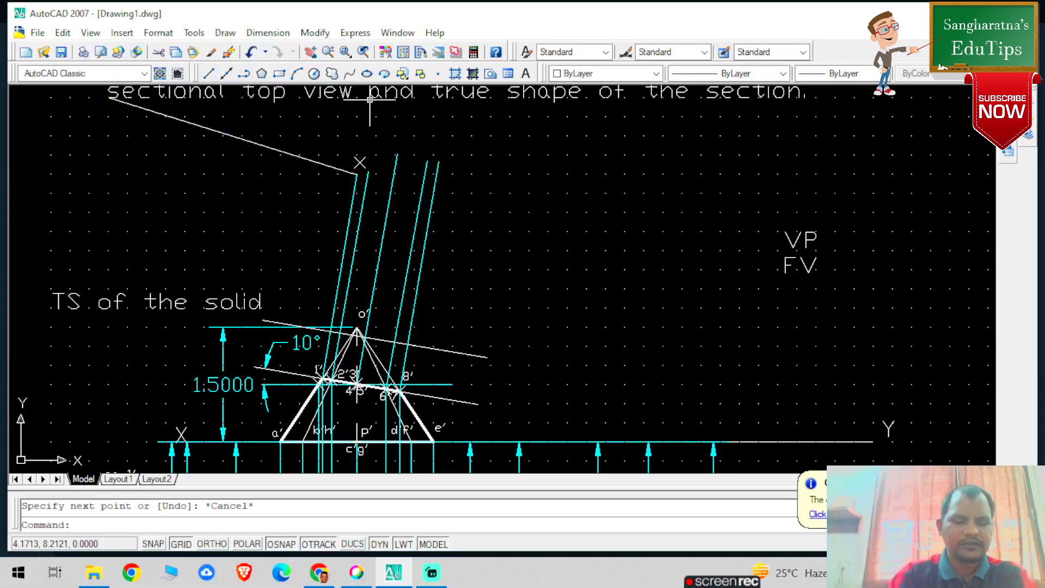
pyautogui.hotkey('ctrl', 'z')
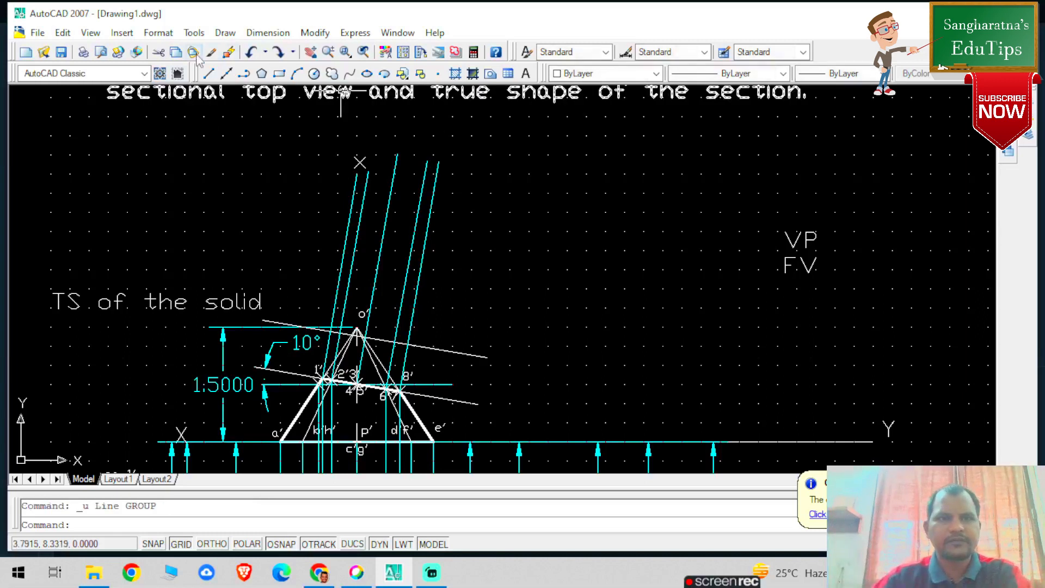
# Draw a line extending the 1' projector upward from its upper end, past the marked point, to the problem text
pyautogui.click(209, 72)
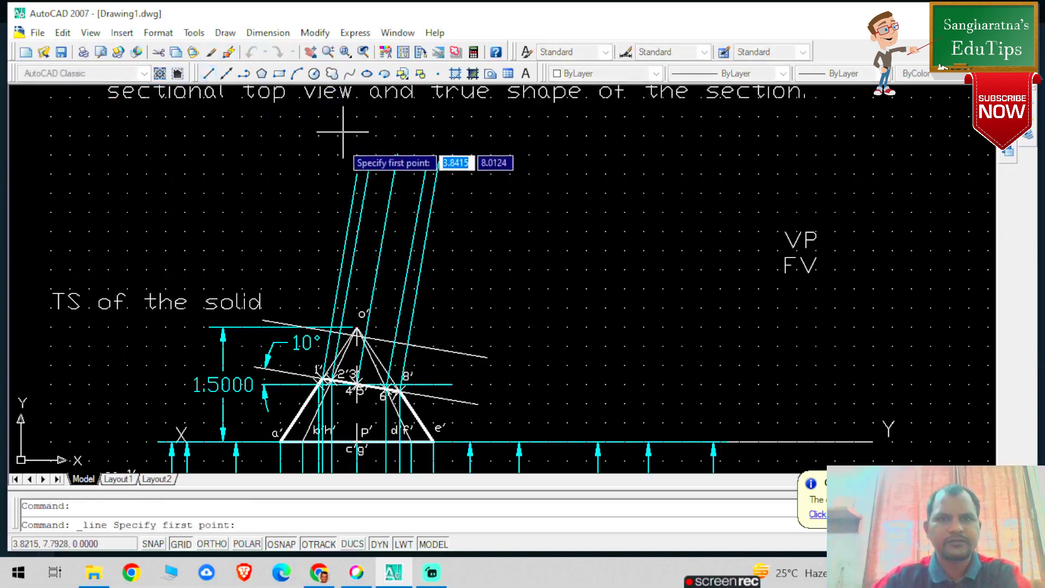
pyautogui.click(357, 166)
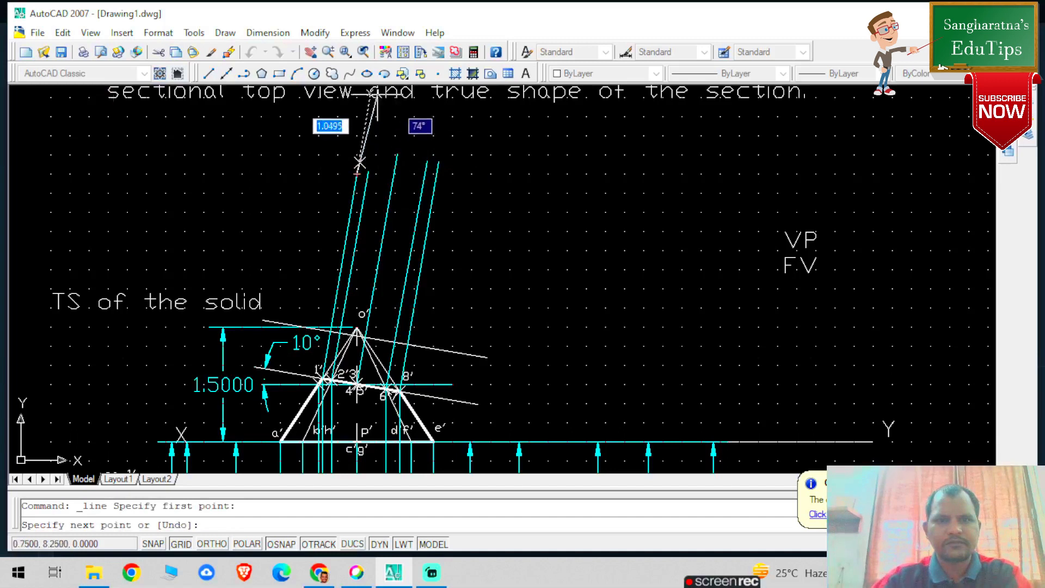
pyautogui.click(373, 93)
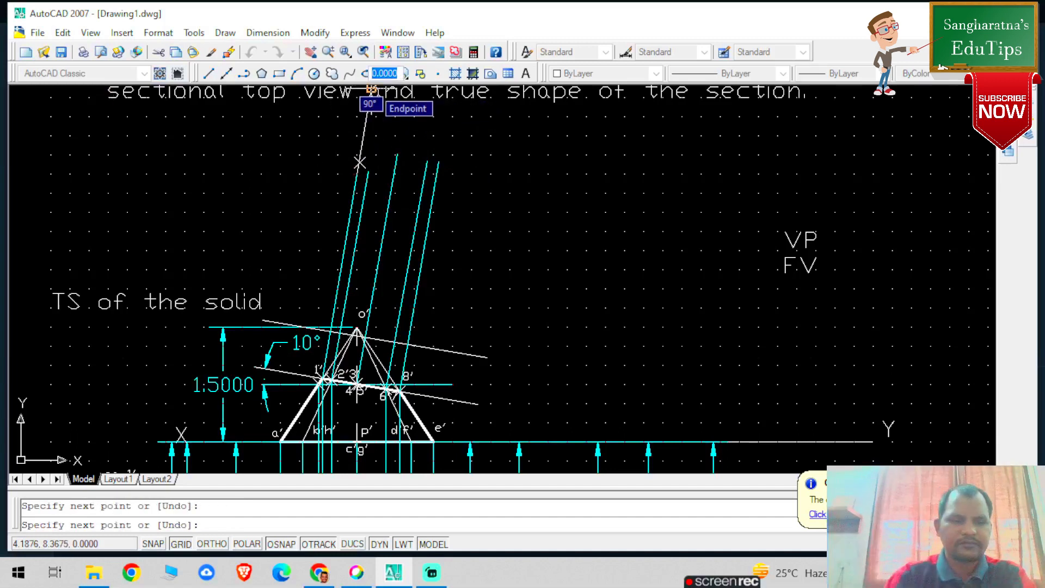
pyautogui.press('Escape')
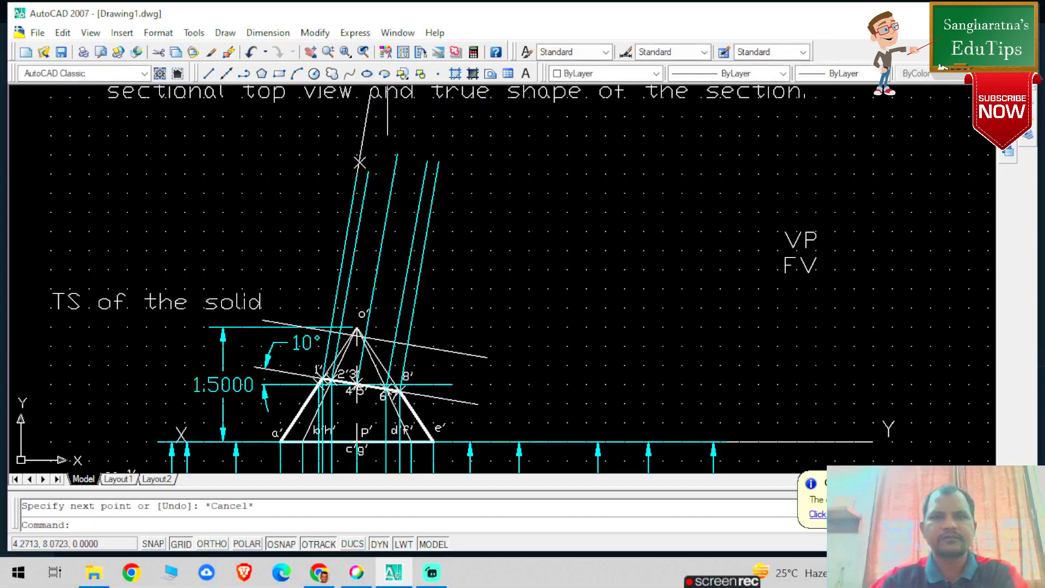
# Draw a line extending the 2'3' projector upward from its upper end to the problem text
pyautogui.click(209, 73)
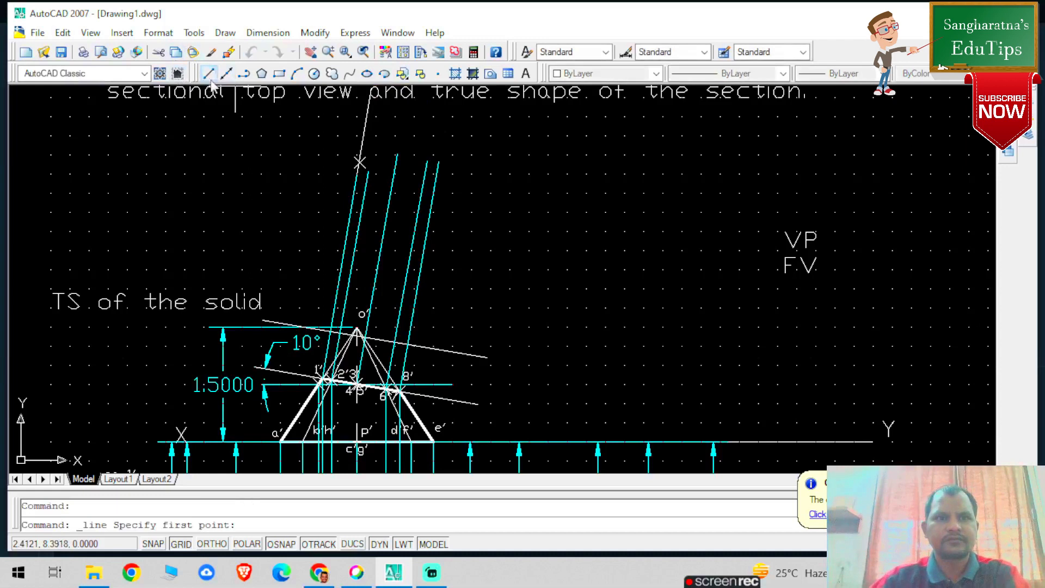
pyautogui.click(363, 165)
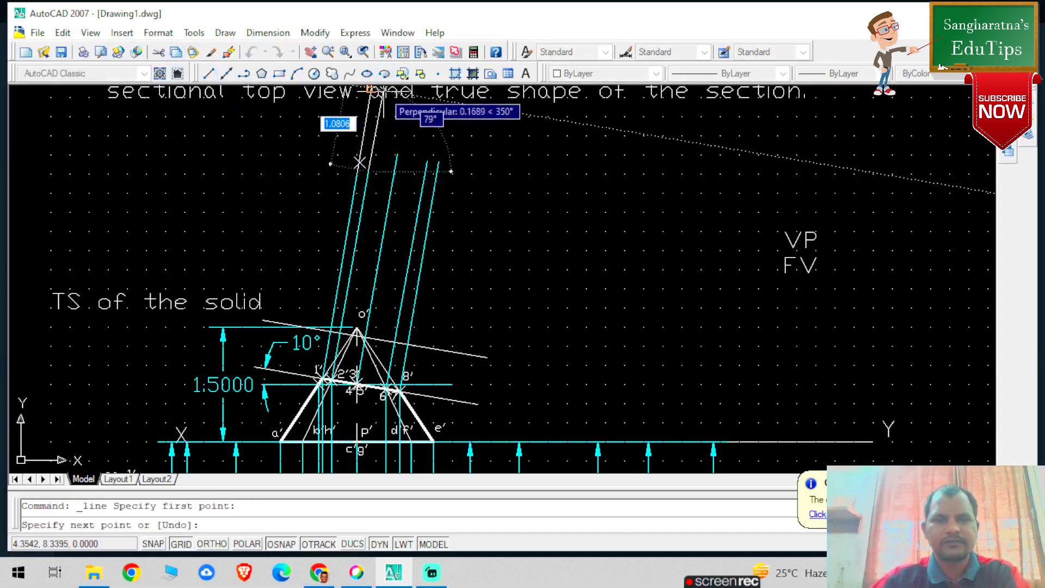
pyautogui.click(372, 88)
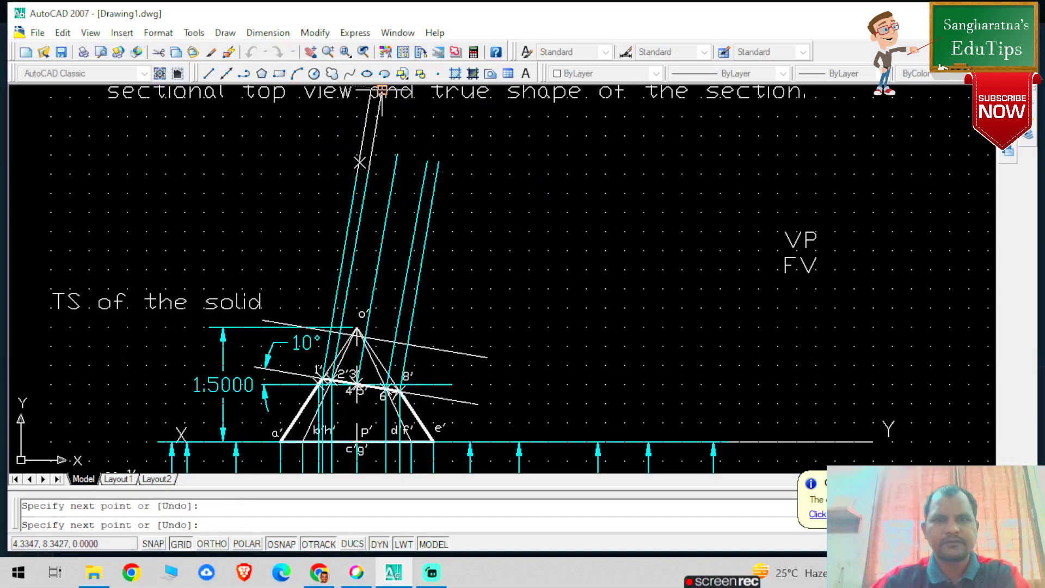
pyautogui.press('Escape')
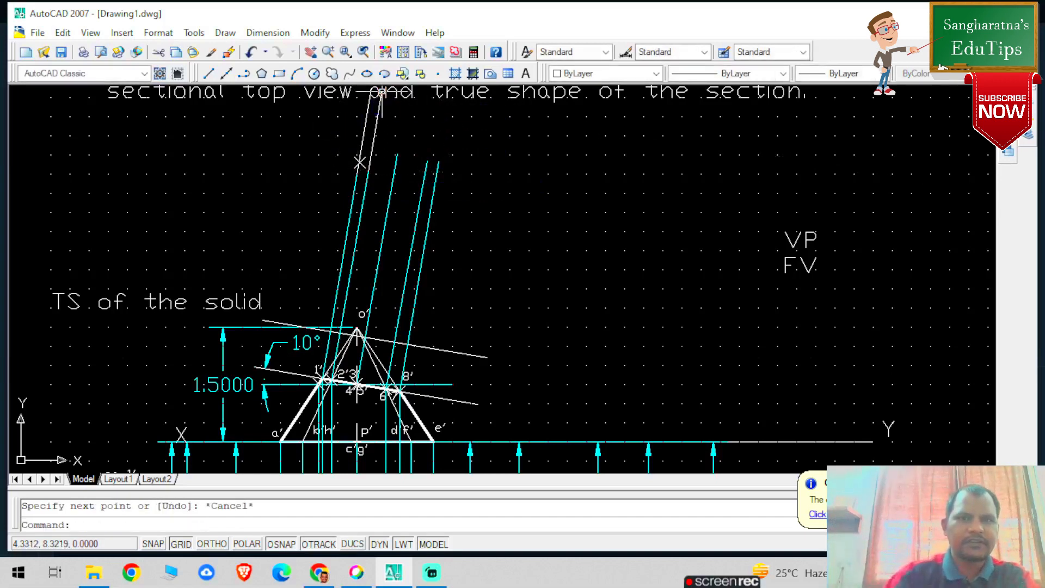
# Try to extend the 4'5' projector upward to the problem text by picking the end point freehand, undoing both attempts
pyautogui.click(207, 74)
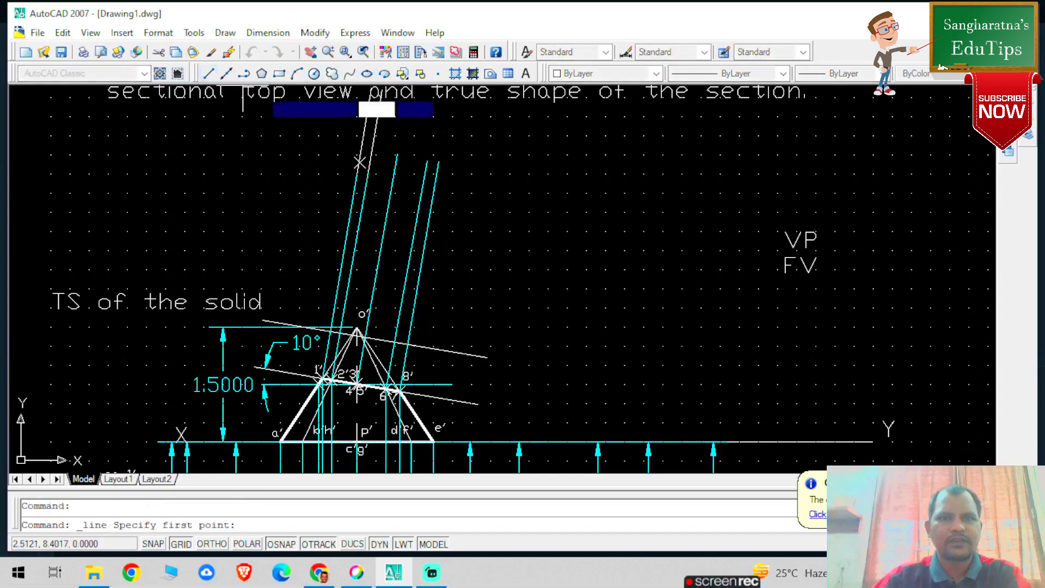
pyautogui.click(397, 153)
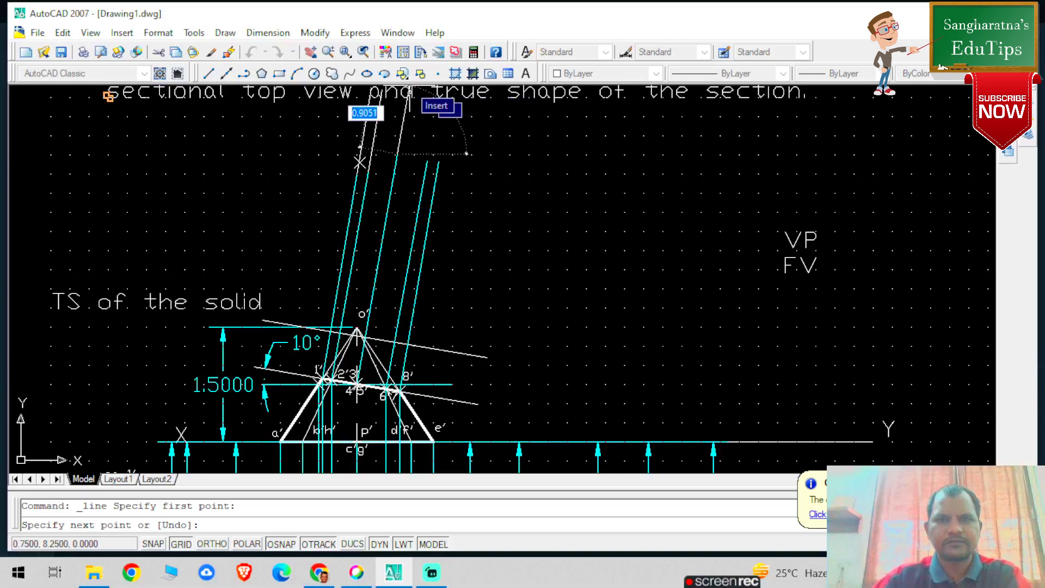
pyautogui.click(409, 90)
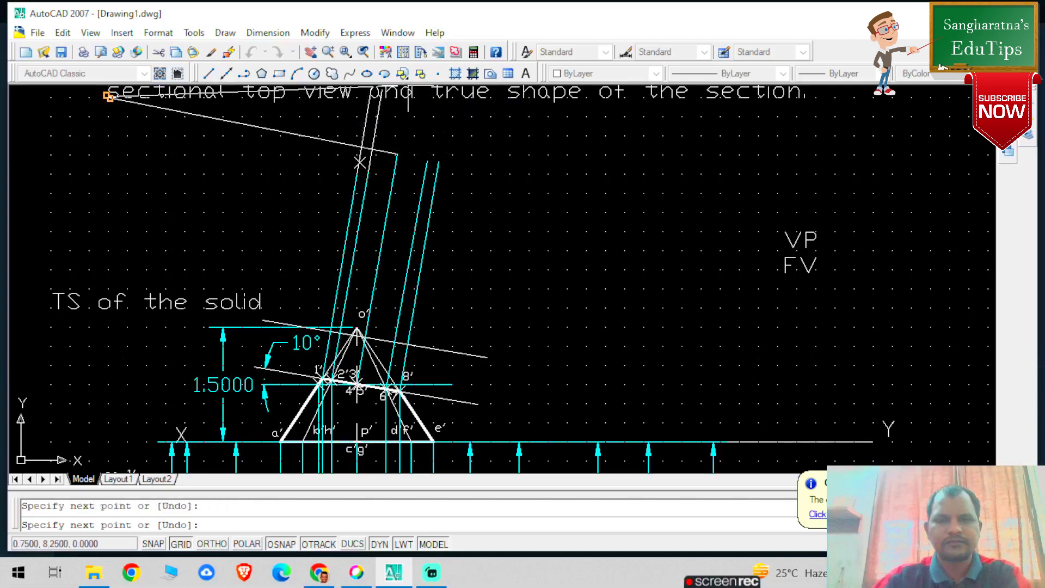
pyautogui.press('Escape')
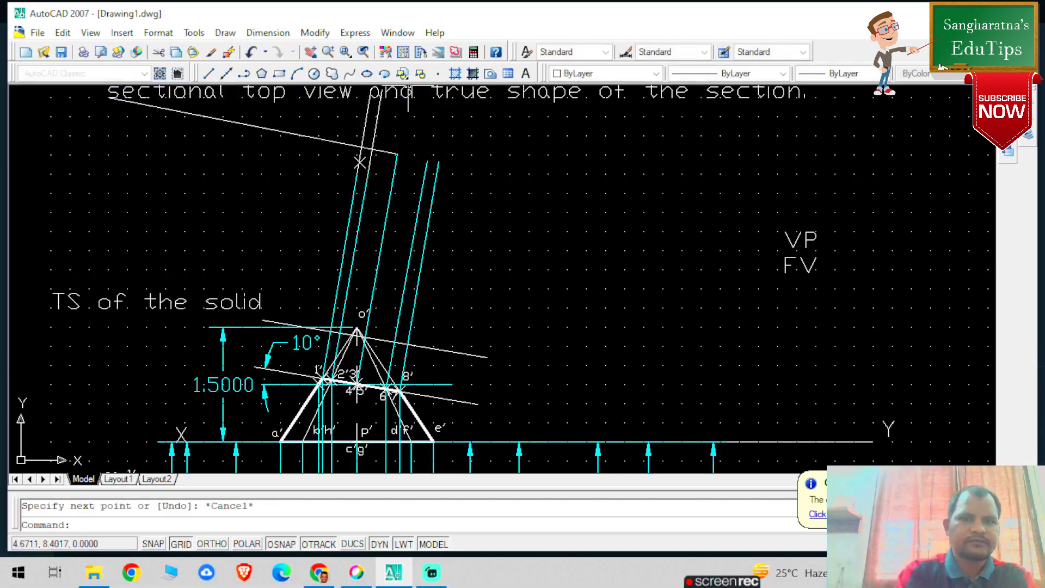
pyautogui.hotkey('ctrl', 'z')
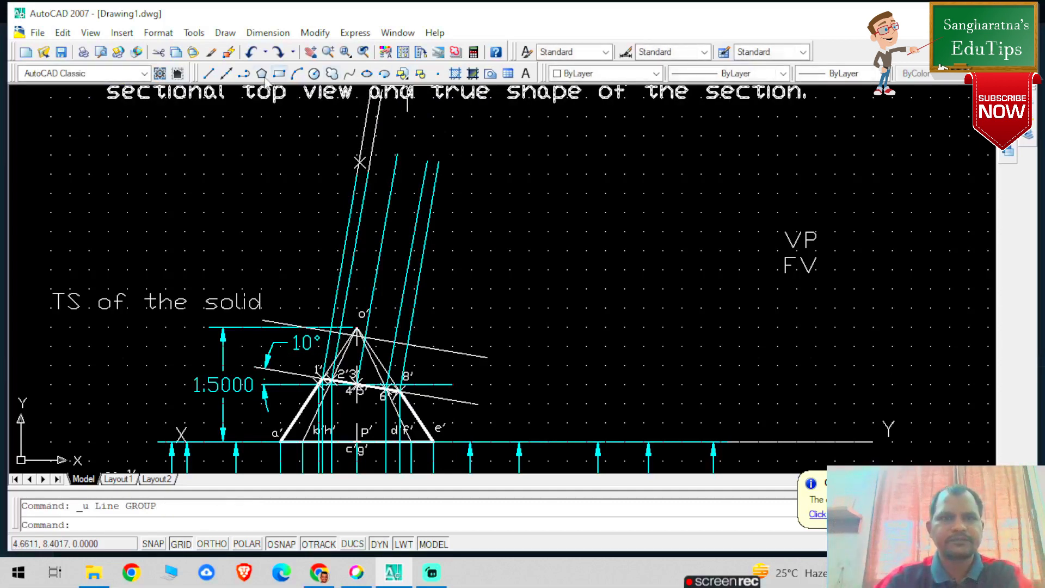
pyautogui.click(208, 73)
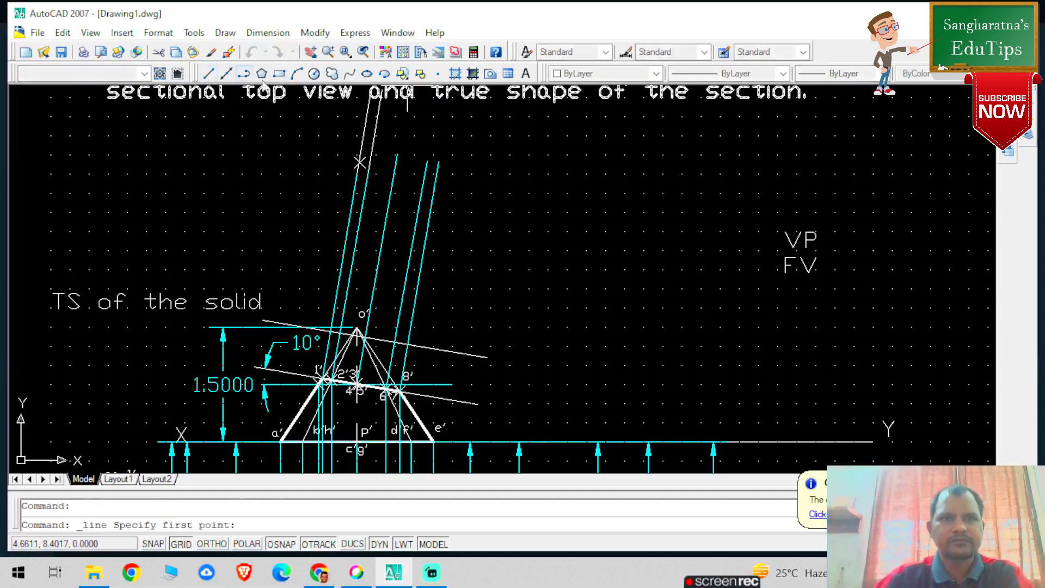
pyautogui.click(398, 153)
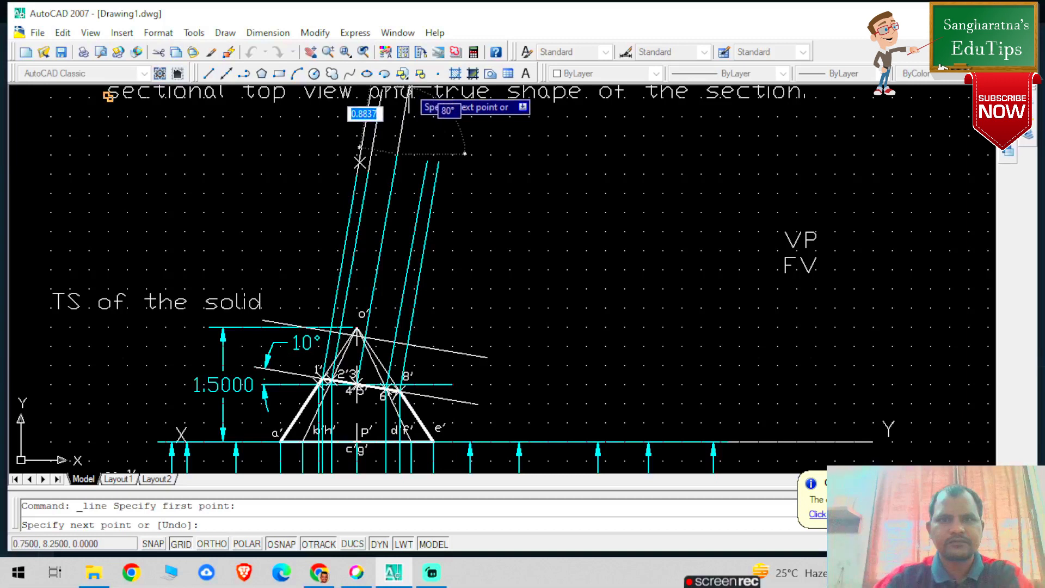
pyautogui.click(408, 98)
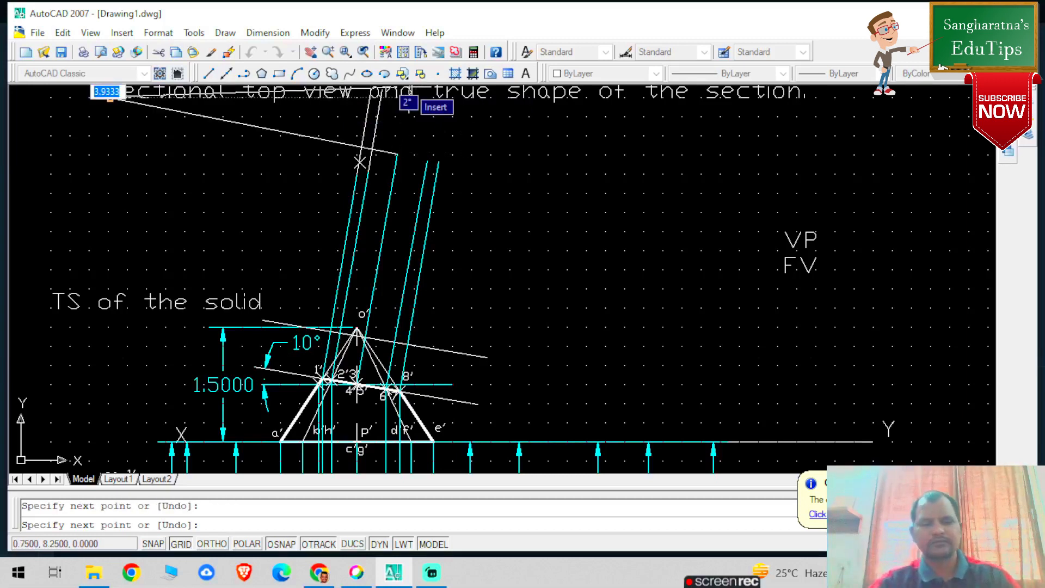
pyautogui.press('Escape')
pyautogui.hotkey('ctrl', 'z')
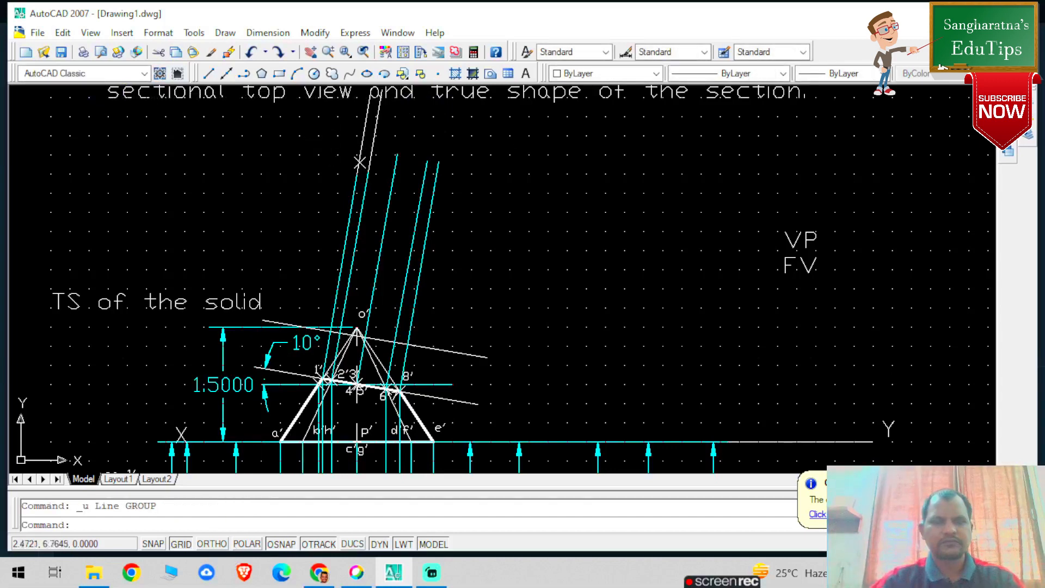
# Draw a line 0.80 long at 80° from the upper end of the 4'5' projector
pyautogui.click(209, 73)
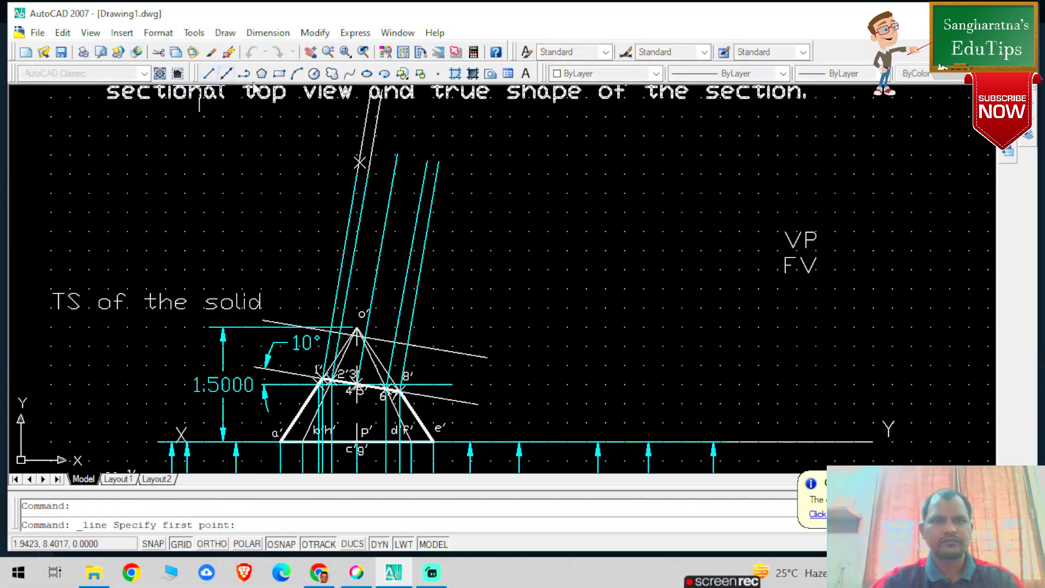
pyautogui.click(397, 160)
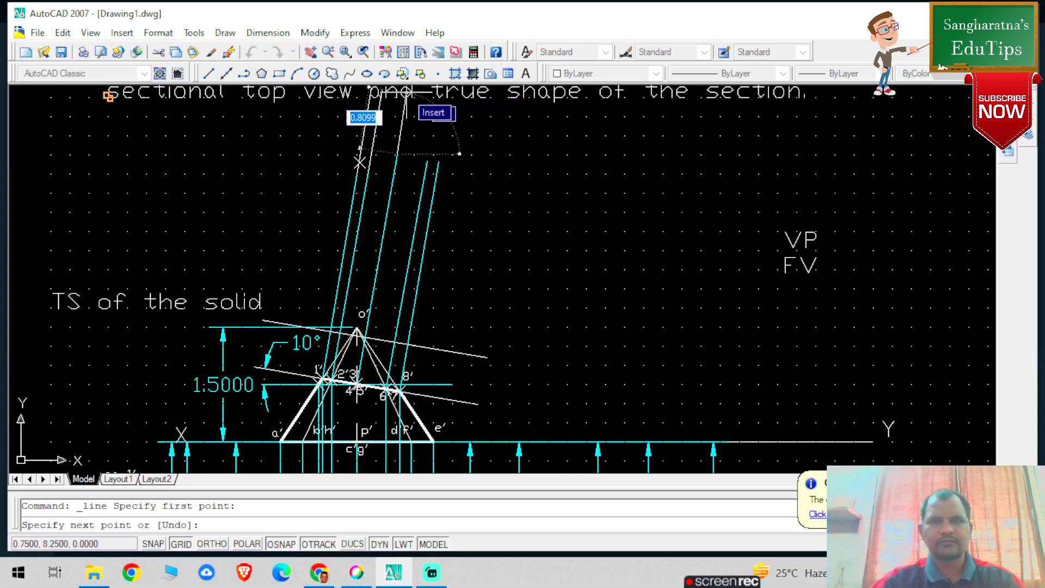
pyautogui.write('0.80')
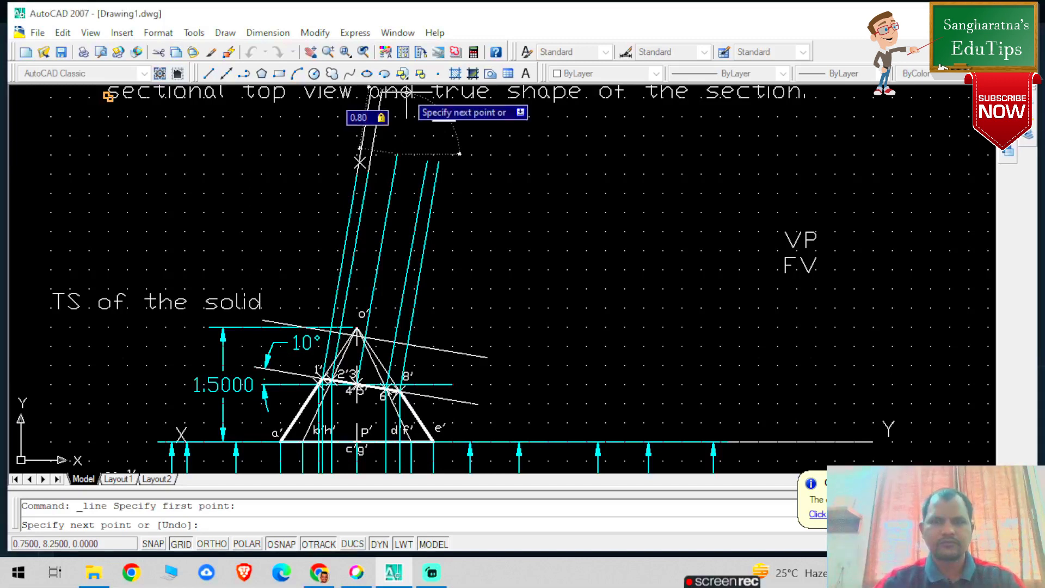
pyautogui.press('Tab')
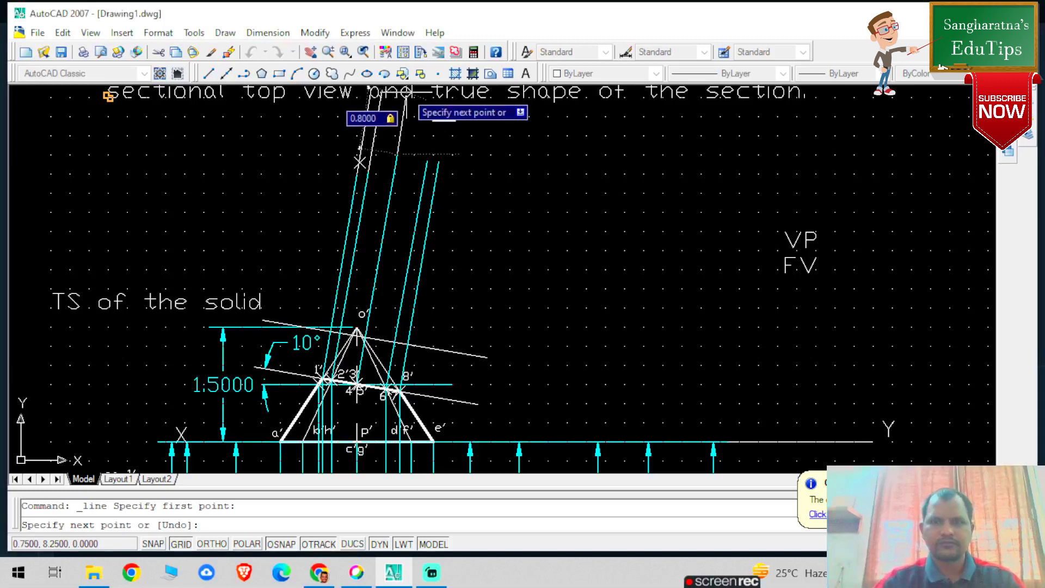
pyautogui.write('80')
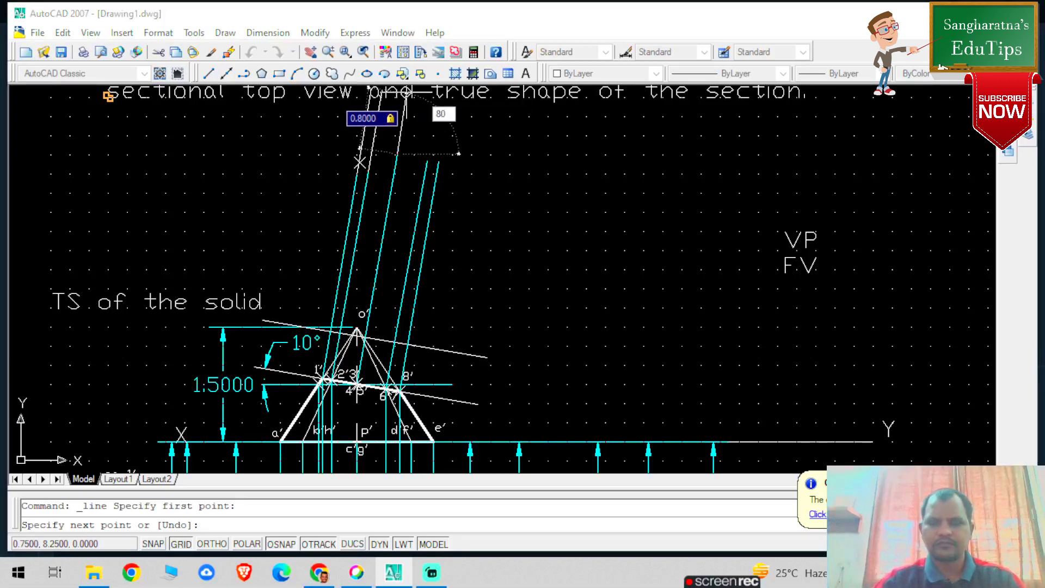
pyautogui.press('Return')
pyautogui.press('Escape')
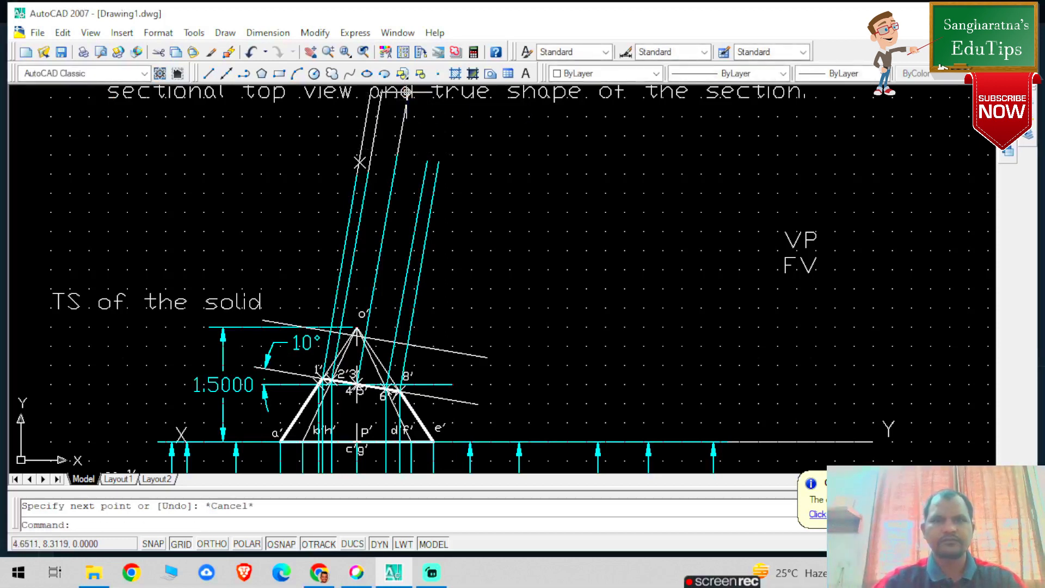
# Draw a line 0.85 long at 80° from the upper end of the 6' projector
pyautogui.click(208, 74)
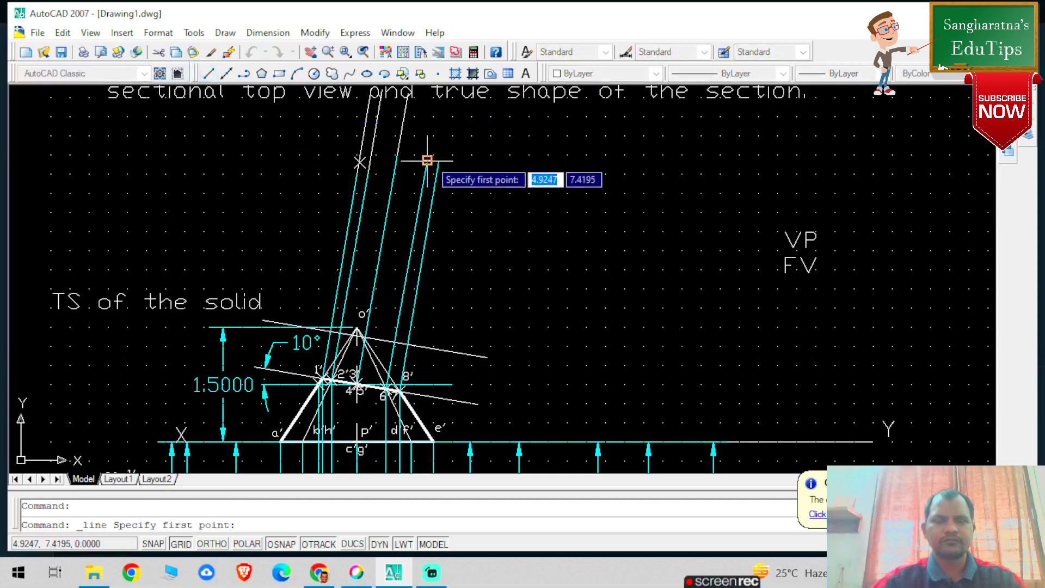
pyautogui.click(427, 160)
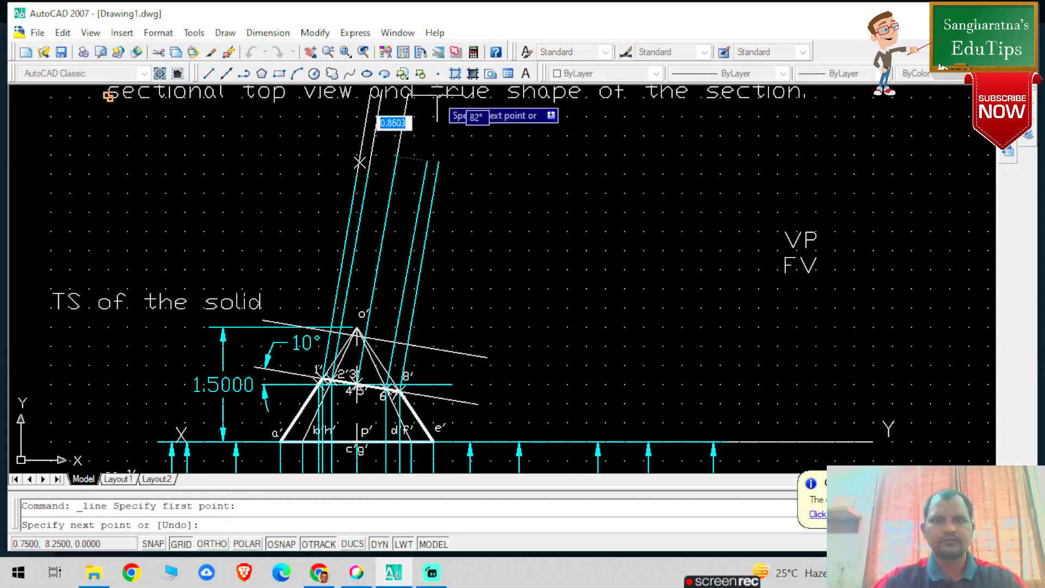
pyautogui.write('0')
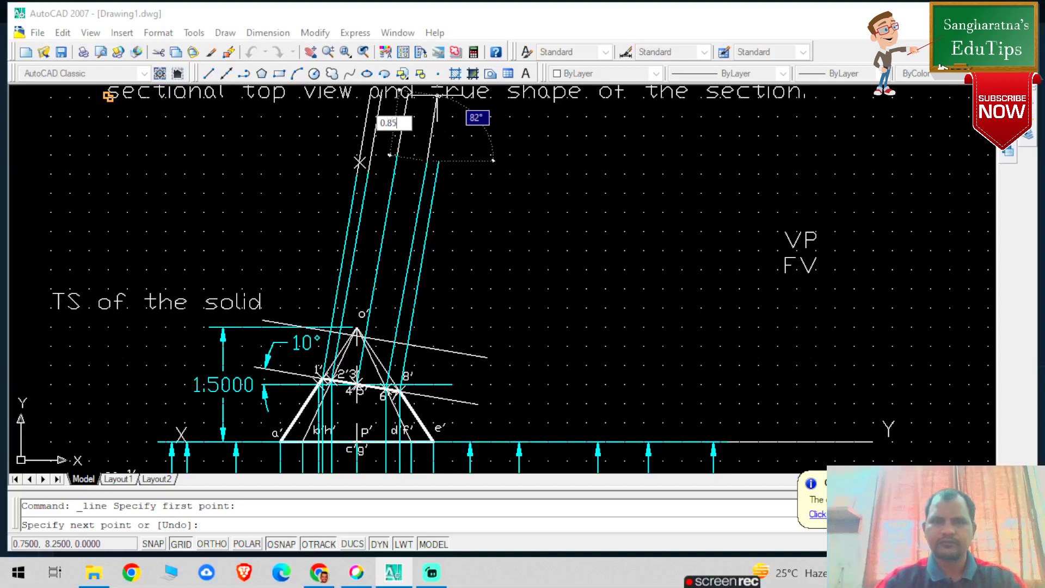
pyautogui.write('80')
pyautogui.press('Return')
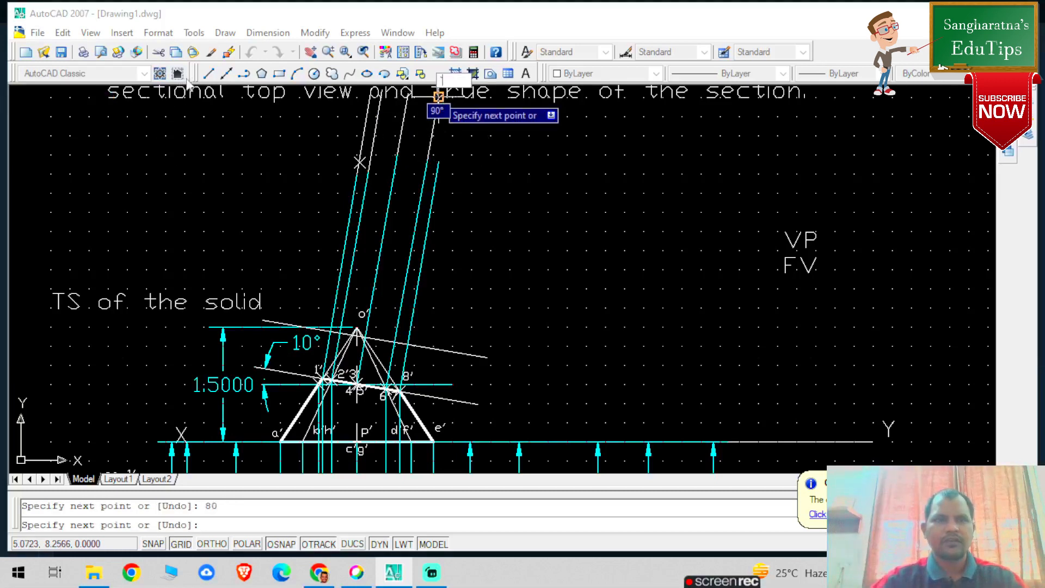
# Draw a line 0.85 long at 80° from the upper end of the 8' projector
pyautogui.click(207, 75)
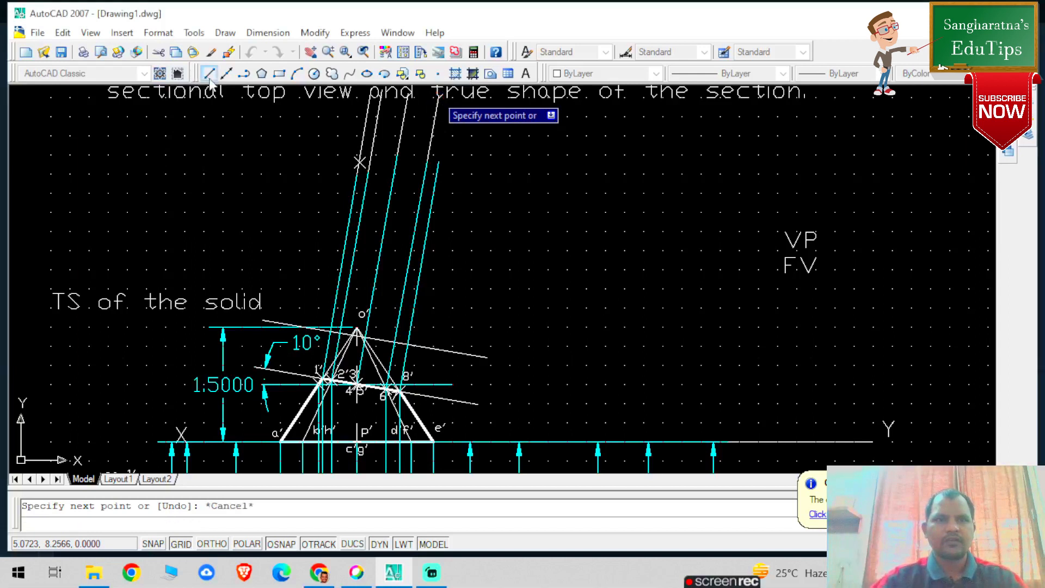
pyautogui.click(439, 162)
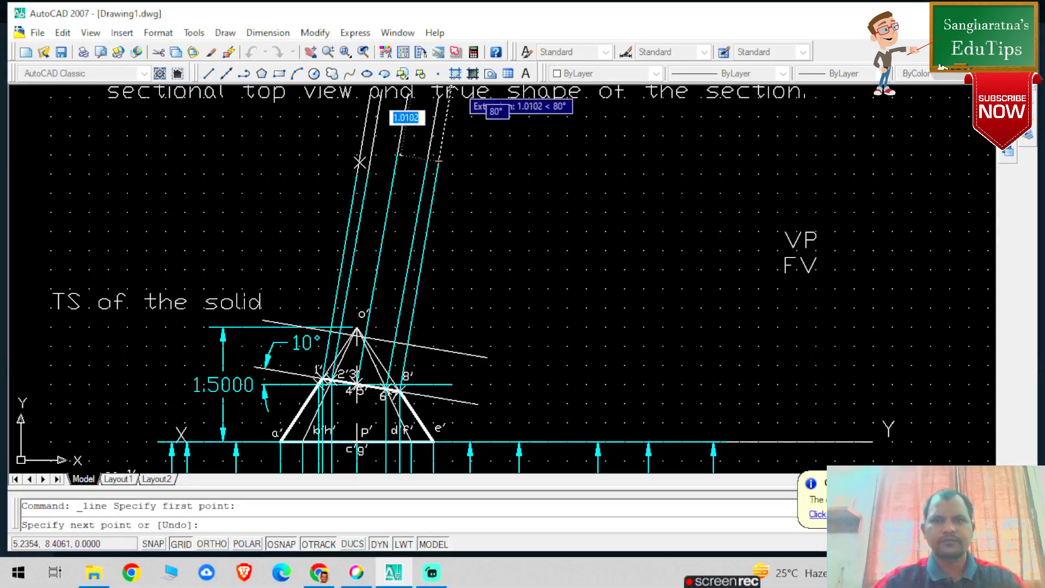
pyautogui.write('0')
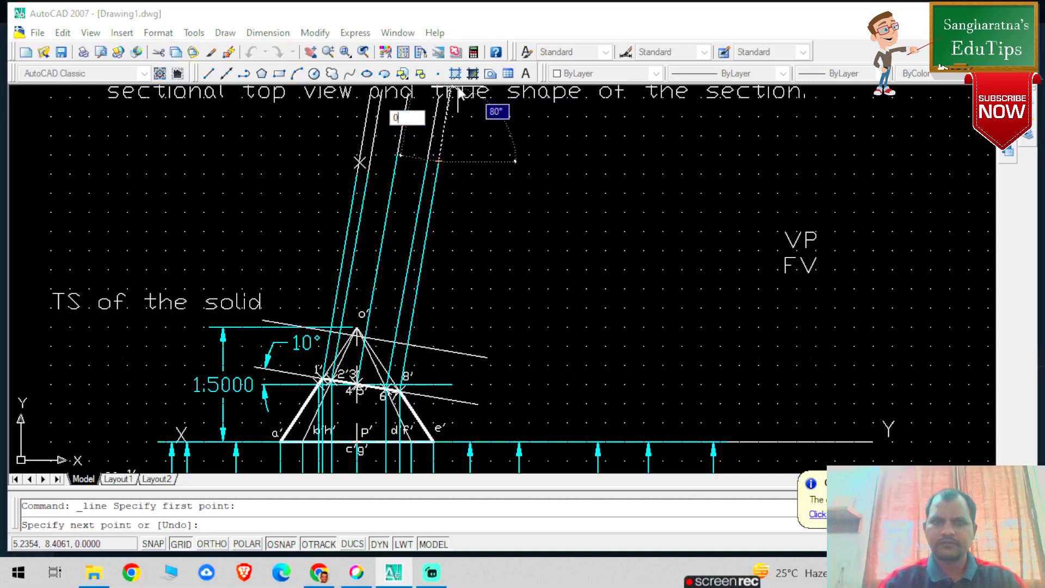
pyautogui.write('.85')
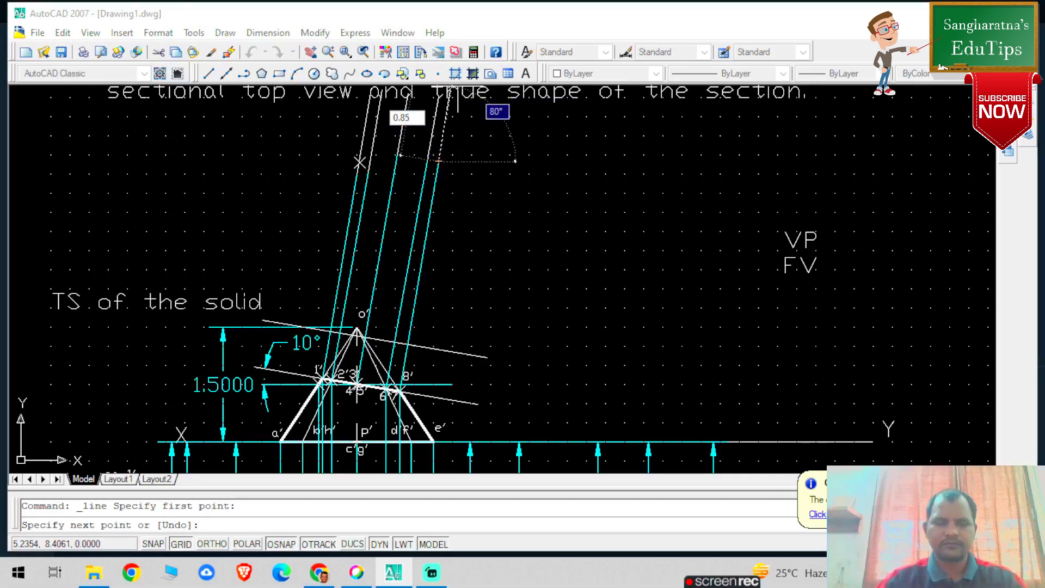
pyautogui.press('Tab')
pyautogui.write('80')
pyautogui.press('Return')
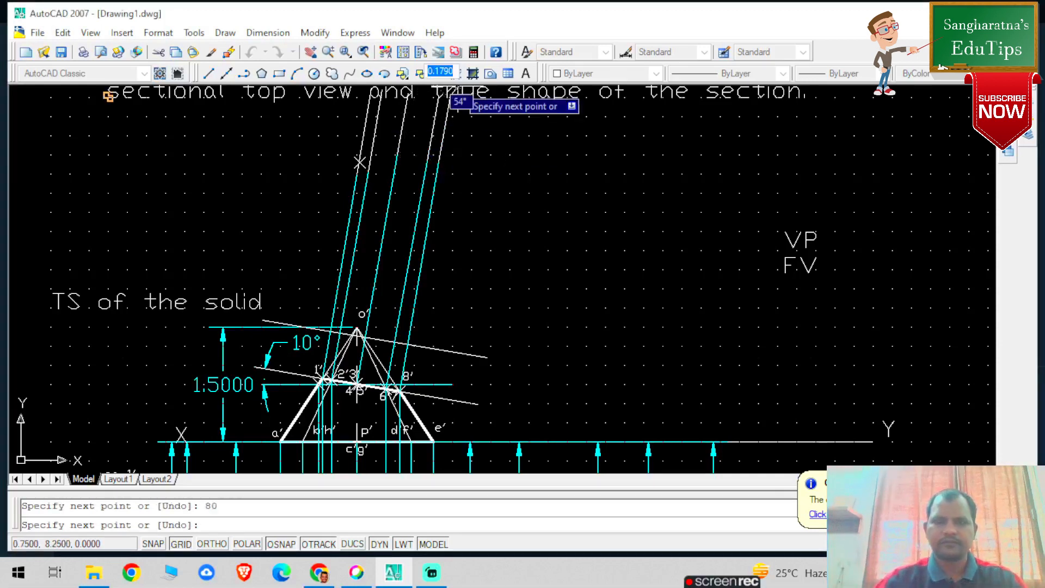
pyautogui.press('Escape')
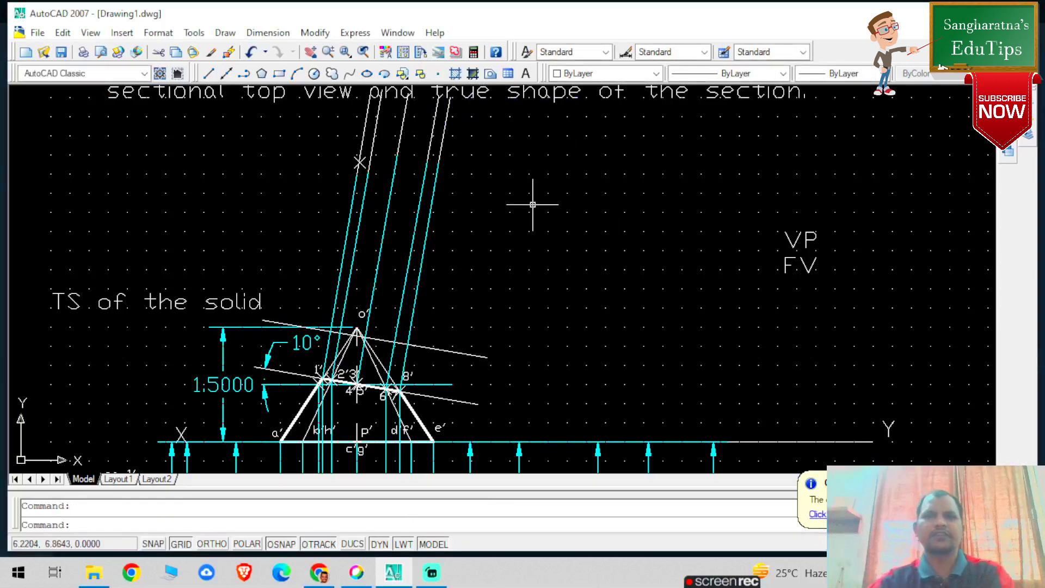
# Change the colour of the five white projector extension lines below the problem text to Cyan
pyautogui.click(363, 133)
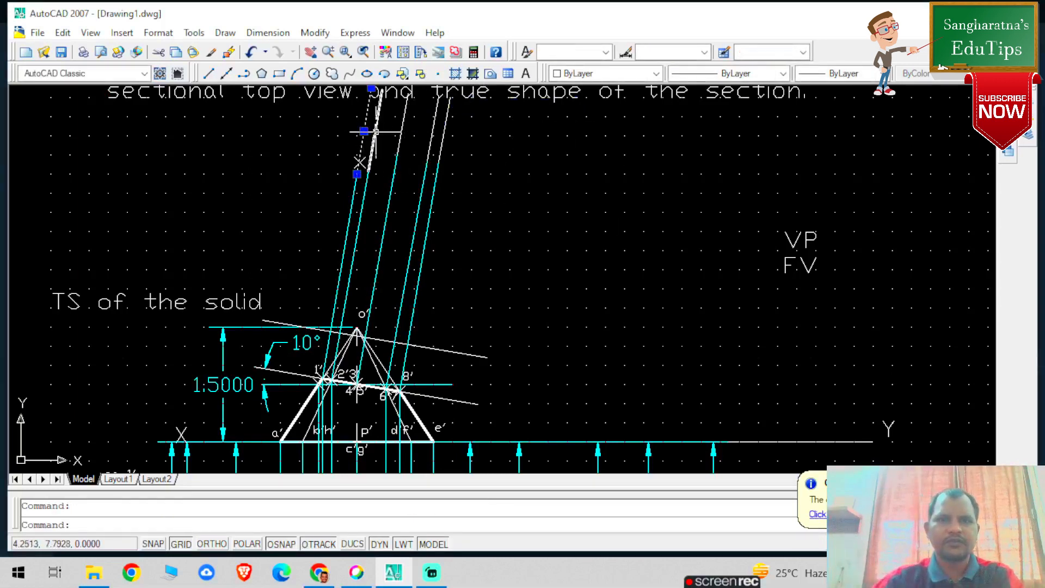
pyautogui.click(376, 132)
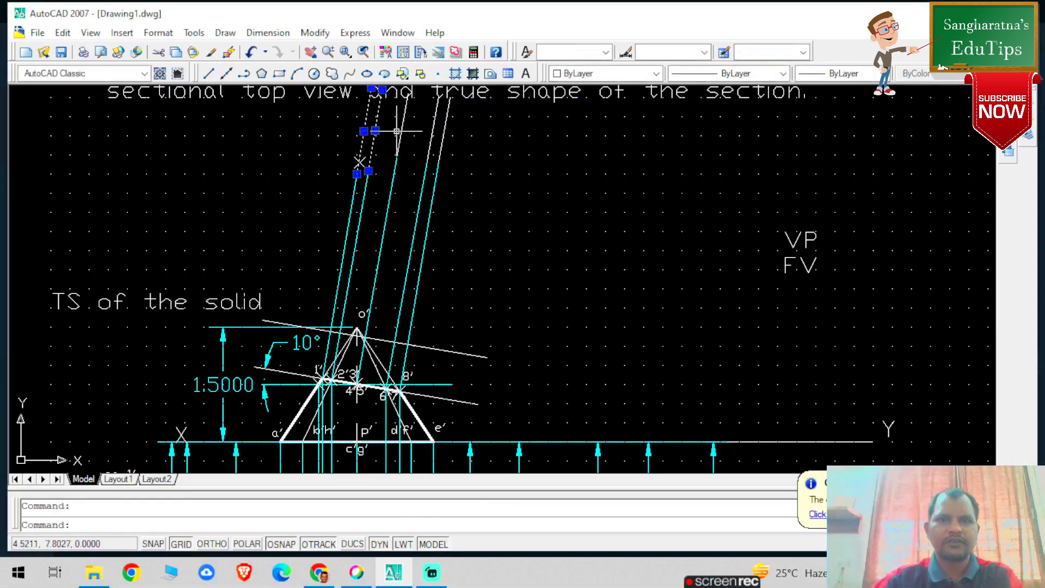
pyautogui.click(439, 144)
pyautogui.click(445, 147)
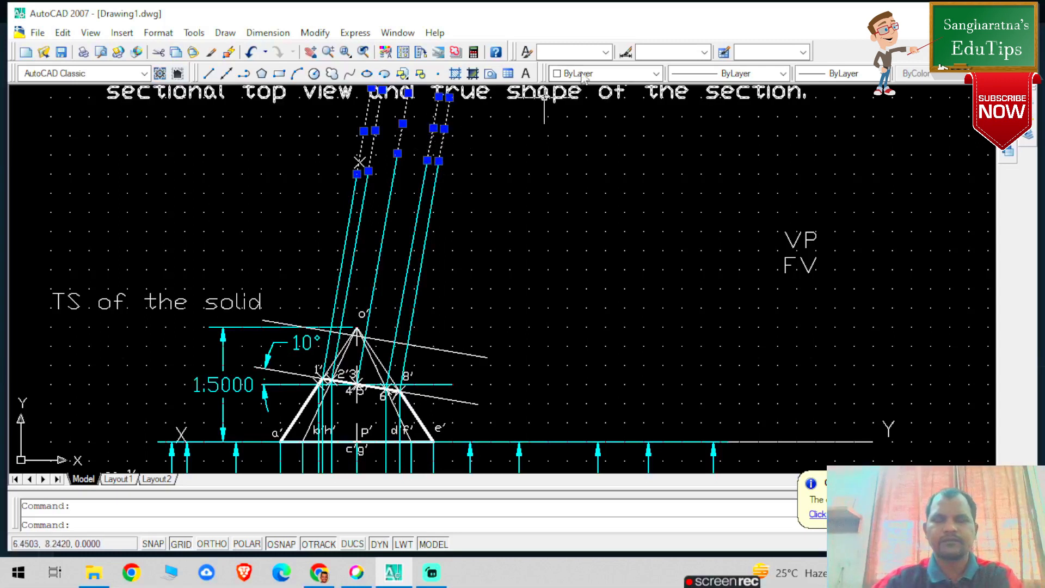
pyautogui.click(656, 74)
pyautogui.click(585, 150)
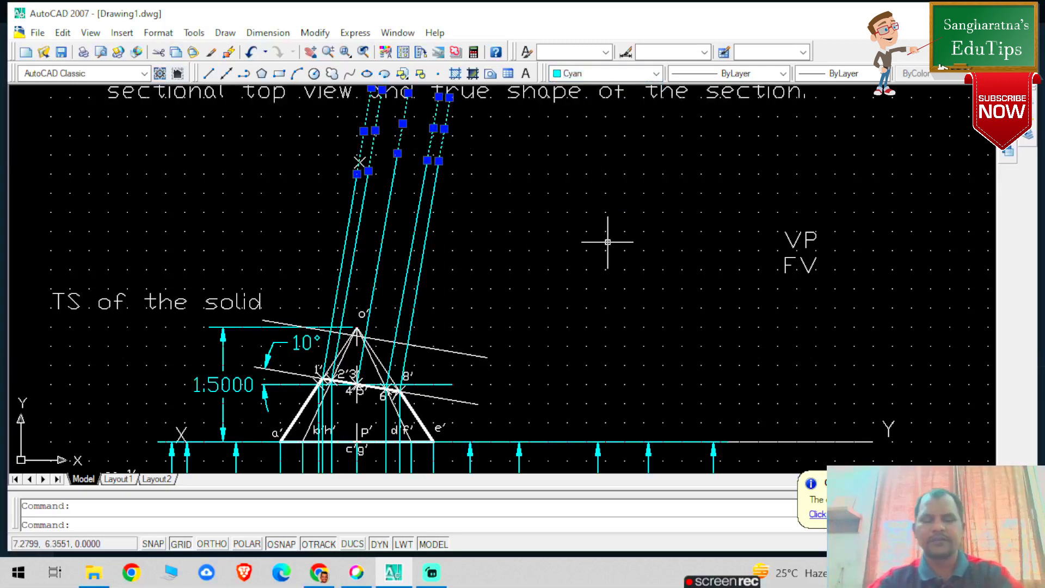
pyautogui.press('Escape')
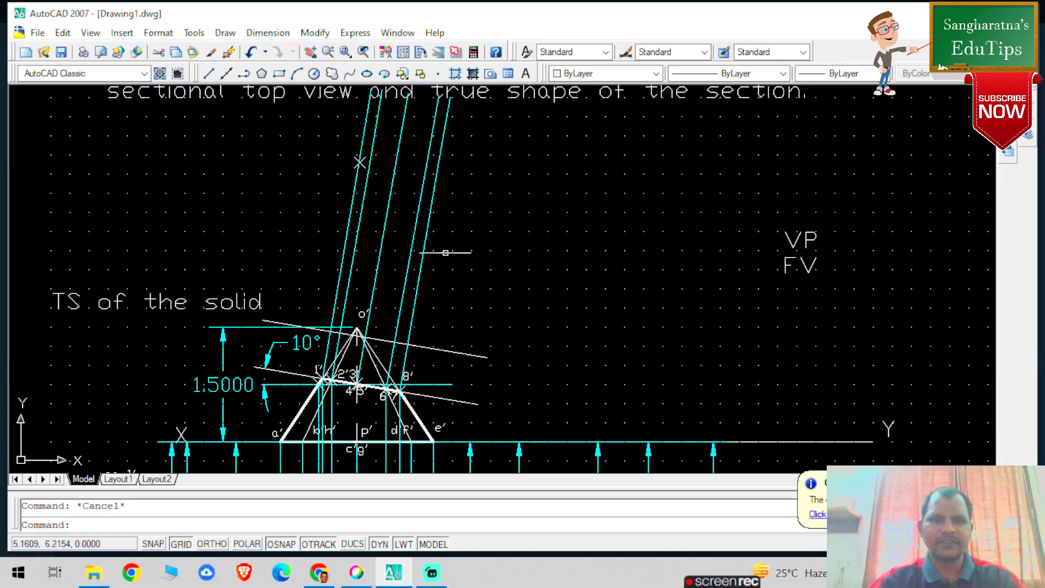
pyautogui.scroll(-3, 491, 279)
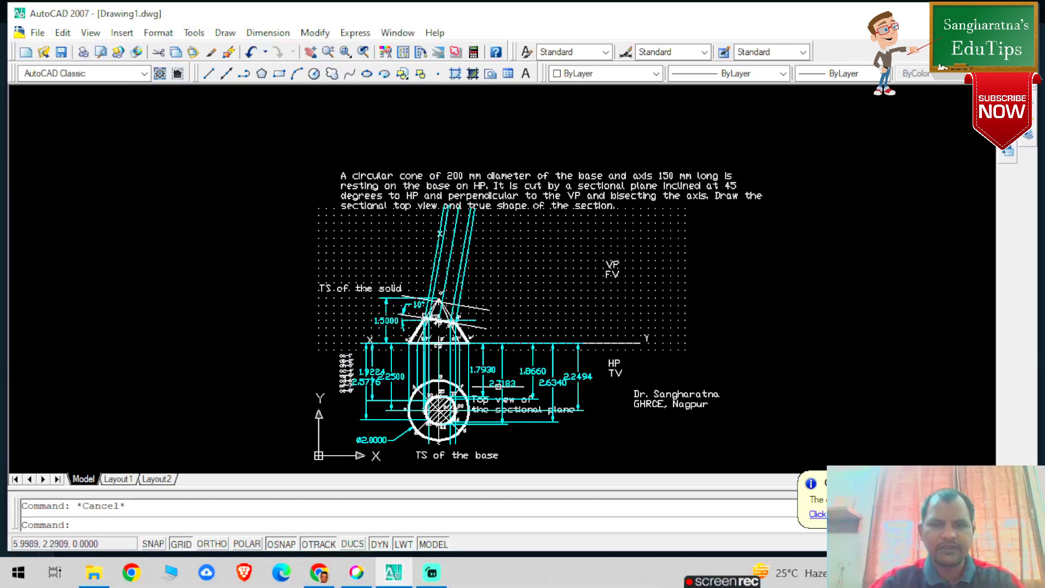
# Draw a line 2.5776 long at 80° along the 2'3' projector, starting where it crosses the upper inclined reference line
pyautogui.scroll(3, 497, 387)
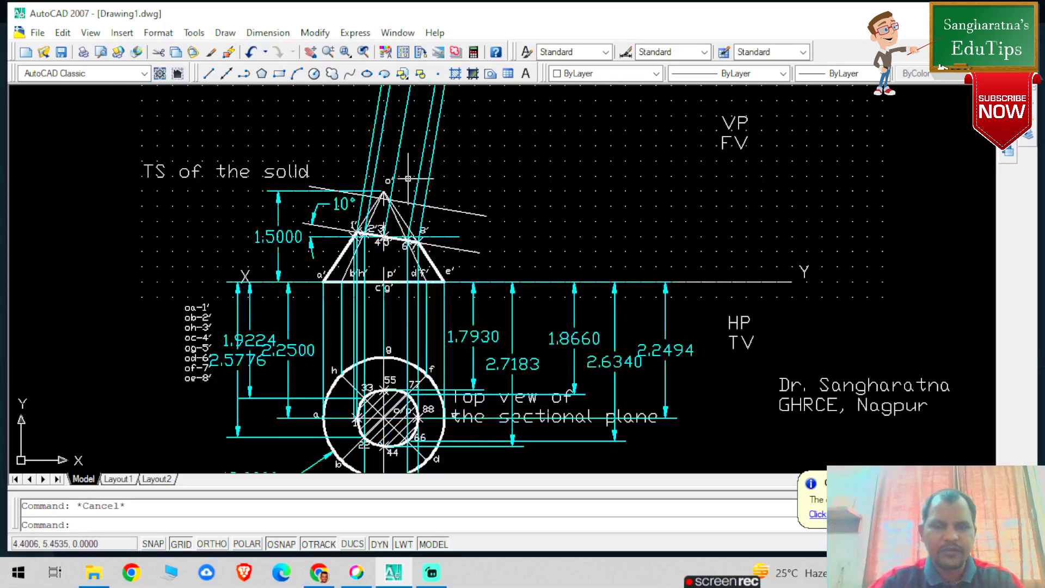
pyautogui.scroll(-2, 407, 178)
pyautogui.scroll(3, 488, 263)
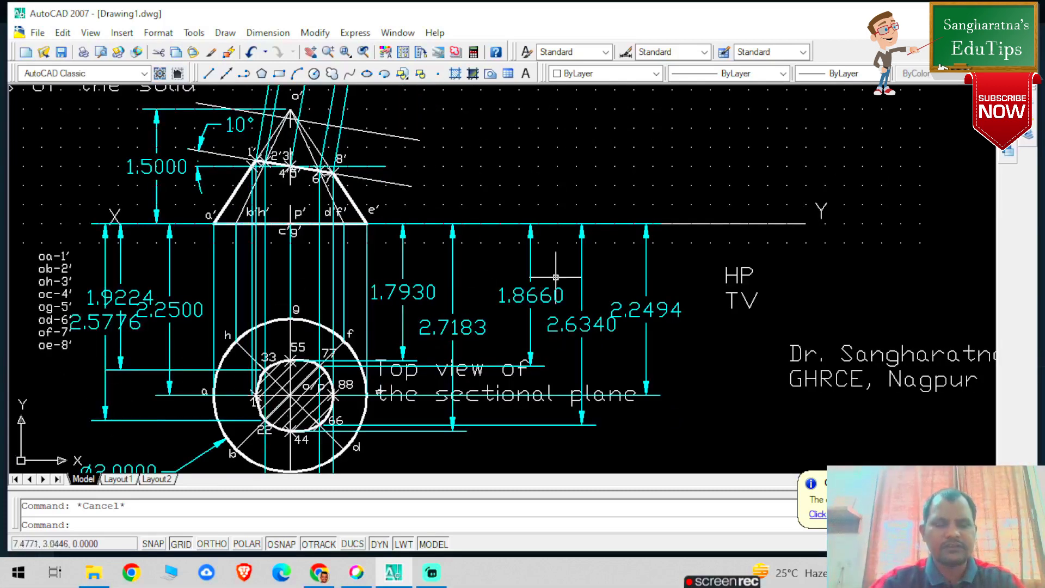
pyautogui.scroll(-2, 479, 197)
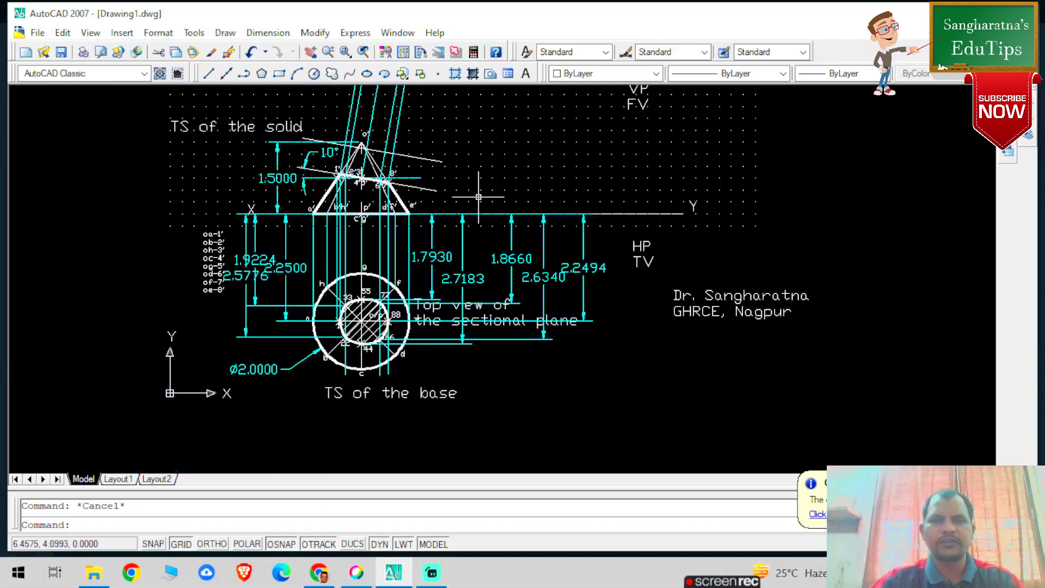
pyautogui.scroll(-3, 490, 136)
pyautogui.scroll(6, 490, 115)
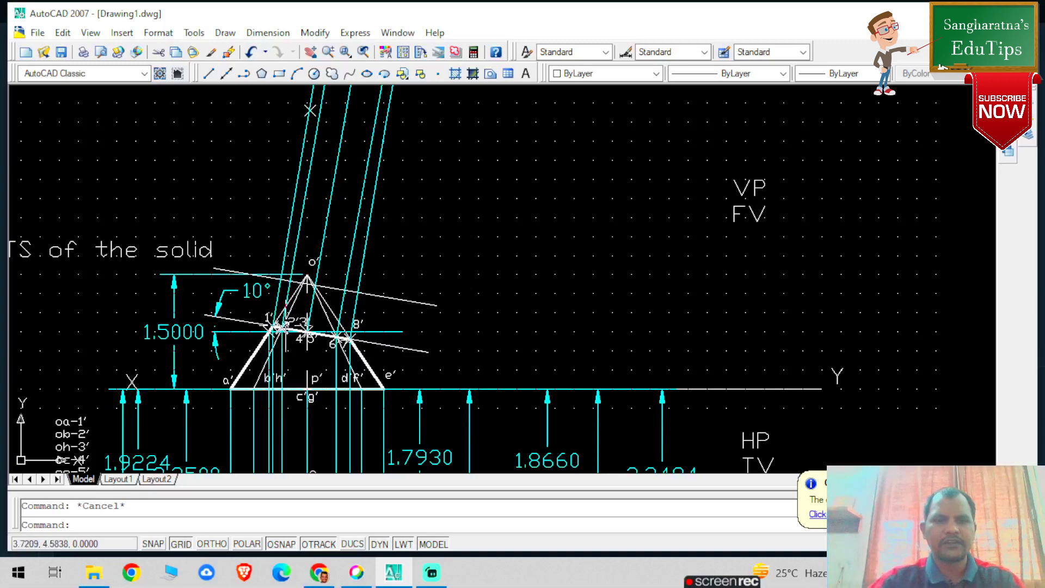
pyautogui.click(209, 74)
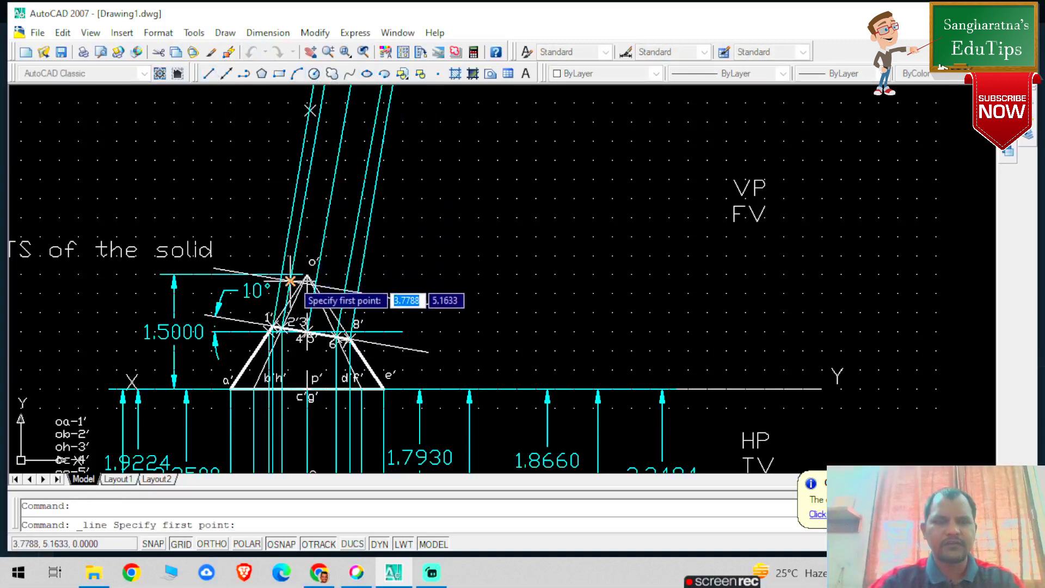
pyautogui.click(291, 281)
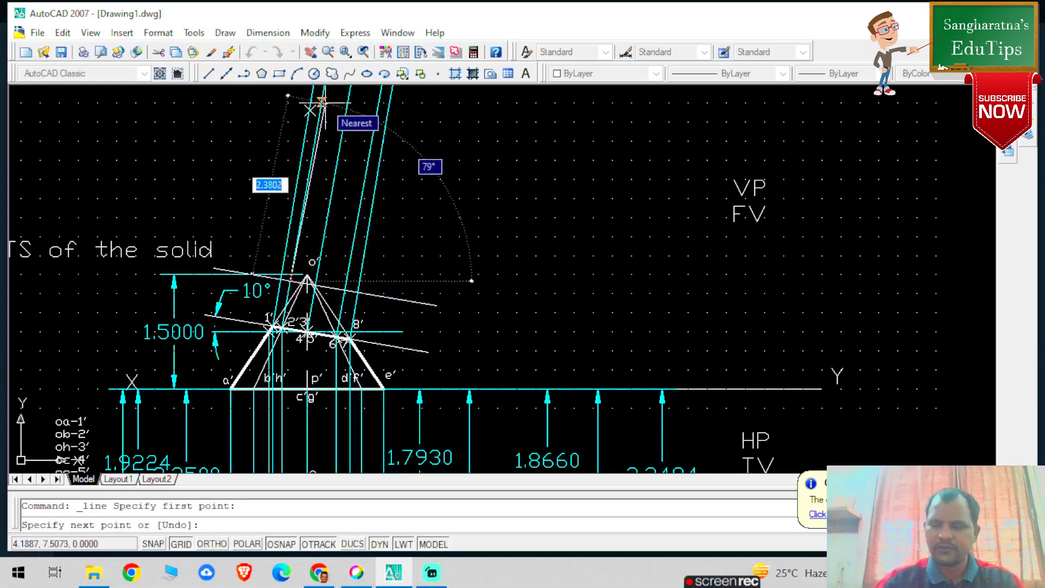
pyautogui.write('2.577')
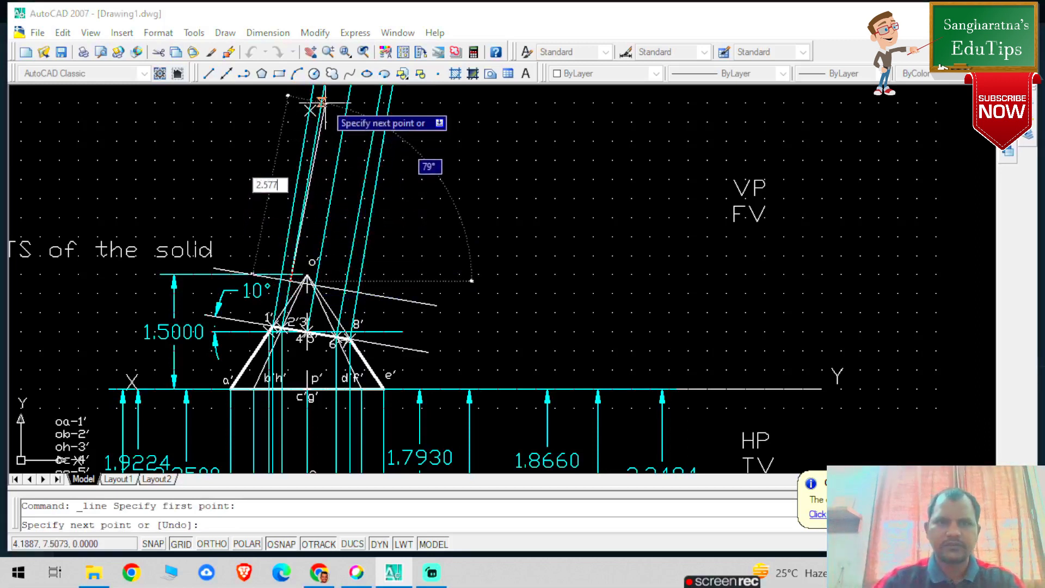
pyautogui.write('6')
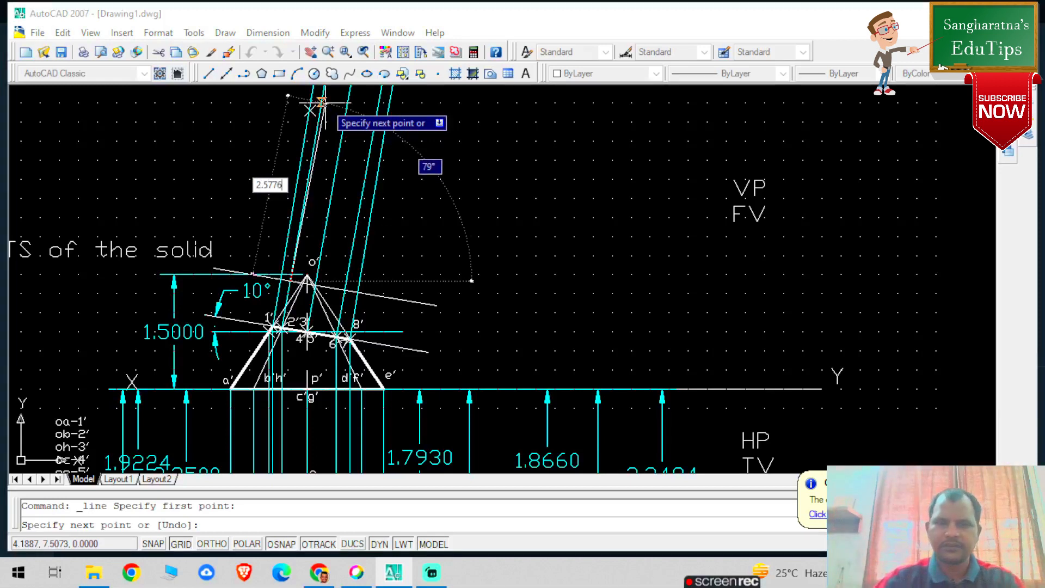
pyautogui.press('Tab')
pyautogui.write('8')
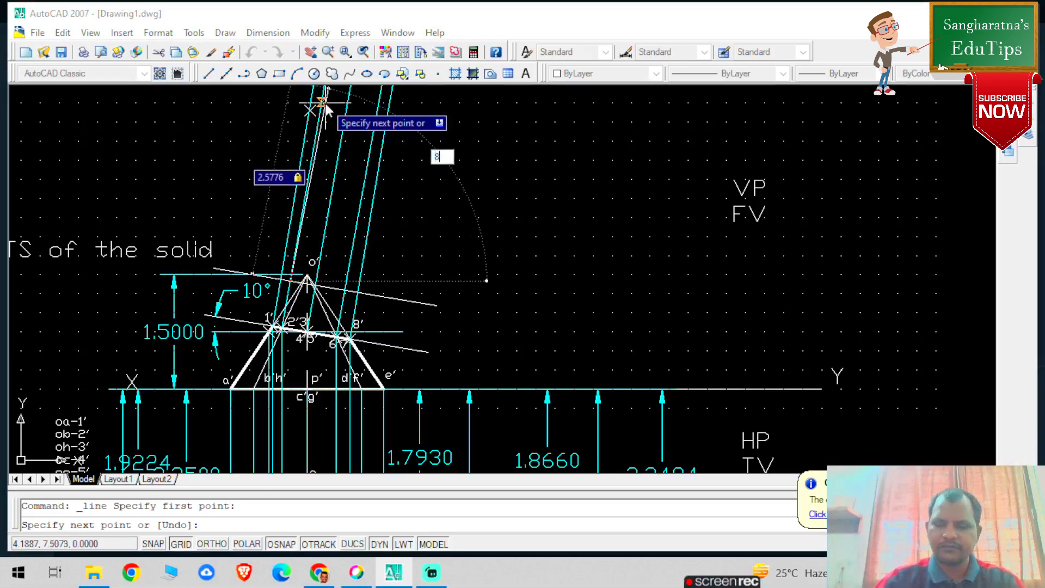
pyautogui.write('0')
pyautogui.press('Return')
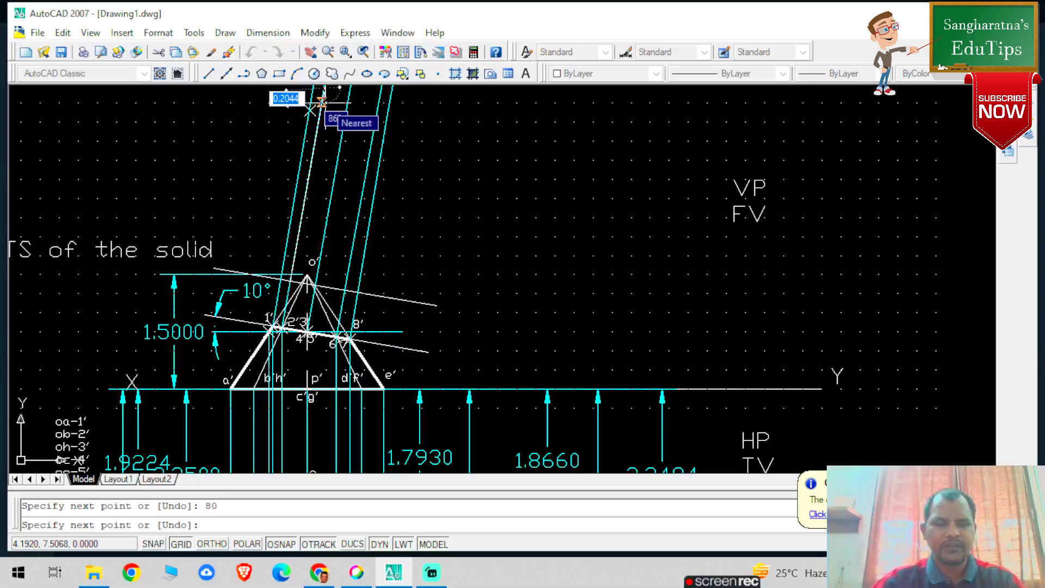
pyautogui.press('Escape')
# Mark the upper end of the 2.5776 line with a point and erase the line
pyautogui.scroll(2, 427, 98)
pyautogui.scroll(-5, 93, 133)
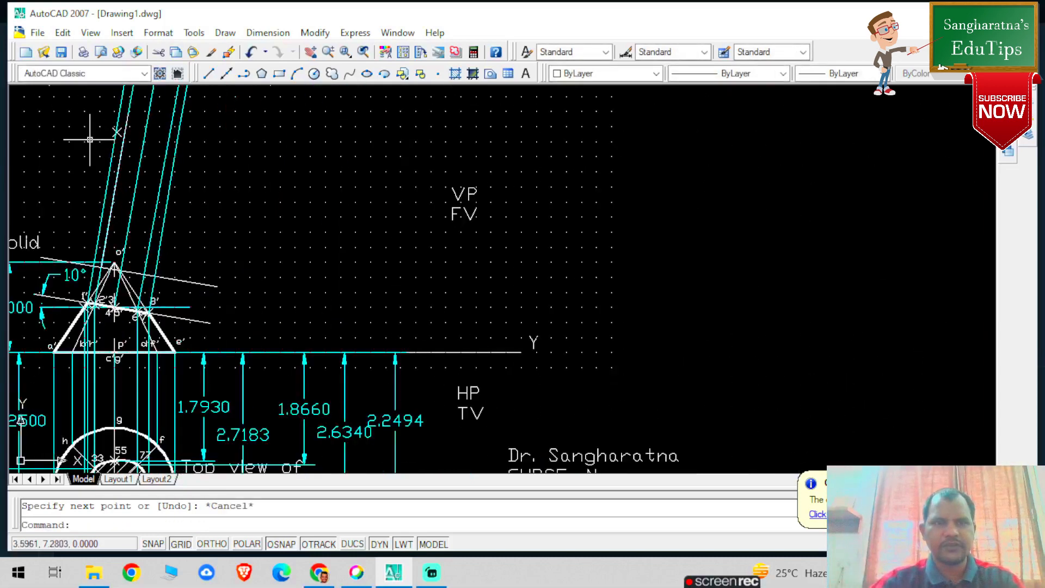
pyautogui.scroll(3, 106, 112)
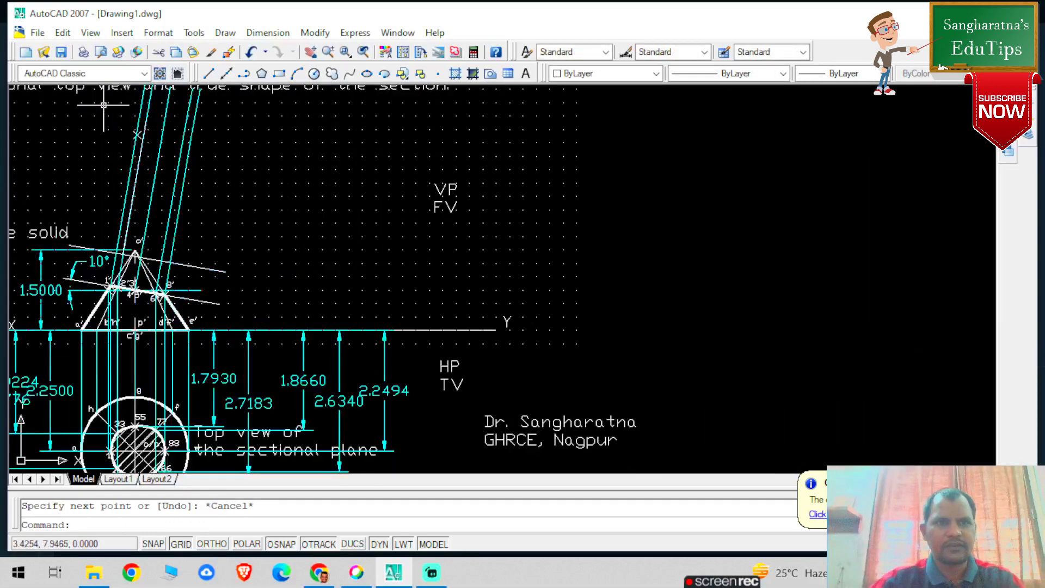
pyautogui.scroll(2, 157, 111)
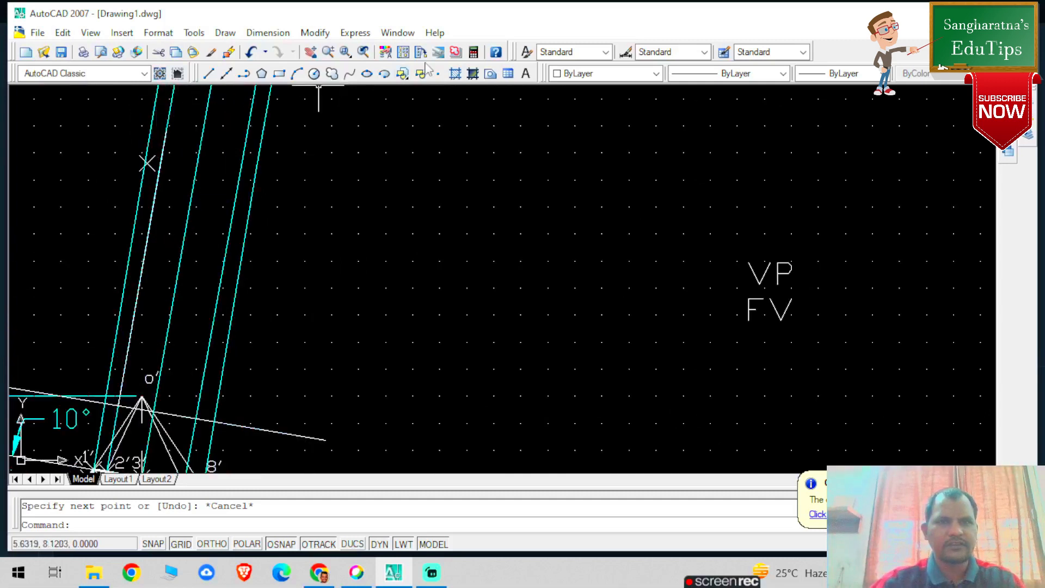
pyautogui.click(439, 76)
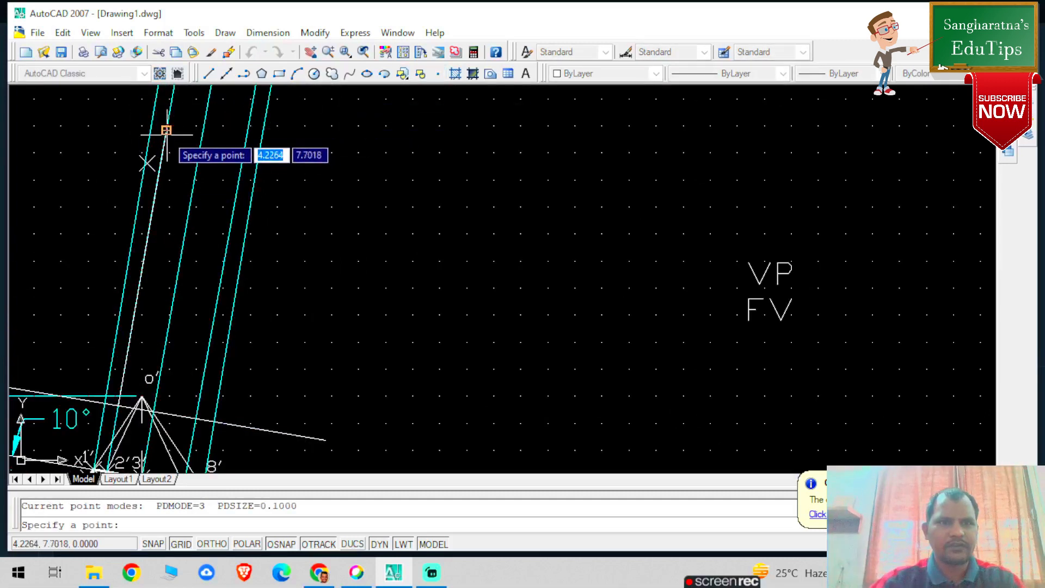
pyautogui.press('Escape')
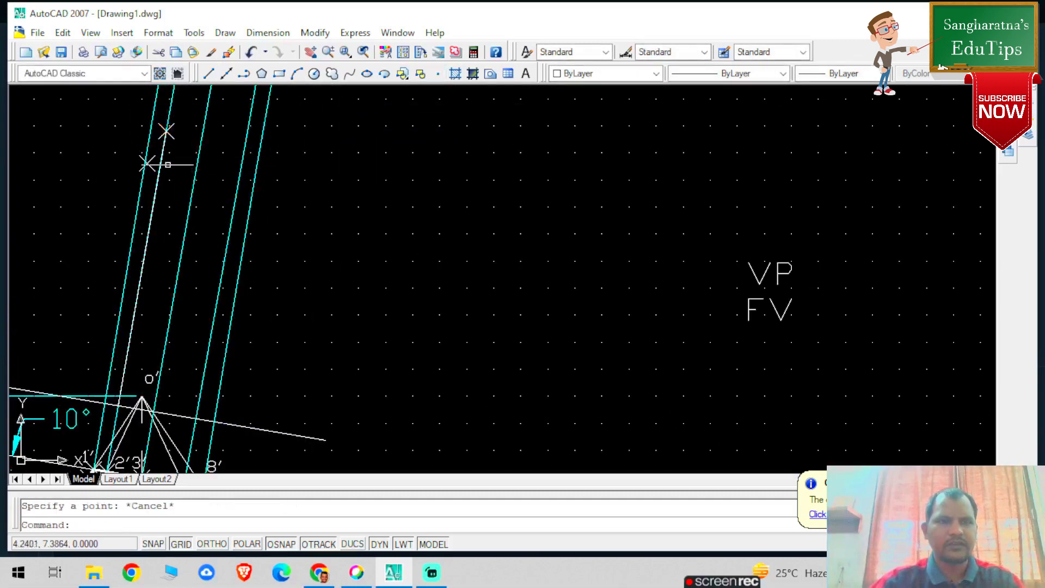
pyautogui.click(161, 163)
pyautogui.press('Delete')
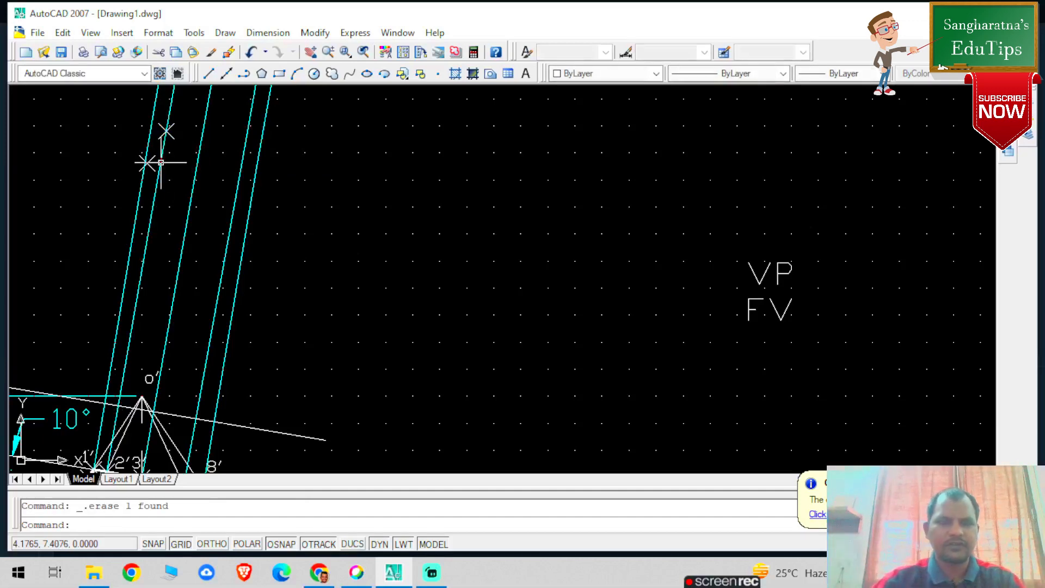
# Draw a line 1.9224 long at 80° along the 2'3' projector from its intersection with the upper inclined reference line
pyautogui.scroll(-2, 370, 202)
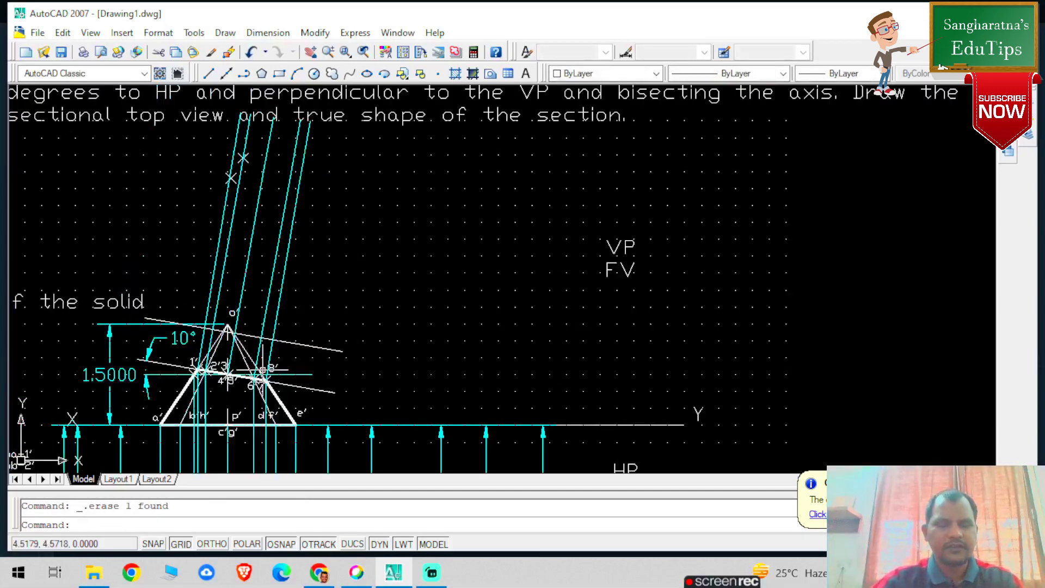
pyautogui.scroll(-8, 263, 370)
pyautogui.scroll(9, 243, 437)
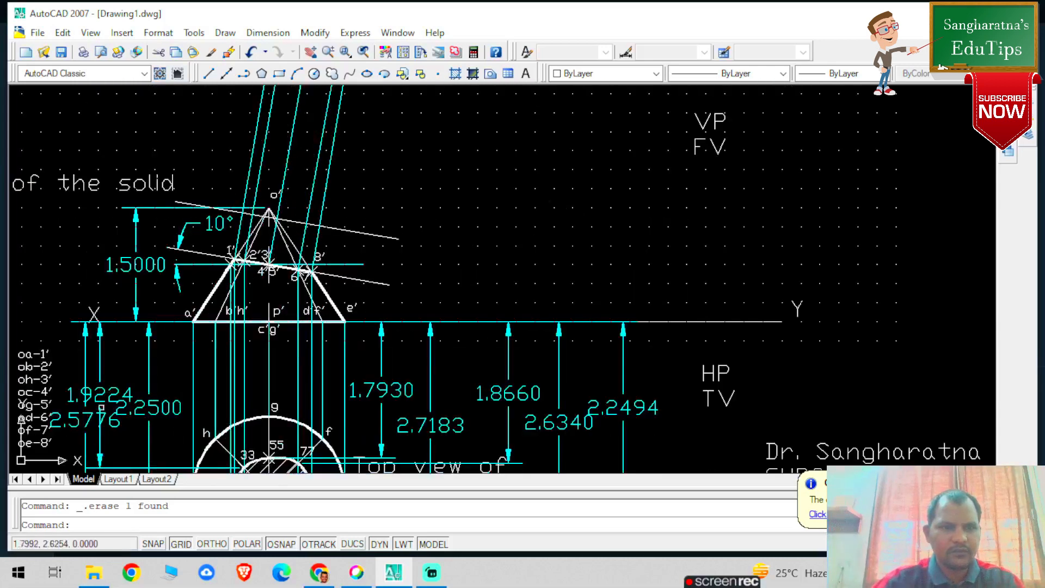
pyautogui.click(100, 407)
pyautogui.press('Escape')
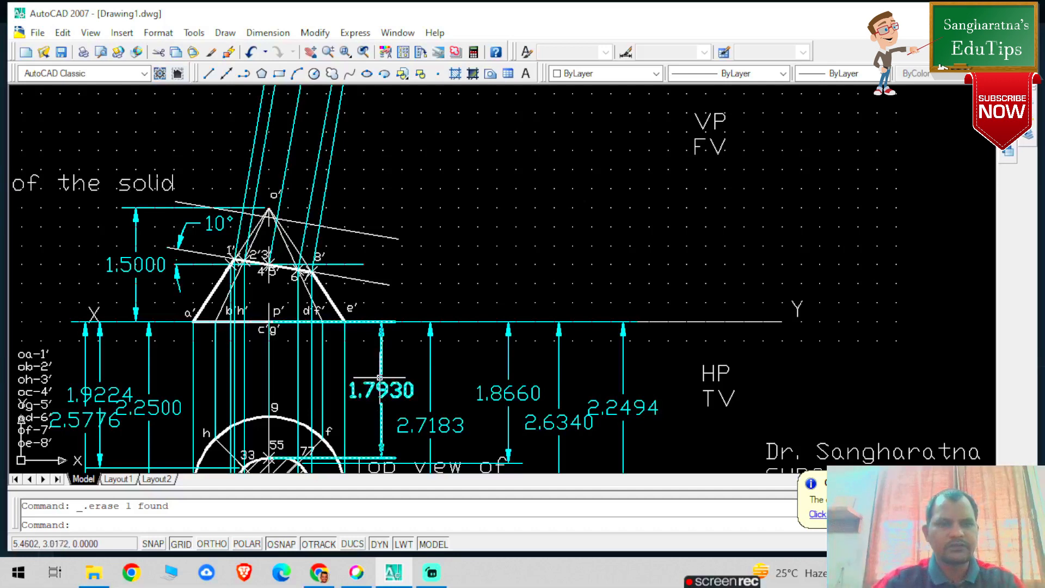
pyautogui.scroll(-2, 370, 302)
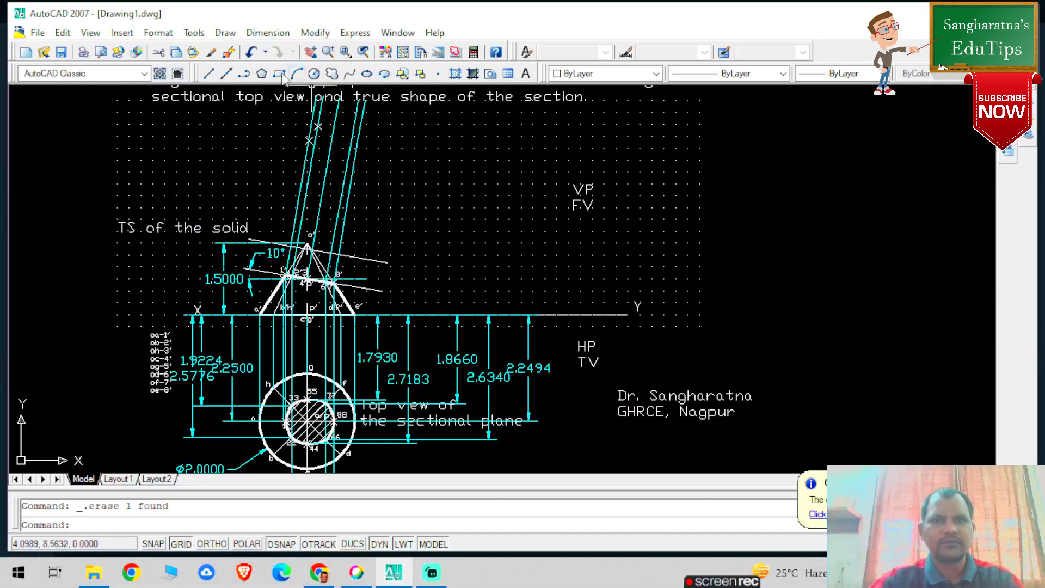
pyautogui.click(209, 74)
pyautogui.scroll(2, 305, 249)
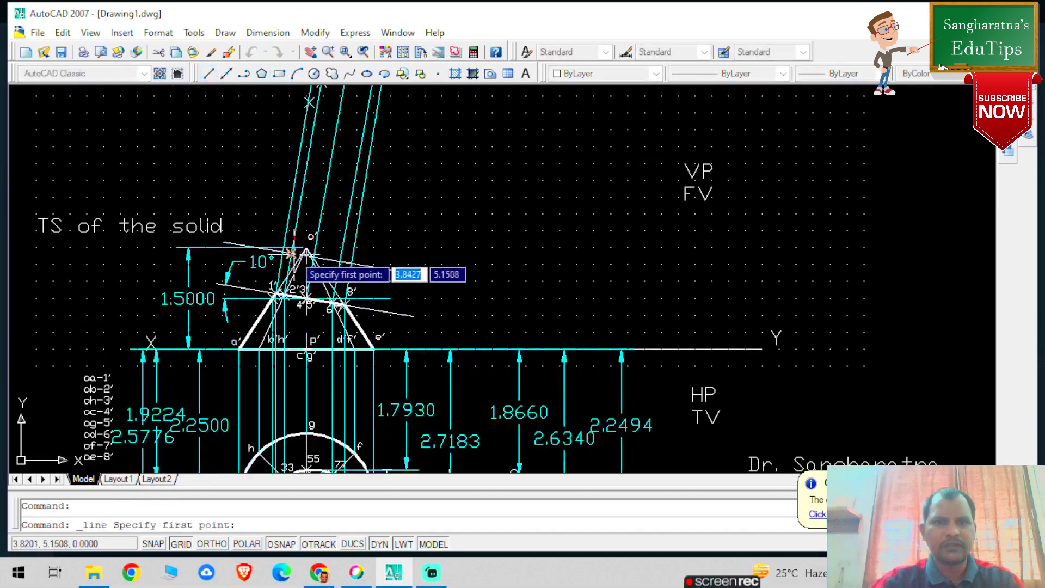
pyautogui.click(292, 253)
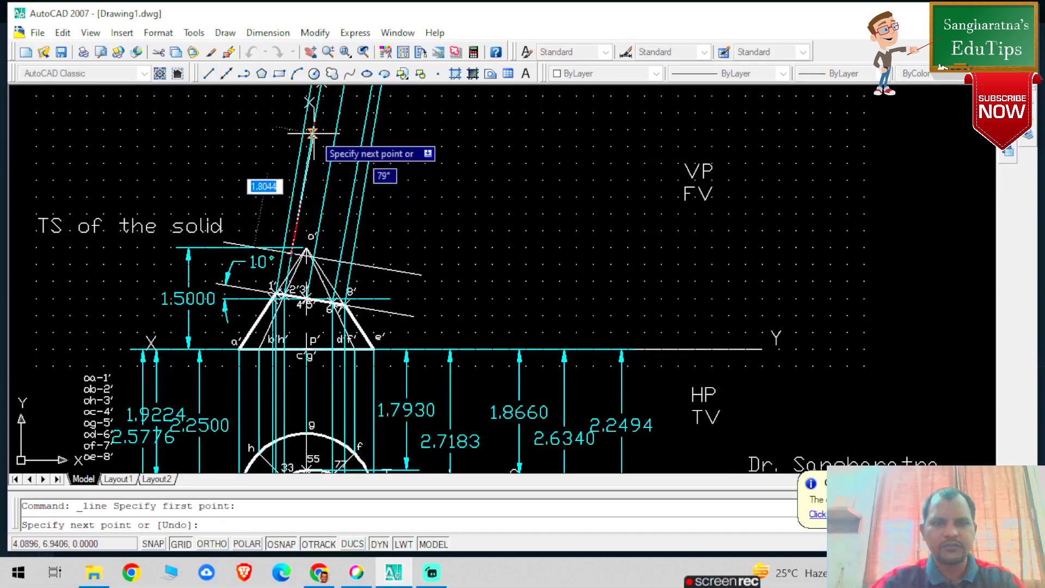
pyautogui.write('1.922')
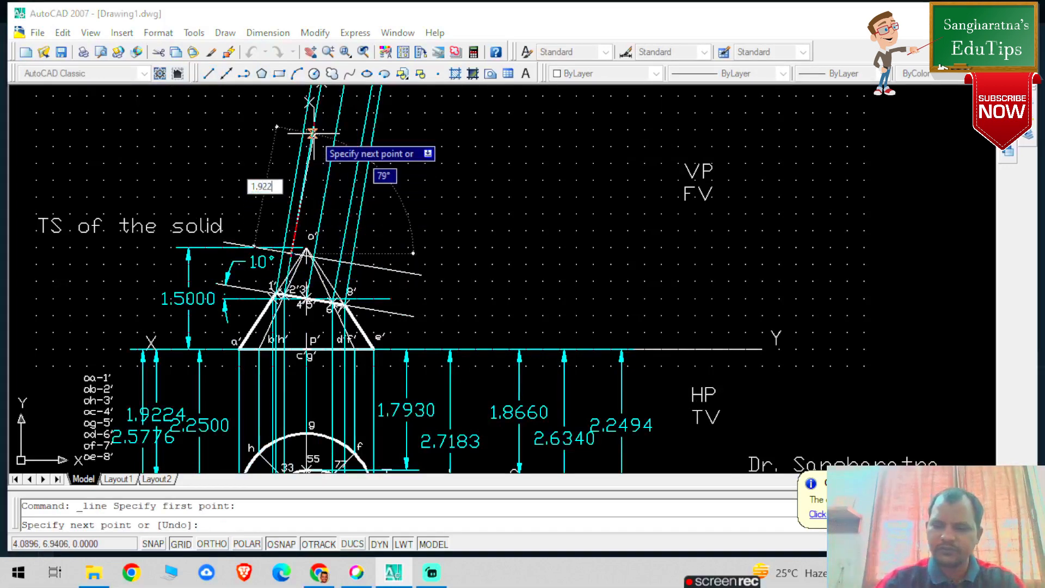
pyautogui.write('4')
pyautogui.press('Tab')
pyautogui.write('8')
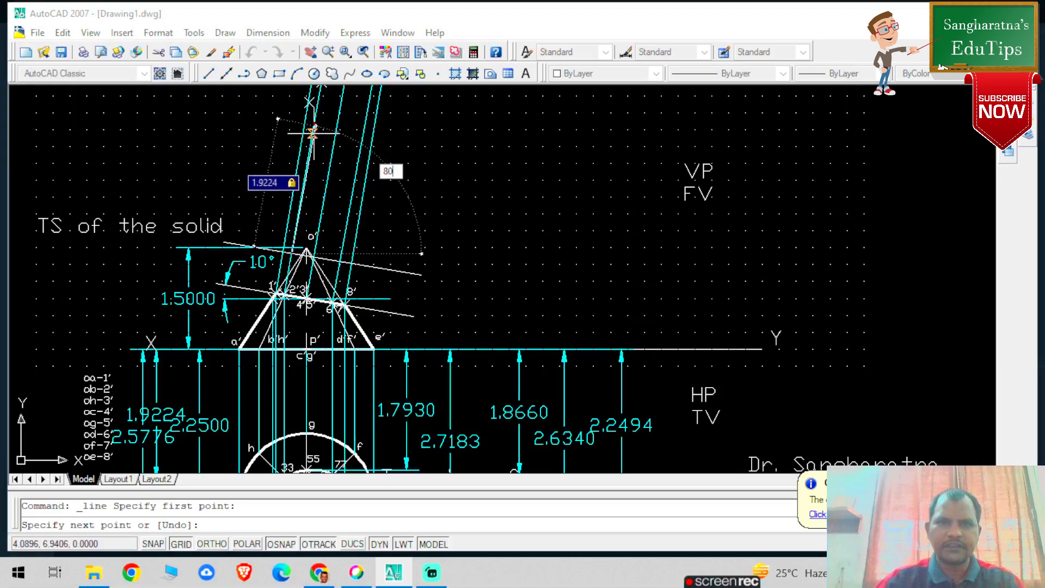
pyautogui.press('Return')
pyautogui.press('Escape')
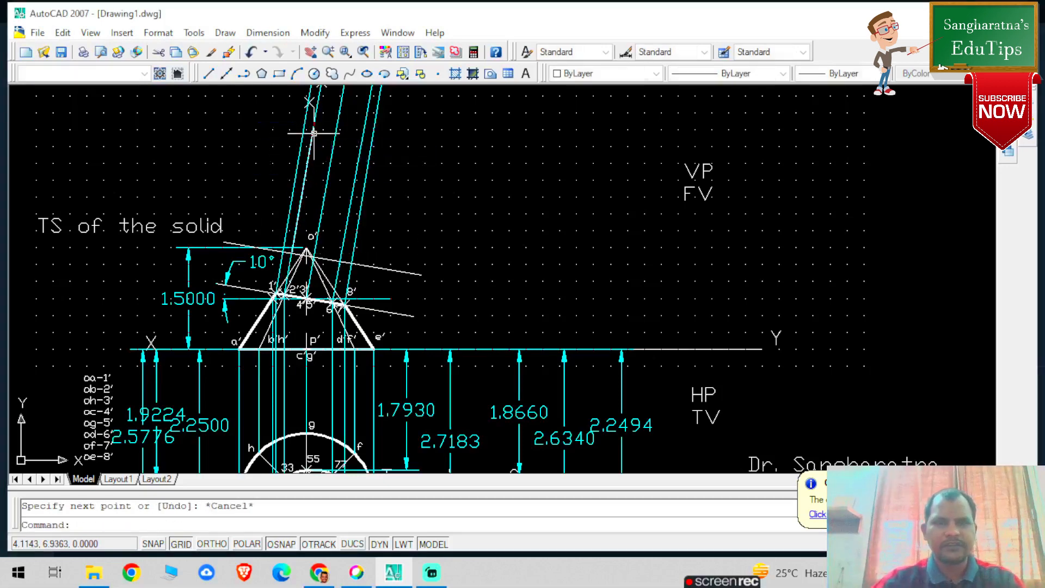
# Mark the upper end of the 1.9224 line with a point and erase the line
pyautogui.scroll(4, 409, 90)
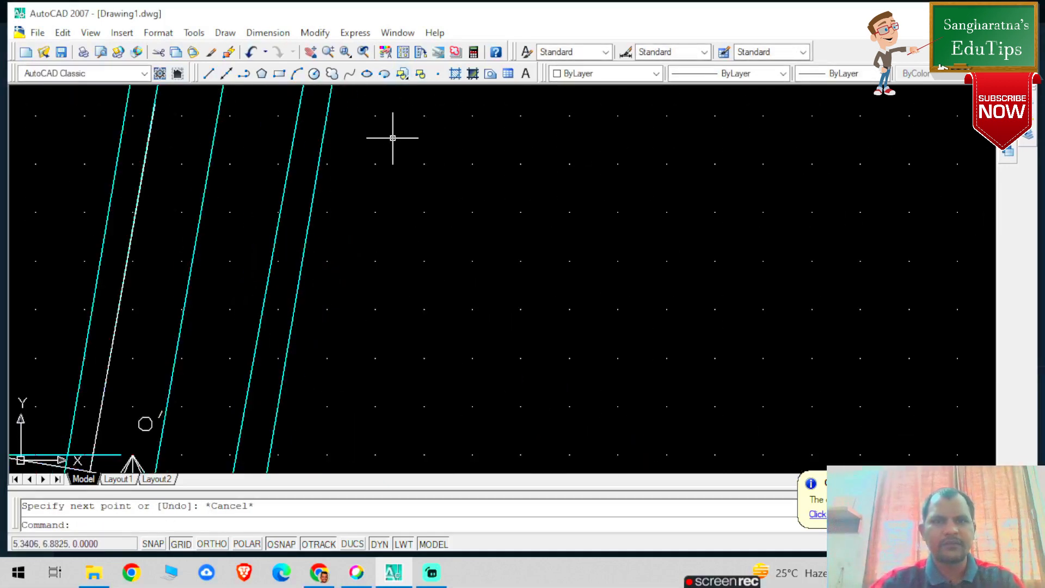
pyautogui.click(439, 74)
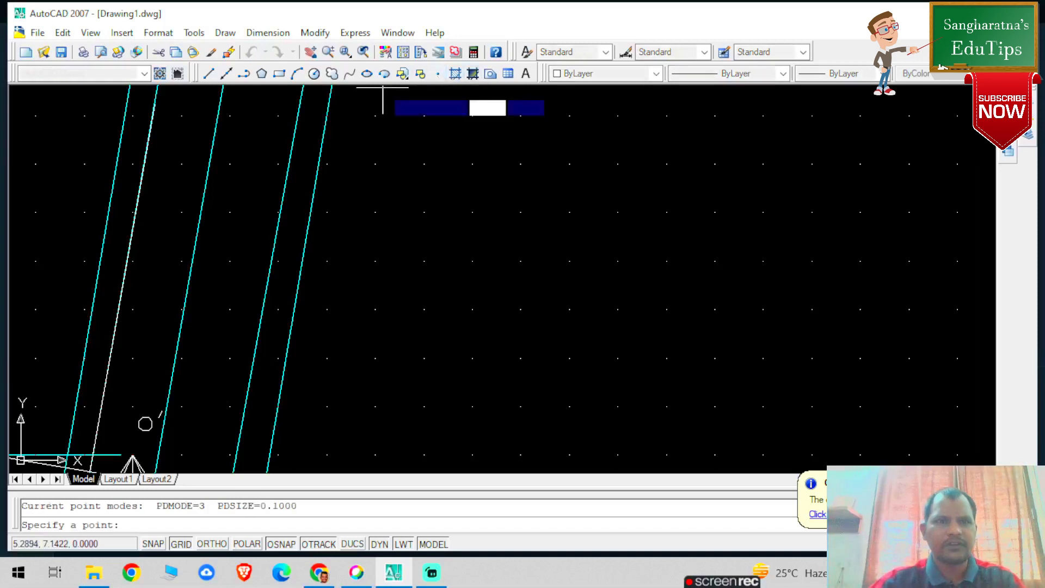
pyautogui.press('Escape')
pyautogui.click(144, 162)
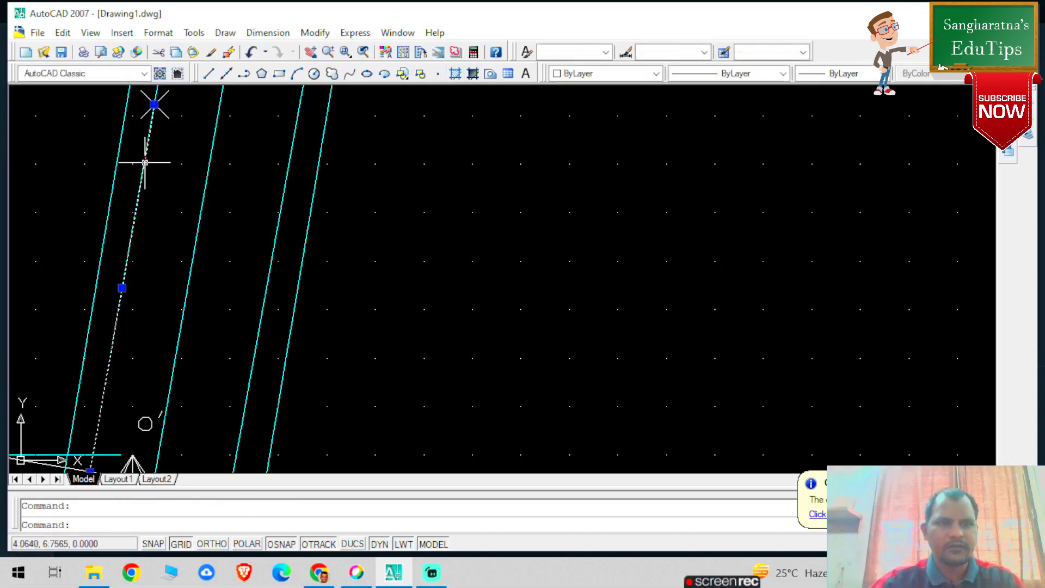
pyautogui.press('Delete')
# Examine the top-view distance dimensions to find the value for point 44 on the 4'5' projector
pyautogui.scroll(-3, 163, 196)
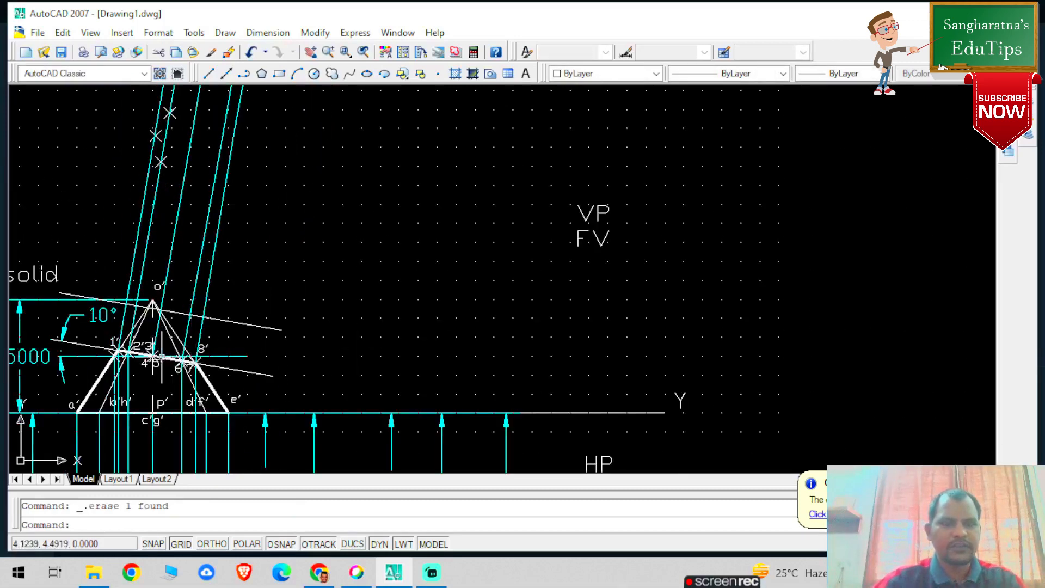
pyautogui.scroll(-3, 154, 360)
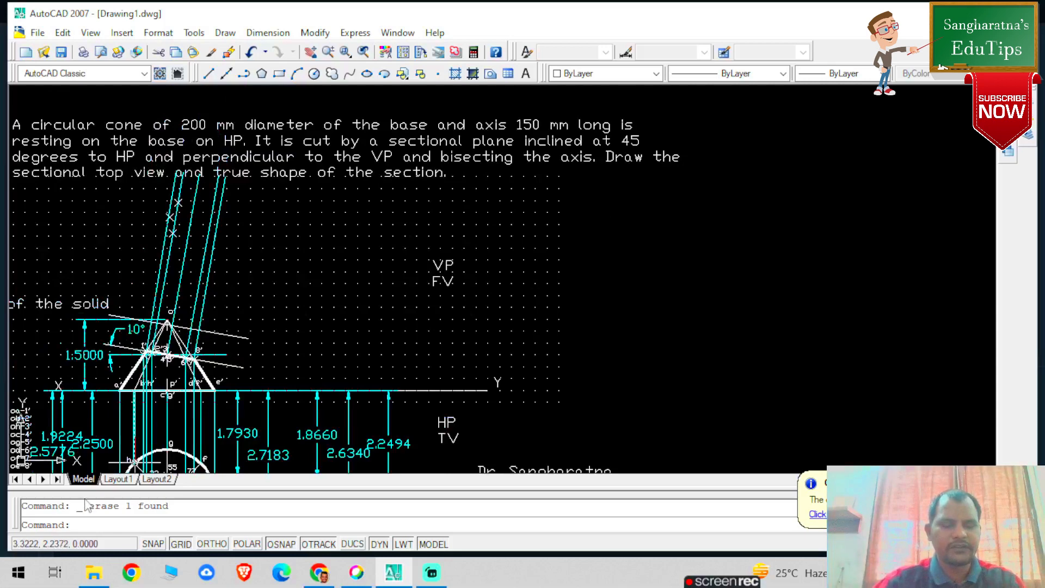
pyautogui.scroll(-4, 71, 427)
pyautogui.scroll(4, 32, 425)
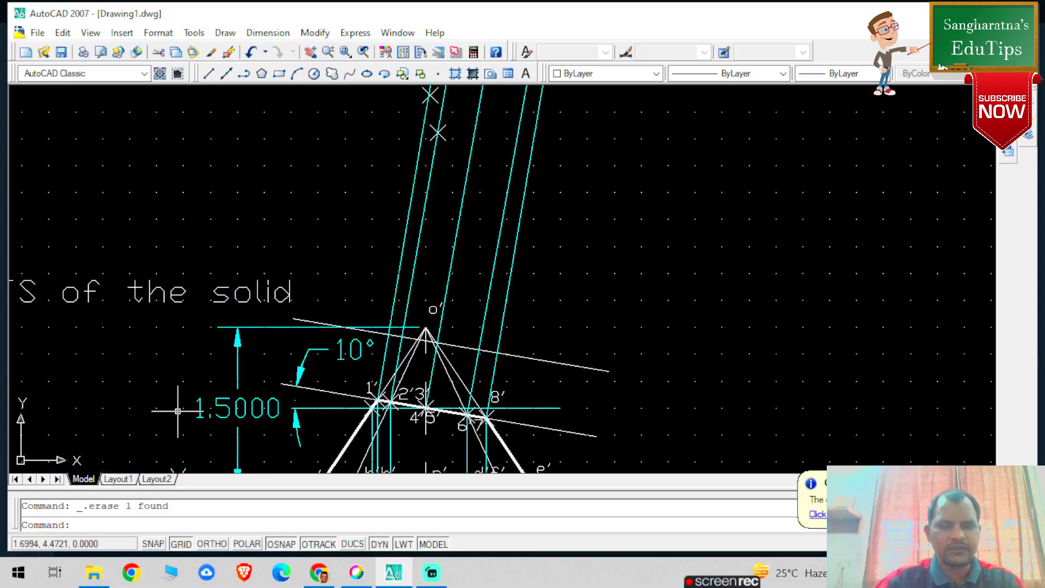
pyautogui.scroll(-5, 217, 443)
pyautogui.scroll(3, 604, 355)
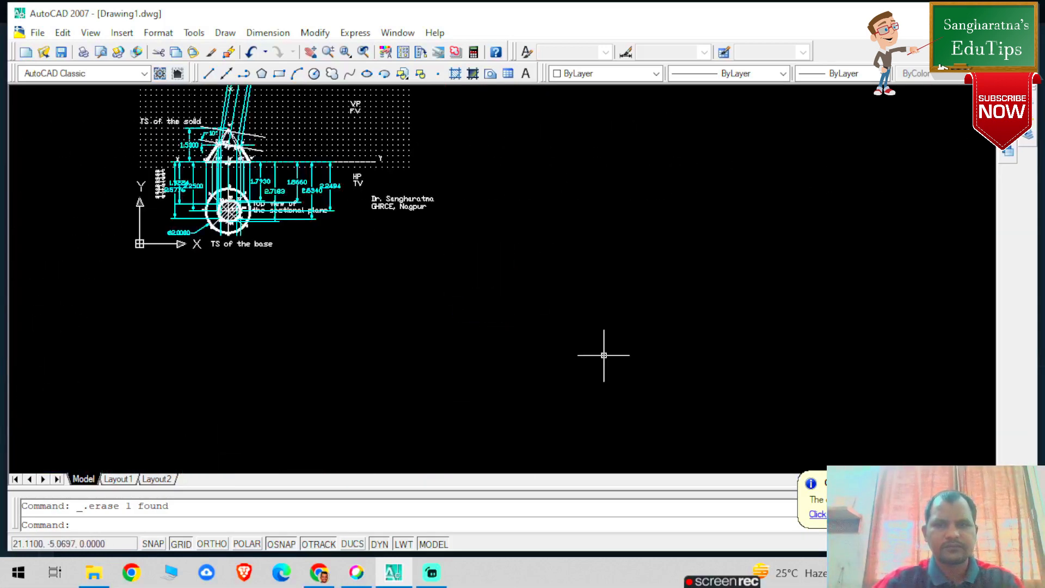
pyautogui.scroll(5, 163, 113)
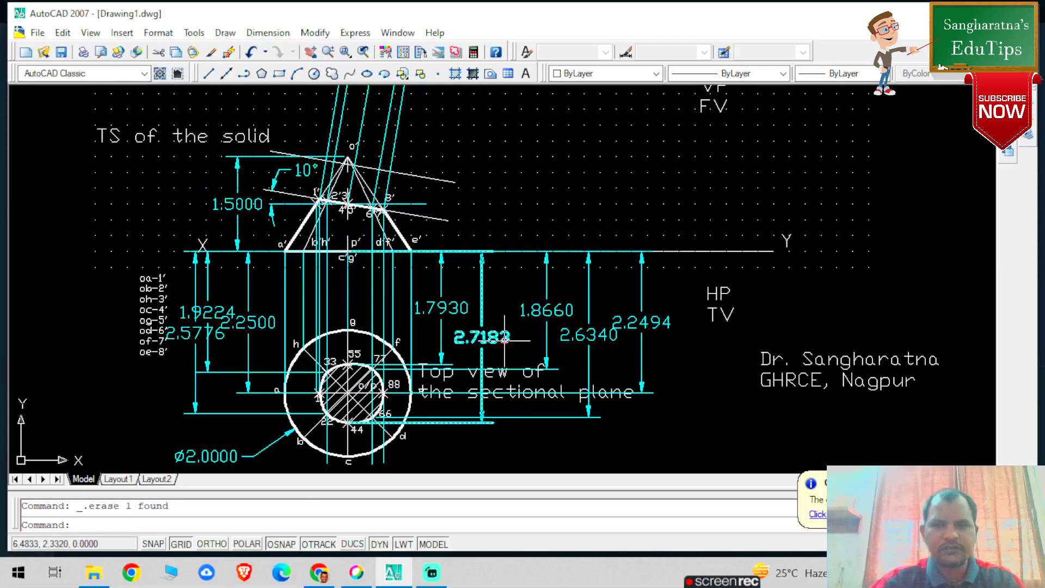
pyautogui.scroll(-2, 372, 192)
pyautogui.scroll(-2, 354, 245)
pyautogui.scroll(7, 388, 321)
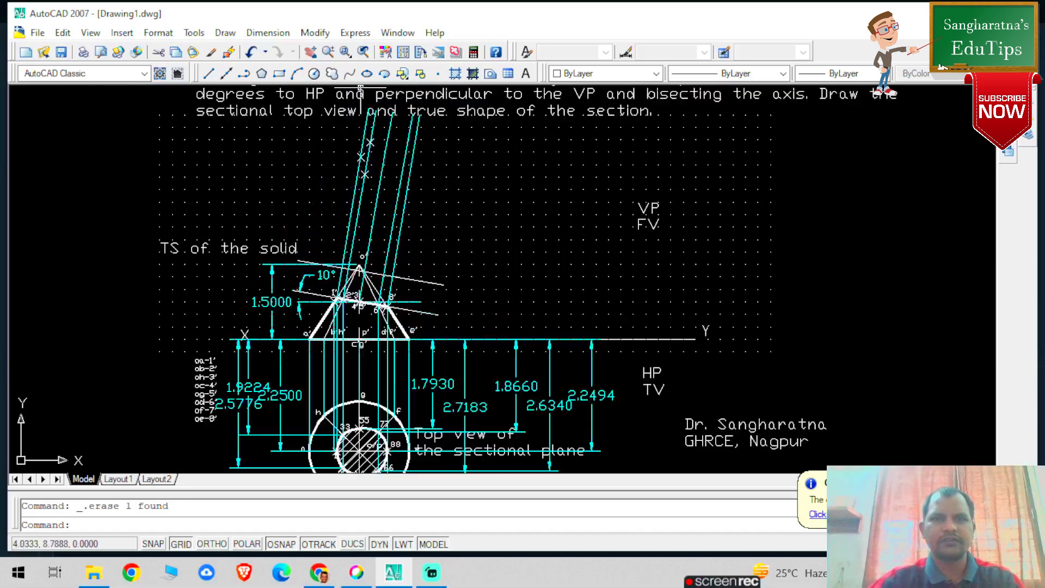
# Try a line 2.4783 long at 80° along the 4'5' projector, starting where it crosses the upper inclined reference line
pyautogui.click(209, 73)
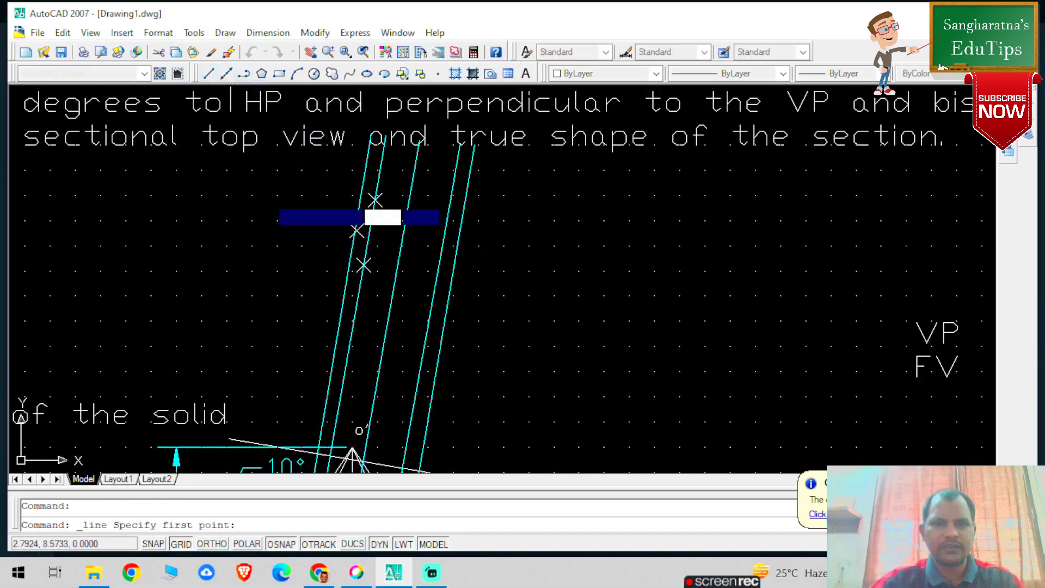
pyautogui.click(363, 462)
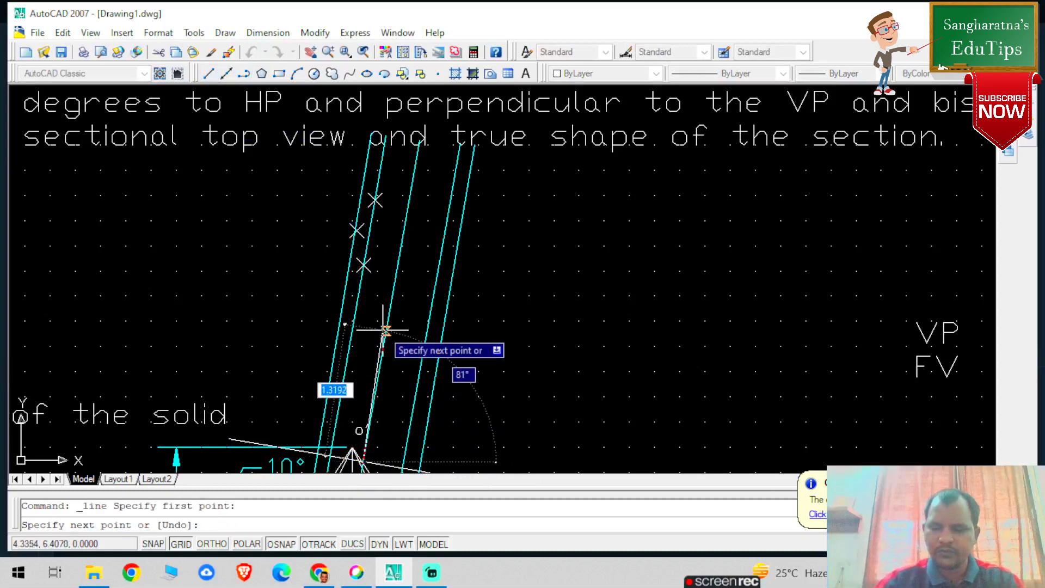
pyautogui.write('2.4783')
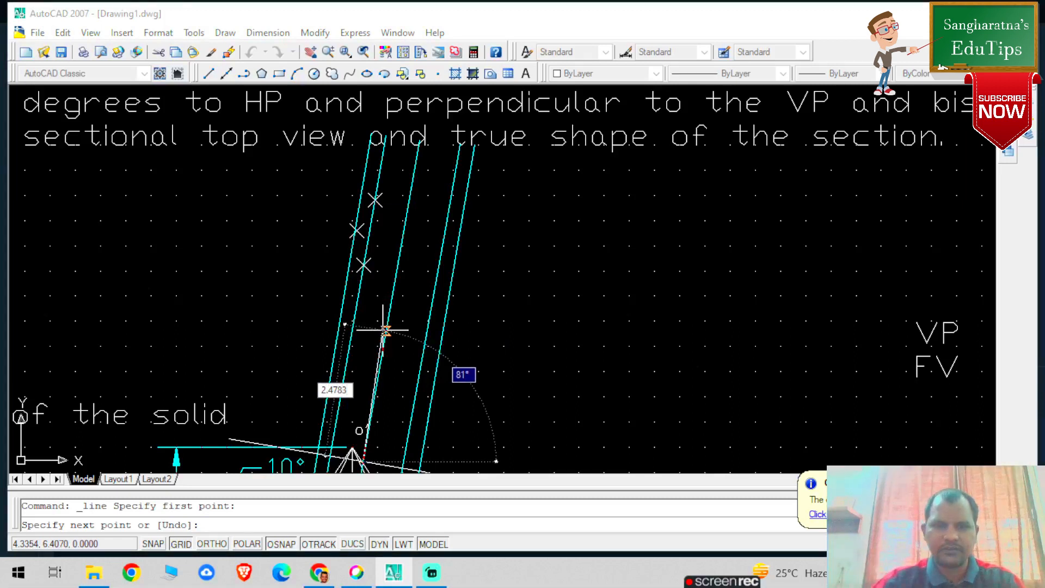
pyautogui.press('Tab')
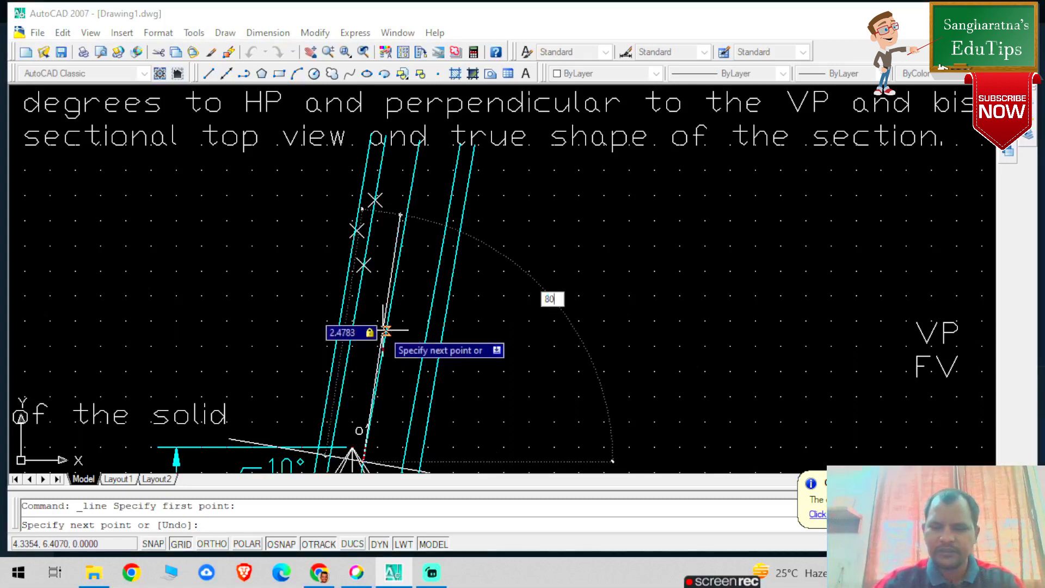
pyautogui.write('80')
pyautogui.press('Return')
pyautogui.press('Escape')
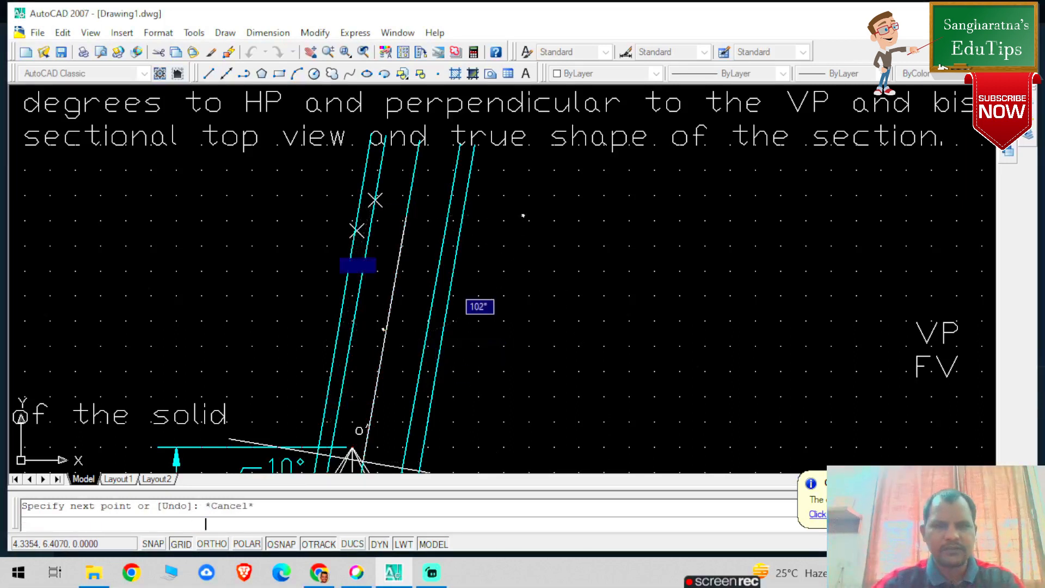
# Recheck the top-view distance dimensions and erase the 2.4783 line from the 4'5' projector
pyautogui.scroll(-4, 563, 390)
pyautogui.scroll(-4, 549, 418)
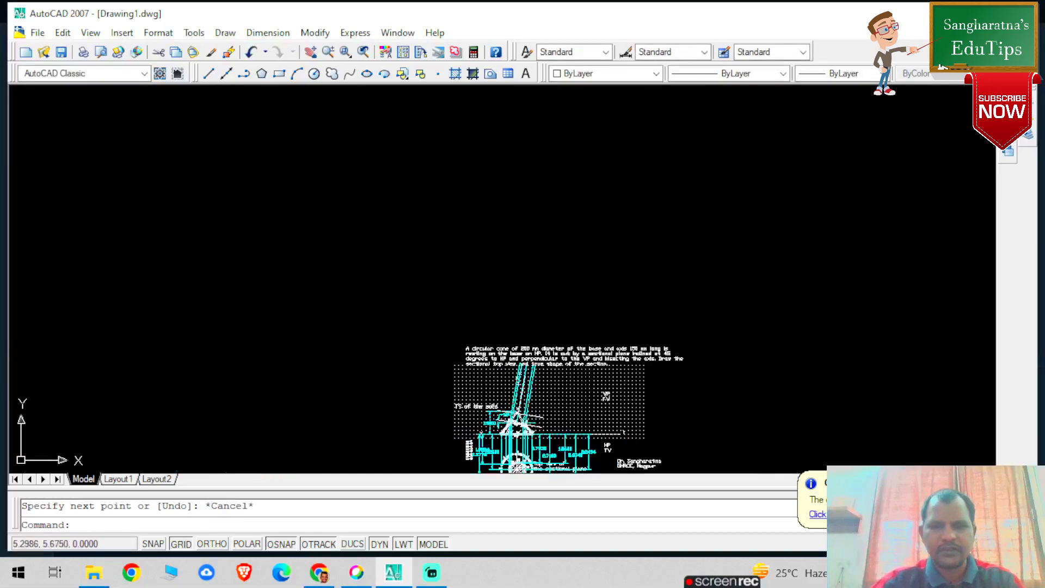
pyautogui.scroll(6, 551, 411)
pyautogui.scroll(-4, 473, 422)
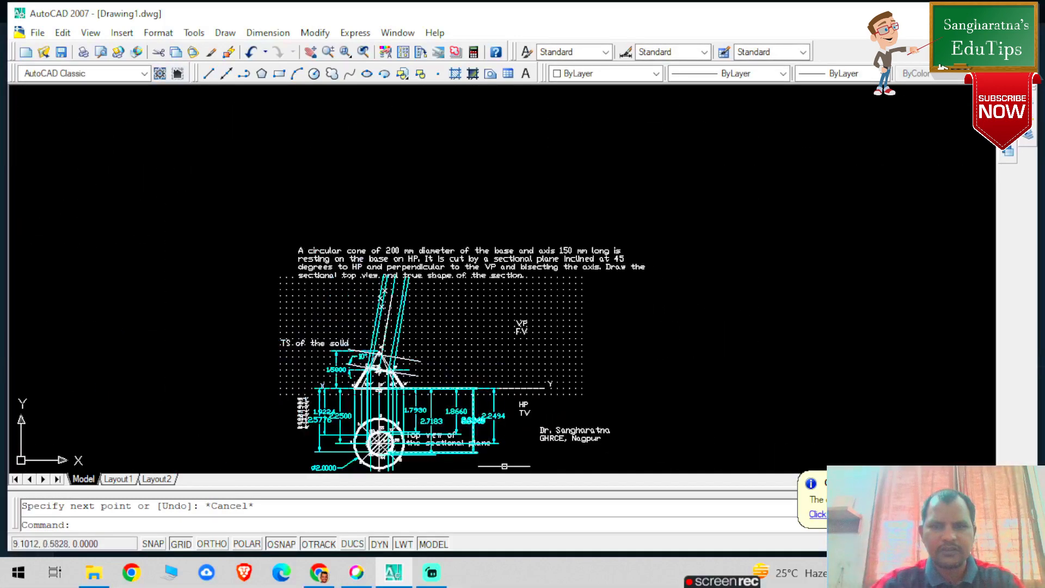
pyautogui.scroll(3, 505, 467)
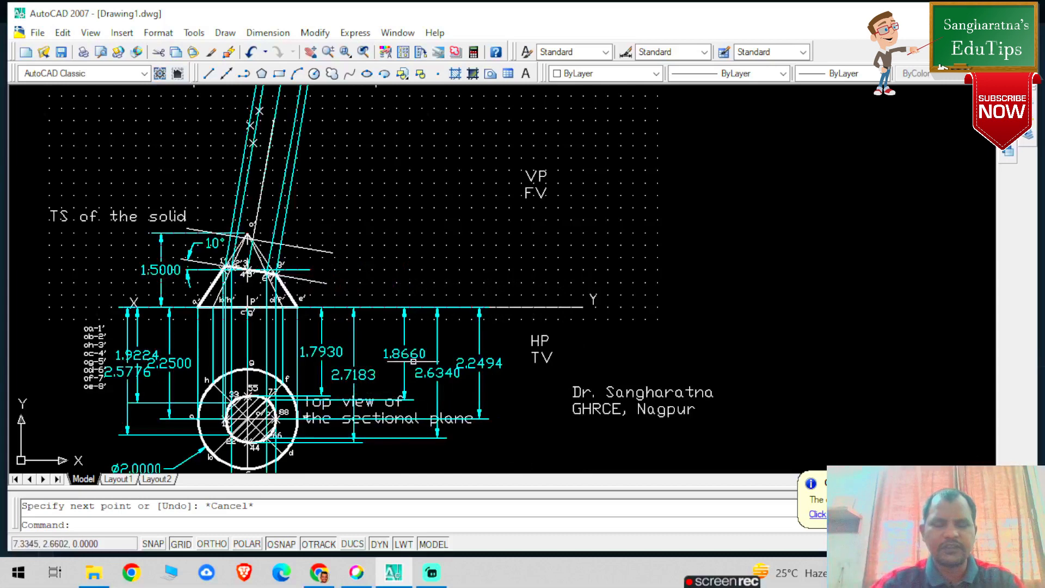
pyautogui.scroll(-3, 317, 192)
pyautogui.scroll(3, 283, 115)
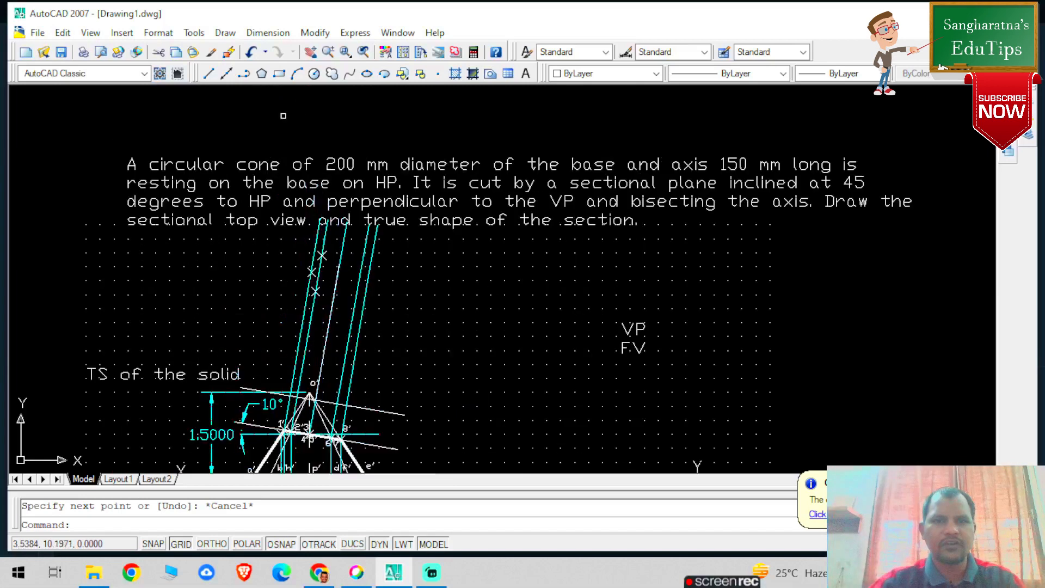
pyautogui.click(329, 313)
pyautogui.press('Delete')
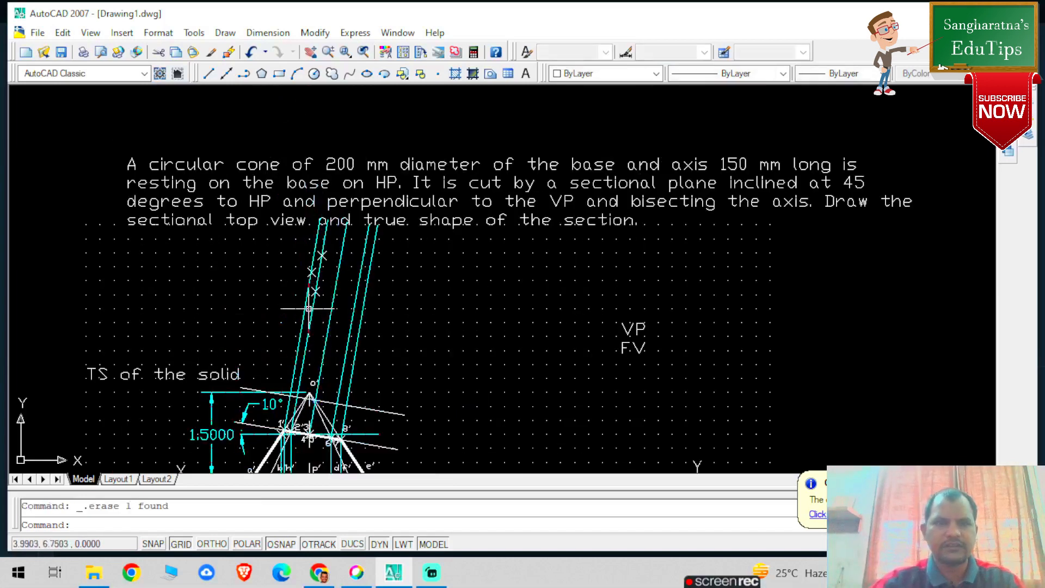
# Draw a line 2.7183 long at 80° along the 4'5' projector from its intersection with the upper inclined reference line
pyautogui.click(208, 73)
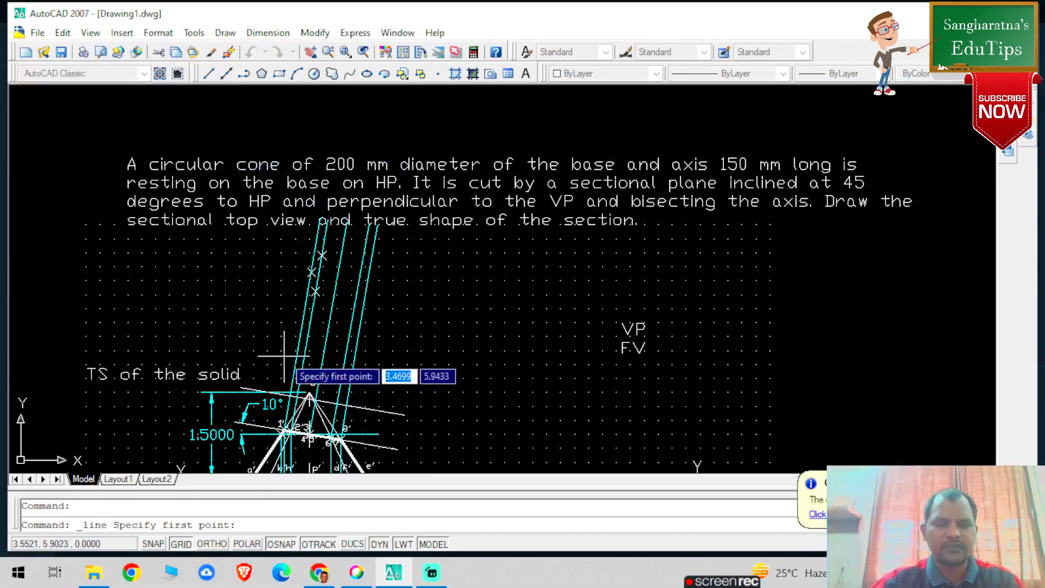
pyautogui.scroll(-3, 280, 327)
pyautogui.scroll(2, 392, 304)
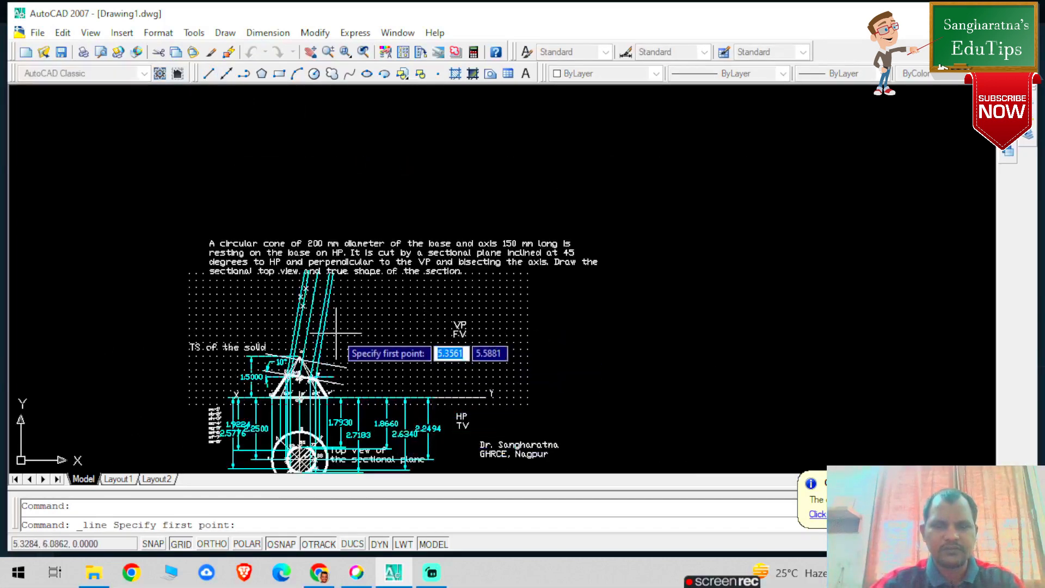
pyautogui.scroll(4, 339, 329)
pyautogui.scroll(-2, 337, 309)
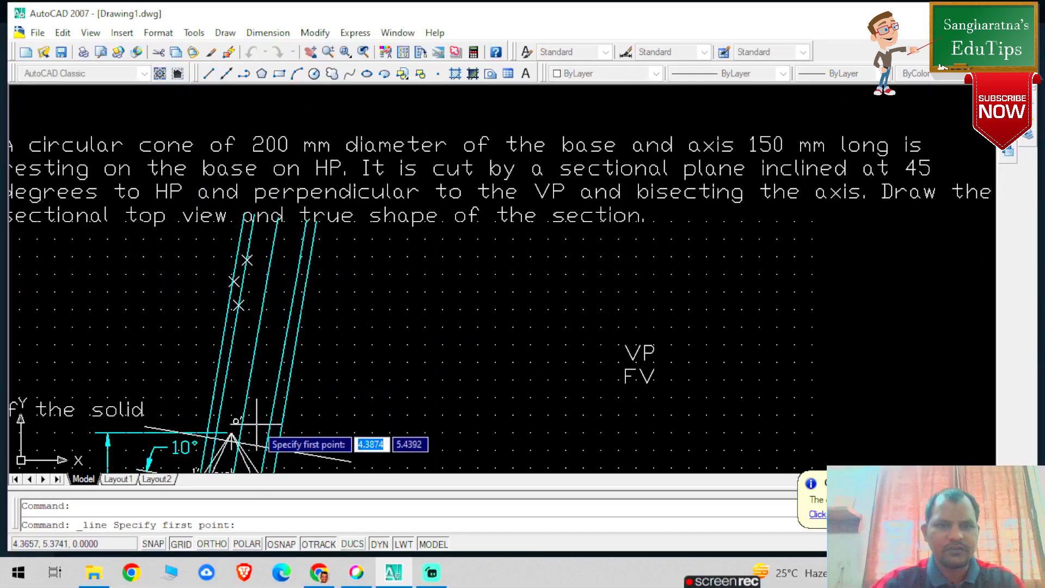
pyautogui.click(232, 437)
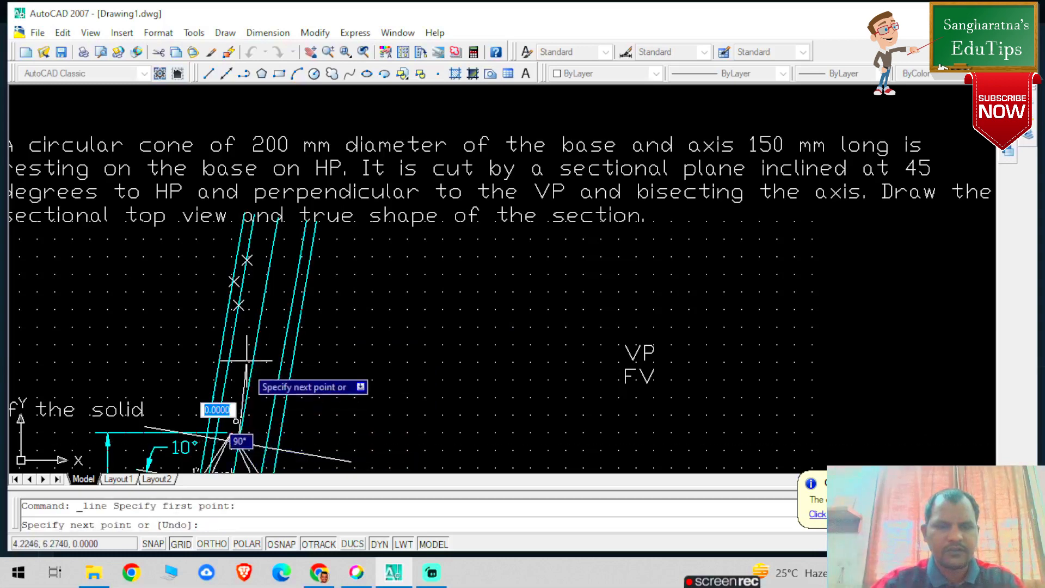
pyautogui.write('2.71')
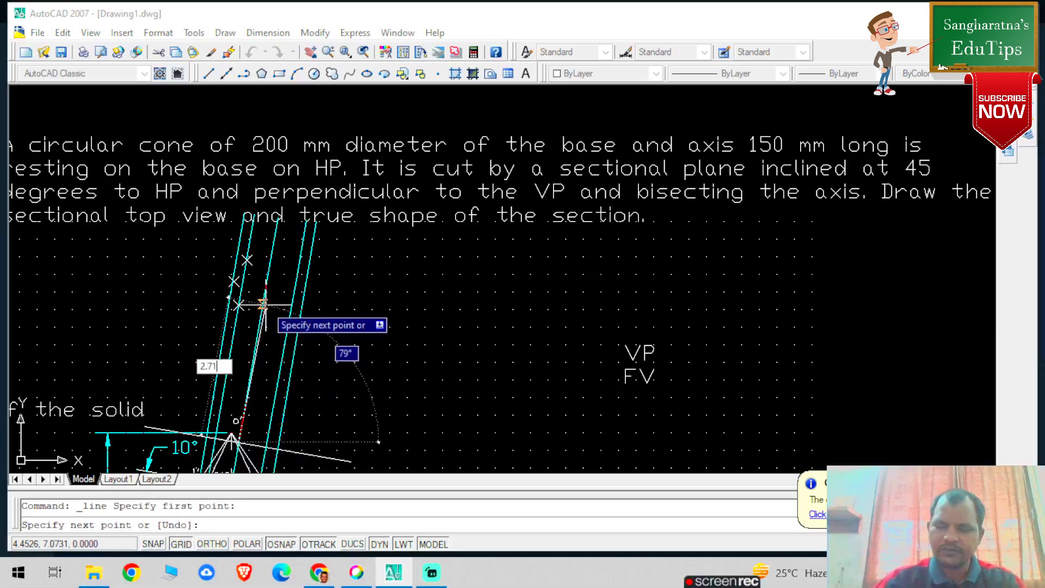
pyautogui.write('83')
pyautogui.press('Tab')
pyautogui.write('80')
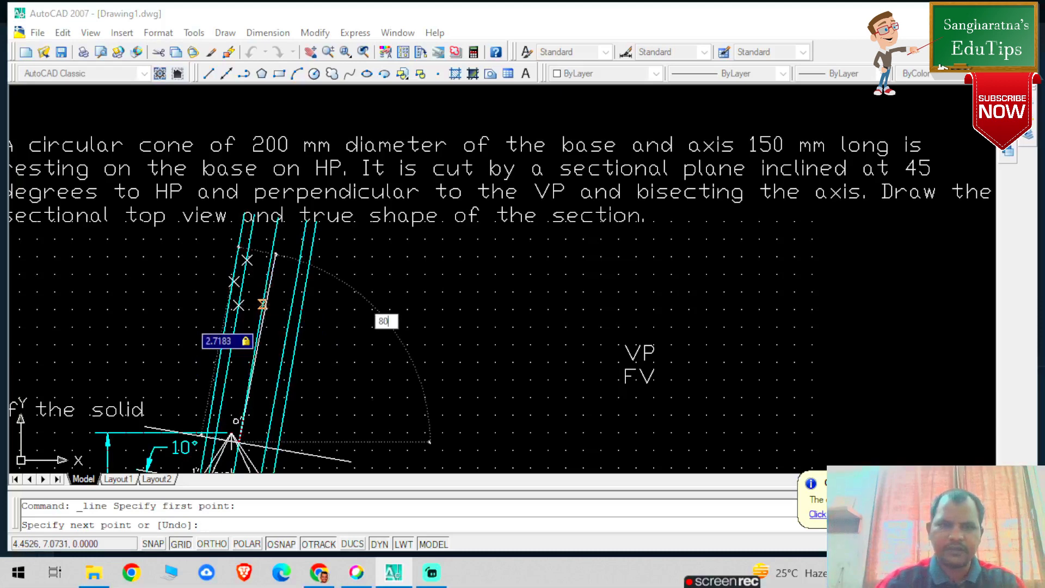
pyautogui.press('Return')
pyautogui.press('Escape')
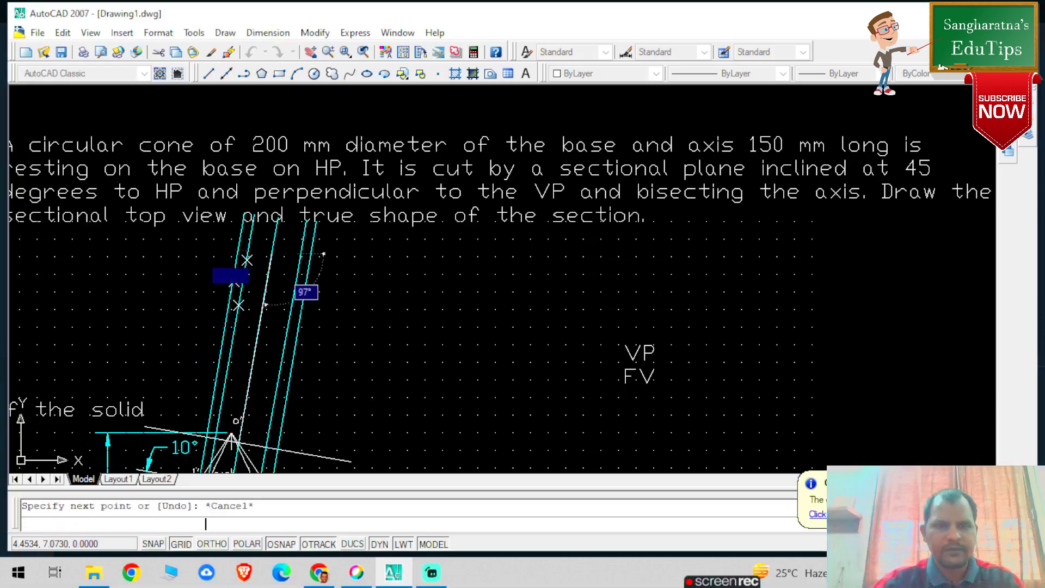
# Mark the upper end of the 2.7183 line with a point
pyautogui.scroll(2, 266, 246)
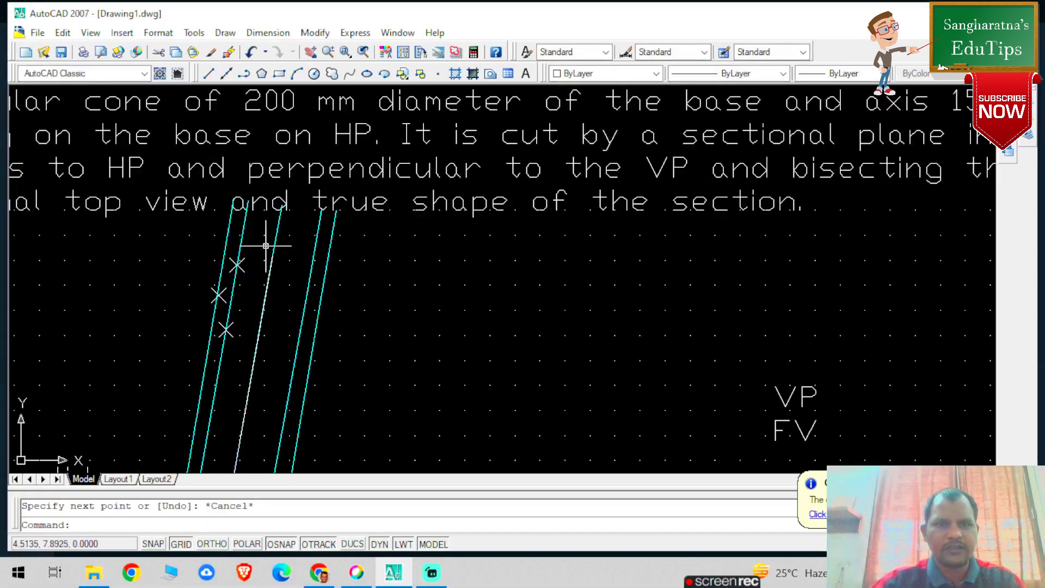
pyautogui.click(437, 75)
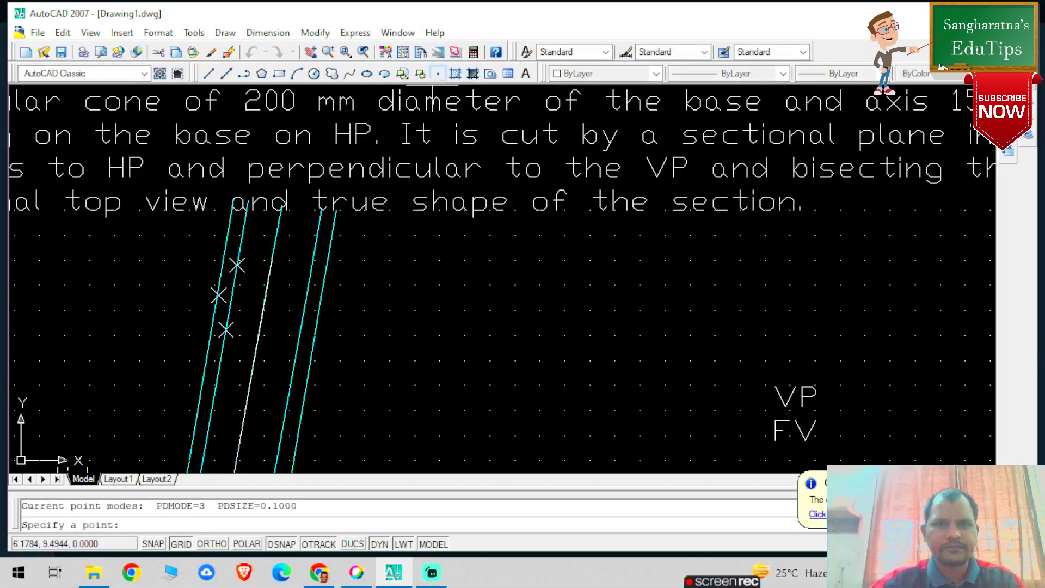
pyautogui.click(271, 256)
pyautogui.press('Escape')
# Try to erase the 2.7183 line with a selection window, and undo that erasure
pyautogui.click(269, 293)
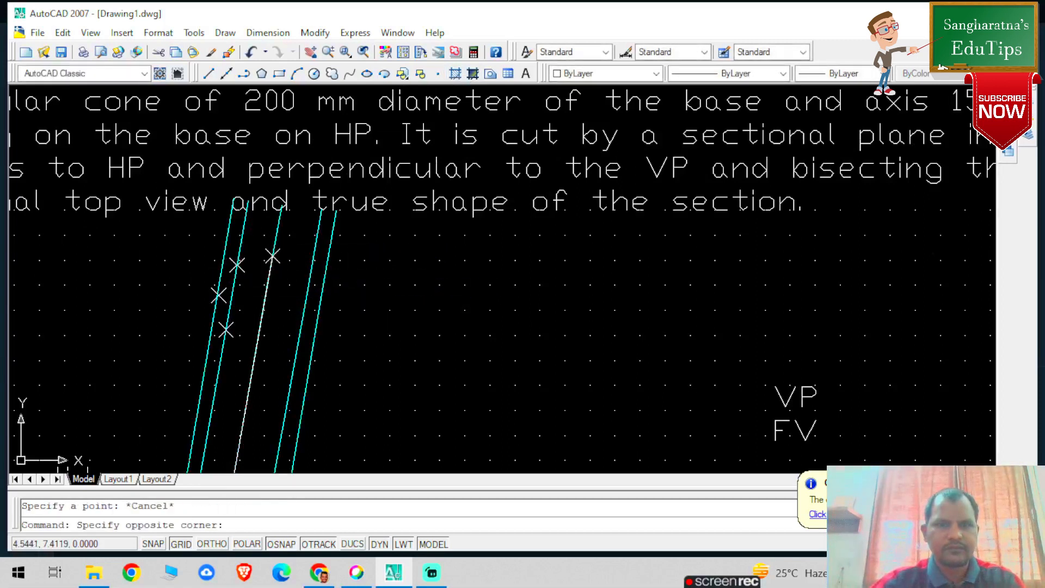
pyautogui.click(264, 296)
pyautogui.press('Delete')
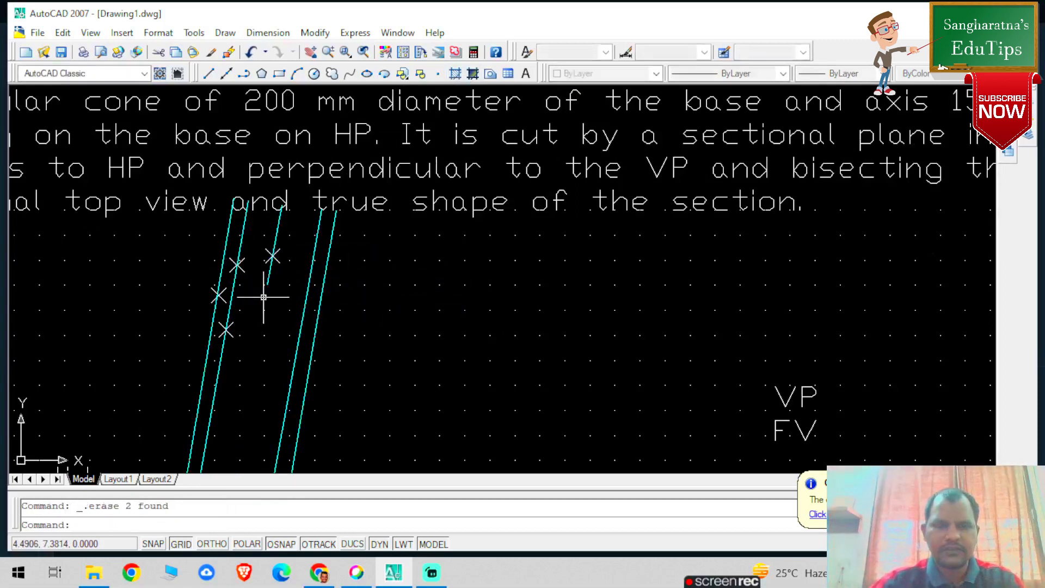
pyautogui.scroll(-2, 336, 323)
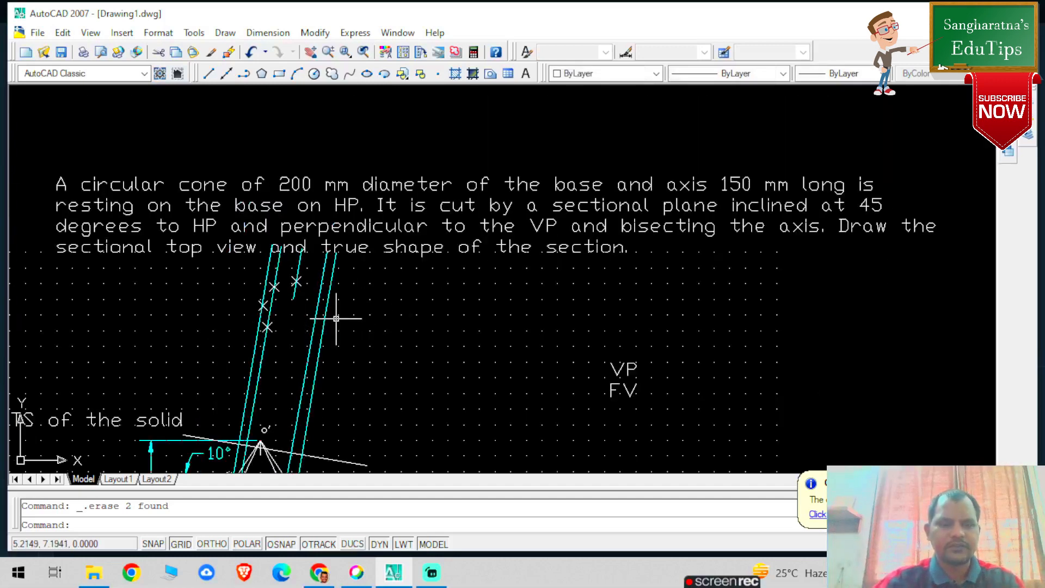
pyautogui.scroll(2, 336, 318)
pyautogui.hotkey('ctrl', 'z')
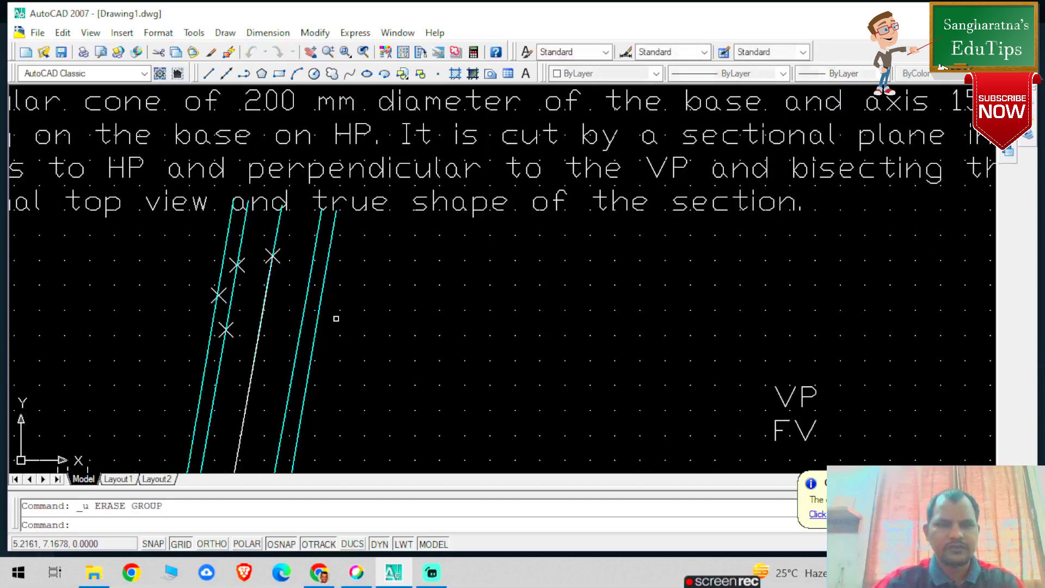
# Erase only the 2.7183 line, keeping the 4'5' projector beneath it
pyautogui.click(267, 283)
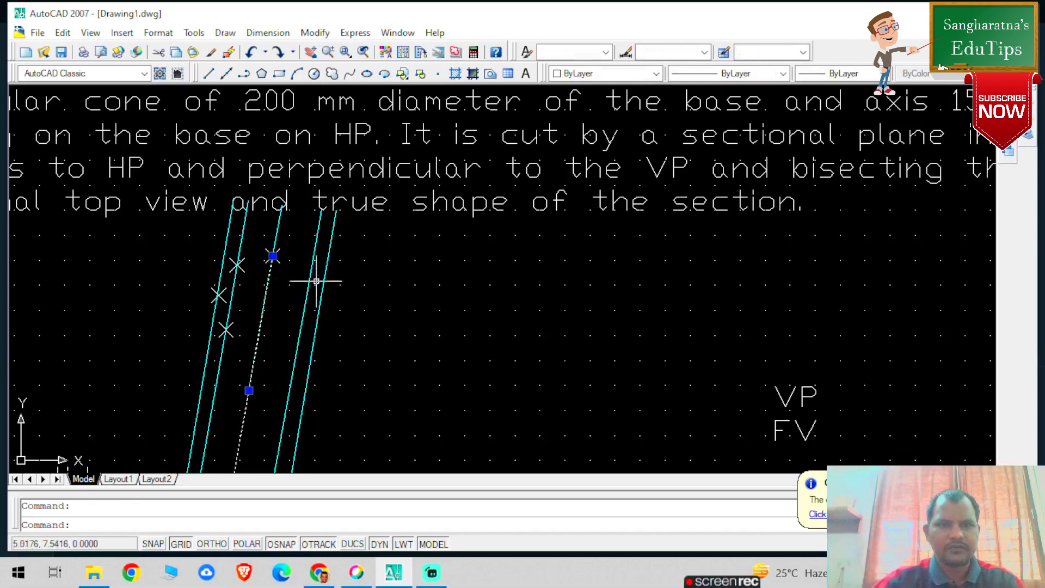
pyautogui.press('Delete')
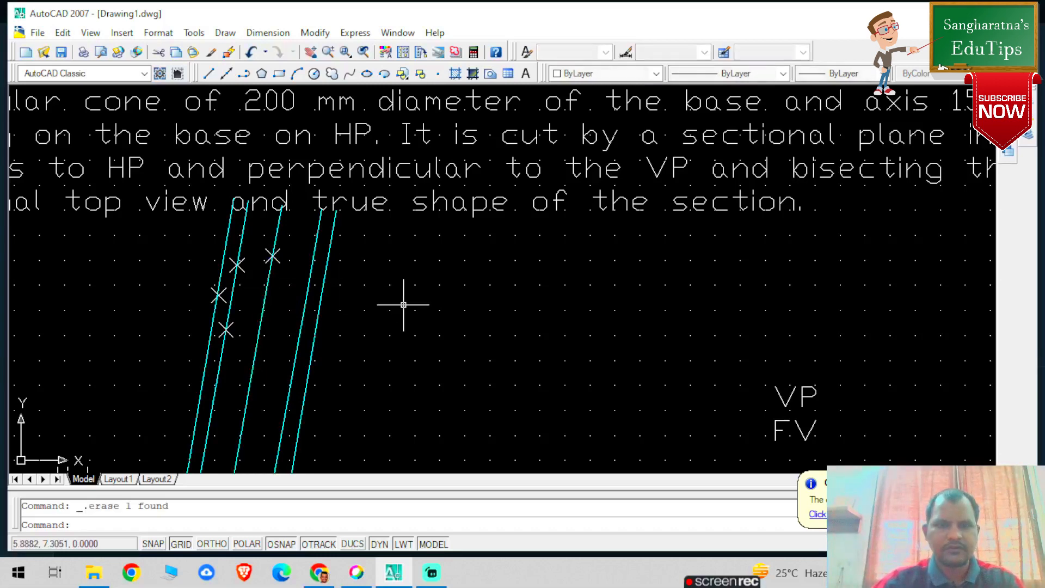
# Check the dimension from the XY line to point 55 in the top view by selecting it
pyautogui.scroll(-5, 403, 304)
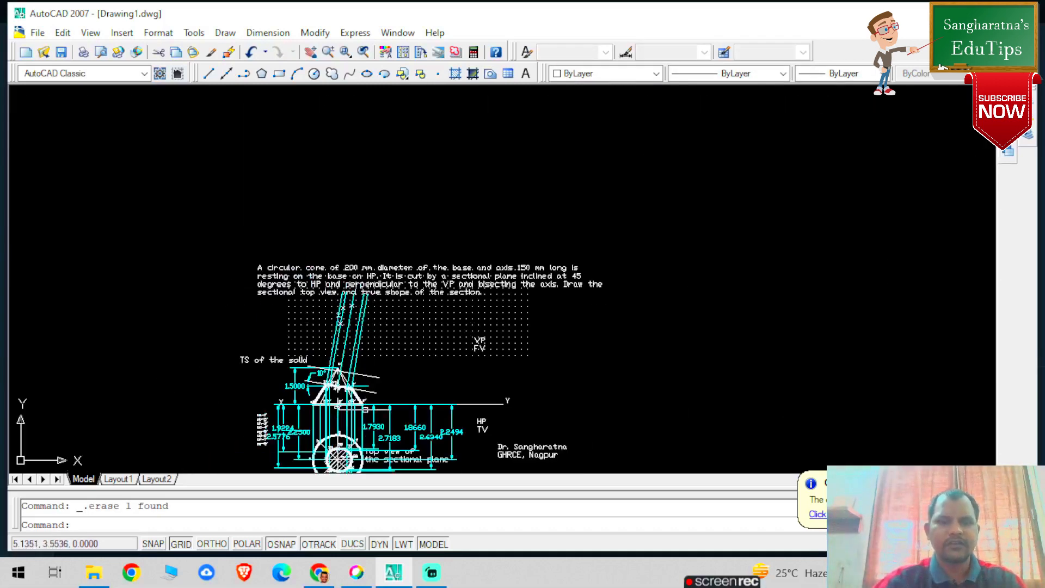
pyautogui.scroll(9, 373, 446)
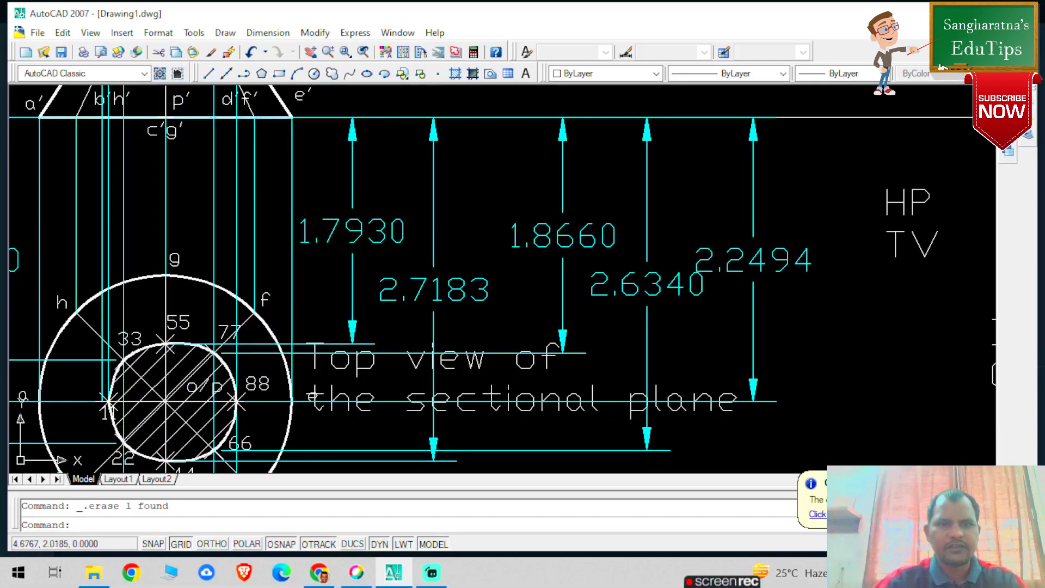
pyautogui.click(246, 343)
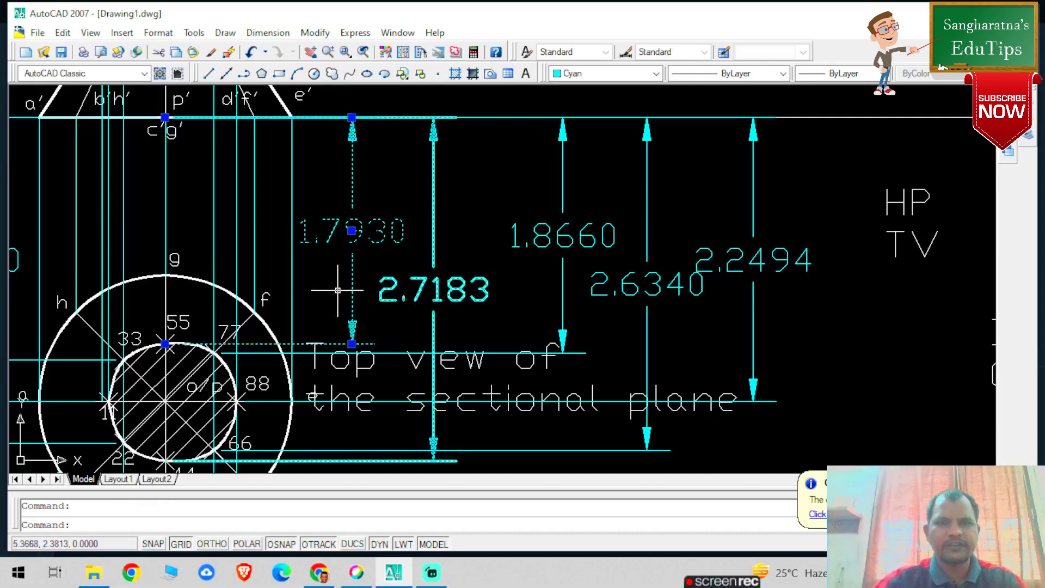
pyautogui.scroll(-6, 337, 290)
pyautogui.scroll(3, 258, 98)
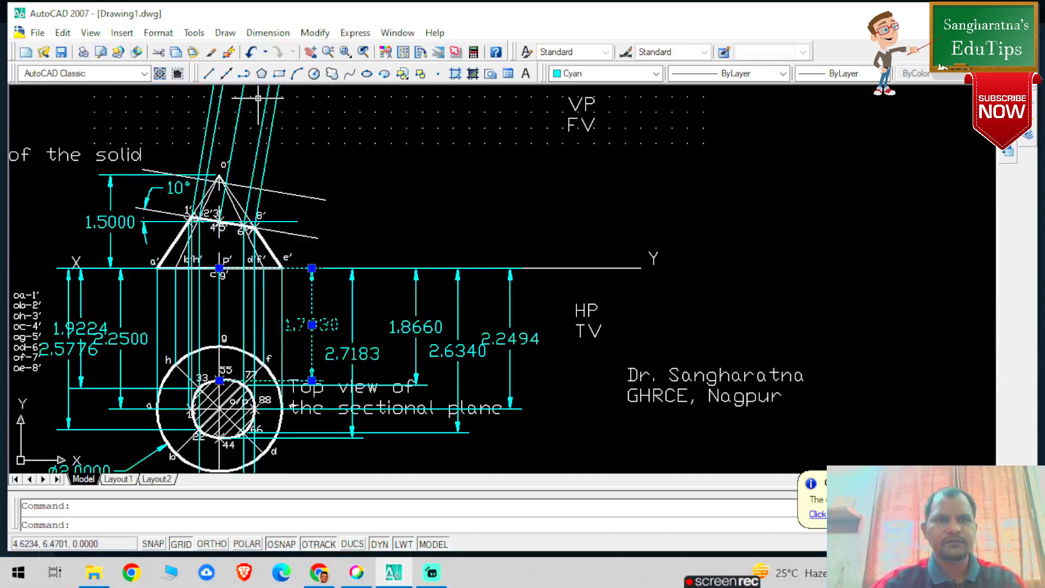
# Examine the points already marked on the projectors above the front view, and deselect the dimension to point 55
pyautogui.scroll(2, 259, 98)
pyautogui.scroll(-6, 86, 127)
pyautogui.scroll(5, 67, 111)
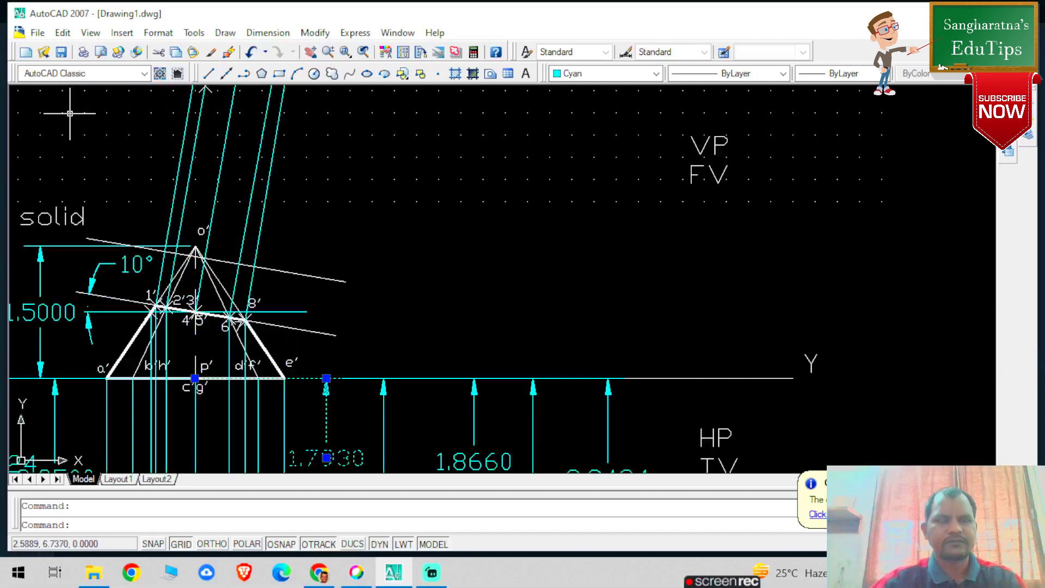
pyautogui.scroll(-3, 180, 109)
pyautogui.scroll(6, 181, 112)
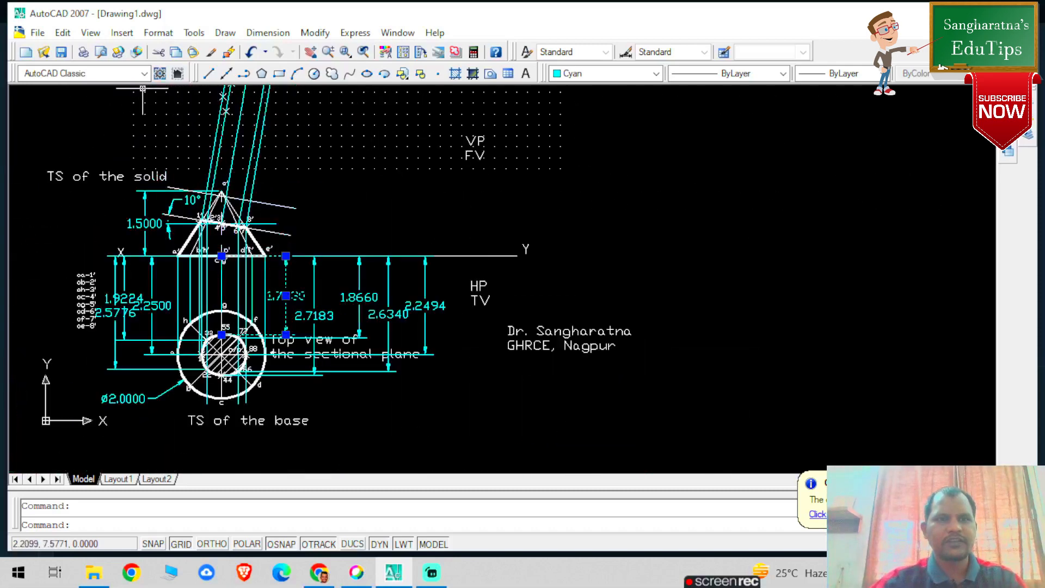
pyautogui.scroll(-2, 451, 142)
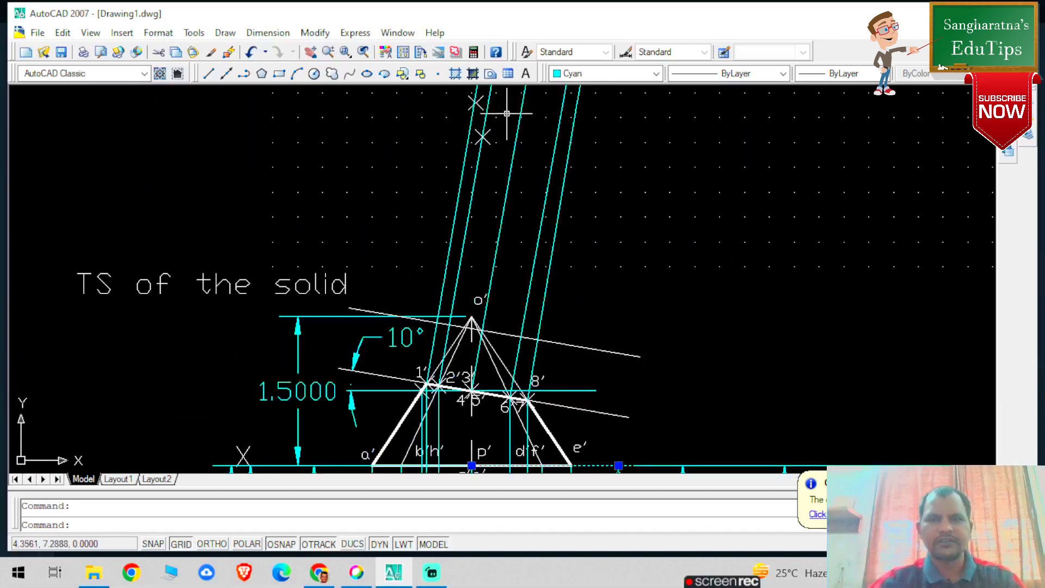
pyautogui.scroll(-3, 479, 108)
pyautogui.scroll(6, 507, 108)
pyautogui.scroll(-2, 507, 108)
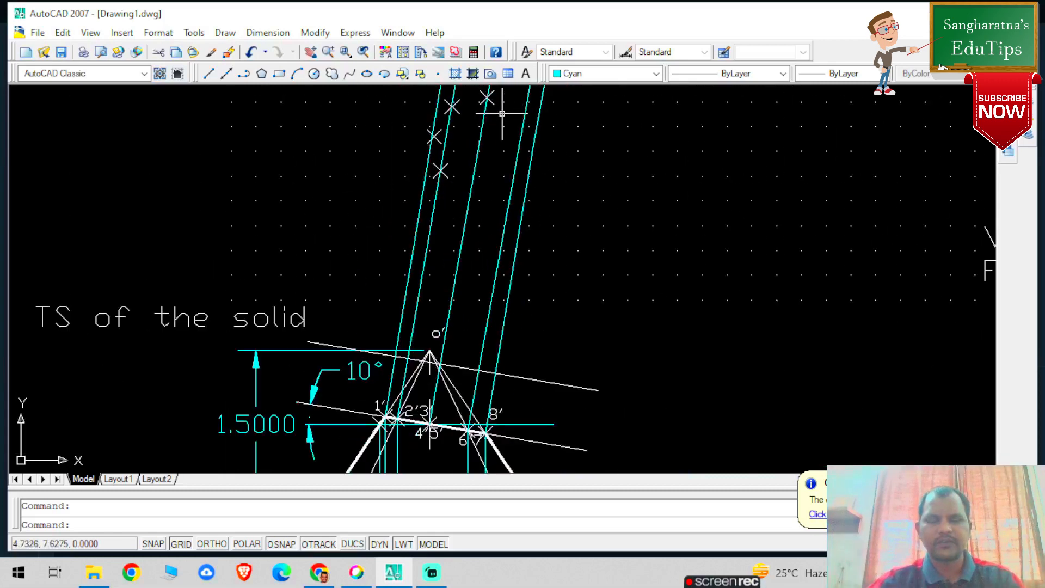
pyautogui.scroll(-2, 510, 129)
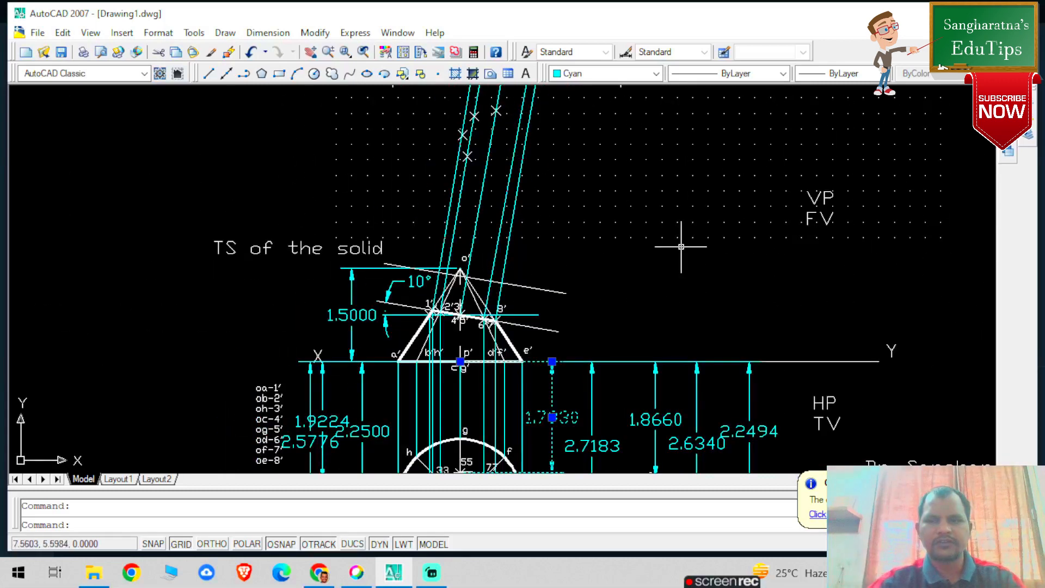
pyautogui.press('Escape')
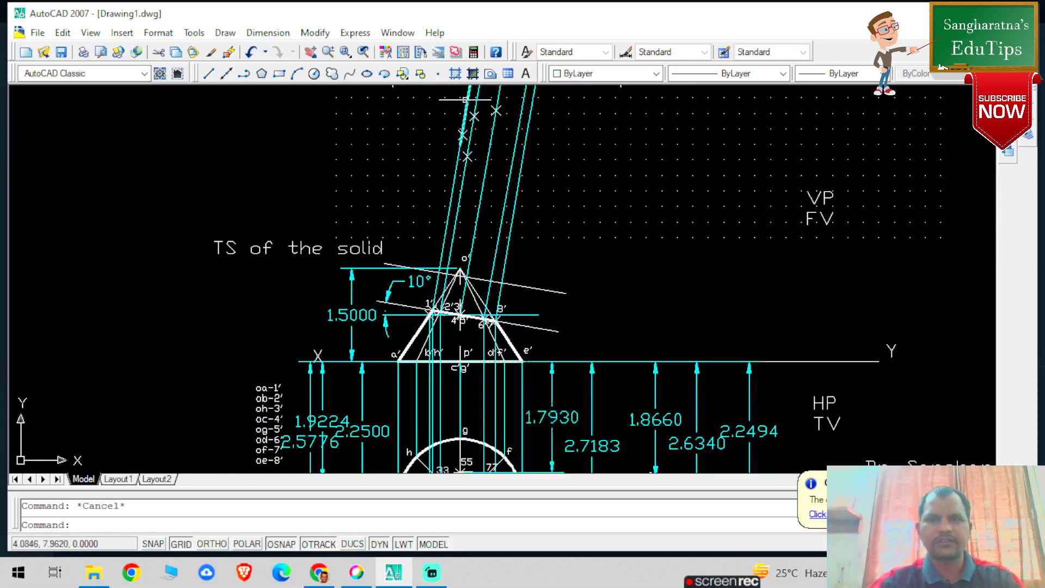
# Draw a 1.7930 line at 80° along the 4'5' projector, starting where it crosses the inclined reference line through o'
pyautogui.click(212, 75)
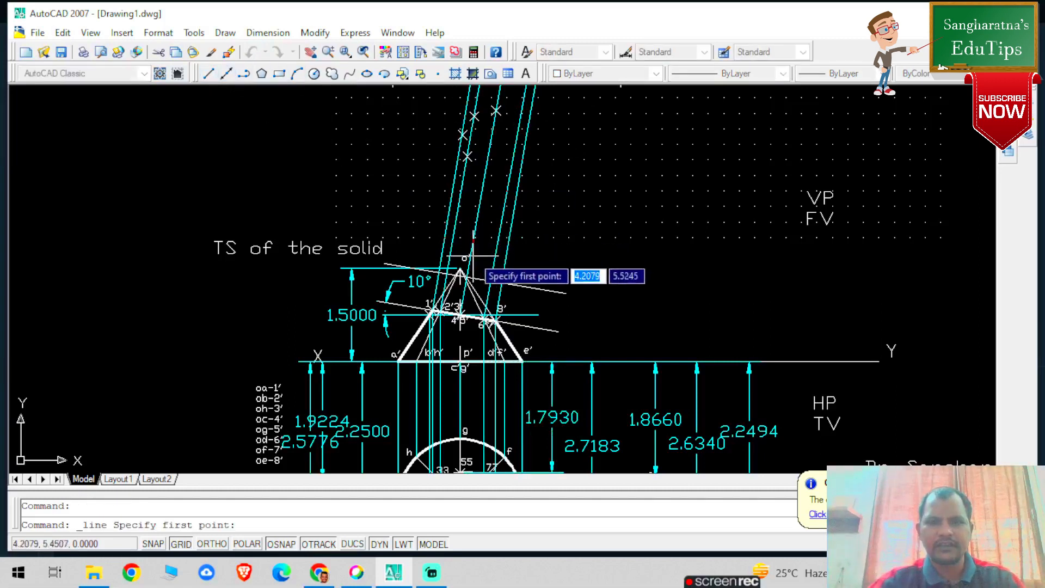
pyautogui.click(467, 276)
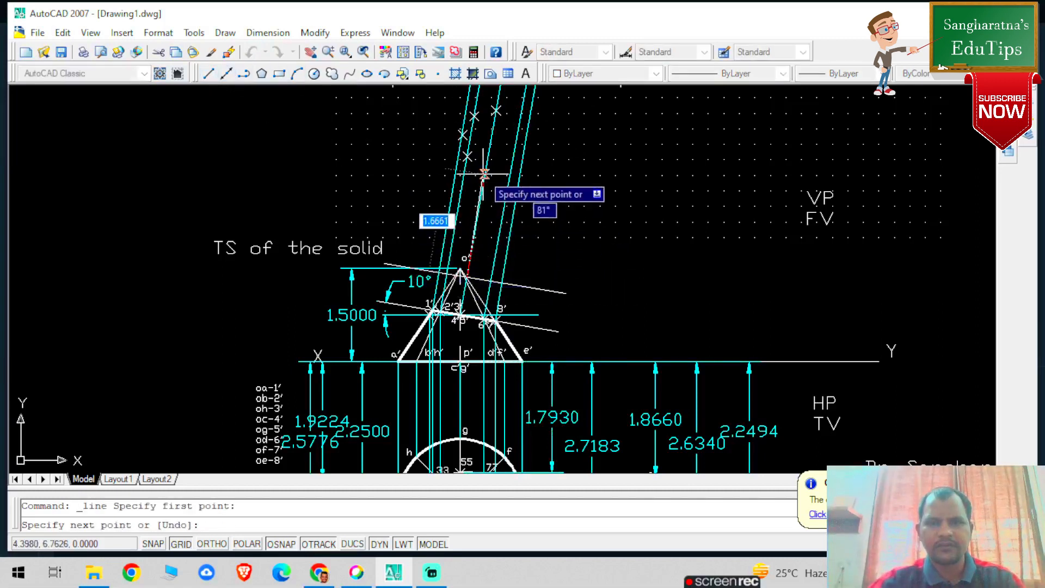
pyautogui.write('1.7930')
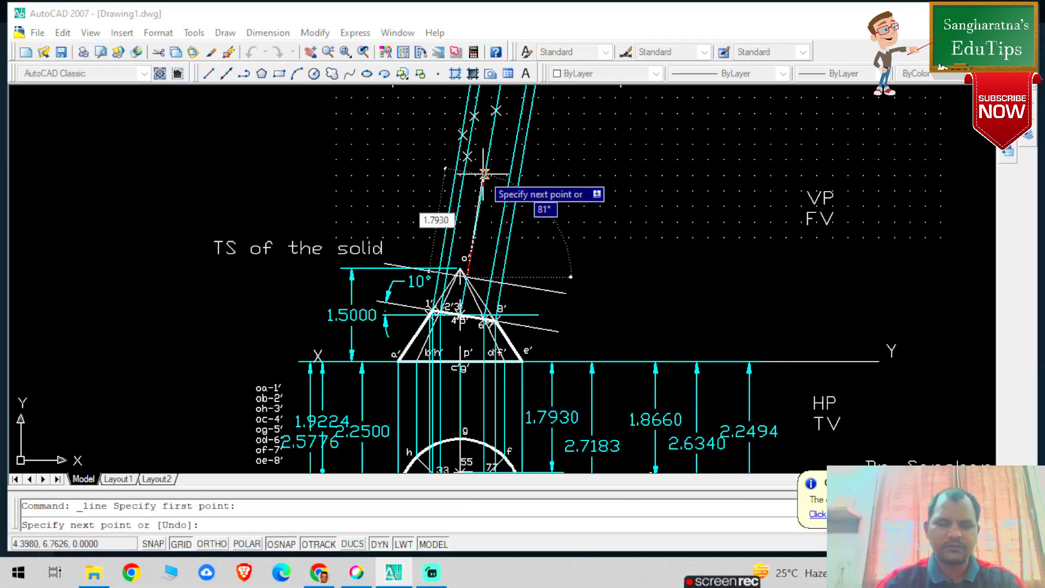
pyautogui.press('Tab')
pyautogui.write('80')
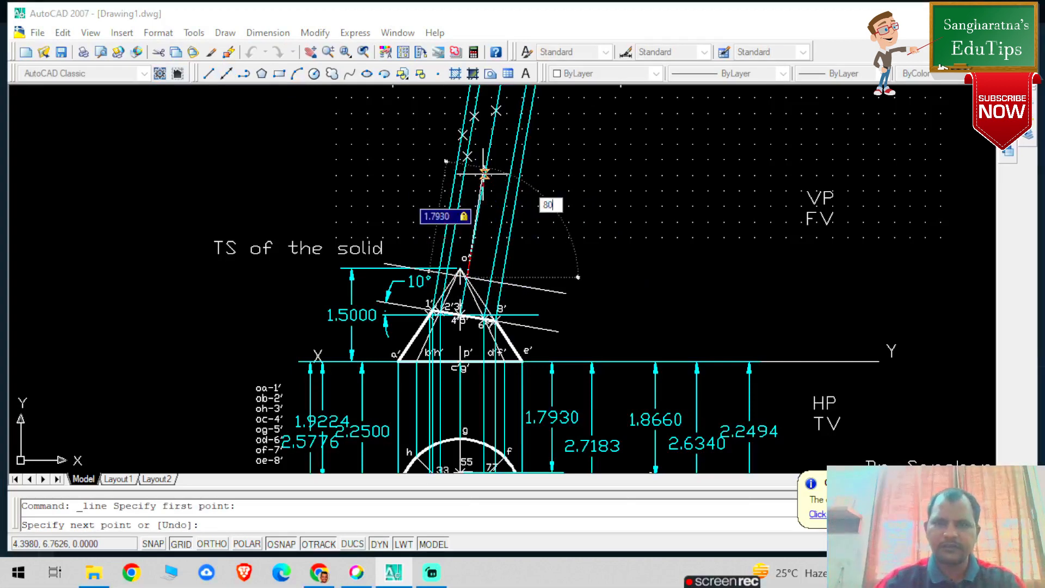
pyautogui.press('Return')
pyautogui.press('Escape')
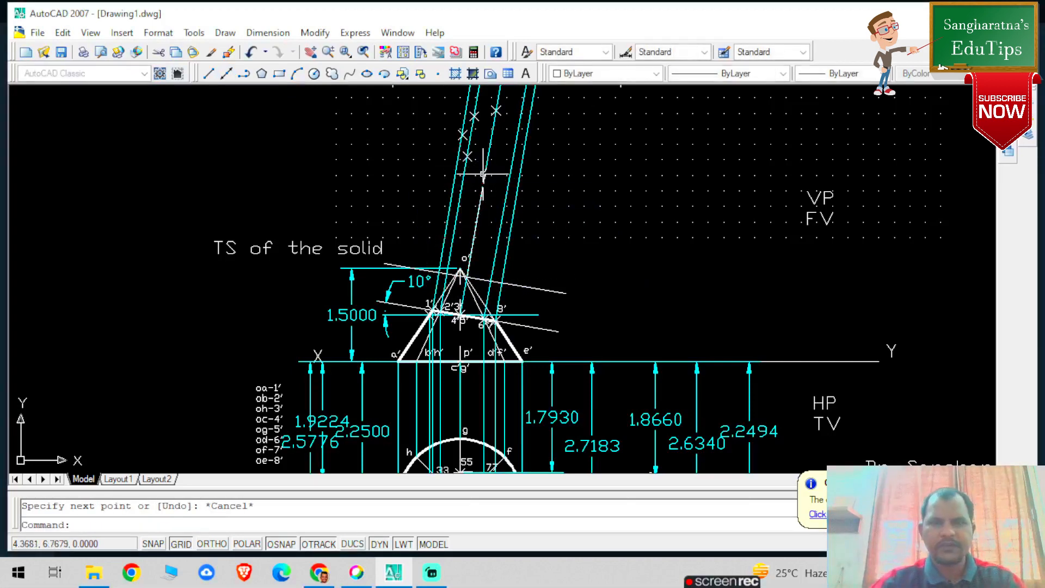
# Mark the upper end of the 1.7930 line with a point, and erase that line while keeping the projector
pyautogui.scroll(3, 549, 130)
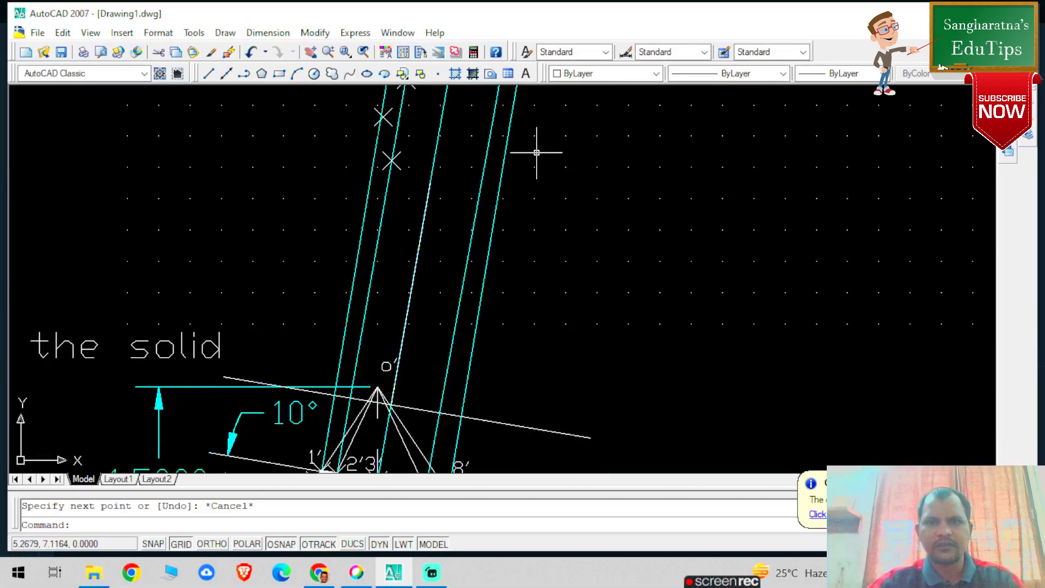
pyautogui.click(439, 74)
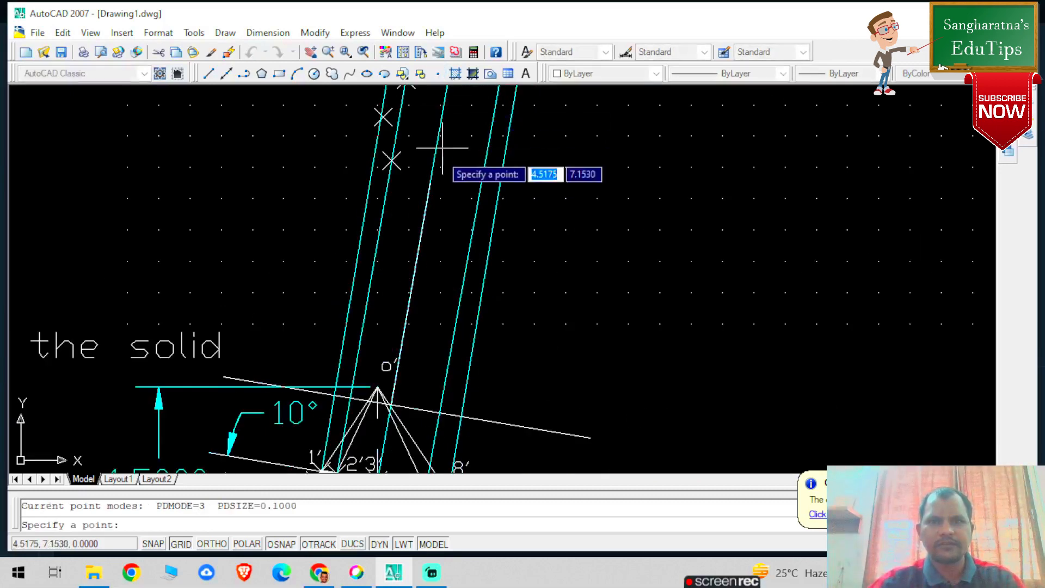
pyautogui.click(431, 183)
pyautogui.press('Escape')
pyautogui.click(426, 207)
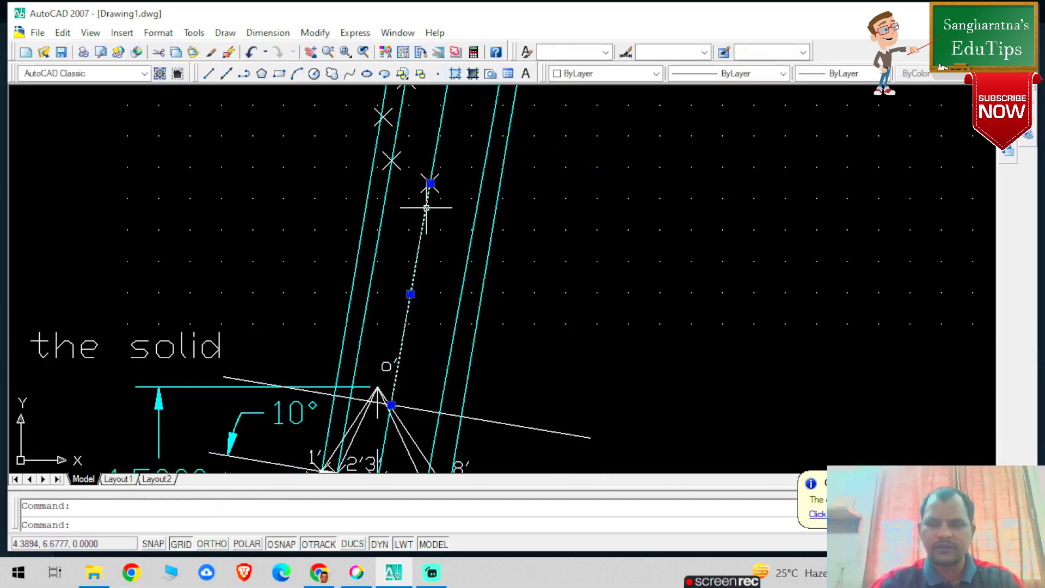
pyautogui.press('Delete')
# Check the dimension from the XY line to point 77 in the top view by selecting it, and clear the selection
pyautogui.scroll(-3, 579, 305)
pyautogui.scroll(3, 633, 421)
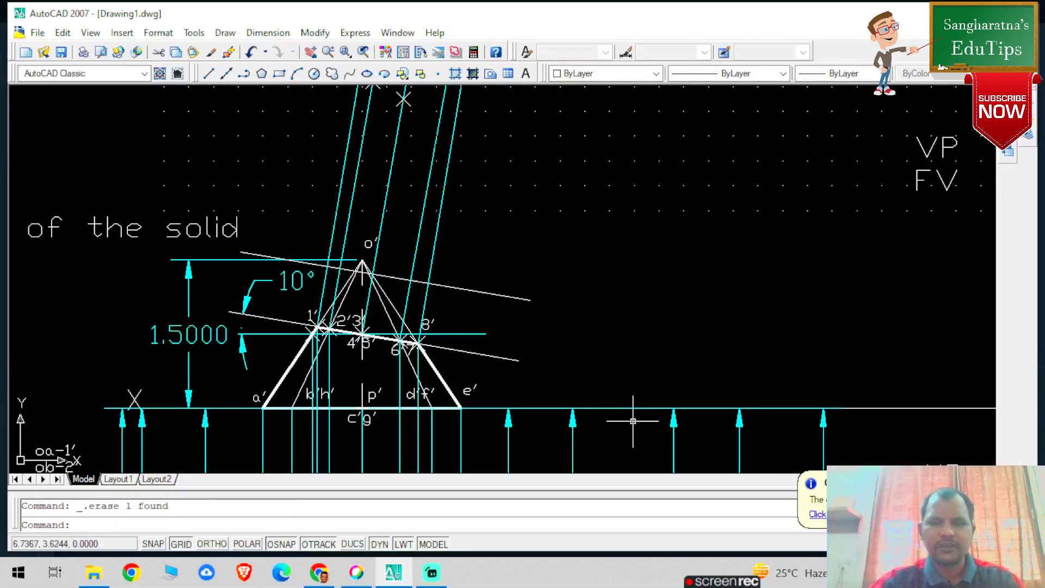
pyautogui.scroll(-3, 508, 339)
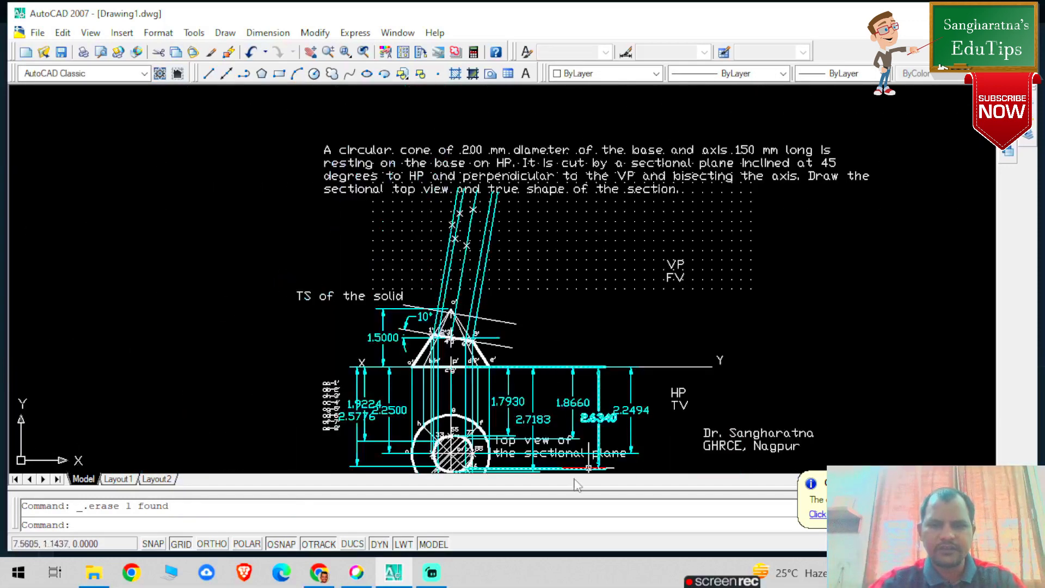
pyautogui.scroll(2, 503, 425)
pyautogui.scroll(-2, 503, 425)
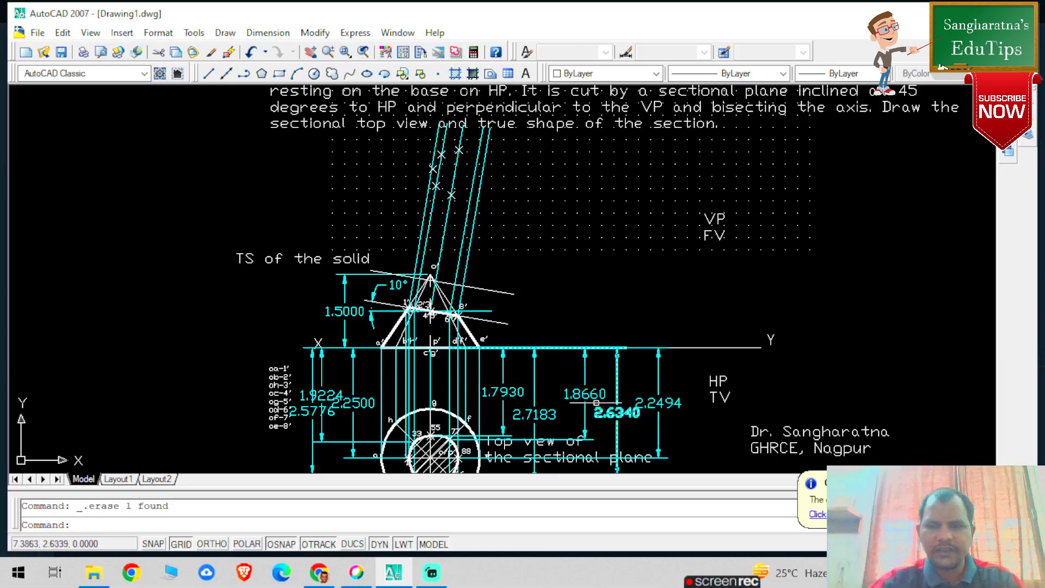
pyautogui.click(584, 393)
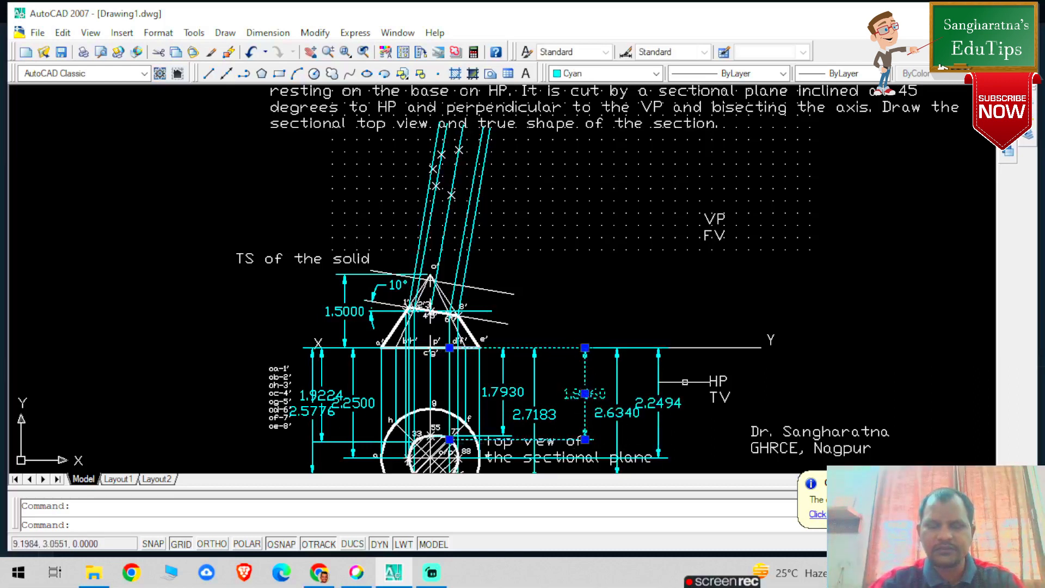
pyautogui.press('Escape')
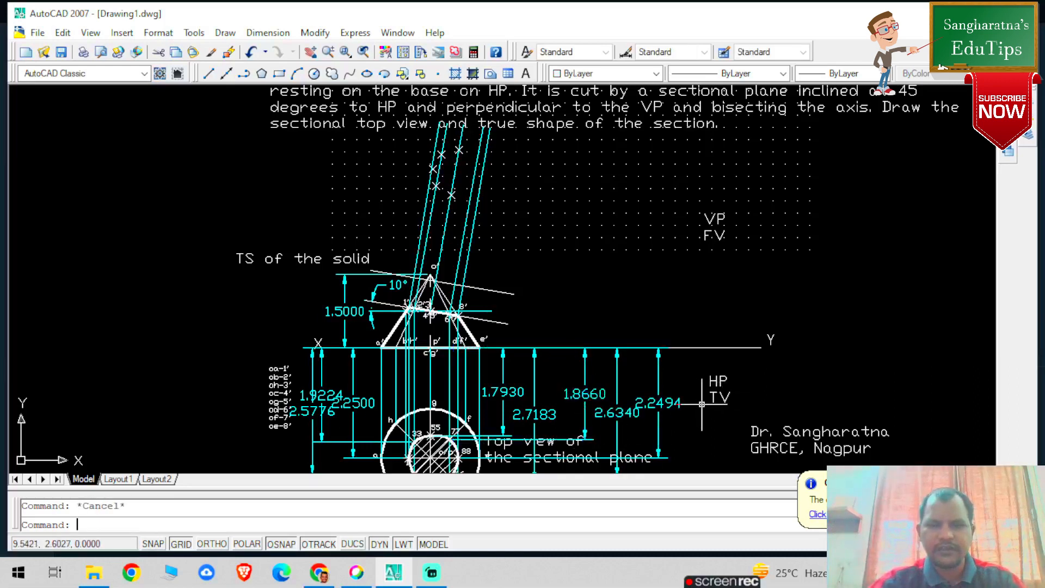
# Draw a 1.8660 line at 80° along the 6'7' projector, starting where it crosses the inclined reference line through o'
pyautogui.scroll(3, 478, 202)
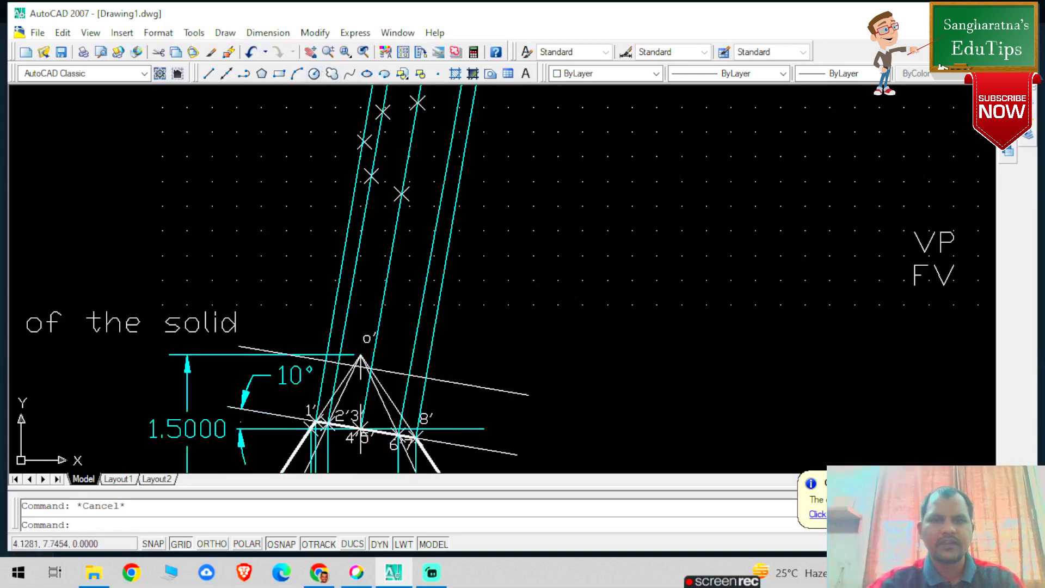
pyautogui.click(211, 75)
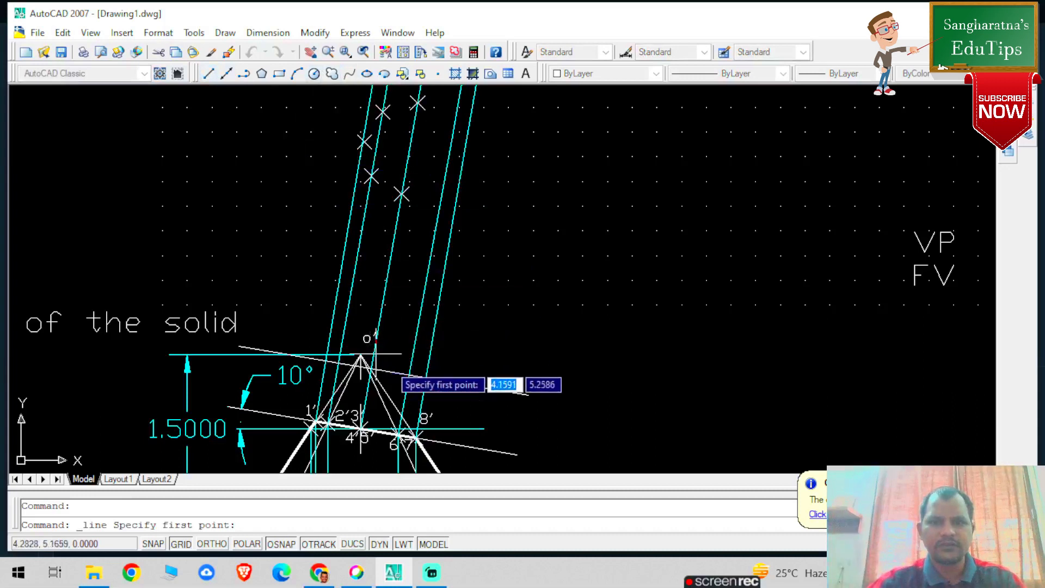
pyautogui.click(409, 376)
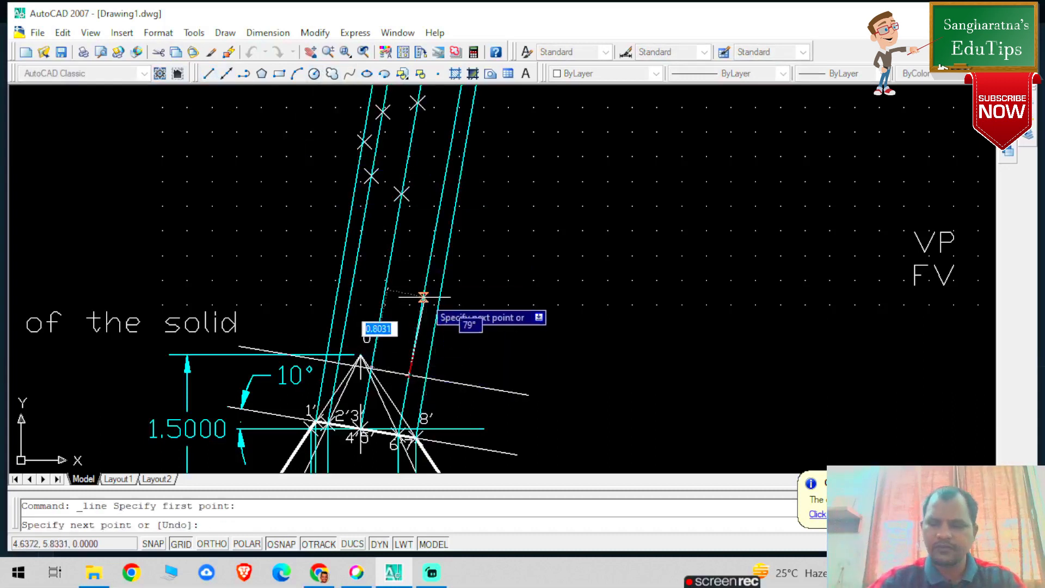
pyautogui.write('1.8660')
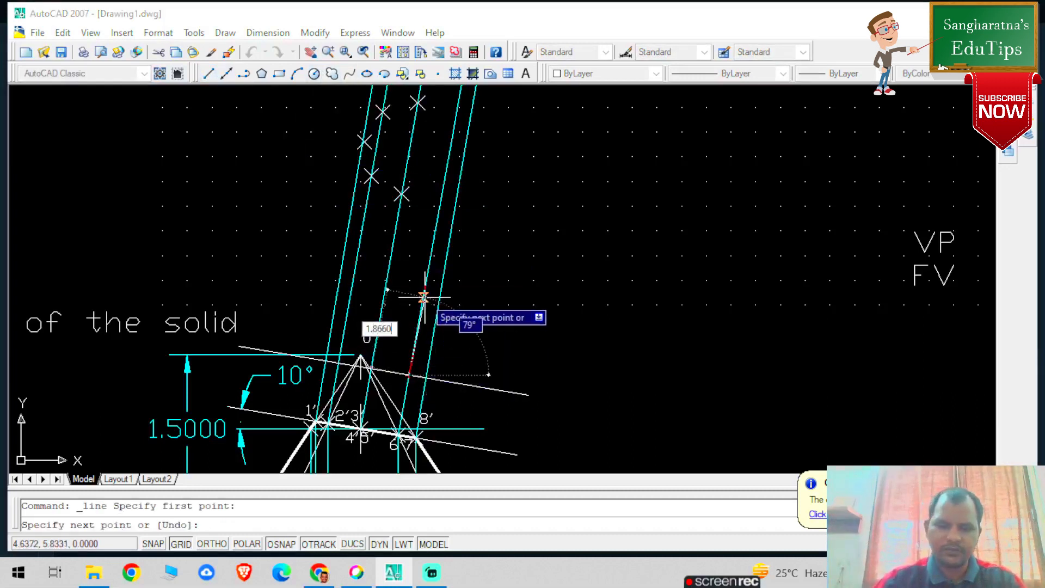
pyautogui.press('Tab')
pyautogui.write('80')
pyautogui.press('Return')
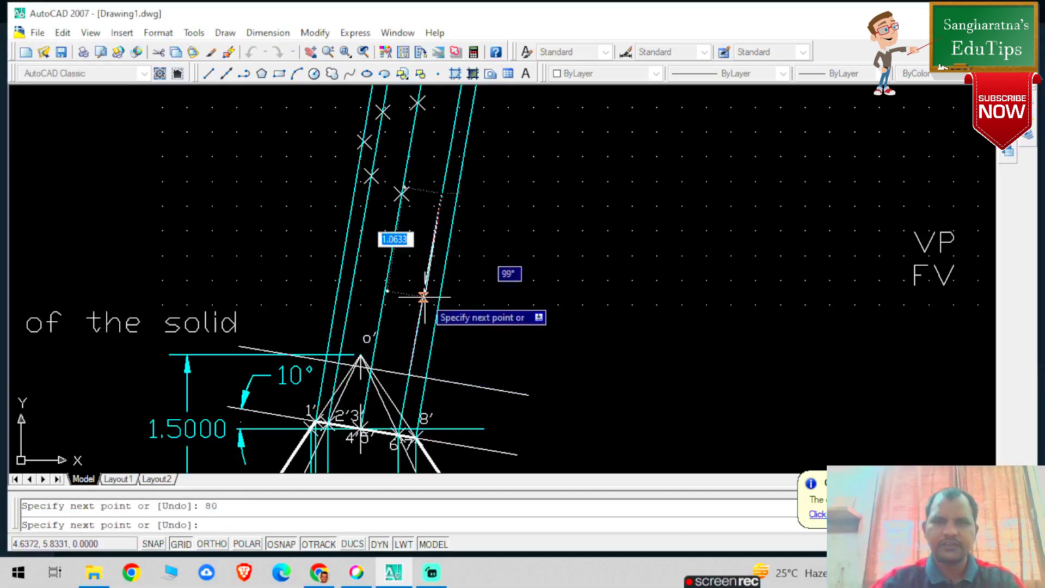
pyautogui.press('Escape')
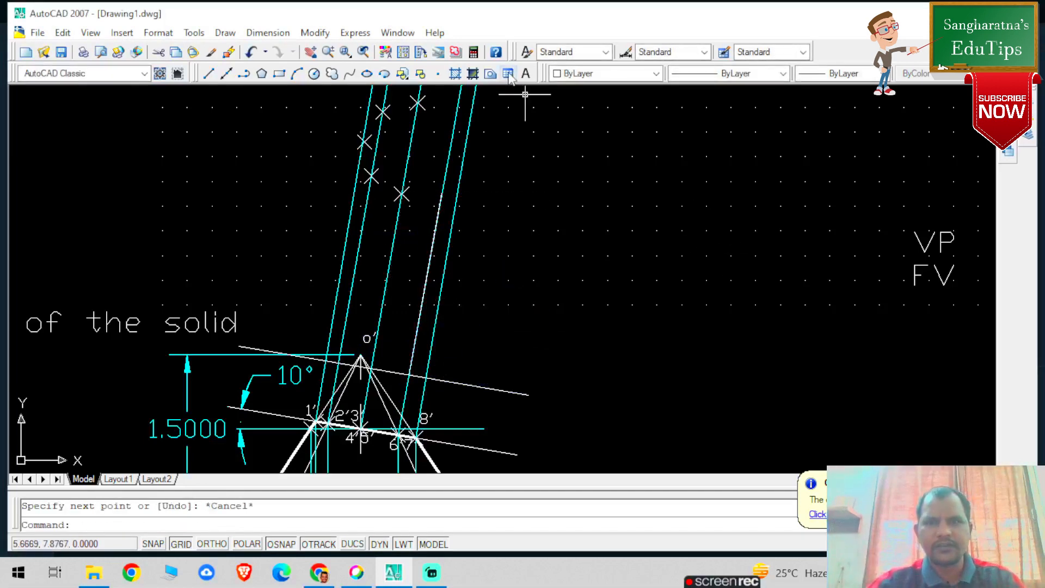
# Mark the upper end of the 1.8660 line with a point, and erase that line while keeping the projector
pyautogui.click(444, 77)
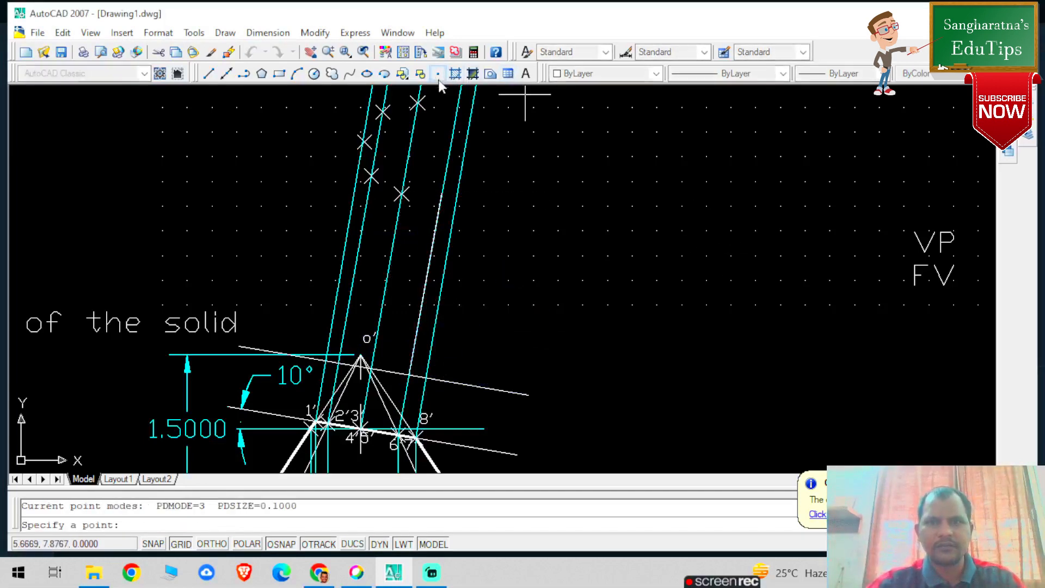
pyautogui.click(442, 194)
pyautogui.press('Escape')
pyautogui.click(433, 255)
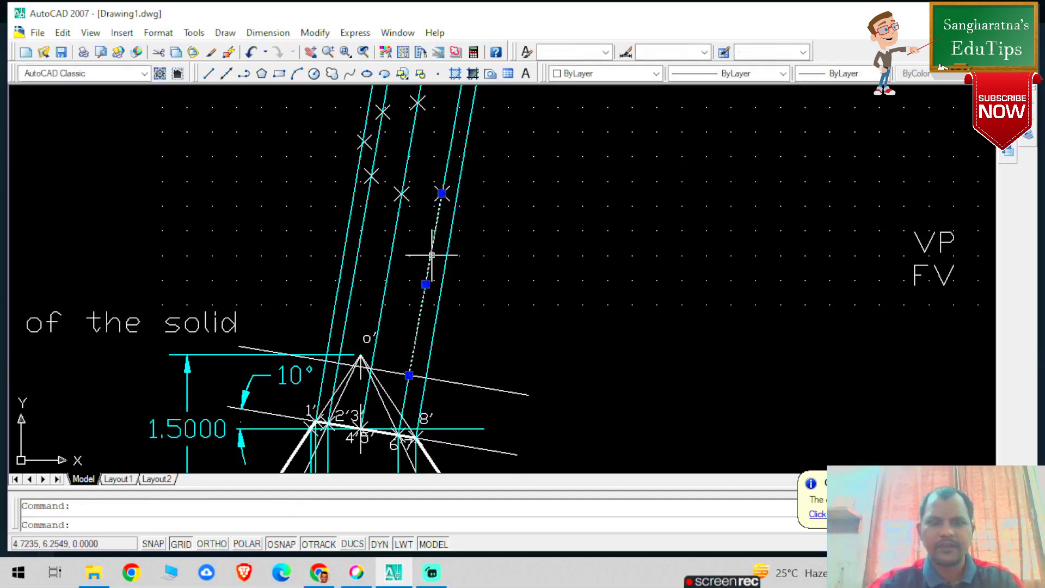
pyautogui.press('Delete')
# Check the dimension from the XY line to point 66 in the top view by selecting it
pyautogui.scroll(-3, 642, 279)
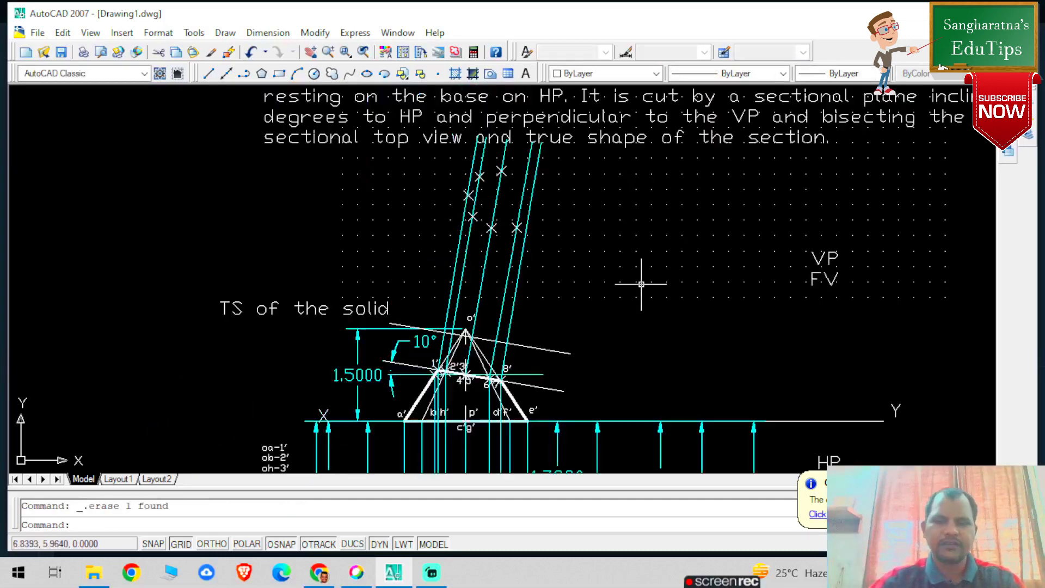
pyautogui.scroll(2, 573, 382)
pyautogui.scroll(2, 580, 380)
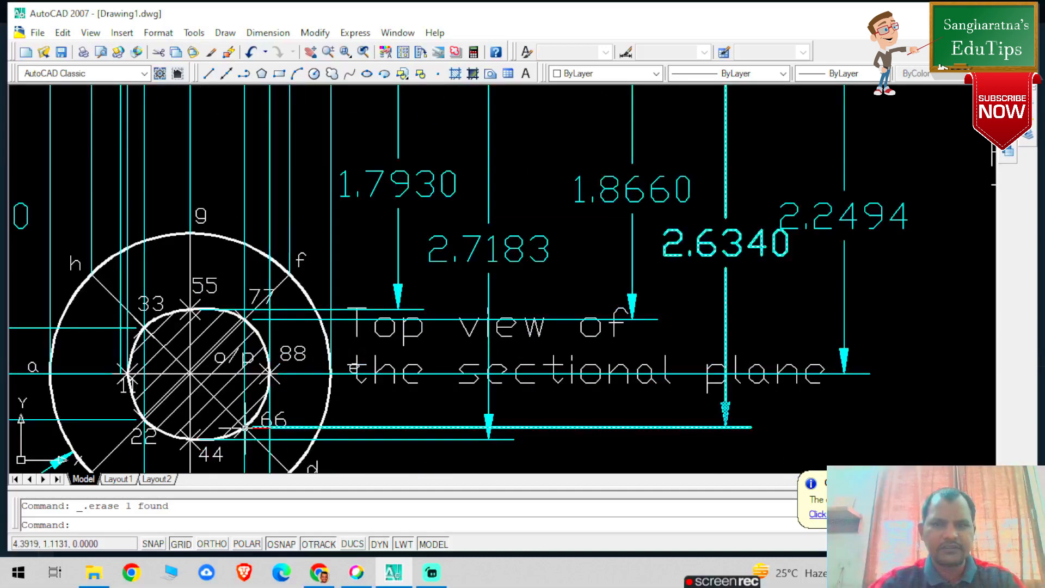
pyautogui.click(713, 251)
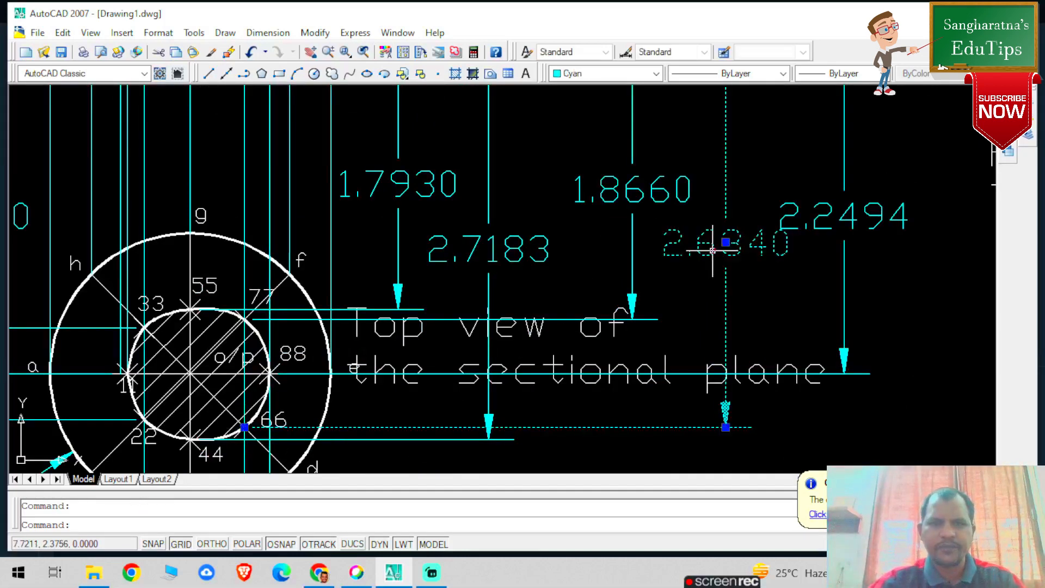
# Draw a 2.6340 line at 80° along the 6'7' projector, starting where it crosses the inclined reference line through o'
pyautogui.scroll(-4, 517, 232)
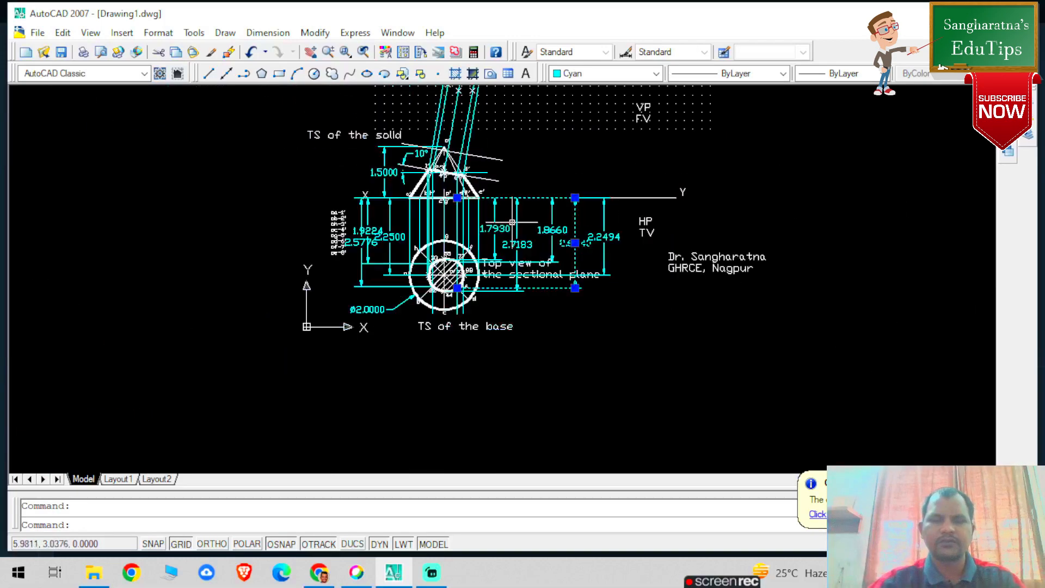
pyautogui.scroll(3, 497, 92)
pyautogui.scroll(-6, 275, 90)
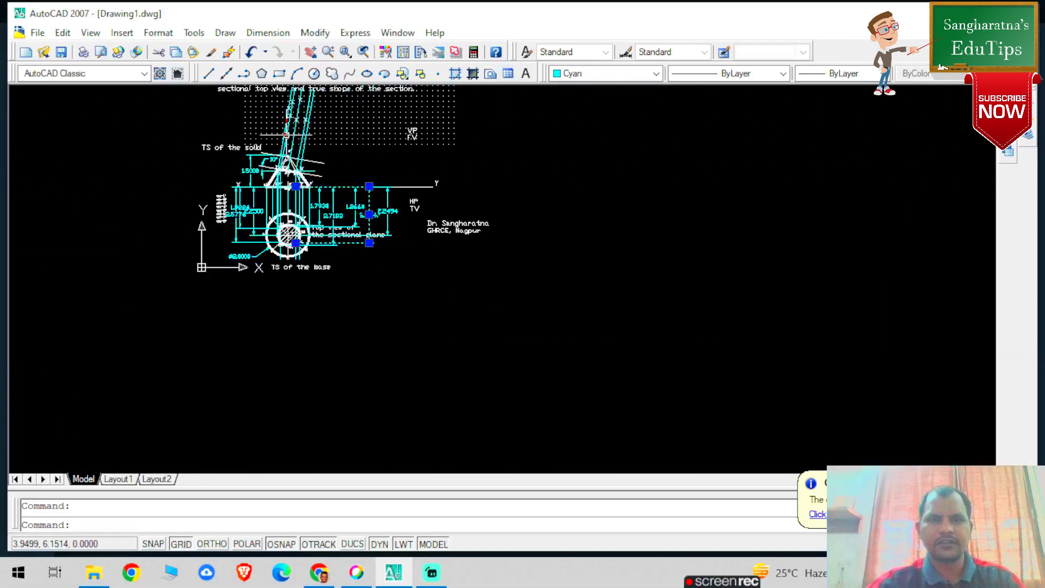
pyautogui.scroll(10, 284, 107)
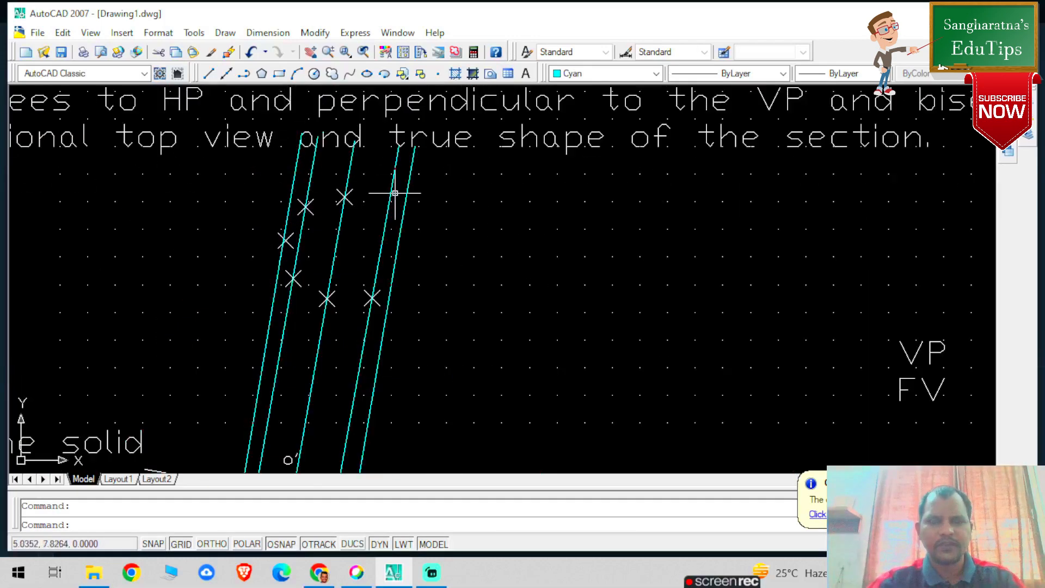
pyautogui.scroll(-4, 395, 193)
pyautogui.scroll(2, 434, 233)
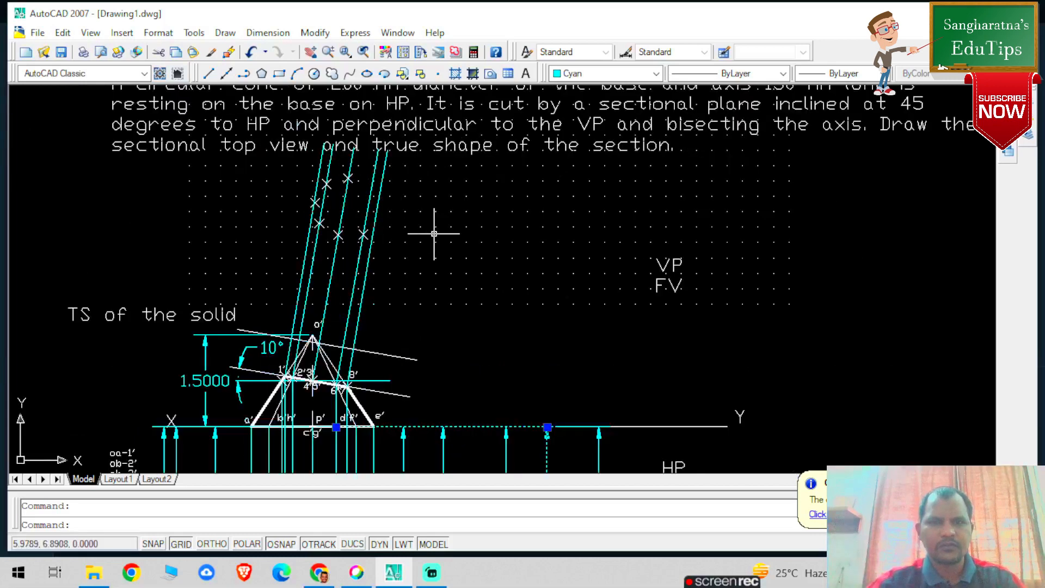
pyautogui.click(208, 74)
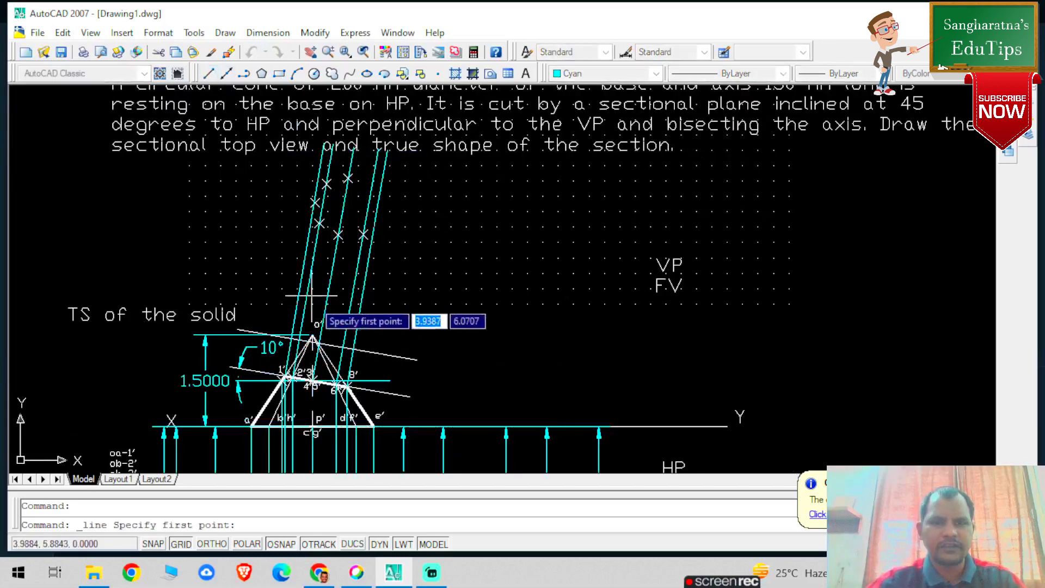
pyautogui.click(342, 349)
pyautogui.write('2.')
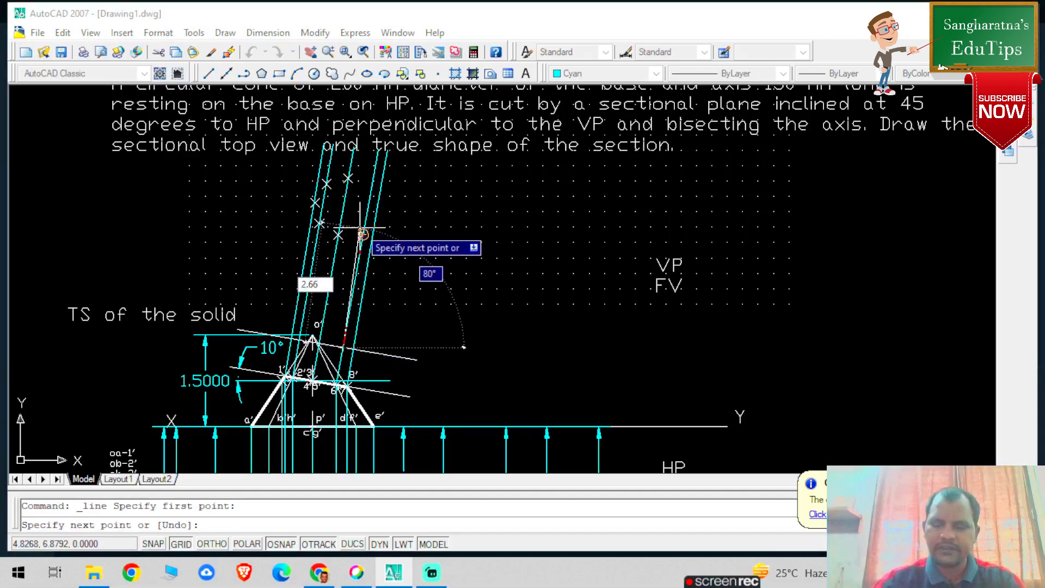
pyautogui.write('66')
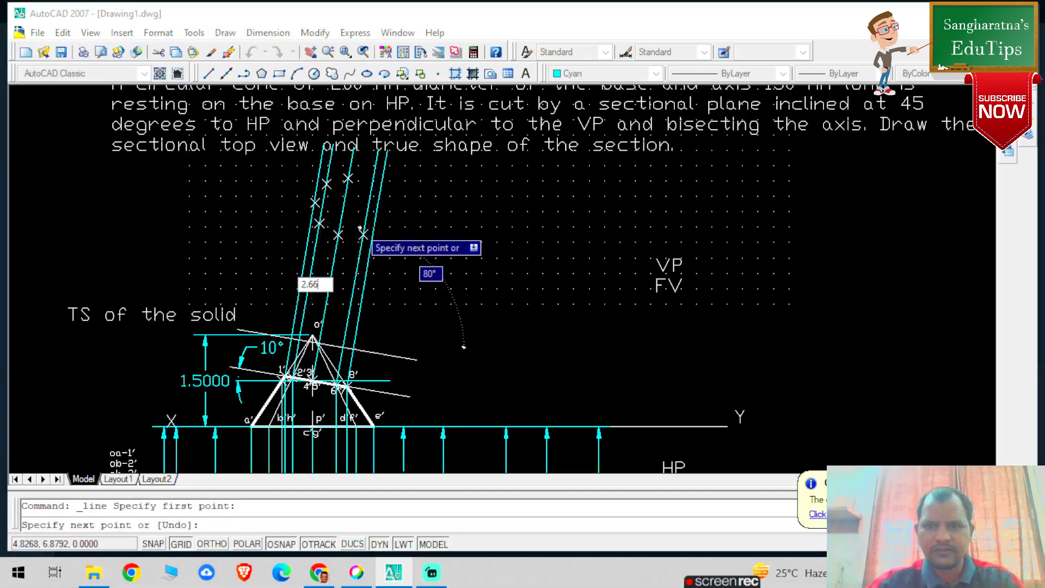
pyautogui.scroll(-3, 531, 141)
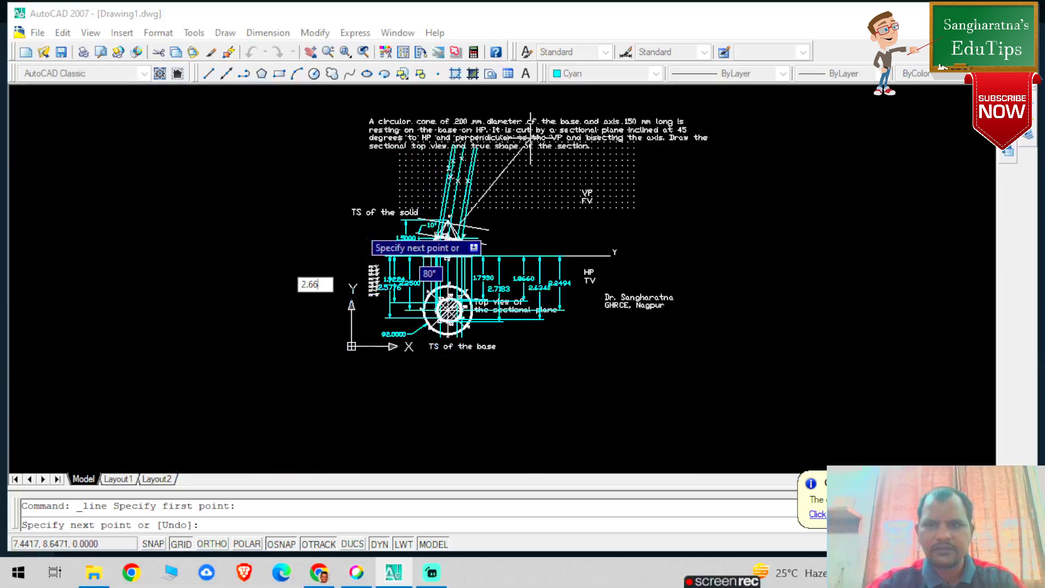
pyautogui.scroll(5, 531, 140)
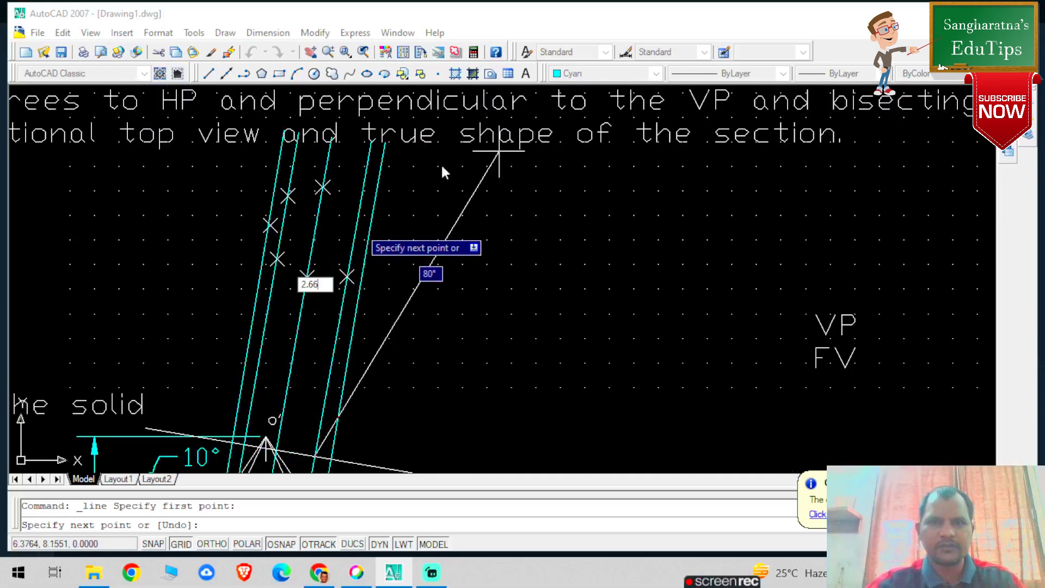
pyautogui.press('BackSpace')
pyautogui.write('340')
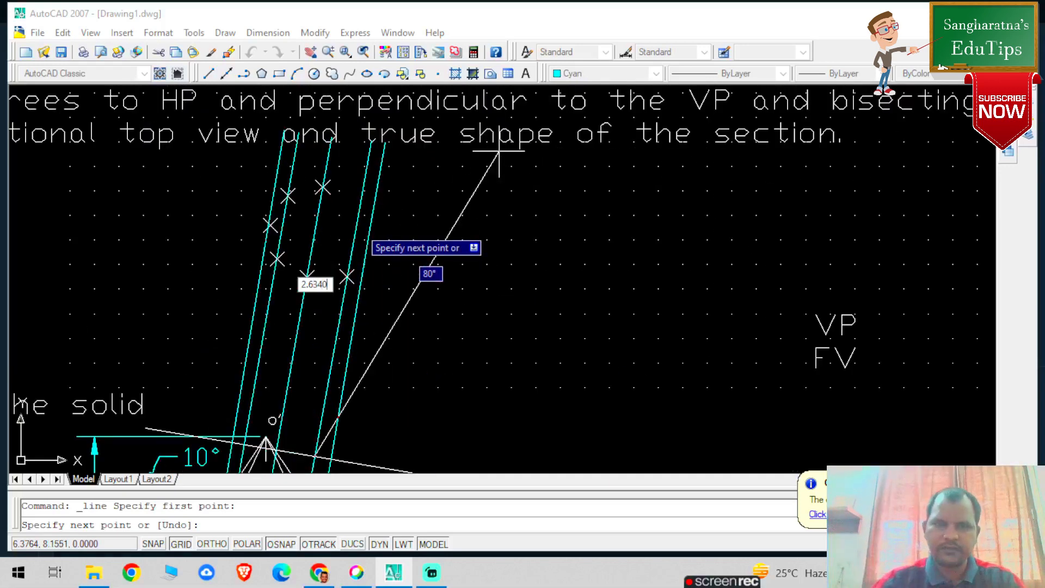
pyautogui.press('Tab')
pyautogui.write('80')
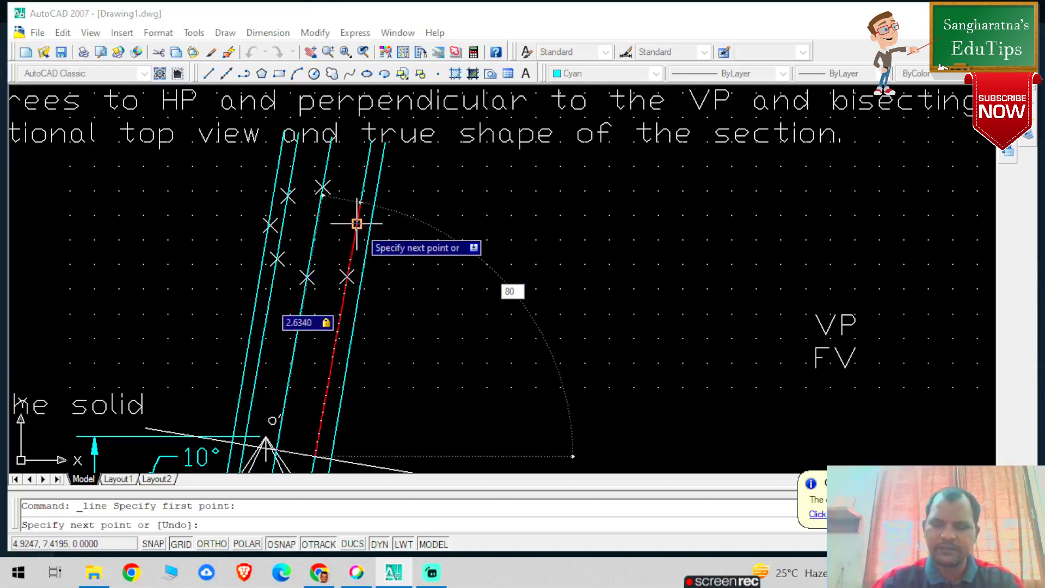
pyautogui.press('Return')
pyautogui.press('Escape')
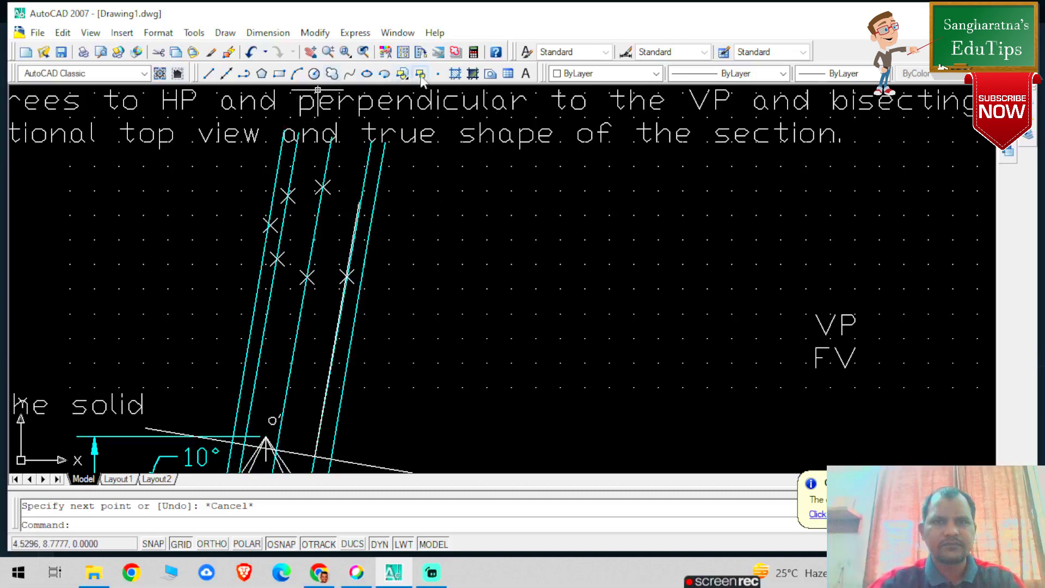
# Mark the upper end of the 2.6340 line with a point, and erase that line while keeping the projector
pyautogui.click(438, 74)
pyautogui.click(359, 203)
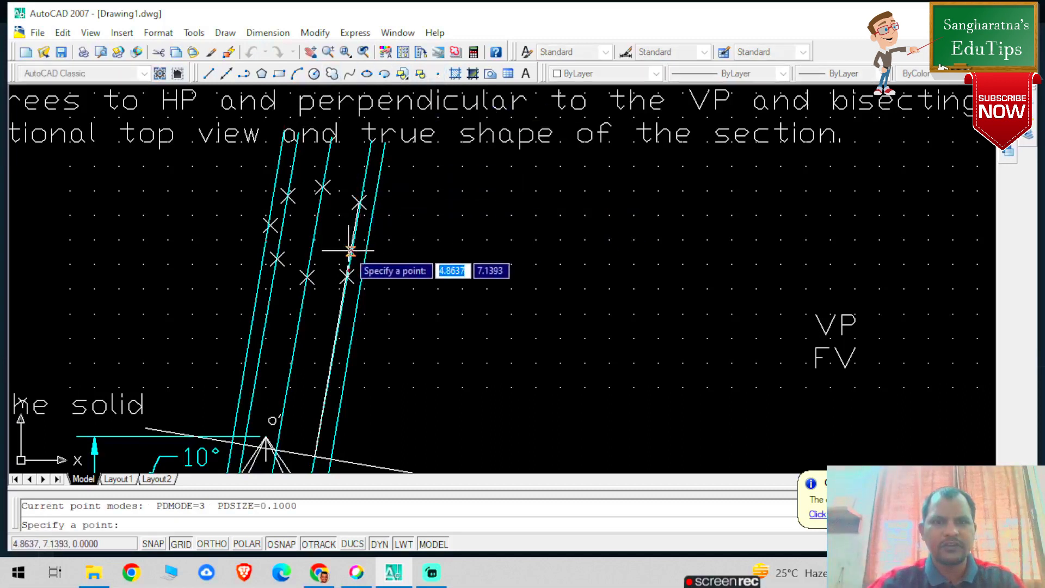
pyautogui.press('Escape')
pyautogui.click(341, 304)
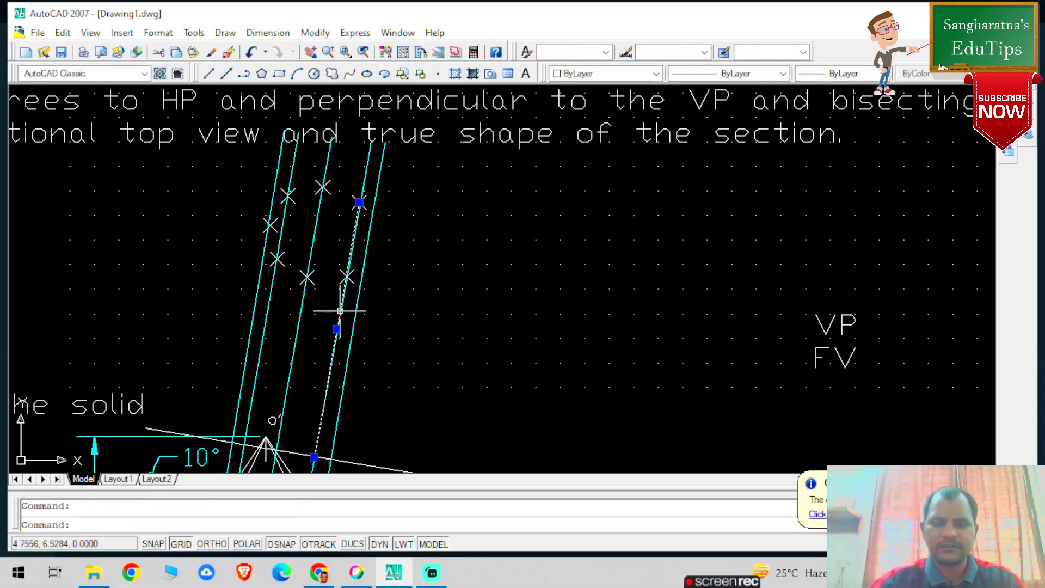
pyautogui.press('Delete')
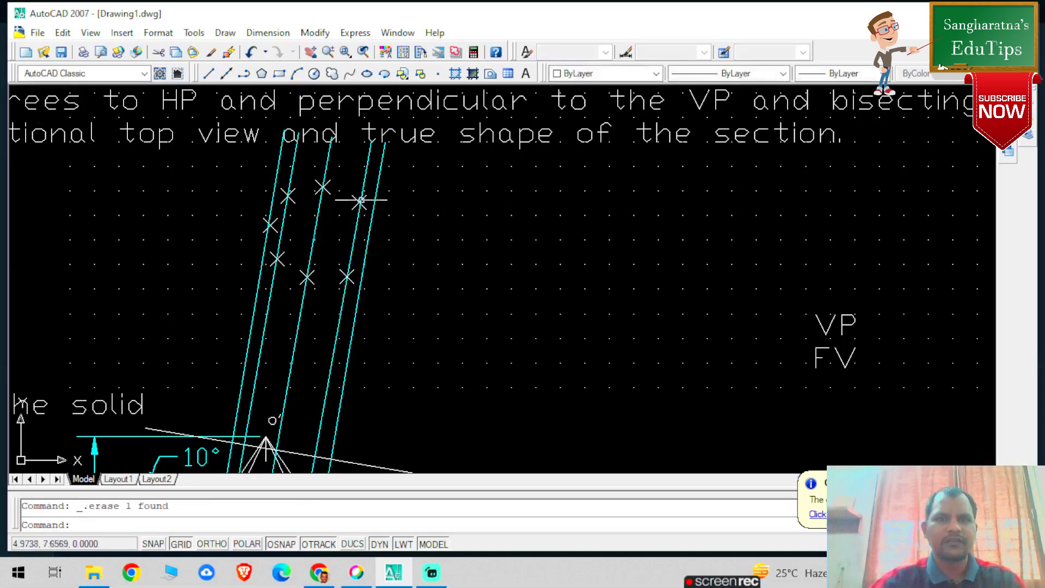
# Check the dimension from the XY line to point 88 in the top view
pyautogui.scroll(-2, 556, 285)
pyautogui.scroll(-3, 564, 452)
pyautogui.scroll(3, 541, 412)
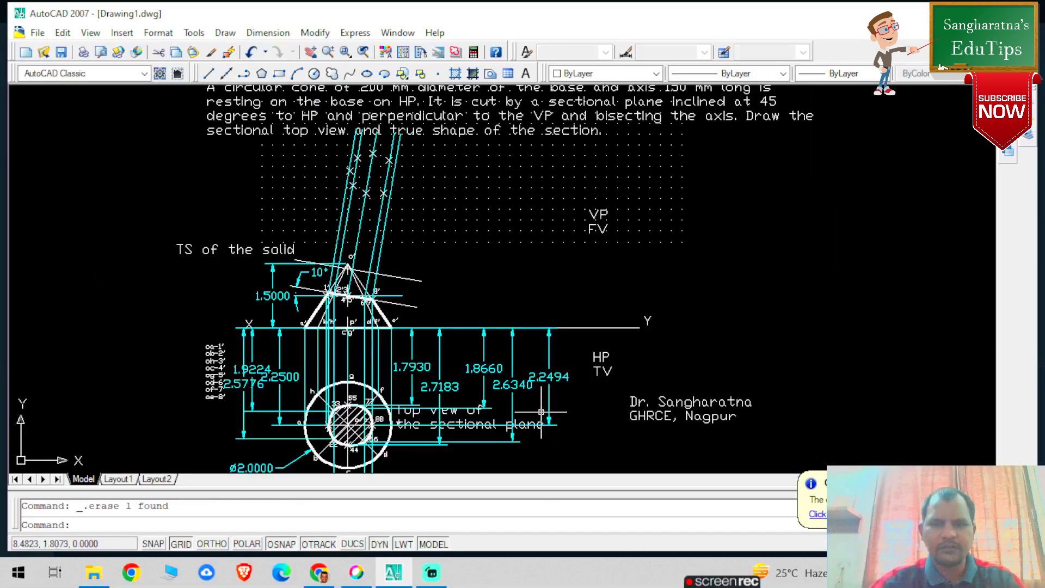
pyautogui.scroll(3, 541, 412)
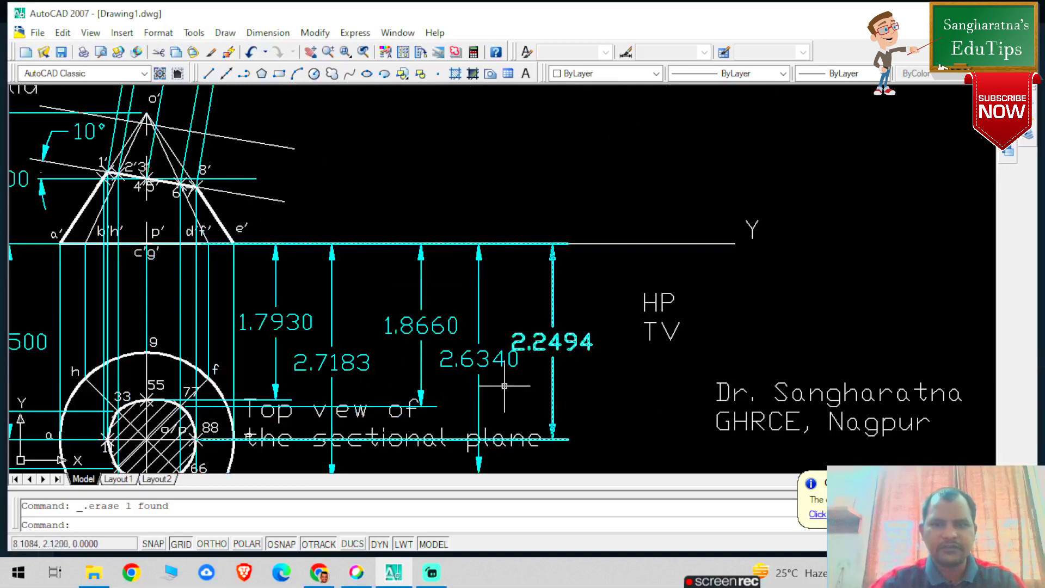
pyautogui.scroll(-4, 234, 214)
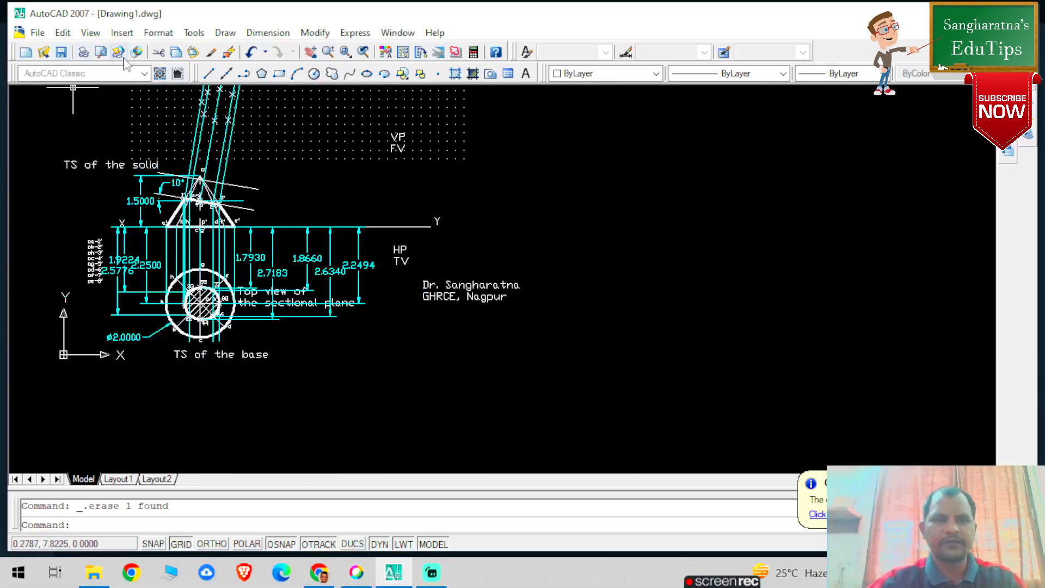
pyautogui.scroll(7, 177, 151)
pyautogui.scroll(-10, 189, 177)
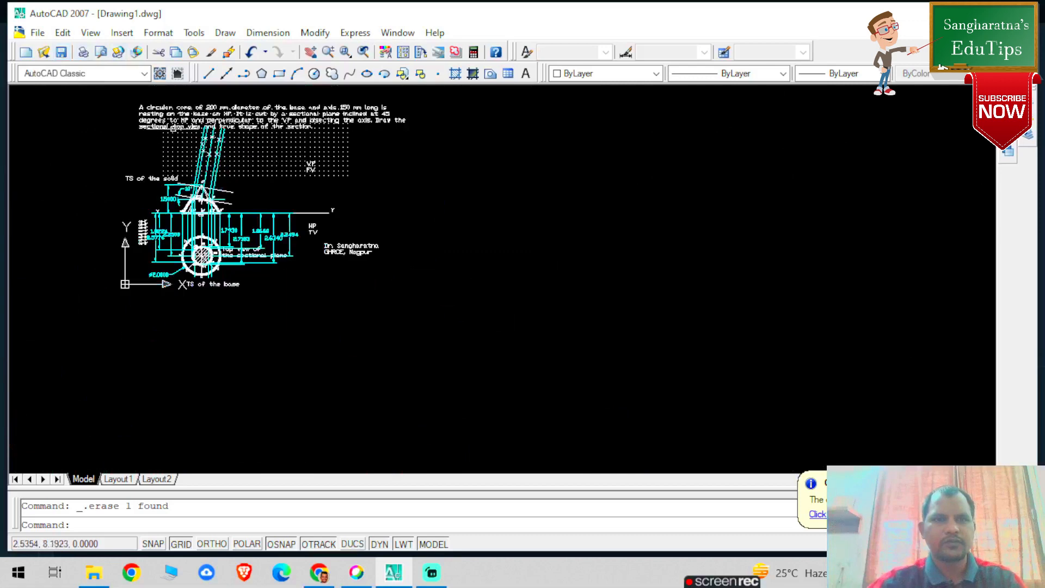
pyautogui.scroll(8, 185, 163)
pyautogui.scroll(-3, 505, 337)
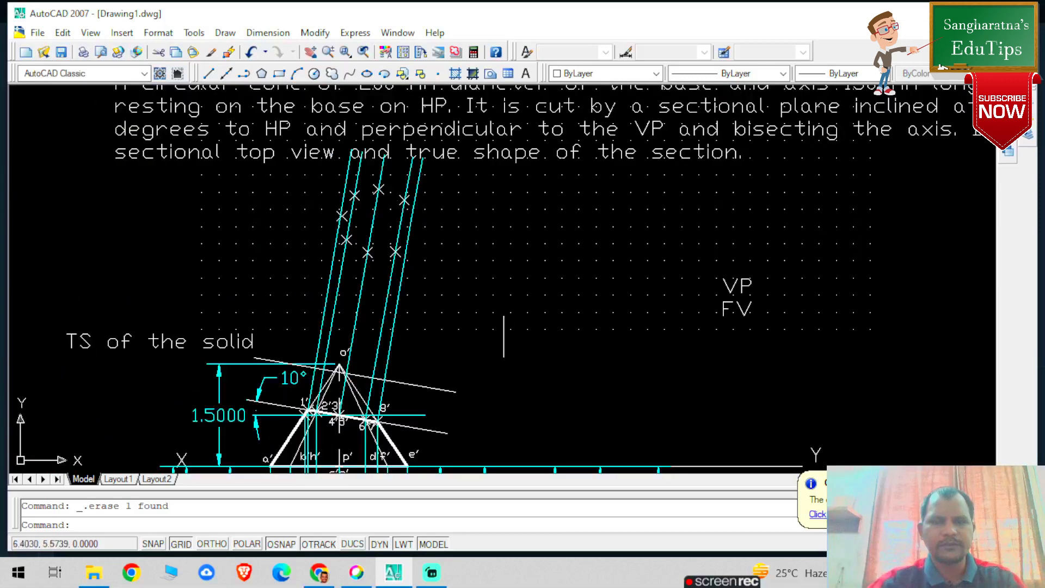
# Try to draw a 2.2494 line at 80° along the 8' projector from the inclined reference line through o', and erase the attempt
pyautogui.click(209, 76)
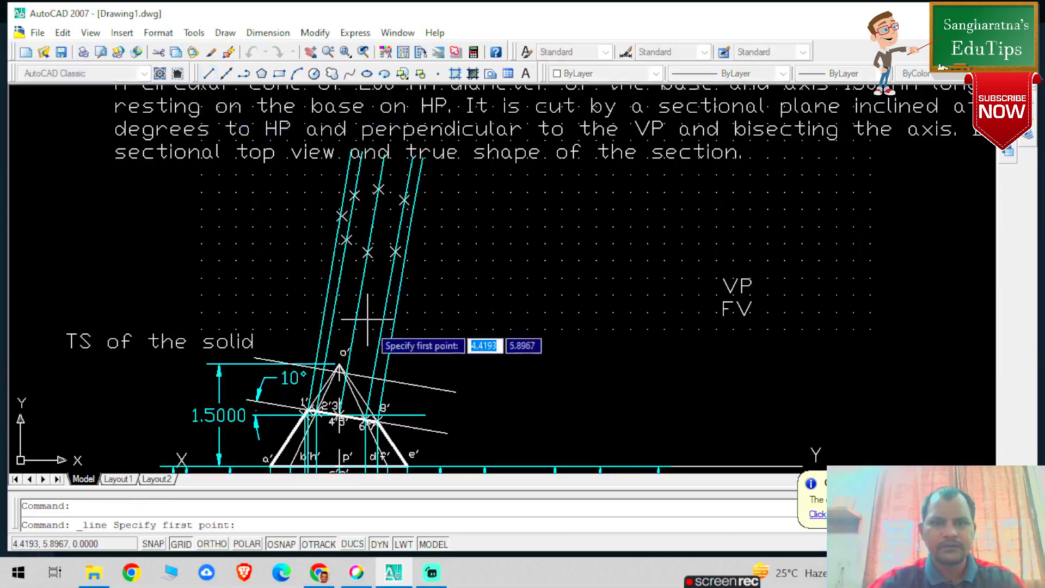
pyautogui.click(385, 379)
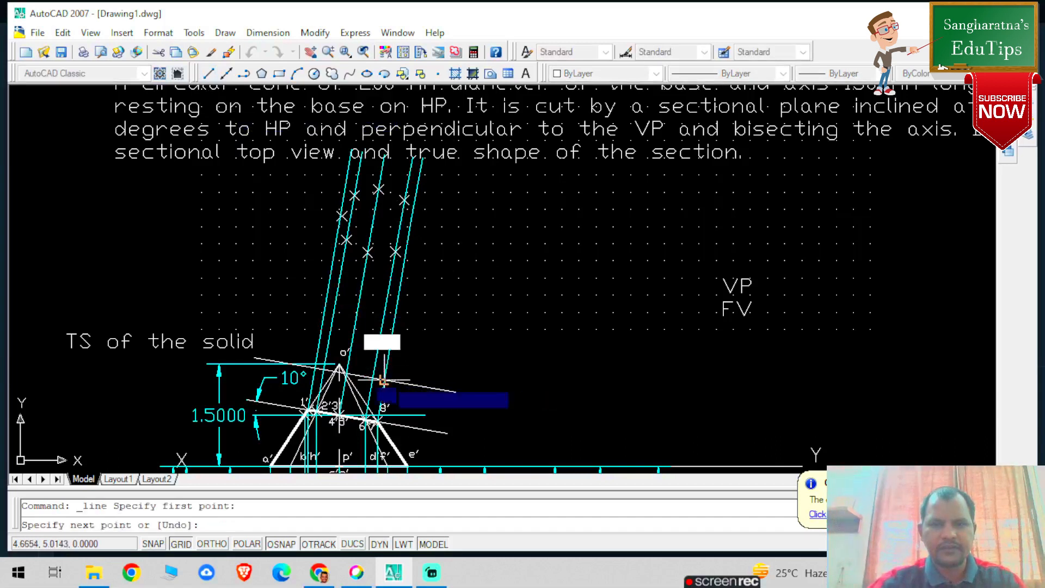
pyautogui.write('2.2294')
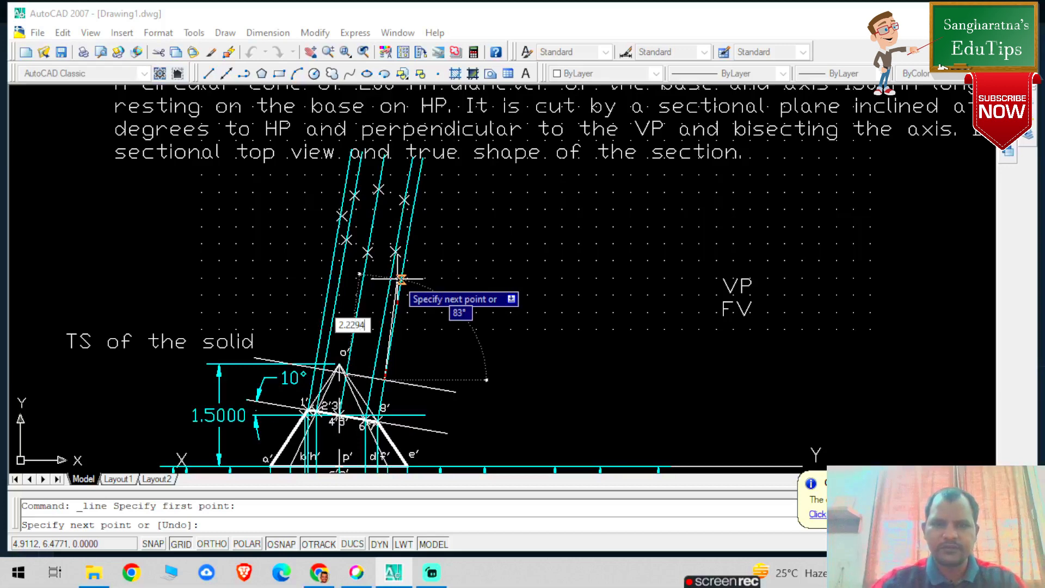
pyautogui.scroll(-4, 402, 279)
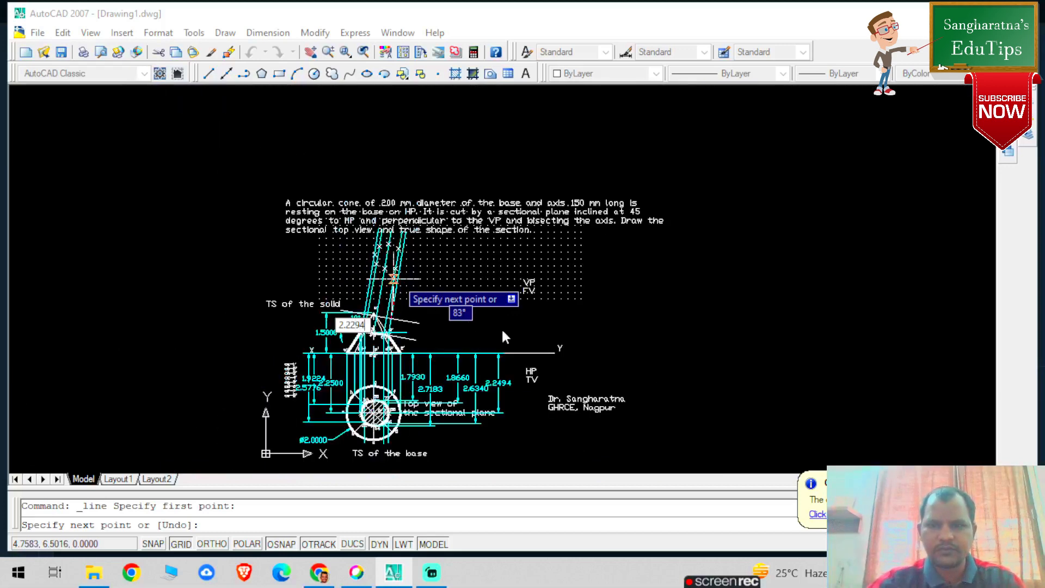
pyautogui.scroll(4, 501, 328)
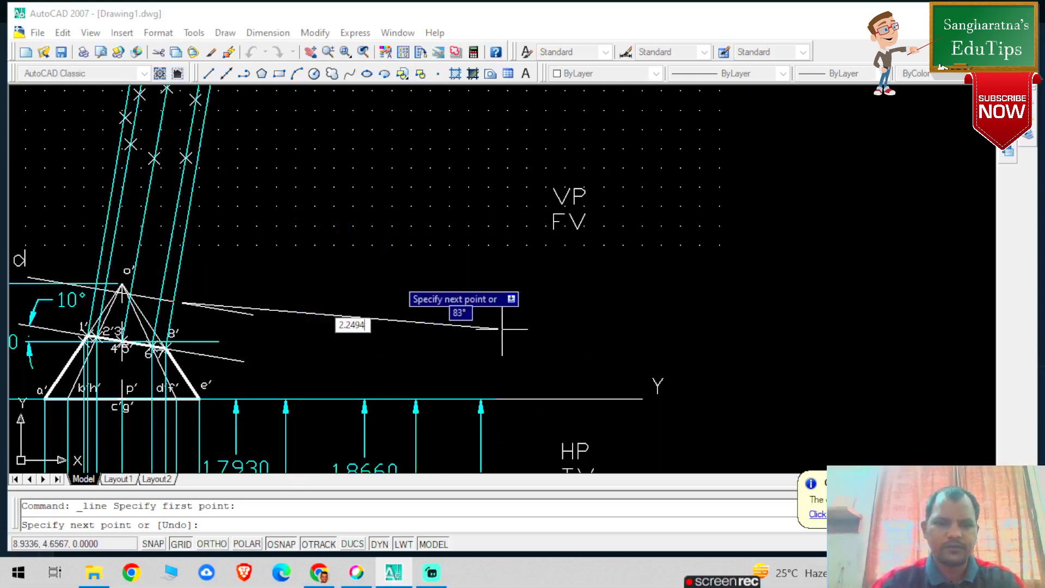
pyautogui.write('80')
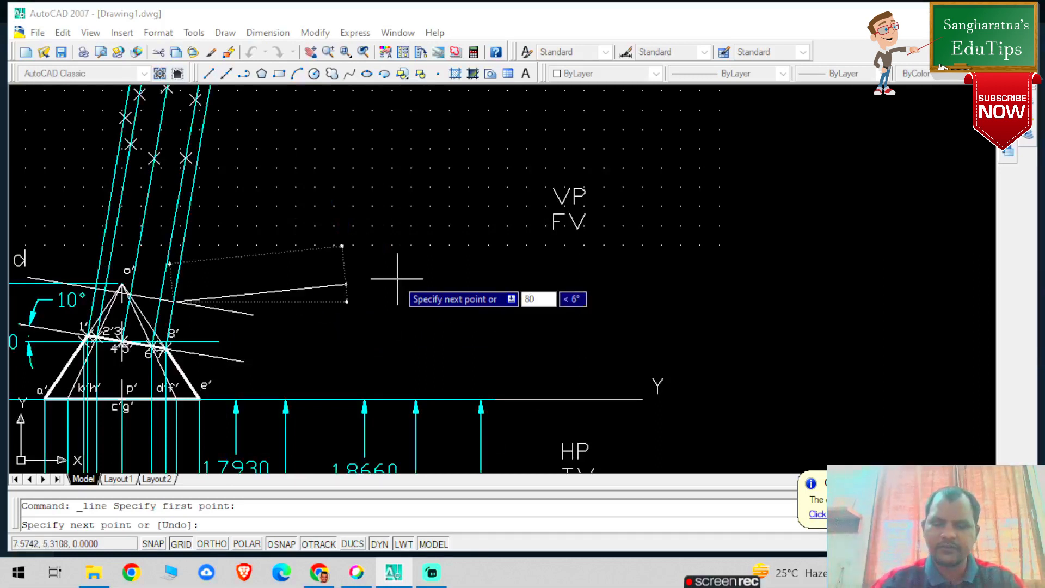
pyautogui.press('Return')
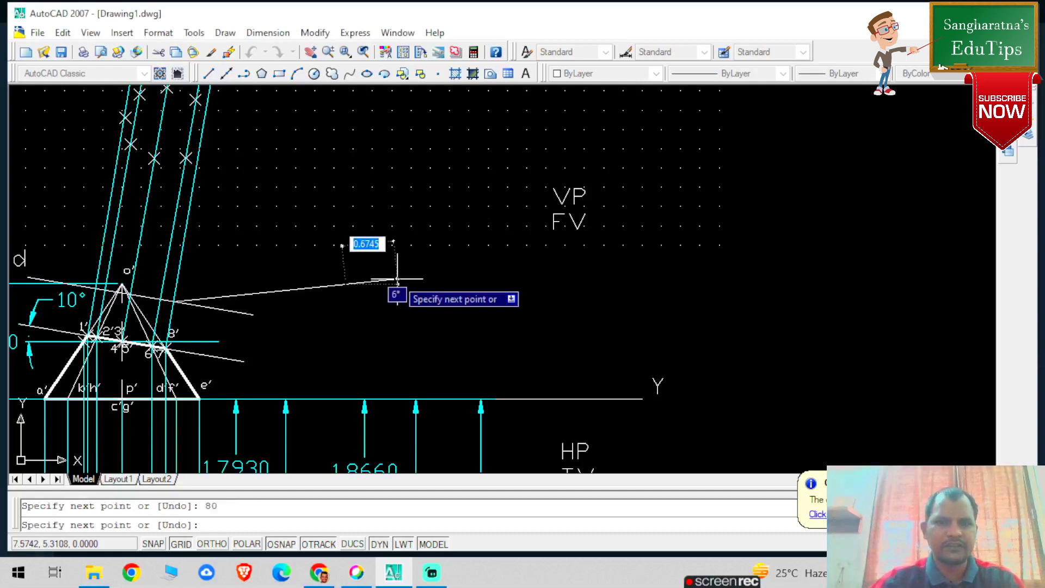
pyautogui.press('Escape')
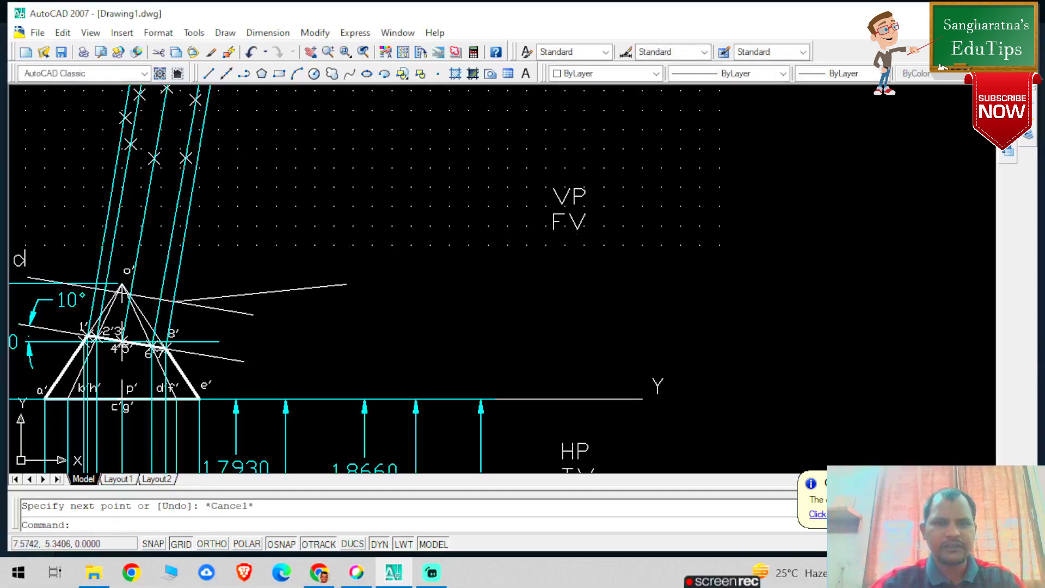
pyautogui.click(327, 285)
pyautogui.press('Delete')
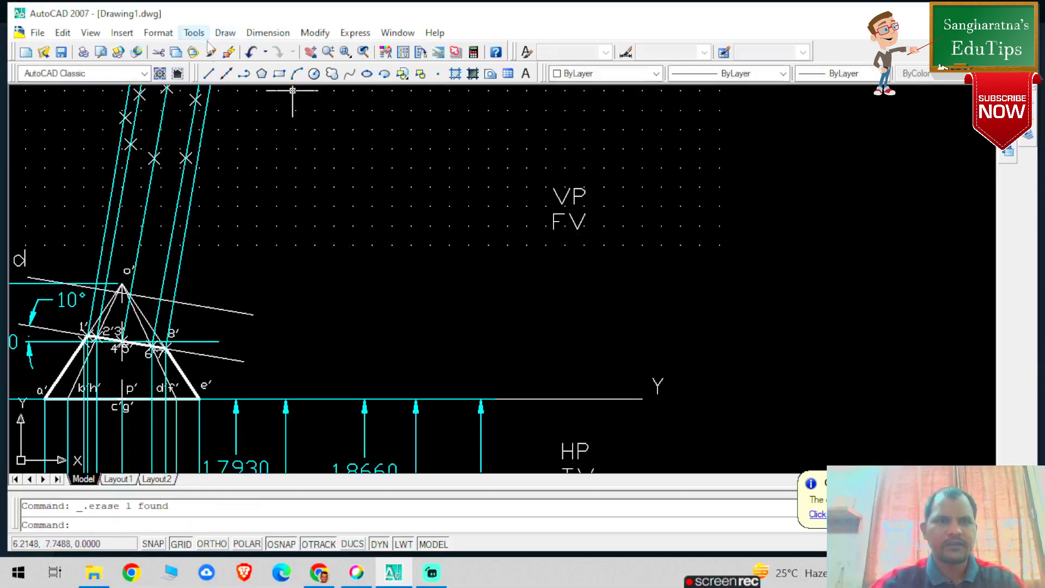
# Draw a 2.2494 line at 80° along the 8' projector, starting where it crosses the inclined reference line through o'
pyautogui.click(210, 73)
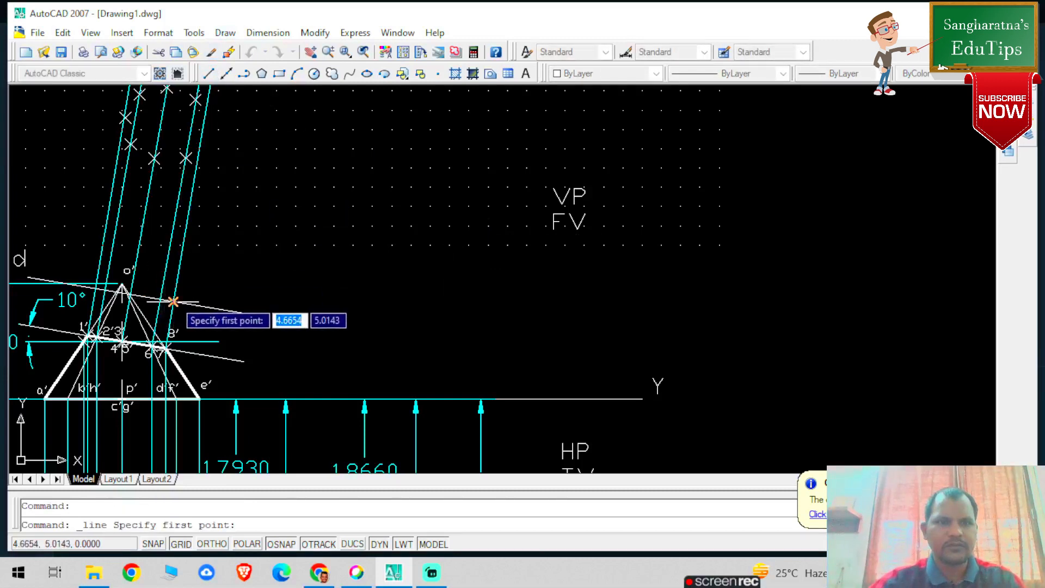
pyautogui.click(184, 327)
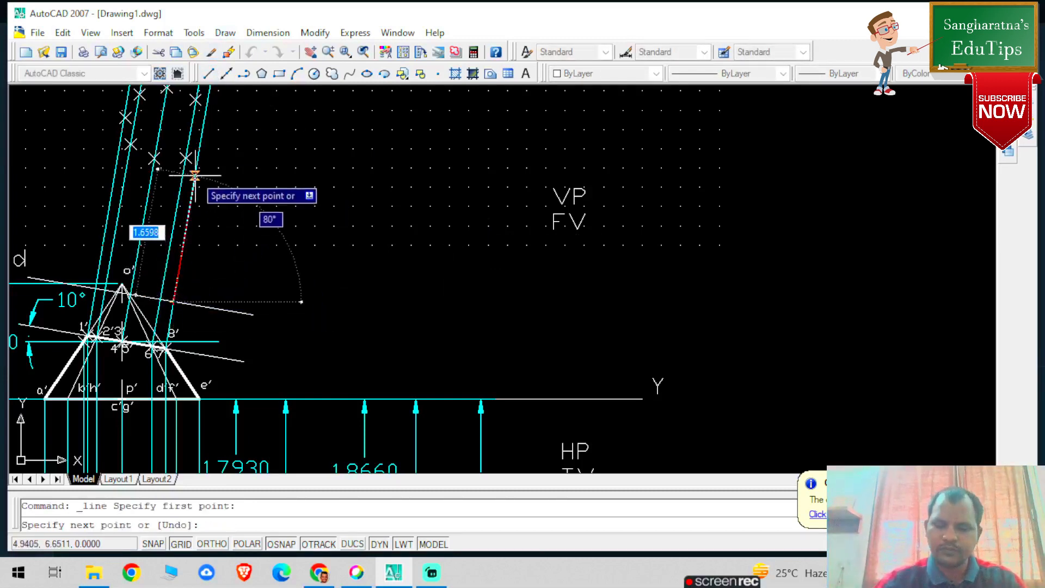
pyautogui.write('2.2494')
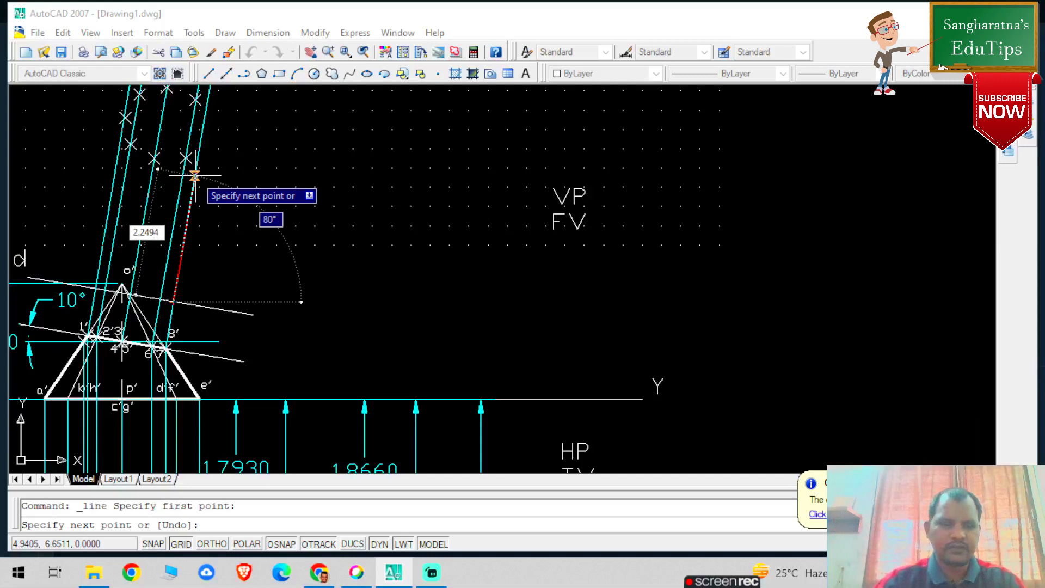
pyautogui.write('80')
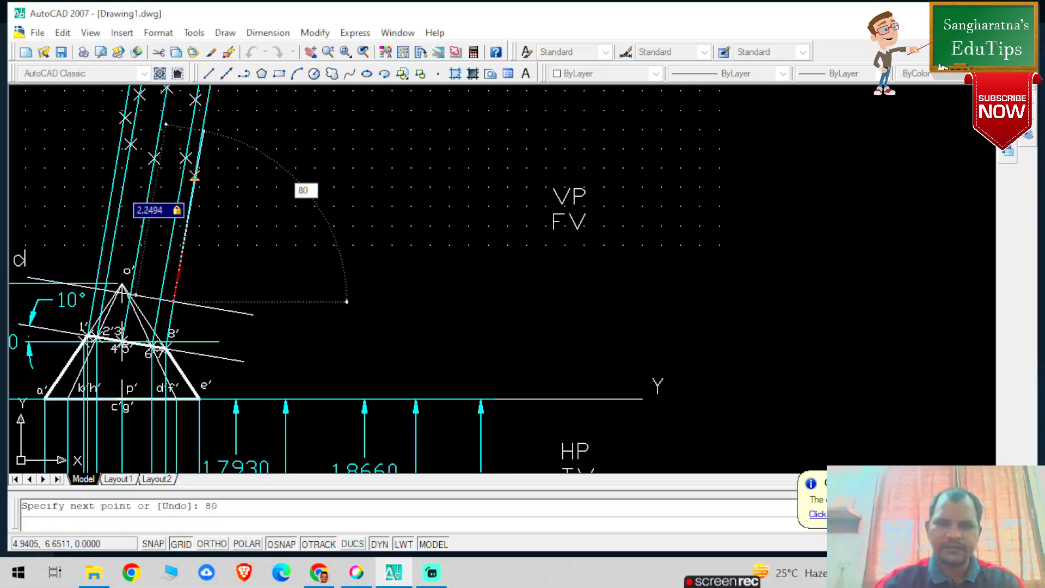
pyautogui.press('Return')
pyautogui.press('Escape')
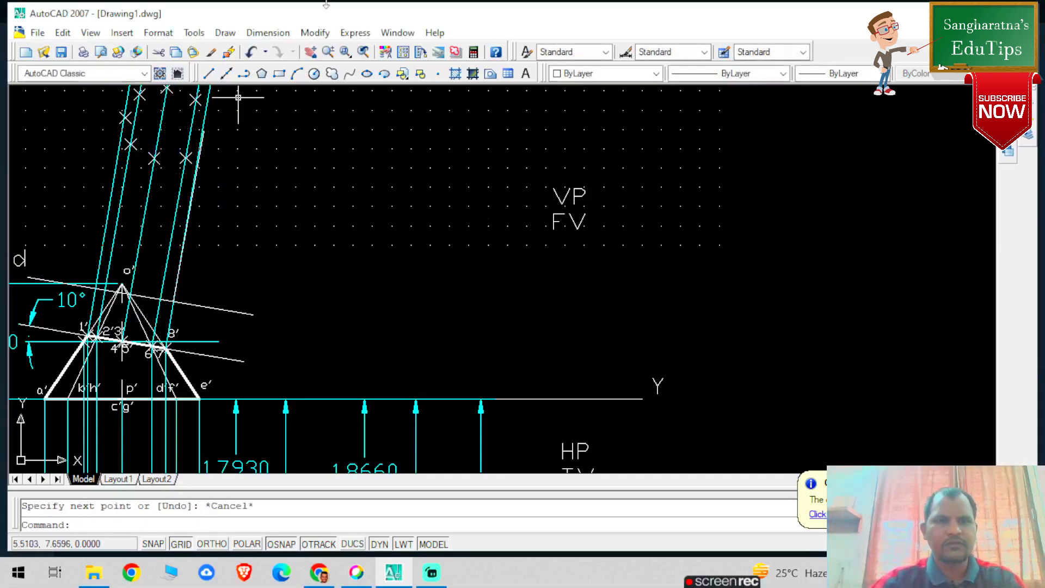
# Mark the upper end of the 2.2494 line on the 8' projector with a point, and erase that line while keeping the projector
pyautogui.click(437, 74)
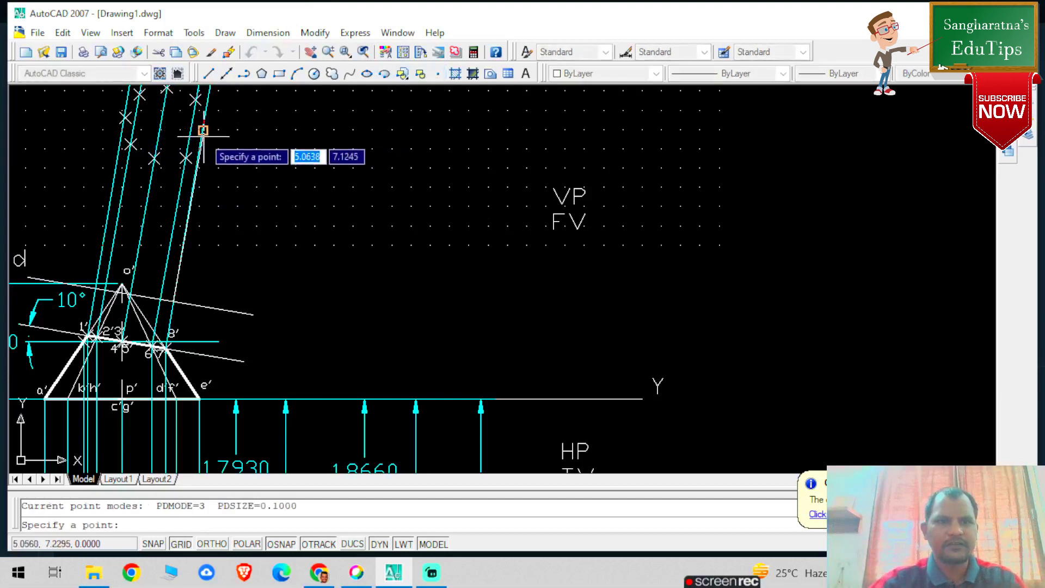
pyautogui.press('Escape')
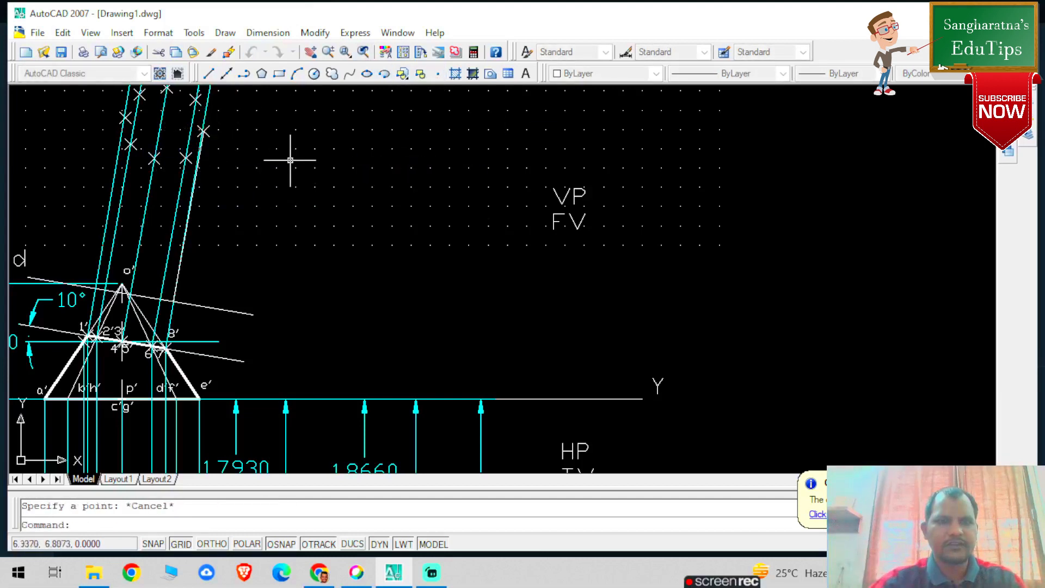
pyautogui.click(196, 175)
pyautogui.press('Delete')
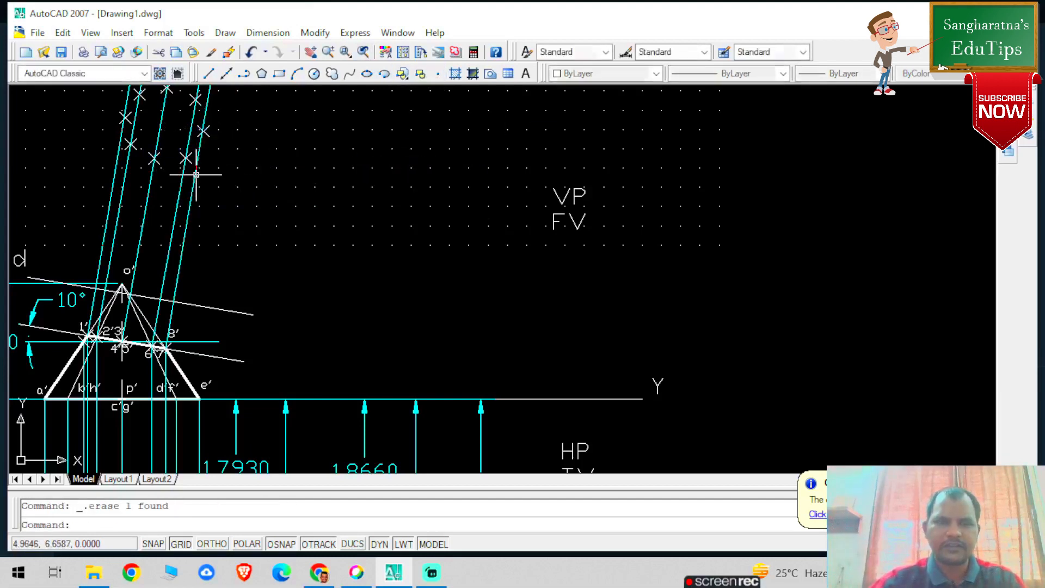
# Draw a closed-loop spline through the eight marked points on the projectors, returning to the point on the 1' projector with default tangents
pyautogui.scroll(-2, 48, 168)
pyautogui.scroll(-1, 46, 168)
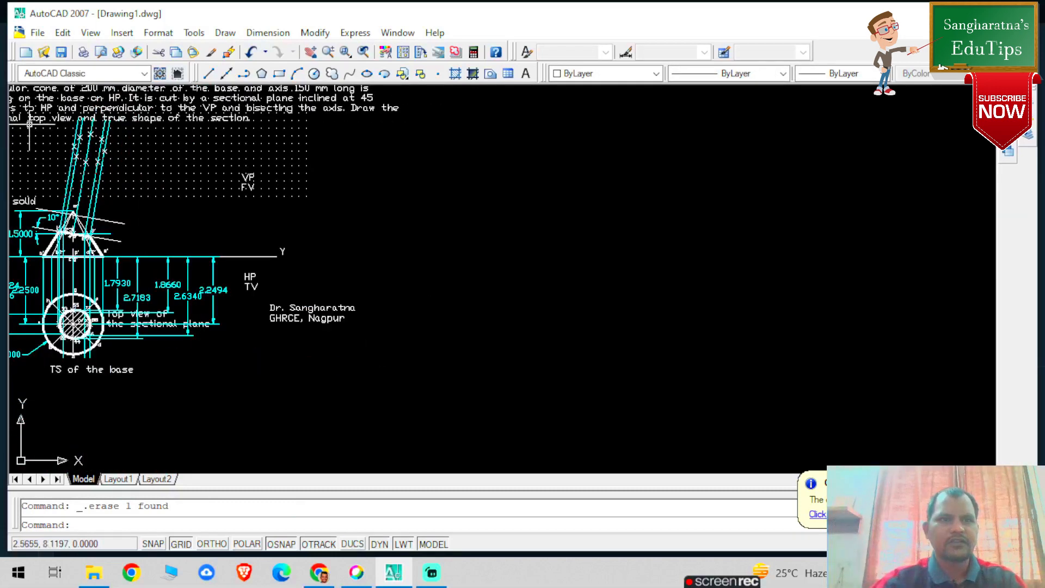
pyautogui.scroll(3, 30, 124)
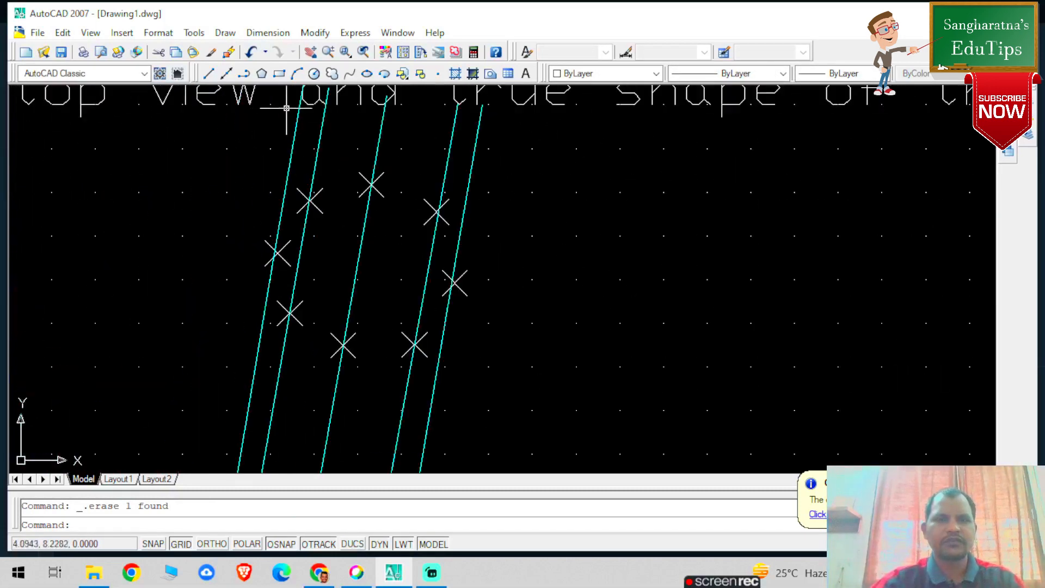
pyautogui.click(349, 74)
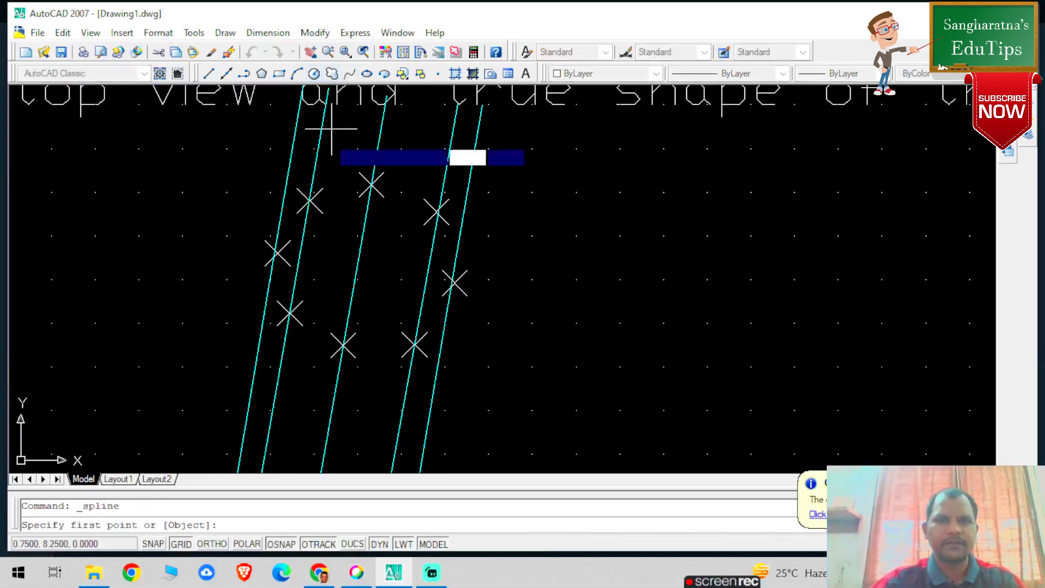
pyautogui.click(278, 250)
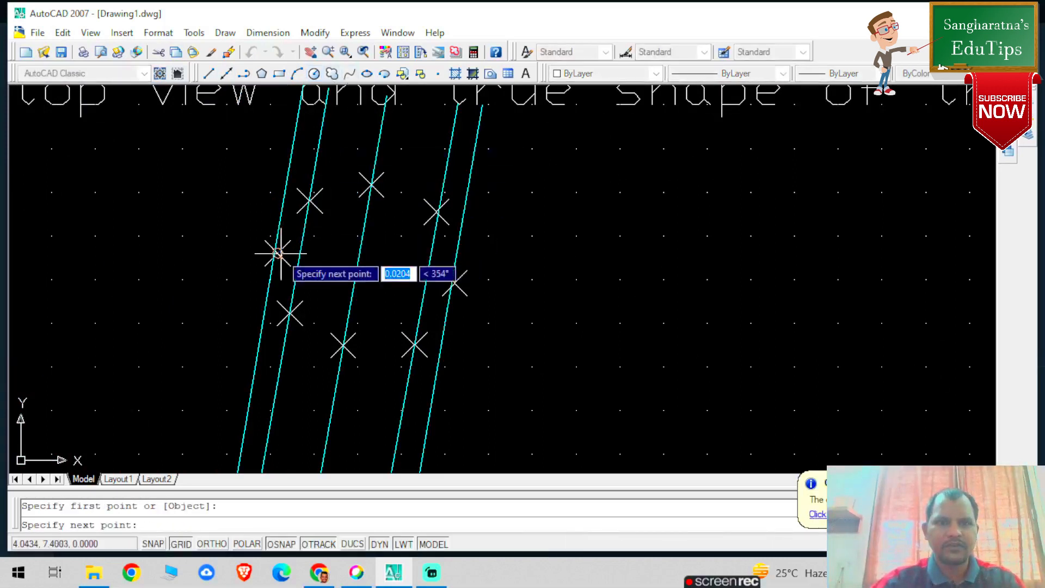
pyautogui.click(309, 201)
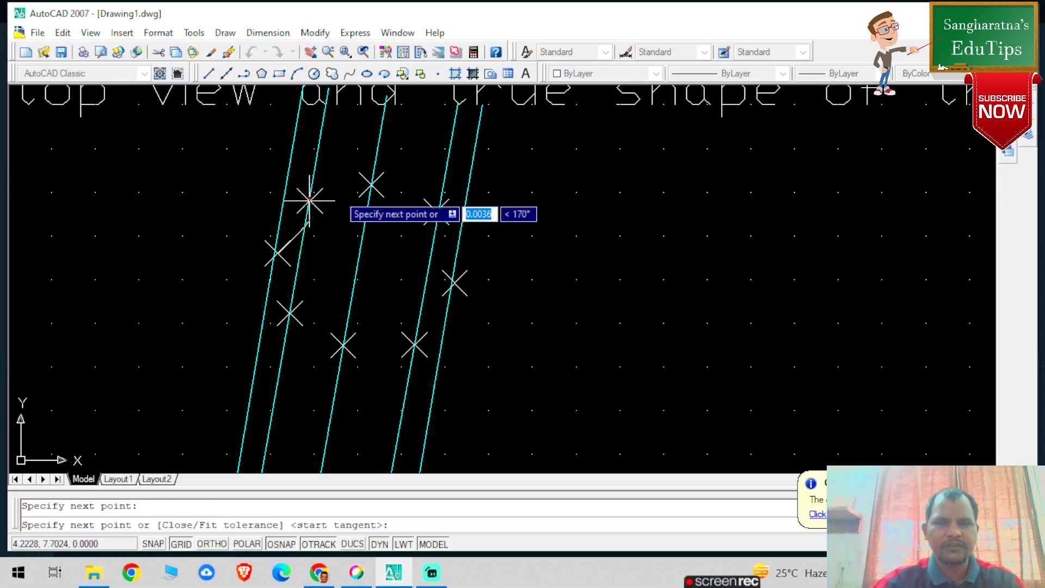
pyautogui.click(371, 184)
pyautogui.click(438, 212)
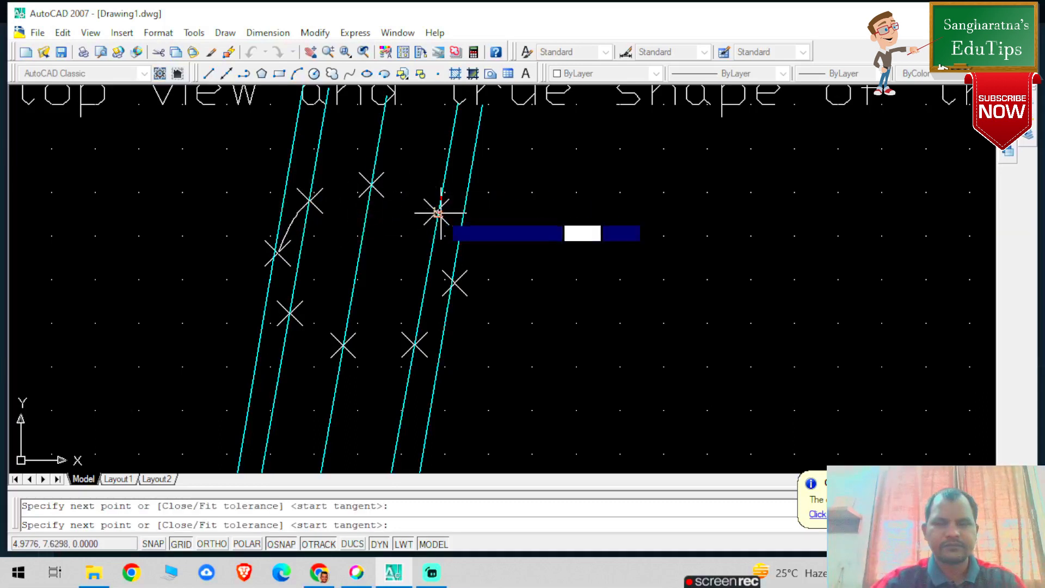
pyautogui.click(455, 282)
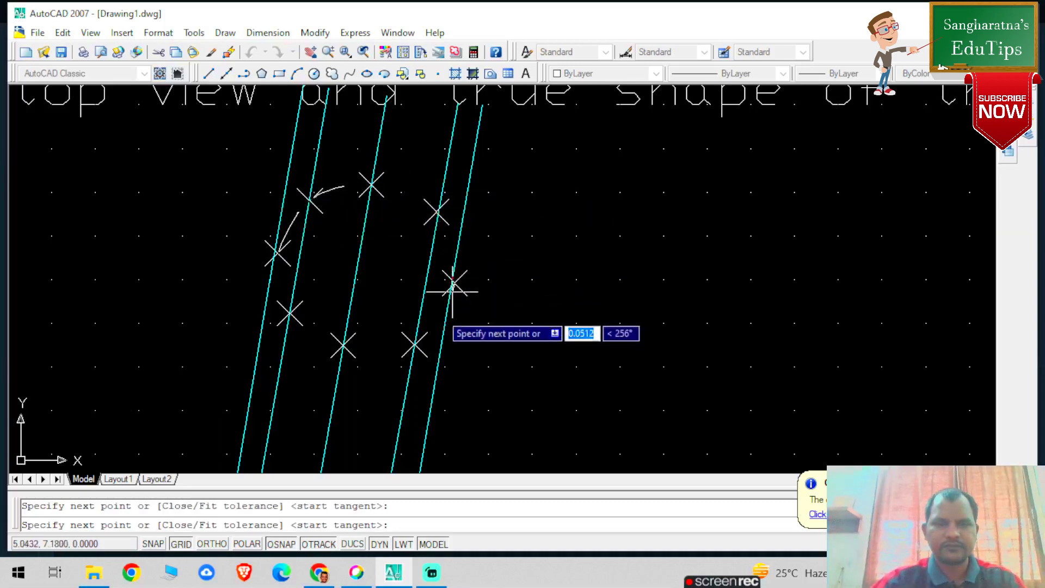
pyautogui.click(414, 345)
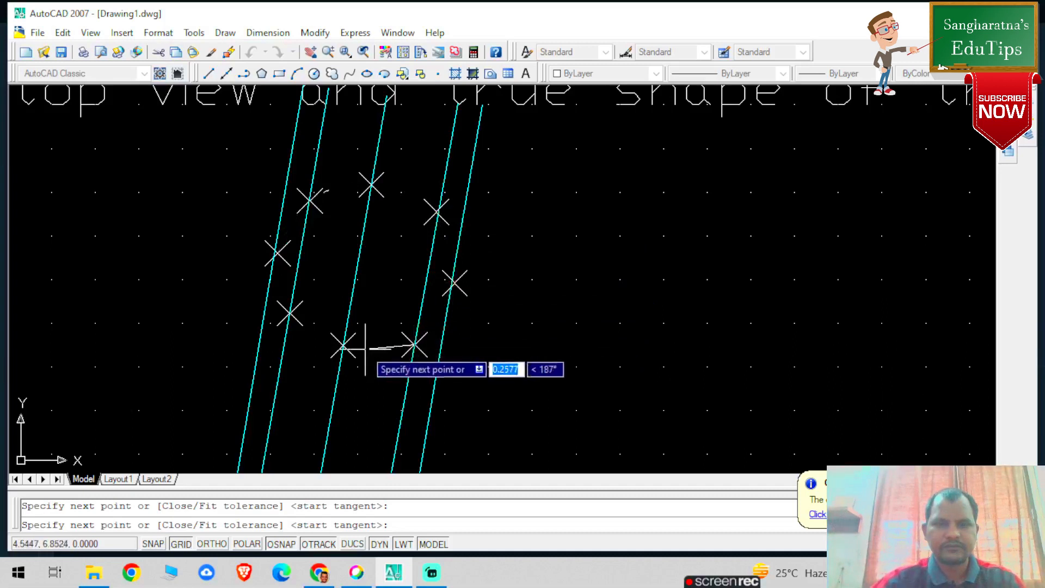
pyautogui.click(343, 345)
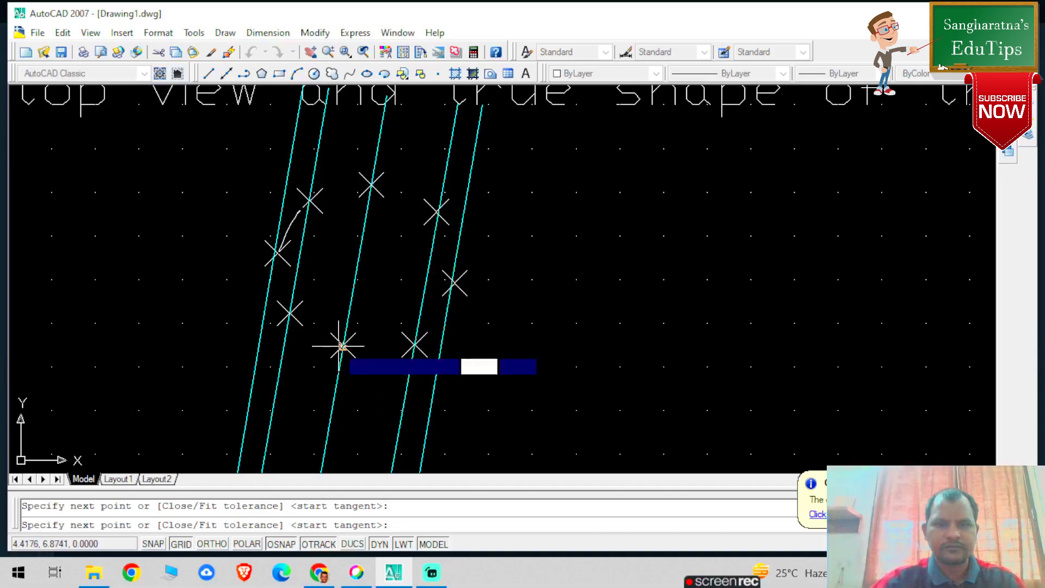
pyautogui.click(289, 313)
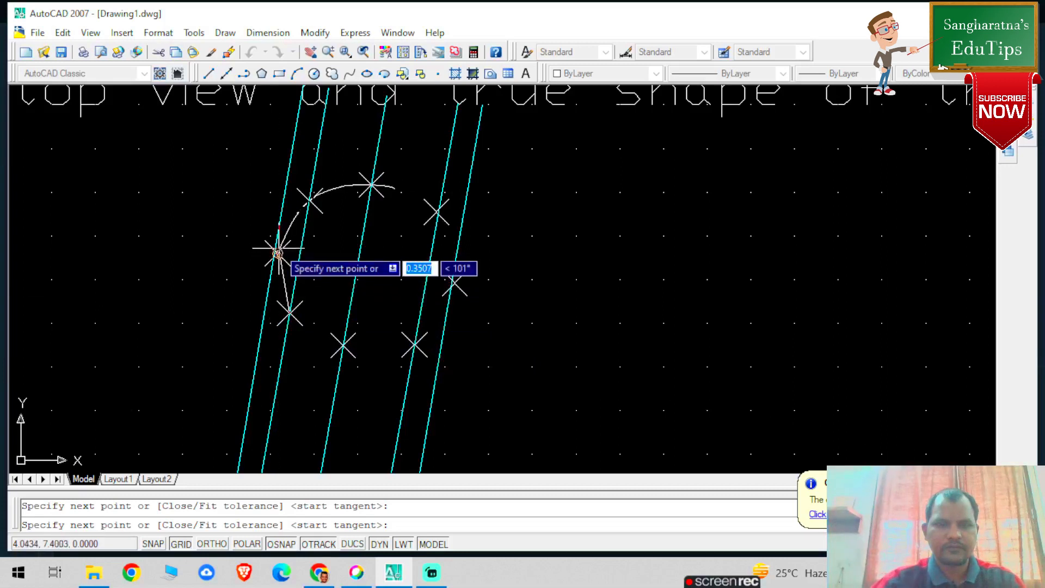
pyautogui.click(278, 253)
pyautogui.press('Return')
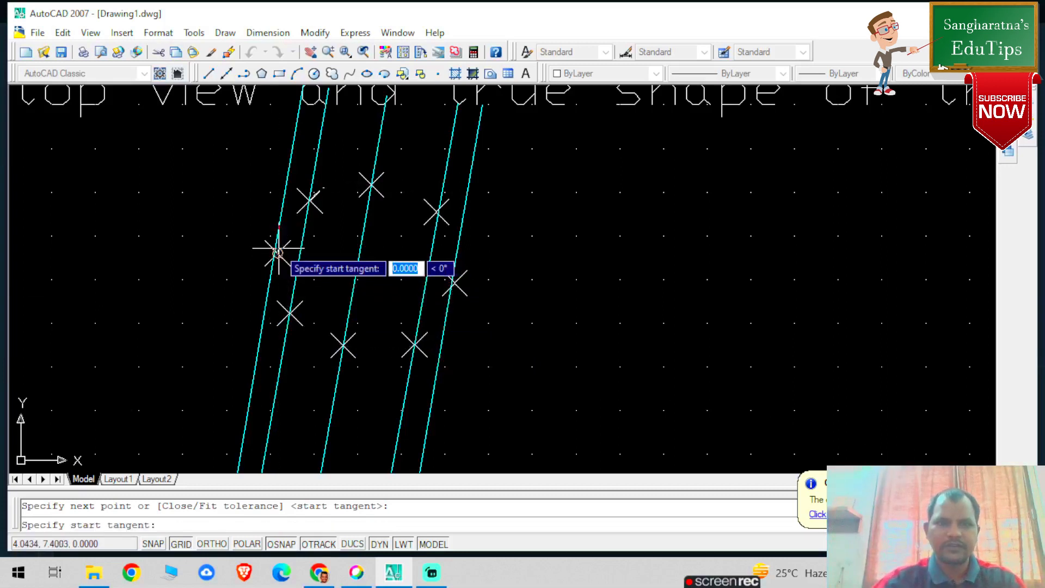
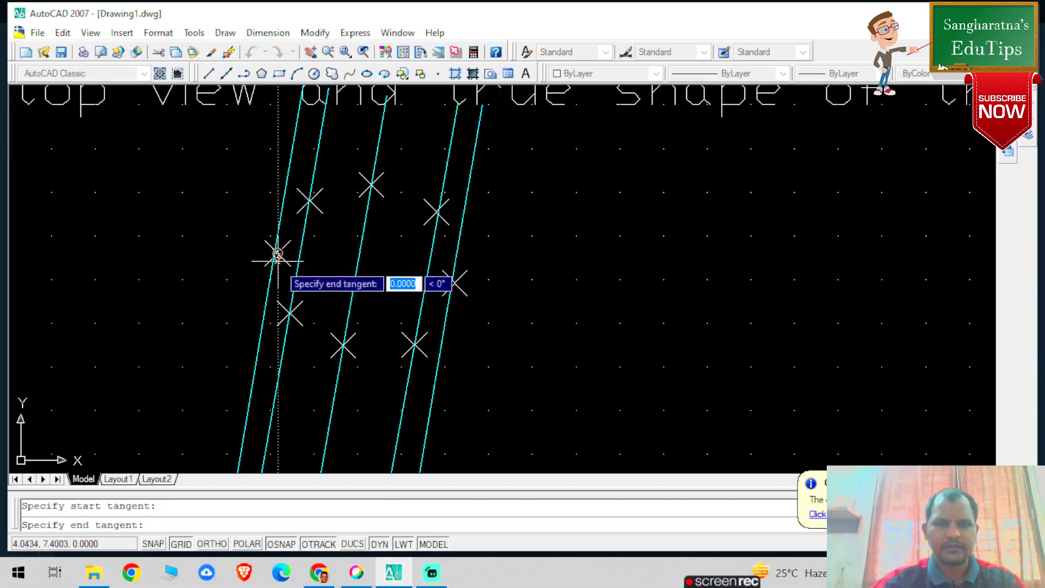
pyautogui.press('Return')
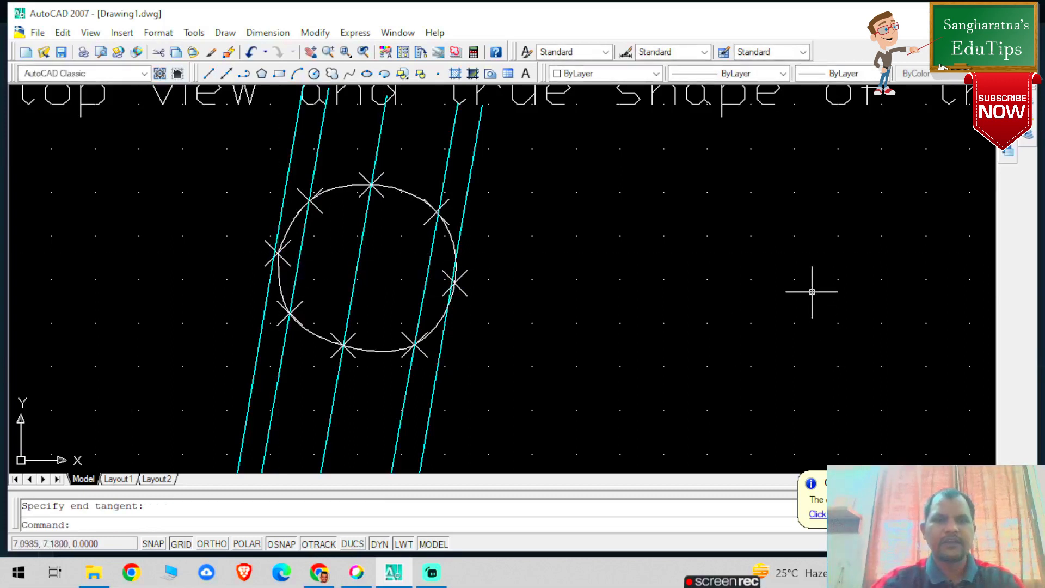
# Set the lineweight of the true-shape spline to 0.30 mm
pyautogui.scroll(-2, 668, 305)
pyautogui.scroll(4, 668, 304)
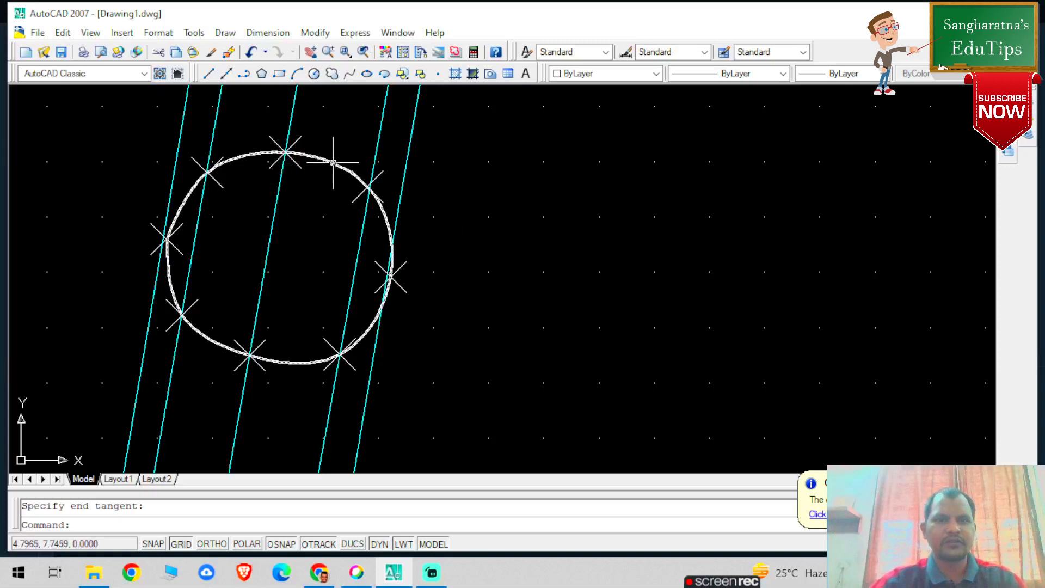
pyautogui.click(334, 166)
pyautogui.click(849, 73)
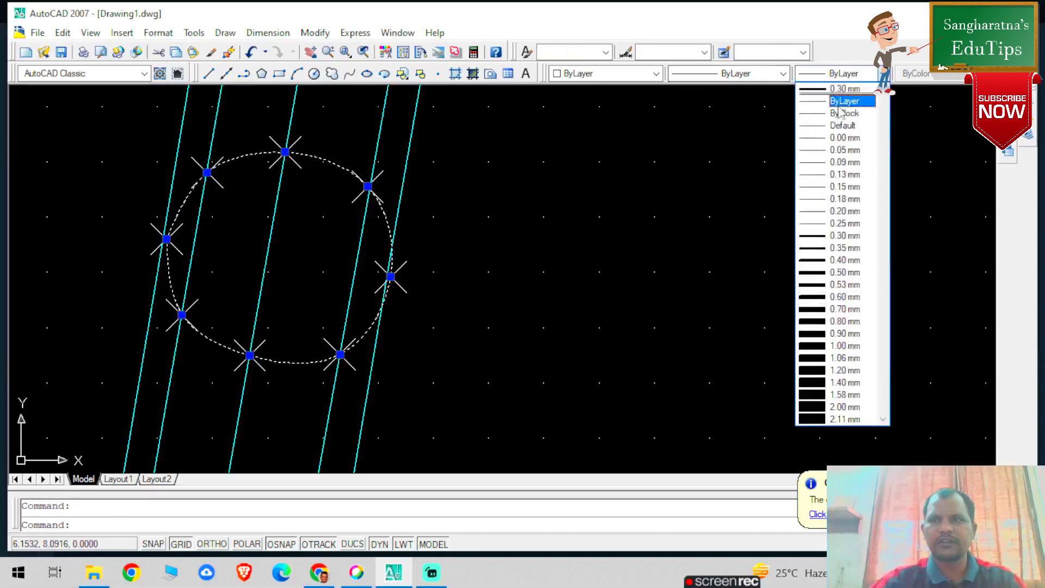
pyautogui.click(844, 236)
pyautogui.press('Escape')
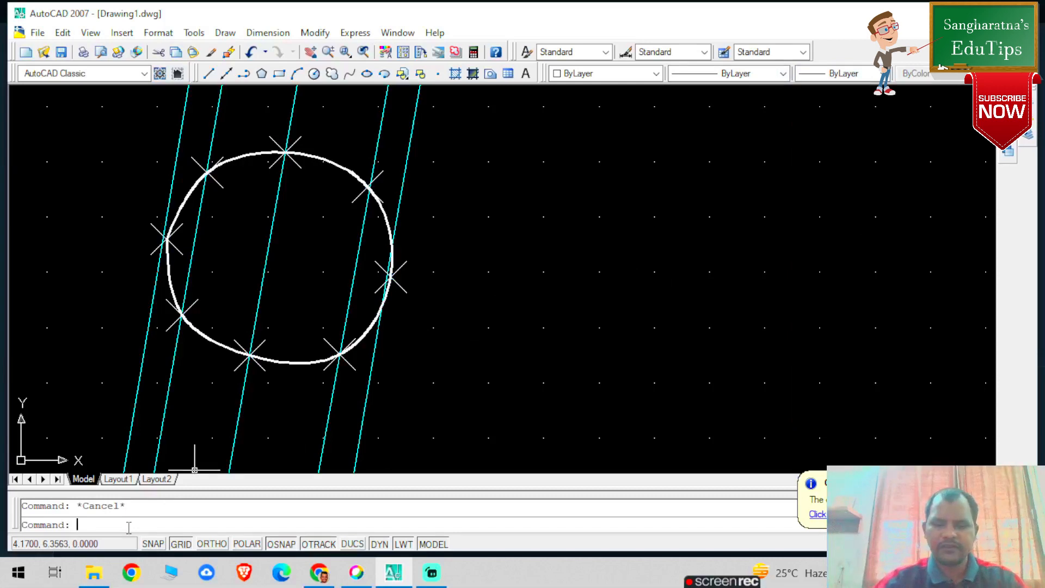
# Hatch the inside of the true-shape spline with the ANSI31 pattern at angle 0 and scale 1.0000
pyautogui.write('h')
pyautogui.press('Return')
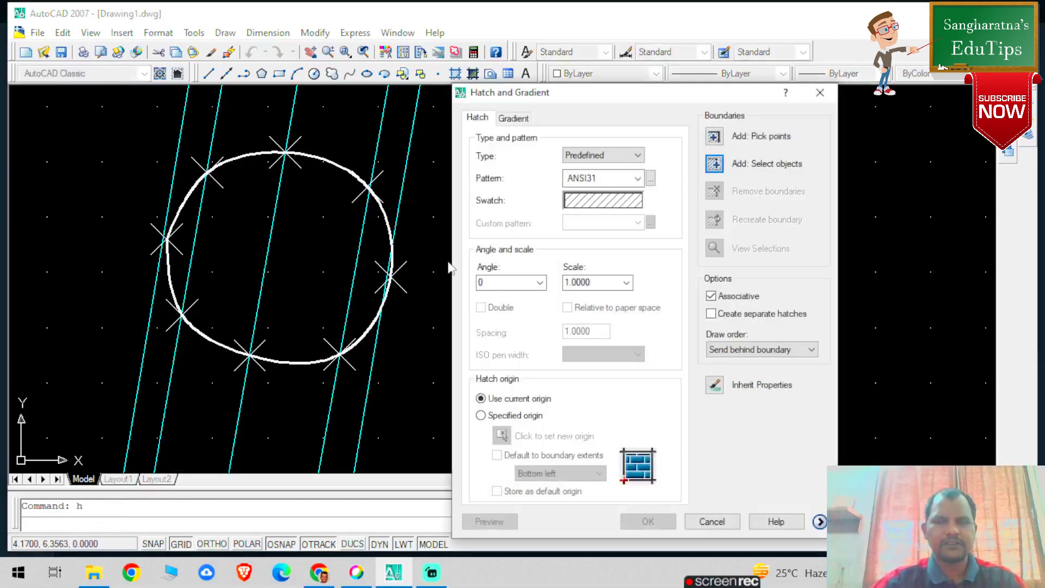
pyautogui.click(713, 165)
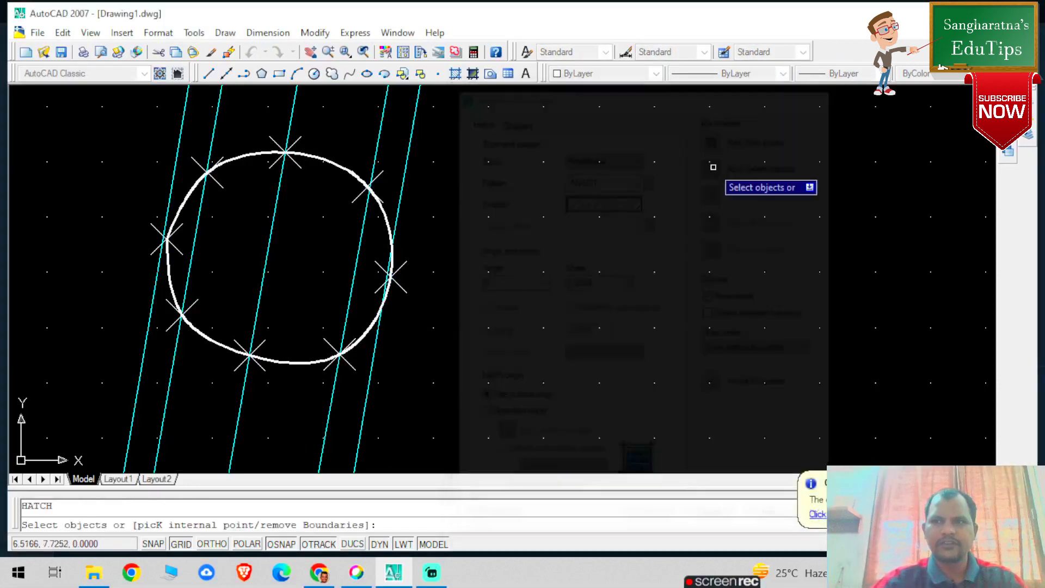
pyautogui.click(386, 221)
pyautogui.press('Return')
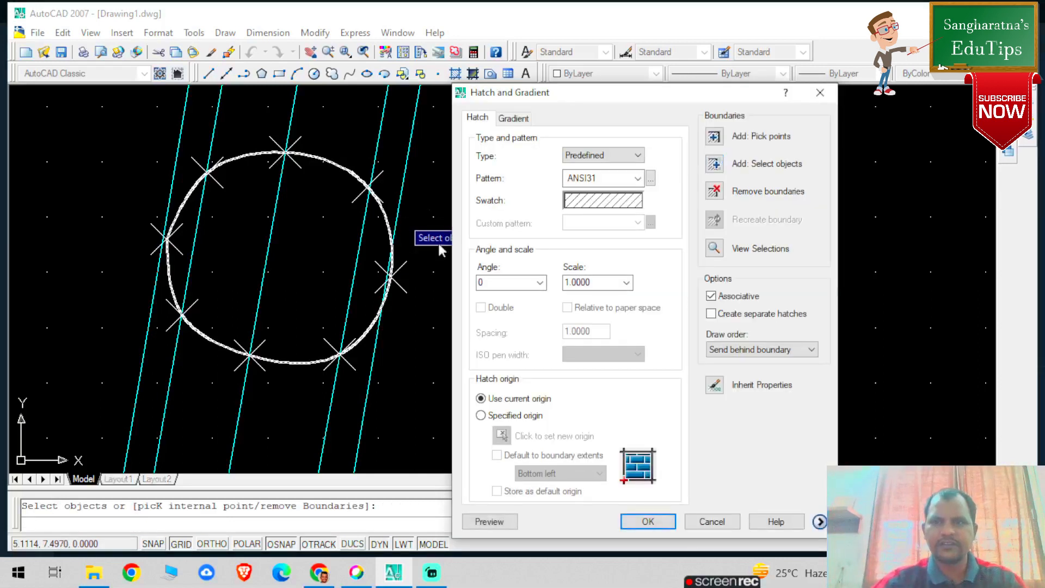
pyautogui.click(640, 523)
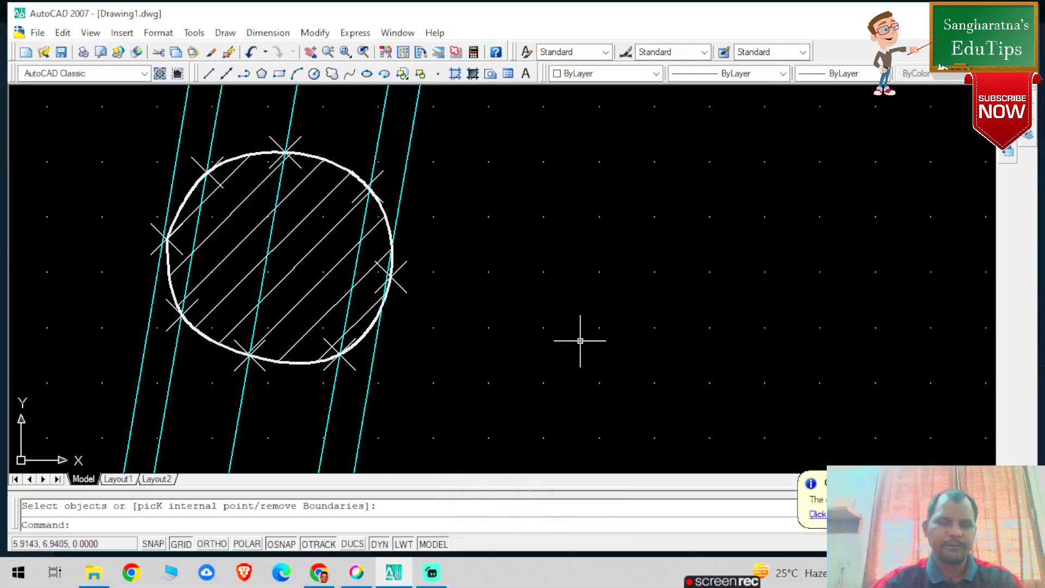
# Label the true-shape point on the 1' projector as 11' with single-line text of height 0.1 and rotation 0
pyautogui.scroll(1, 500, 343)
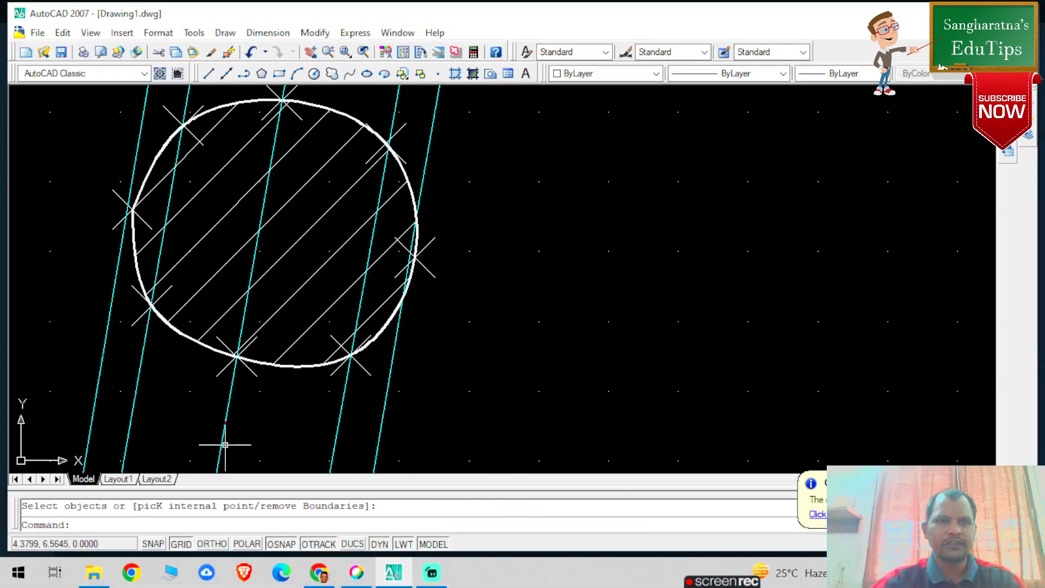
pyautogui.scroll(-2, 225, 445)
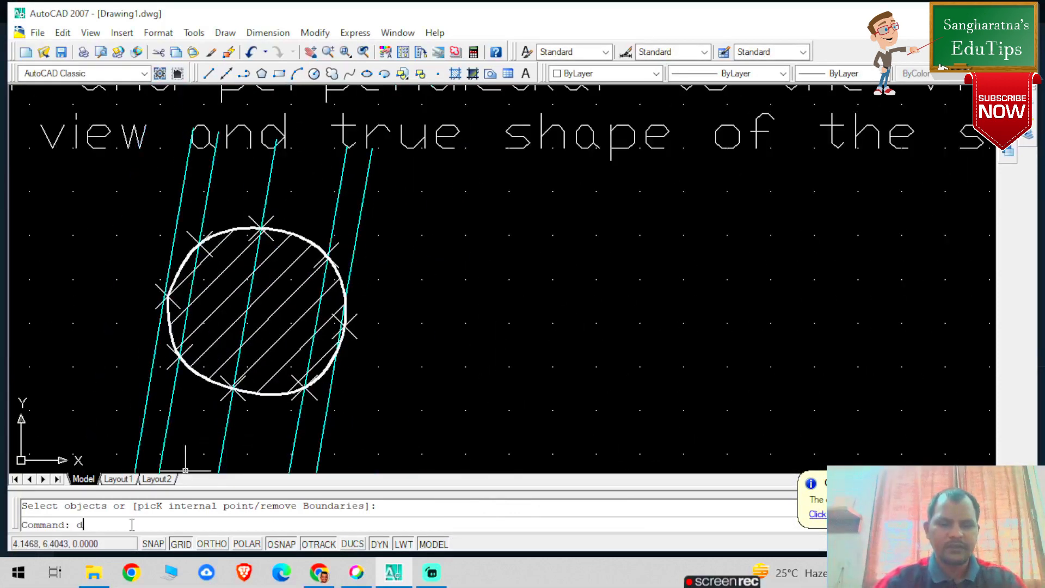
pyautogui.press('Return')
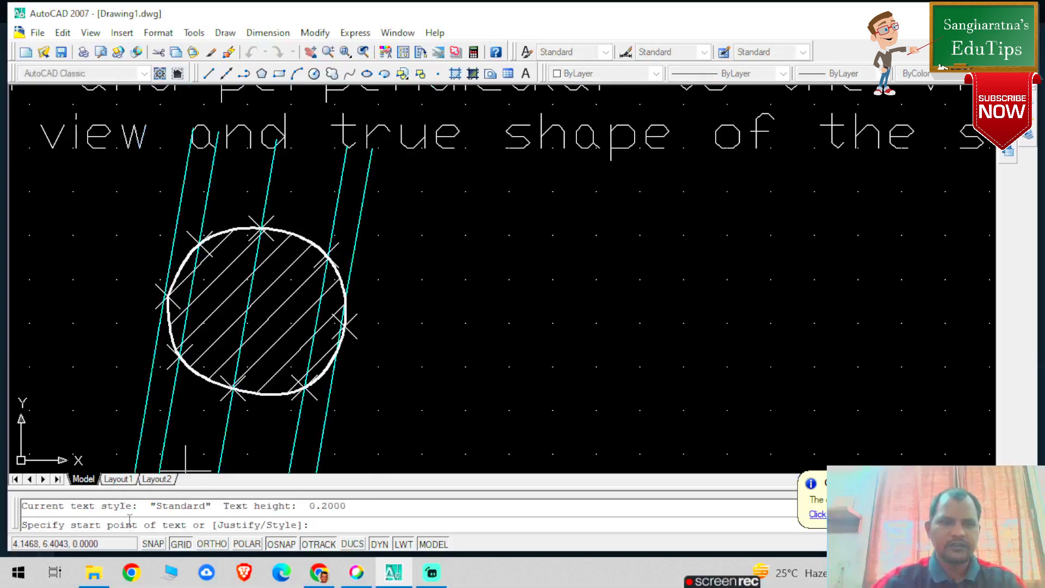
pyautogui.click(89, 400)
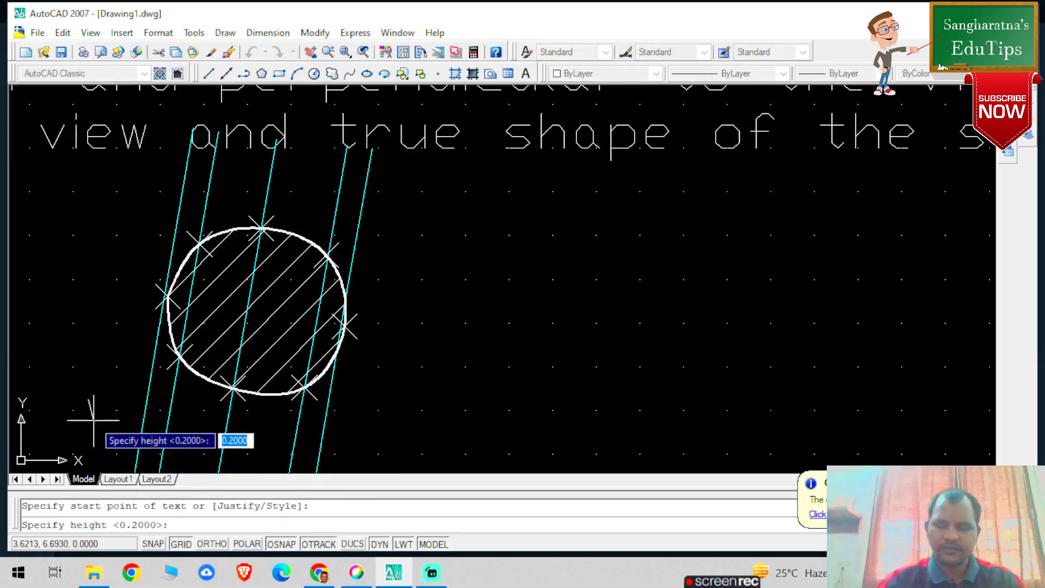
pyautogui.write('0.')
pyautogui.press('Return')
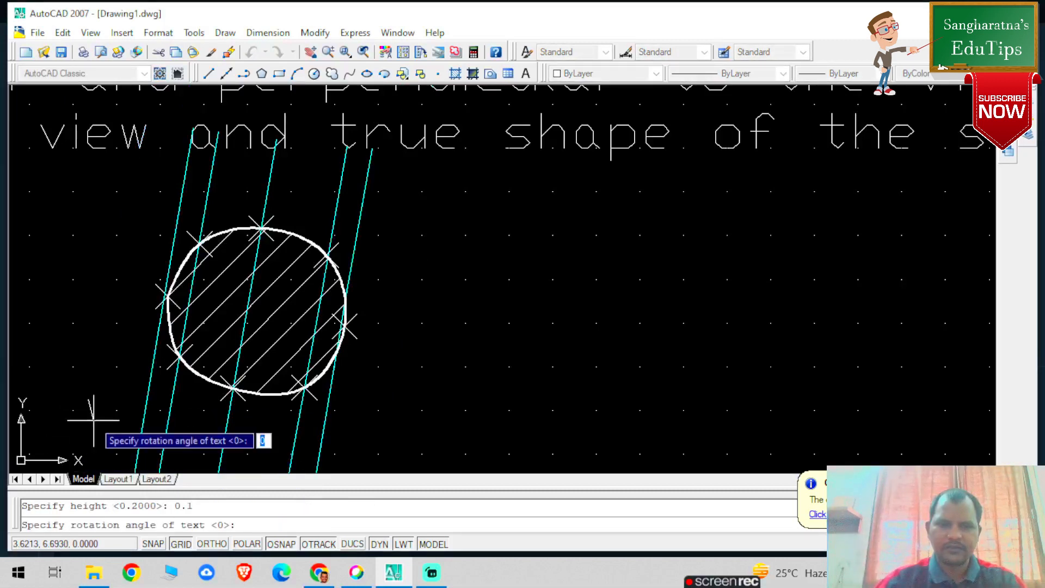
pyautogui.press('Return')
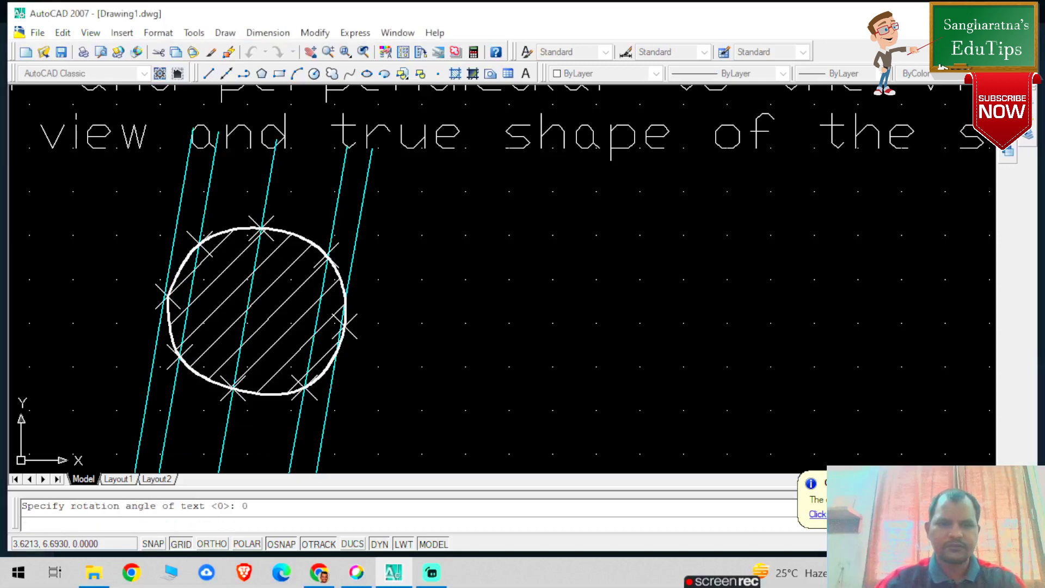
pyautogui.scroll(-3, 108, 345)
pyautogui.scroll(-4, 64, 348)
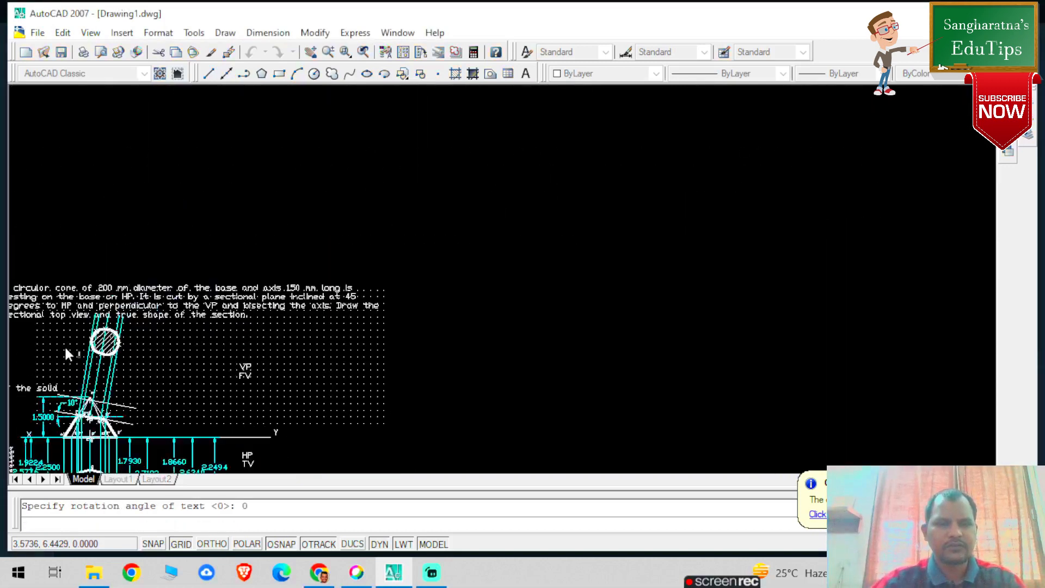
pyautogui.scroll(5, 29, 362)
pyautogui.scroll(-3, 36, 374)
pyautogui.scroll(3, 101, 365)
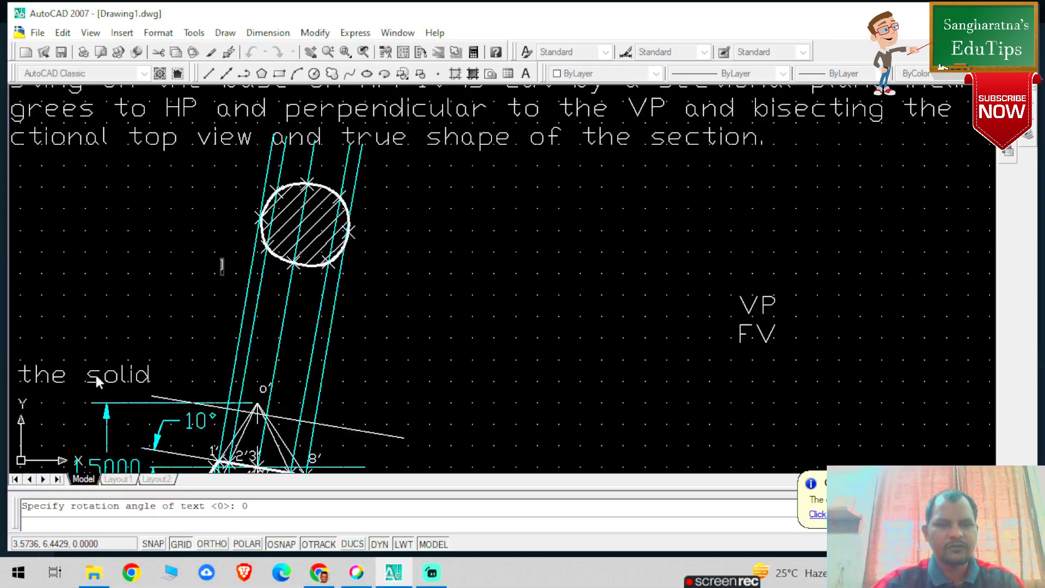
pyautogui.click(249, 221)
pyautogui.write('1')
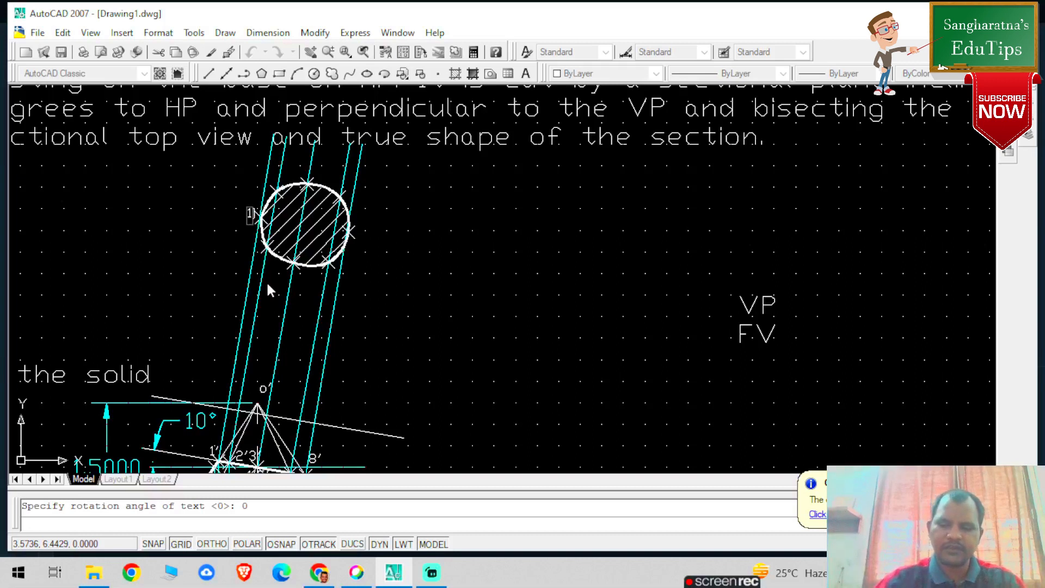
pyautogui.press('BackSpace')
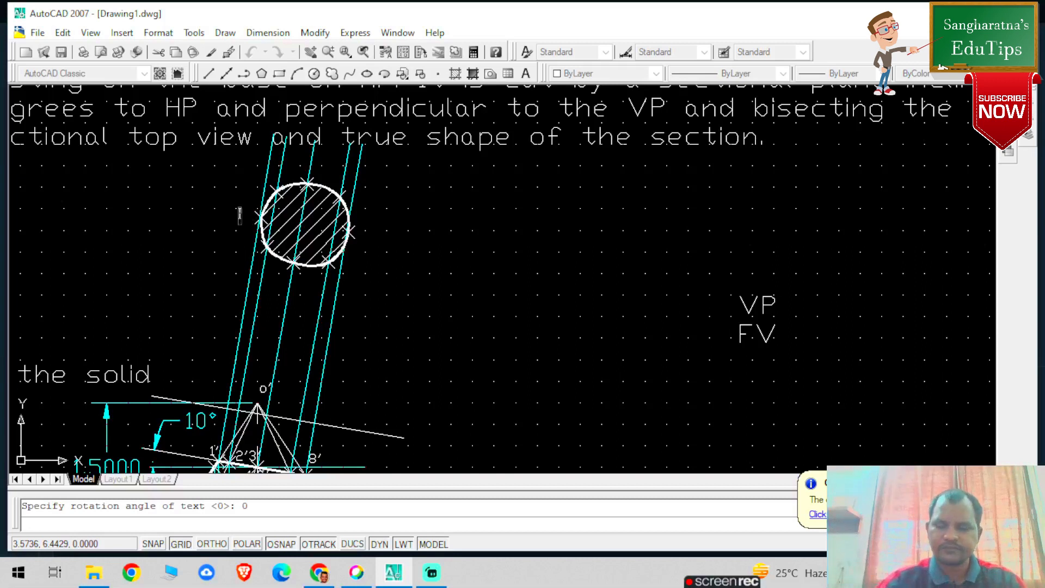
pyautogui.write("11'")
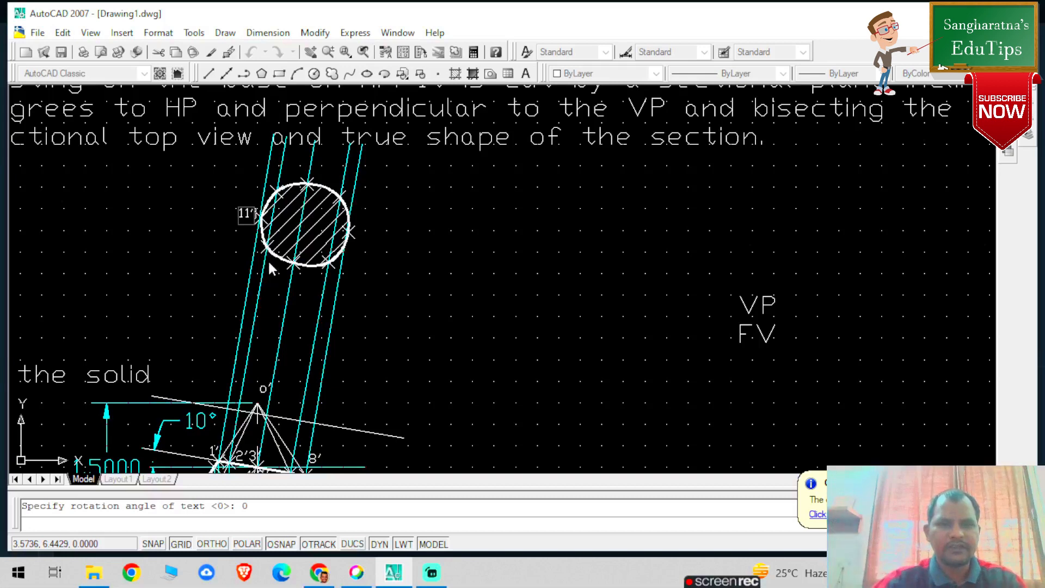
pyautogui.scroll(-2, 277, 259)
pyautogui.scroll(-3, 235, 326)
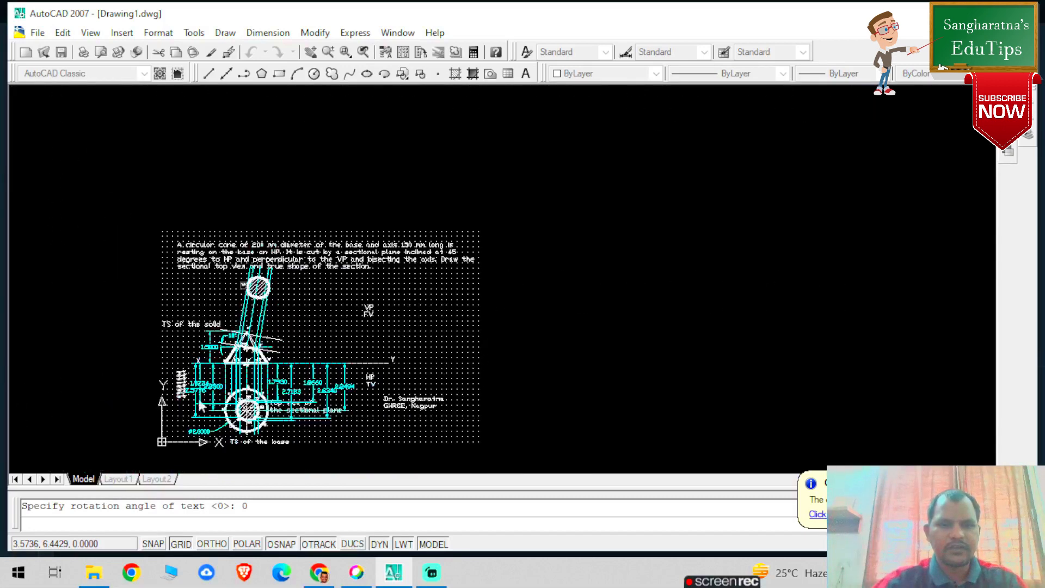
pyautogui.scroll(5, 192, 402)
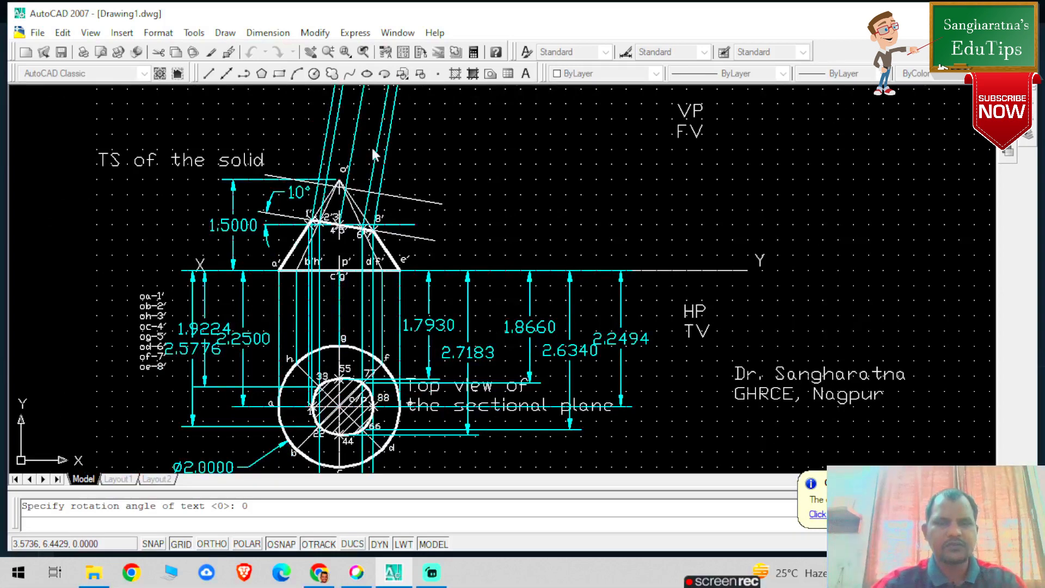
pyautogui.scroll(-3, 371, 146)
pyautogui.scroll(5, 342, 121)
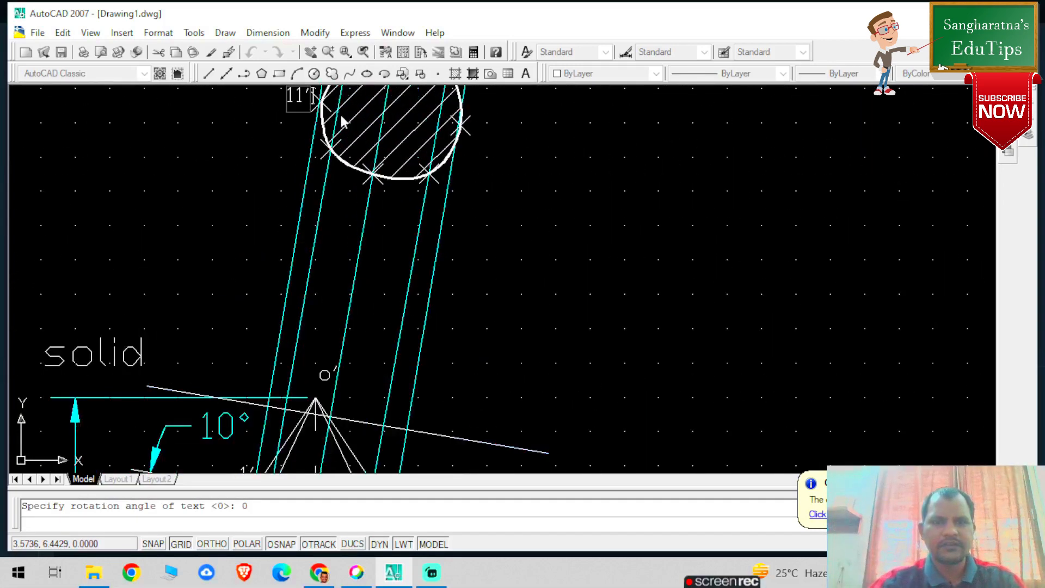
pyautogui.click(330, 173)
pyautogui.write('3')
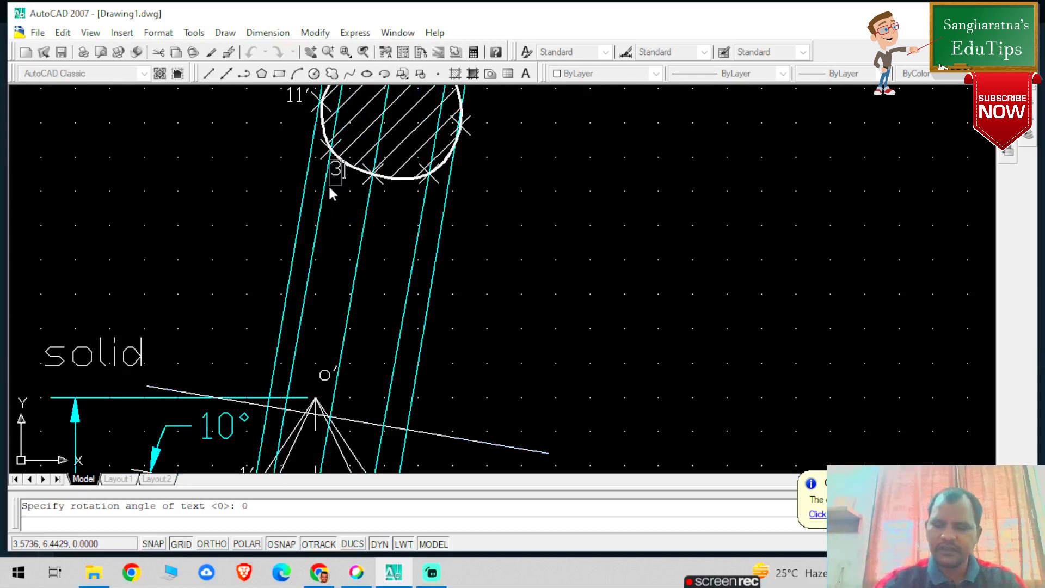
pyautogui.write("3'")
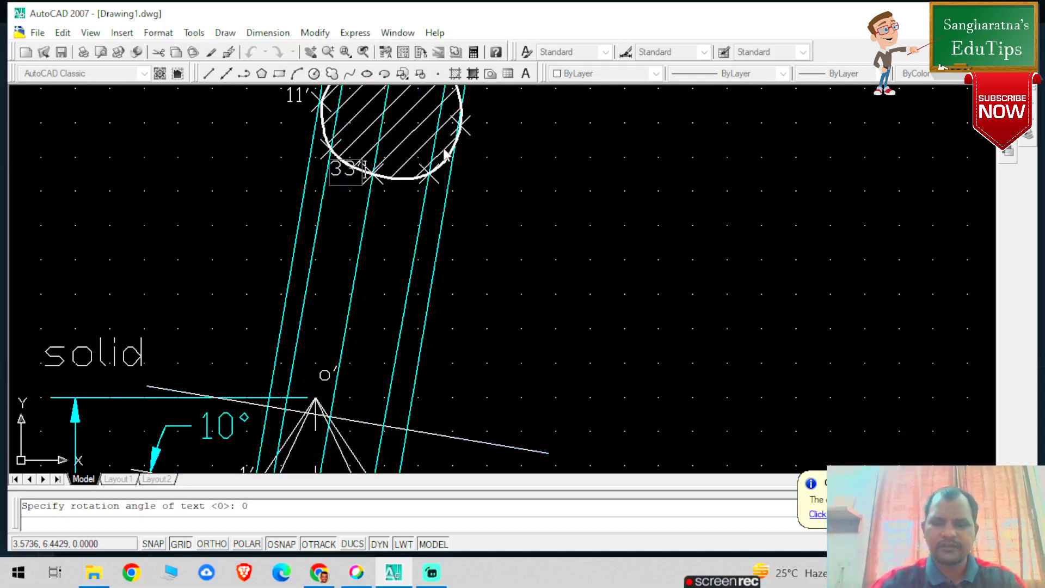
pyautogui.press('BackSpace')
pyautogui.press('BackSpace')
pyautogui.press('BackSpace')
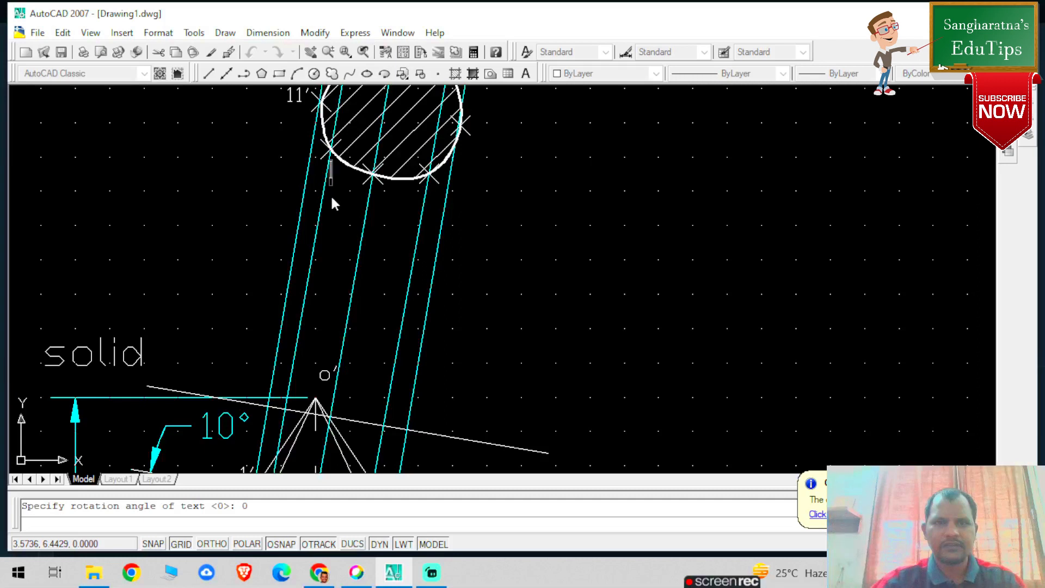
pyautogui.write("33'")
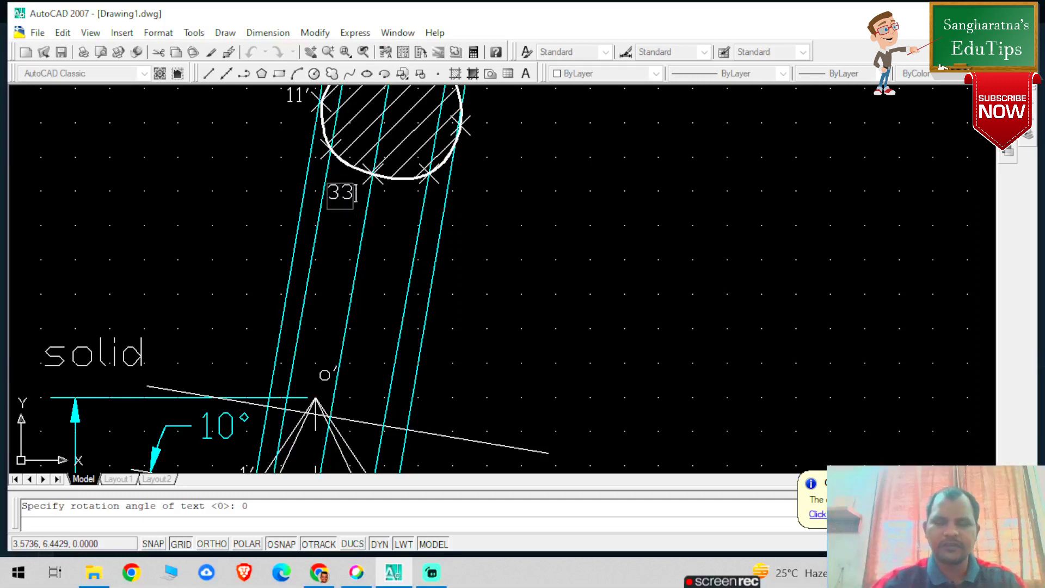
pyautogui.press('BackSpace')
pyautogui.press('BackSpace')
pyautogui.press('BackSpace')
pyautogui.click(314, 173)
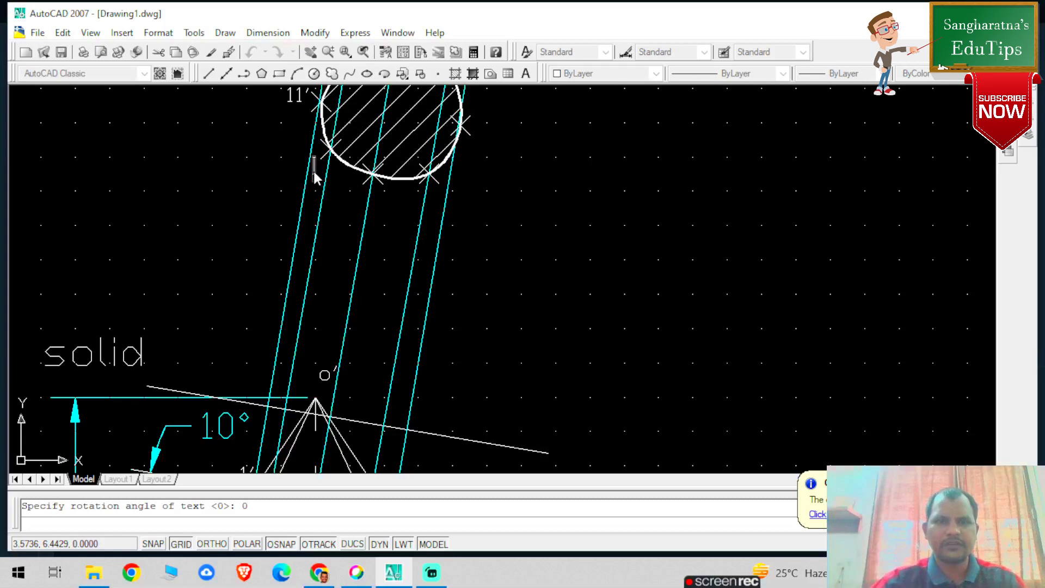
pyautogui.write('33')
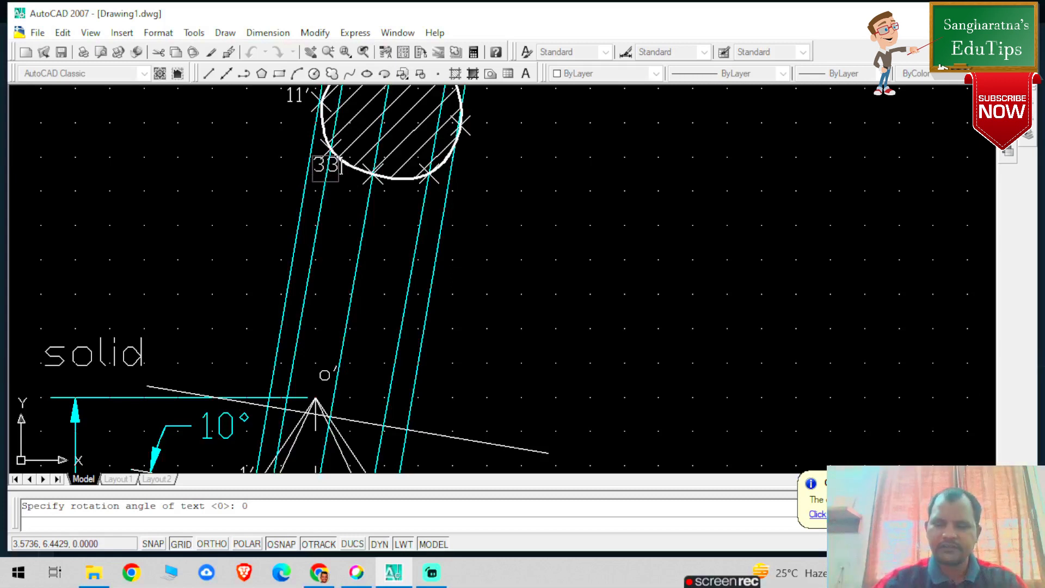
pyautogui.press('BackSpace')
pyautogui.press('BackSpace')
pyautogui.press('BackSpace')
# Label the true shape's lower point on the 2'3' projector 33' and the upper point on that projector 22'
pyautogui.click(314, 187)
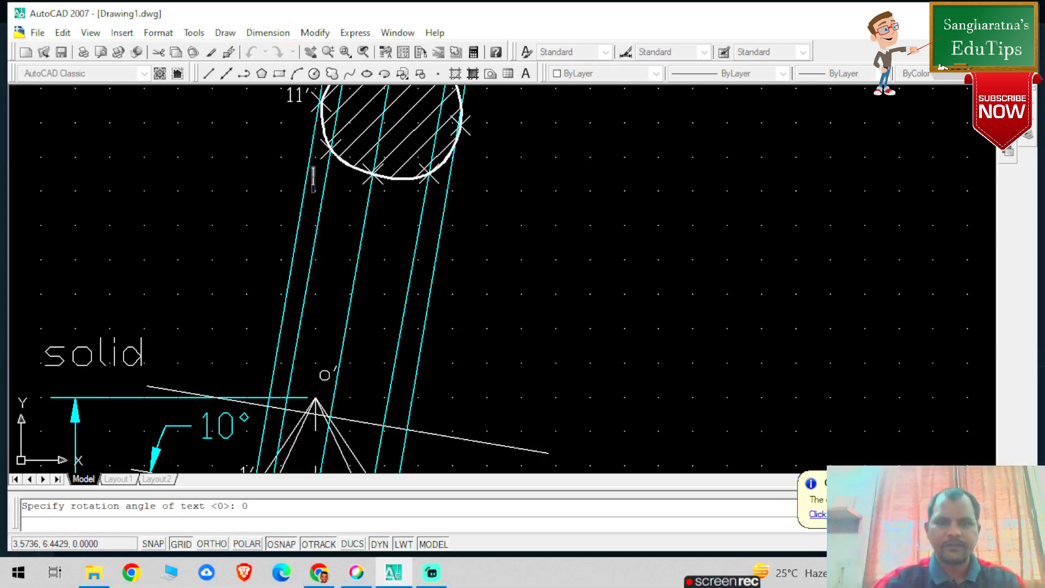
pyautogui.write("33'")
pyautogui.scroll(-4, 357, 141)
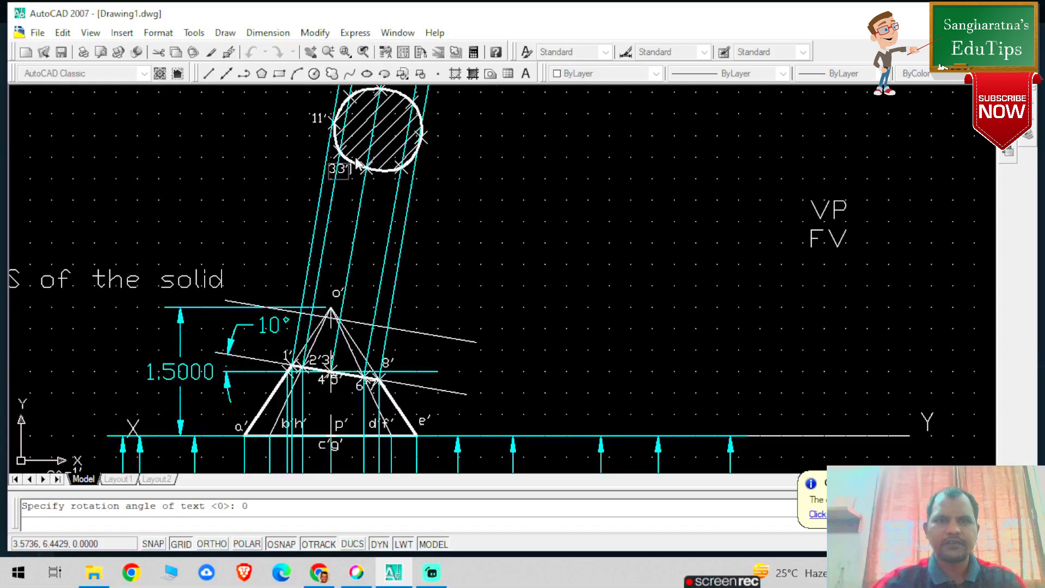
pyautogui.scroll(5, 369, 114)
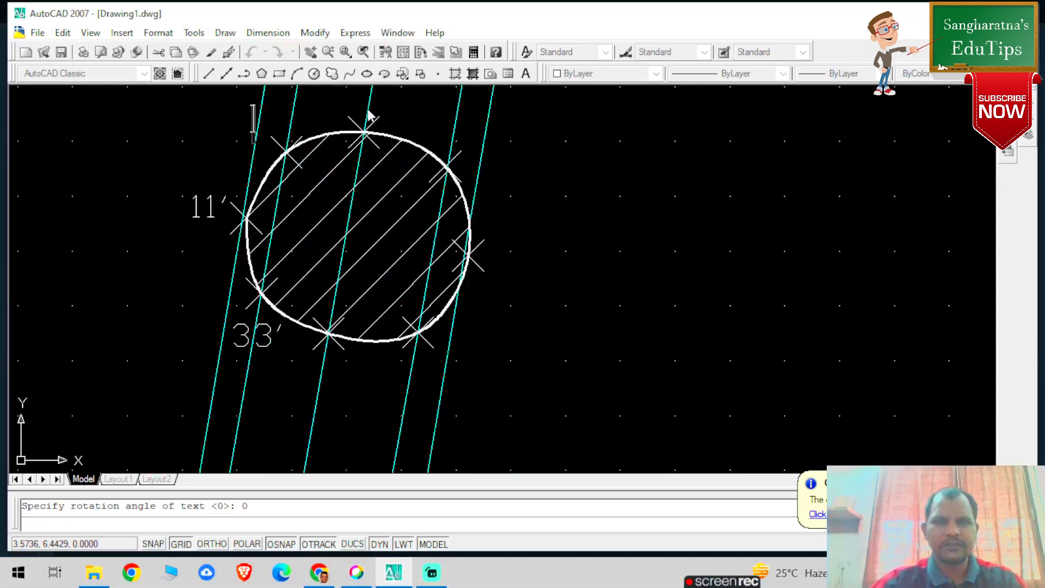
pyautogui.write('22')
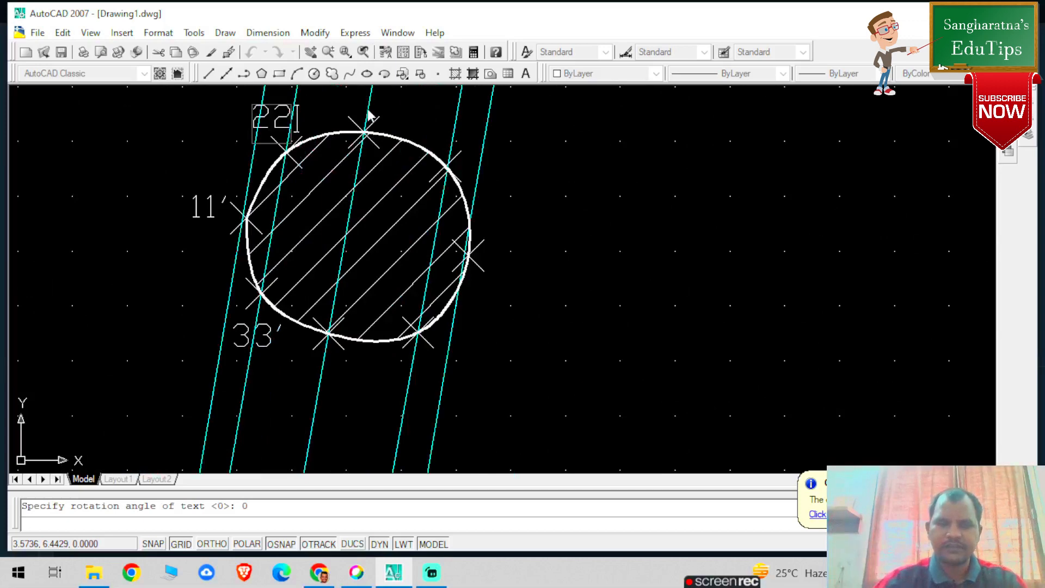
pyautogui.write("'")
# Label the true shape's lower point on the 4'5' projector 55' and the upper point on that projector 44'
pyautogui.scroll(-5, 450, 334)
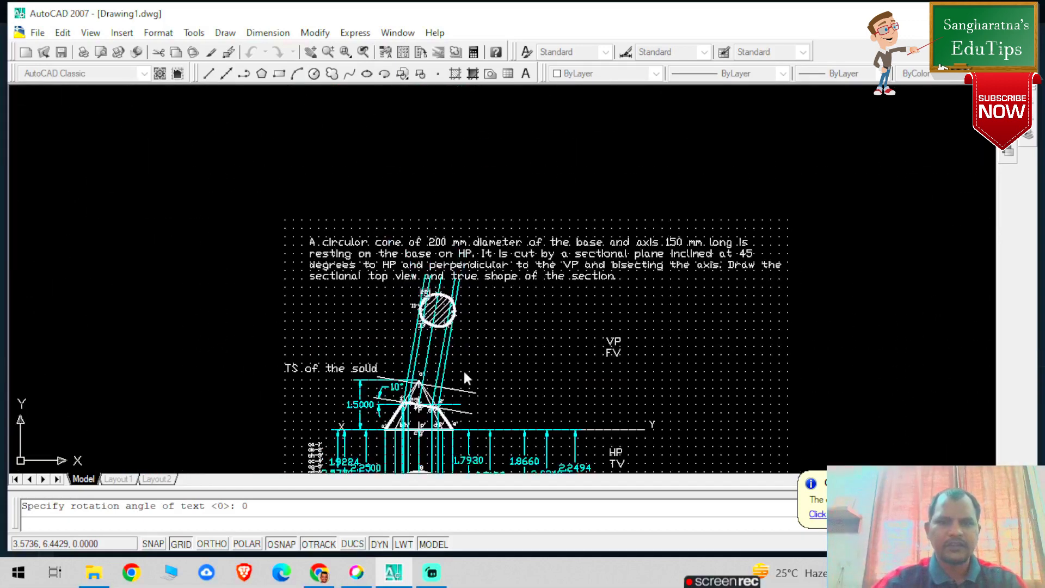
pyautogui.scroll(3, 501, 429)
pyautogui.scroll(-5, 380, 366)
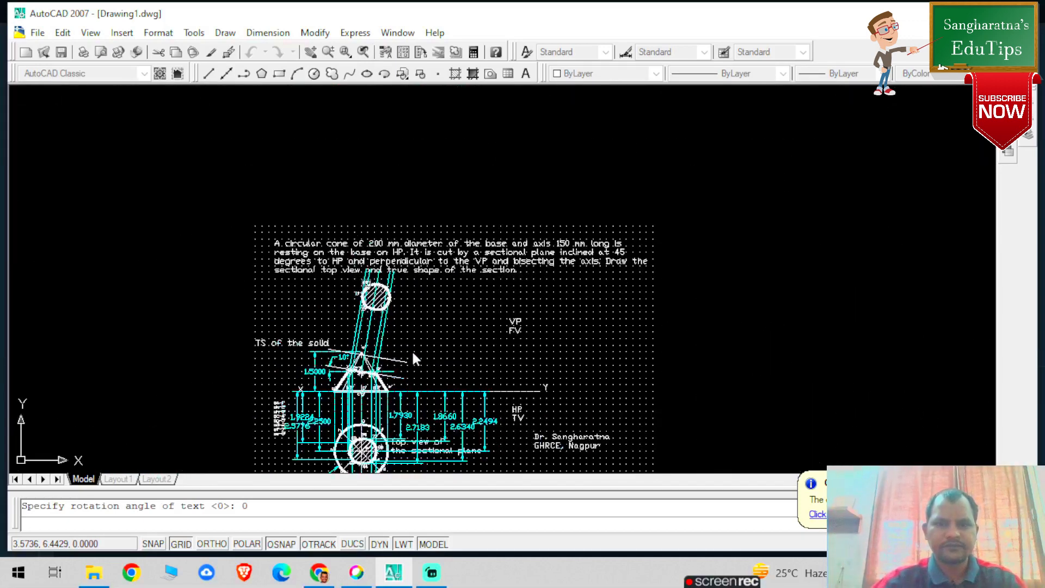
pyautogui.scroll(-2, 420, 464)
pyautogui.scroll(3, 387, 455)
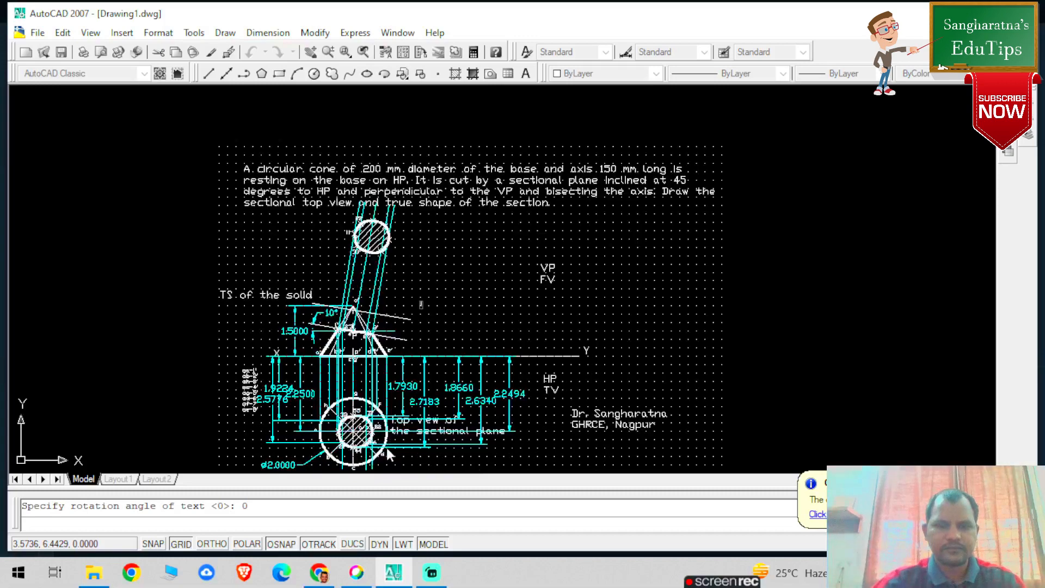
pyautogui.scroll(2, 388, 455)
pyautogui.scroll(-4, 376, 444)
pyautogui.scroll(4, 373, 438)
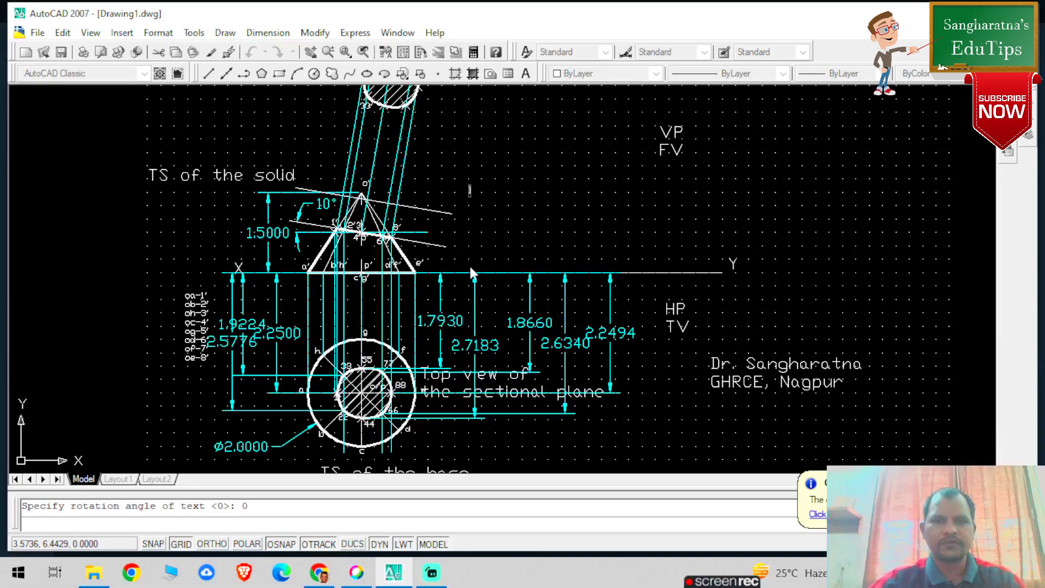
pyautogui.scroll(-4, 469, 264)
pyautogui.scroll(5, 469, 170)
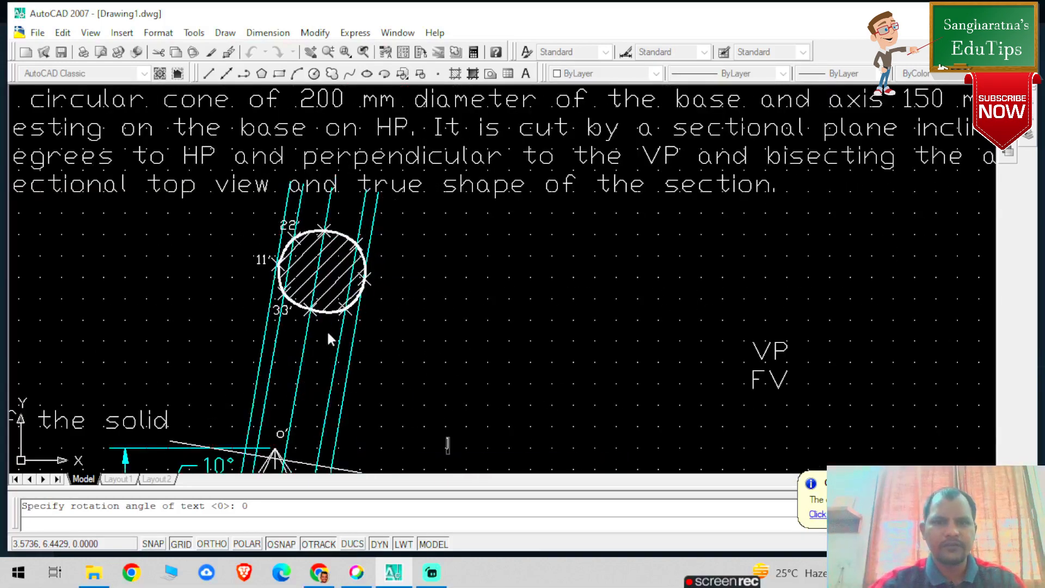
pyautogui.write("55'")
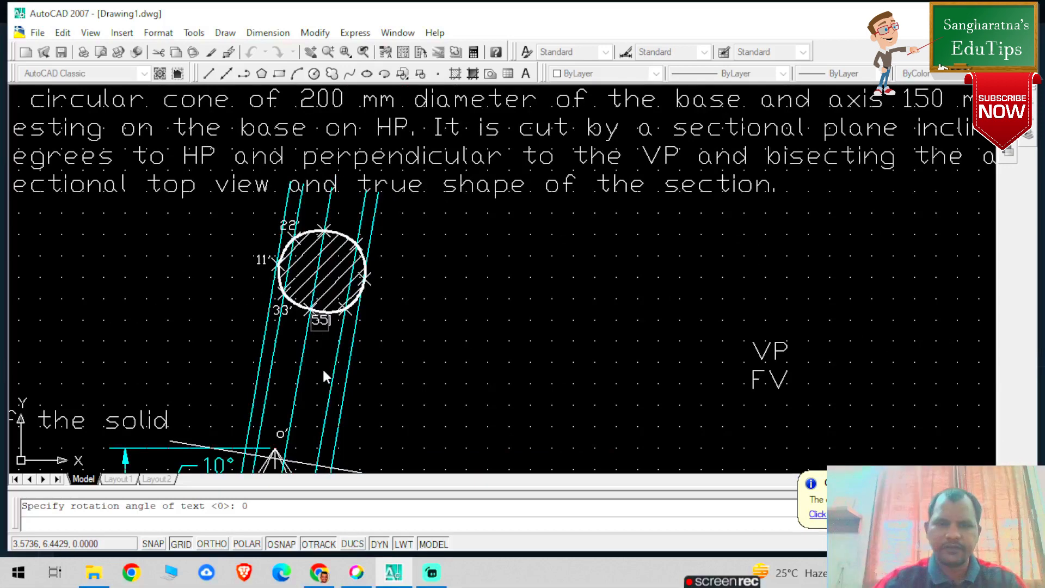
pyautogui.click(329, 218)
pyautogui.write("44'")
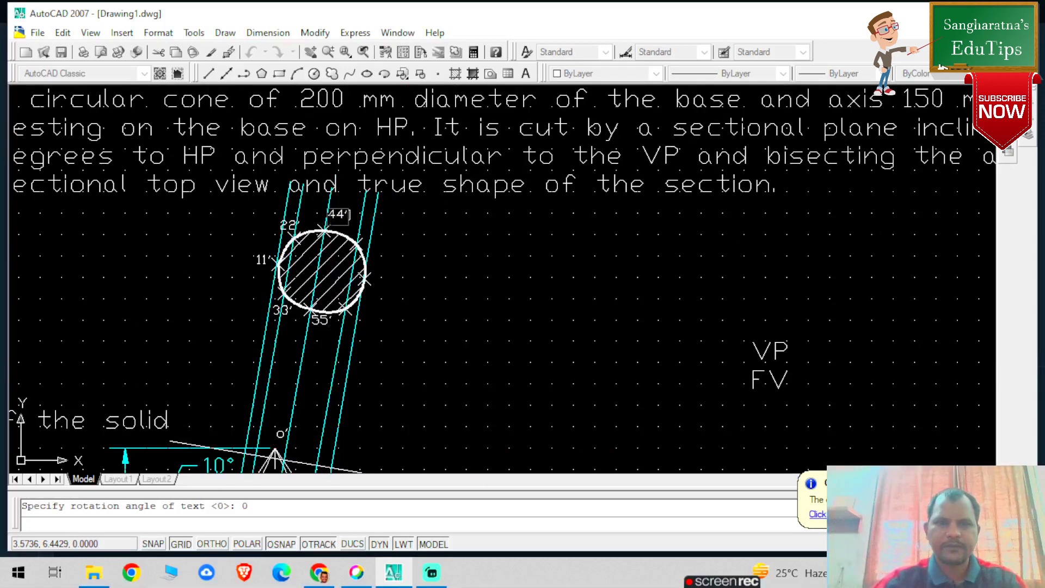
# Label the true shape's lower point on the 6'7' projector 77'
pyautogui.scroll(-6, 369, 393)
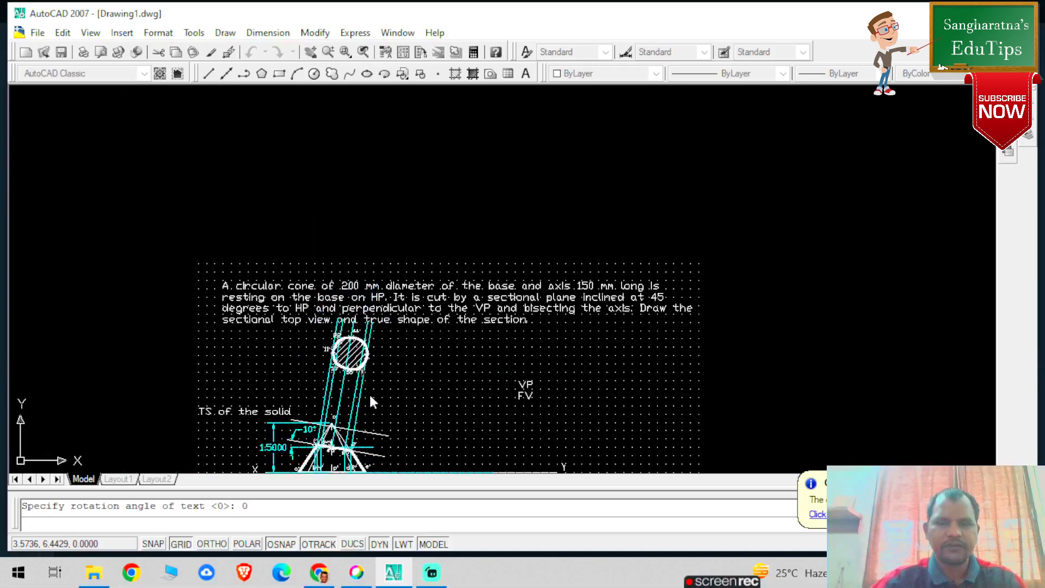
pyautogui.scroll(6, 348, 422)
pyautogui.scroll(-5, 347, 366)
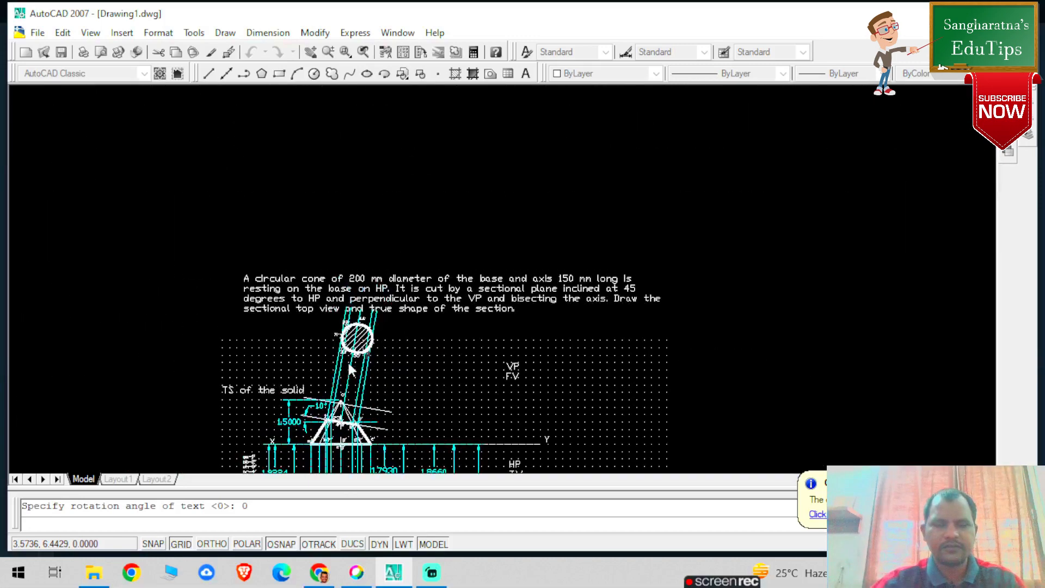
pyautogui.scroll(3, 327, 463)
pyautogui.scroll(-4, 347, 376)
pyautogui.scroll(4, 368, 419)
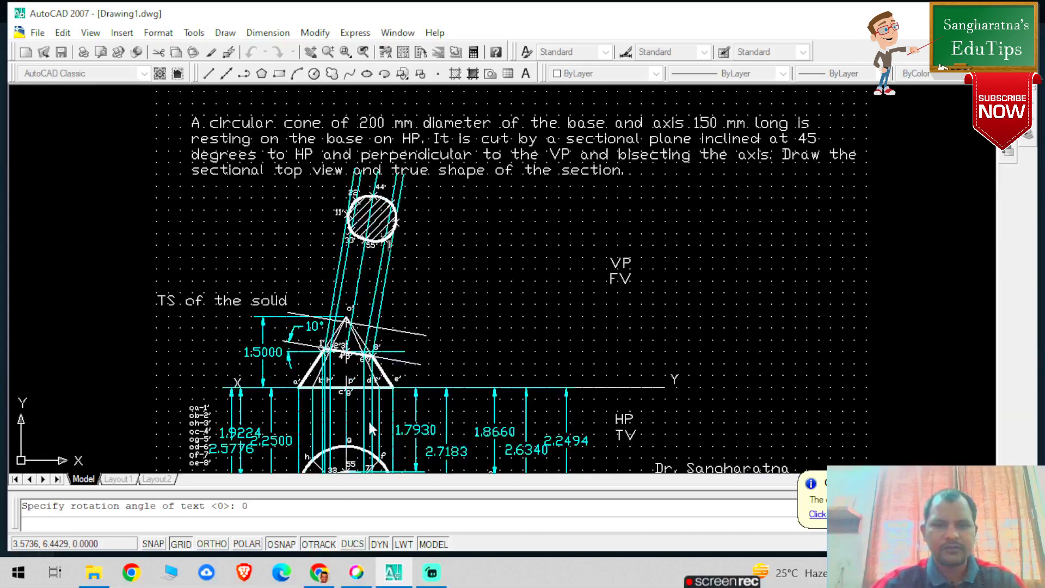
pyautogui.scroll(-5, 381, 431)
pyautogui.scroll(3, 388, 435)
pyautogui.scroll(4, 371, 428)
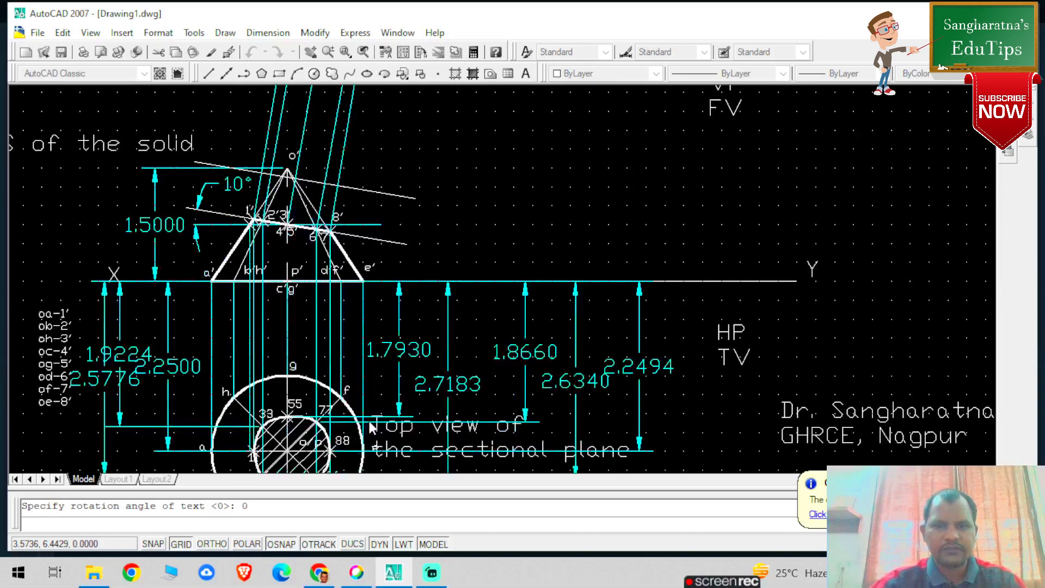
pyautogui.scroll(-3, 353, 446)
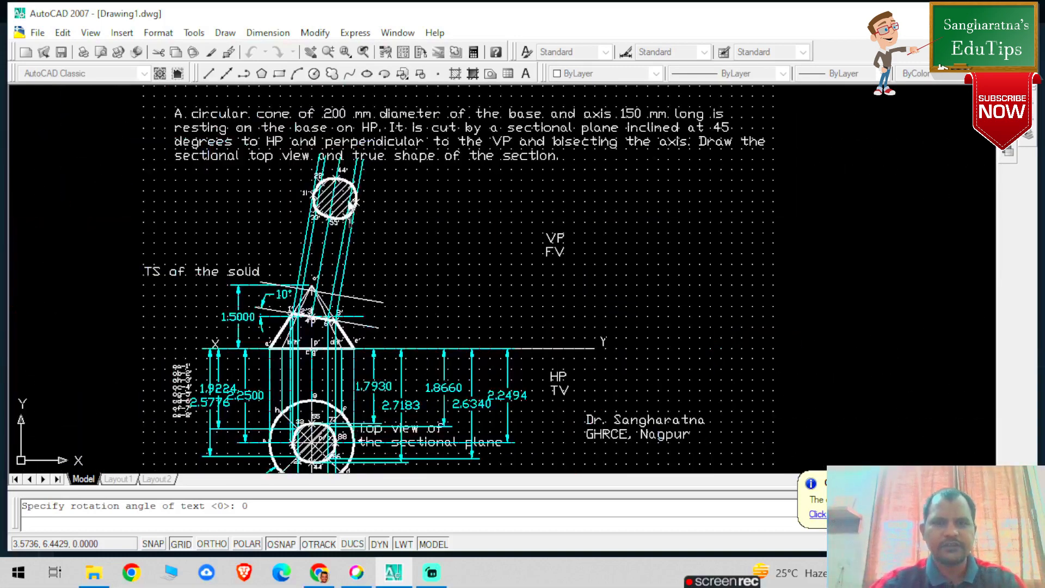
pyautogui.scroll(6, 354, 231)
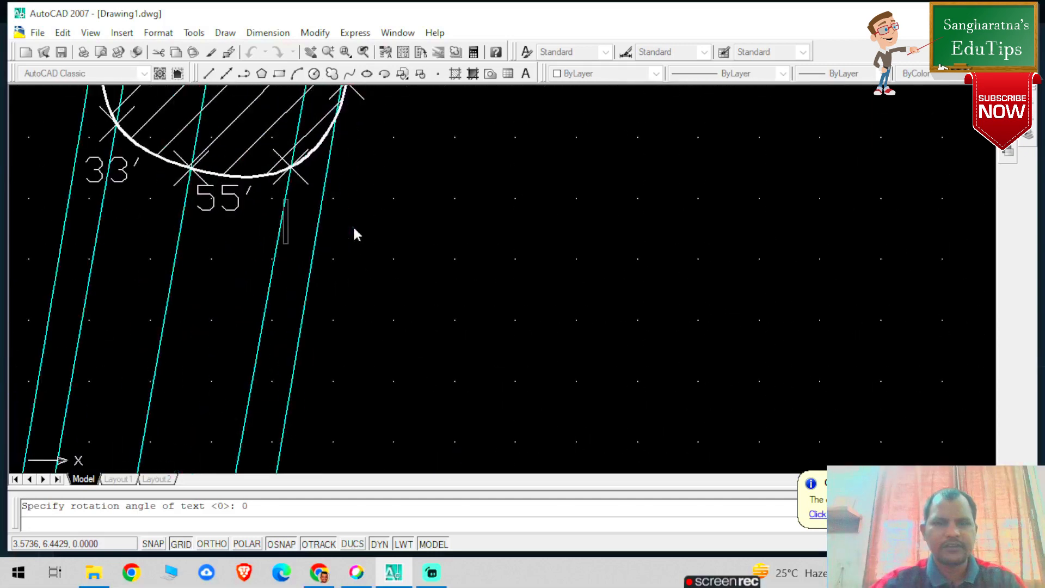
pyautogui.write('7')
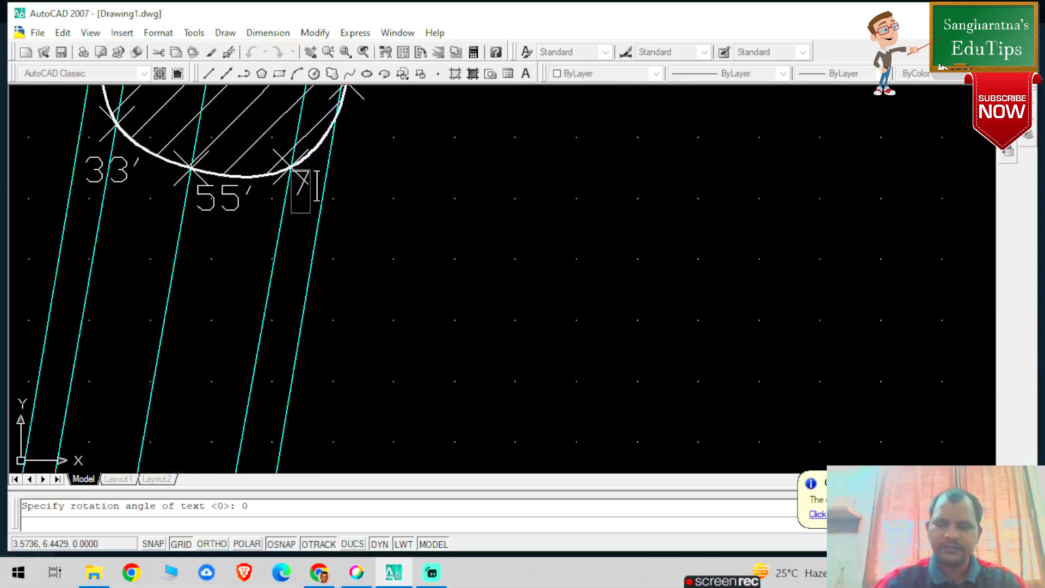
pyautogui.write("7'")
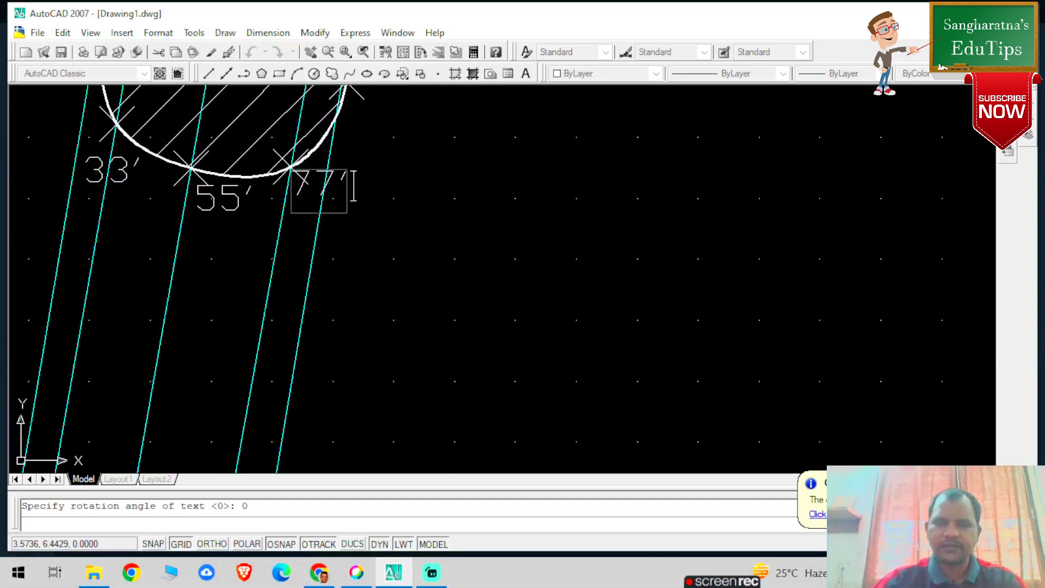
# Label the true shape's upper point on the 6'7' projector 66' and the point on the 8' projector 88'
pyautogui.scroll(-4, 305, 196)
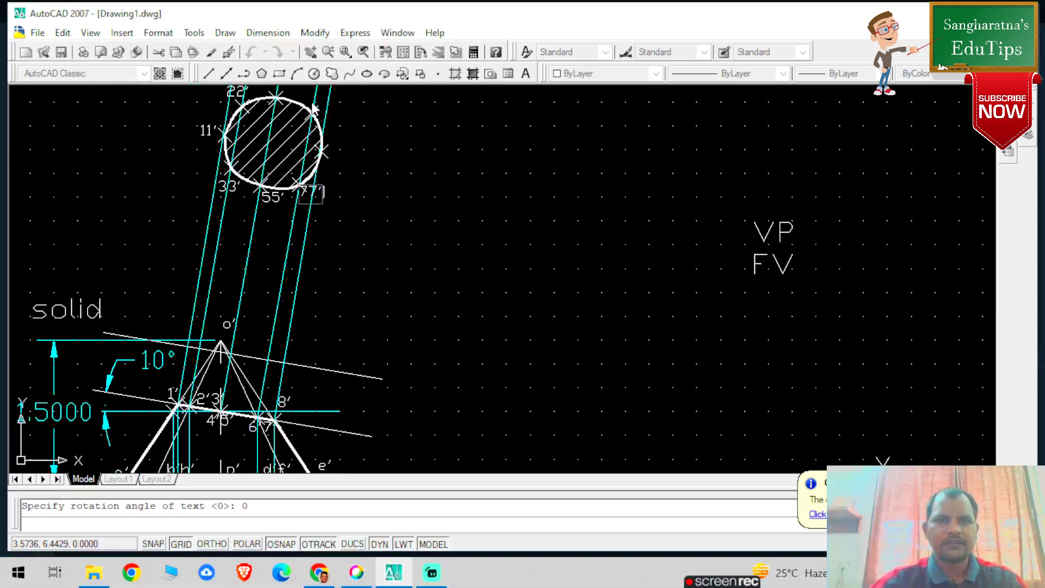
pyautogui.scroll(-4, 364, 175)
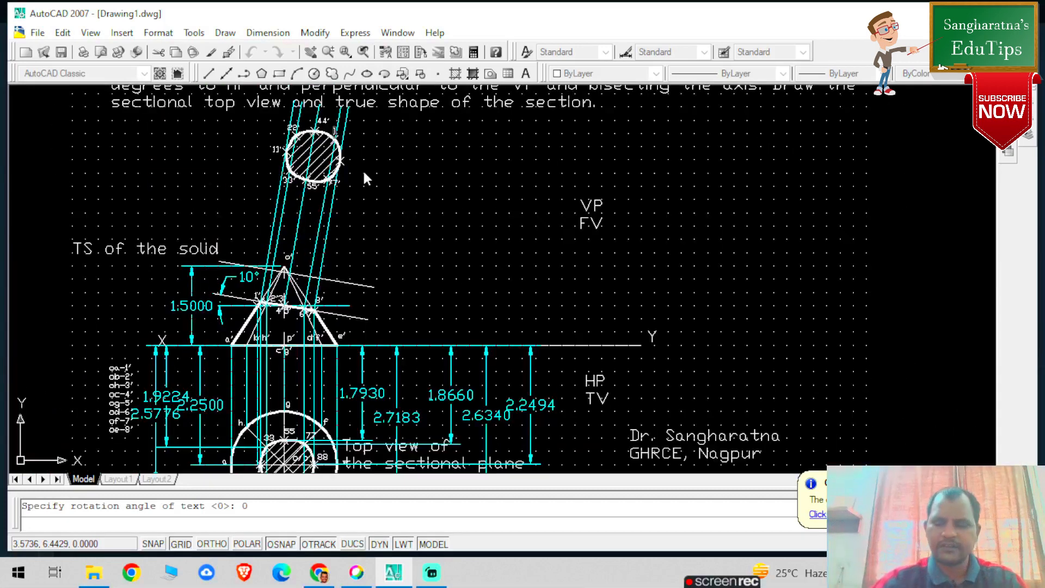
pyautogui.write("66'")
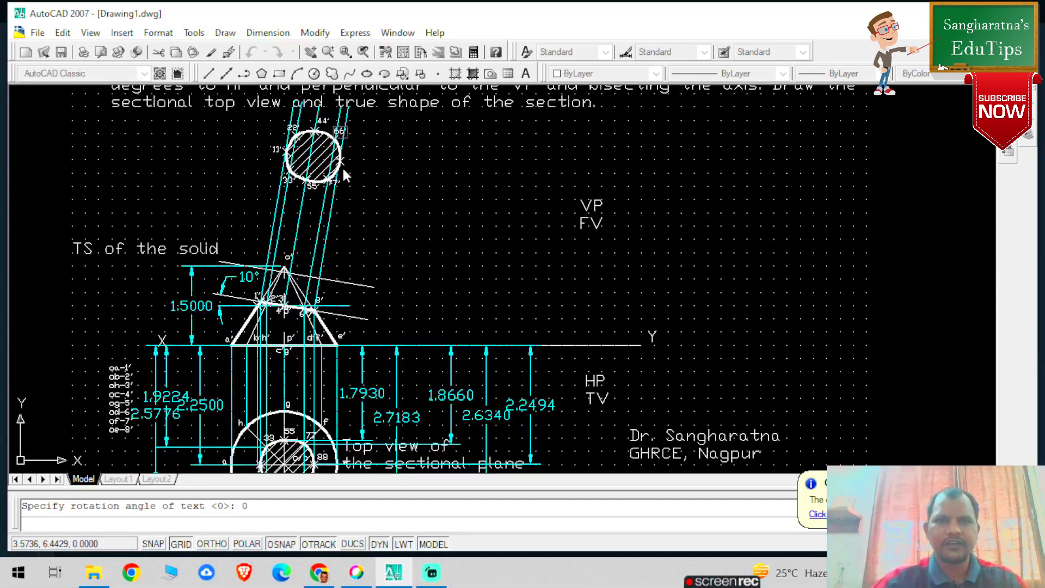
pyautogui.write('8')
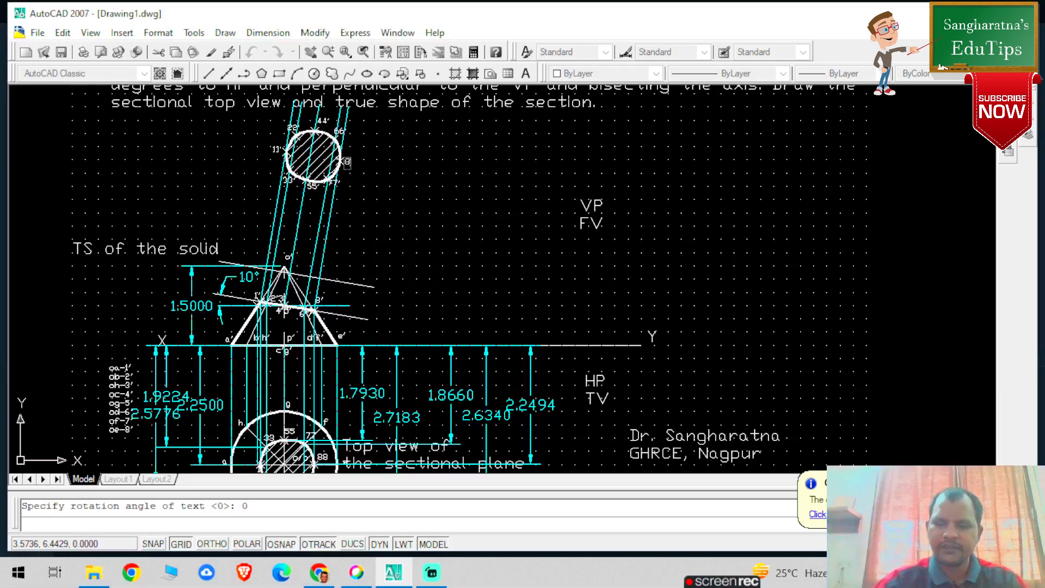
pyautogui.write("8'")
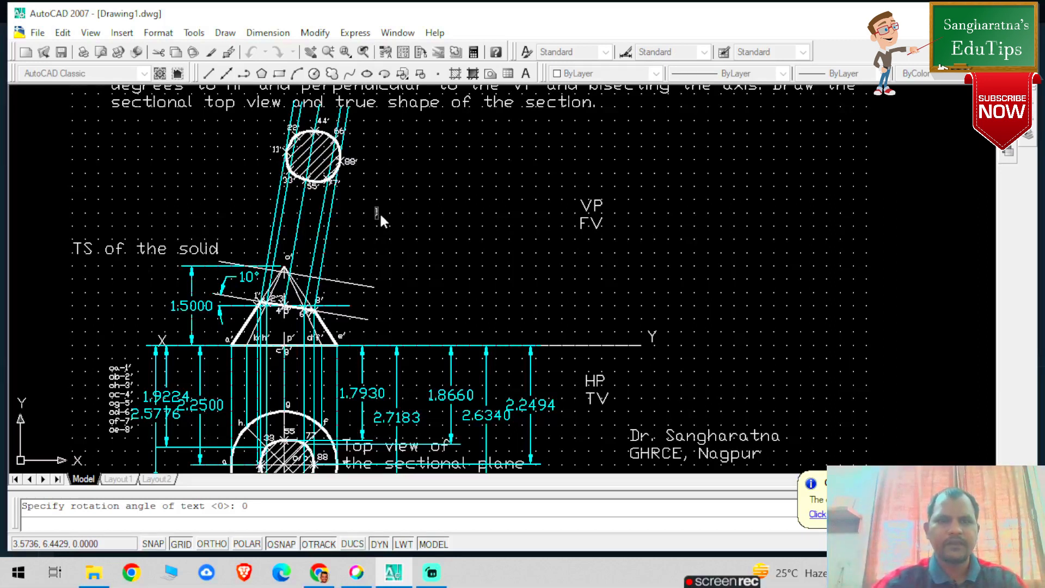
pyautogui.press('Return')
# Add the single-line text "TS of the section" beside the true shape, with height 0.2 and rotation 0
pyautogui.scroll(3, 415, 146)
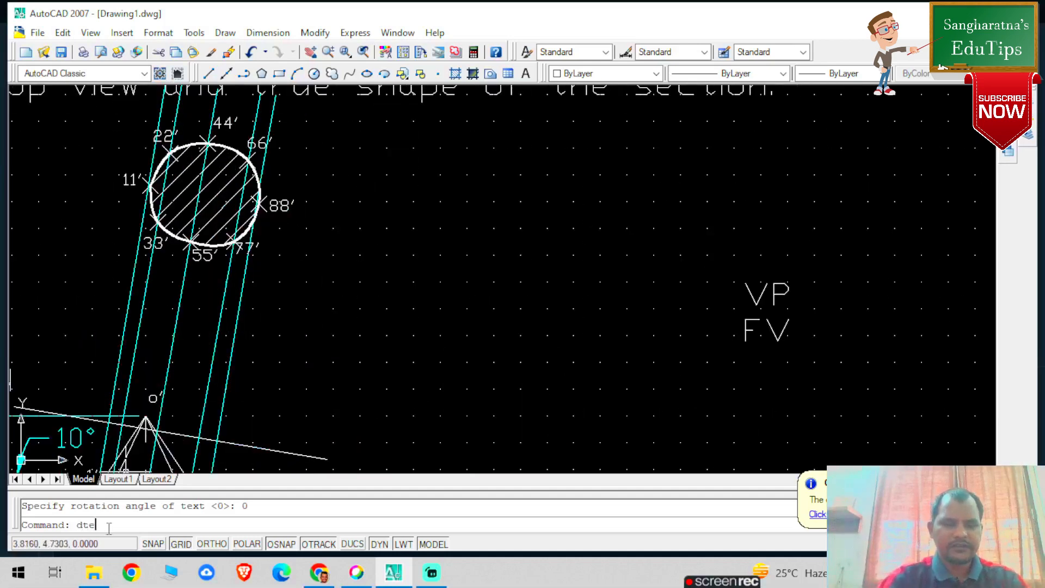
pyautogui.write('dtext')
pyautogui.press('Return')
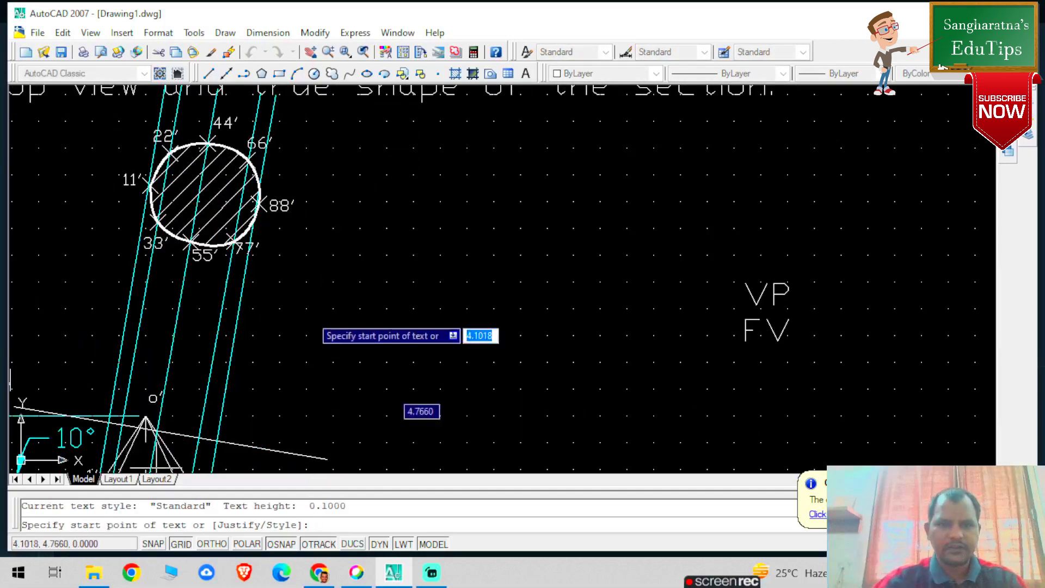
pyautogui.click(294, 455)
pyautogui.write('0.2')
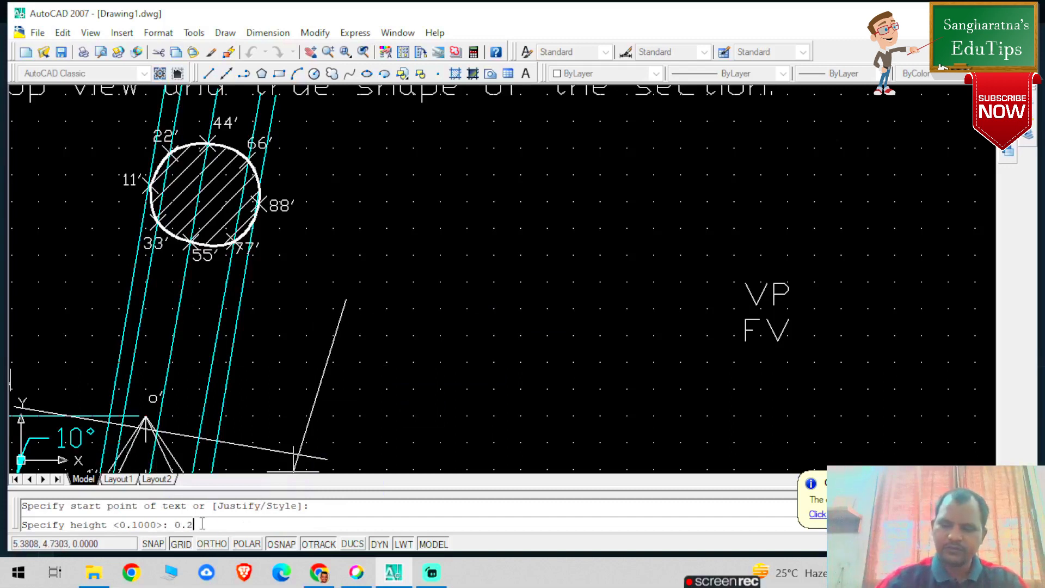
pyautogui.press('Return')
pyautogui.press('Return')
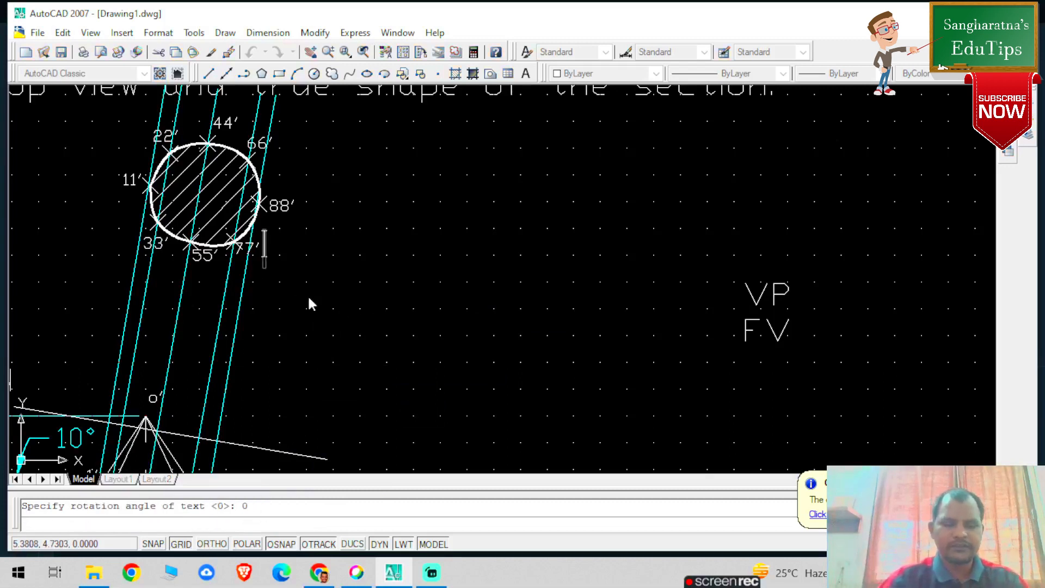
pyautogui.write('TS of the')
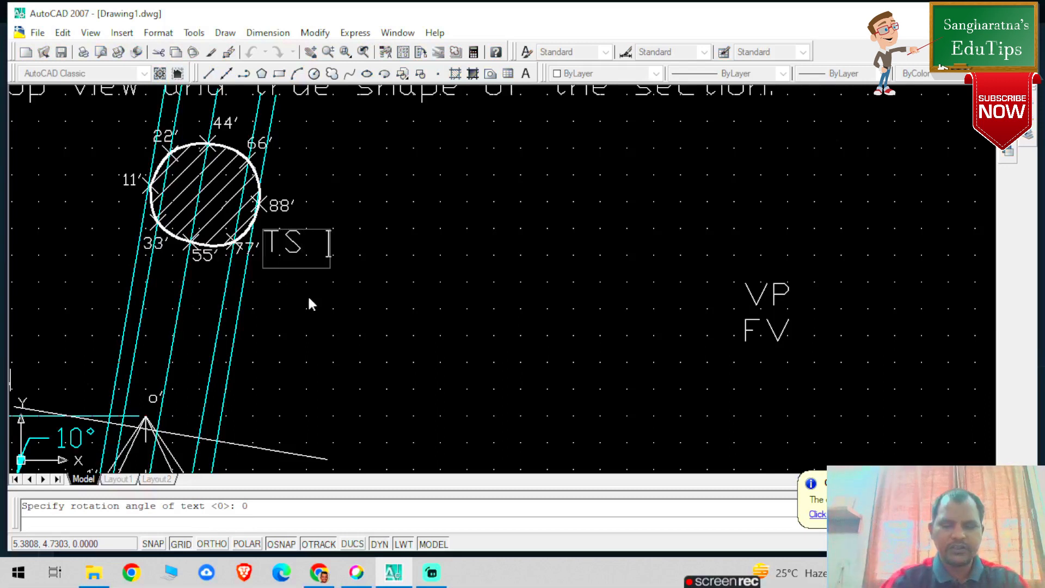
pyautogui.write(' section')
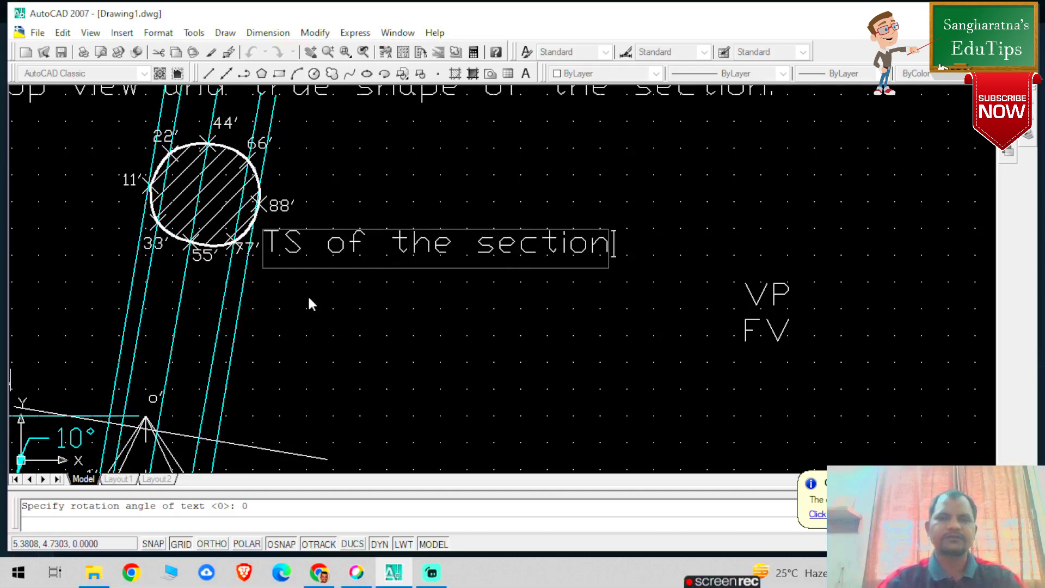
pyautogui.click(314, 309)
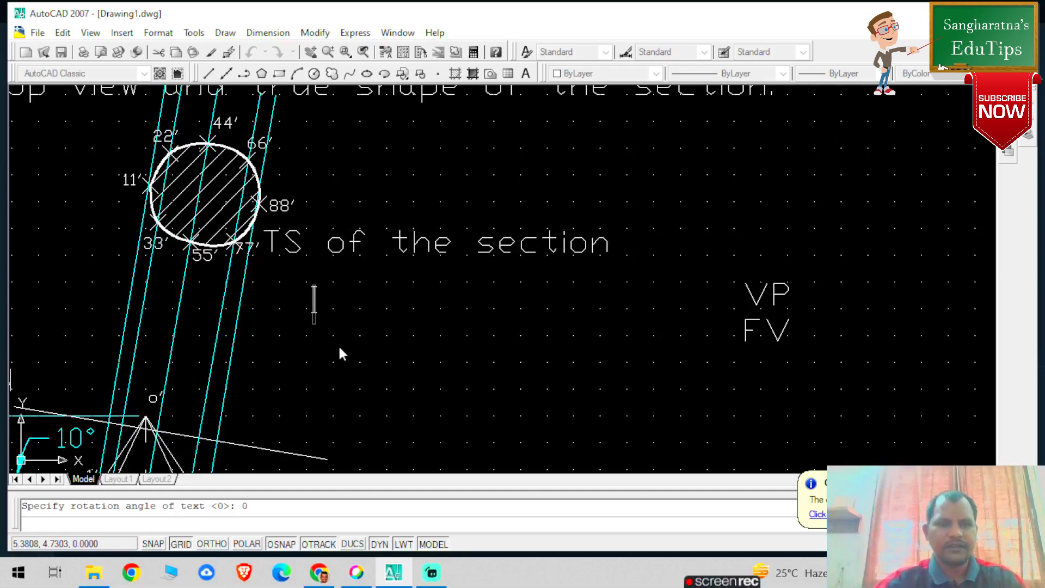
pyautogui.press('Return')
# Label the ends of the inclined reference line through the cone's apex X1 and Y1 with text of height 0.2 and rotation 0
pyautogui.scroll(-4, 85, 375)
pyautogui.scroll(3, 84, 374)
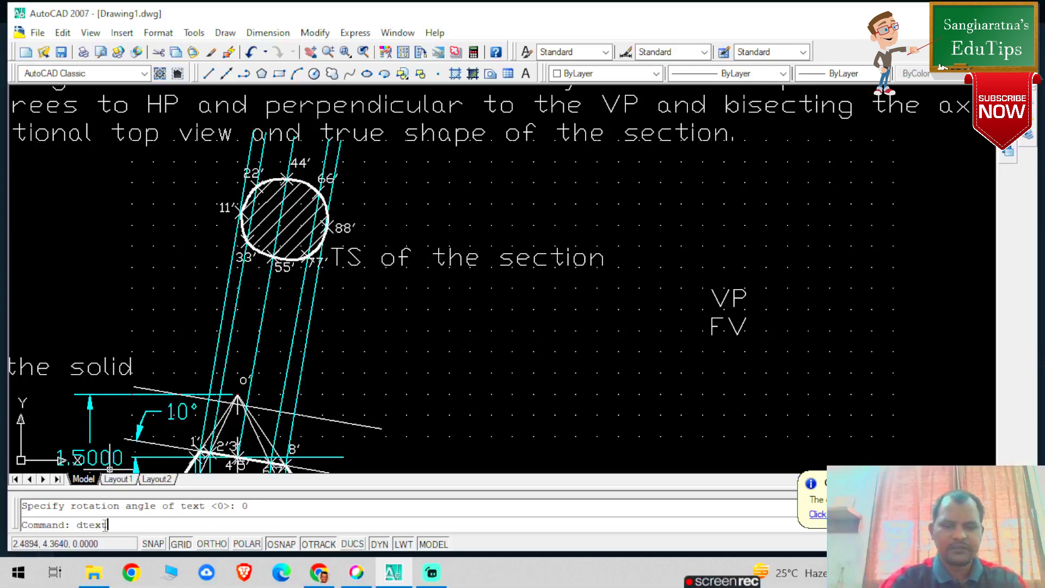
pyautogui.press('Return')
pyautogui.click(417, 419)
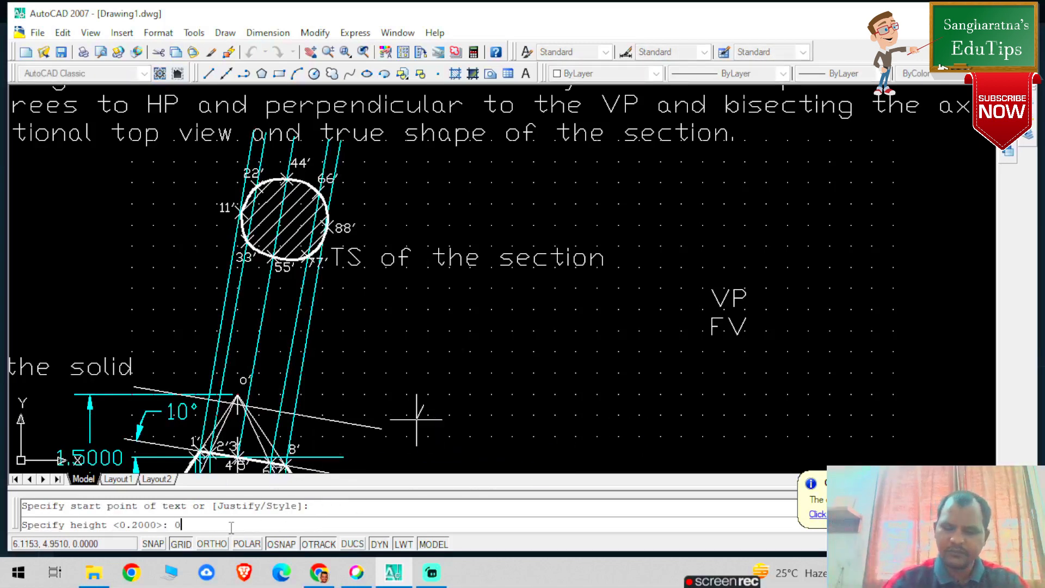
pyautogui.write('0.2')
pyautogui.press('Return')
pyautogui.write('0')
pyautogui.press('Return')
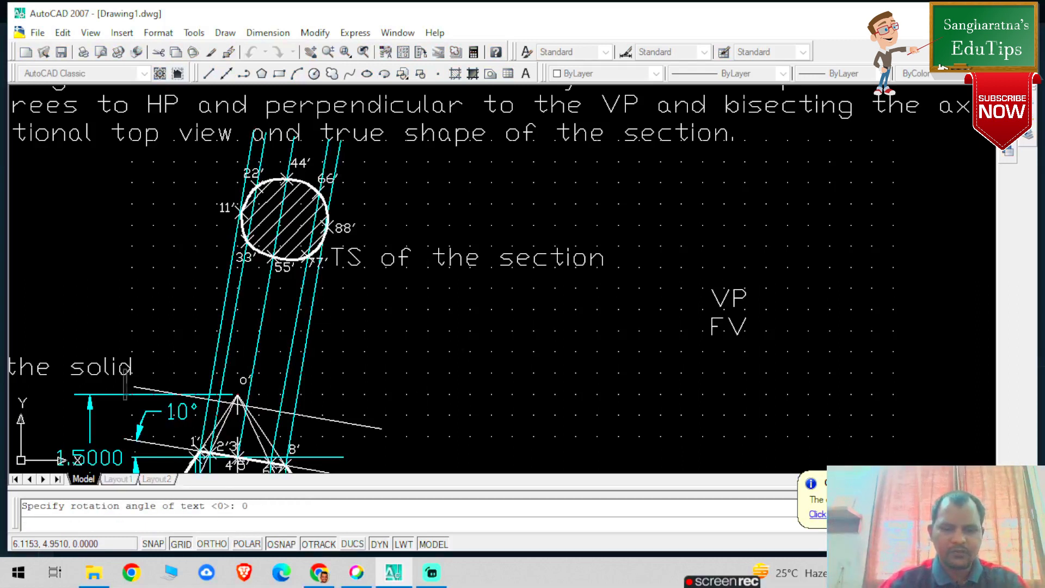
pyautogui.write('X1')
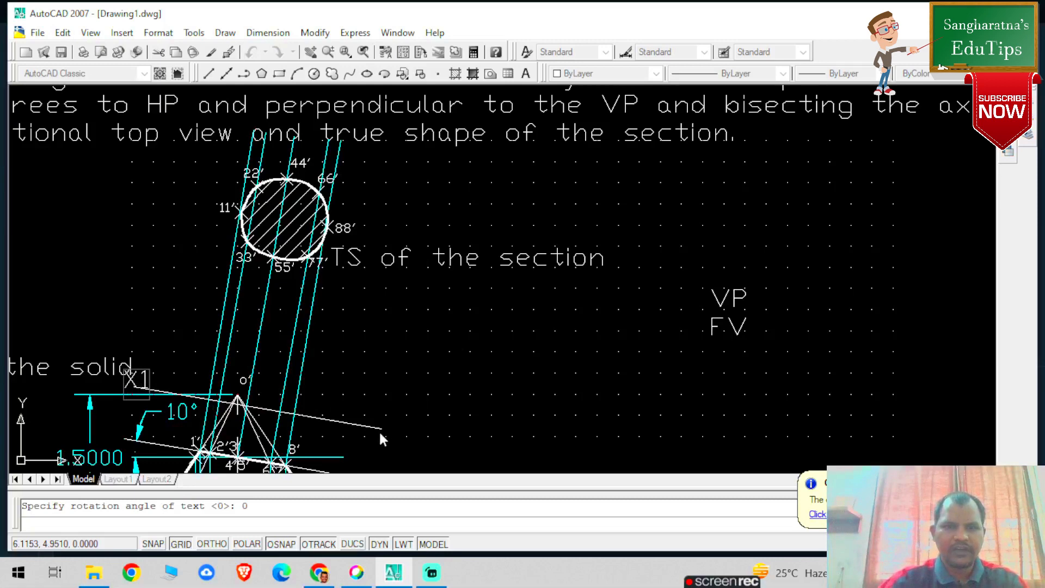
pyautogui.click(379, 430)
pyautogui.write('Y1')
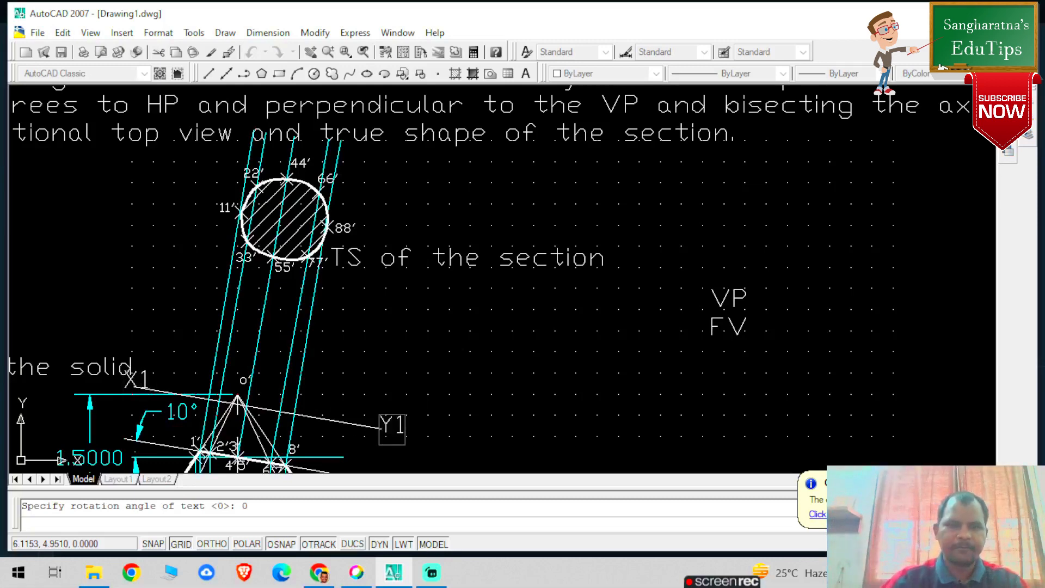
# Label the lower end of the inclined cutting line "Section plane" and finish the text
pyautogui.scroll(-2, 534, 350)
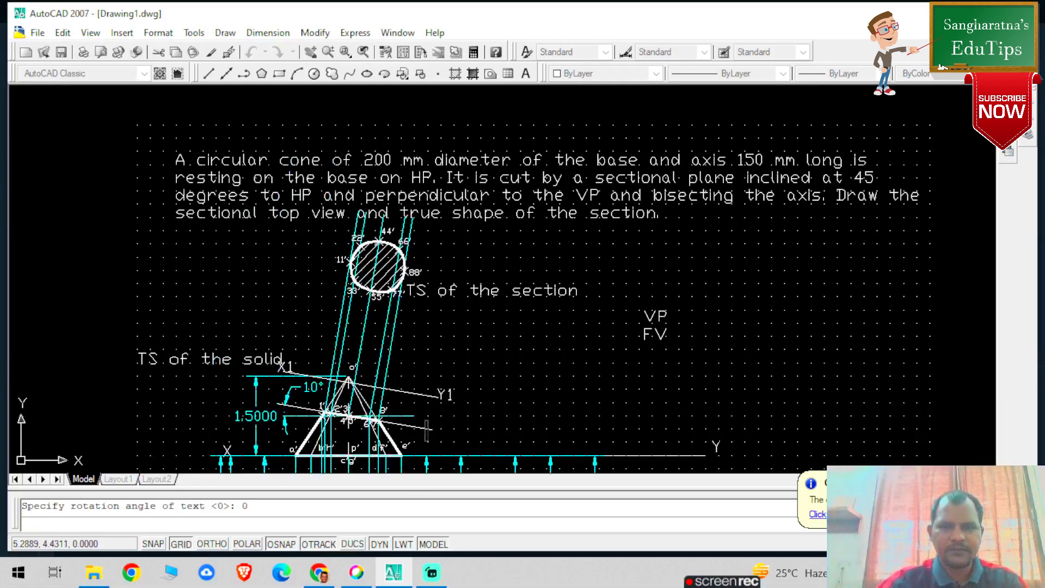
pyautogui.write('Section')
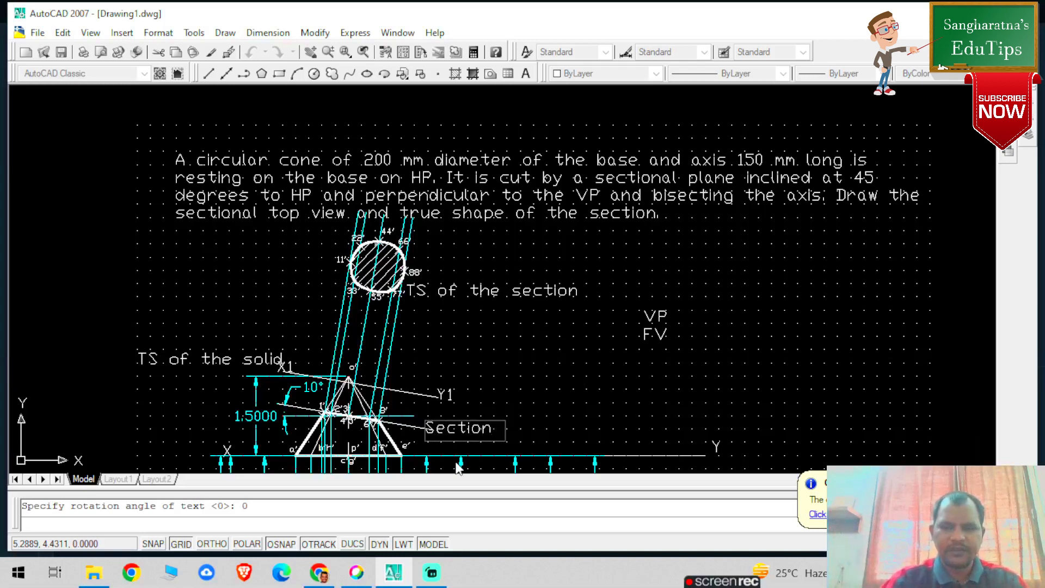
pyautogui.write(' plane')
pyautogui.click(500, 390)
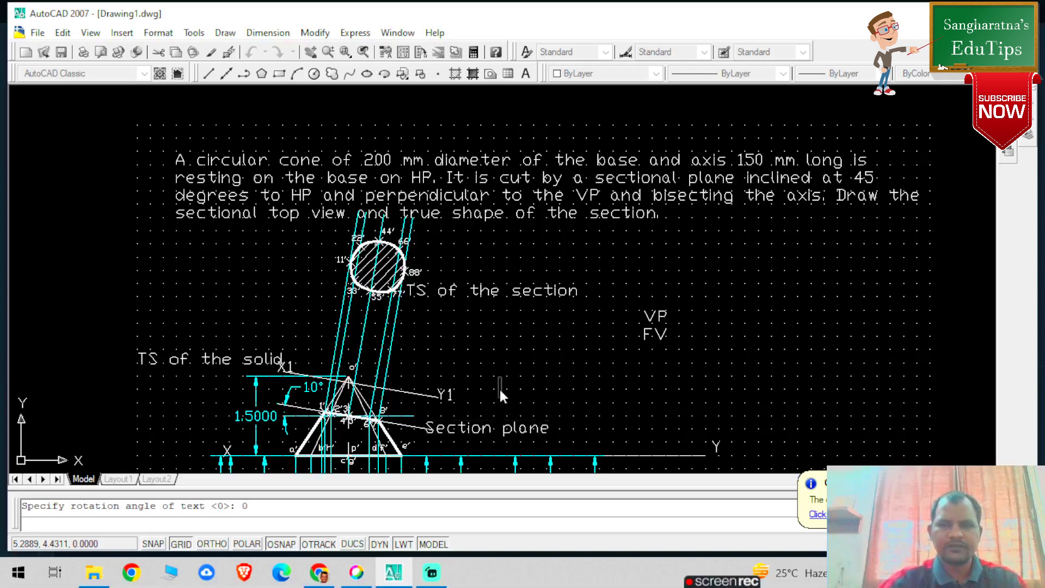
pyautogui.press('Return')
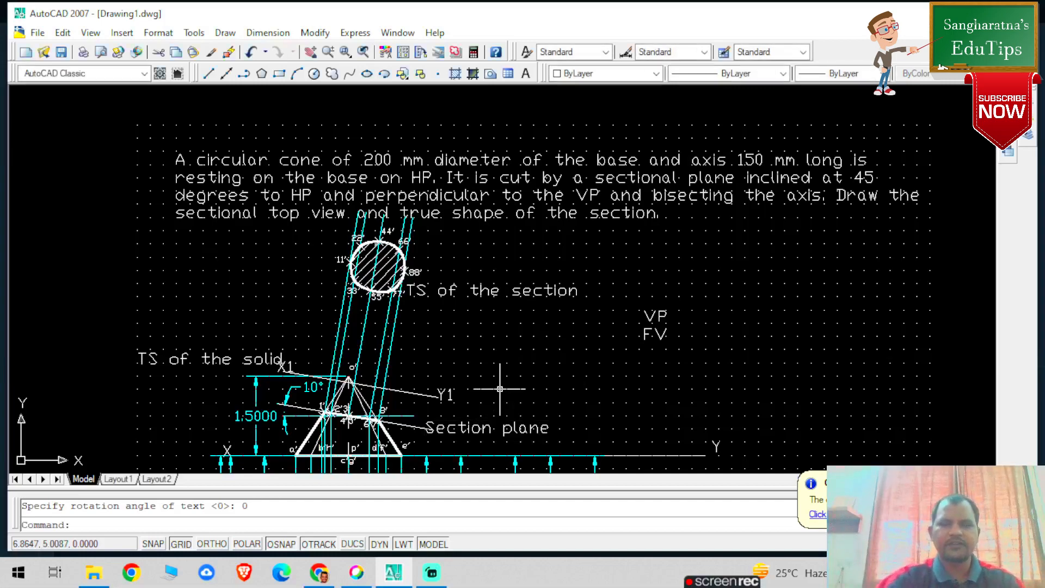
# Show the whole drawing and start editing an annotation text
pyautogui.scroll(-2, 506, 390)
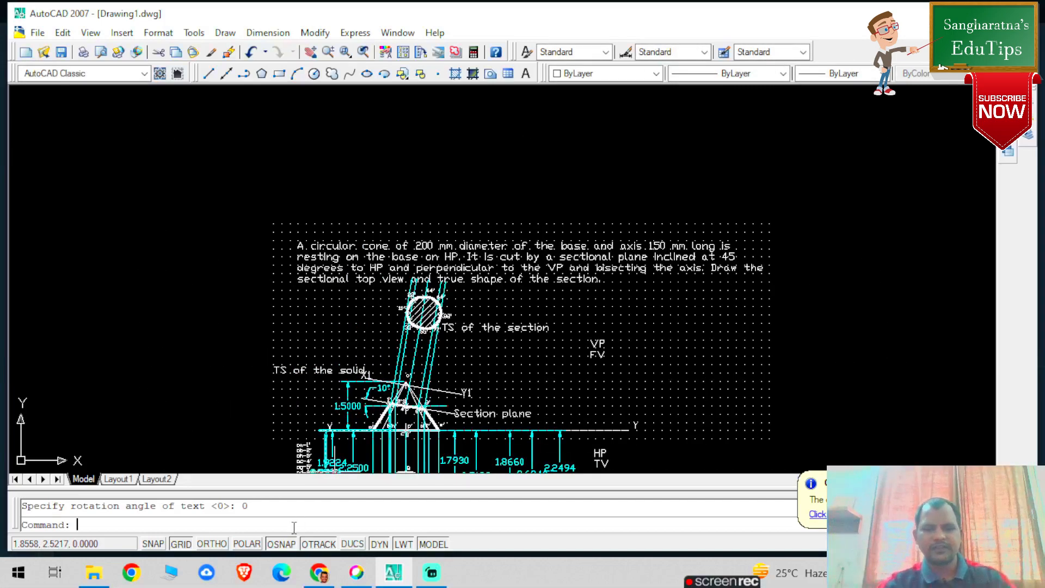
pyautogui.write('z')
pyautogui.press('Return')
pyautogui.write('edit')
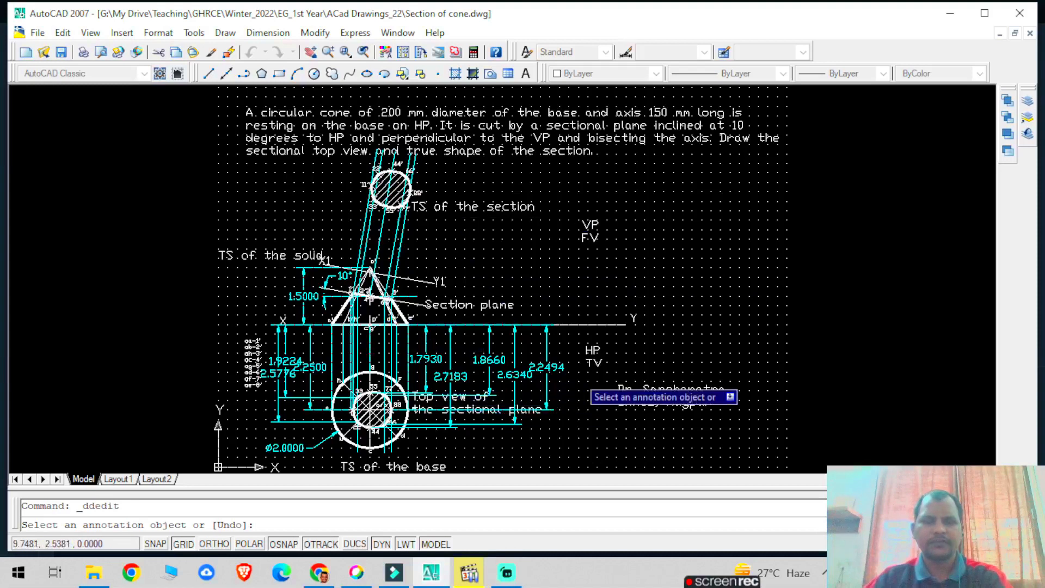